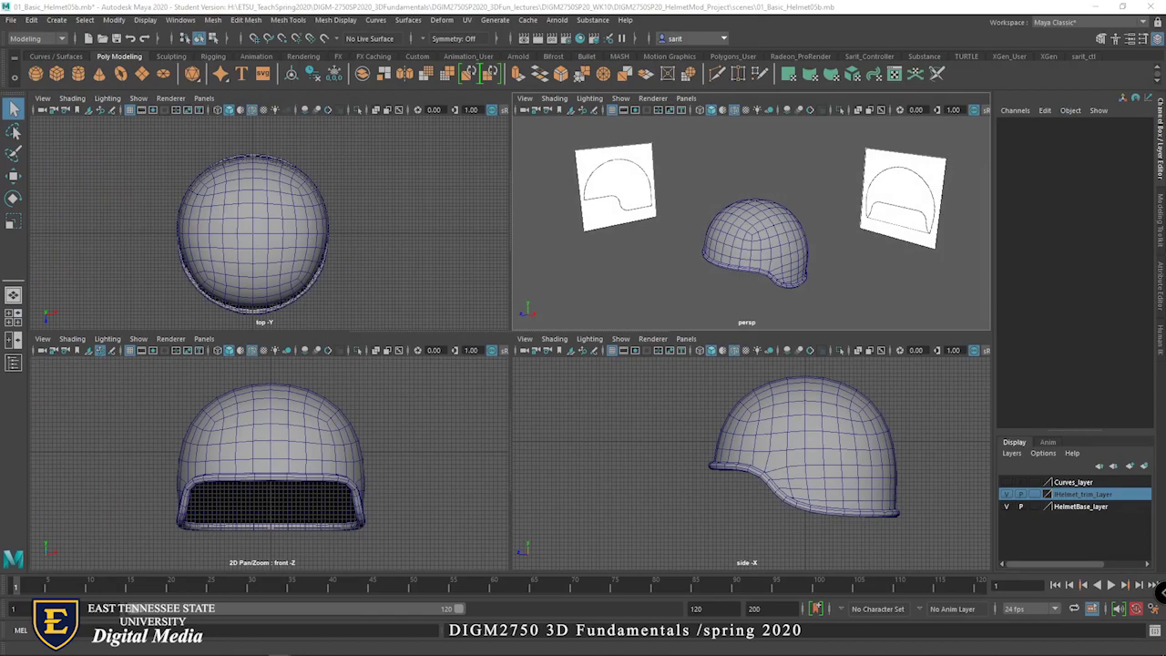
# Switch to File Explorer and open H:\ETSU_TeachSpring2020\DIGM-2750SP2020_3DFundamentals\DGIM2750SP2020_3DFun_lectures\DIGM2750SP20_WK10\DIGM2750SP20_HelmetMod_Project
pyautogui.hotkey('alt', 'Tab')
pyautogui.hotkey('alt', 'Tab')
pyautogui.hotkey('alt', 'Tab')
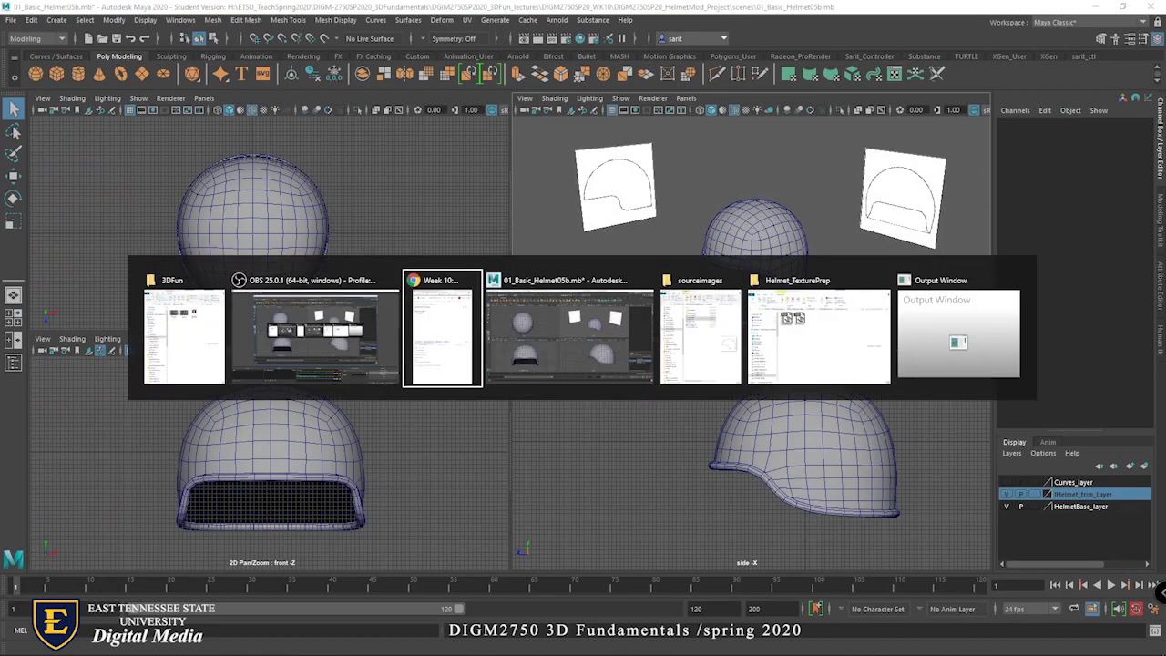
pyautogui.hotkey('alt', 'Tab')
pyautogui.hotkey('alt', 'Tab')
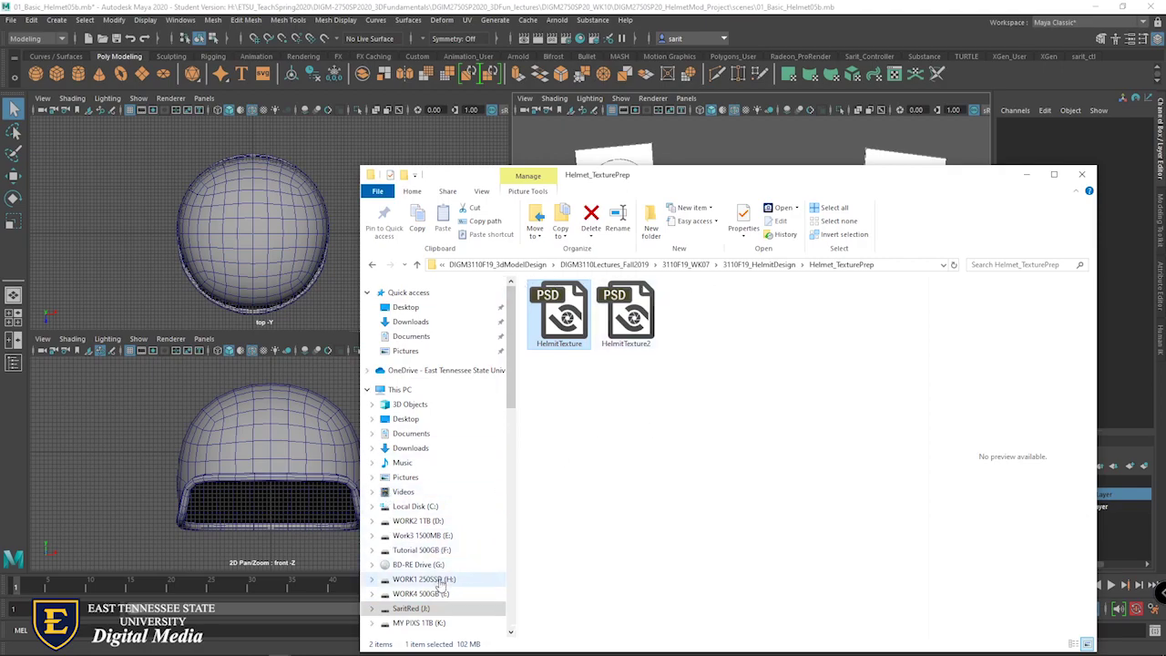
pyautogui.click(441, 580)
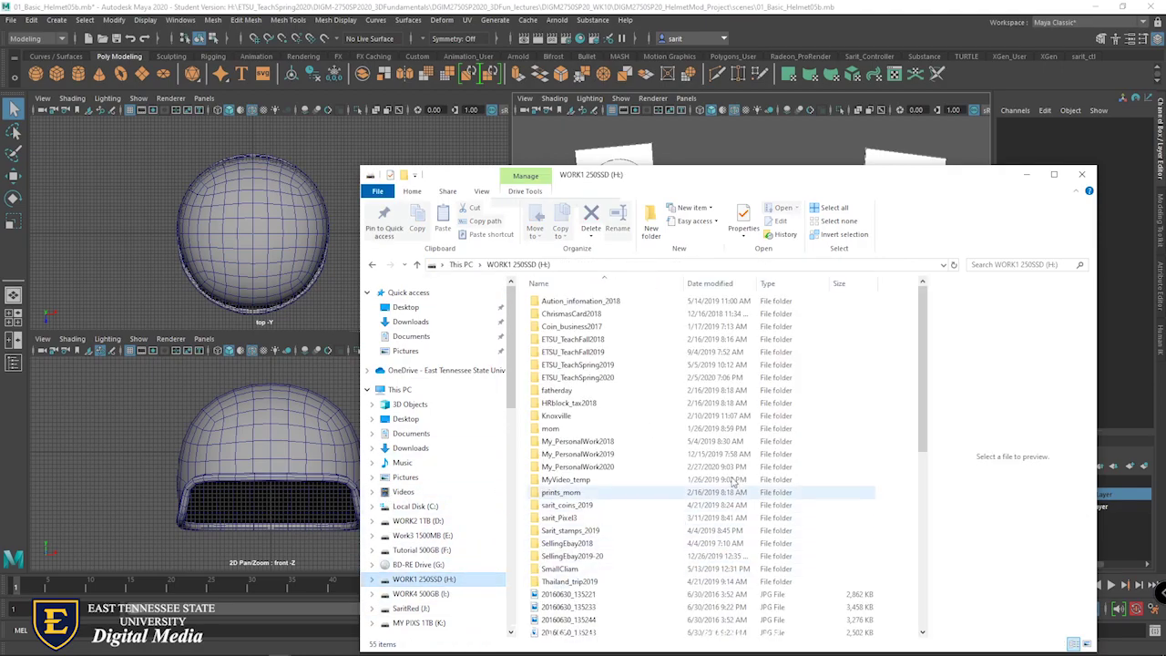
pyautogui.doubleClick(603, 377)
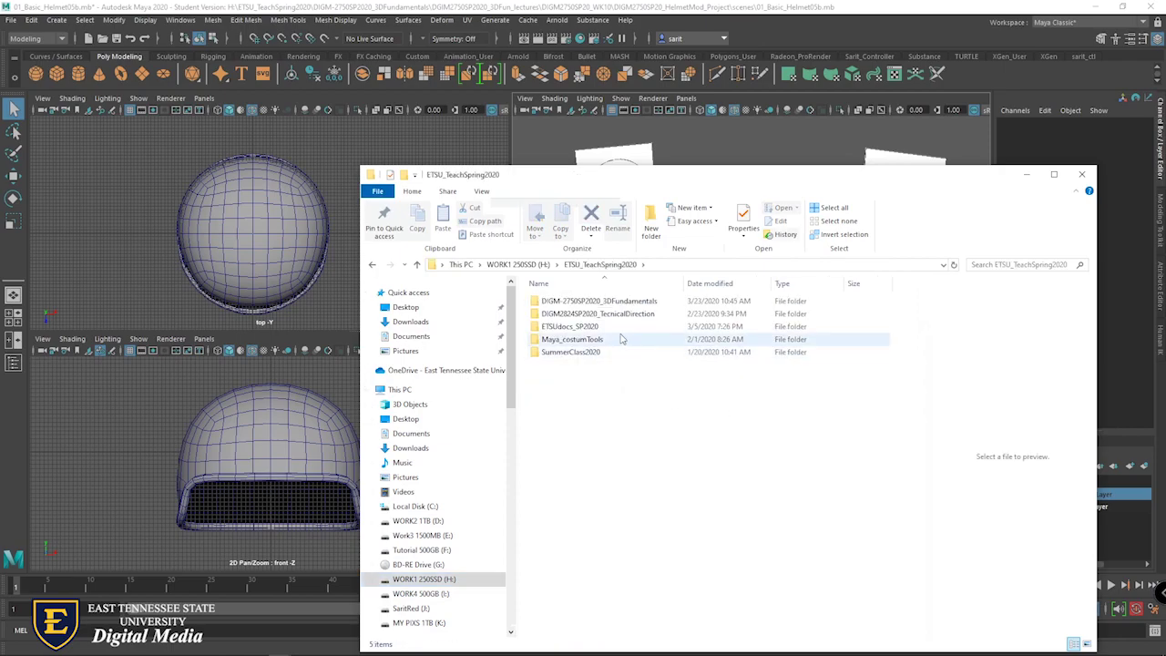
pyautogui.doubleClick(601, 301)
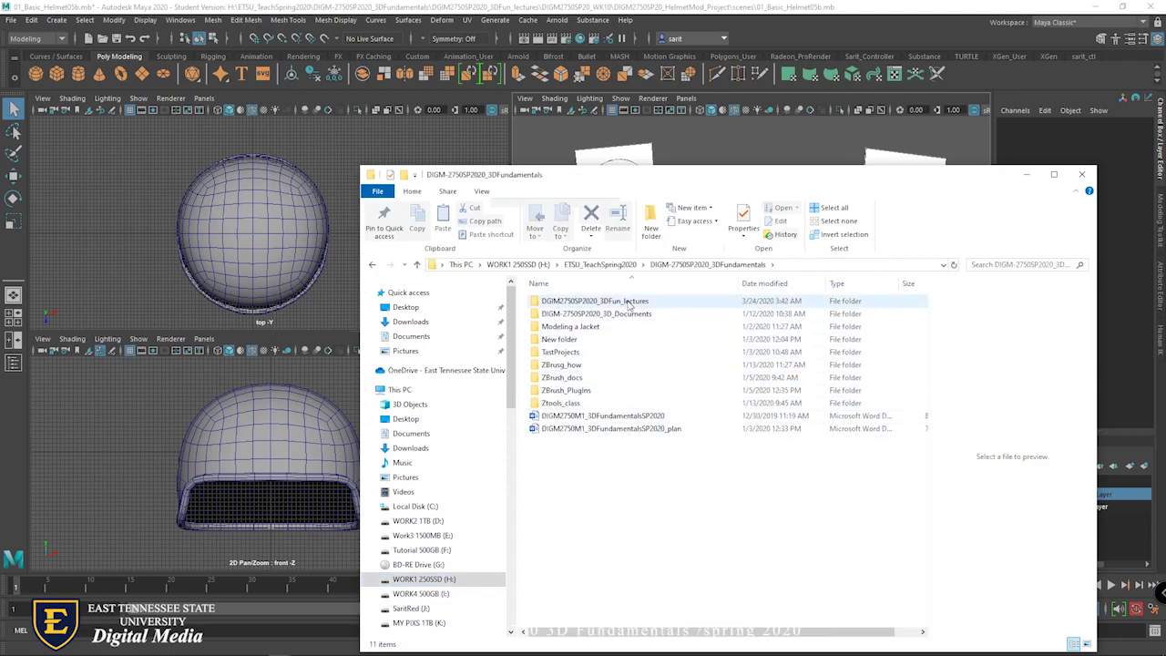
pyautogui.doubleClick(594, 301)
pyautogui.doubleClick(601, 392)
pyautogui.moveTo(702, 180); pyautogui.dragTo(645, 166)
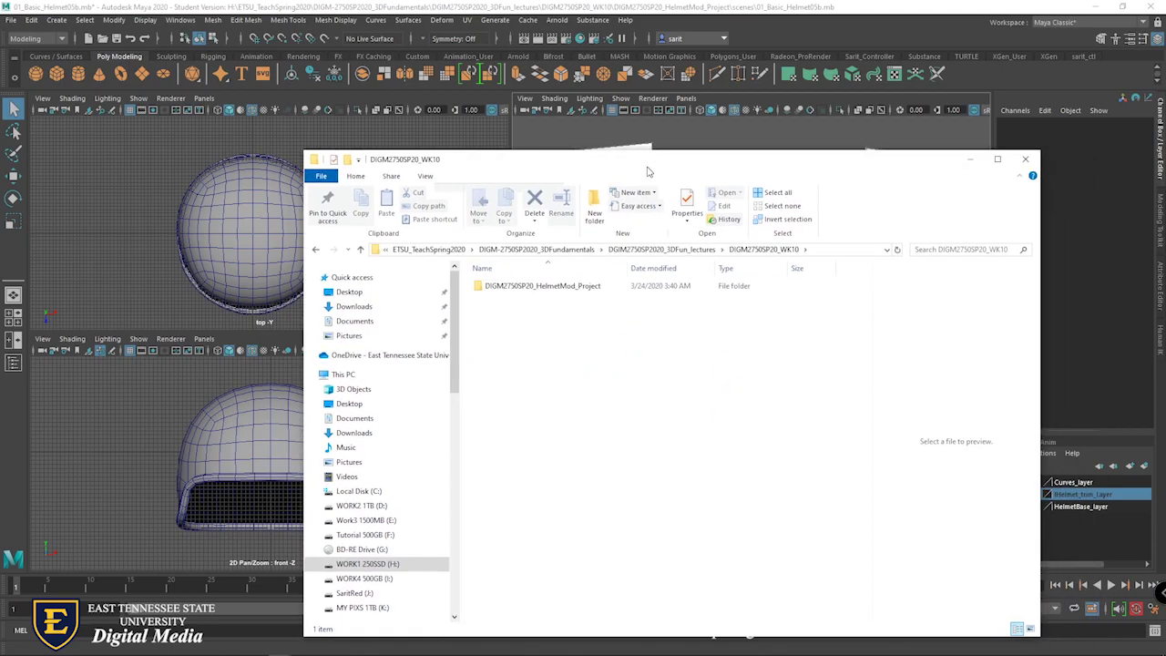
pyautogui.doubleClick(535, 289)
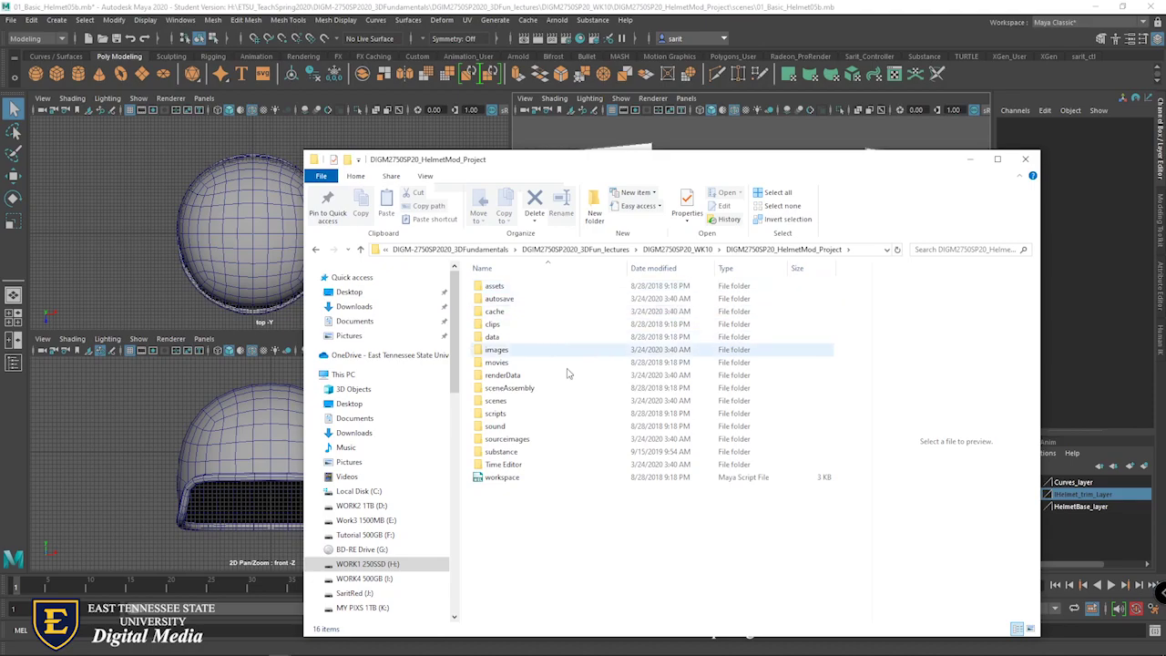
# Inspect the workspace file and the helmet scene files in the scenes folder, and return to the project folder
pyautogui.click(517, 479)
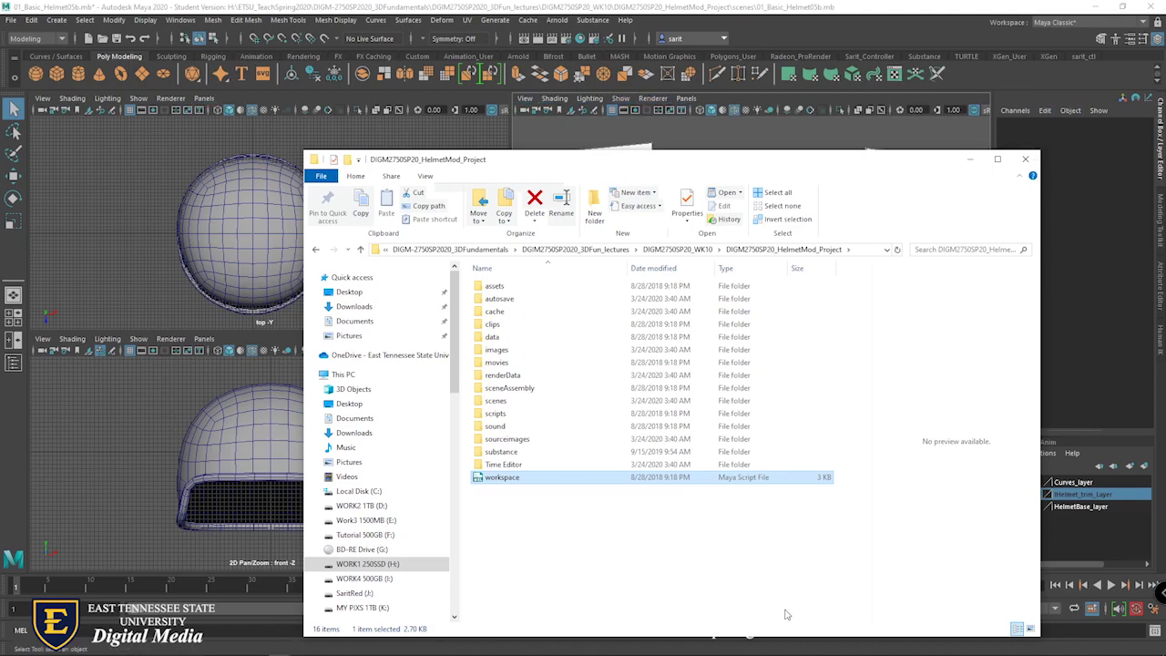
pyautogui.doubleClick(497, 402)
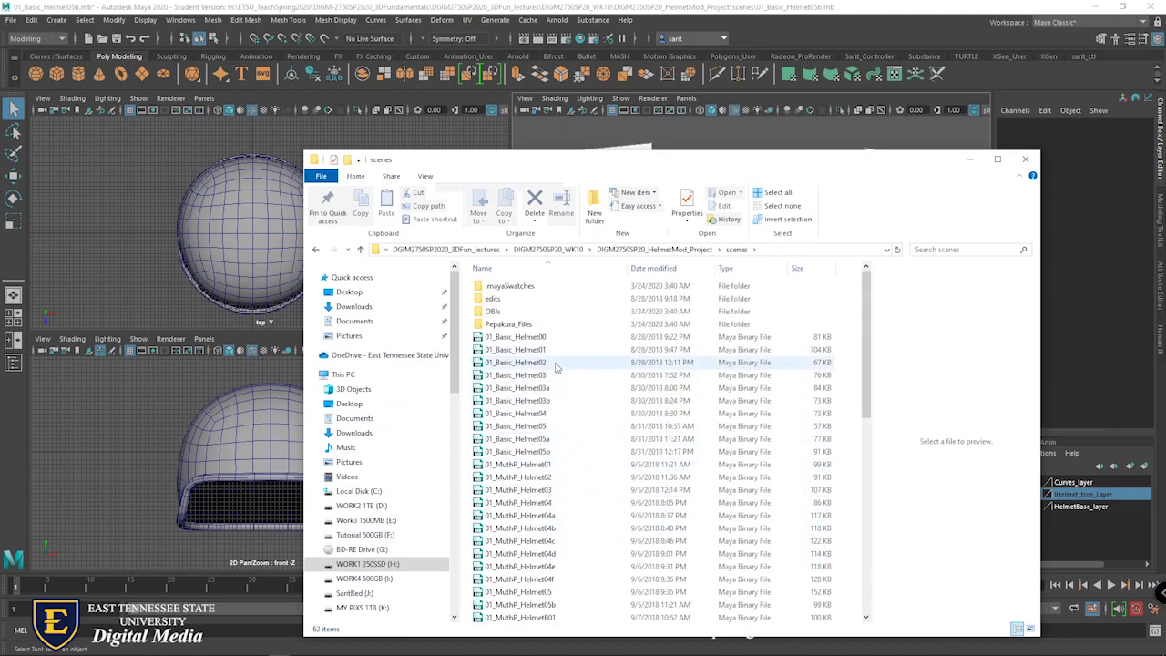
pyautogui.moveTo(774, 159); pyautogui.dragTo(780, 430)
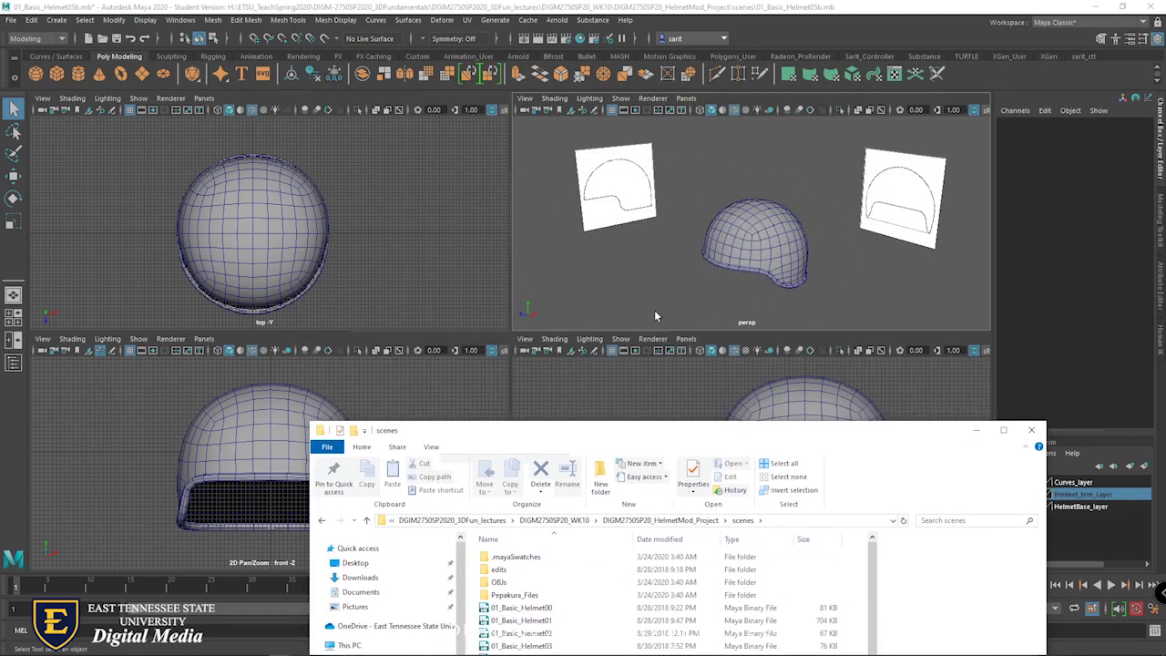
pyautogui.moveTo(660, 437); pyautogui.dragTo(673, 137)
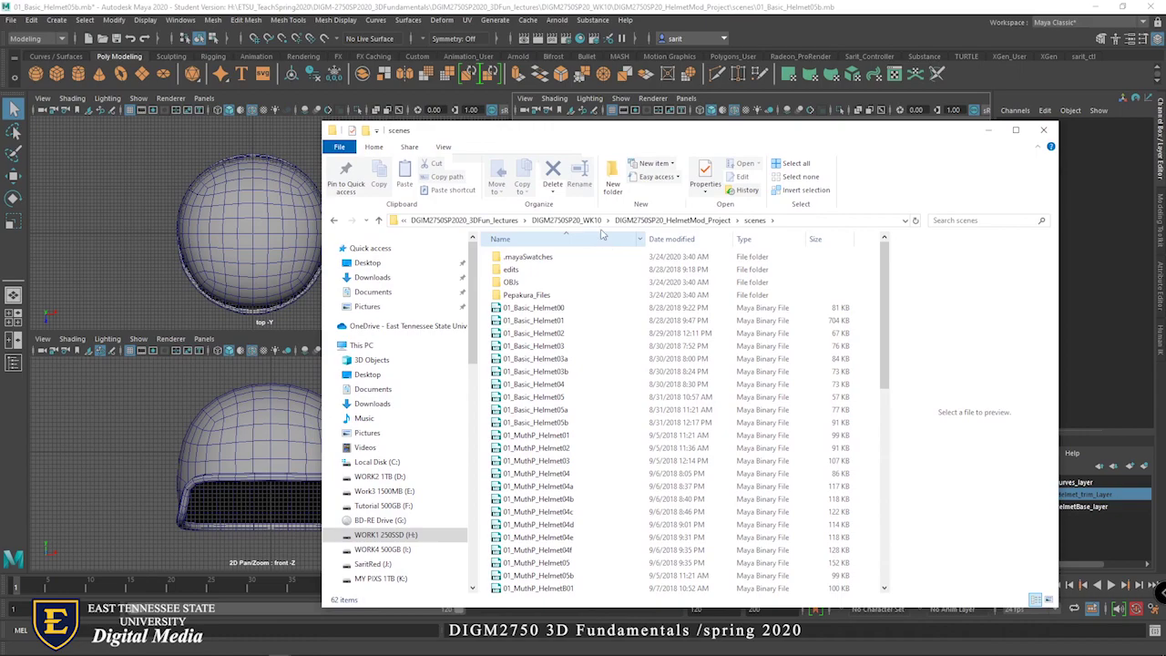
pyautogui.click(672, 220)
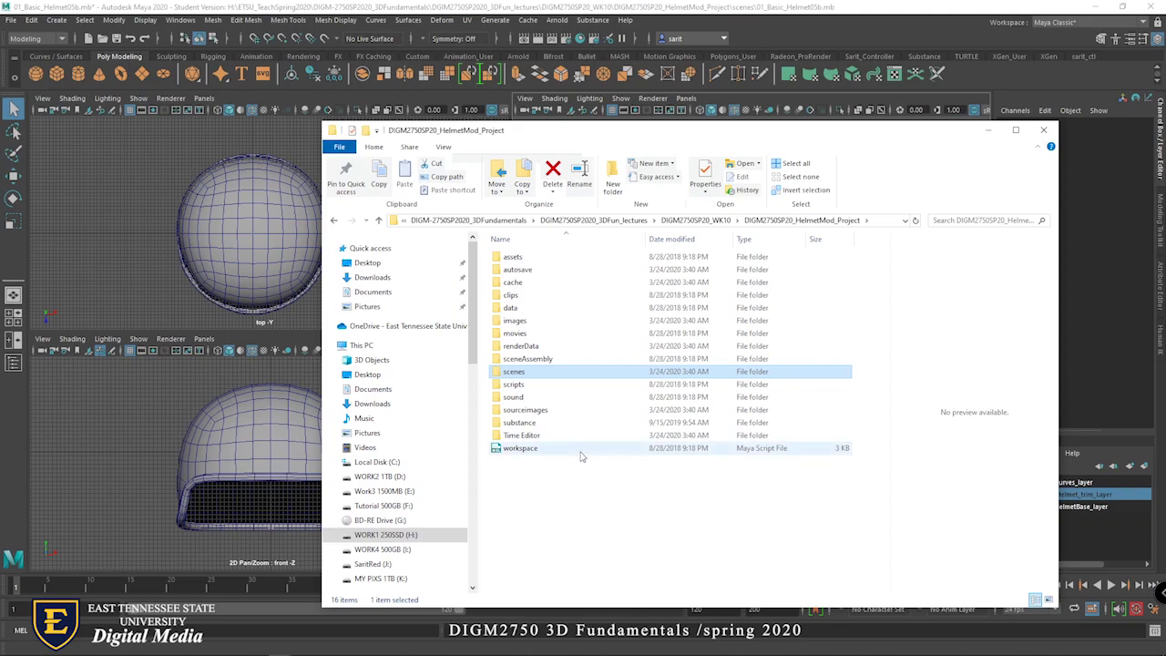
# Preview Tokyo_BigSight_3k, HelmitA_color, Helmet_Side and Helmet_Front in the sourceimages folder, and return to the project folder
pyautogui.doubleClick(537, 414)
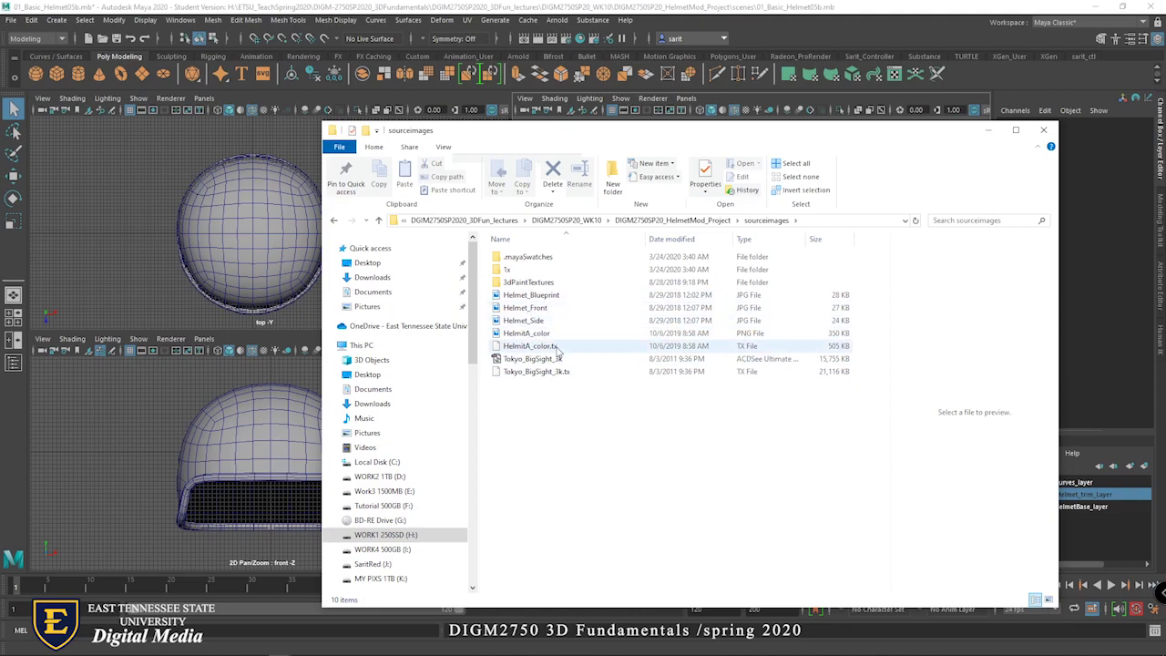
pyautogui.click(536, 358)
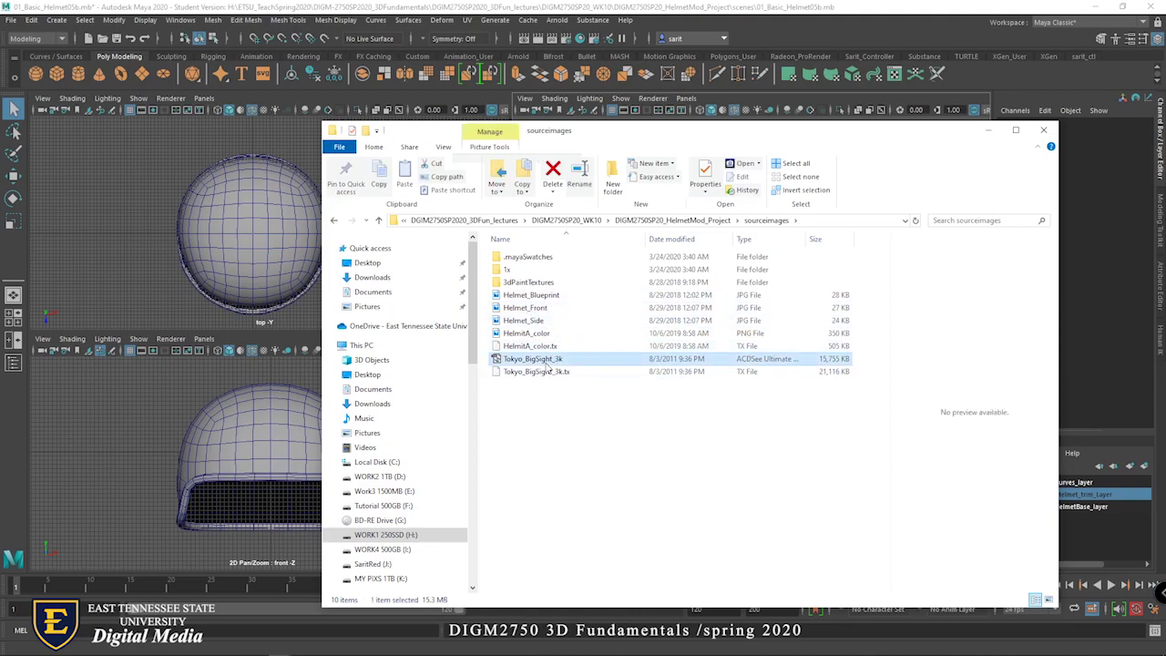
pyautogui.click(527, 333)
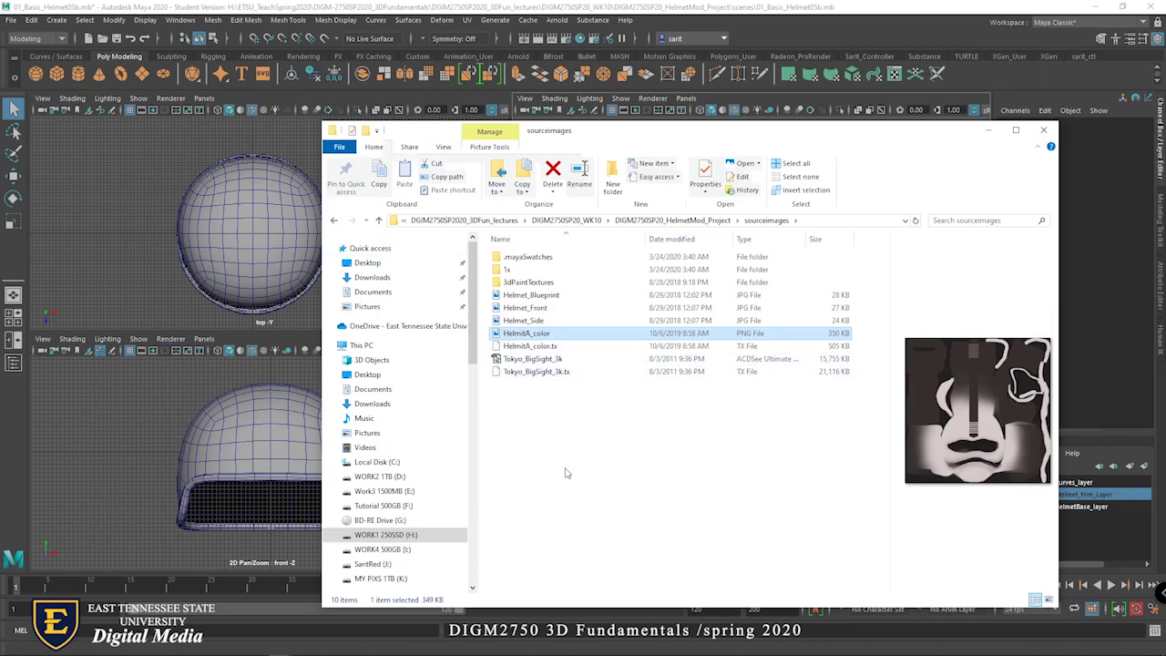
pyautogui.click(539, 321)
pyautogui.click(549, 310)
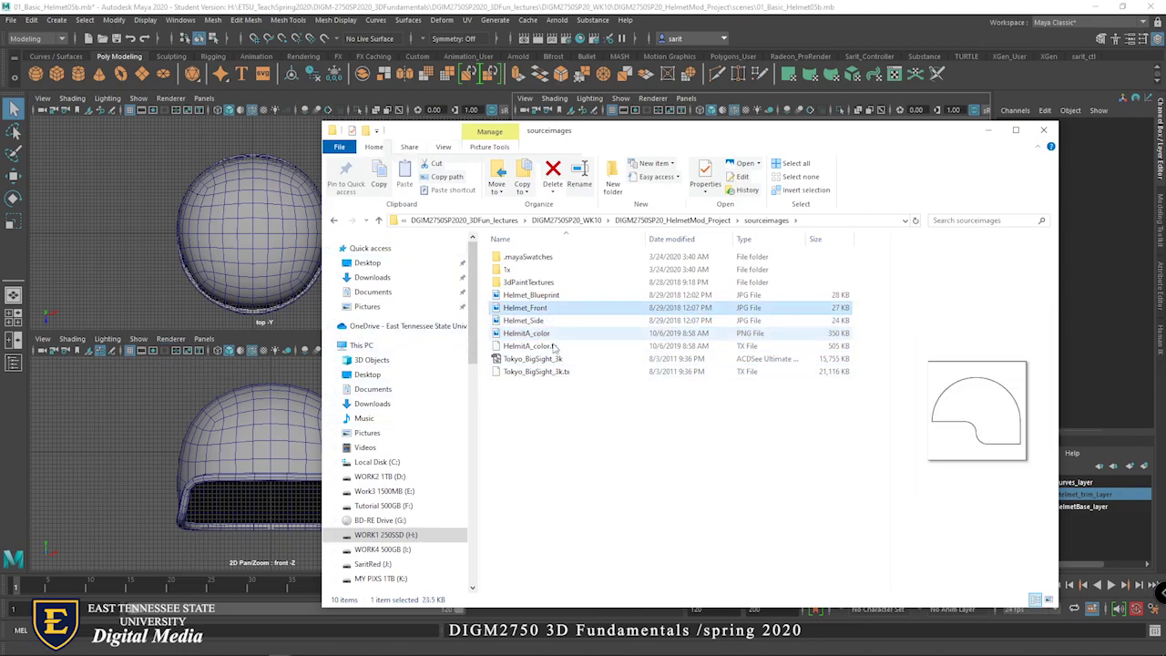
pyautogui.click(554, 463)
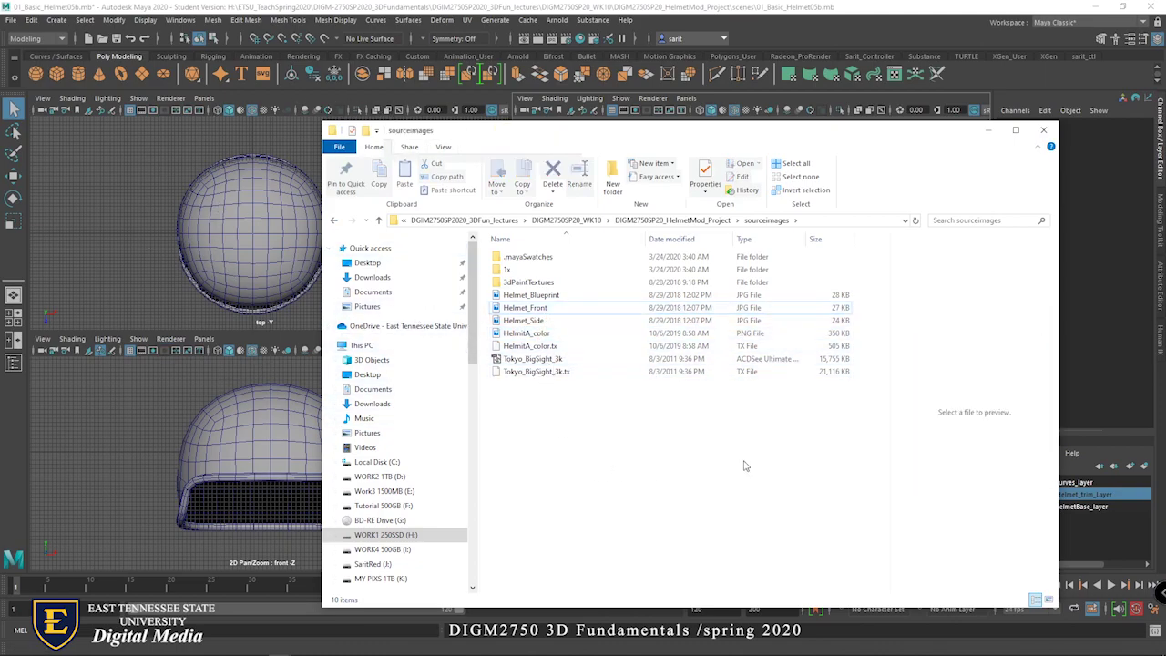
pyautogui.click(692, 224)
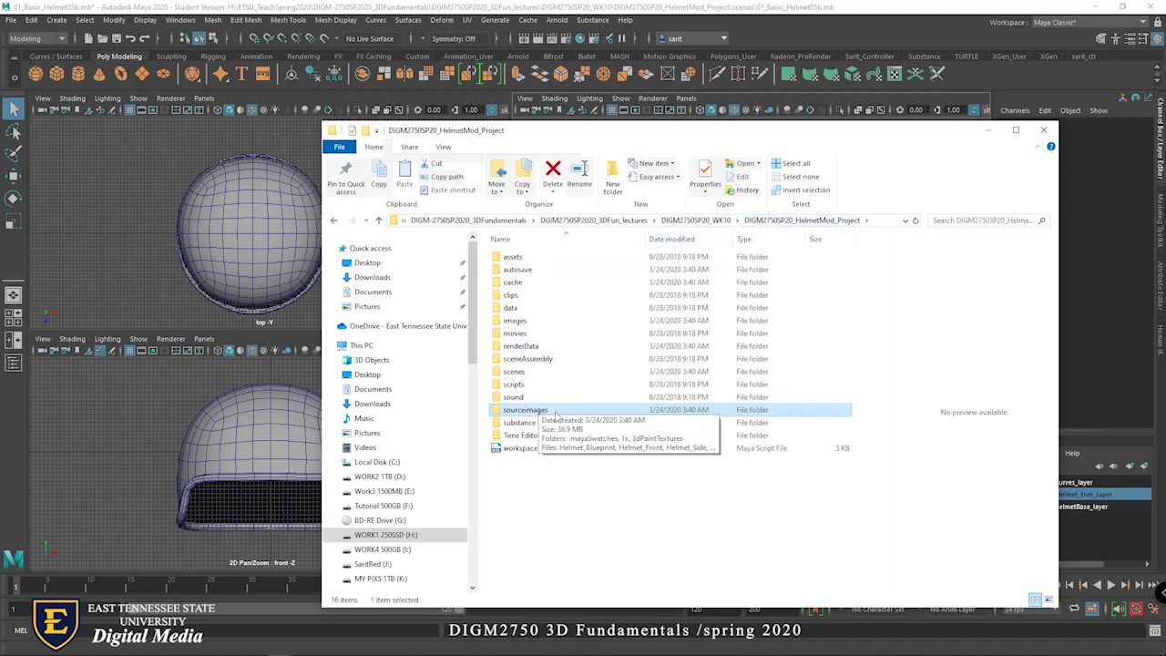
# View the render files in the project's images folder, and go back to the helmet scene in Maya
pyautogui.click(515, 324)
pyautogui.doubleClick(515, 323)
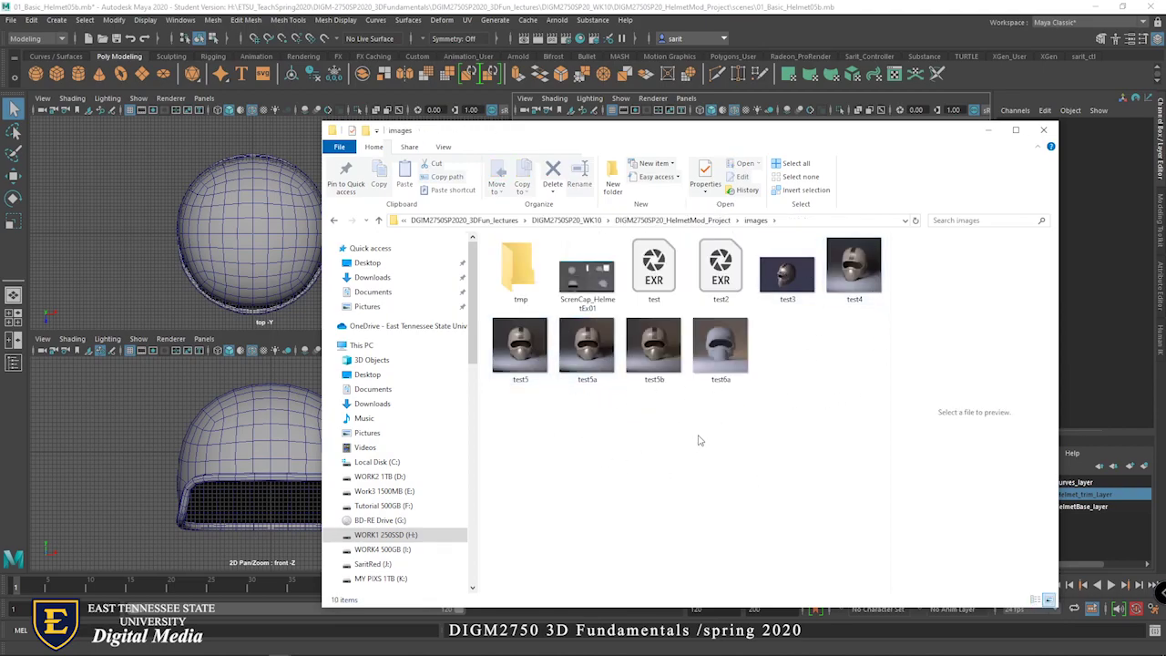
pyautogui.click(672, 220)
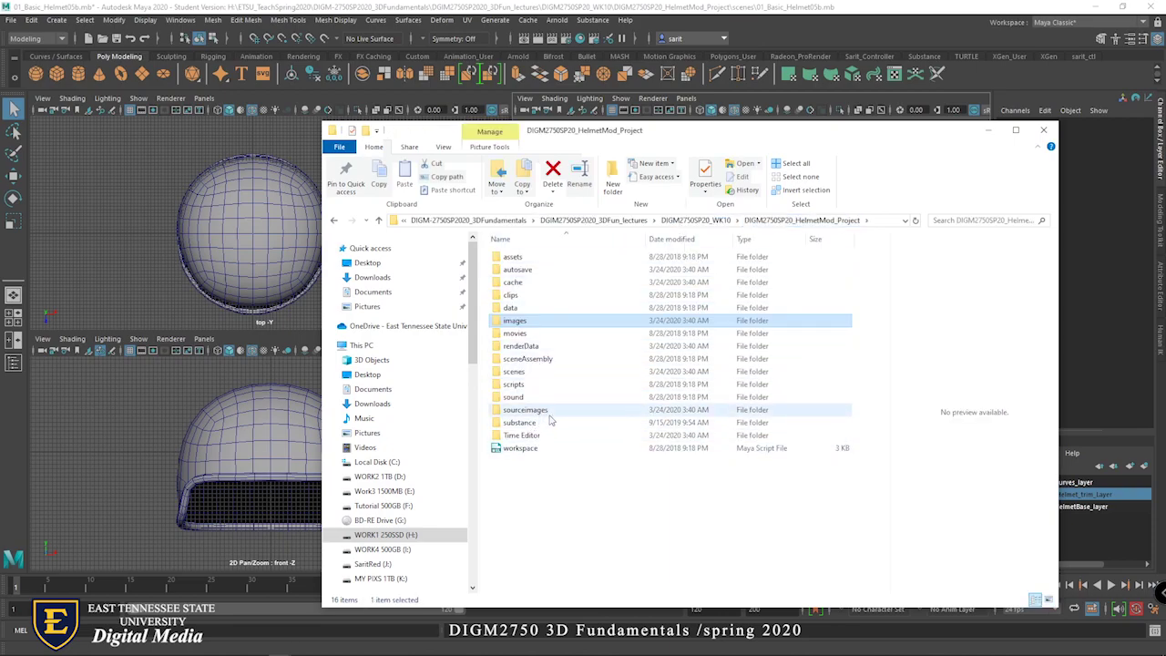
pyautogui.moveTo(717, 137); pyautogui.dragTo(663, 445)
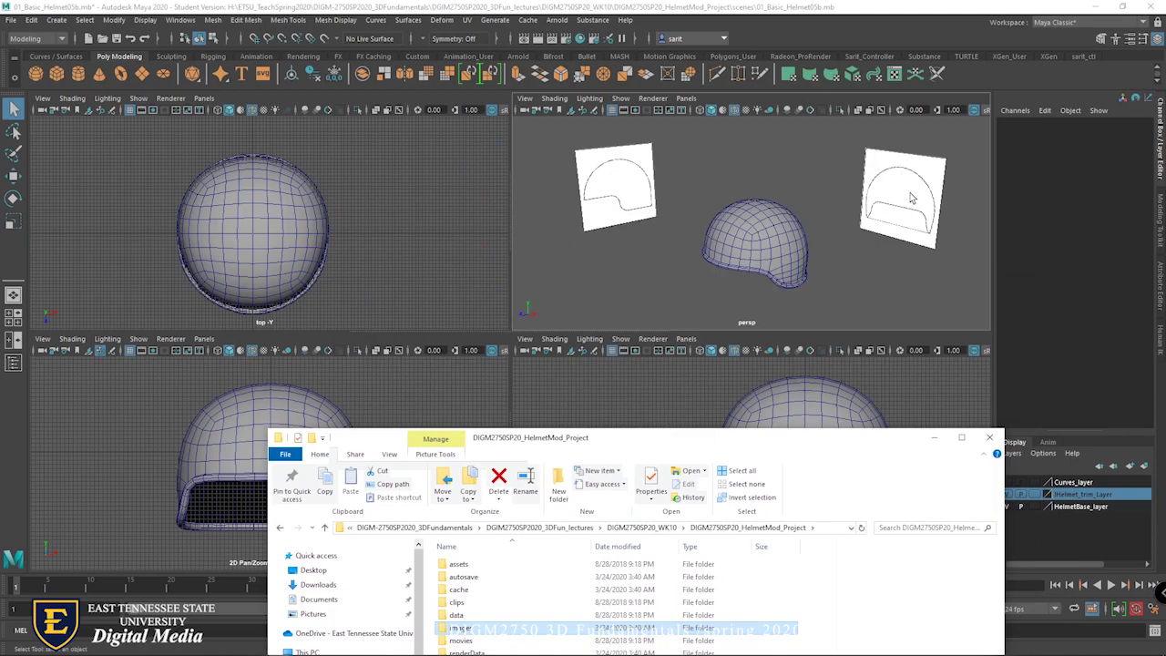
pyautogui.moveTo(770, 427); pyautogui.dragTo(762, 7)
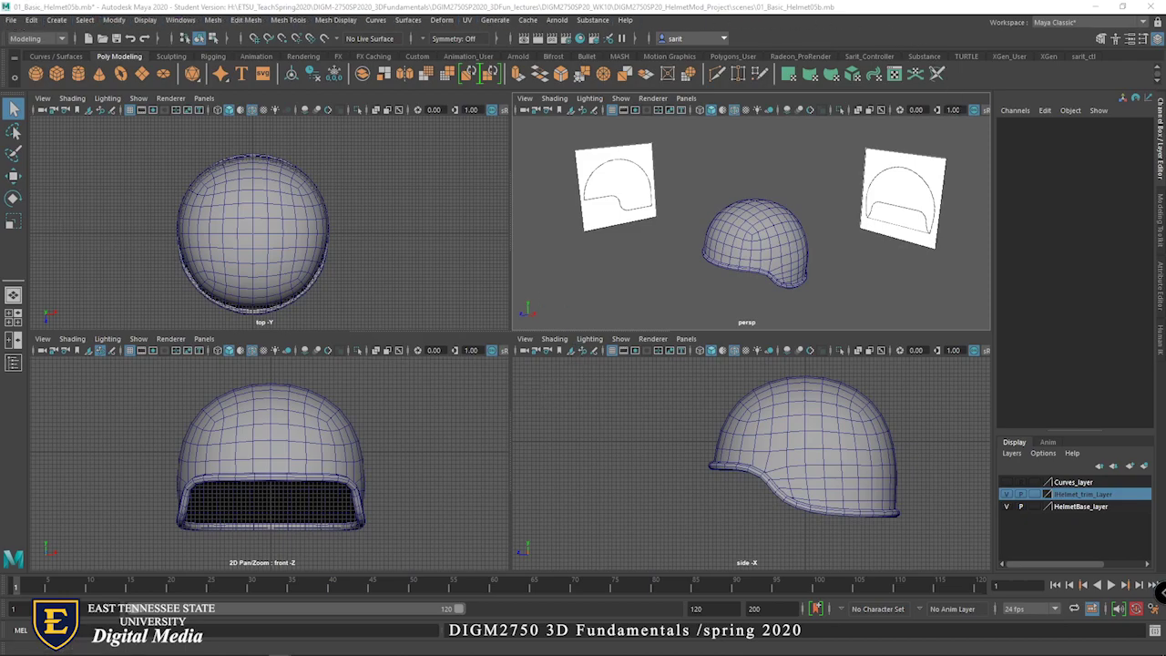
pyautogui.click(11, 20)
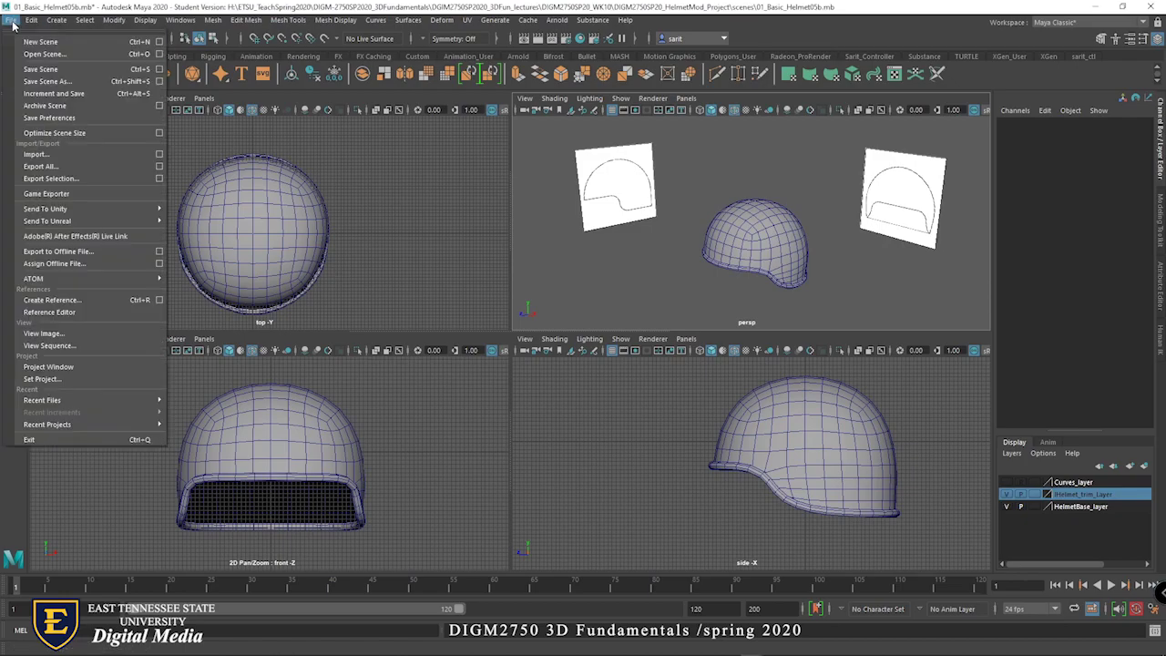
pyautogui.moveTo(116, 23)
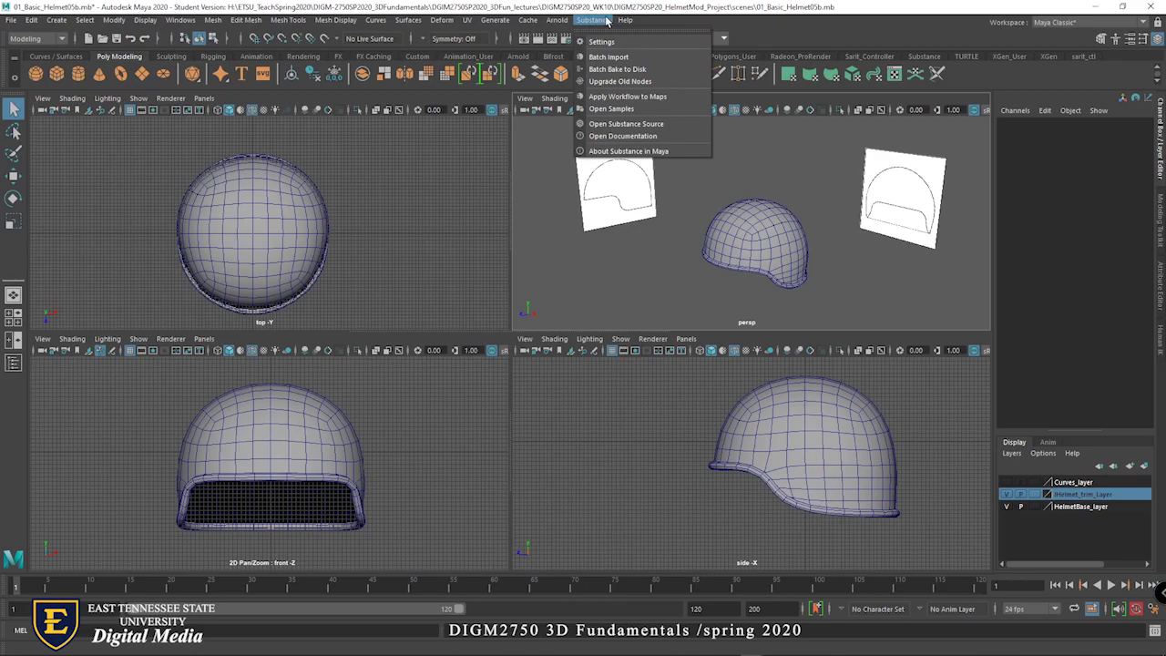
pyautogui.press('Escape')
pyautogui.click(142, 21)
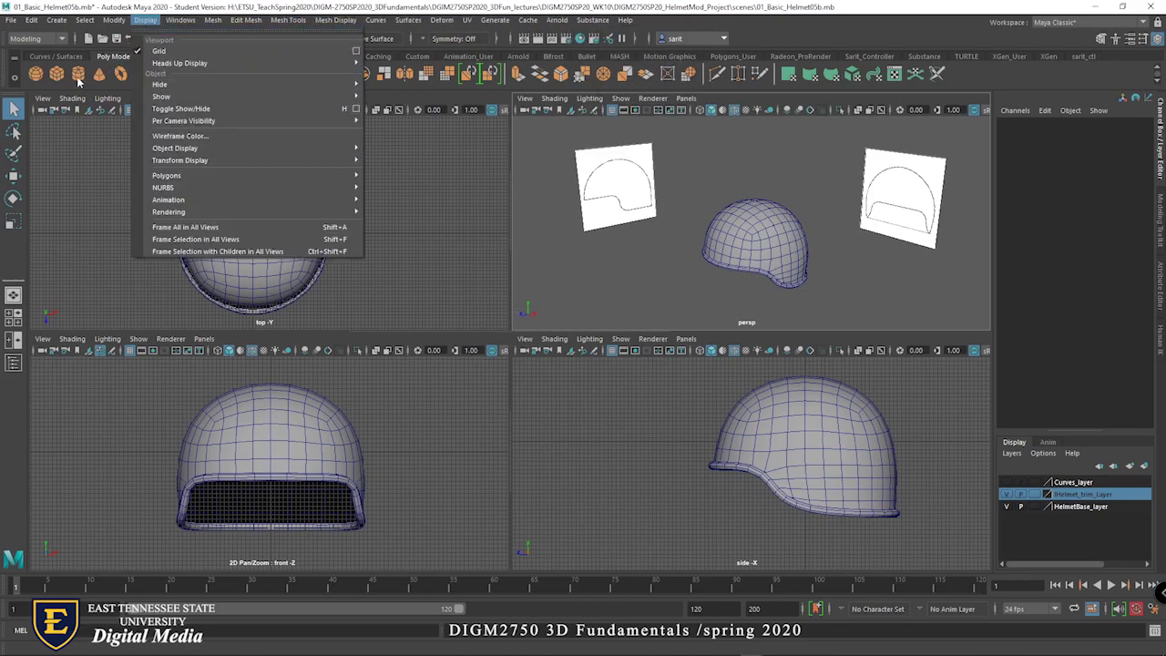
pyautogui.click(63, 39)
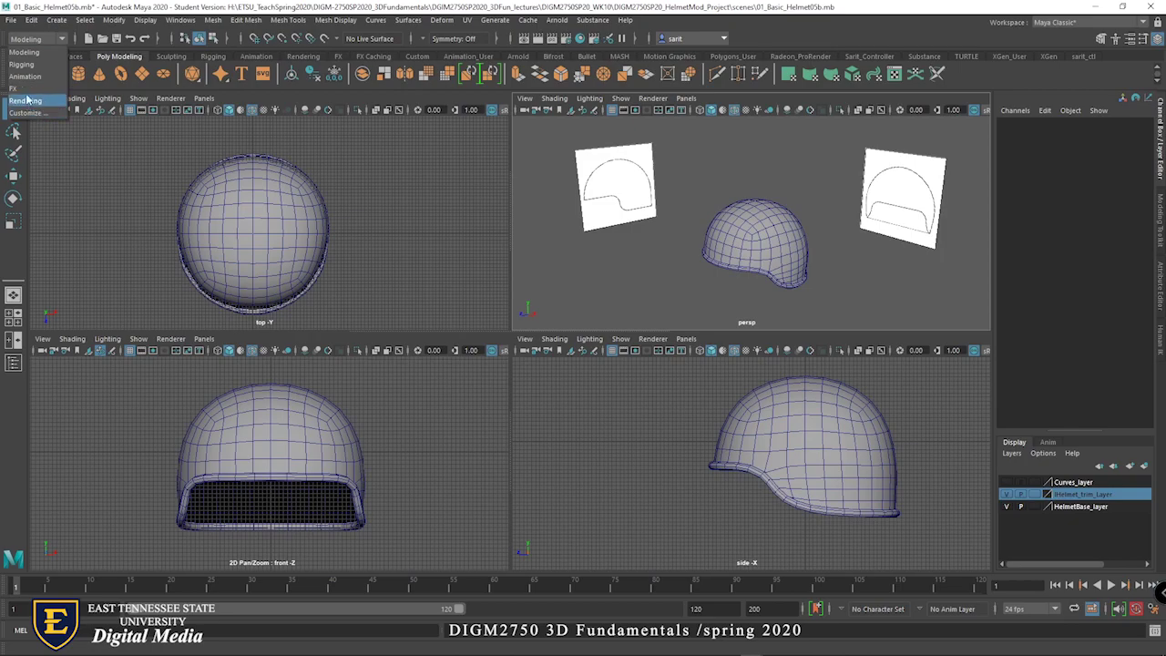
pyautogui.click(72, 41)
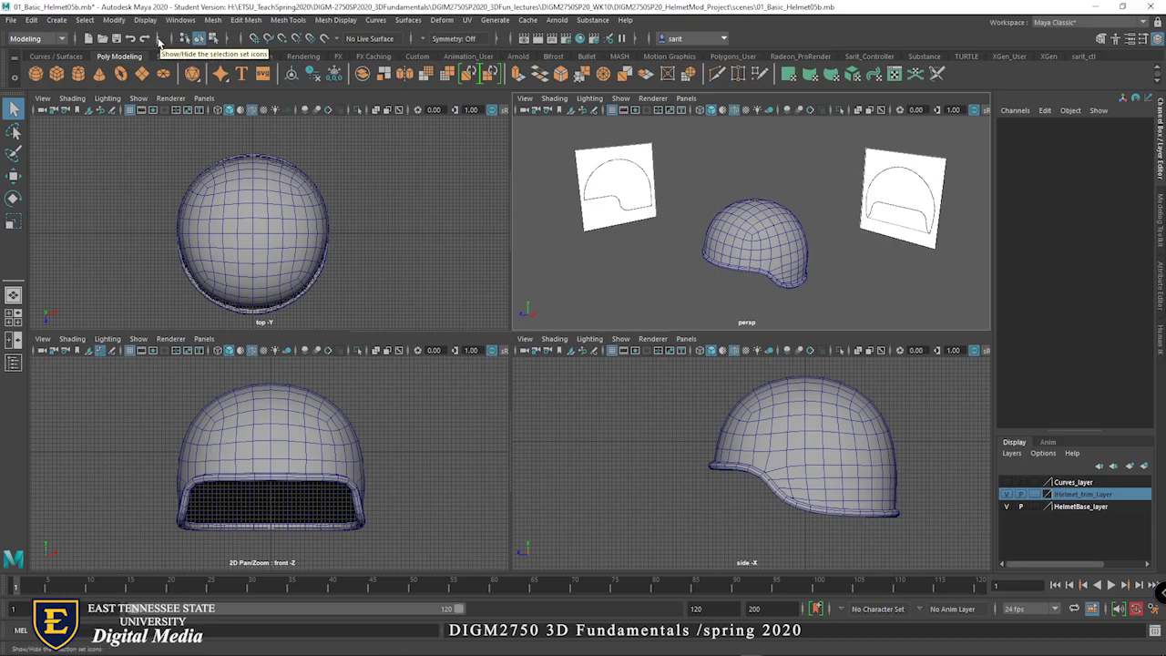
# Expand and collapse the selection set section of the status line, keeping object selection mode active
pyautogui.click(159, 42)
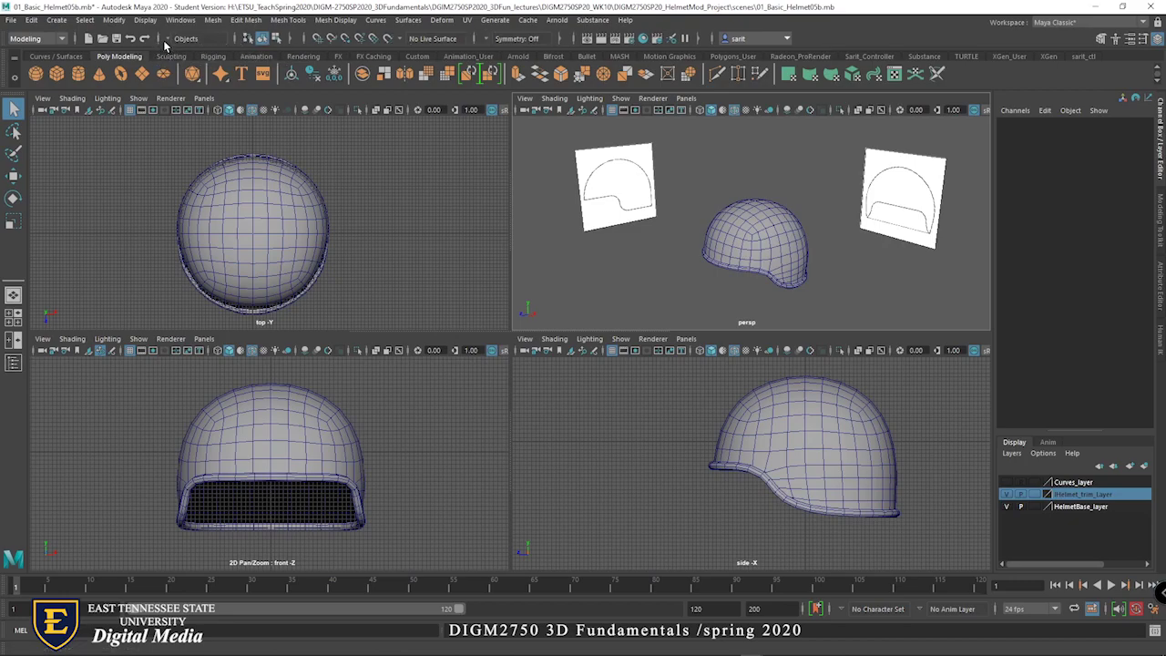
pyautogui.click(158, 42)
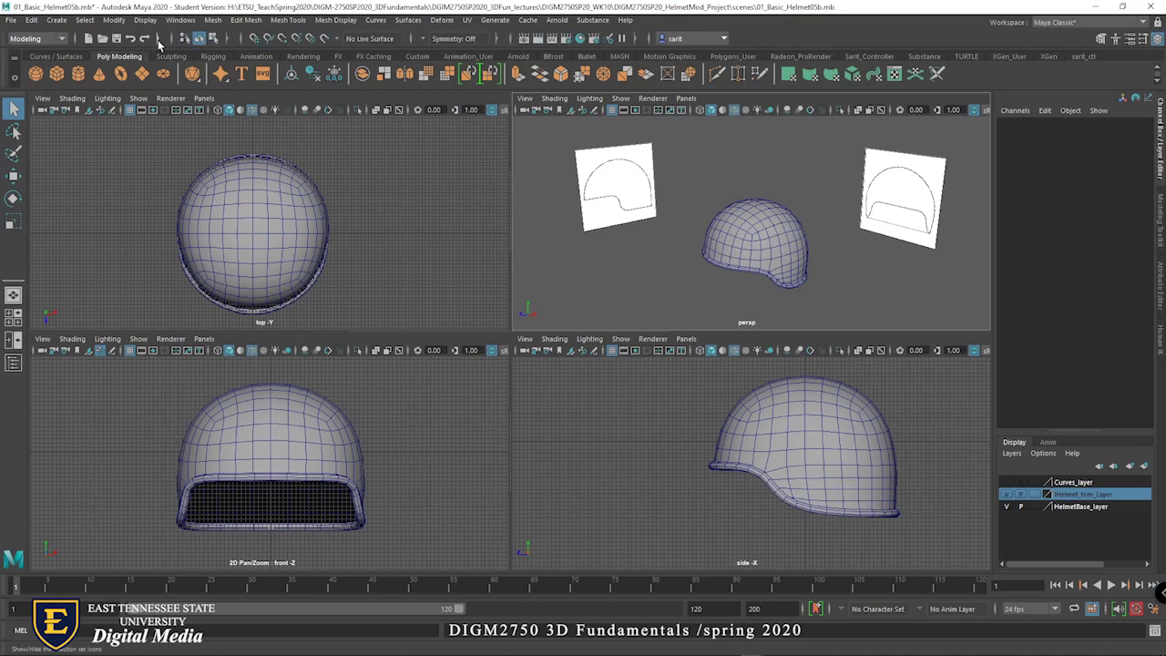
pyautogui.click(158, 44)
pyautogui.click(158, 42)
pyautogui.click(198, 39)
# Look through the tools on the Curves / Surfaces and Sarit_Controller shelves, and return to the Poly Modeling shelf
pyautogui.click(64, 56)
pyautogui.click(114, 57)
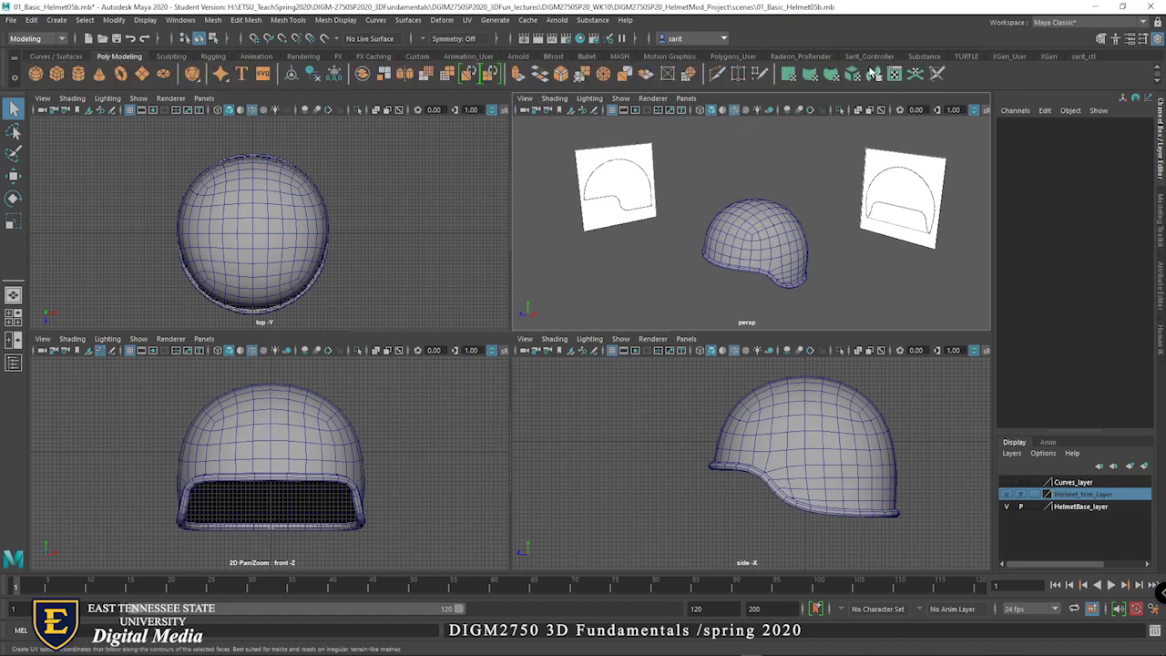
pyautogui.click(869, 57)
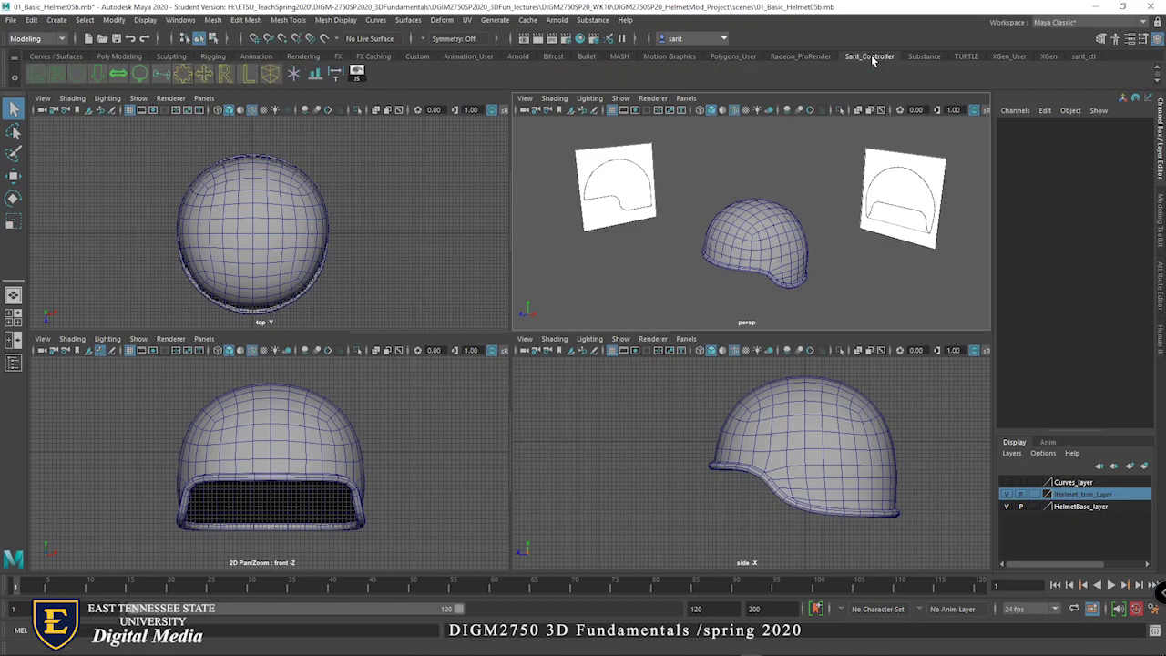
pyautogui.click(128, 56)
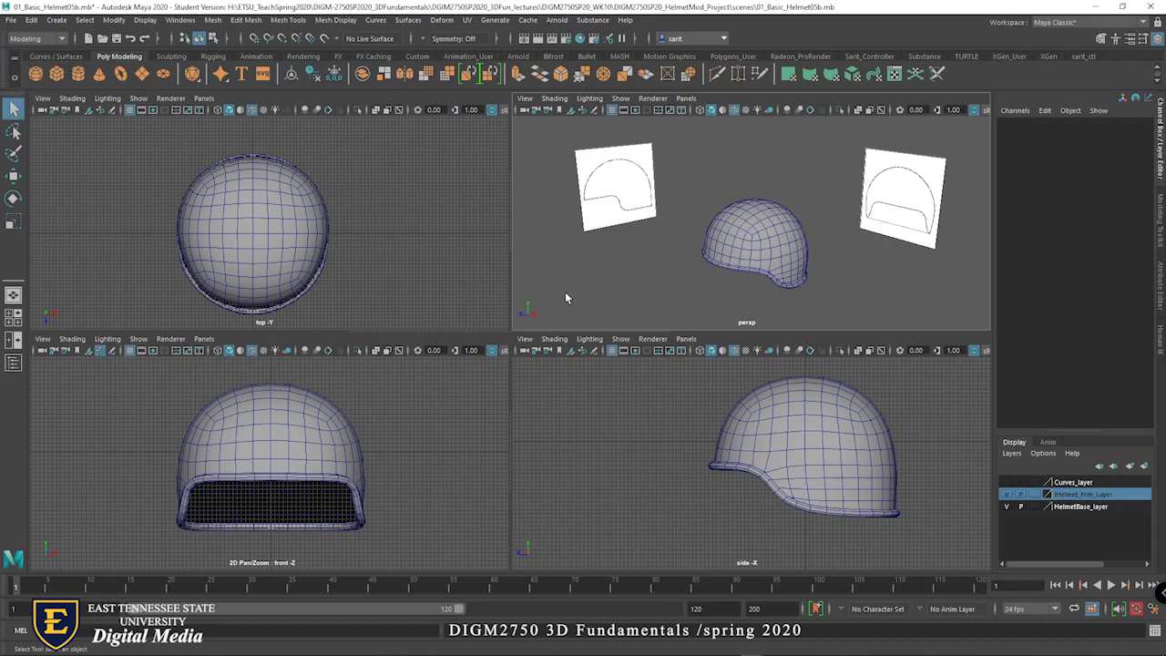
# Maximize the perspective view, restore the four-view layout, and look through the perspective panel's View, Lighting and Shading options
pyautogui.press('space')
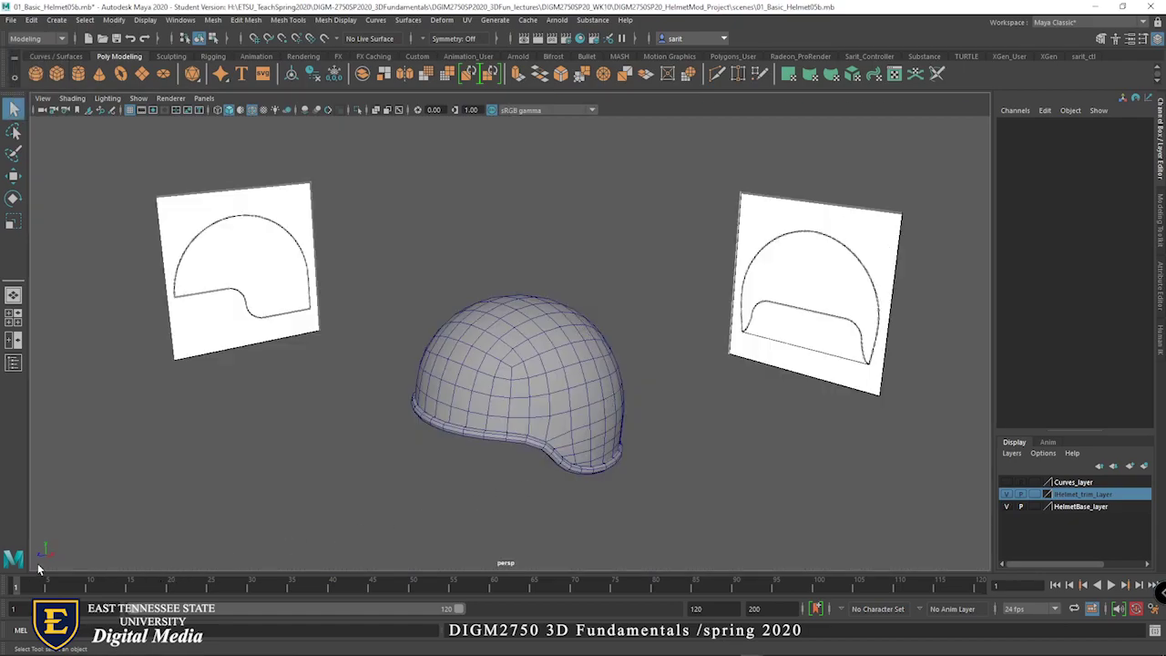
pyautogui.press('space')
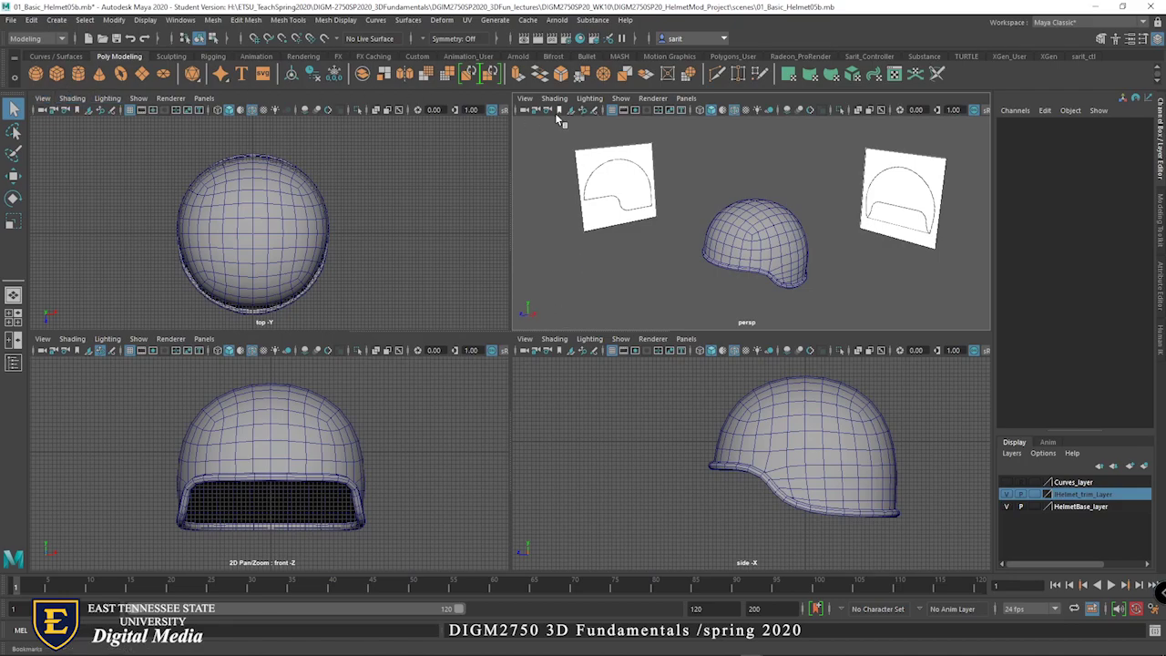
pyautogui.click(527, 99)
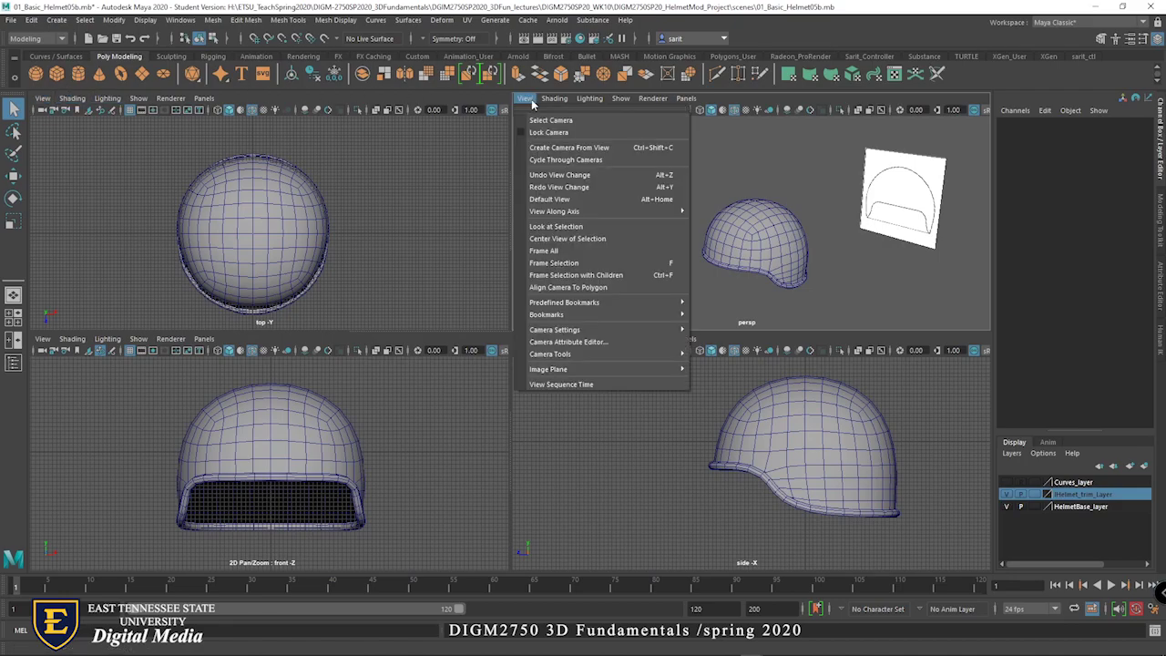
pyautogui.moveTo(543, 101)
pyautogui.moveTo(590, 99)
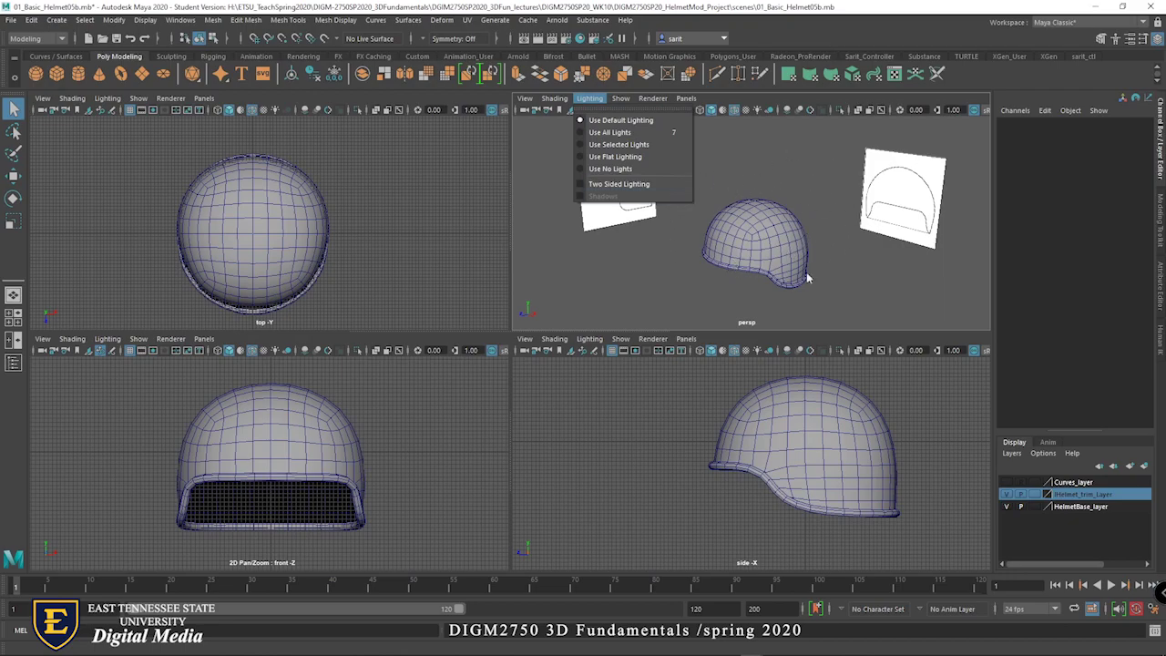
pyautogui.click(554, 100)
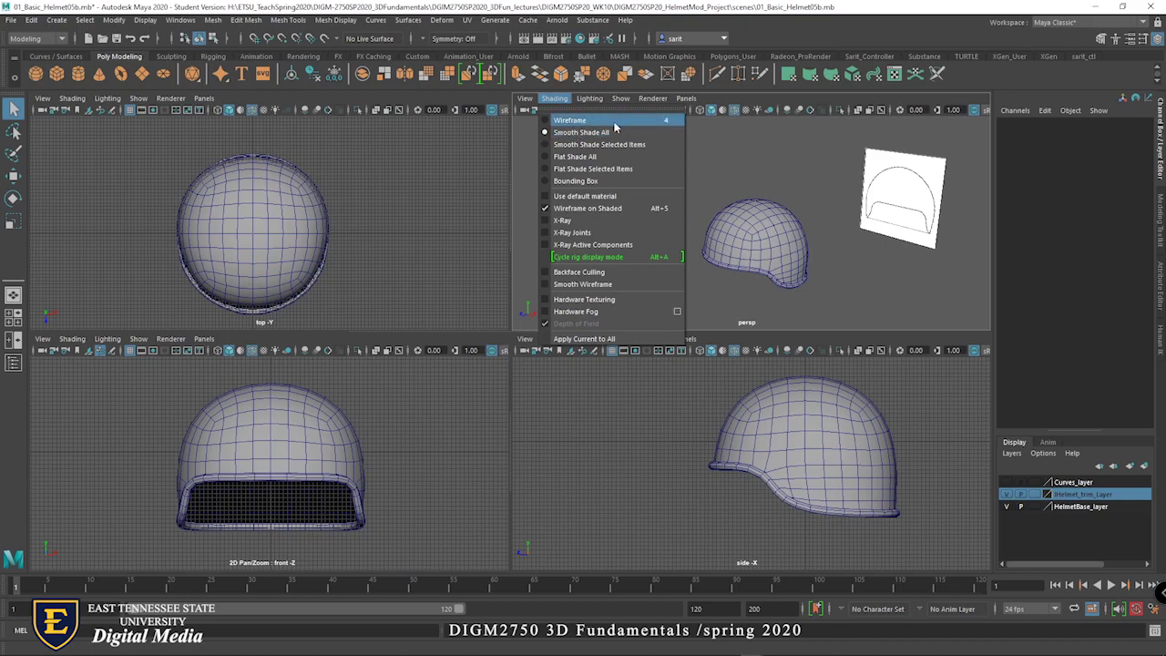
pyautogui.click(749, 145)
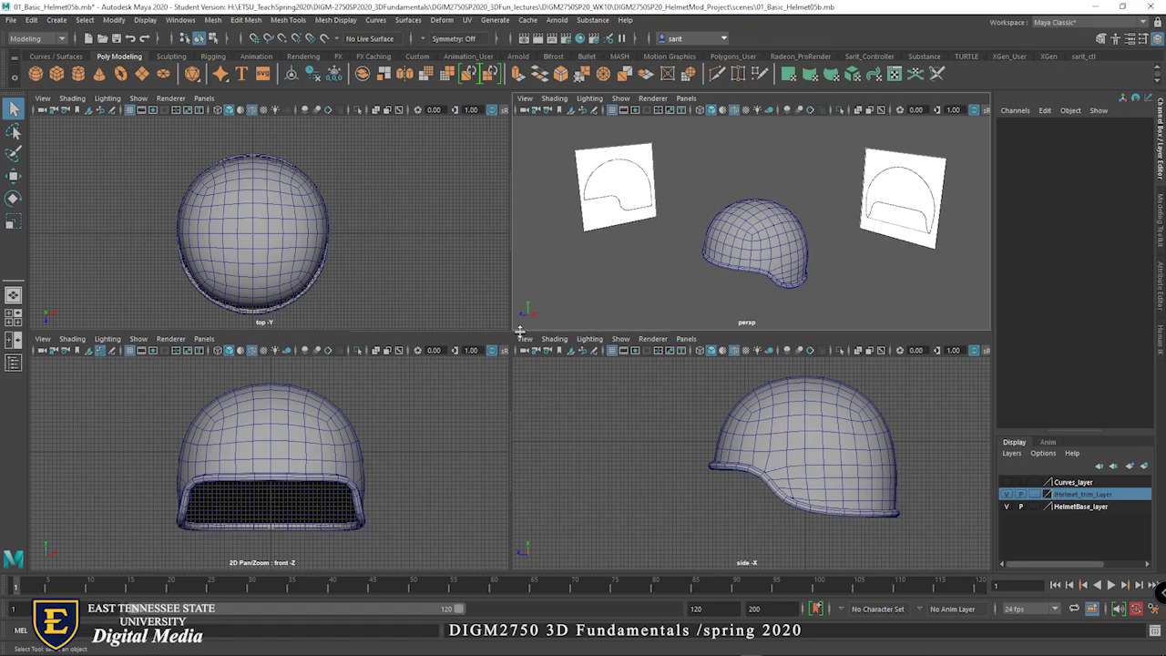
# Open the Project Window and enlarge and reposition it to show all the primary project locations
pyautogui.click(10, 20)
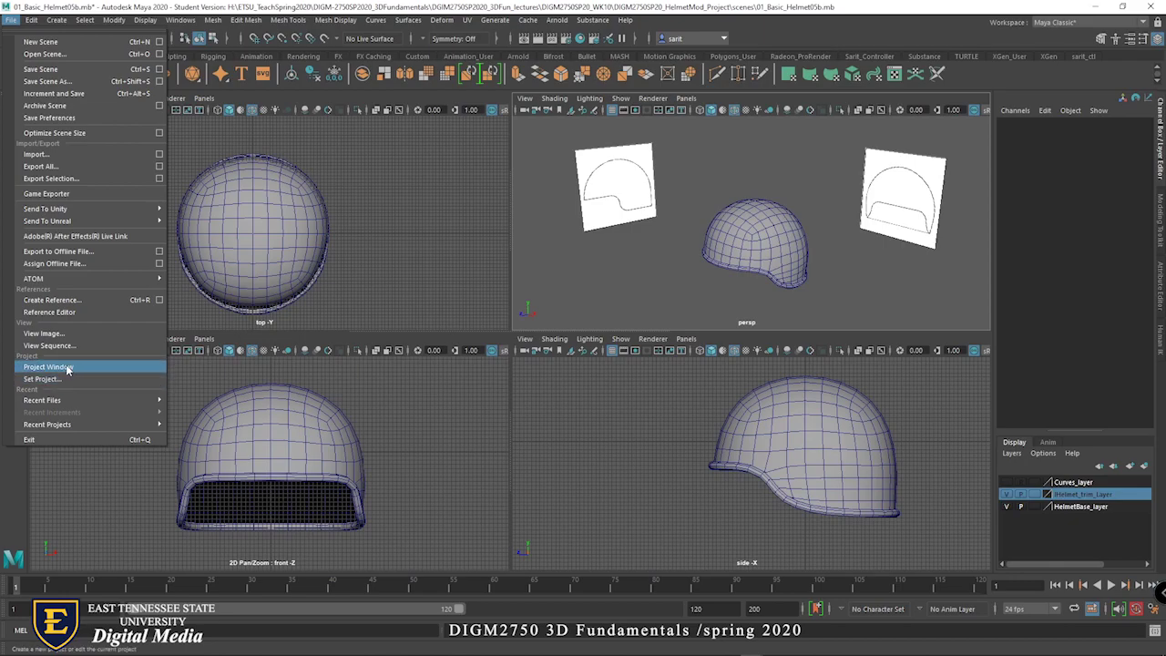
pyautogui.click(68, 368)
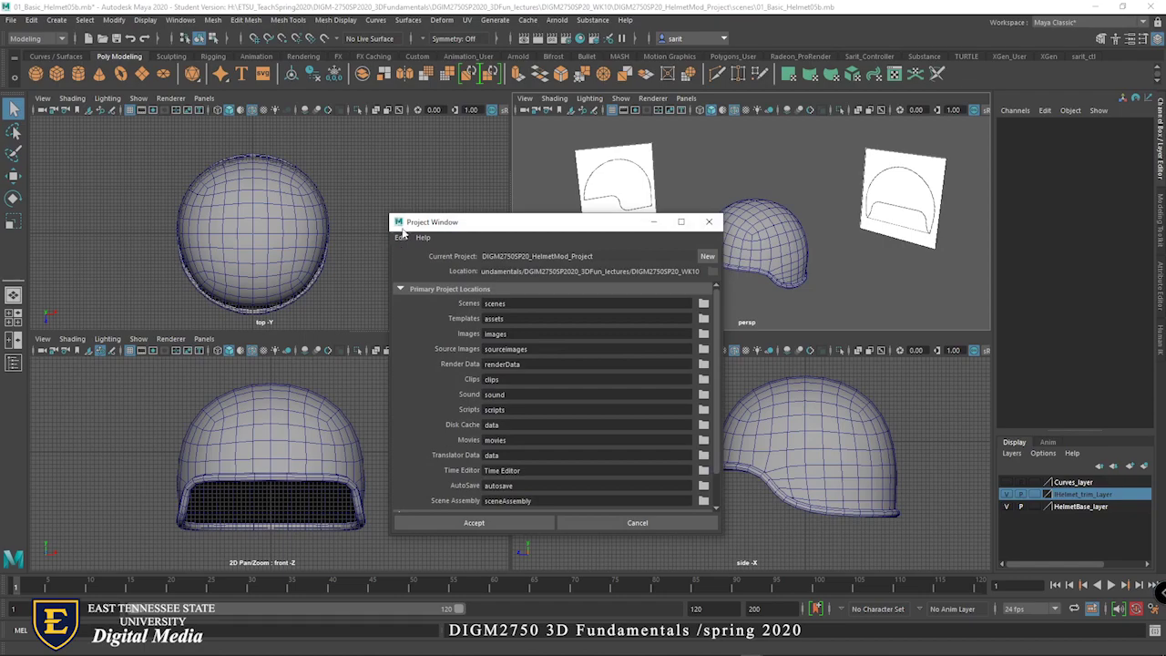
pyautogui.moveTo(453, 217); pyautogui.dragTo(453, 164)
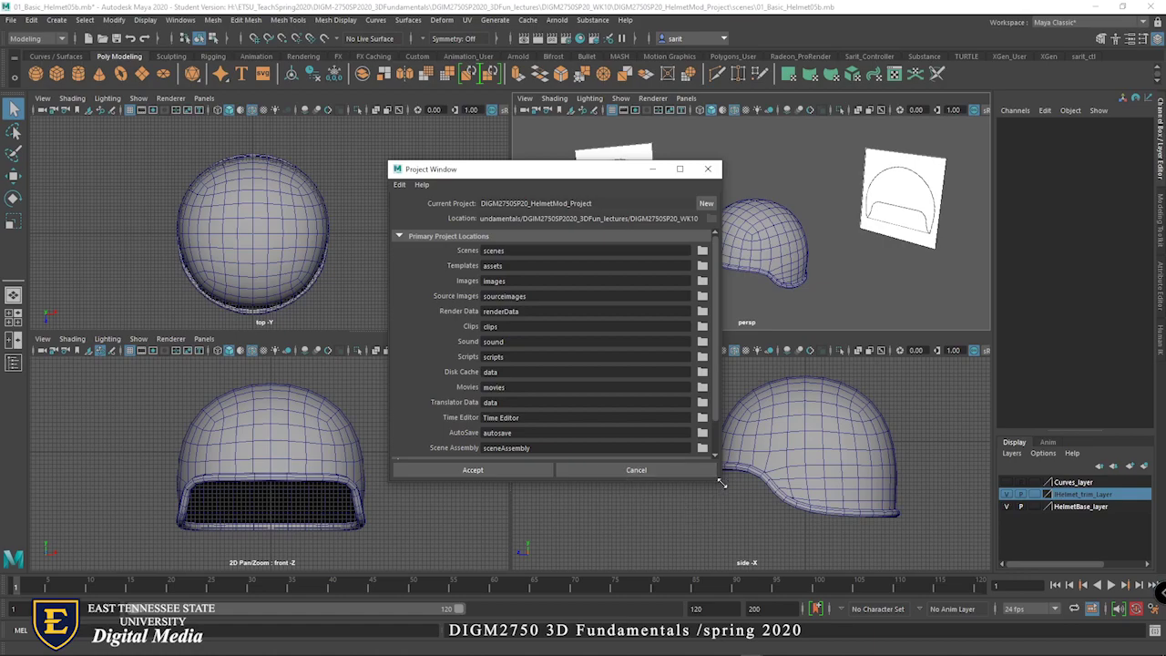
pyautogui.moveTo(721, 483); pyautogui.dragTo(741, 535)
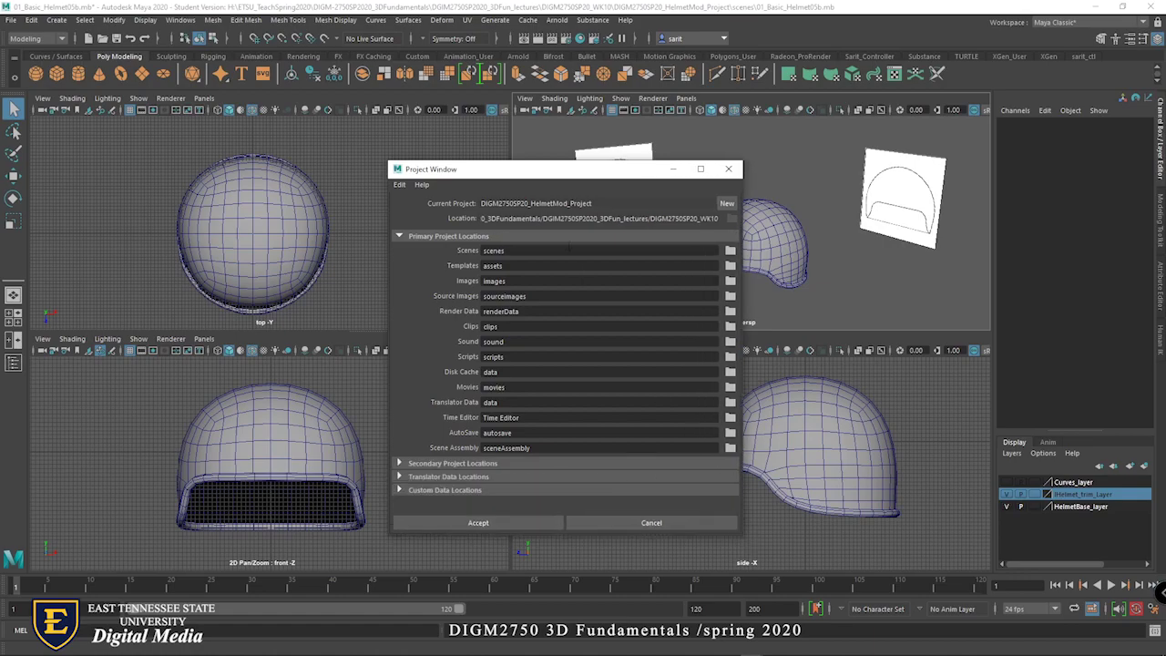
pyautogui.moveTo(535, 174); pyautogui.dragTo(495, 152)
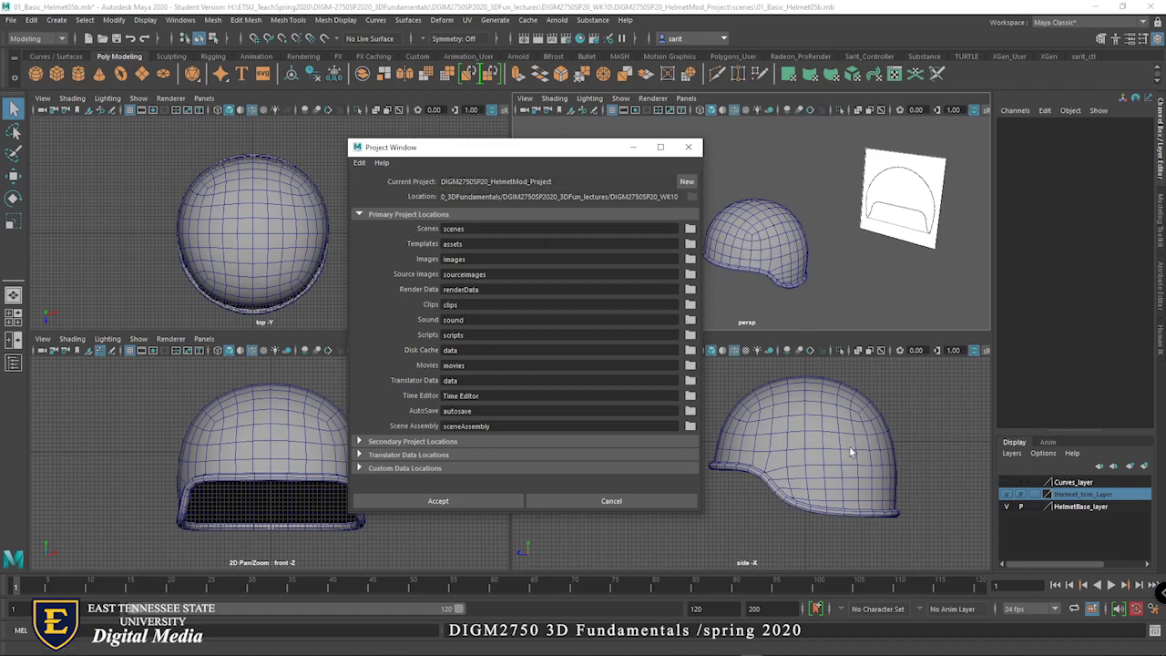
# Start a new project and name it DIGM2750SP20WK10_Project
pyautogui.click(687, 182)
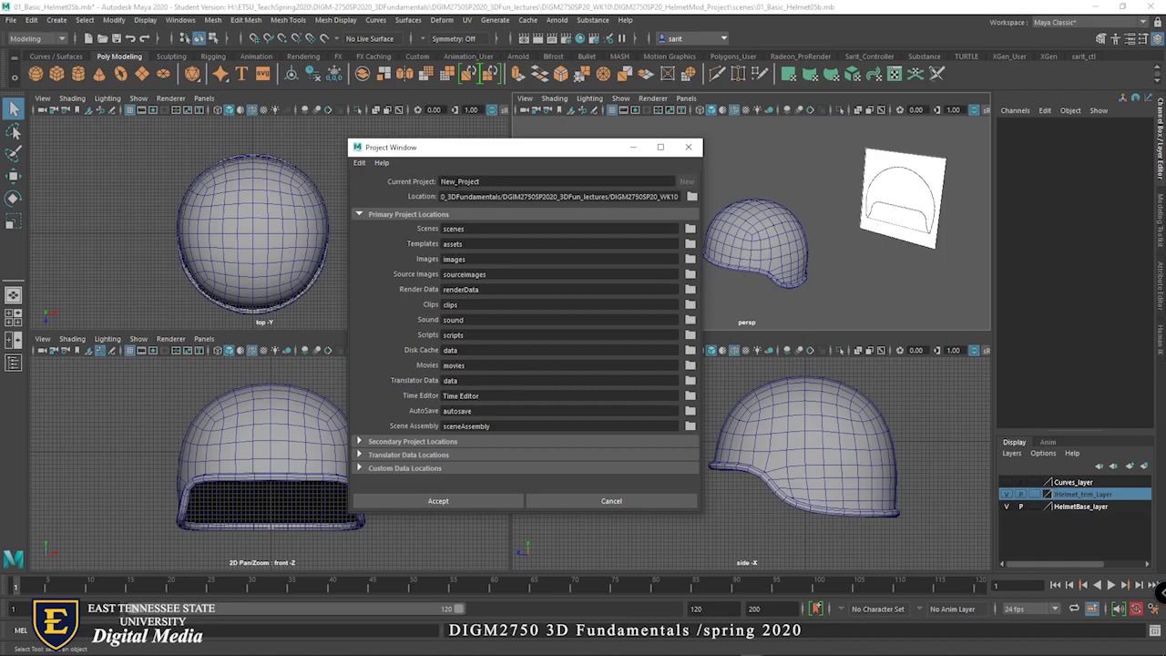
pyautogui.click(455, 181)
pyautogui.hotkey('shift', 'Left')
pyautogui.hotkey('shift', 'Left')
pyautogui.hotkey('shift', 'Left')
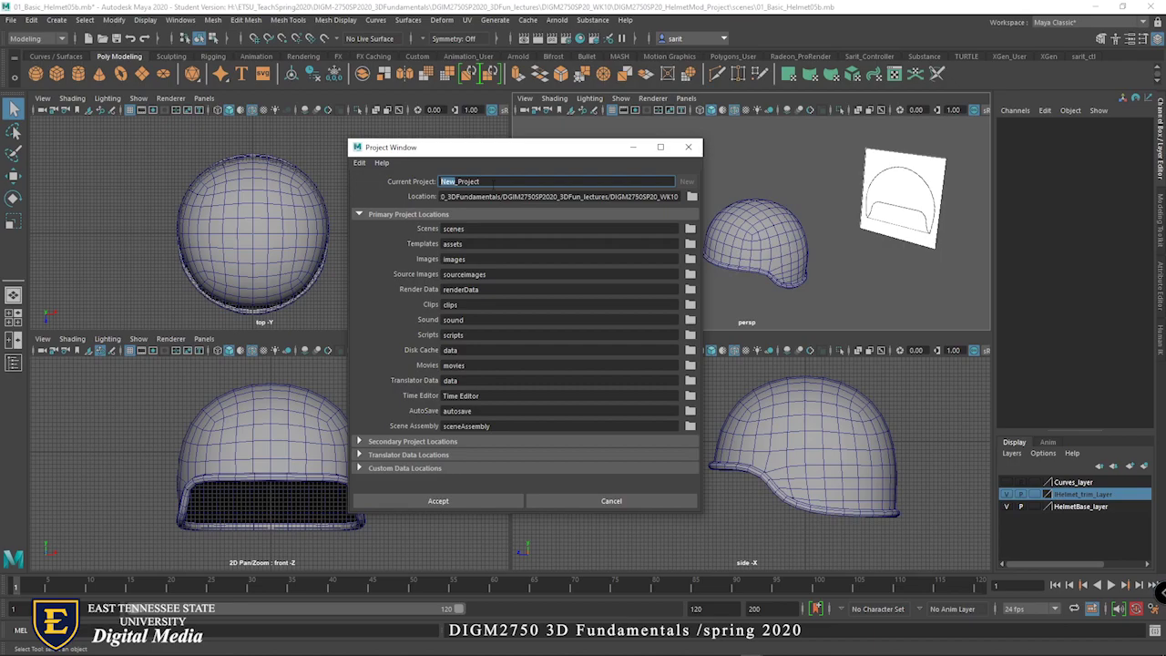
pyautogui.write('DIGM2750SP20WK10')
# Set the new project's location to the DIGM2750SP20_WK10 folder inside DIGM2750SP2020_3DFun_lectures on the H: drive, and create the project
pyautogui.click(692, 196)
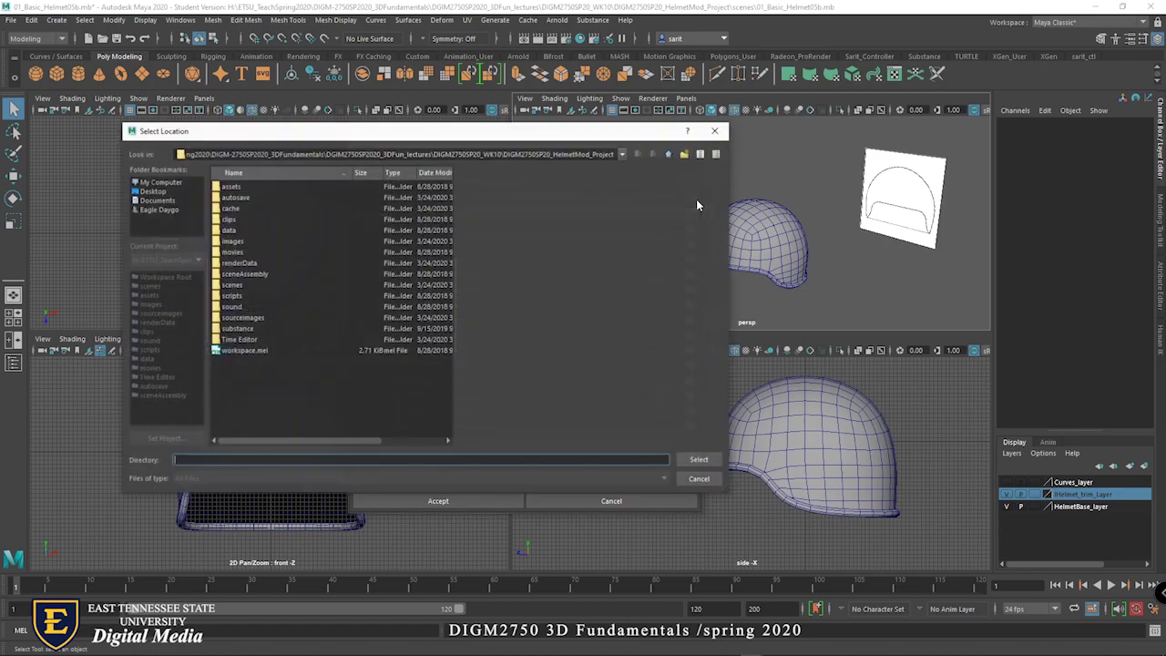
pyautogui.click(653, 153)
pyautogui.click(164, 182)
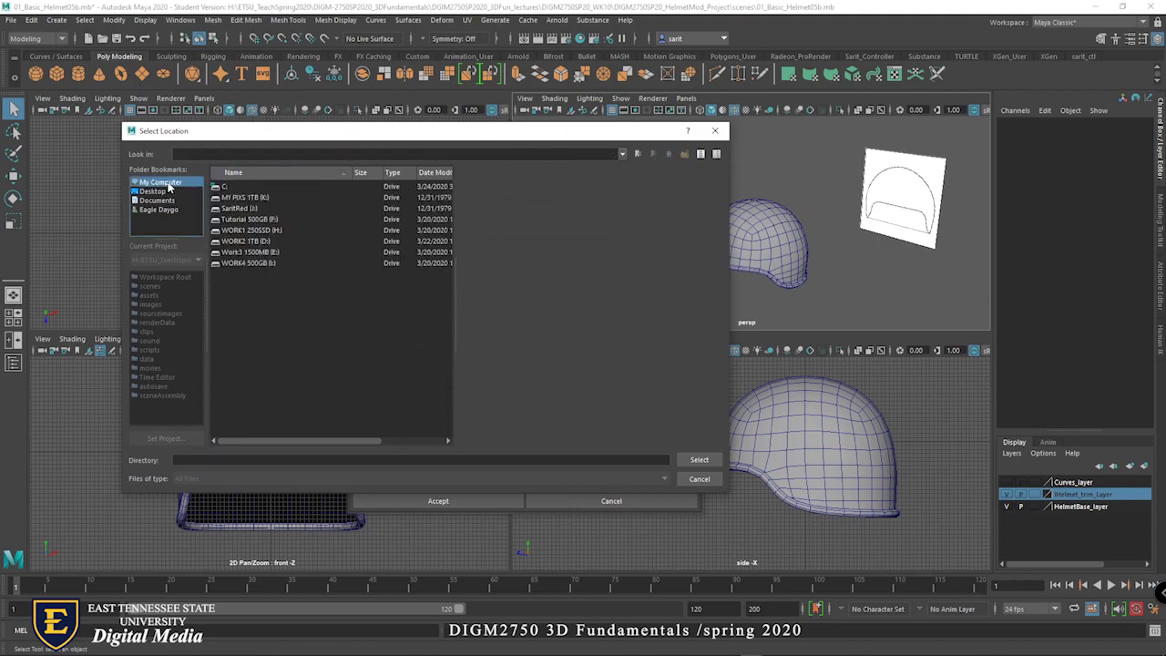
pyautogui.doubleClick(273, 230)
pyautogui.doubleClick(258, 252)
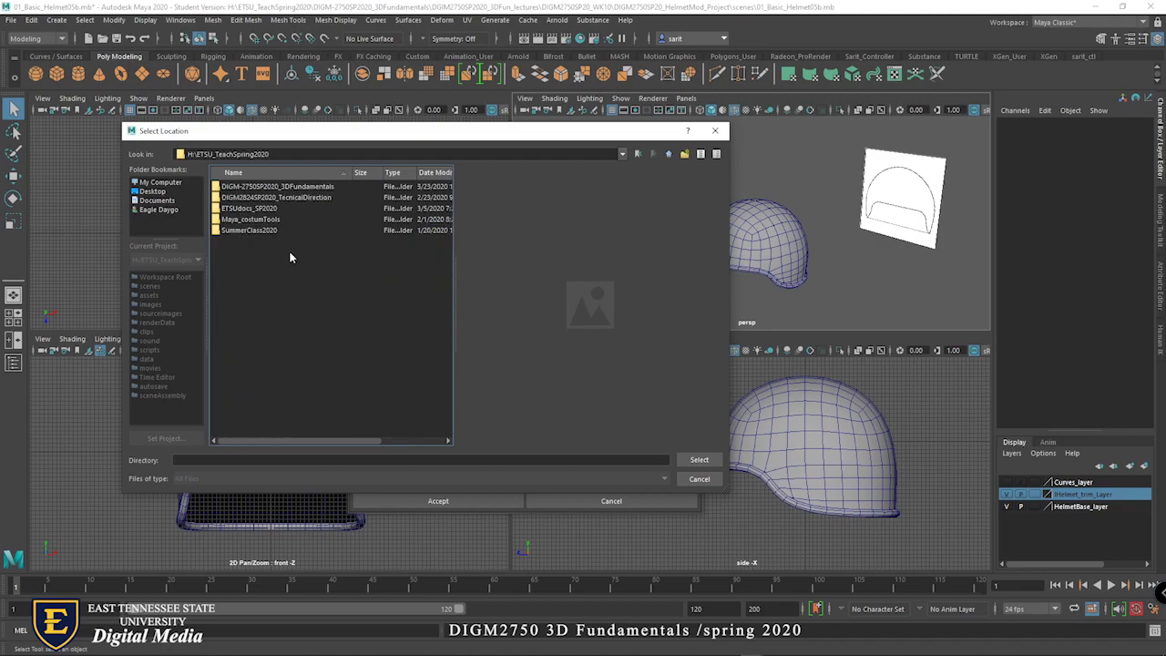
pyautogui.doubleClick(309, 186)
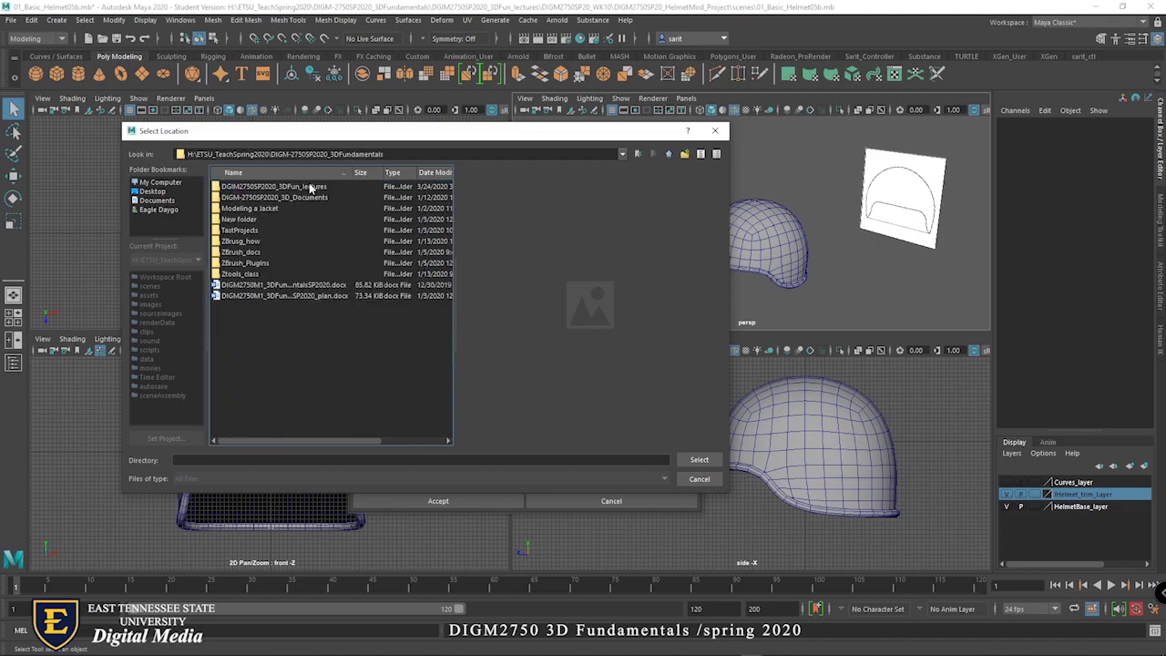
pyautogui.doubleClick(321, 186)
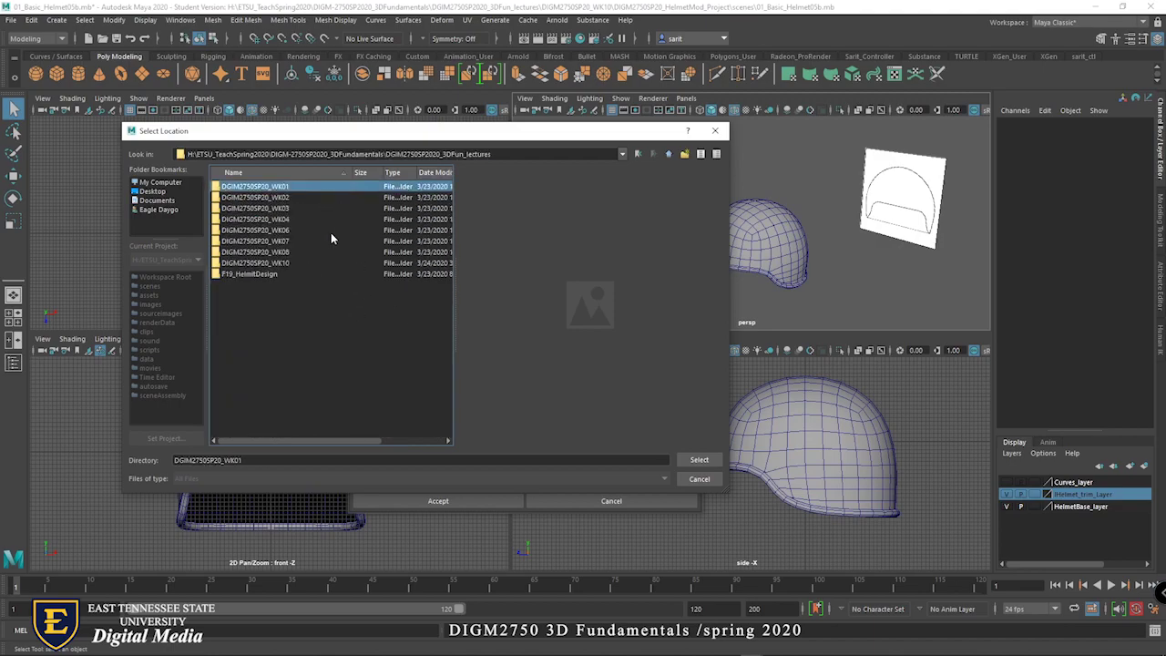
pyautogui.doubleClick(283, 265)
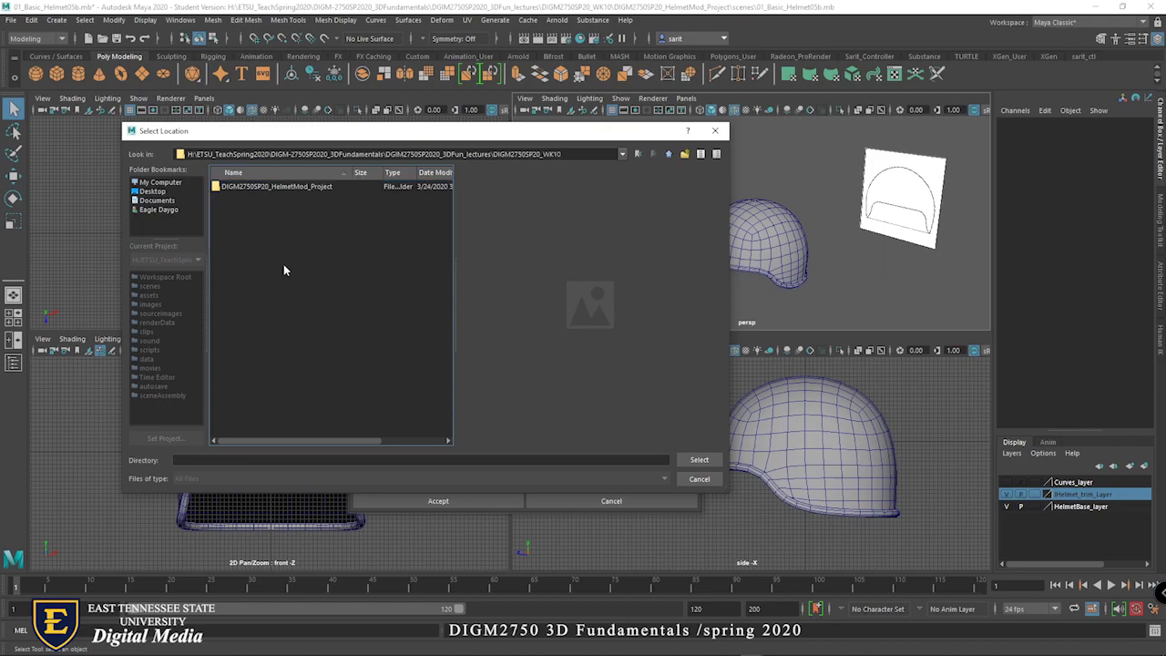
pyautogui.click(697, 461)
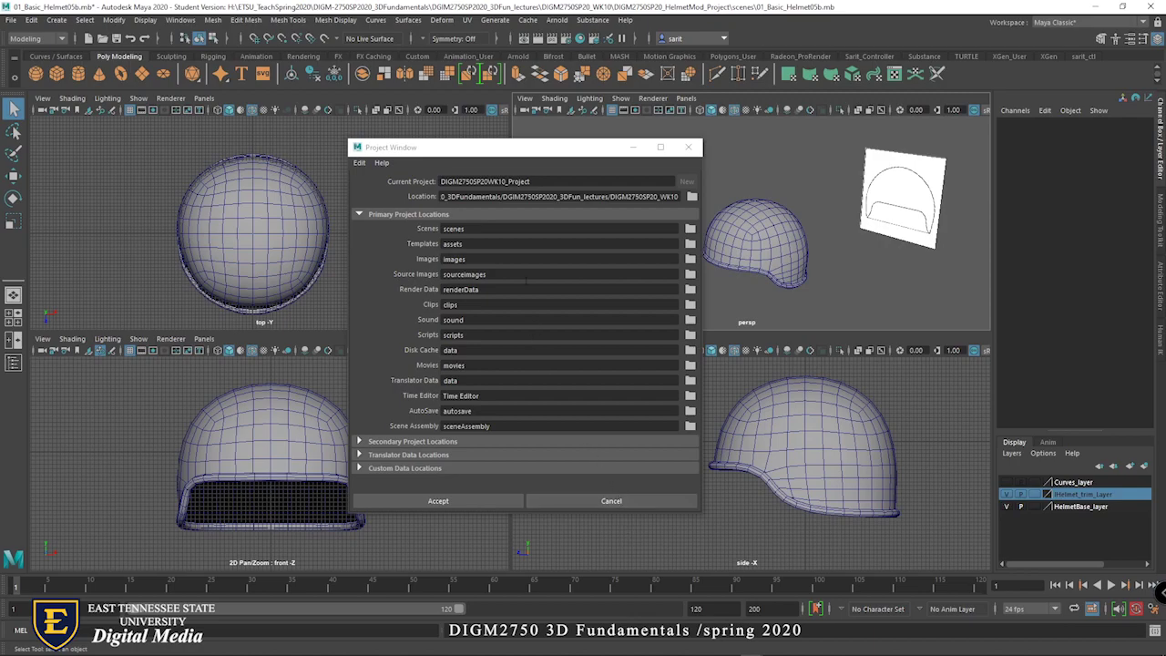
pyautogui.click(449, 501)
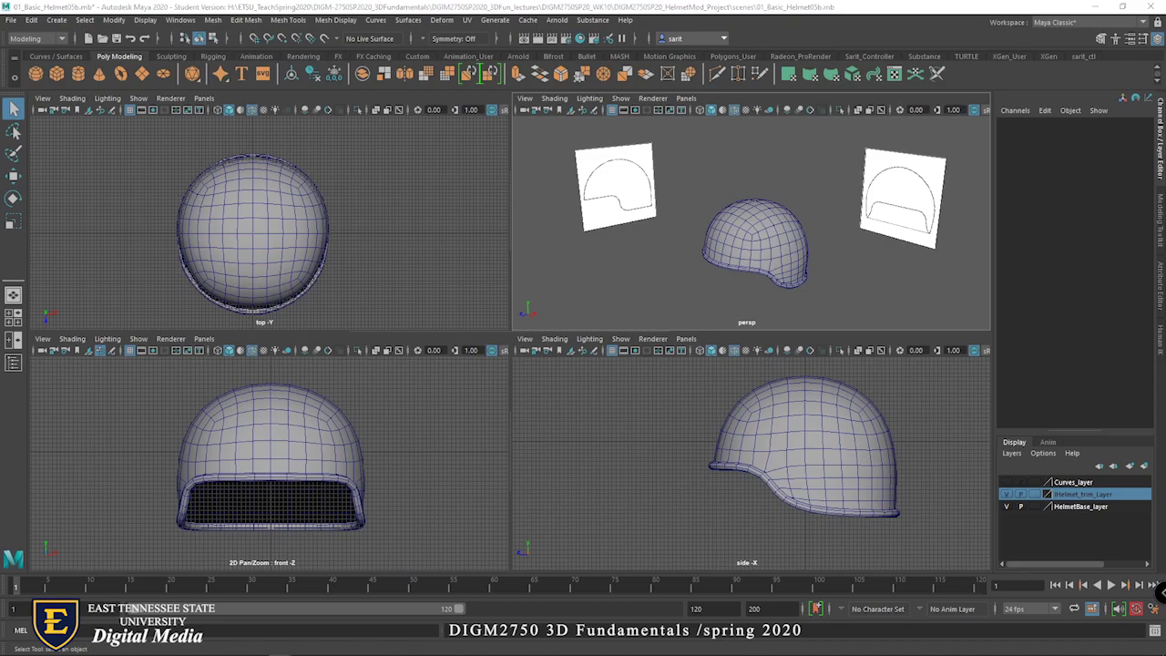
# Switch to File Explorer, open the DIGM2750SP20WK10_Project folder, look inside its scenes folder, and return to the project folder
pyautogui.moveTo(1165, 5); pyautogui.dragTo(563, 94)
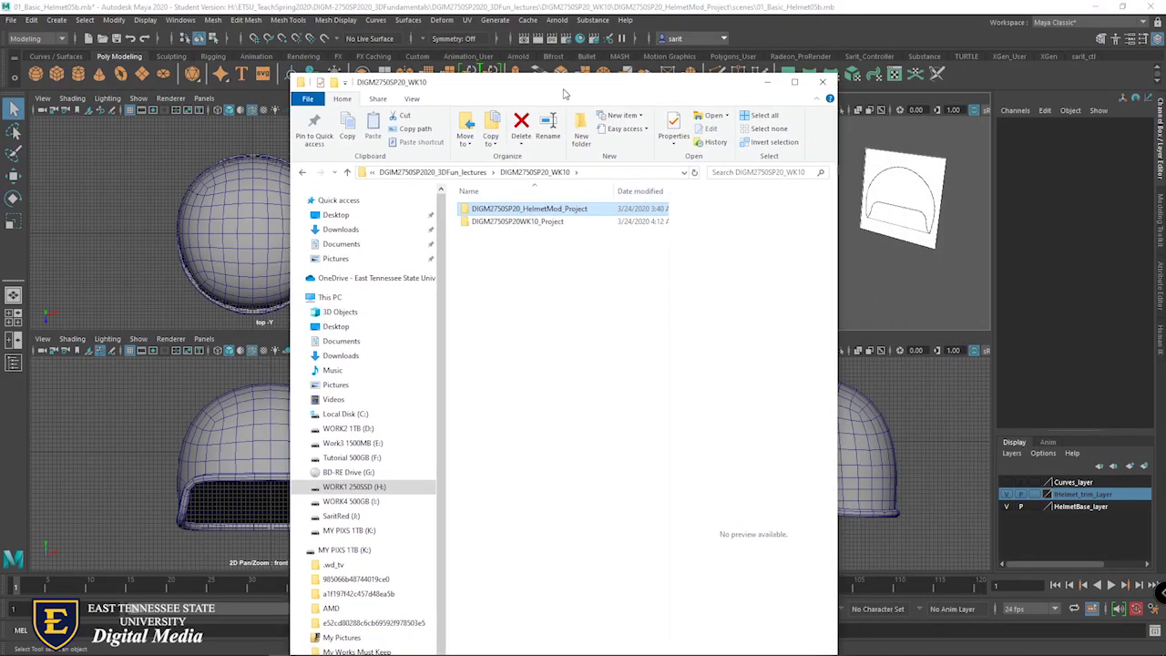
pyautogui.click(552, 221)
pyautogui.doubleClick(559, 221)
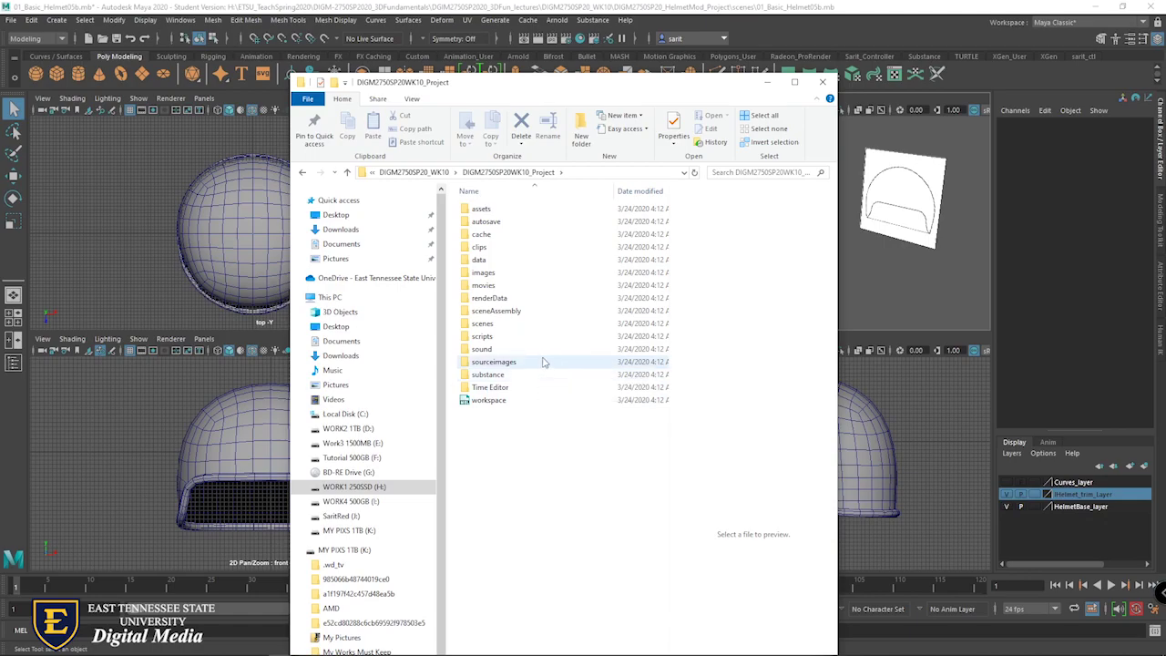
pyautogui.doubleClick(508, 325)
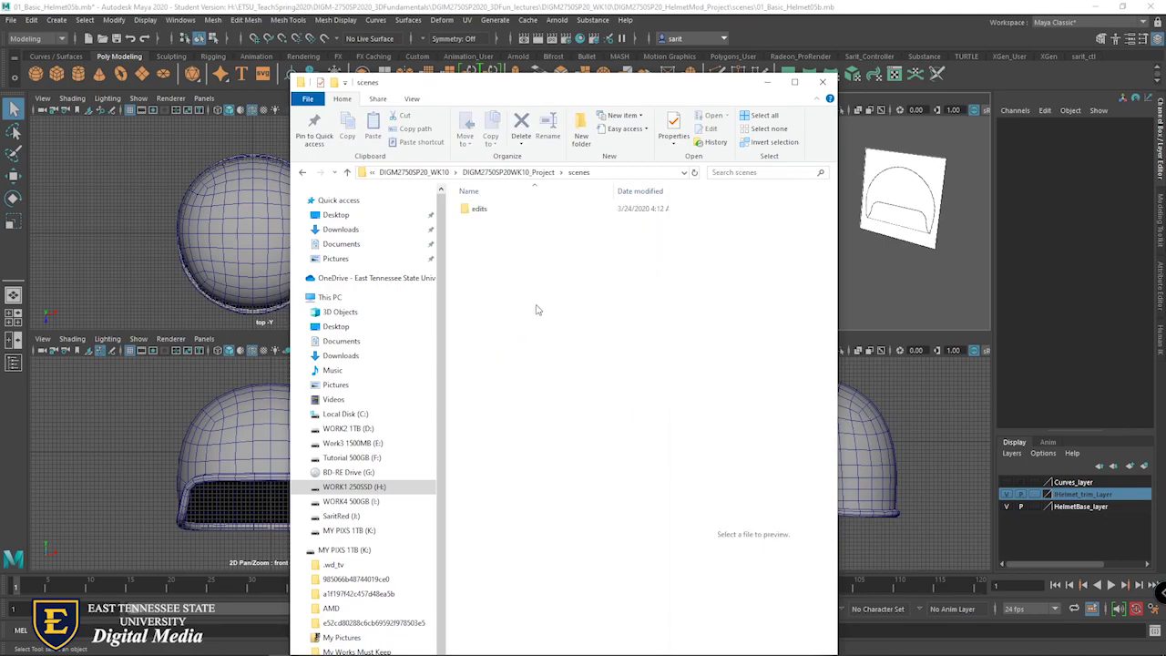
pyautogui.click(528, 172)
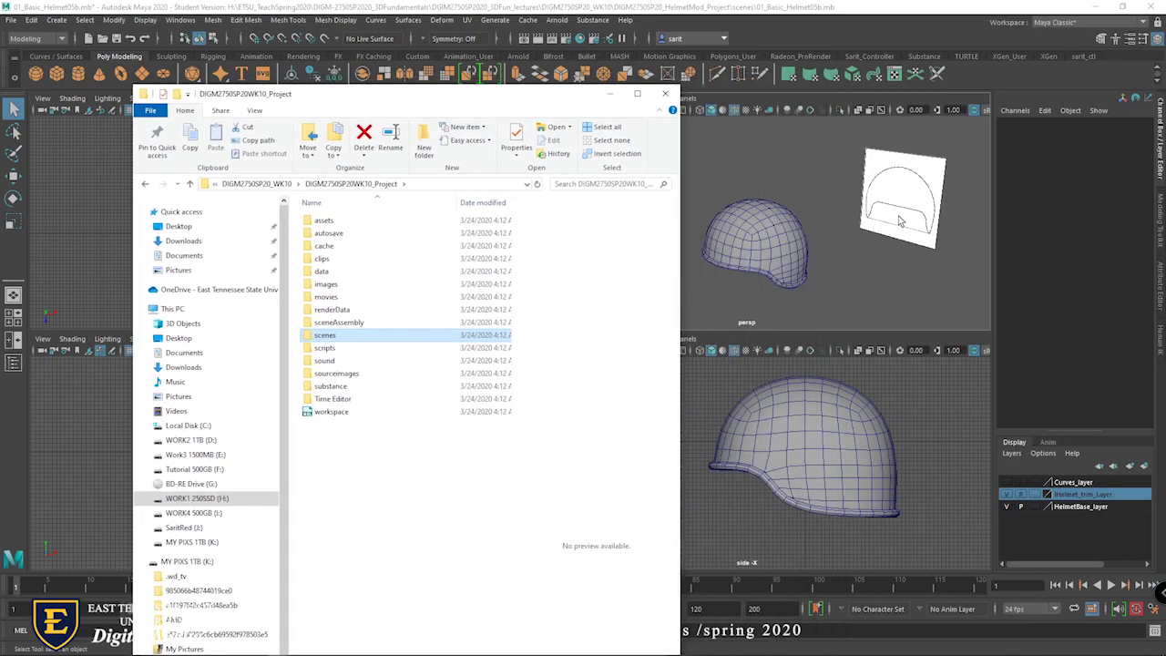
# Look inside the new project's sourceimages folder, return to the project folder, and move File Explorer away to reveal Maya
pyautogui.click(336, 374)
pyautogui.doubleClick(336, 374)
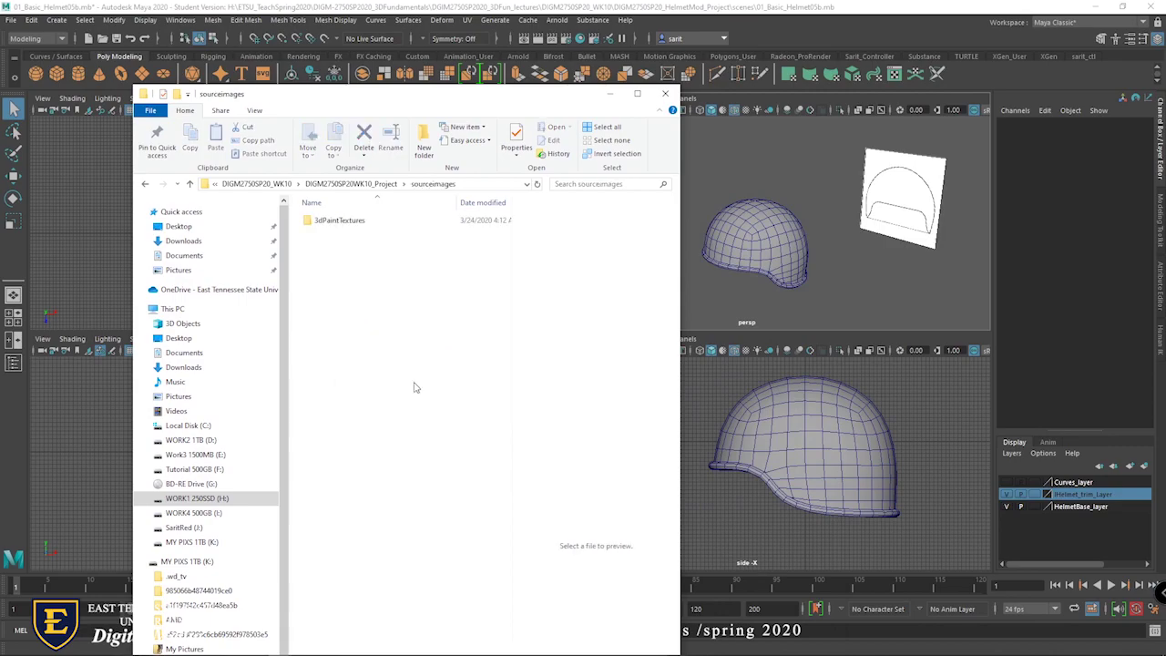
pyautogui.click(354, 189)
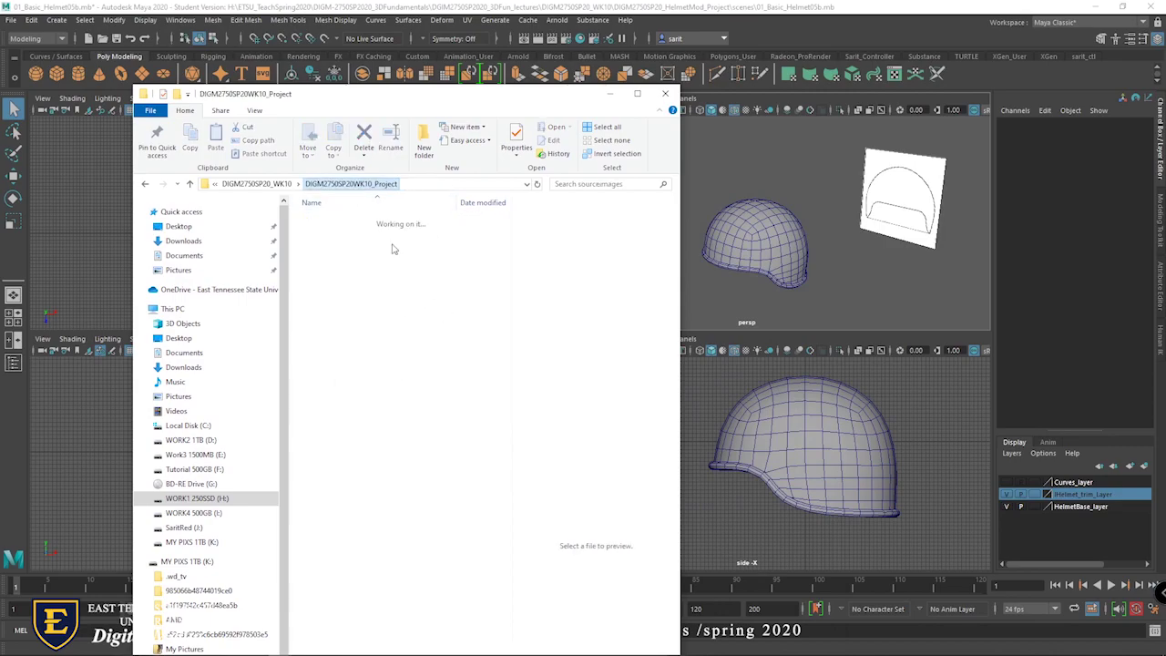
pyautogui.moveTo(458, 96); pyautogui.dragTo(1165, 96)
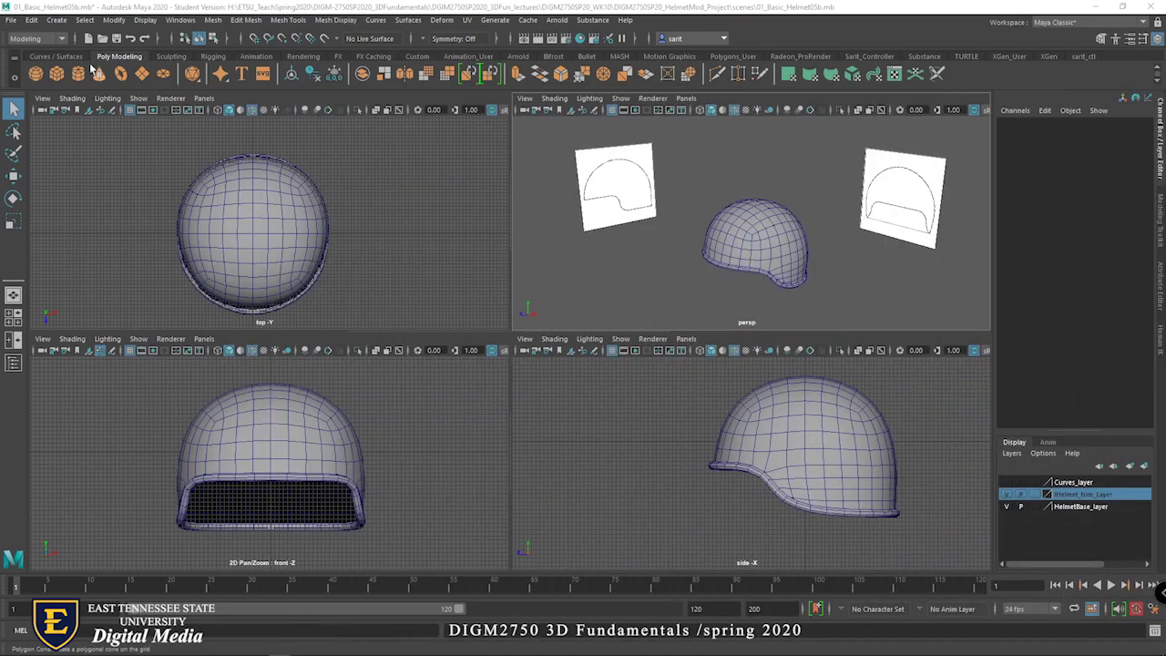
# Start a new scene without saving the changes to 01_Basic_Helmet05b.mb
pyautogui.click(12, 20)
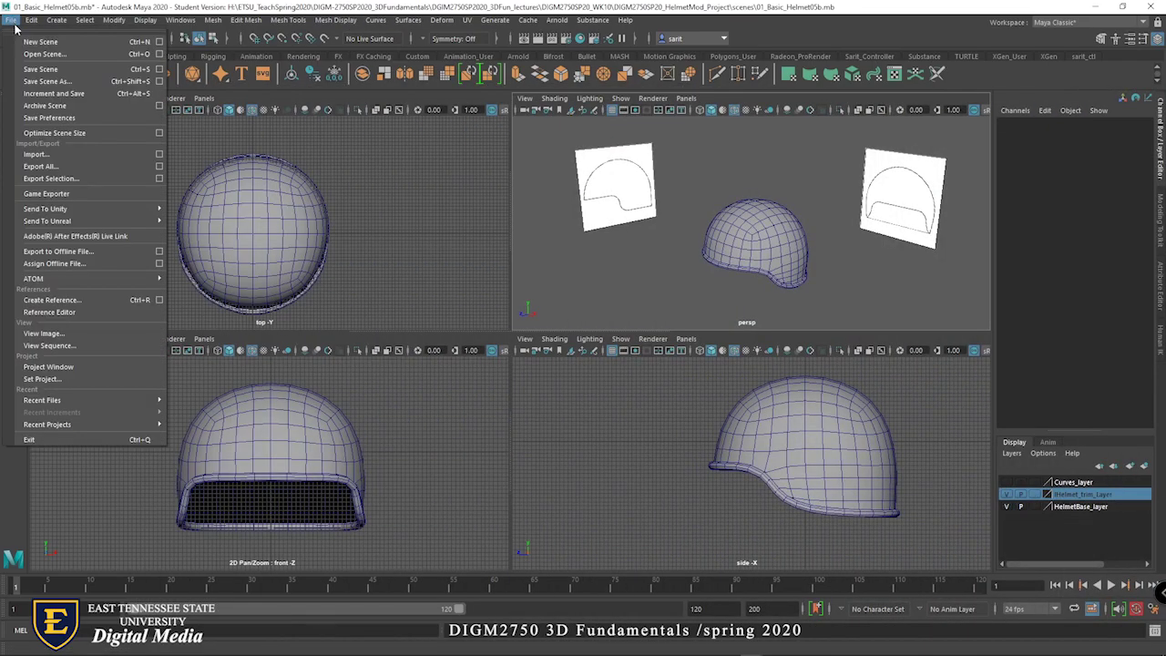
pyautogui.click(37, 42)
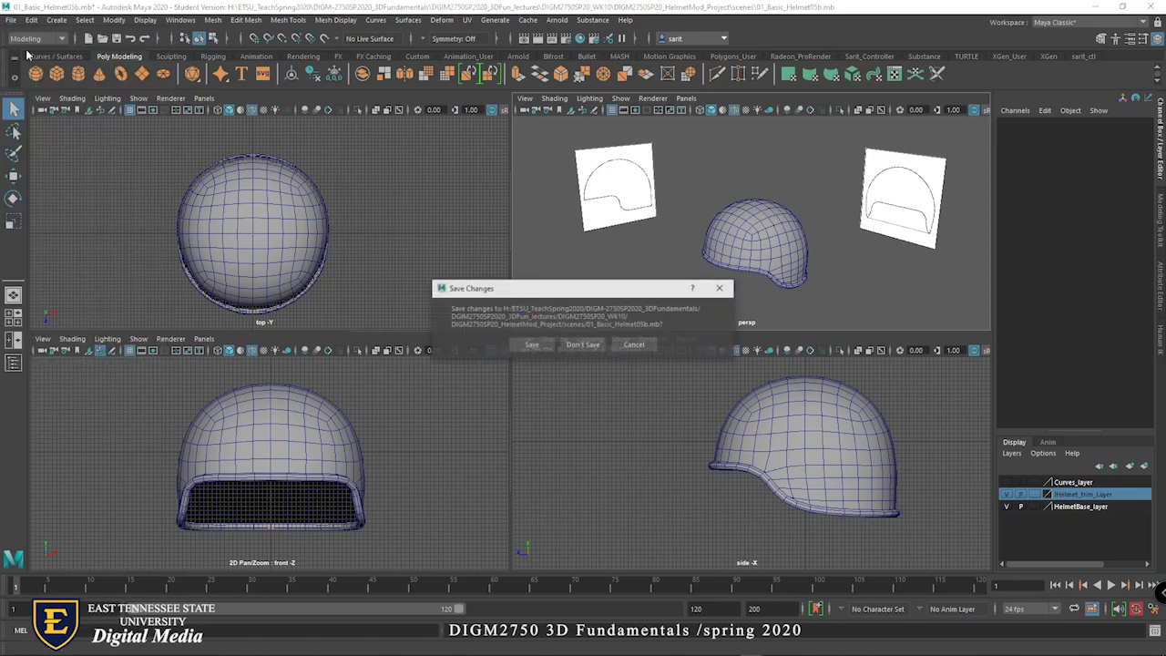
pyautogui.click(582, 346)
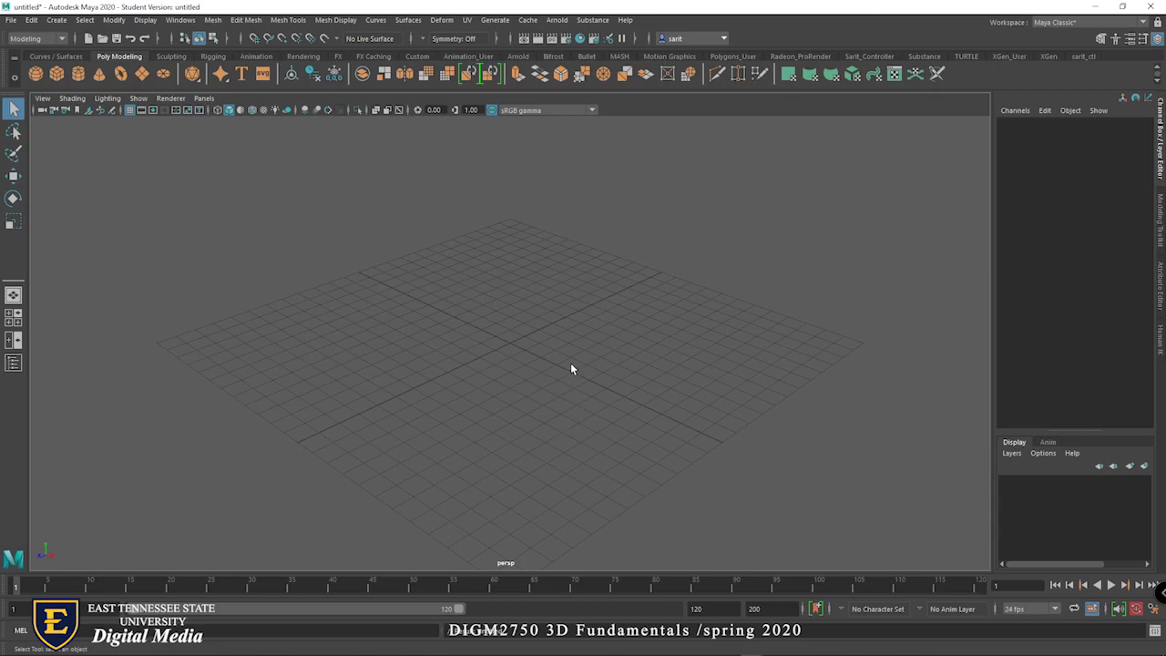
# Show the empty scene in the four-view layout, maximize the front view, and return to four views
pyautogui.press('space')
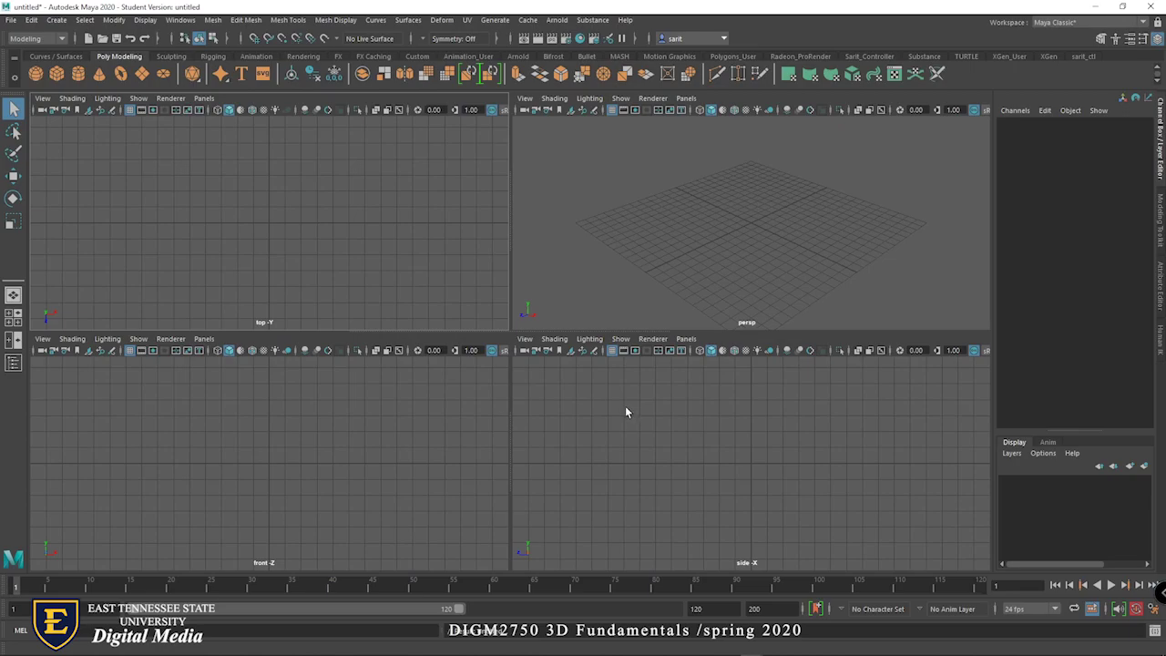
pyautogui.press('space')
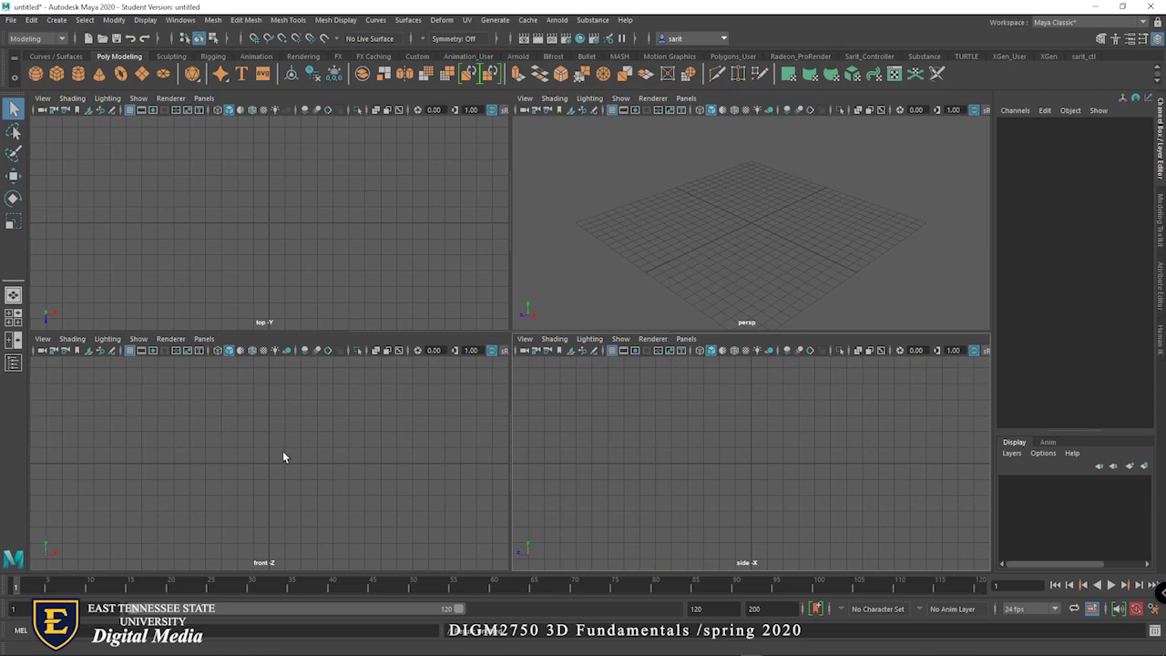
pyautogui.press('space')
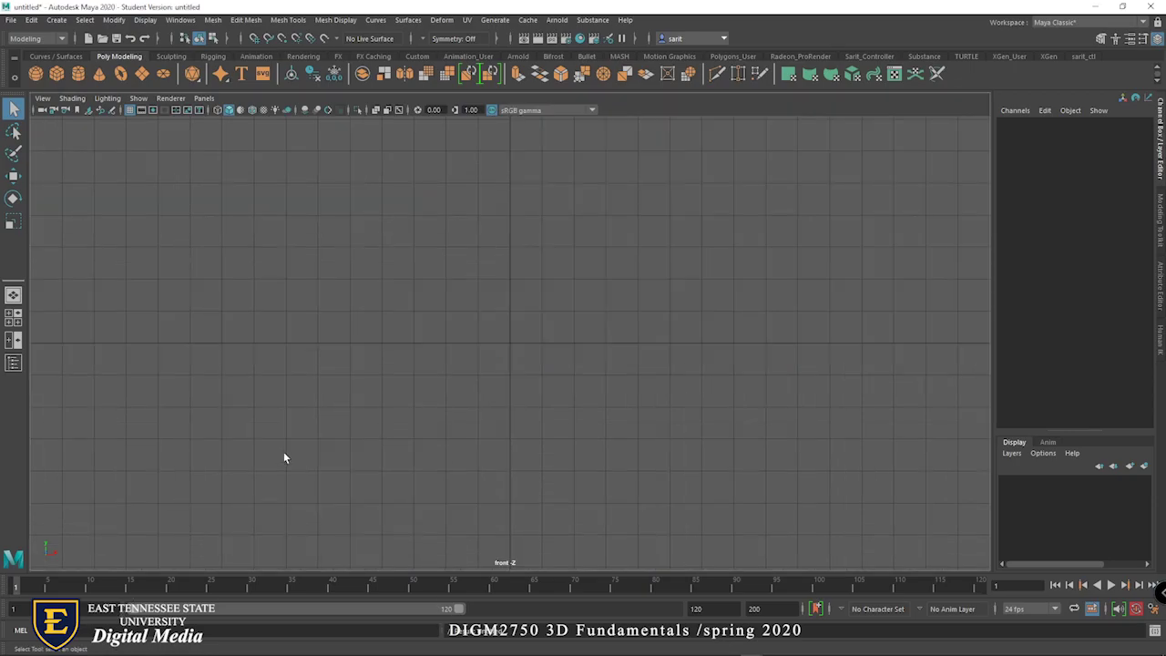
pyautogui.press('space')
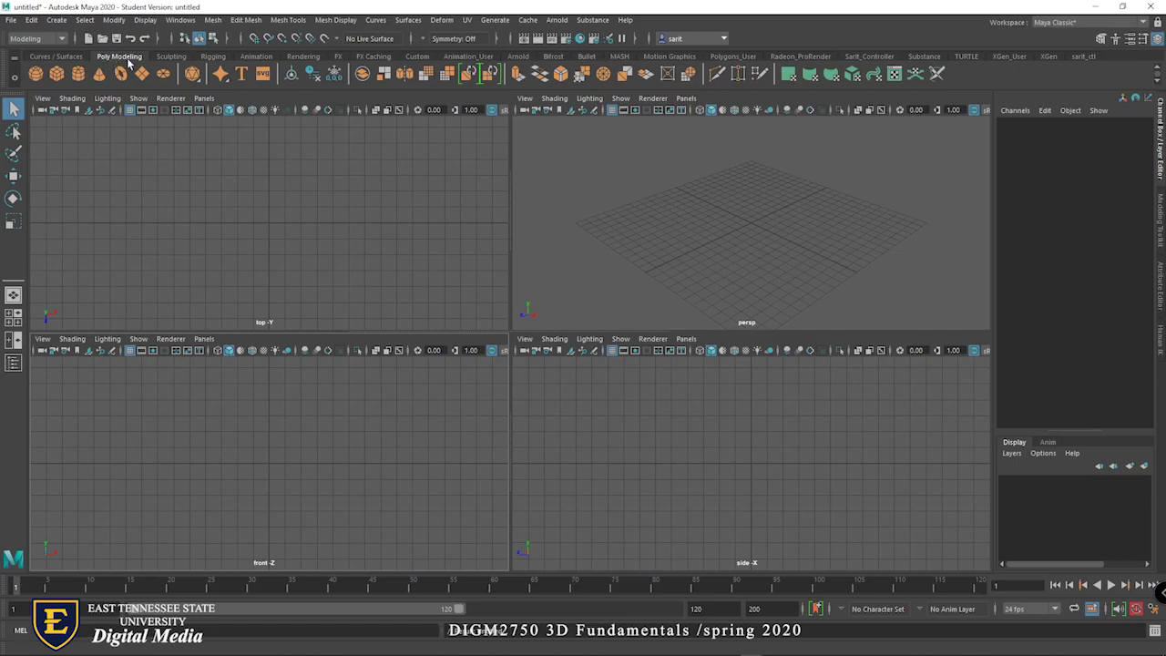
# Look through the Curves/Surfaces tools and polygon primitives, and create a default polygon sphere at the origin
pyautogui.click(64, 57)
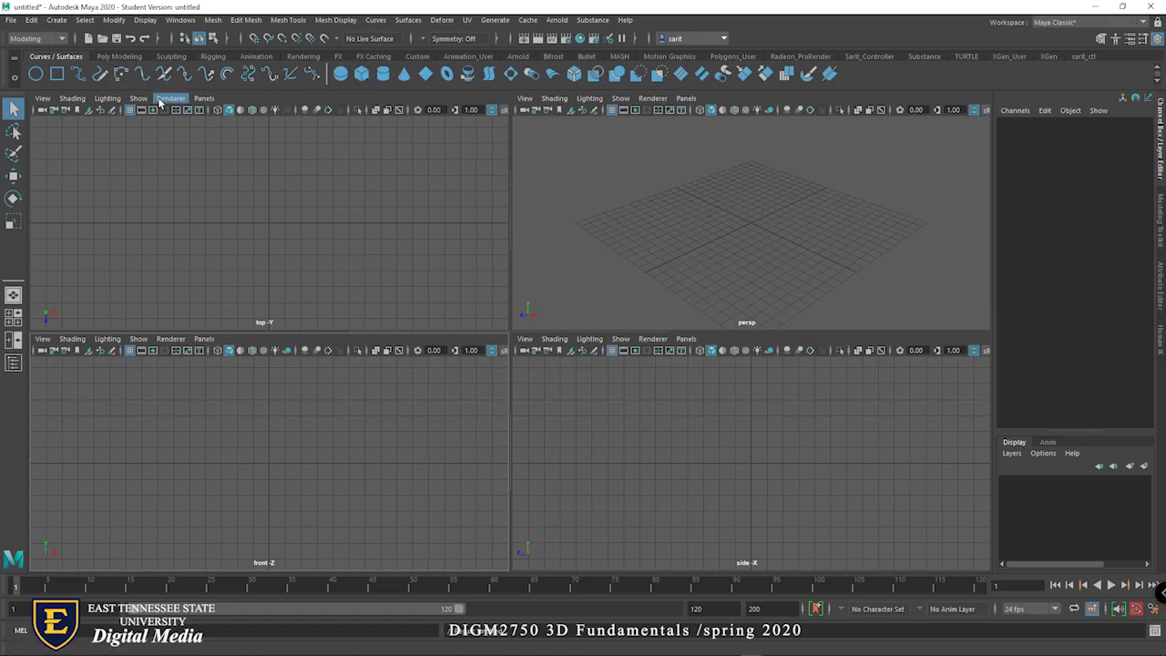
pyautogui.click(119, 56)
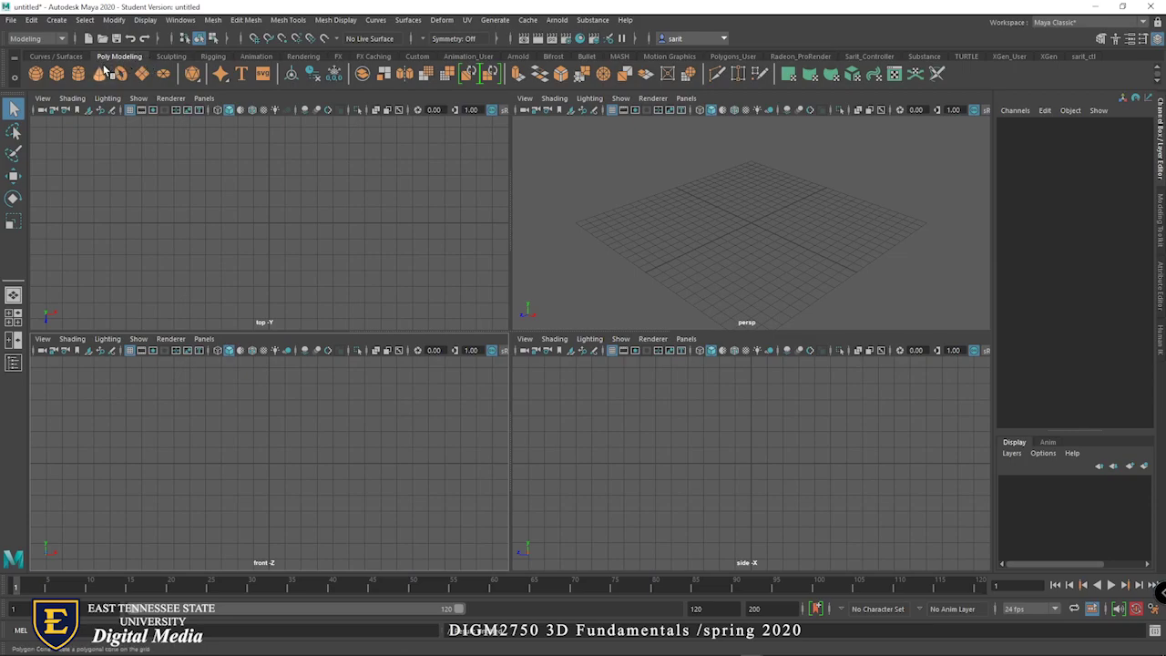
pyautogui.click(57, 20)
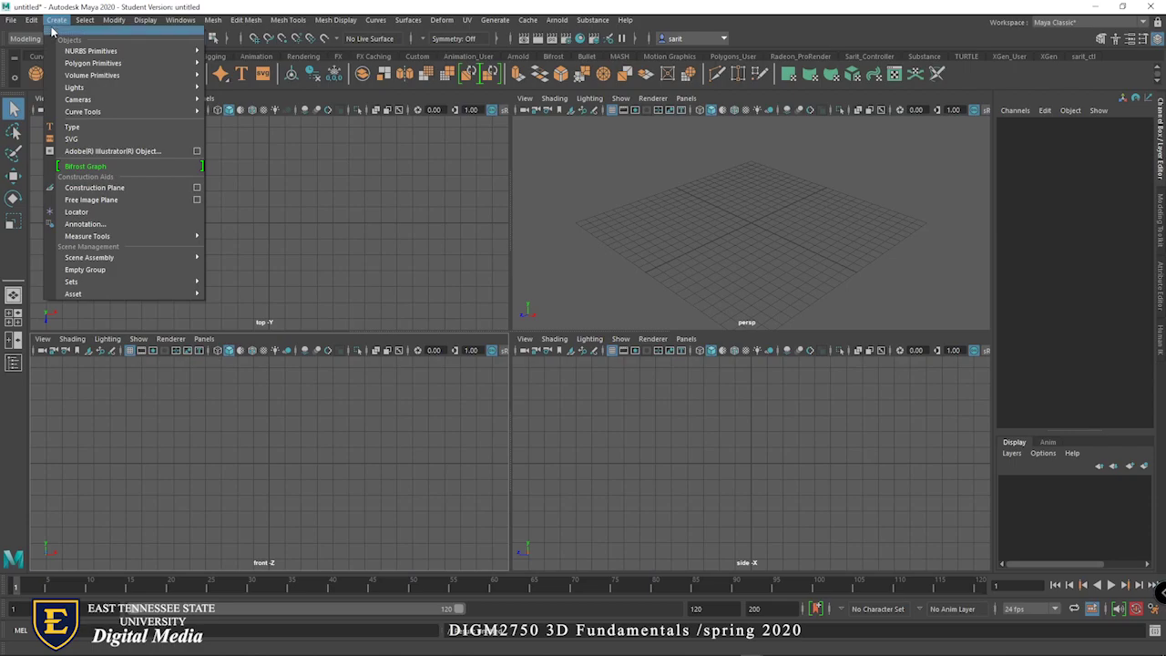
pyautogui.moveTo(82, 63)
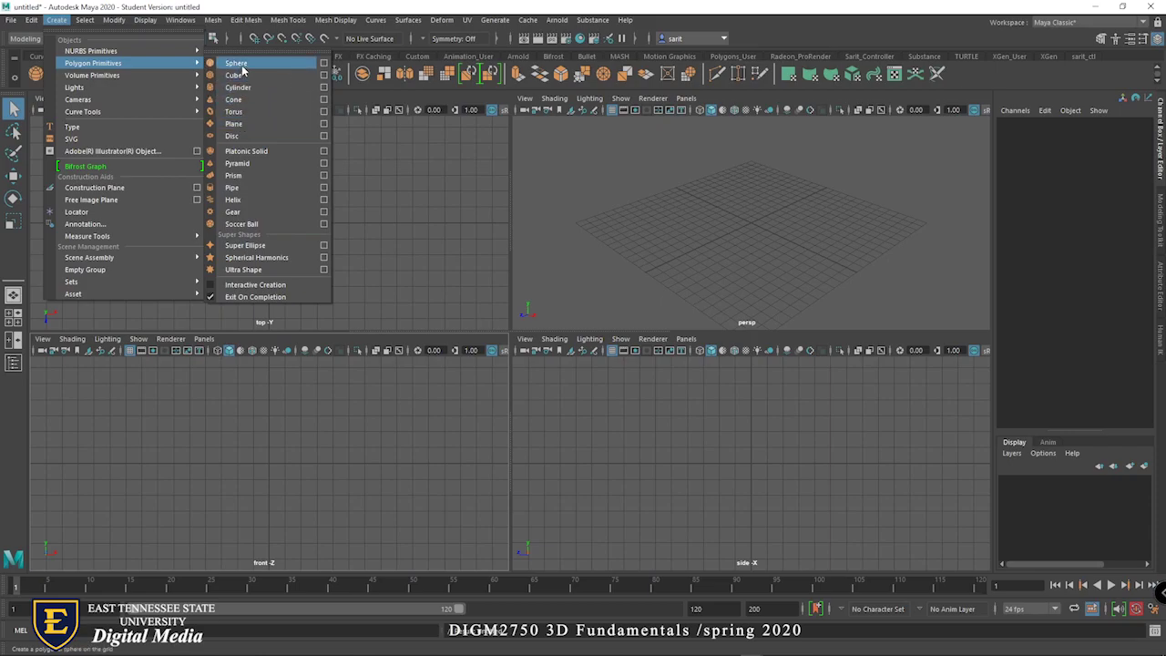
pyautogui.press('Escape')
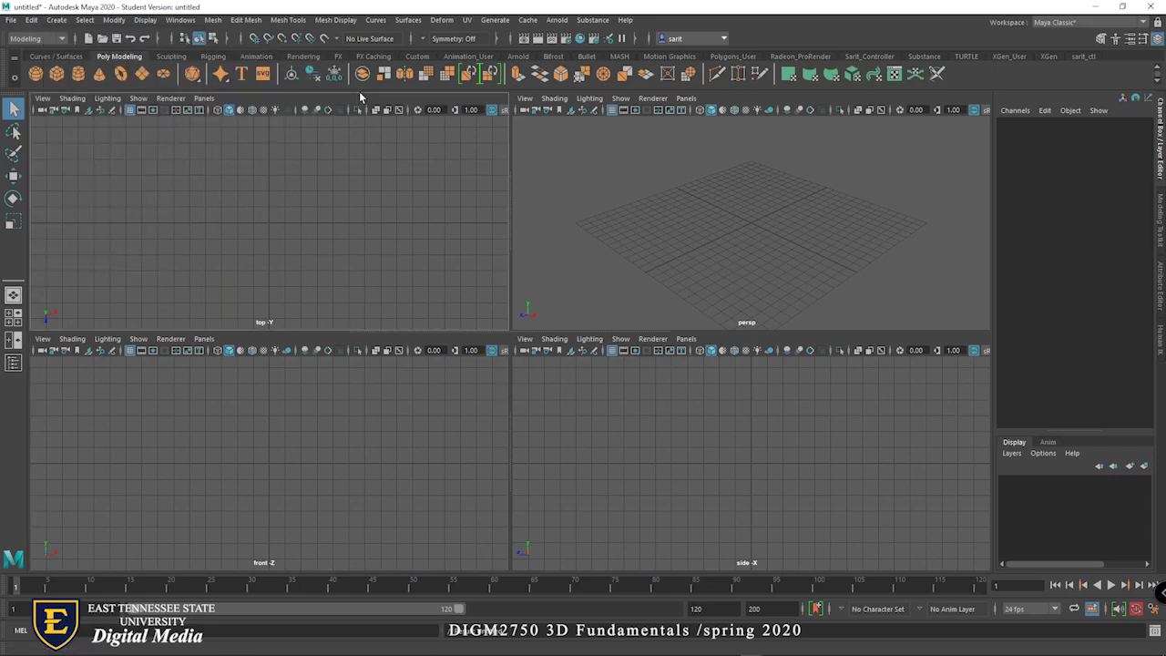
pyautogui.click(35, 74)
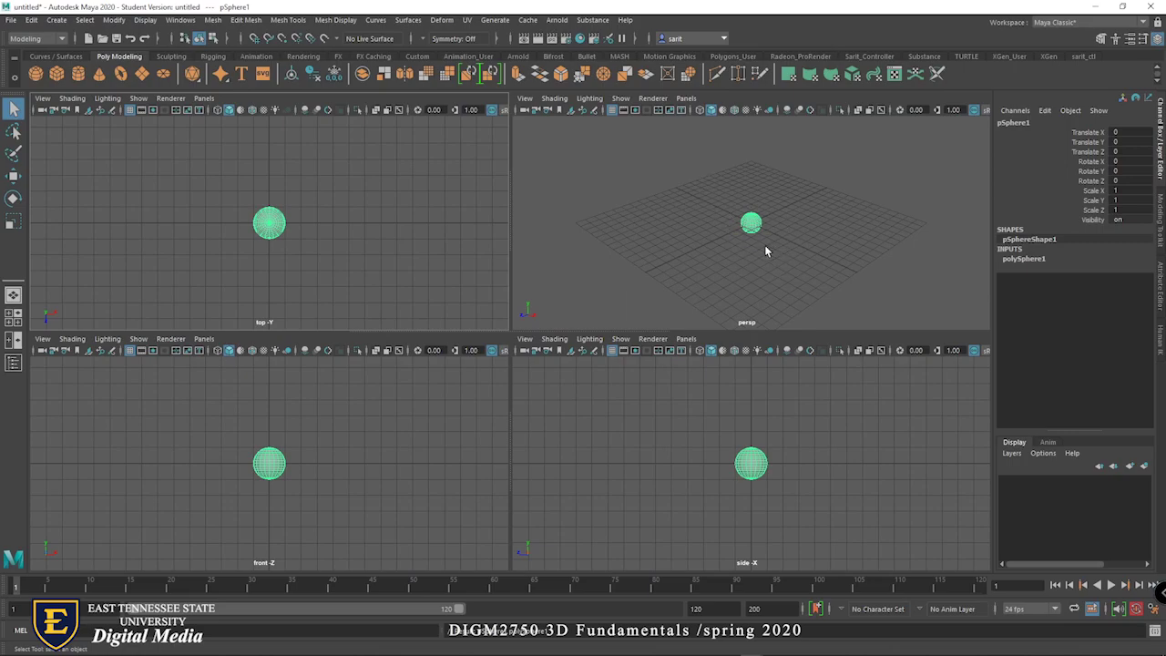
# Zoom in on the sphere in the perspective view, orbit around it, and pan it off-centre
pyautogui.keyDown('alt'); pyautogui.moveTo(757, 249); pyautogui.dragTo(757, 240, button='right'); pyautogui.keyUp('alt')
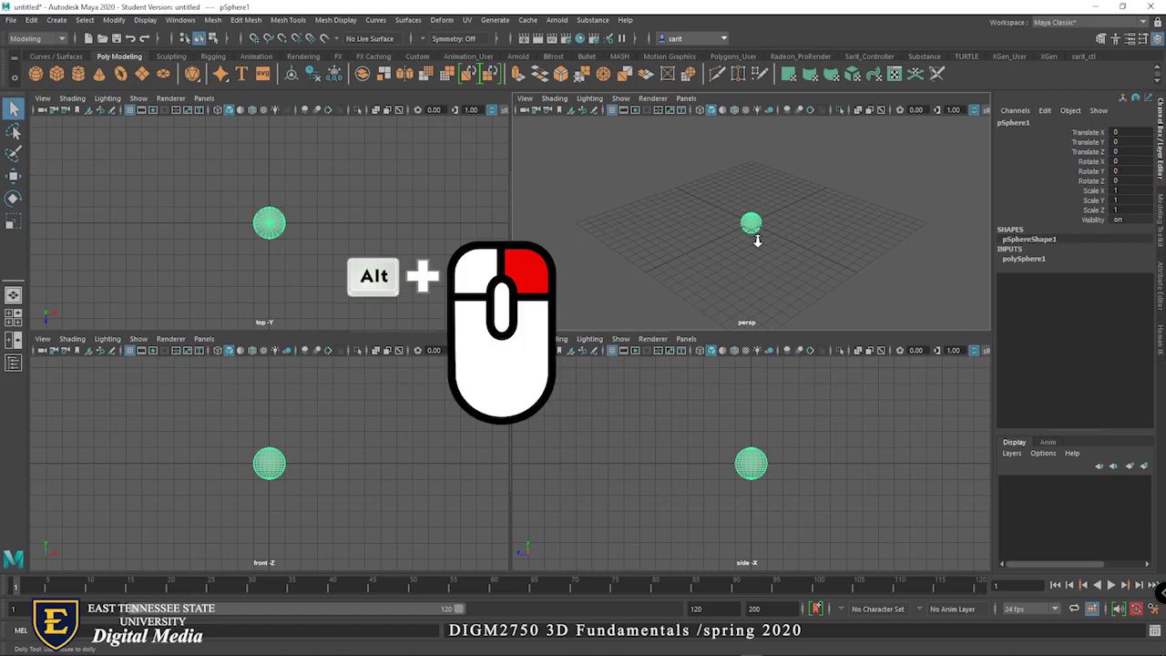
pyautogui.keyDown('alt'); pyautogui.moveTo(757, 240); pyautogui.dragTo(1124, 323, button='right'); pyautogui.keyUp('alt')
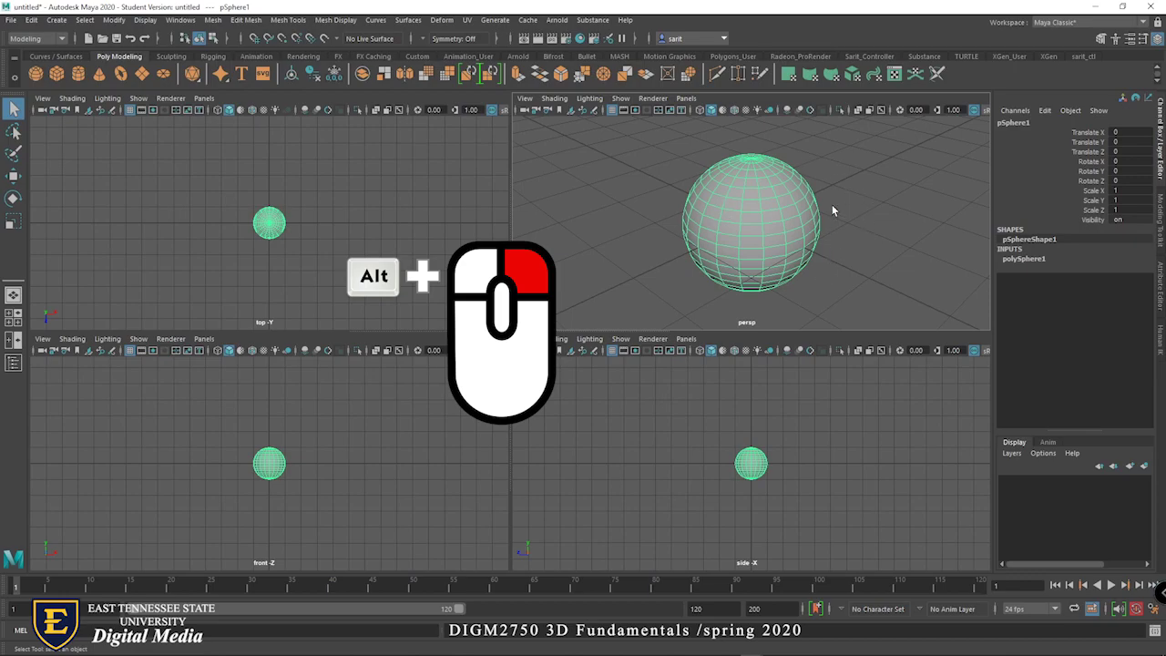
pyautogui.keyDown('alt'); pyautogui.moveTo(846, 225); pyautogui.dragTo(839, 219, button='right'); pyautogui.keyUp('alt')
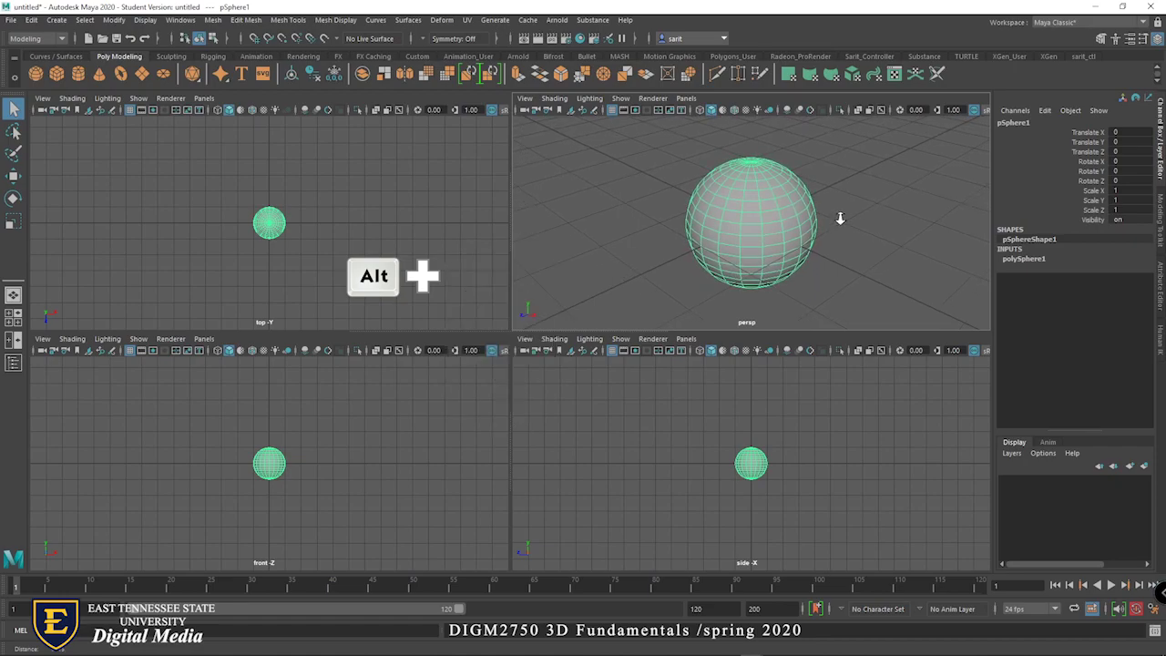
pyautogui.keyDown('alt'); pyautogui.moveTo(840, 219); pyautogui.dragTo(948, 174); pyautogui.keyUp('alt')
pyautogui.keyDown('alt'); pyautogui.moveTo(929, 162); pyautogui.dragTo(528, 200); pyautogui.keyUp('alt')
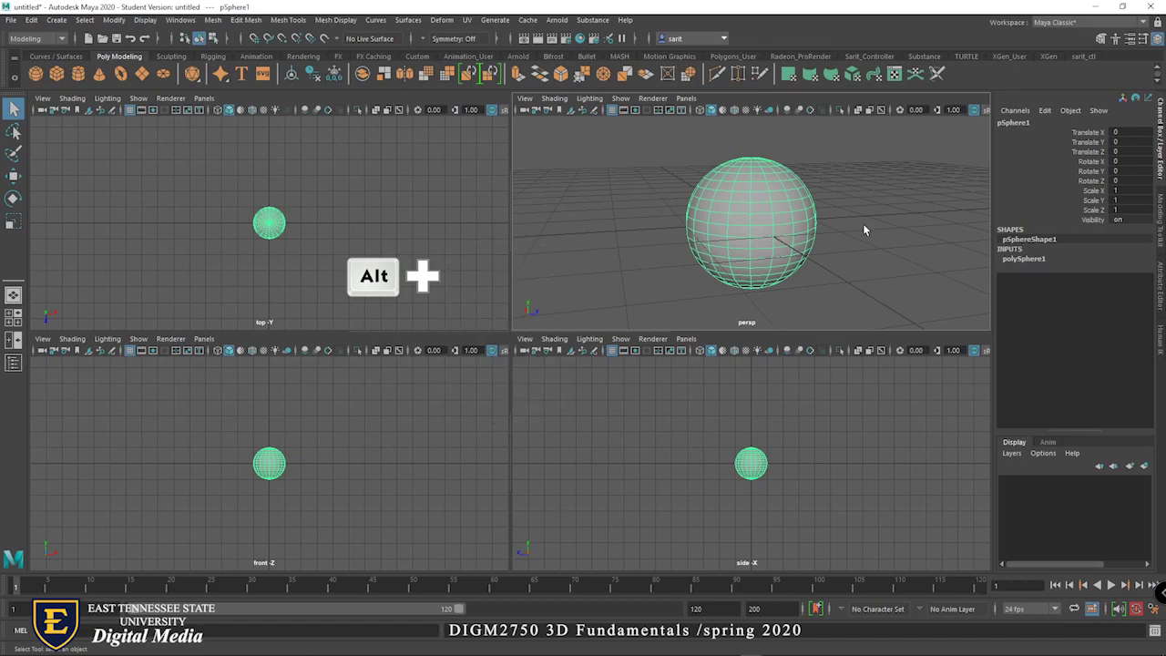
pyautogui.keyDown('alt'); pyautogui.moveTo(863, 230); pyautogui.dragTo(760, 230, button='middle'); pyautogui.keyUp('alt')
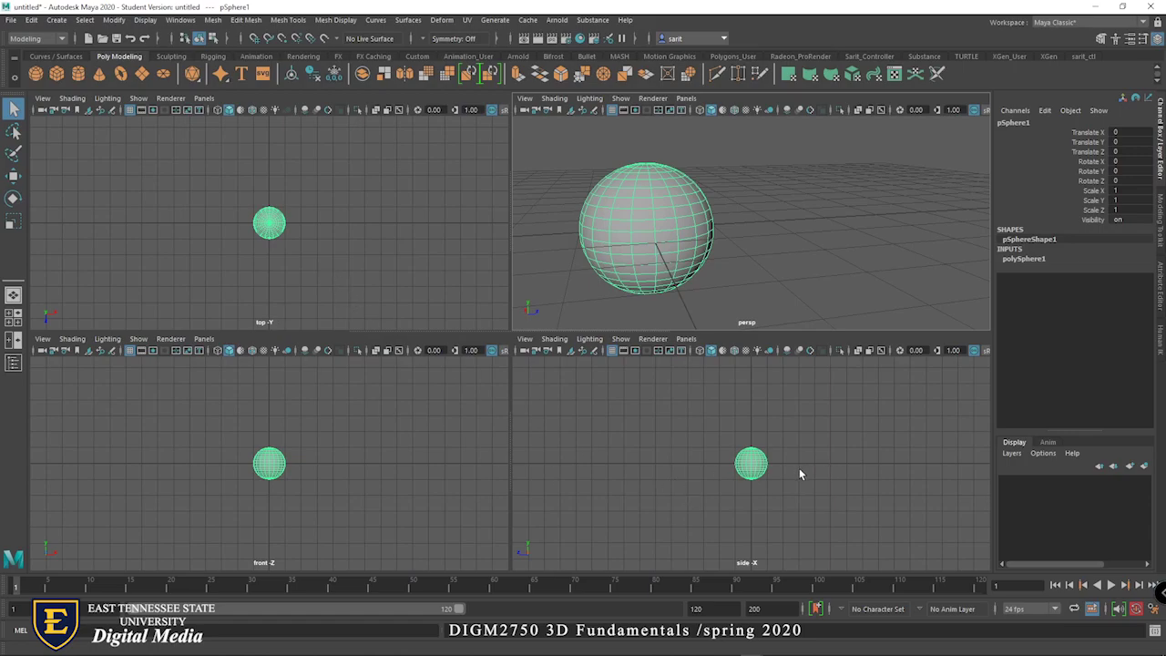
# Zoom in on the sphere in the side view, test orbiting there, and pan the view
pyautogui.keyDown('alt'); pyautogui.moveTo(799, 468); pyautogui.dragTo(1041, 525, button='right'); pyautogui.keyUp('alt')
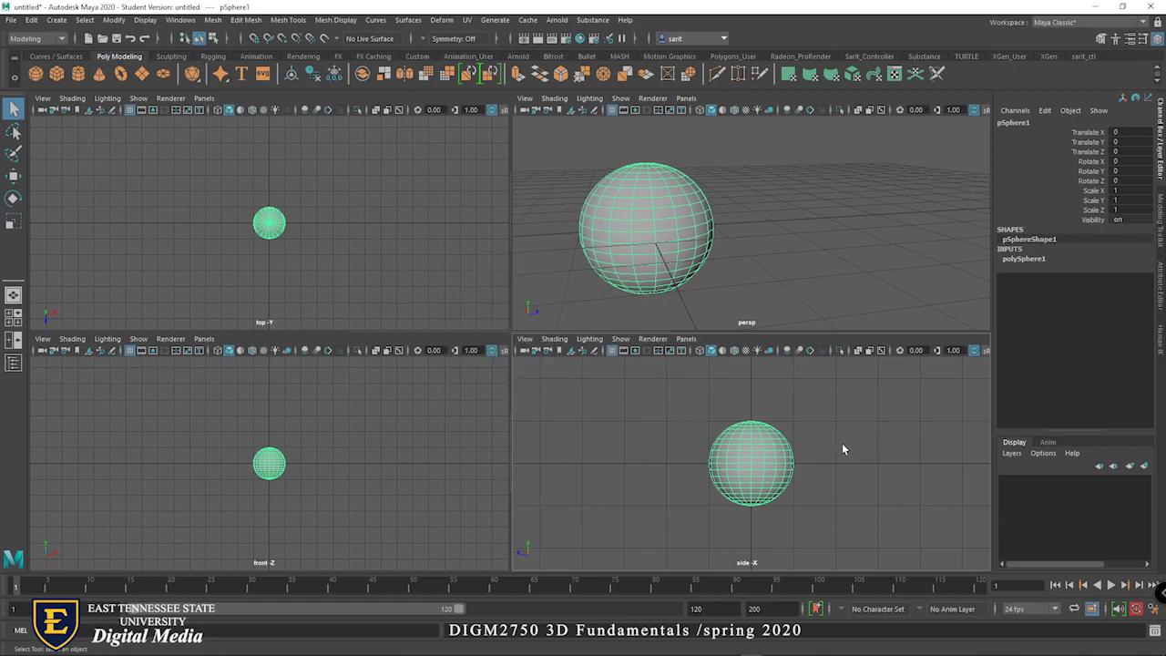
pyautogui.moveTo(842, 444)
pyautogui.keyDown('alt'); pyautogui.mouseDown()
pyautogui.moveTo(846, 476)
pyautogui.moveTo(918, 478)
pyautogui.moveTo(886, 420)
pyautogui.moveTo(805, 437)
pyautogui.moveTo(808, 502)
pyautogui.moveTo(882, 498)
pyautogui.moveTo(848, 448)
pyautogui.moveTo(852, 463)
pyautogui.mouseUp(); pyautogui.keyUp('alt')
pyautogui.keyDown('alt'); pyautogui.moveTo(840, 463); pyautogui.dragTo(916, 446, button='right'); pyautogui.keyUp('alt')
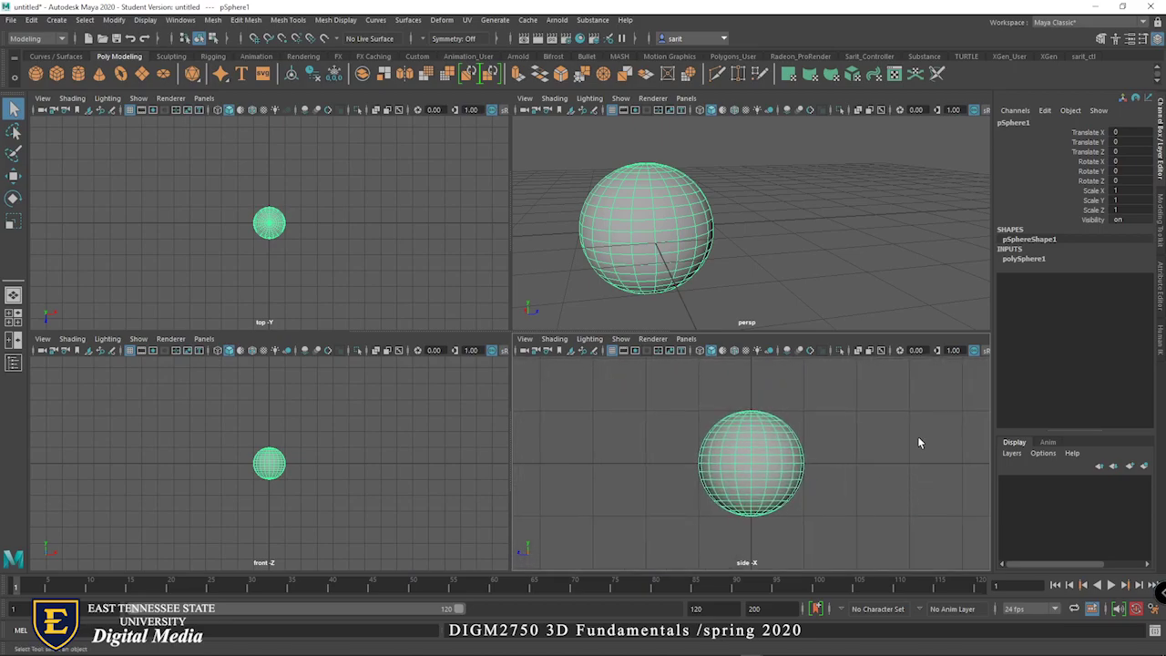
pyautogui.keyDown('alt'); pyautogui.moveTo(916, 446); pyautogui.dragTo(918, 406, button='middle'); pyautogui.keyUp('alt')
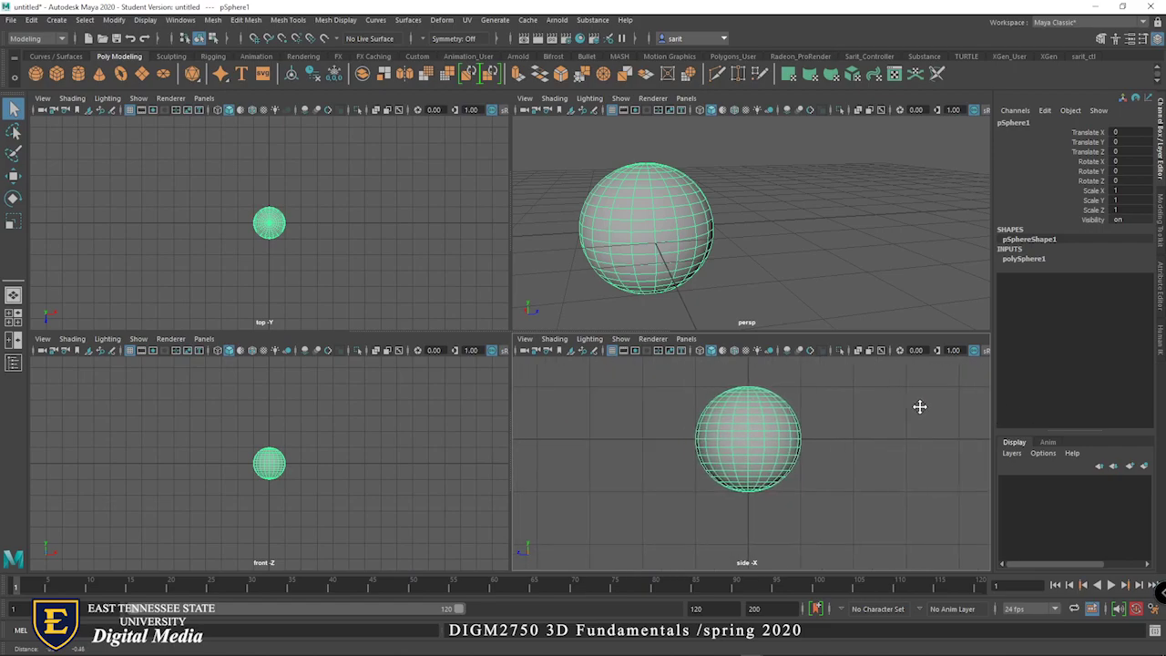
# Deselect the sphere, test orbiting in the front view, reselect the sphere, and view it from farther away in perspective
pyautogui.click(385, 431)
pyautogui.keyDown('alt'); pyautogui.moveTo(343, 429); pyautogui.dragTo(350, 446); pyautogui.keyUp('alt')
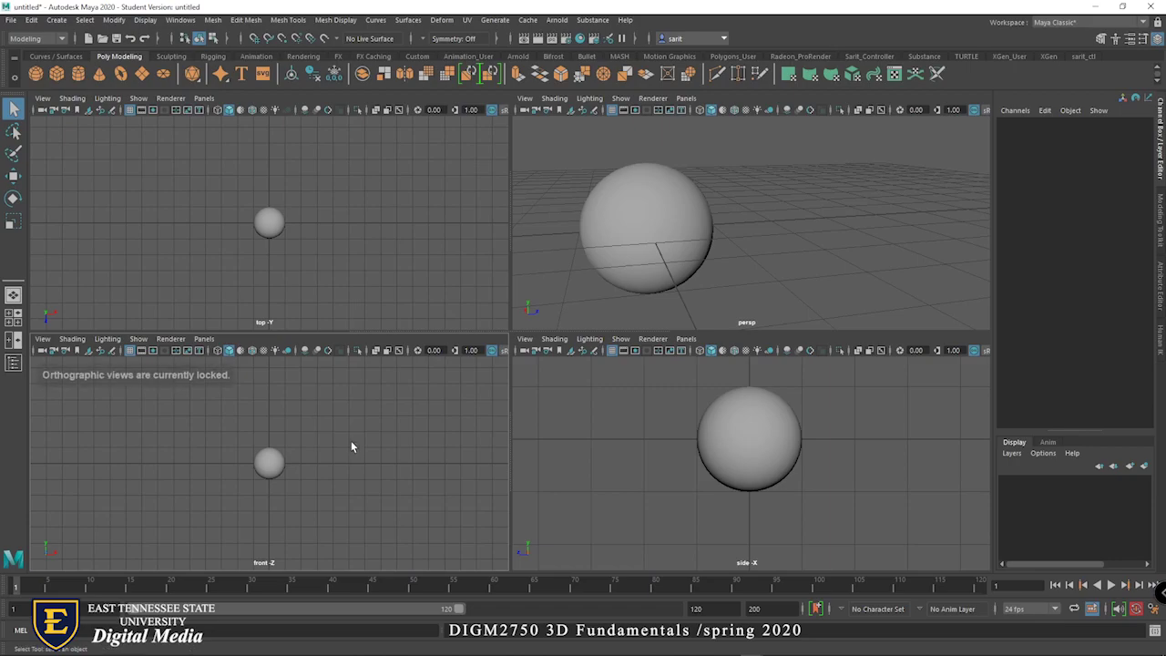
pyautogui.click(268, 467)
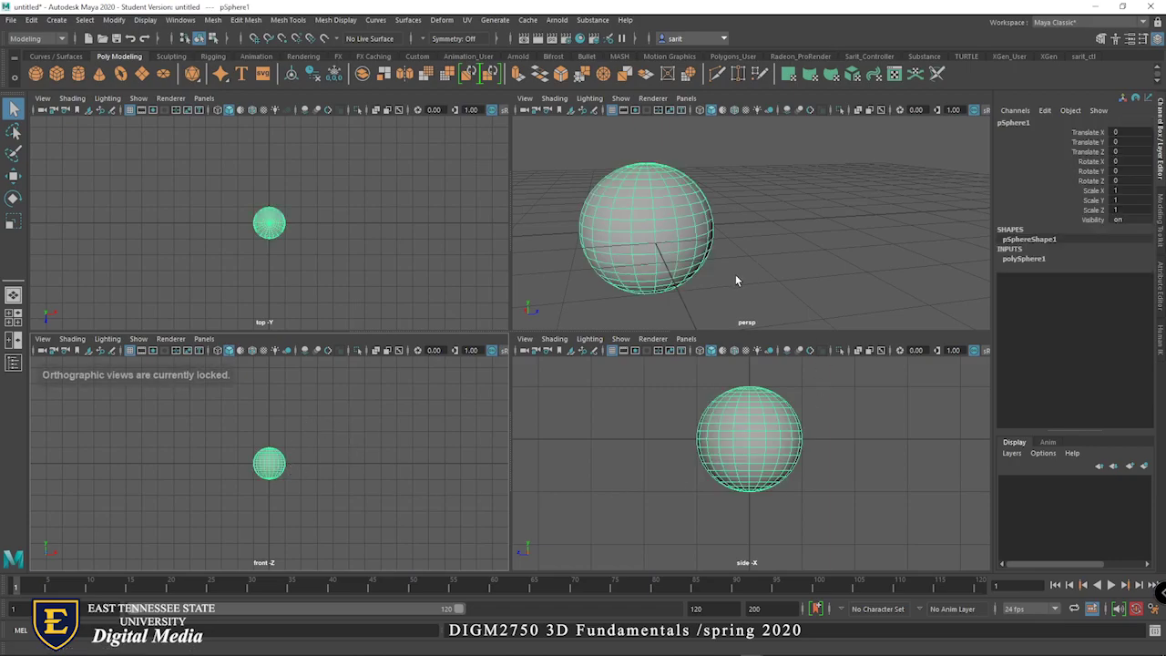
pyautogui.keyDown('alt'); pyautogui.moveTo(753, 266); pyautogui.dragTo(622, 242, button='right'); pyautogui.keyUp('alt')
pyautogui.moveTo(622, 242)
pyautogui.keyDown('alt'); pyautogui.mouseDown()
pyautogui.moveTo(589, 278)
pyautogui.moveTo(621, 240)
pyautogui.moveTo(622, 260)
pyautogui.mouseUp(); pyautogui.keyUp('alt')
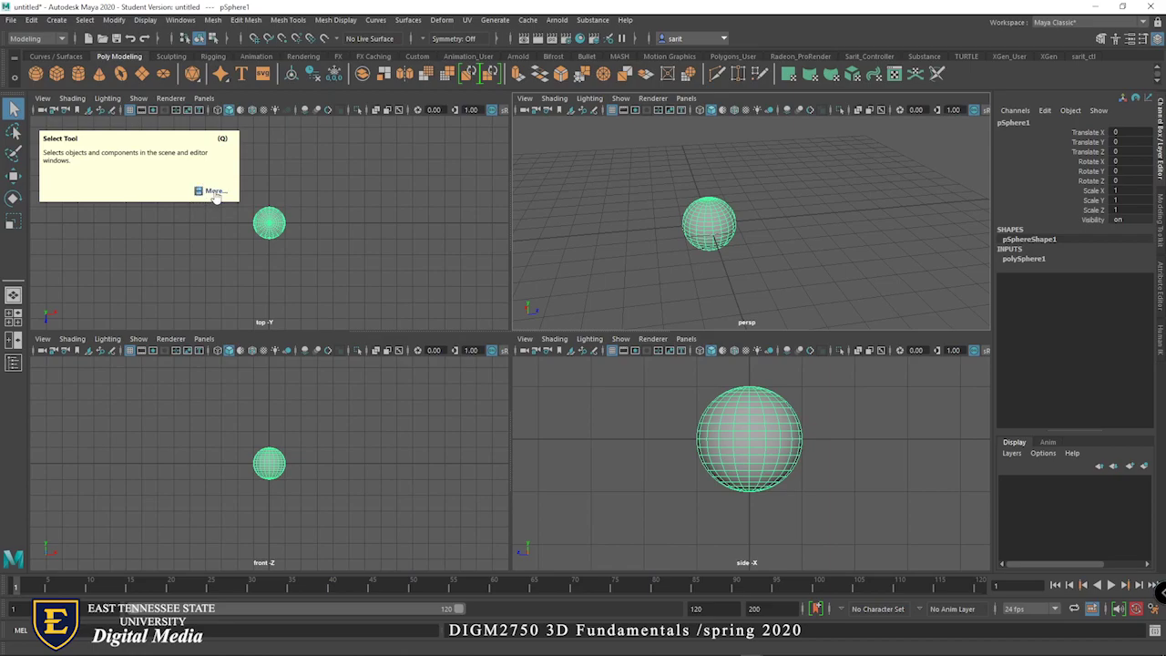
# Open the extended help for the Select Tool and its topic on selecting objects or components
pyautogui.click(214, 192)
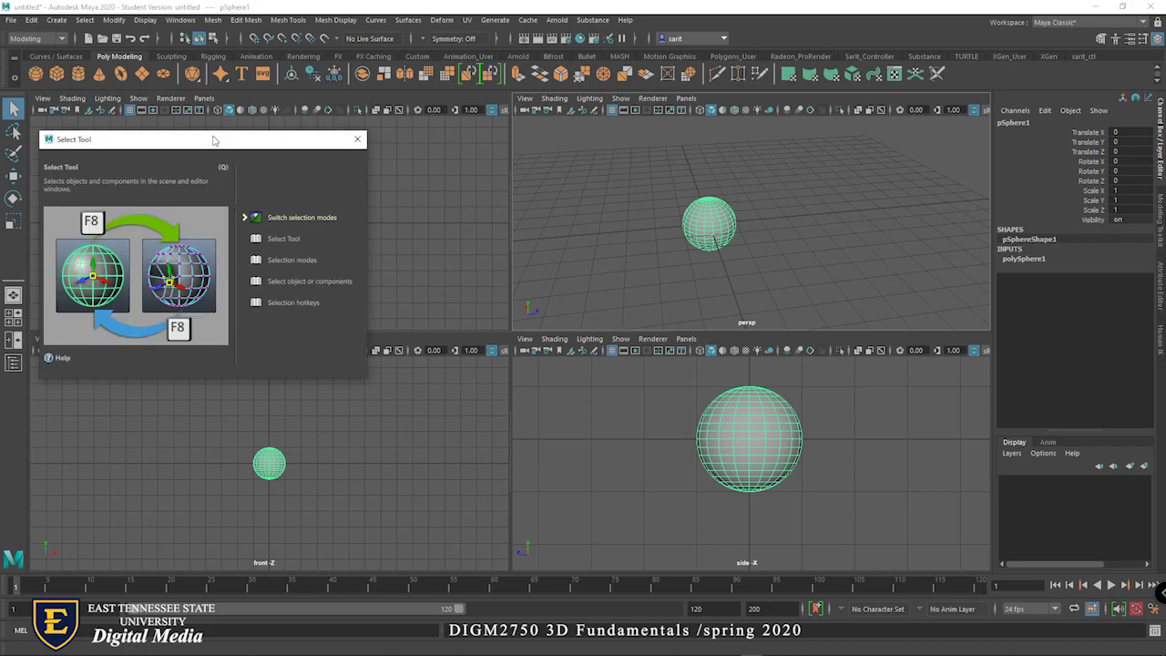
pyautogui.moveTo(205, 143); pyautogui.dragTo(478, 135)
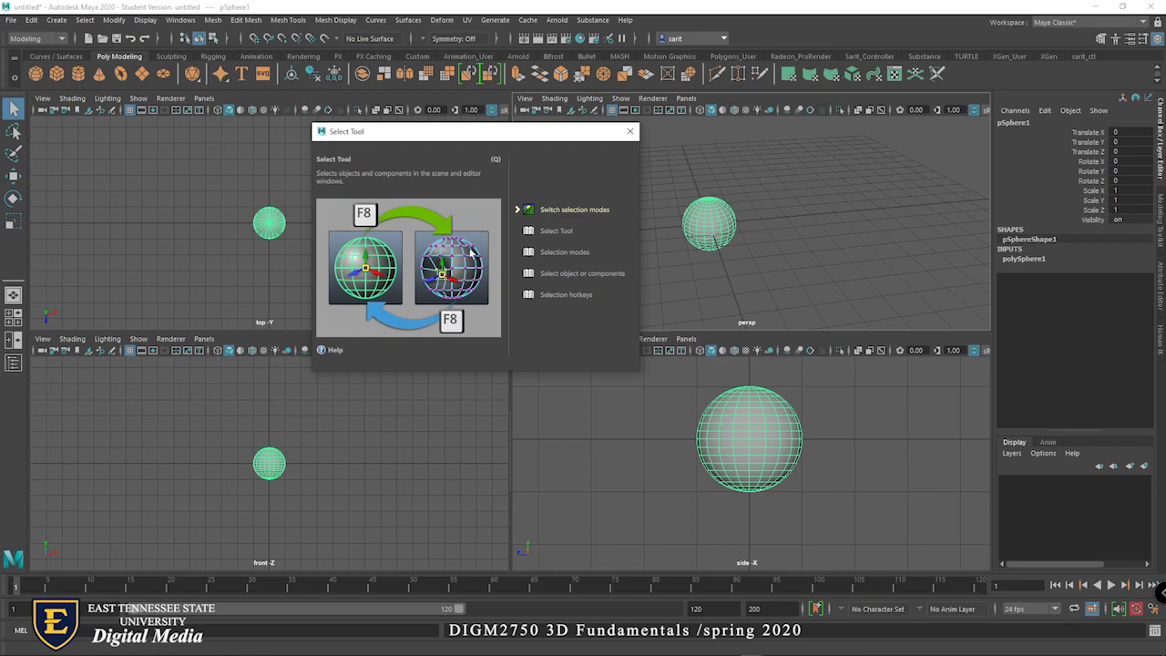
pyautogui.click(576, 275)
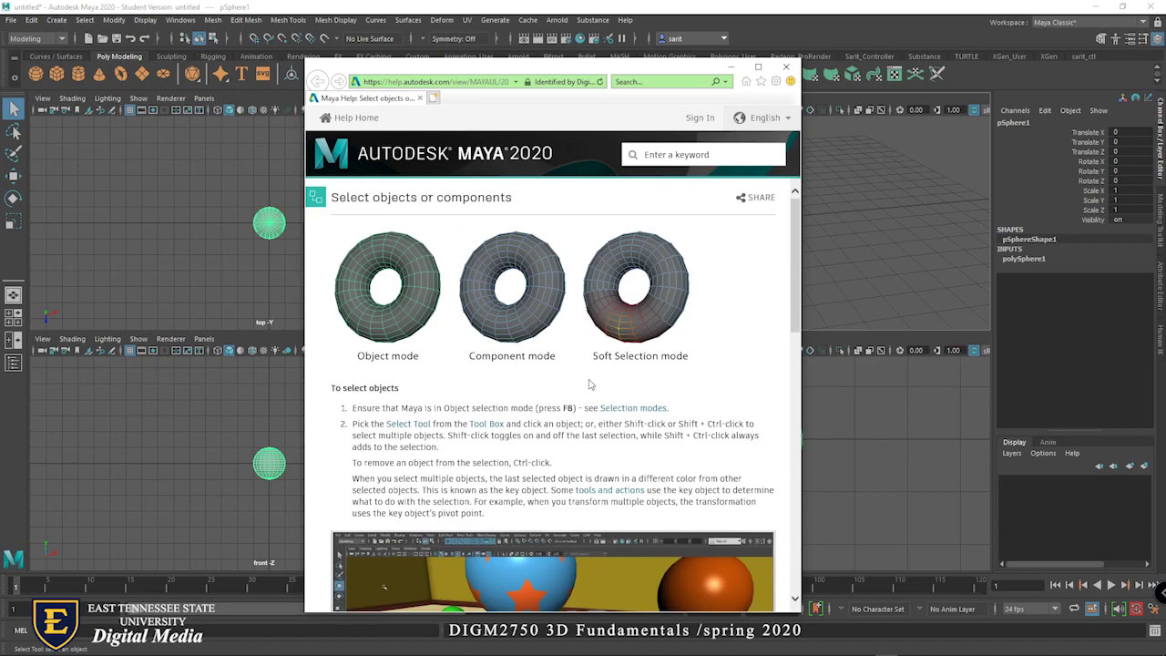
# Read the help page's instructions for selecting objects and selecting components
pyautogui.scroll(-1, 655, 364)
pyautogui.scroll(1, 642, 350)
pyautogui.scroll(-1, 654, 351)
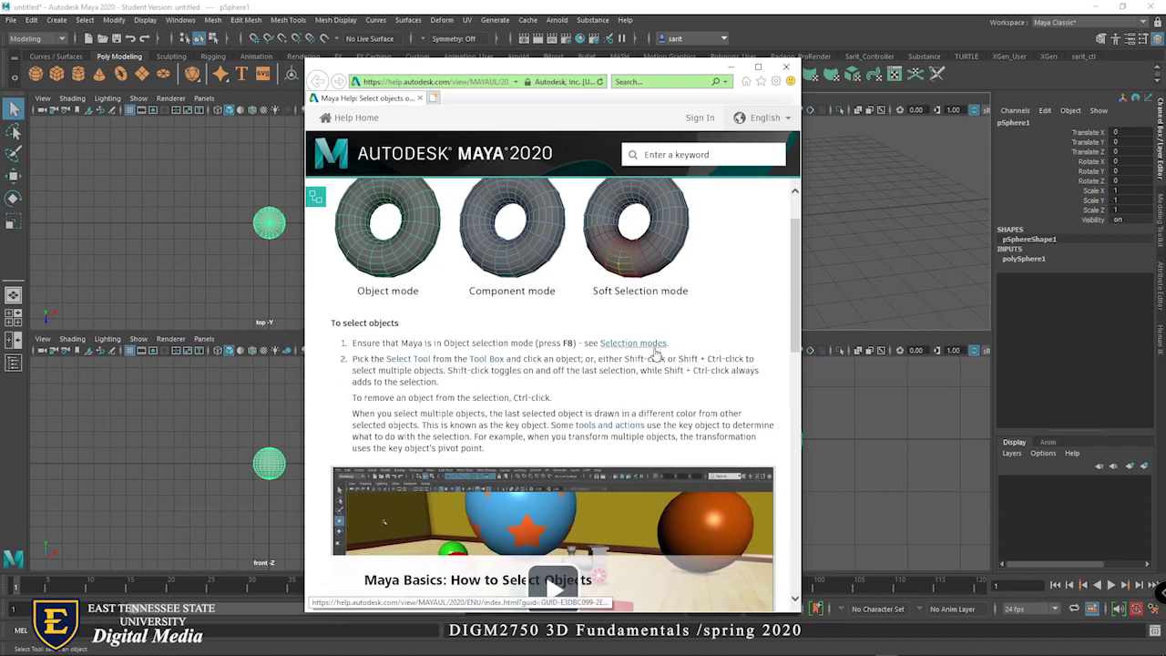
pyautogui.scroll(-2, 653, 369)
pyautogui.scroll(-2, 653, 375)
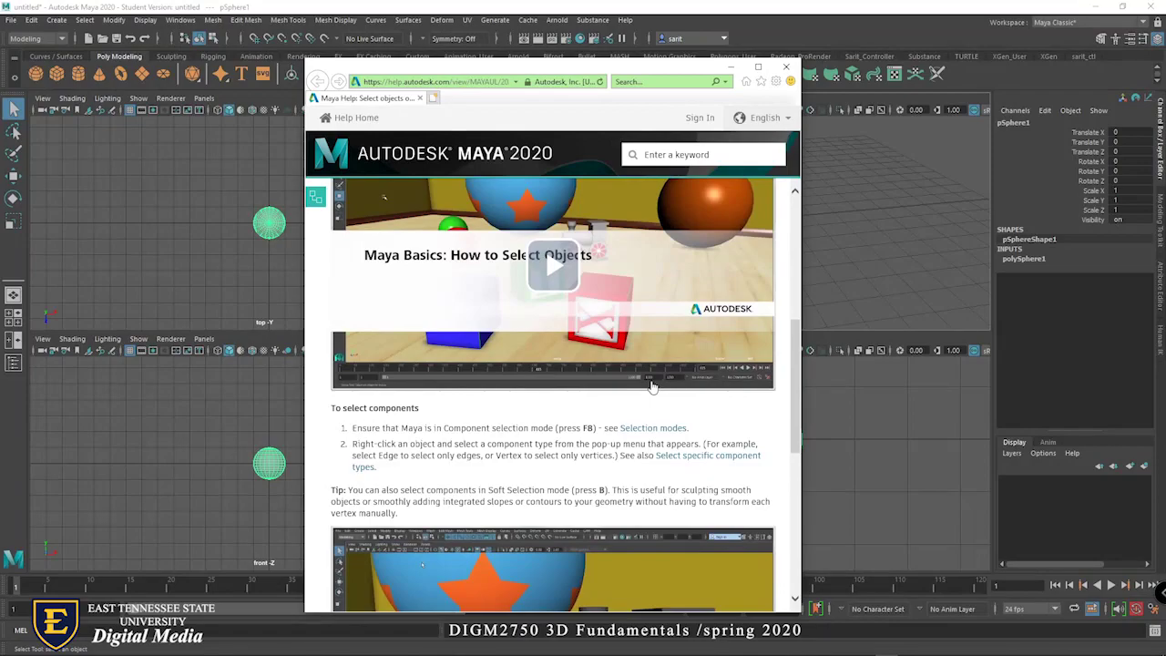
pyautogui.scroll(2, 656, 412)
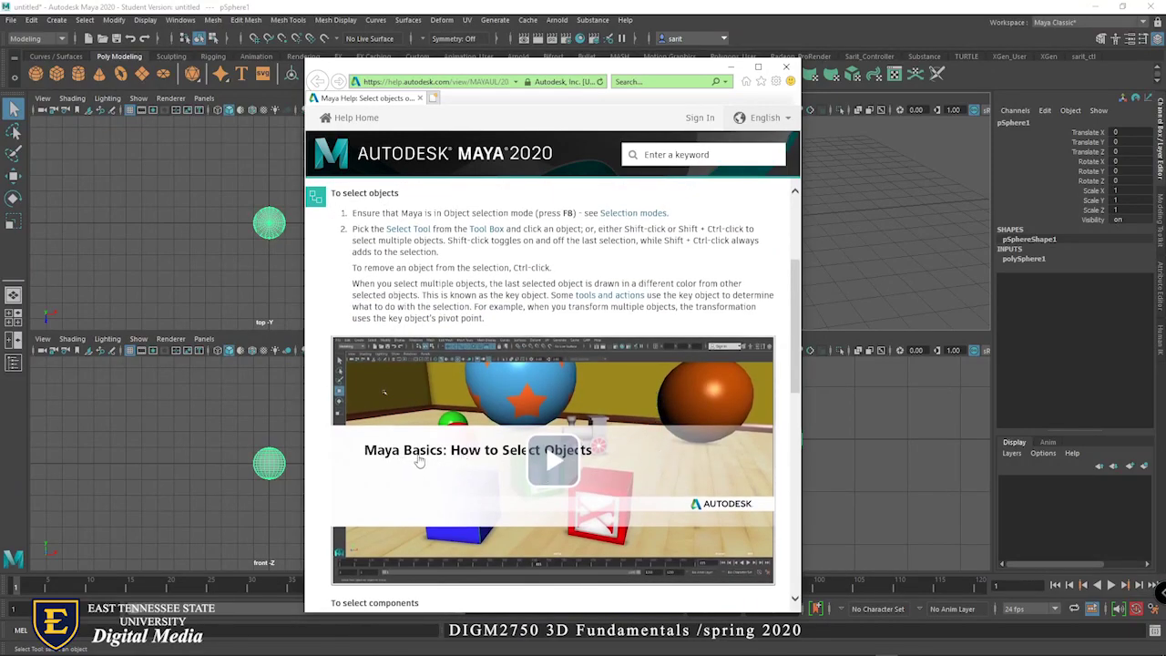
# Play the video "Maya Basics: How to Select Objects" in full screen and dismiss the full-screen permission prompt
pyautogui.click(560, 467)
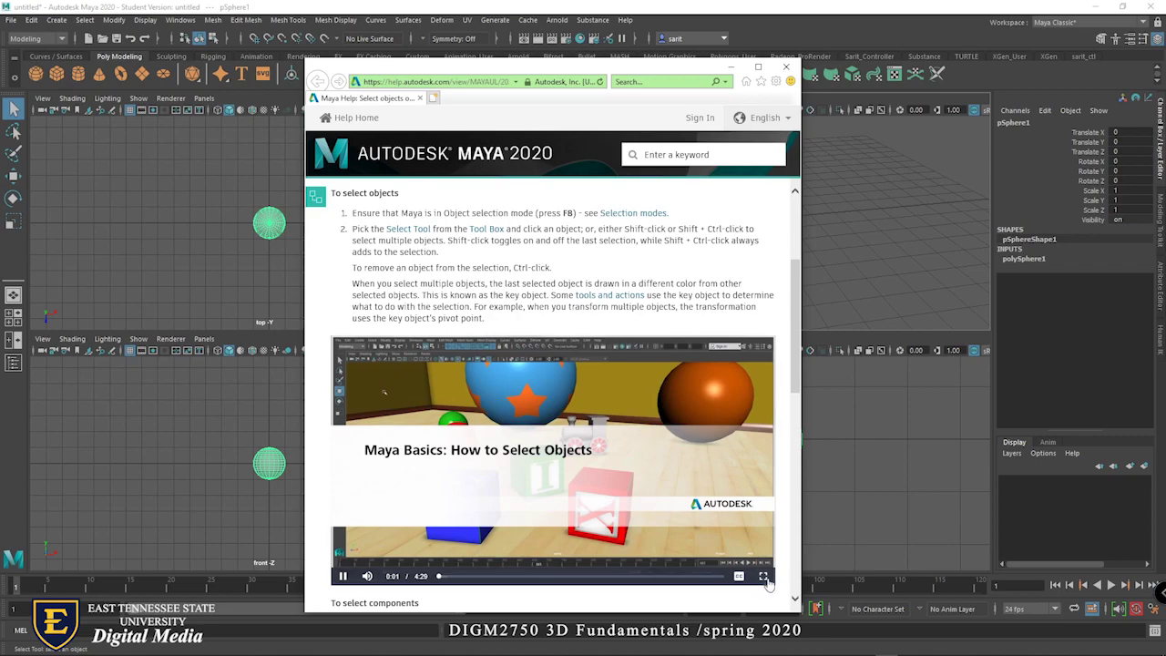
pyautogui.click(765, 576)
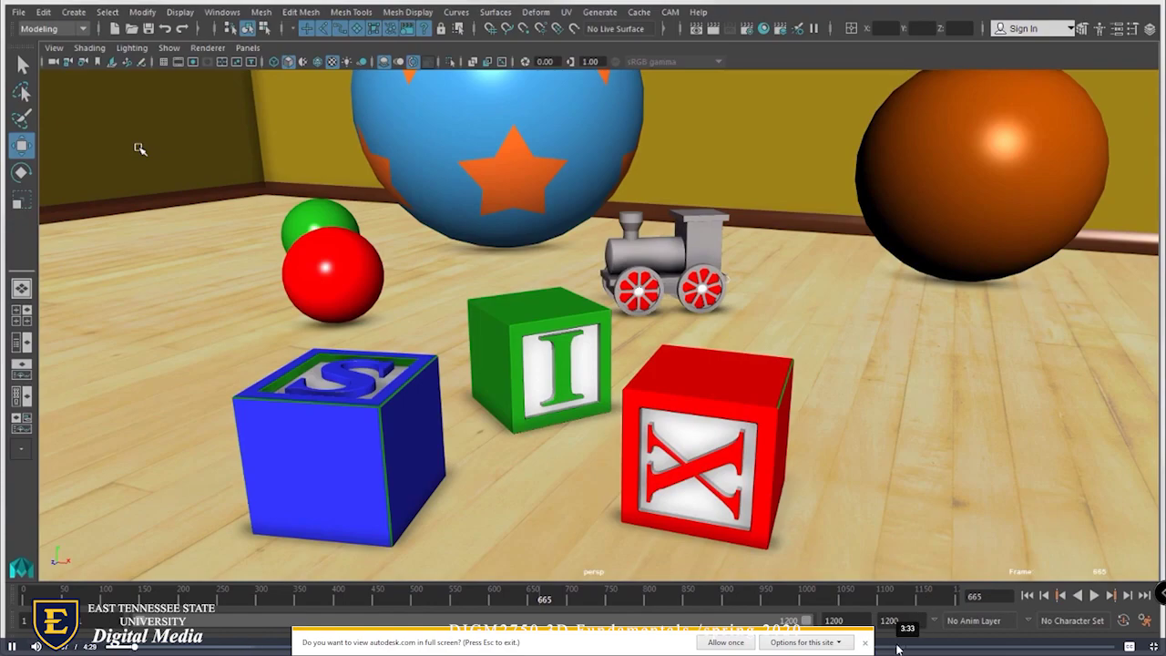
pyautogui.click(866, 644)
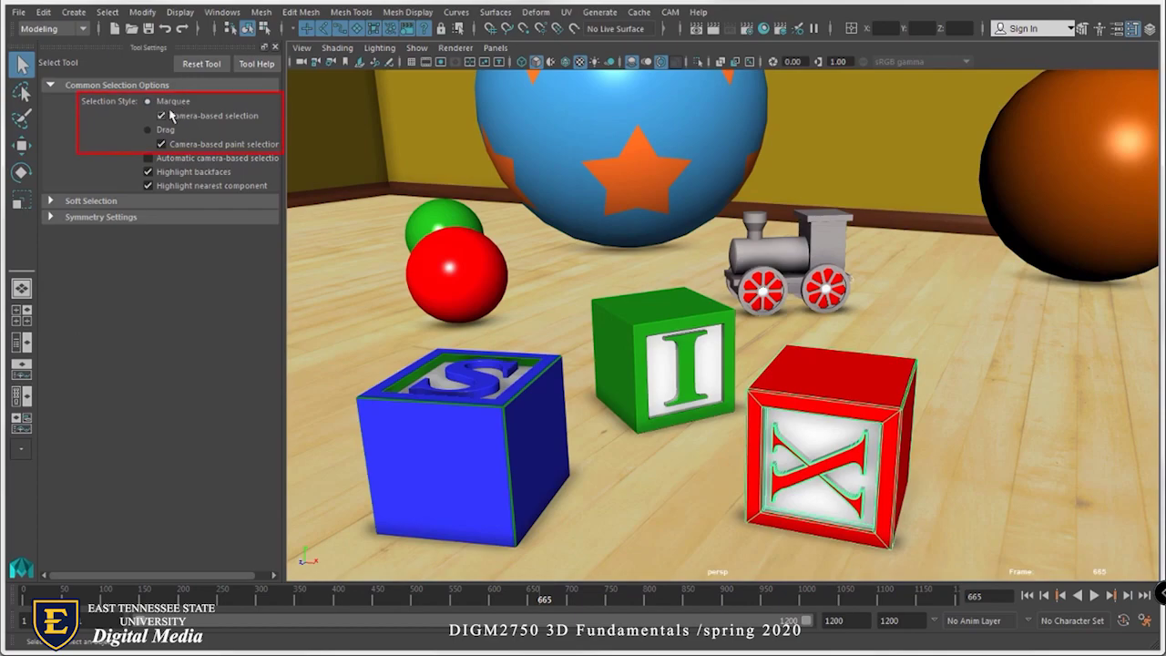
# Set the Select Tool's selection style to Drag and paint a selection across the blue ball's faces
pyautogui.click(147, 130)
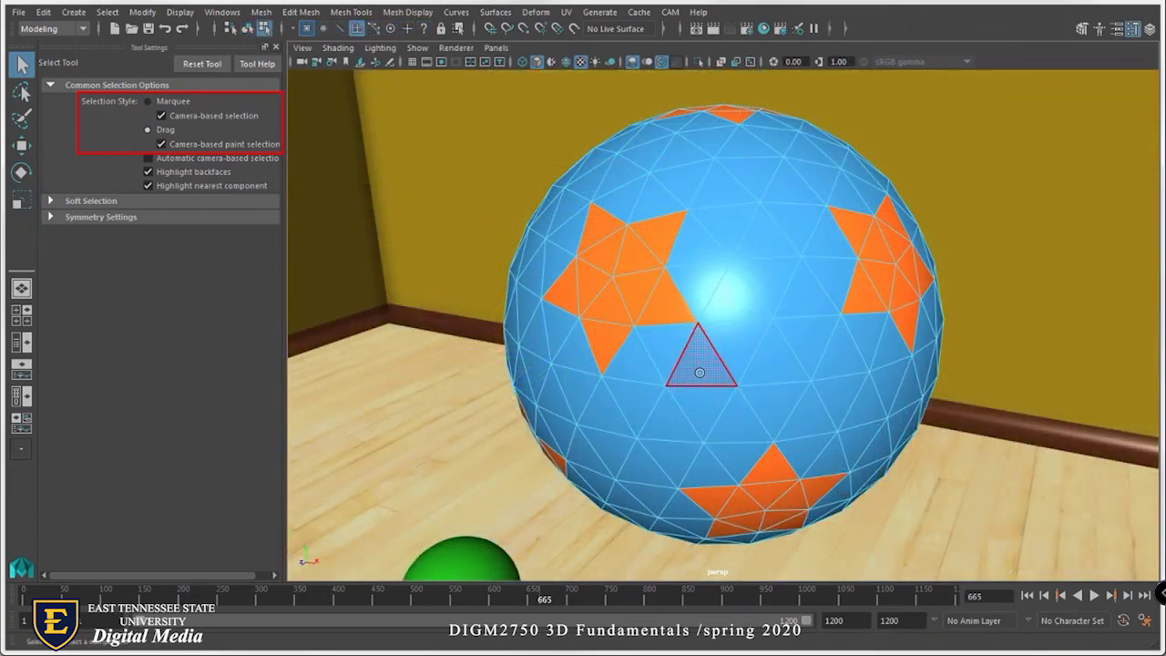
pyautogui.moveTo(699, 372)
pyautogui.mouseDown()
pyautogui.moveTo(821, 358)
pyautogui.moveTo(813, 199)
pyautogui.moveTo(771, 163)
pyautogui.moveTo(712, 171)
pyautogui.moveTo(715, 197)
pyautogui.moveTo(754, 242)
pyautogui.moveTo(756, 274)
pyautogui.moveTo(706, 296)
pyautogui.moveTo(695, 237)
pyautogui.mouseUp()
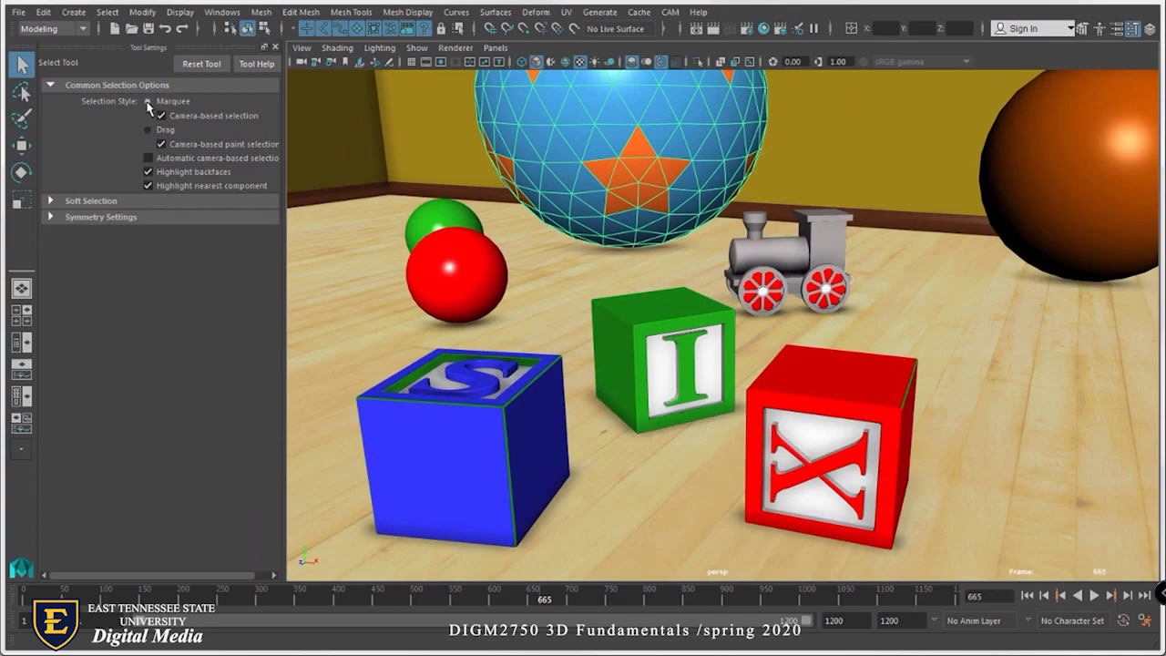
# Set the selection style to Marquee and box-select the letter blocks, the small balls and the toy train in turn
pyautogui.click(147, 101)
pyautogui.moveTo(476, 404); pyautogui.dragTo(830, 494)
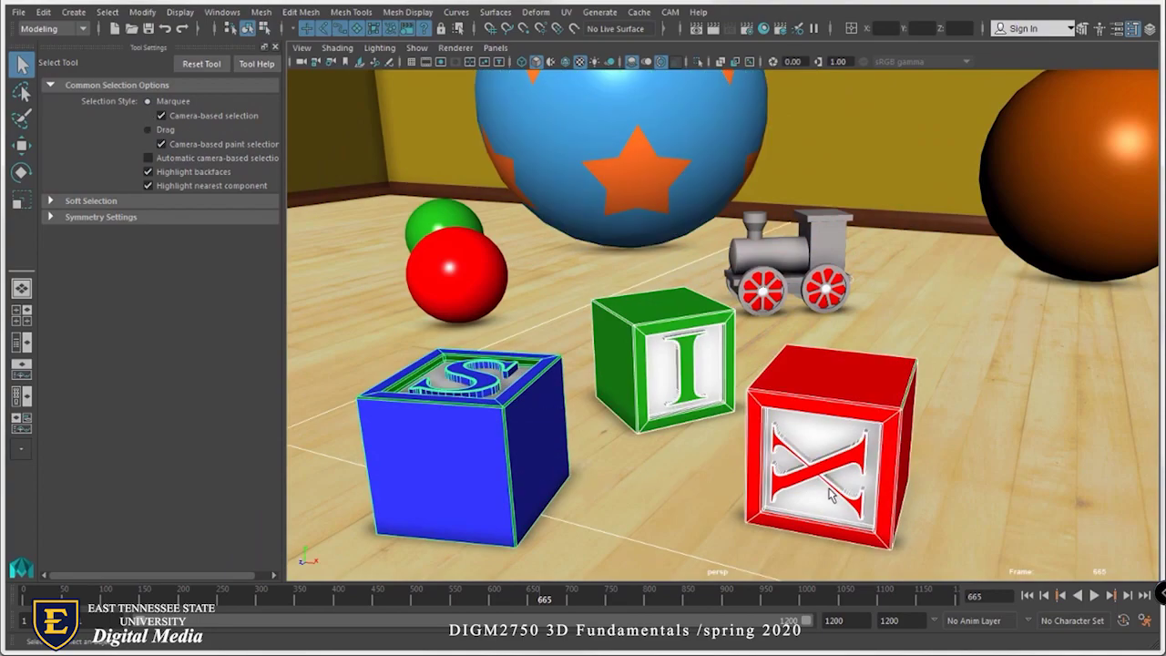
pyautogui.moveTo(666, 370); pyautogui.dragTo(772, 409)
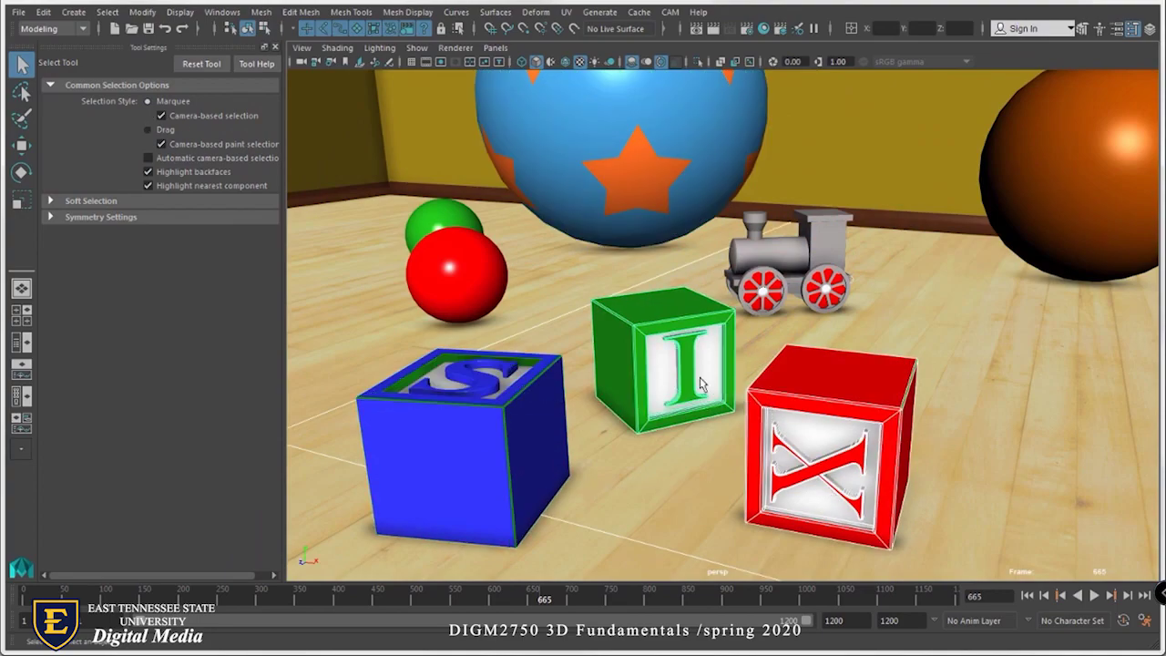
pyautogui.moveTo(458, 285); pyautogui.dragTo(466, 300)
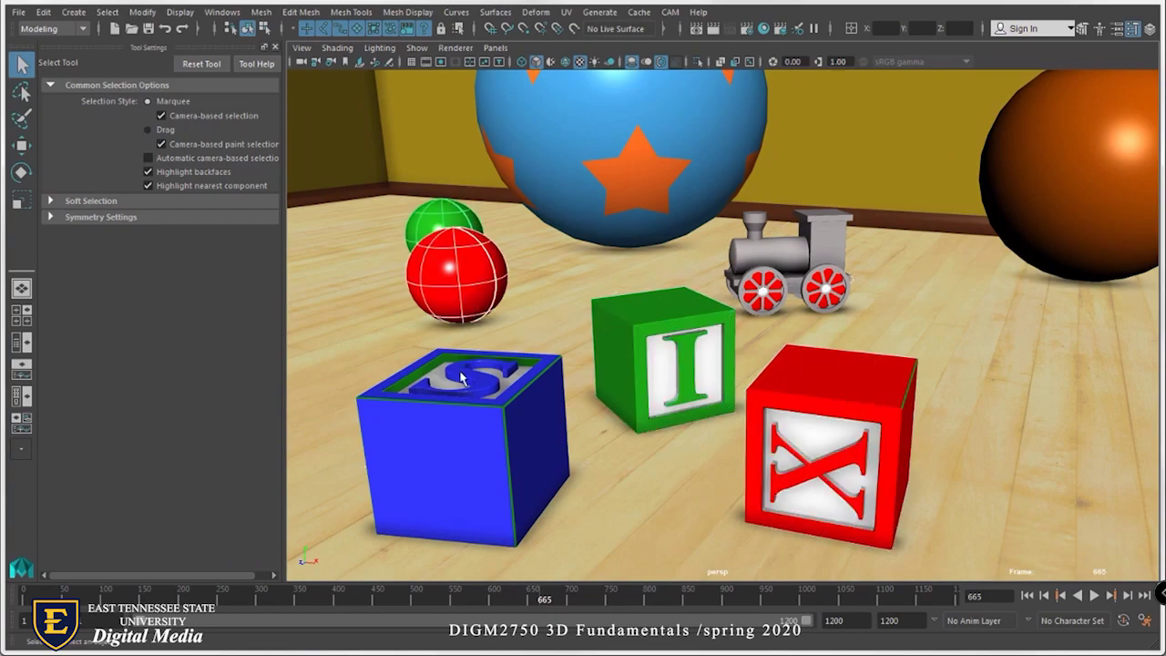
pyautogui.moveTo(453, 388); pyautogui.dragTo(513, 464)
pyautogui.press('alt')
pyautogui.moveTo(745, 218); pyautogui.dragTo(836, 303)
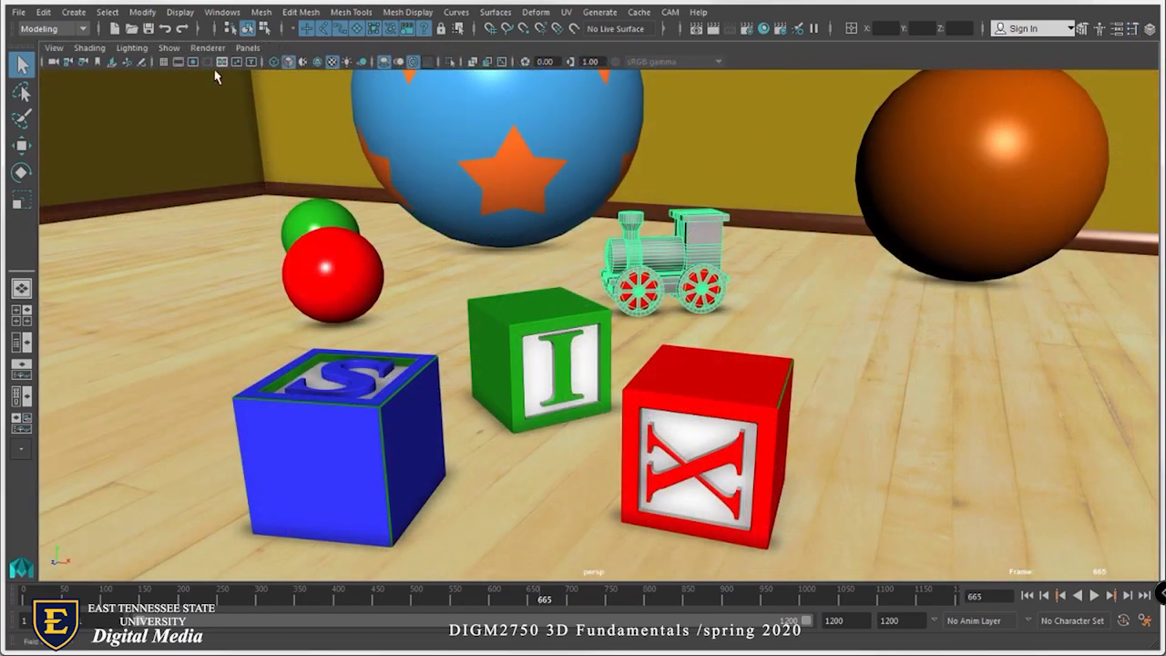
# Use the Lasso tool to select the toy train's two visible wheels in turn
pyautogui.click(22, 93)
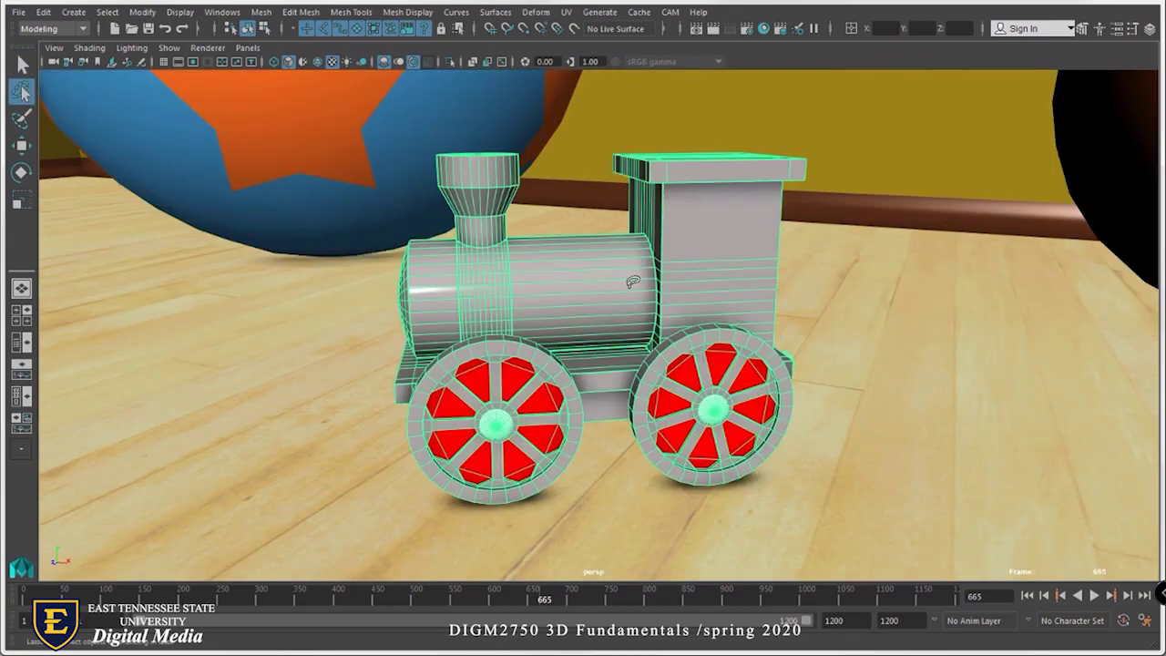
pyautogui.press('f')
pyautogui.moveTo(535, 380)
pyautogui.mouseDown()
pyautogui.moveTo(468, 362)
pyautogui.moveTo(461, 427)
pyautogui.moveTo(489, 450)
pyautogui.moveTo(559, 445)
pyautogui.mouseUp()
pyautogui.moveTo(754, 393)
pyautogui.mouseDown()
pyautogui.moveTo(679, 357)
pyautogui.moveTo(668, 417)
pyautogui.moveTo(696, 438)
pyautogui.moveTo(741, 443)
pyautogui.mouseUp()
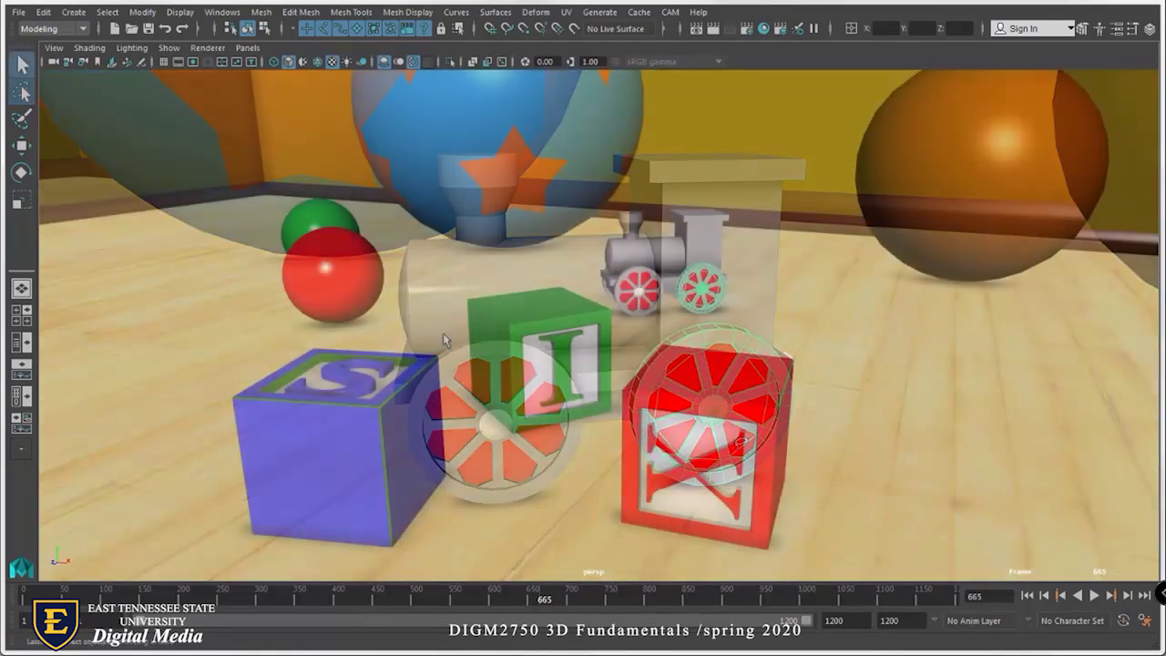
# Select the blue, green and red letter blocks together as one multiple selection
pyautogui.keyDown('shift'); pyautogui.click(382, 411); pyautogui.keyUp('shift')
pyautogui.keyDown('shift'); pyautogui.click(513, 346); pyautogui.keyUp('shift')
pyautogui.keyDown('shift'); pyautogui.click(723, 391); pyautogui.keyUp('shift')
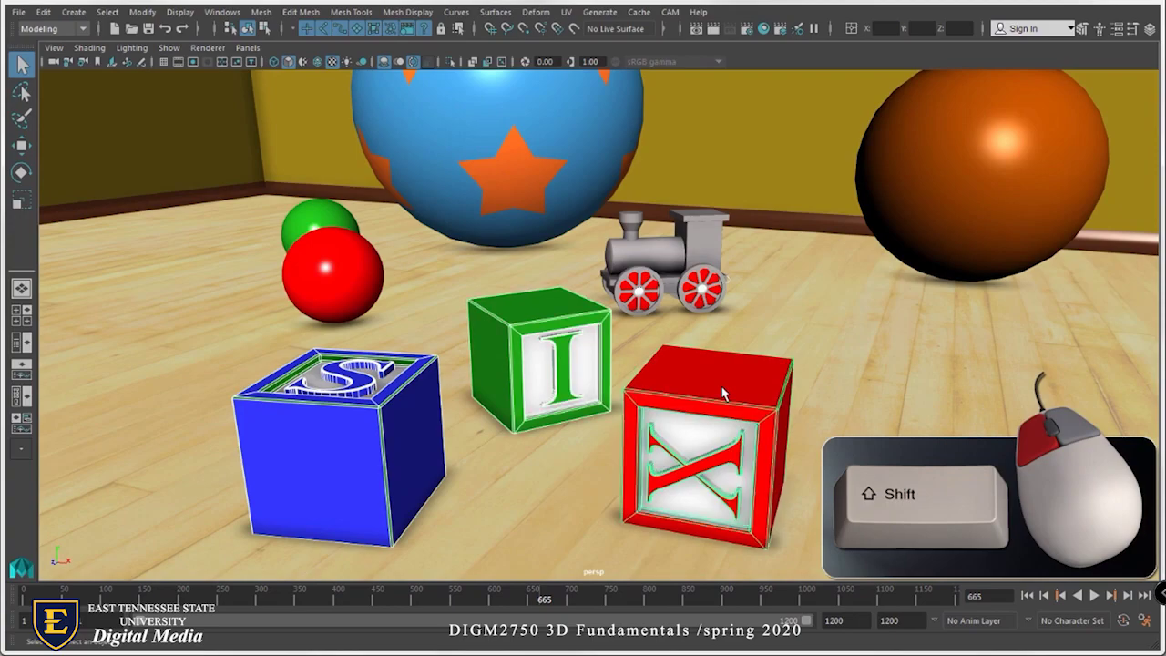
# Toggle the small red ball in and out of the selection, then add it to the three selected letter blocks using add-only selection
pyautogui.keyDown('shift'); pyautogui.click(349, 291); pyautogui.keyUp('shift')
pyautogui.keyDown('shift'); pyautogui.click(356, 281); pyautogui.keyUp('shift')
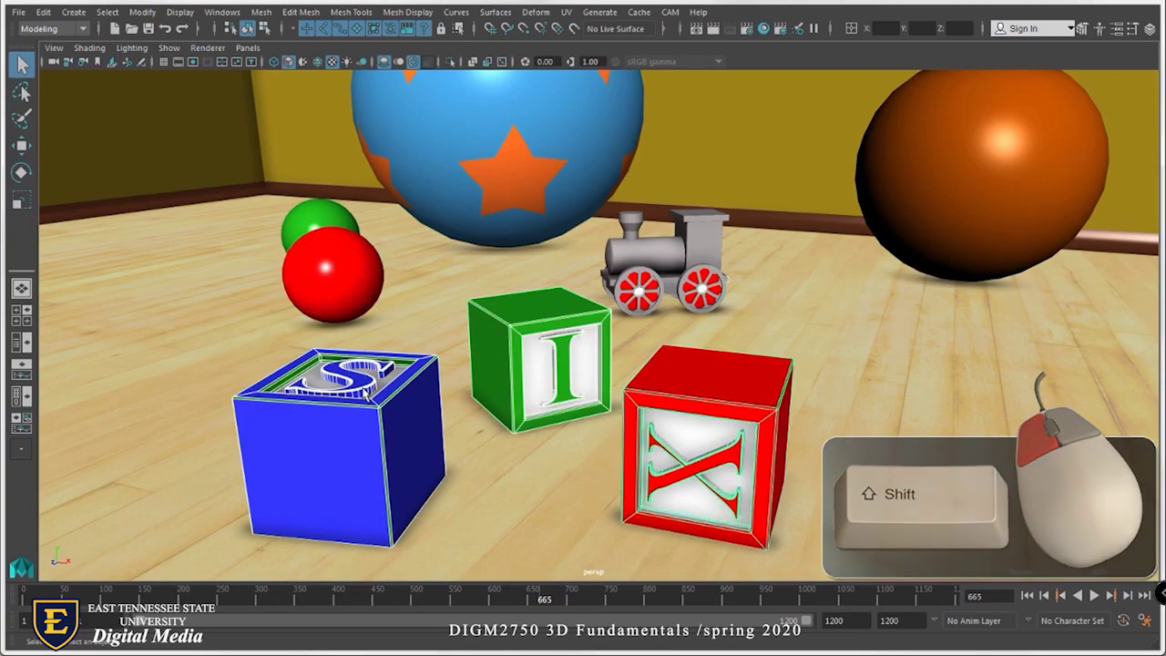
pyautogui.keyDown('ctrl'); pyautogui.keyDown('shift'); pyautogui.click(368, 450); pyautogui.keyUp('shift'); pyautogui.keyUp('ctrl')
pyautogui.keyDown('ctrl'); pyautogui.keyDown('shift'); pyautogui.click(350, 312); pyautogui.keyUp('shift'); pyautogui.keyUp('ctrl')
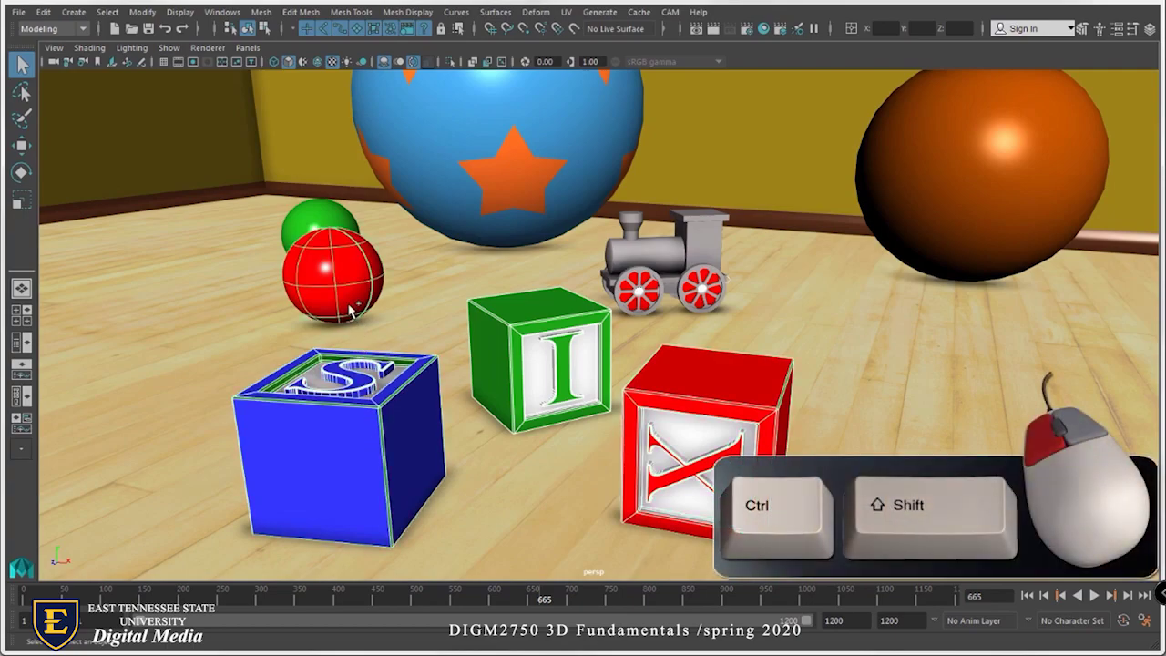
pyautogui.keyDown('ctrl'); pyautogui.keyDown('shift'); pyautogui.click(555, 364); pyautogui.keyUp('shift'); pyautogui.keyUp('ctrl')
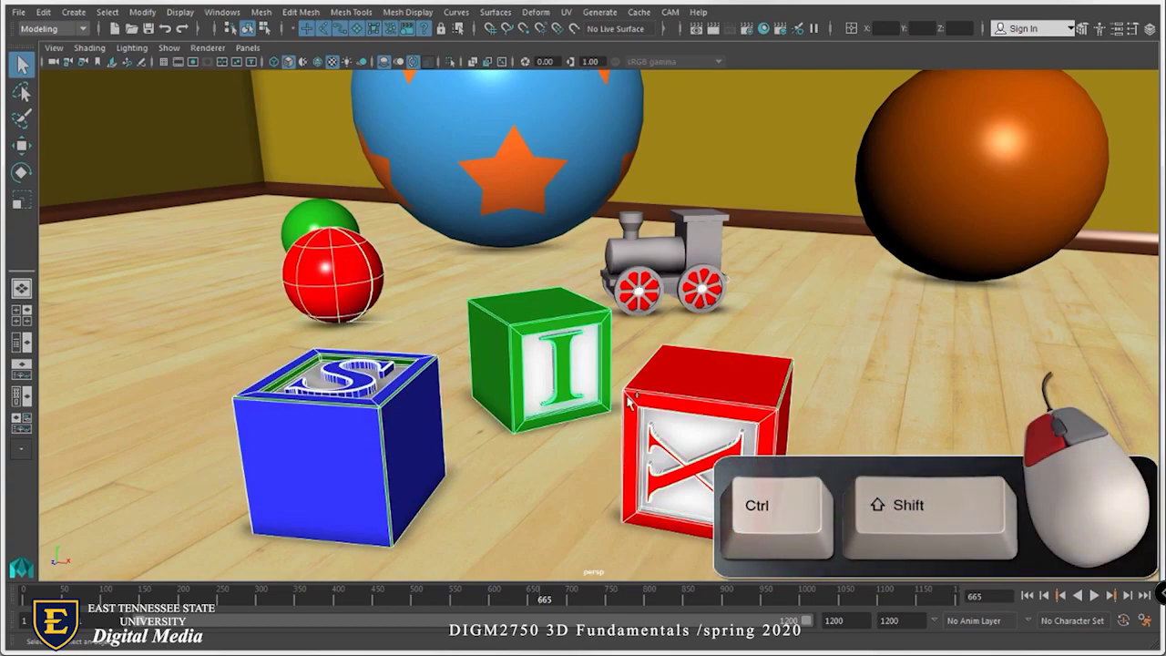
pyautogui.keyDown('ctrl'); pyautogui.keyDown('shift'); pyautogui.click(686, 412); pyautogui.keyUp('shift'); pyautogui.keyUp('ctrl')
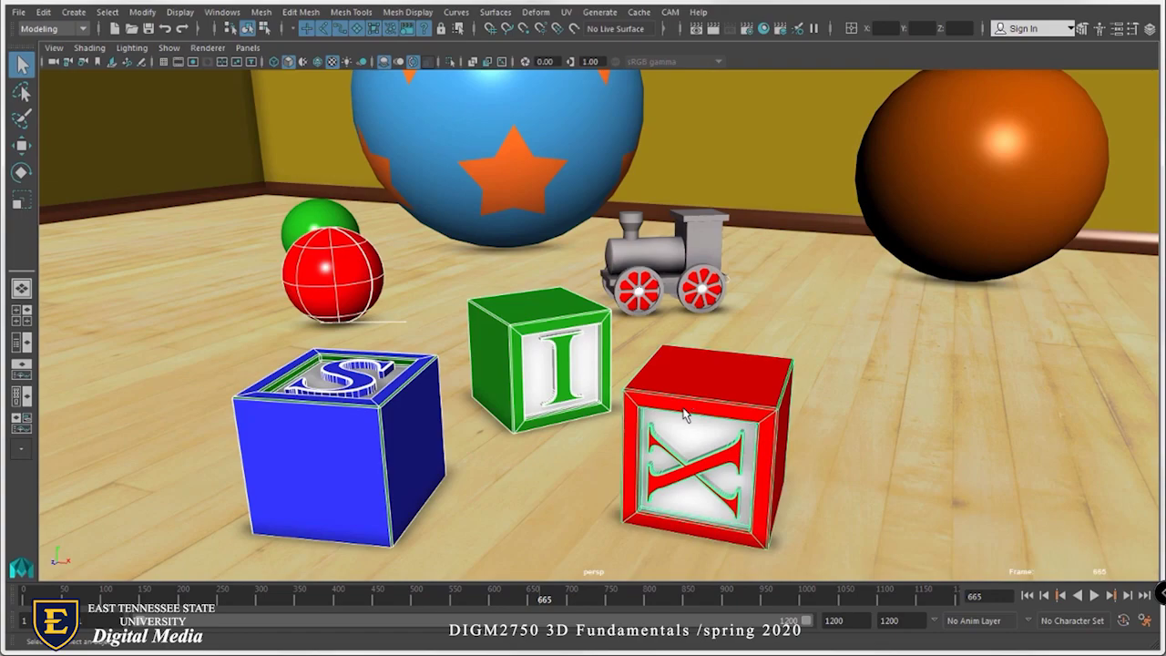
# Remove the small red ball and the green, red and blue letter blocks from the selection one by one
pyautogui.keyDown('ctrl'); pyautogui.click(344, 284); pyautogui.keyUp('ctrl')
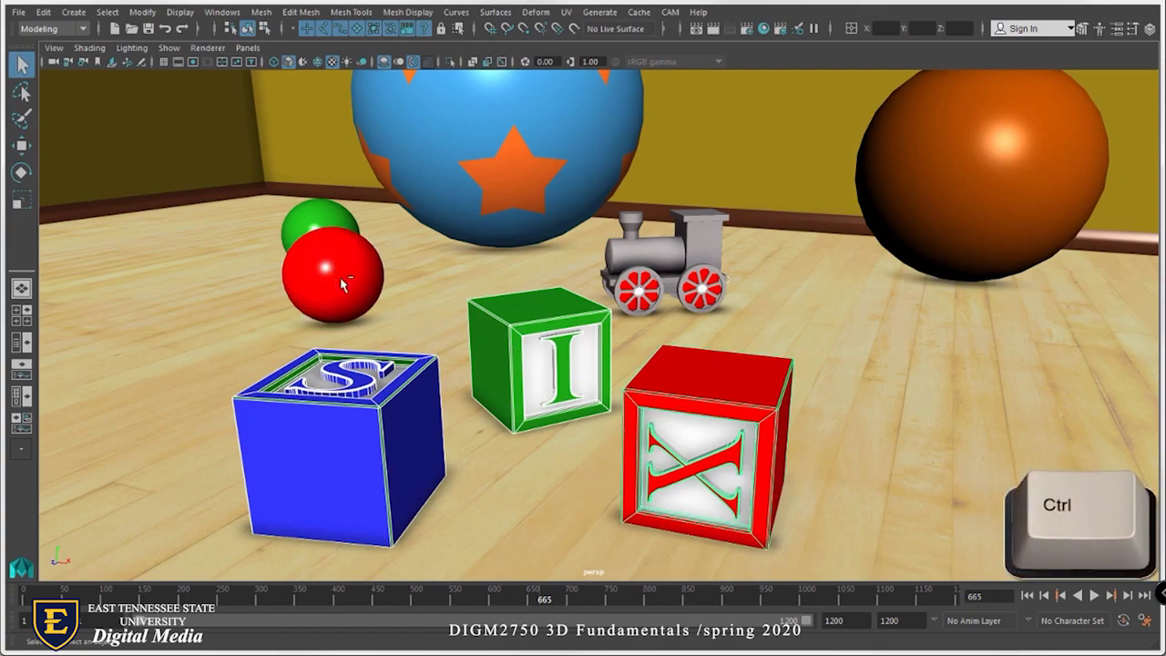
pyautogui.keyDown('ctrl'); pyautogui.click(533, 326); pyautogui.keyUp('ctrl')
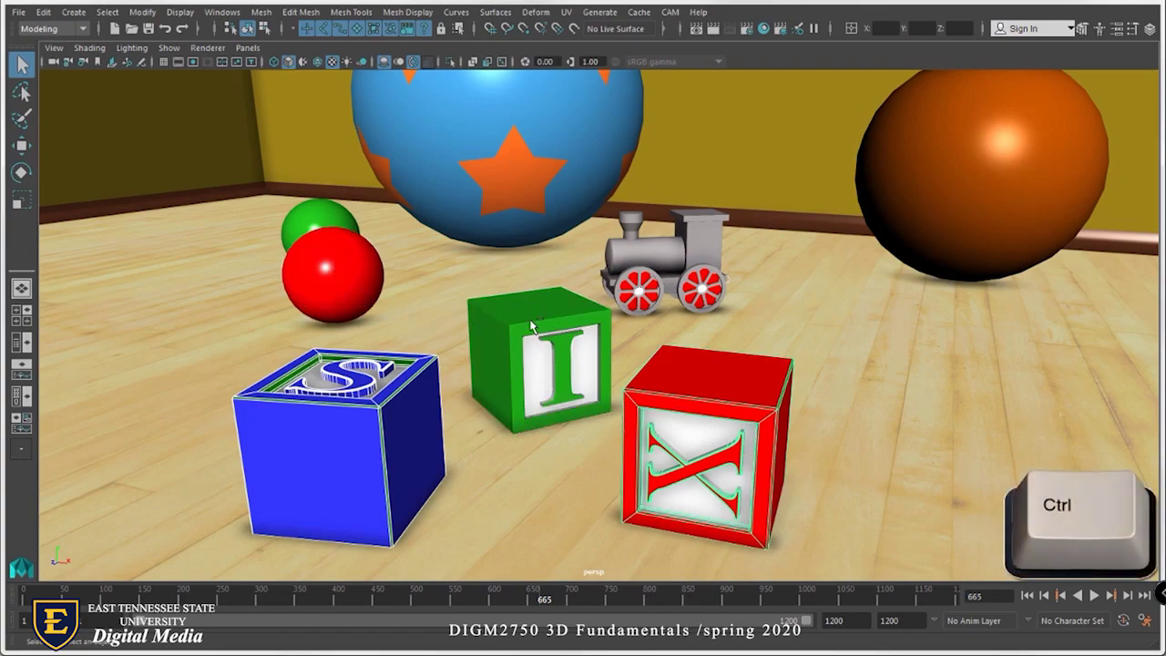
pyautogui.keyDown('ctrl'); pyautogui.click(703, 421); pyautogui.keyUp('ctrl')
pyautogui.keyDown('ctrl'); pyautogui.click(369, 463); pyautogui.keyUp('ctrl')
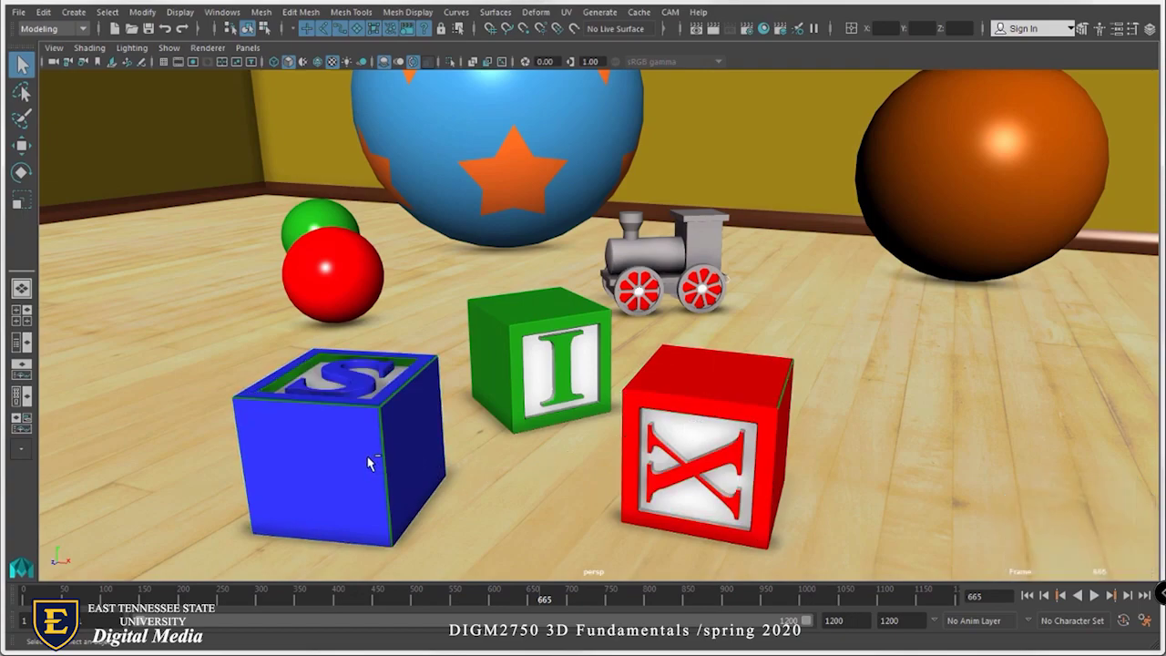
# Select the blue letter block and extend the selection with the green block, the red block and the toy train
pyautogui.click(371, 457)
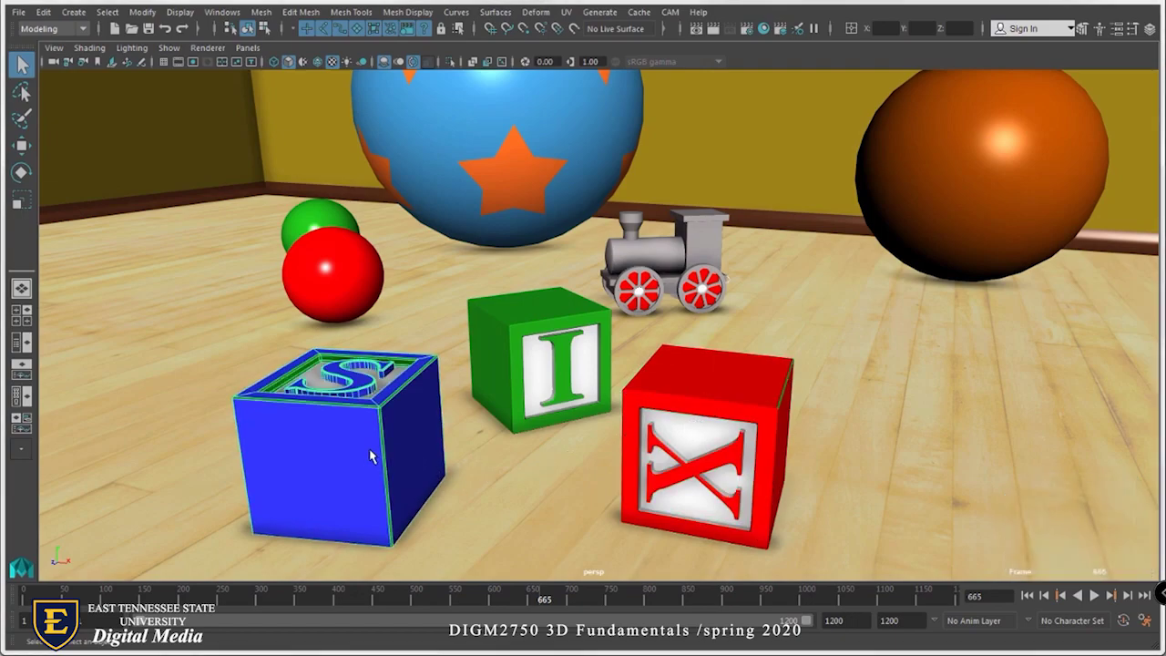
pyautogui.keyDown('shift'); pyautogui.click(504, 337); pyautogui.keyUp('shift')
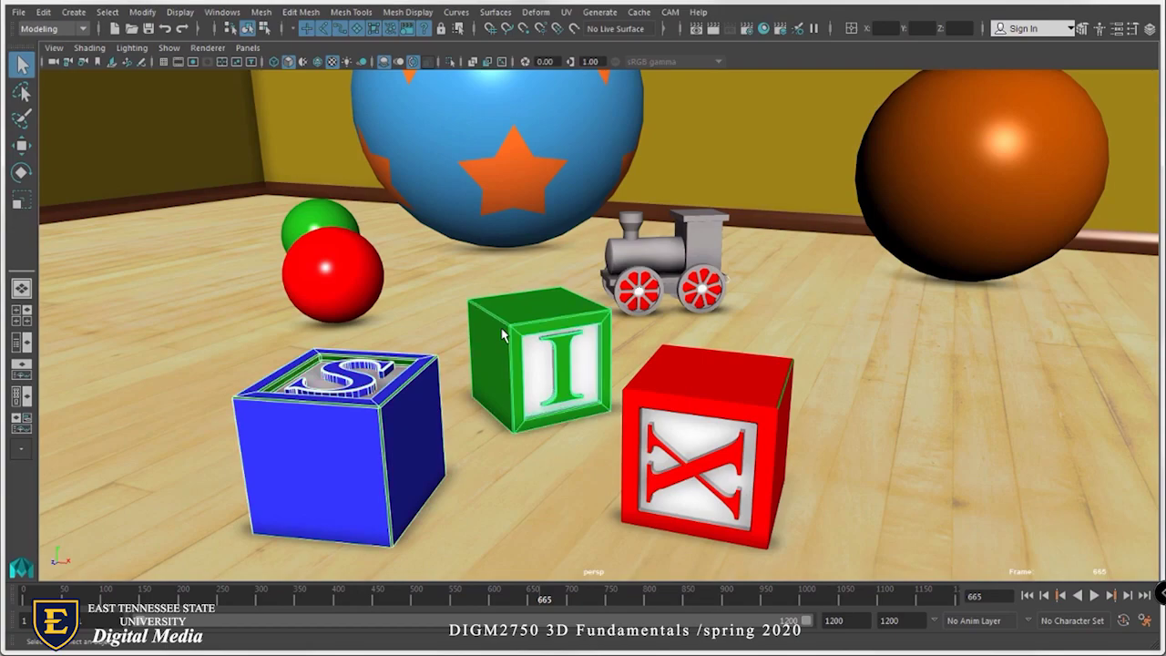
pyautogui.keyDown('shift'); pyautogui.click(687, 364); pyautogui.keyUp('shift')
pyautogui.keyDown('shift'); pyautogui.click(706, 250); pyautogui.keyUp('shift')
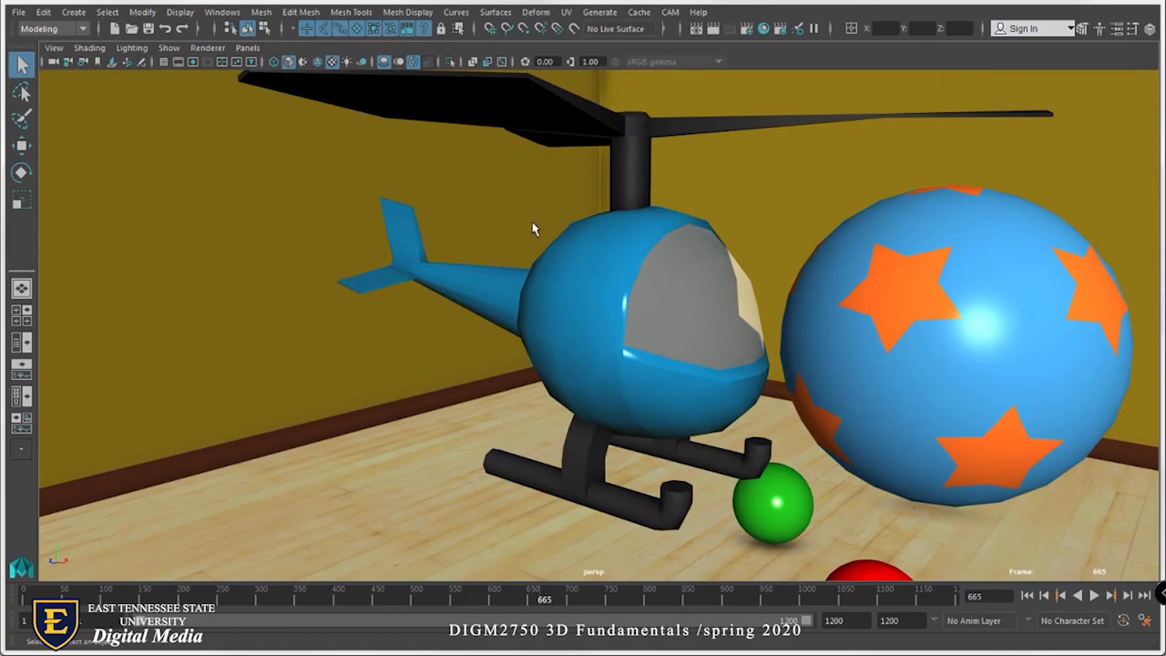
# Select the helicopter's rotor, landing skids and body together, picking the body last as the lead object
pyautogui.click(625, 187)
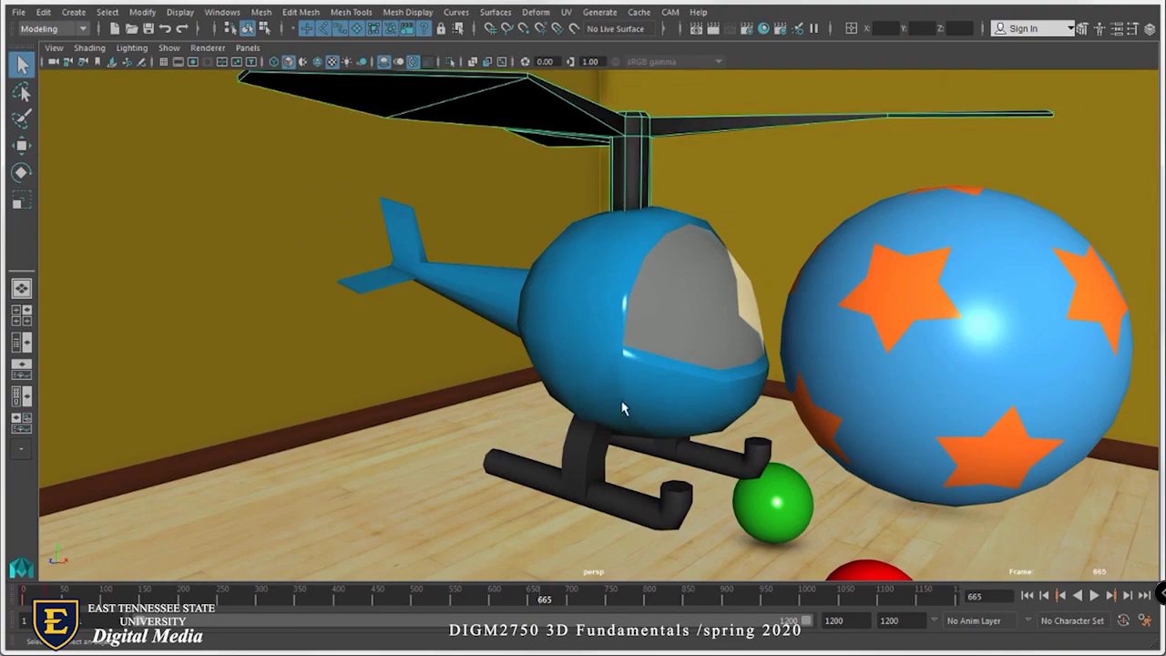
pyautogui.keyDown('shift'); pyautogui.click(634, 505); pyautogui.keyUp('shift')
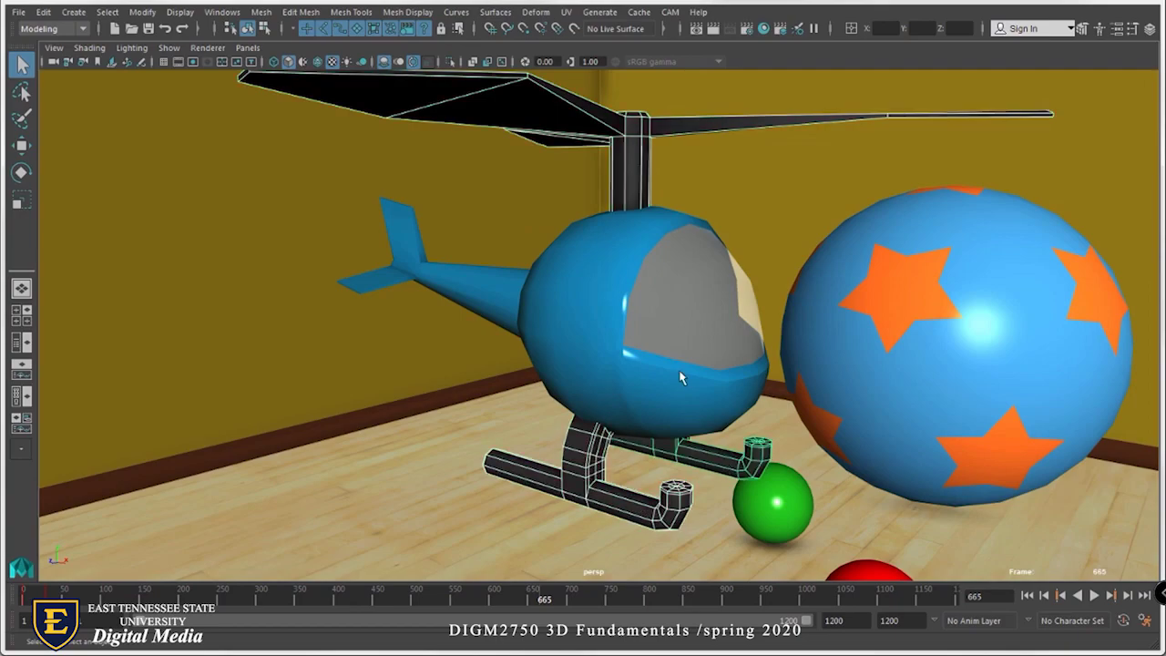
pyautogui.keyDown('shift'); pyautogui.click(612, 305); pyautogui.keyUp('shift')
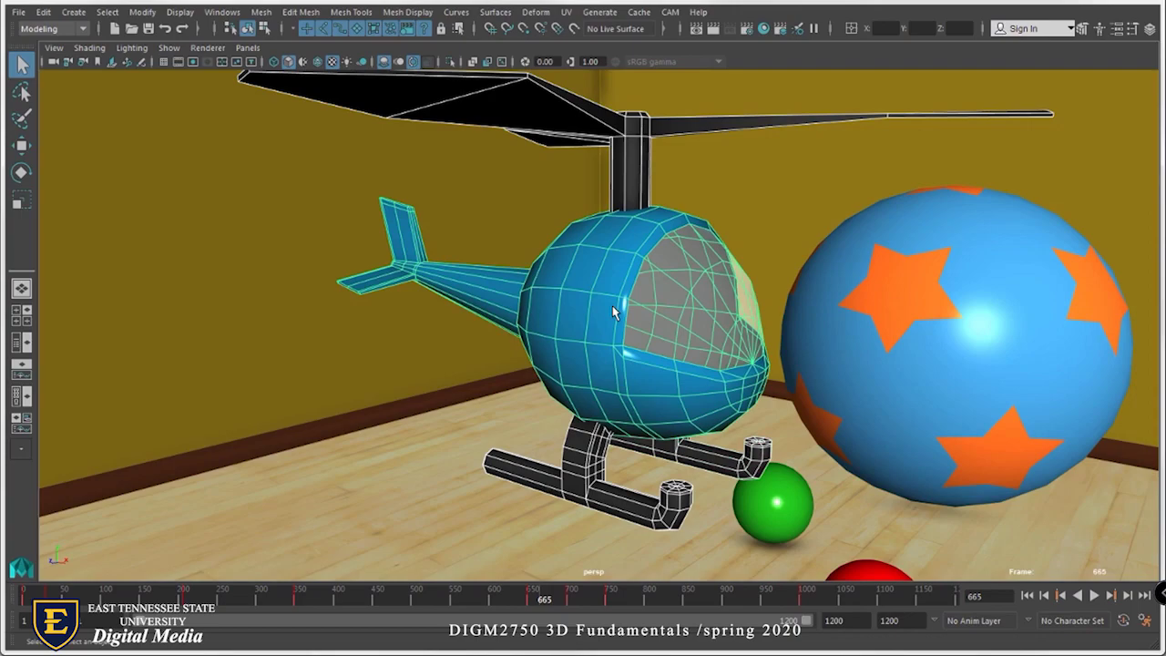
# Open the Color Settings and display the General colors for active objects
pyautogui.click(222, 13)
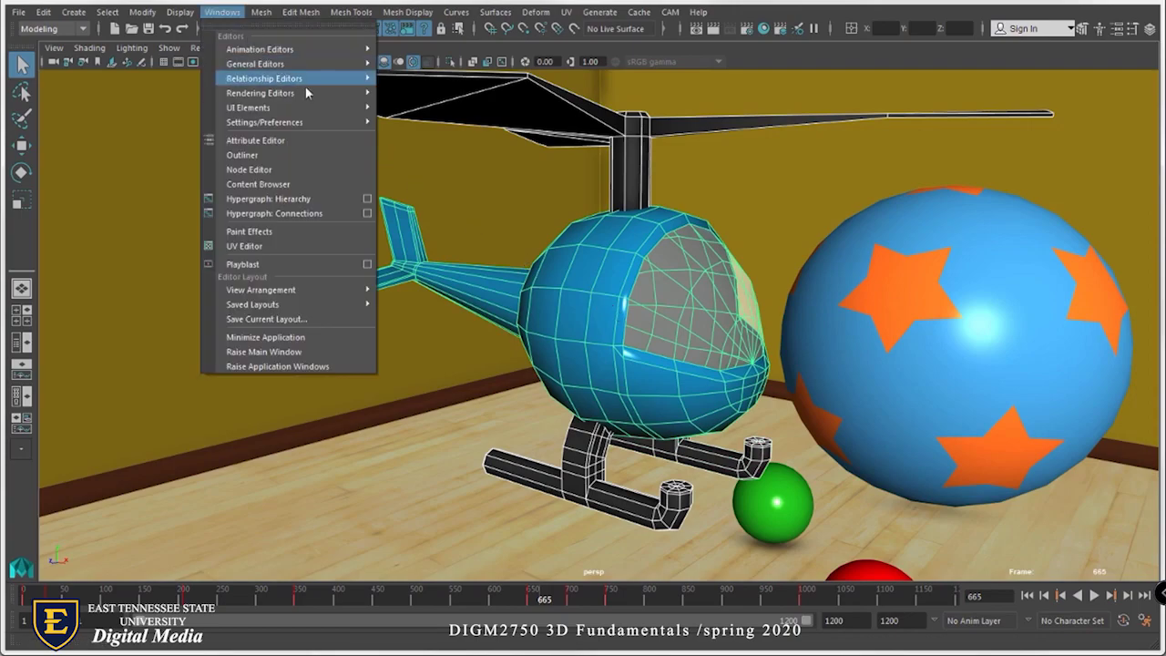
pyautogui.moveTo(325, 120)
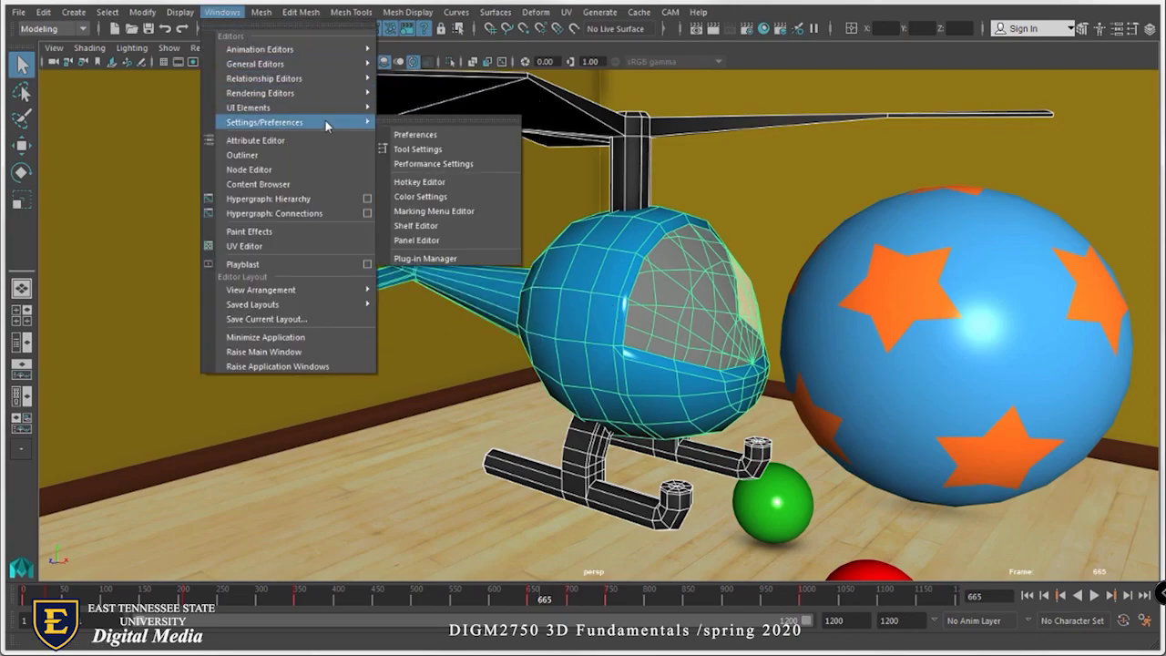
pyautogui.click(470, 196)
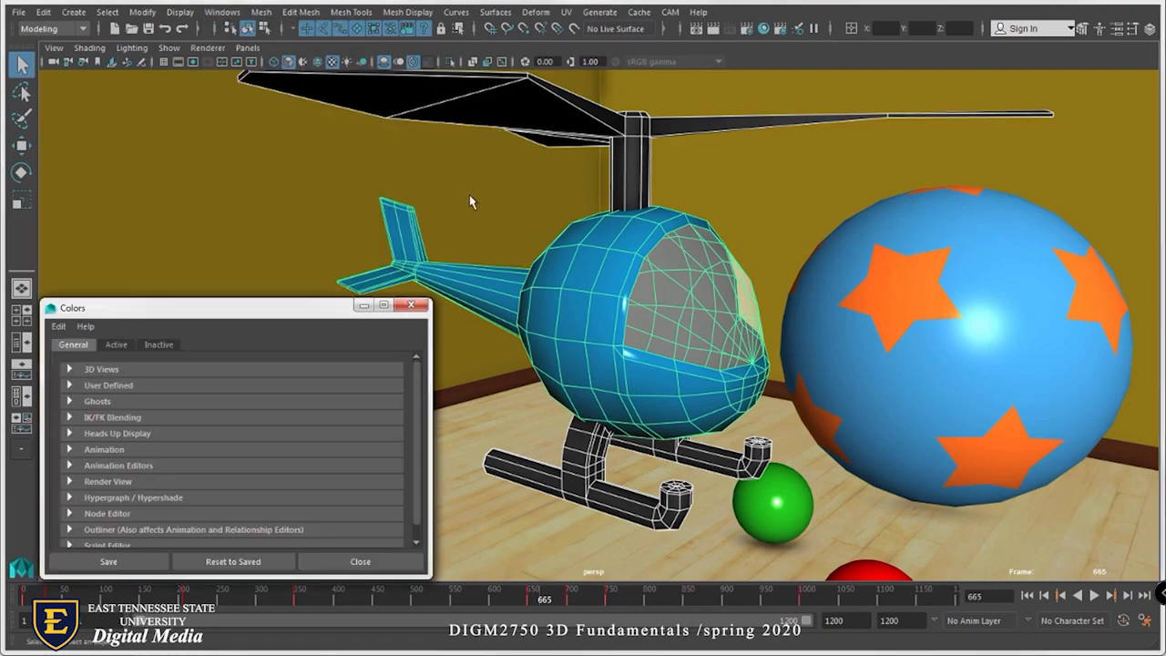
pyautogui.click(114, 346)
pyautogui.click(69, 402)
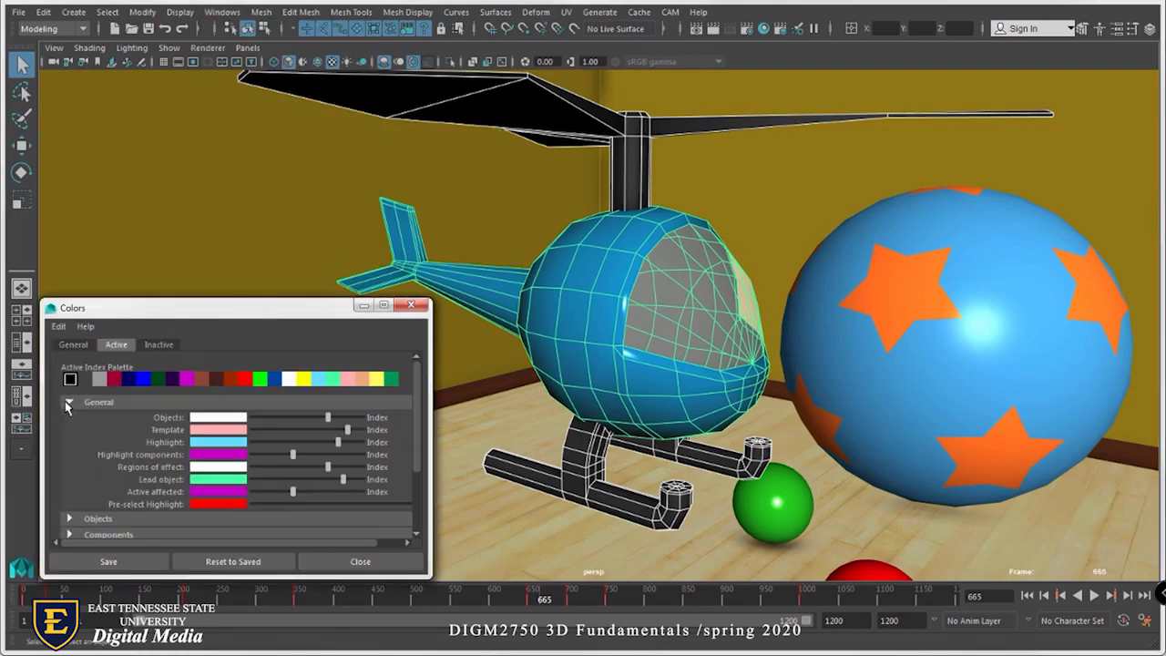
# Try a dark blue Lead object color, restore the saved colors and close the color settings
pyautogui.moveTo(343, 479); pyautogui.dragTo(271, 488)
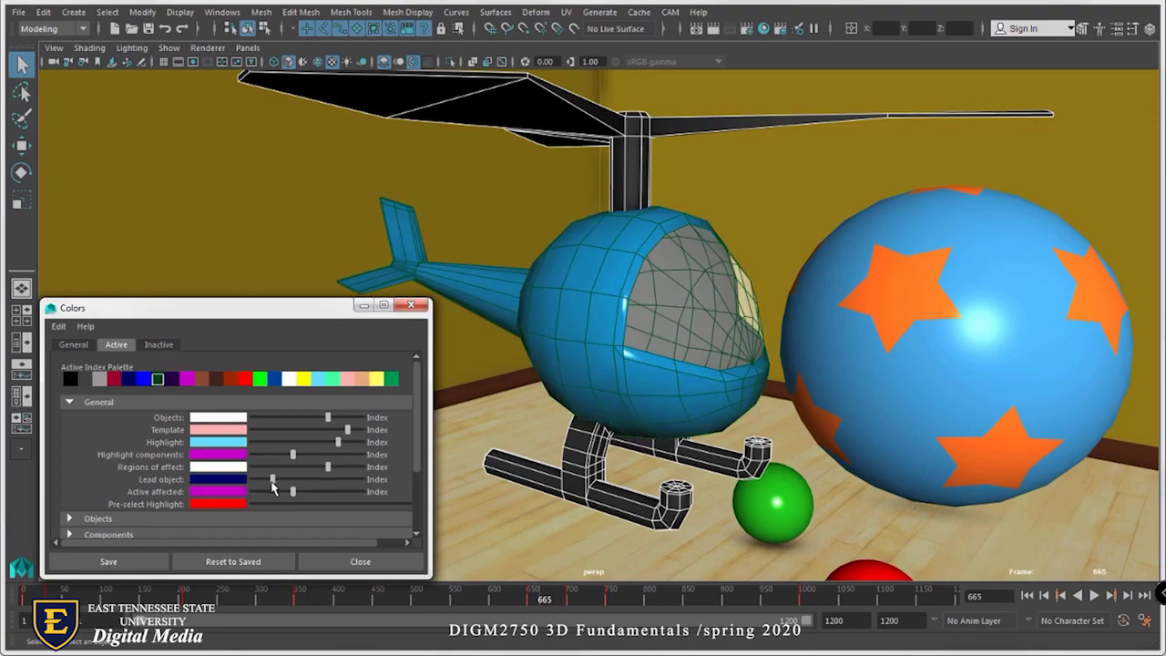
pyautogui.click(262, 563)
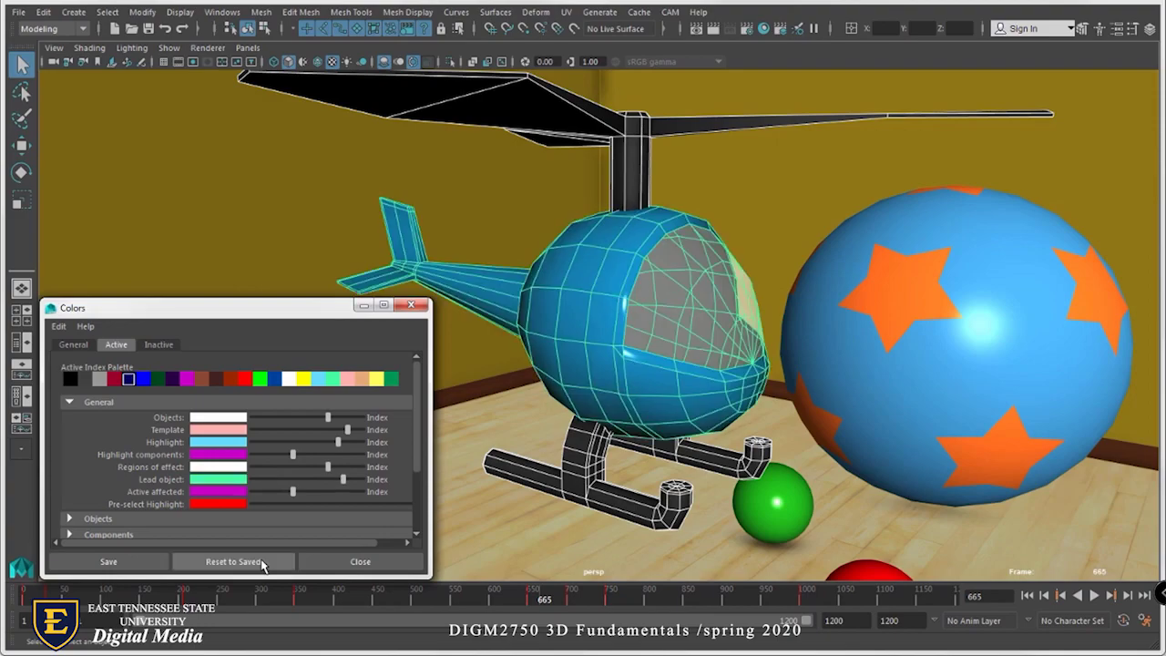
pyautogui.click(331, 562)
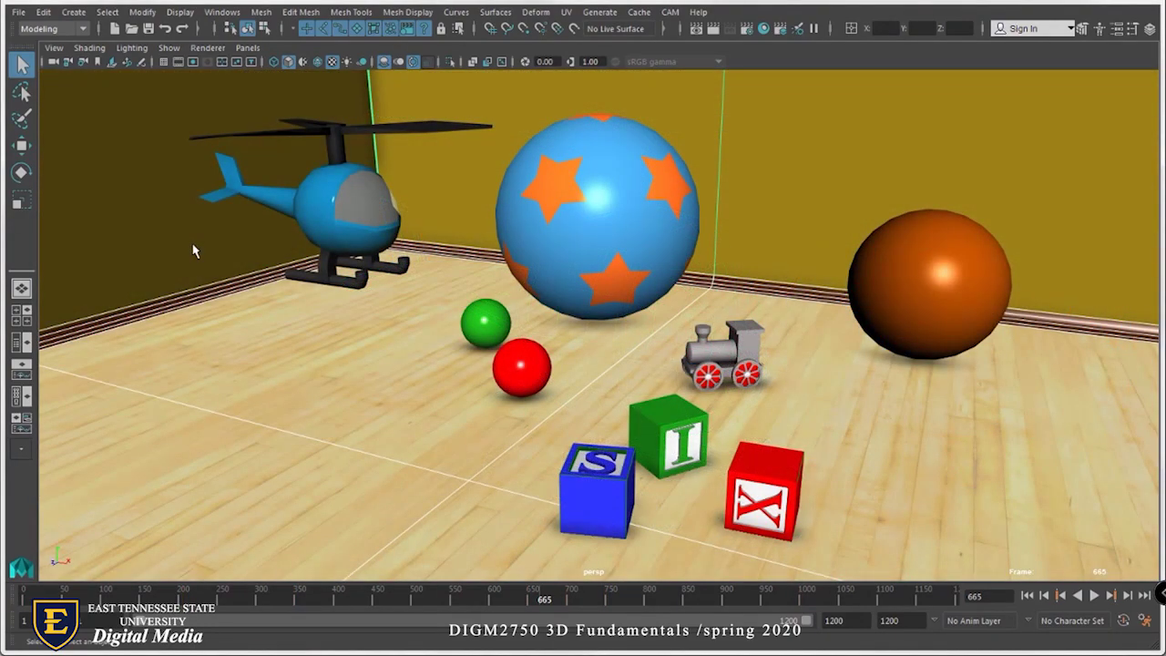
# Invert the selection so that the toys are selected instead of the room's floor and walls
pyautogui.click(107, 11)
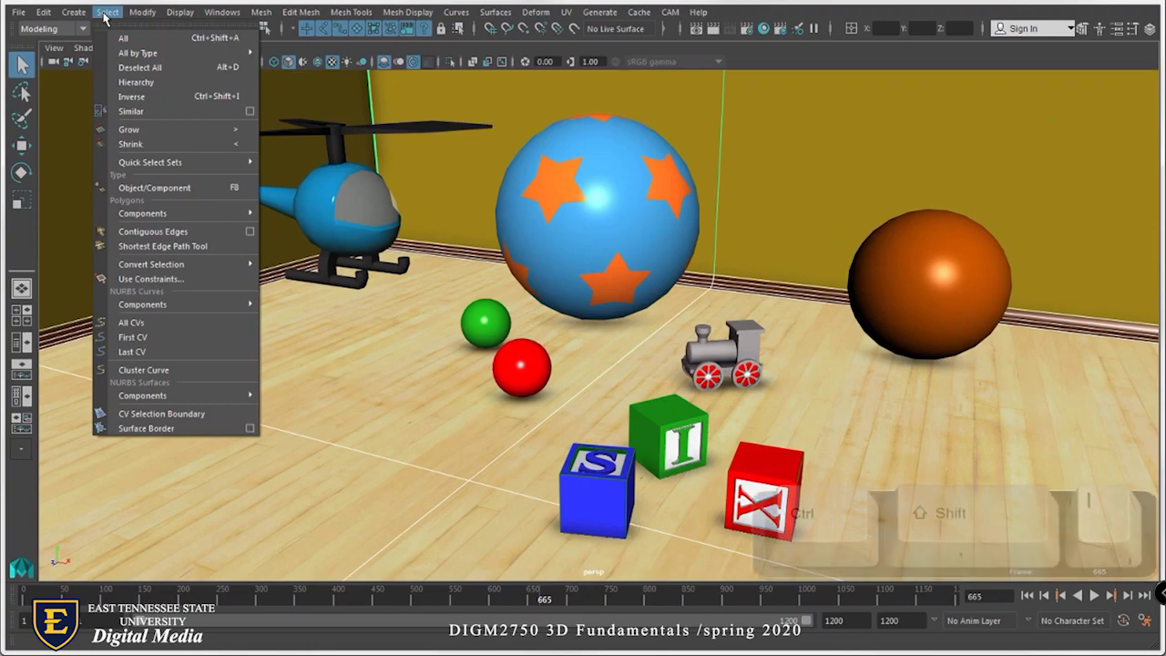
pyautogui.click(159, 96)
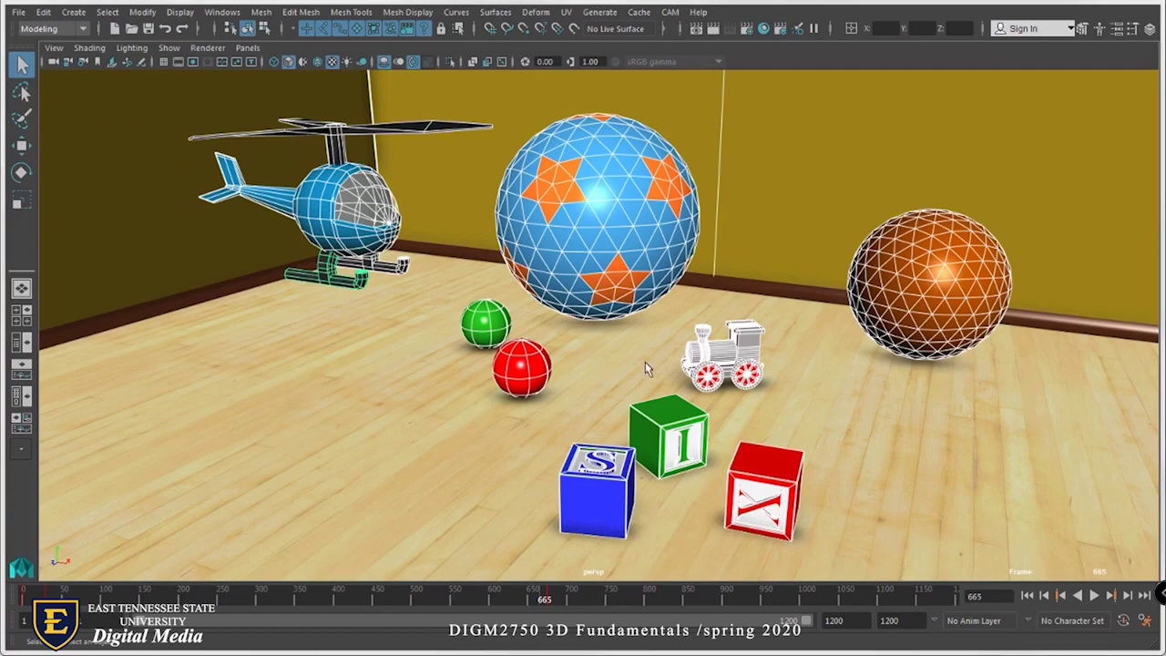
# Select the toy train, isolate it in the perspective view and frame it
pyautogui.click(714, 360)
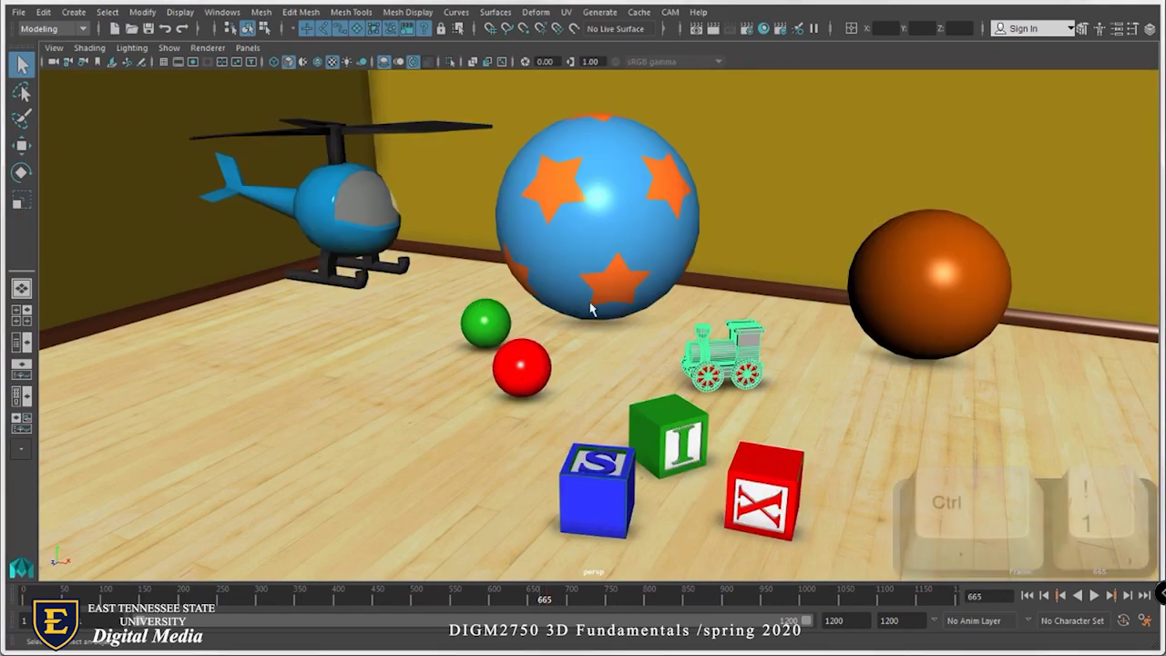
pyautogui.hotkey('ctrl', '1')
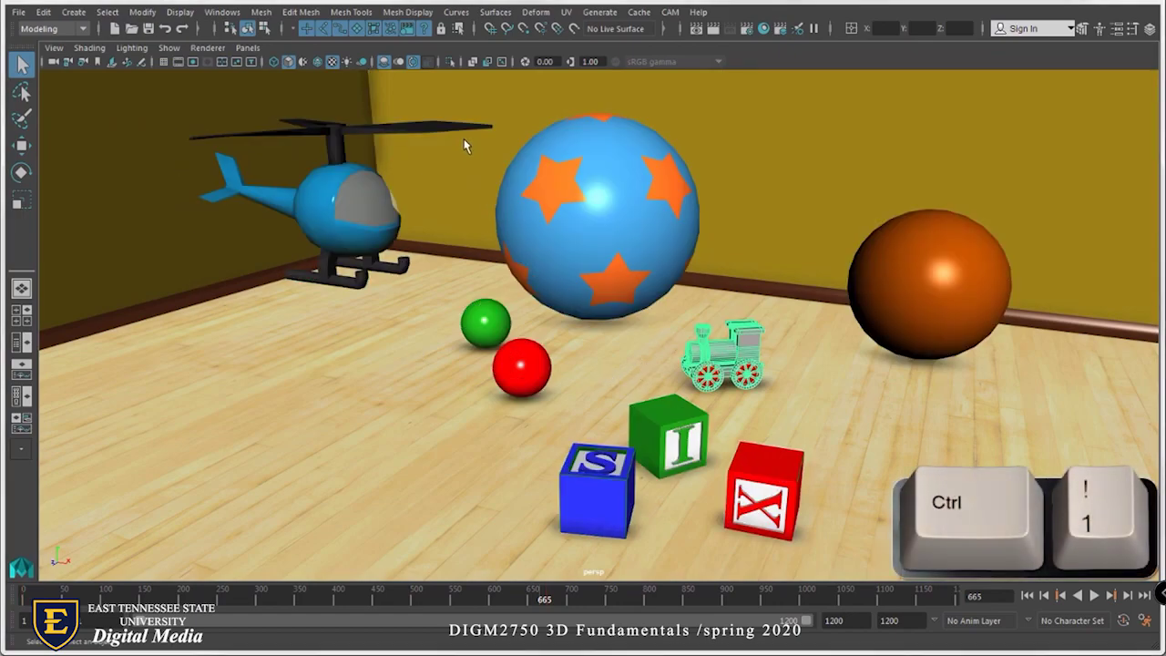
pyautogui.click(449, 62)
pyautogui.press('f')
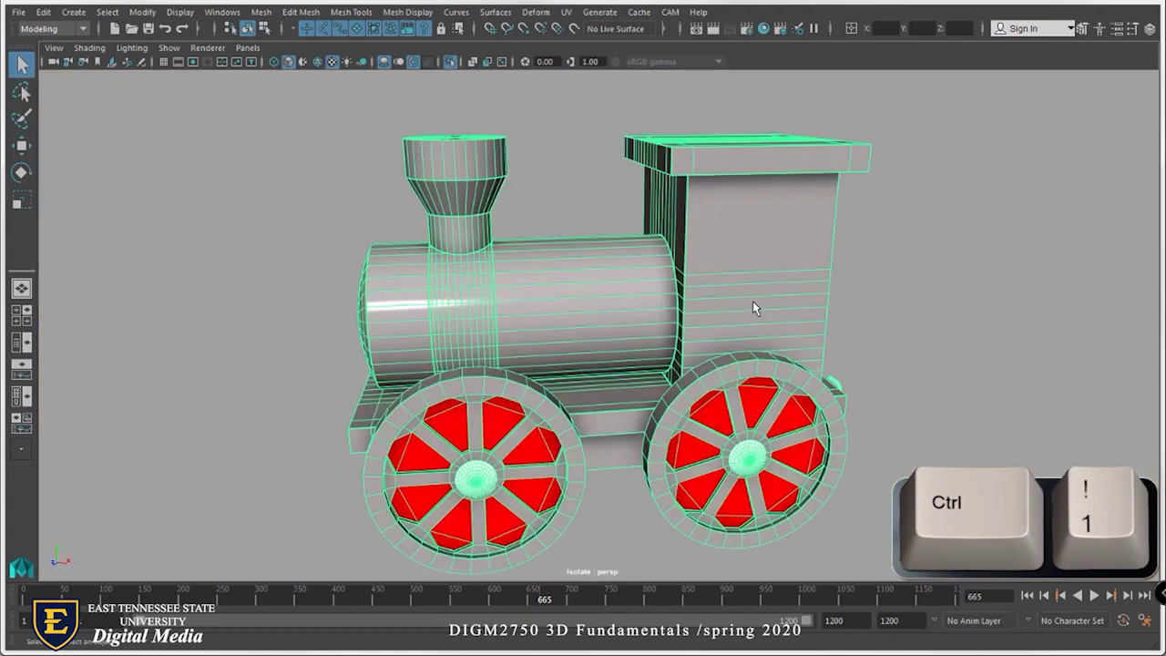
# Turn off View Selected isolation to bring the rest of the scene back into view
pyautogui.click(167, 48)
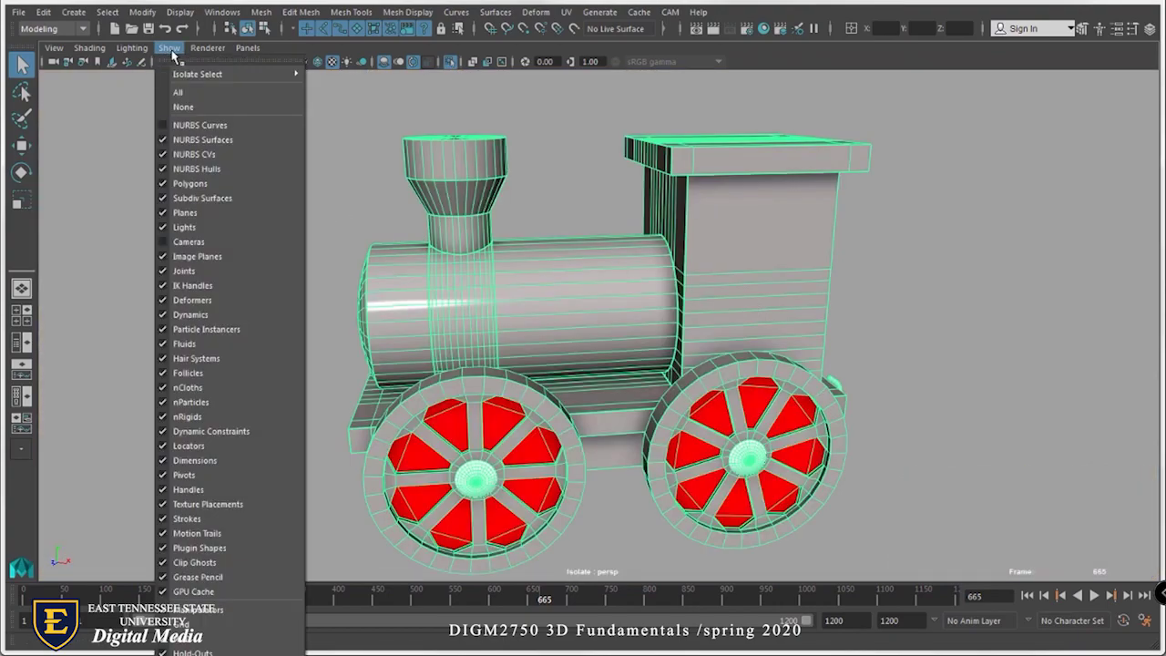
pyautogui.moveTo(225, 79)
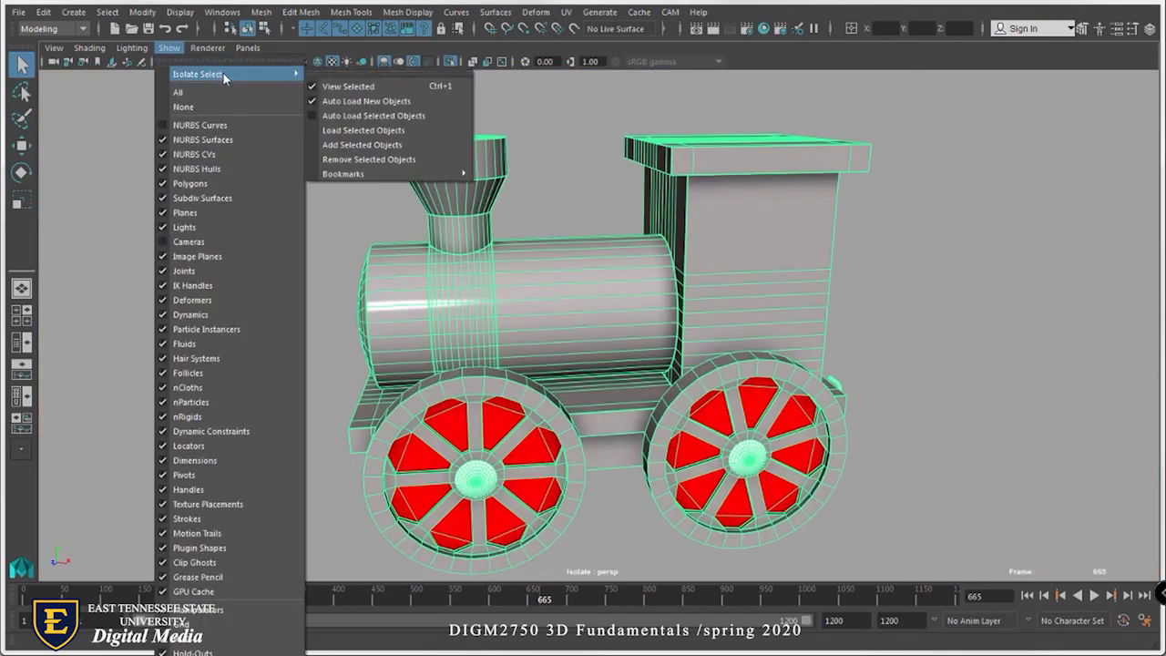
pyautogui.click(310, 87)
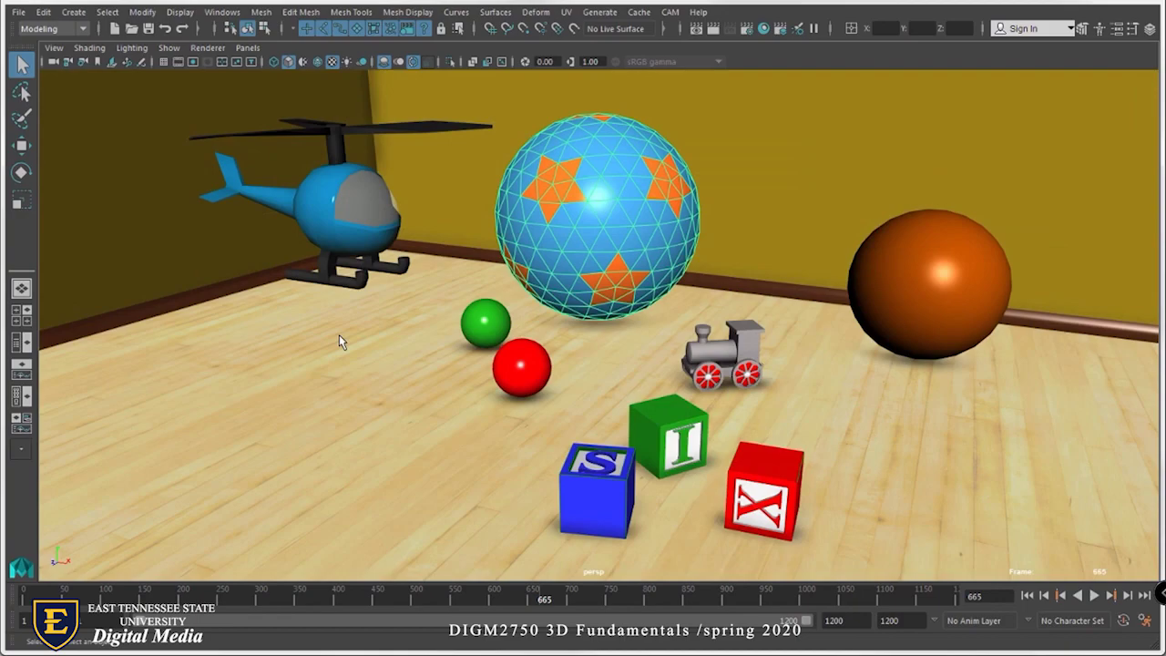
# Select every object in the scene and clear the whole selection
pyautogui.click(108, 13)
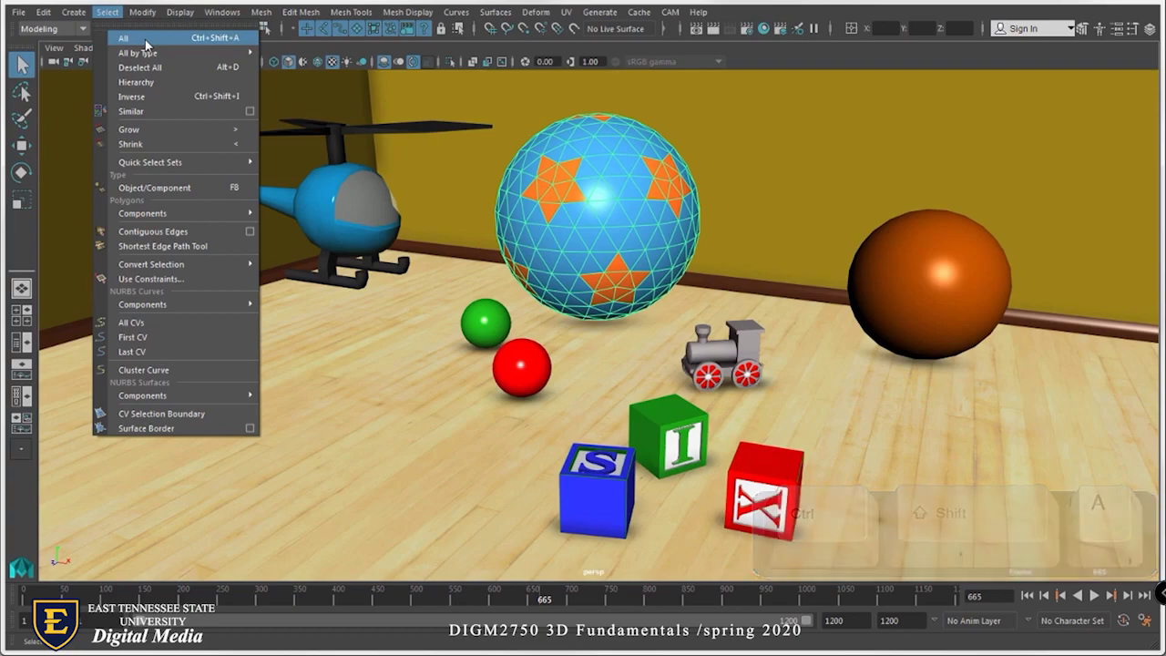
pyautogui.click(144, 40)
pyautogui.click(109, 13)
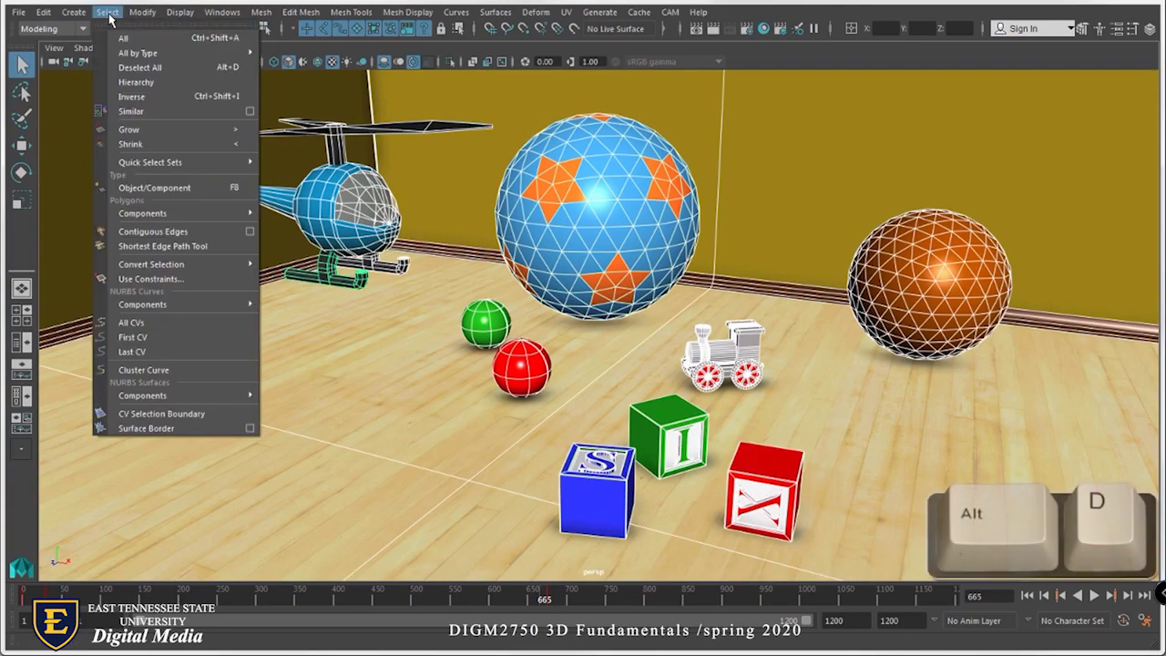
pyautogui.click(172, 66)
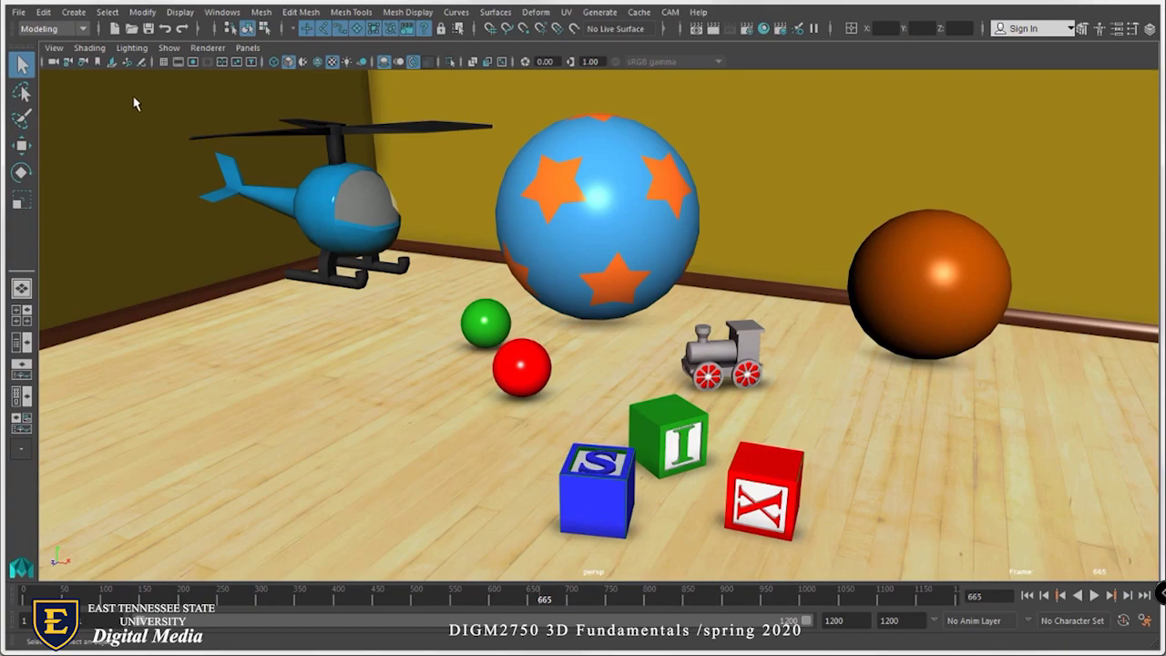
# Select all NURBS surfaces in the scene by object type
pyautogui.click(108, 12)
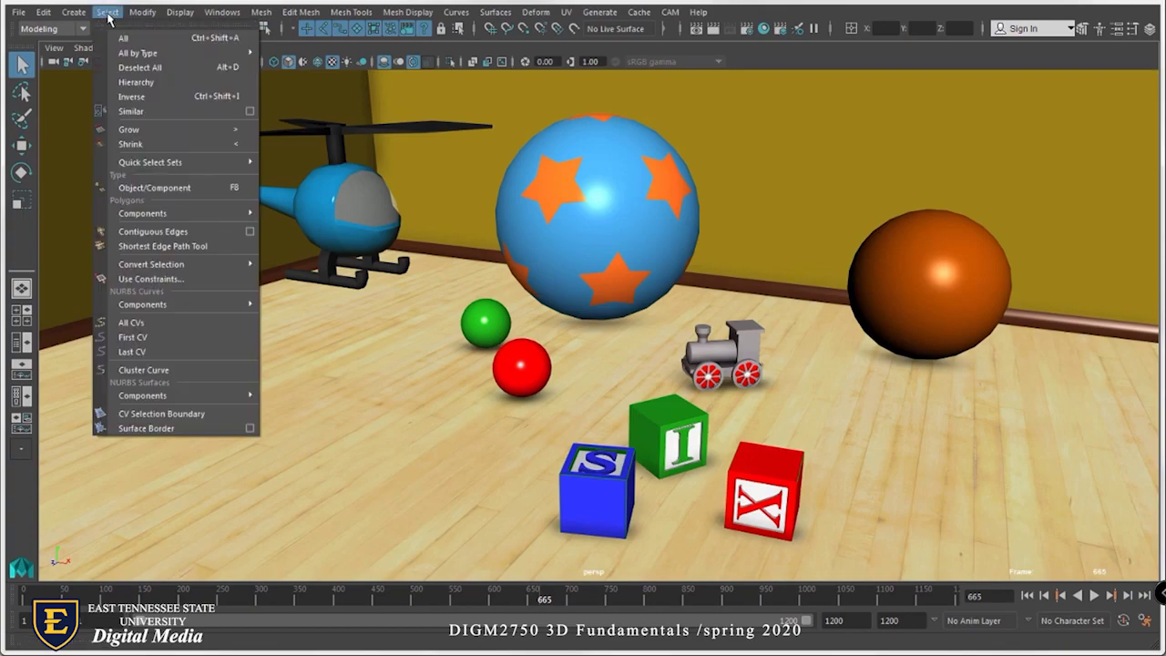
pyautogui.moveTo(192, 58)
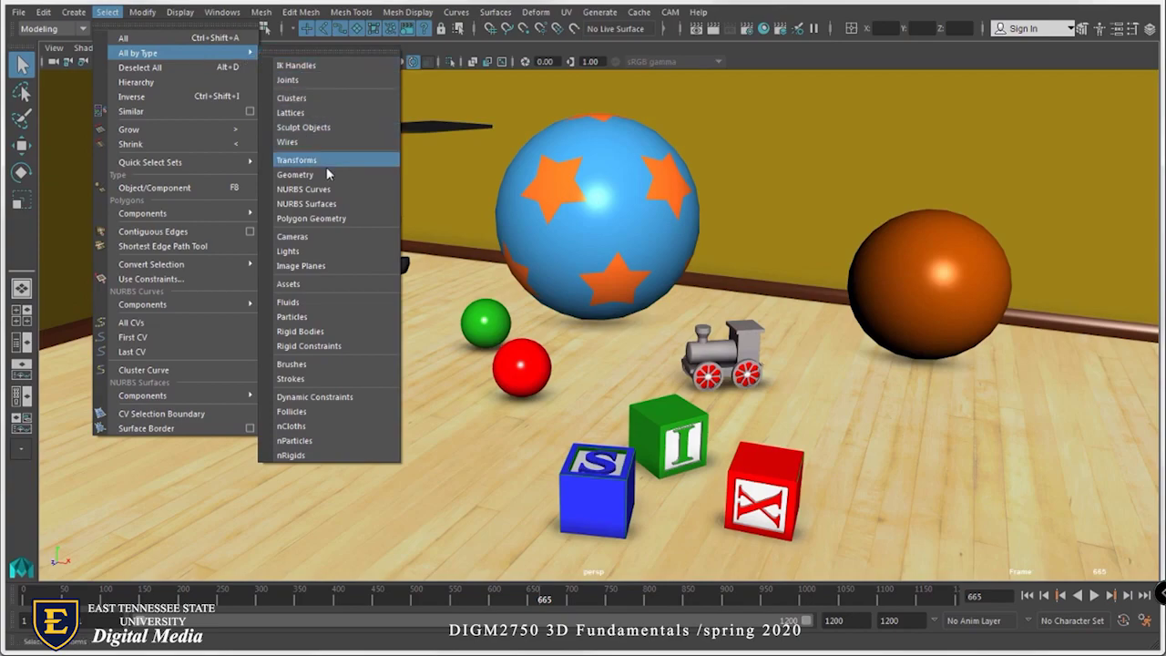
pyautogui.click(351, 202)
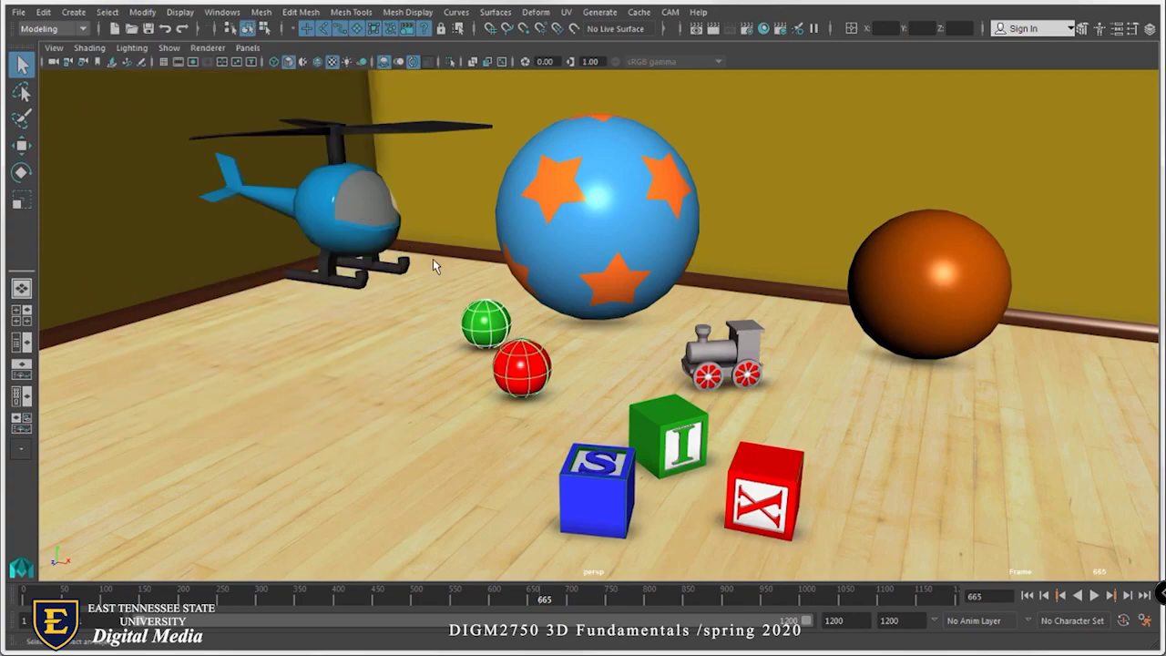
pyautogui.click(521, 381)
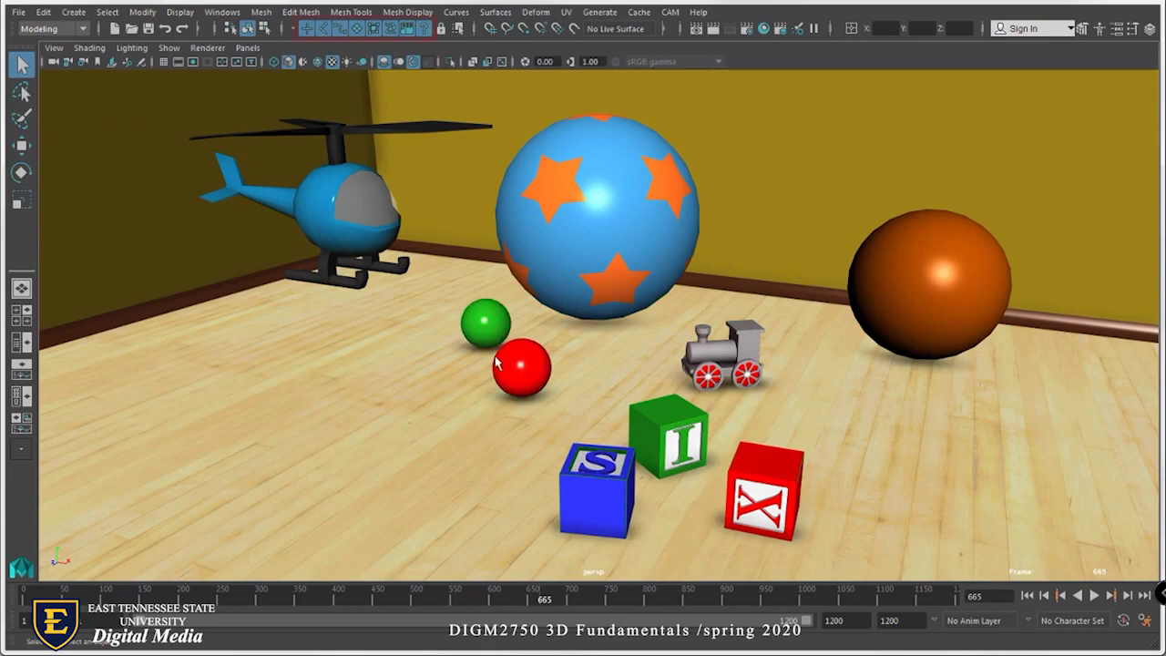
# Test selecting the small red ball with NURBS surfaces disabled in the surface selection mask, and re-enable NURBS surfaces
pyautogui.rightClick(359, 34)
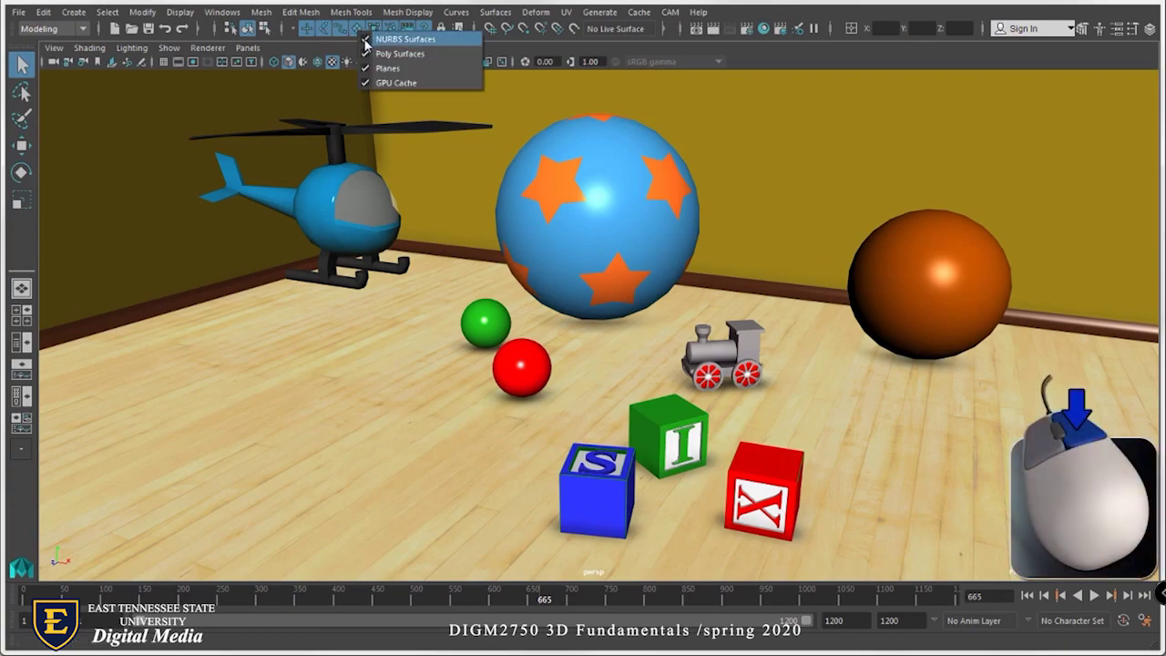
pyautogui.click(367, 40)
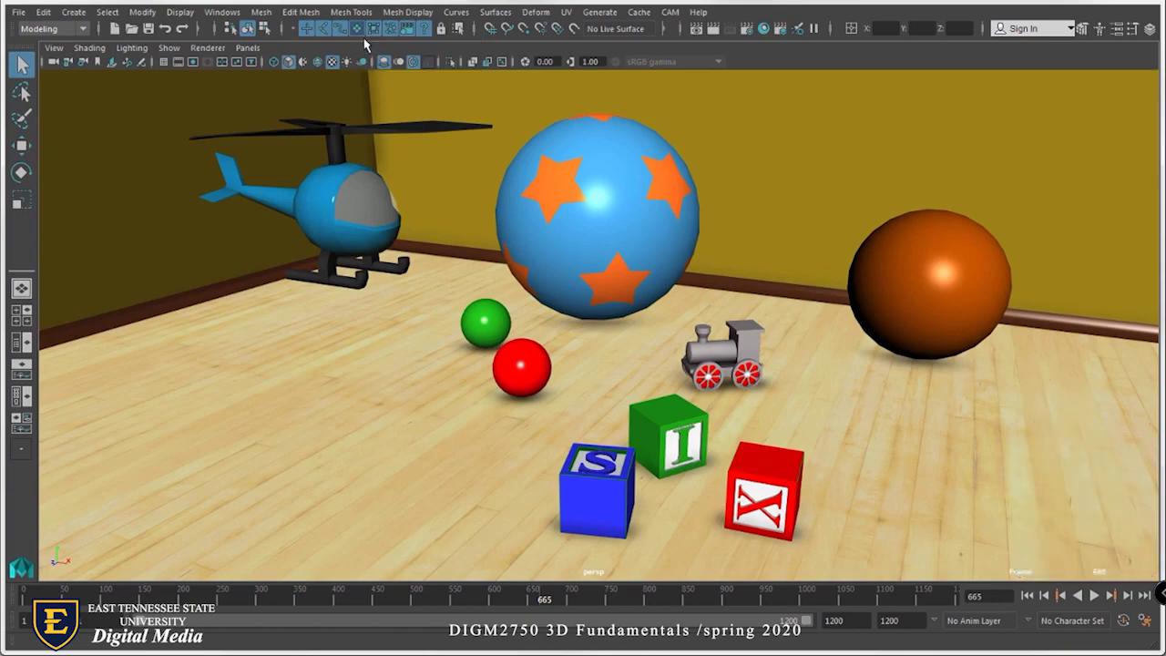
pyautogui.click(522, 367)
pyautogui.click(361, 37)
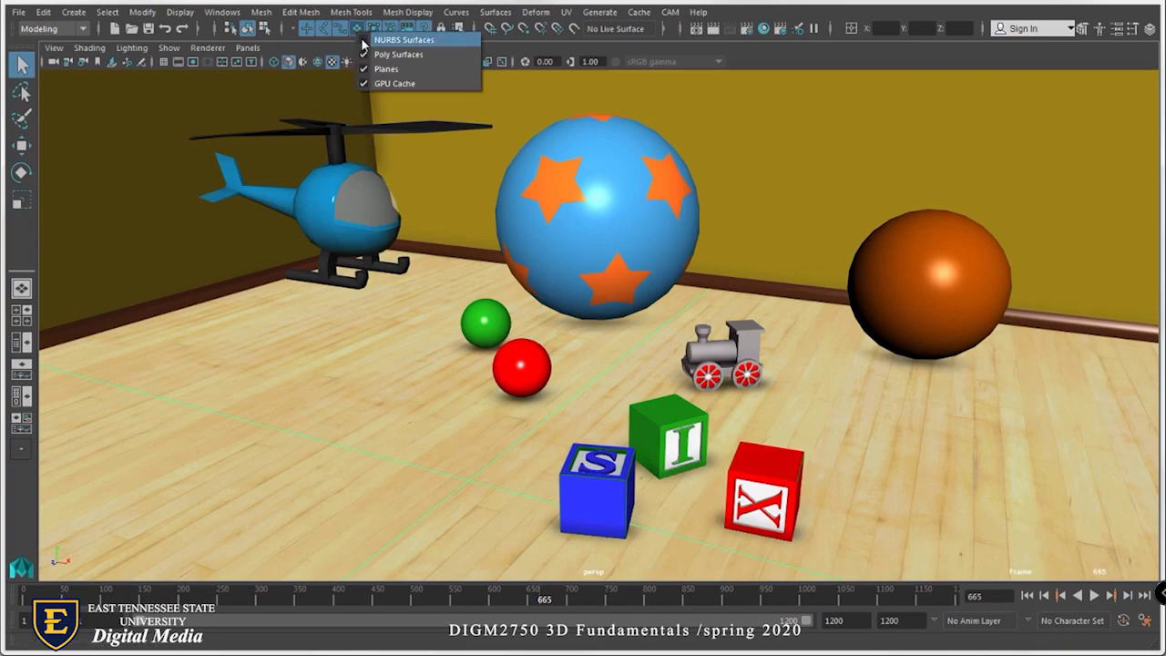
pyautogui.click(408, 39)
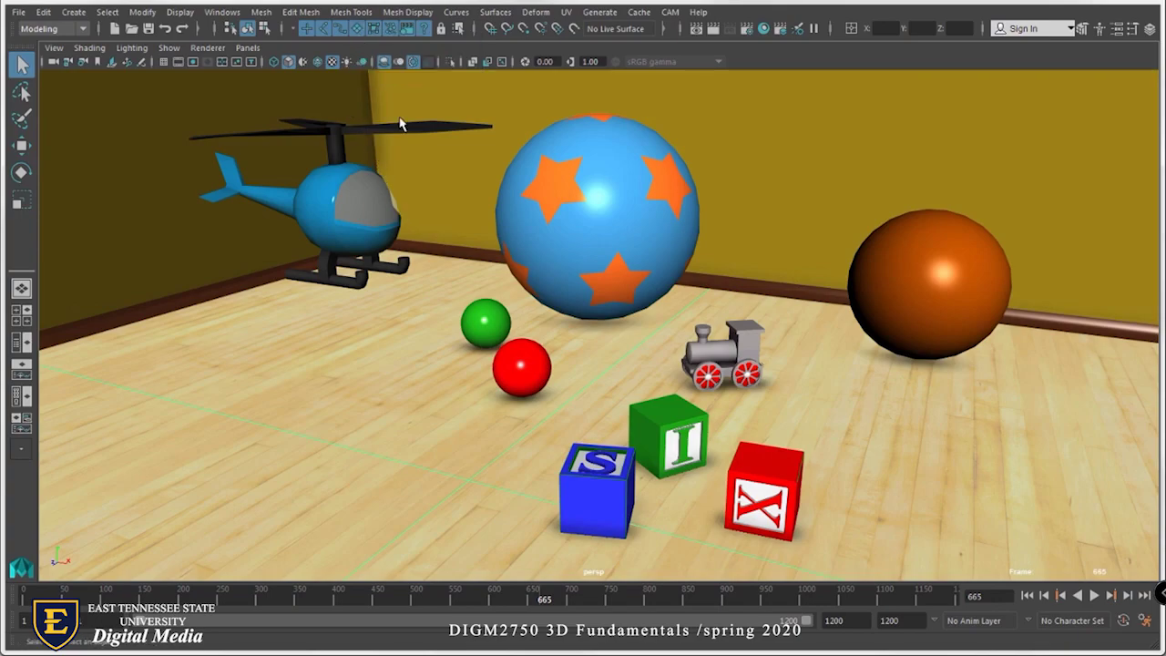
# Select the hidden landing_pad in the Outliner, show and frame it in the perspective view, and hide it again
pyautogui.click(25, 344)
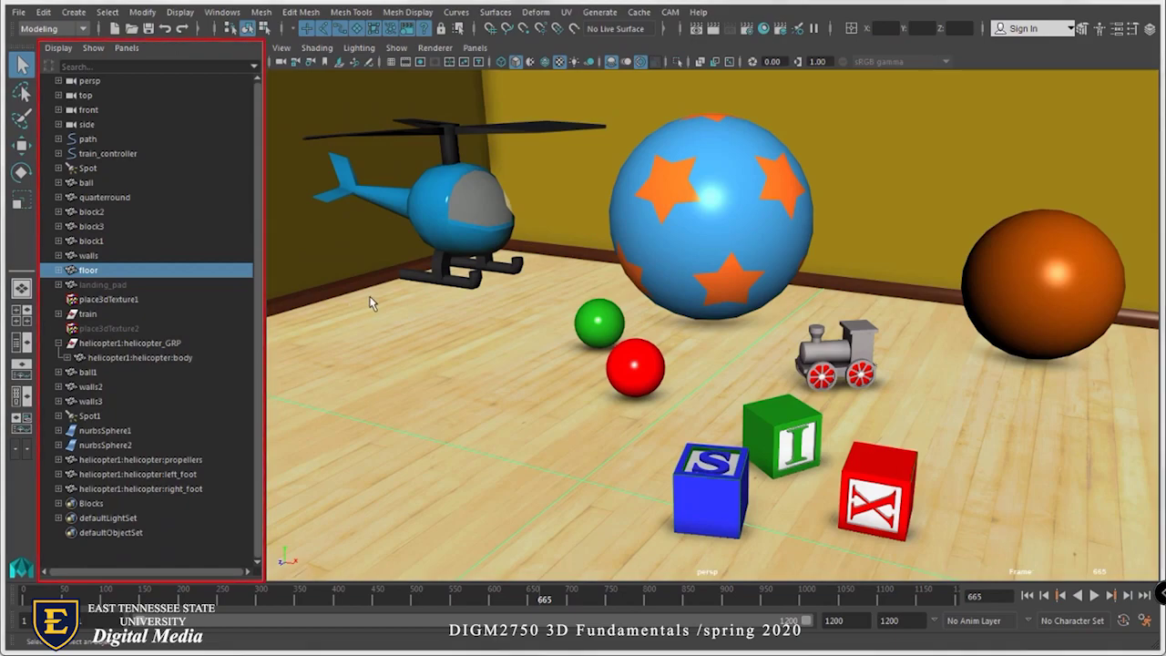
pyautogui.click(102, 285)
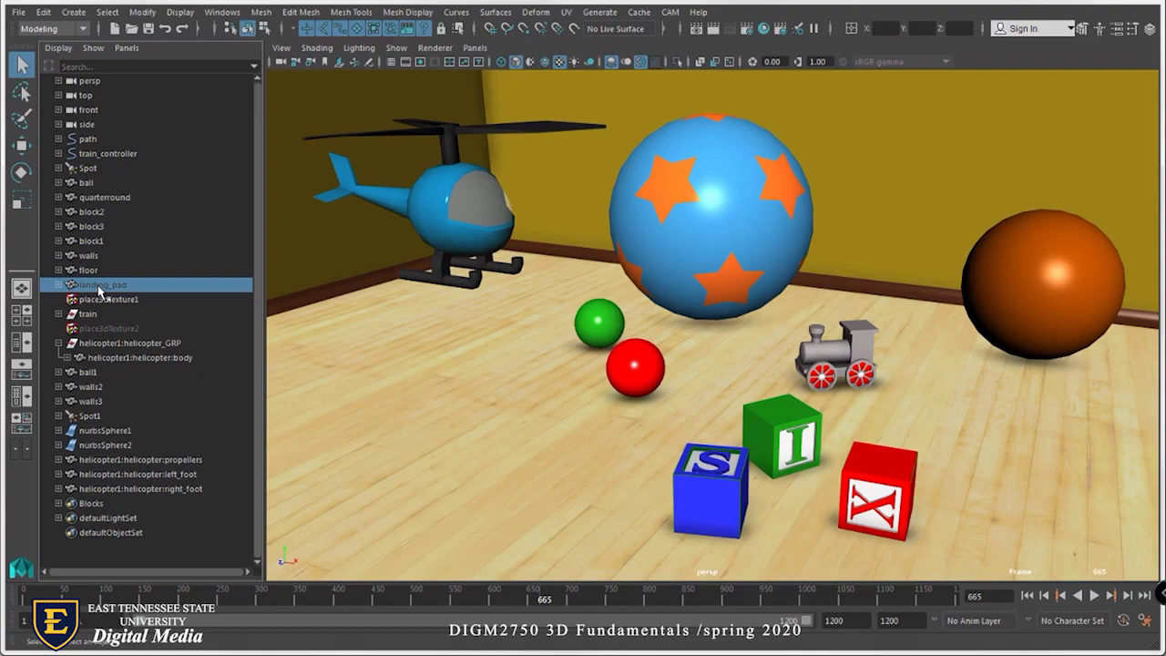
pyautogui.hotkey('shift', 'h')
pyautogui.press('f')
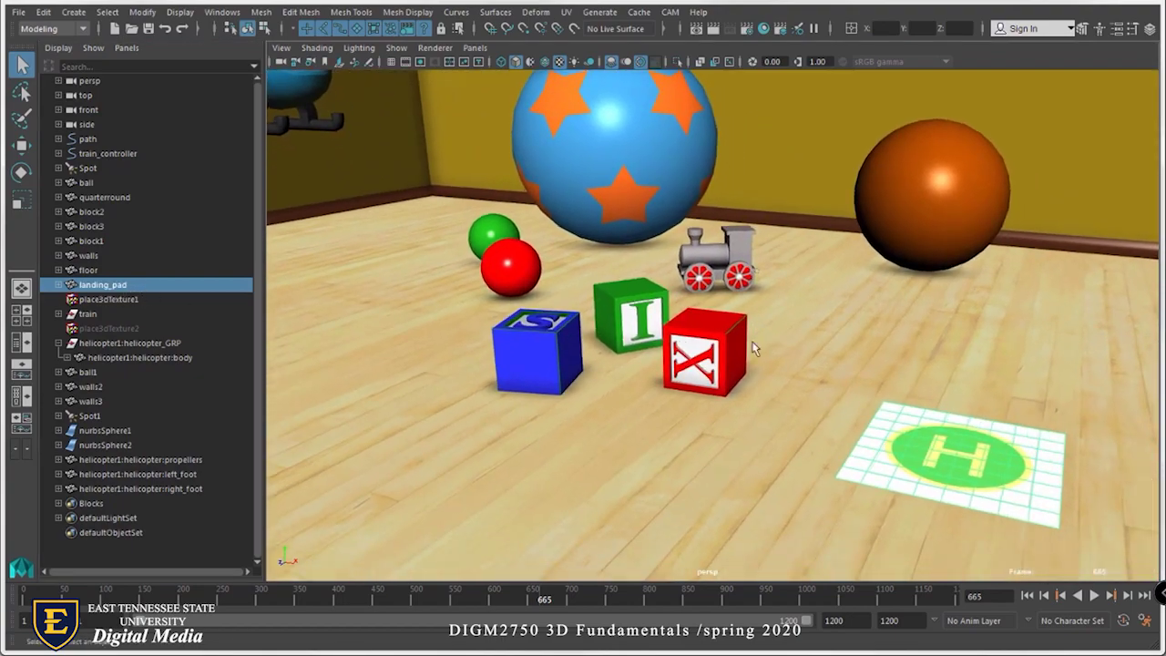
pyautogui.hotkey('ctrl', 'h')
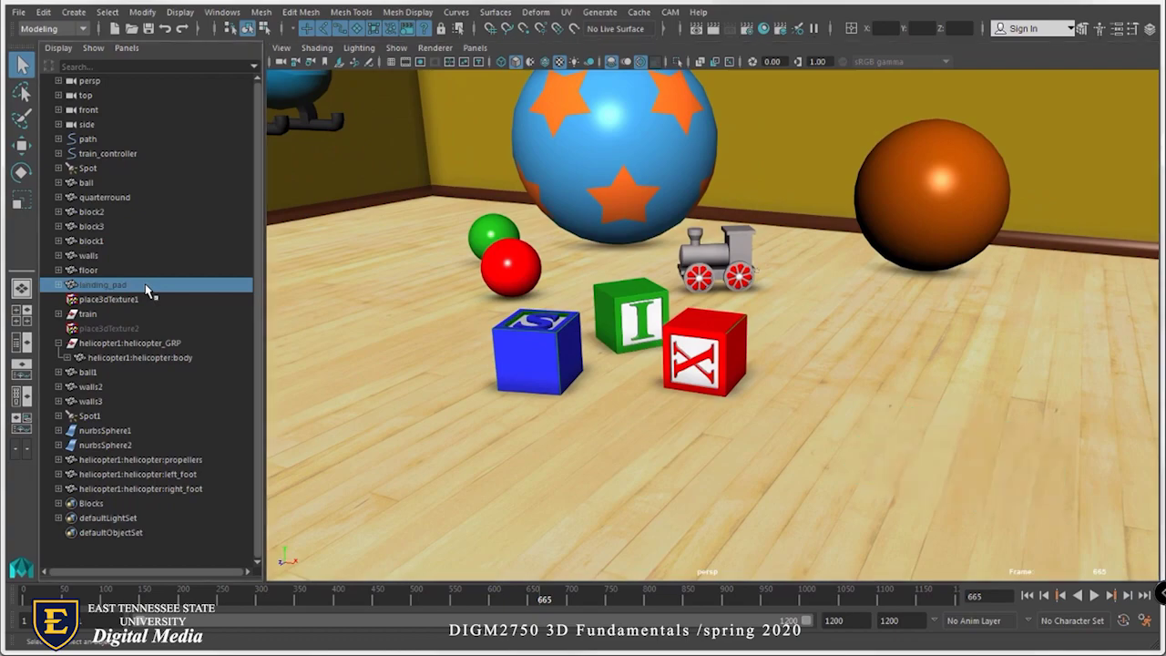
# Keep the viewport's Show options open as a floating list and turn off Selection Highlighting with the red block selected
pyautogui.click(396, 49)
pyautogui.click(401, 62)
pyautogui.moveTo(419, 41); pyautogui.dragTo(317, 2)
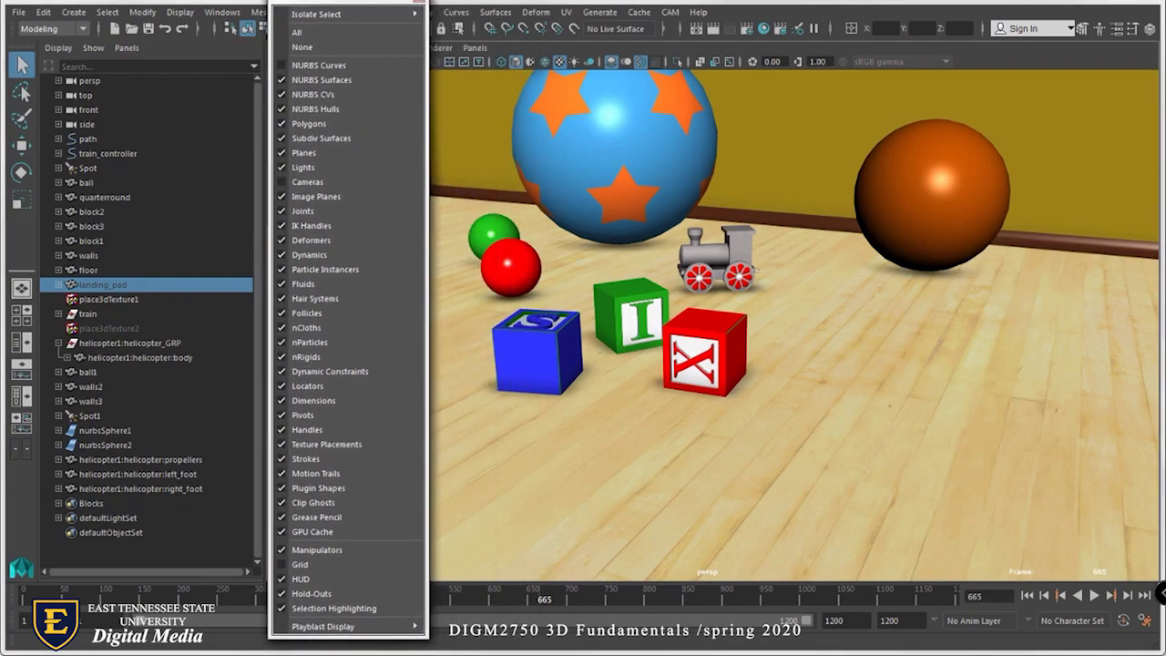
pyautogui.click(713, 346)
pyautogui.click(282, 608)
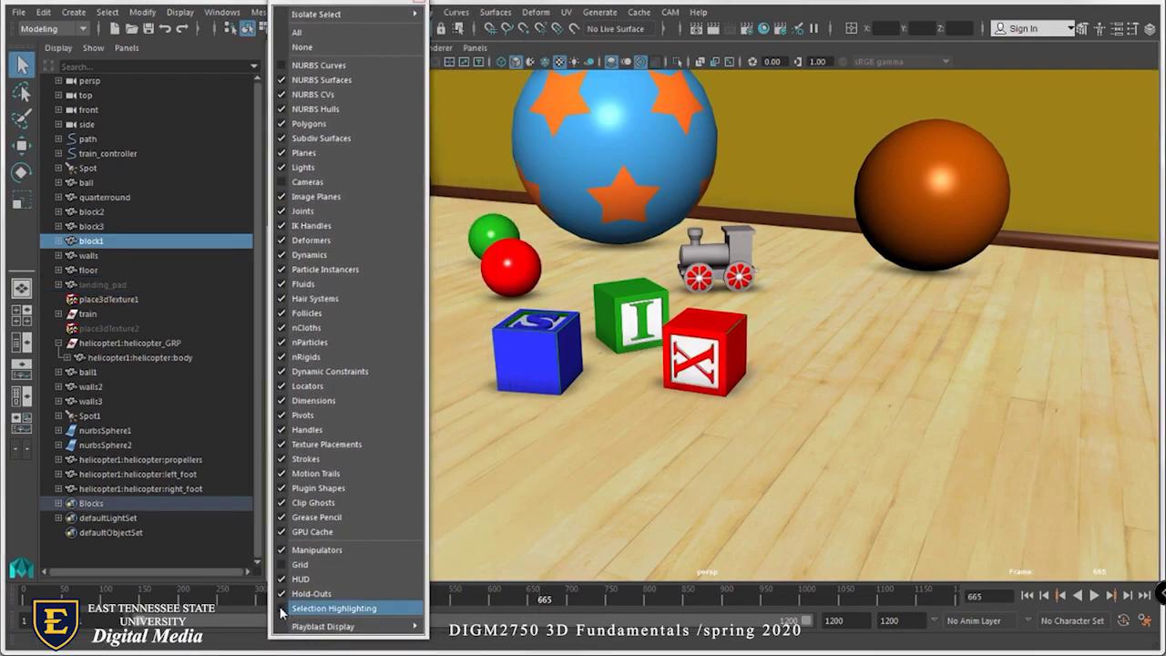
# Select the blocks, walls and ball one after another in the Outliner, and turn Selection Highlighting back on
pyautogui.click(93, 211)
pyautogui.click(94, 226)
pyautogui.click(95, 240)
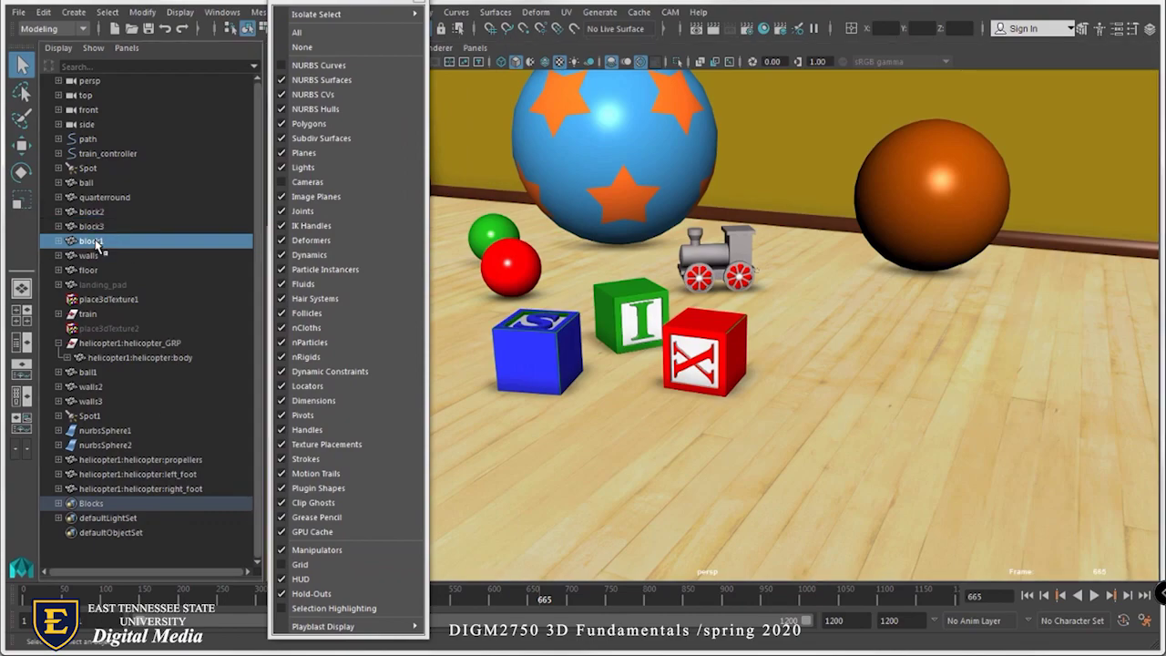
pyautogui.click(94, 256)
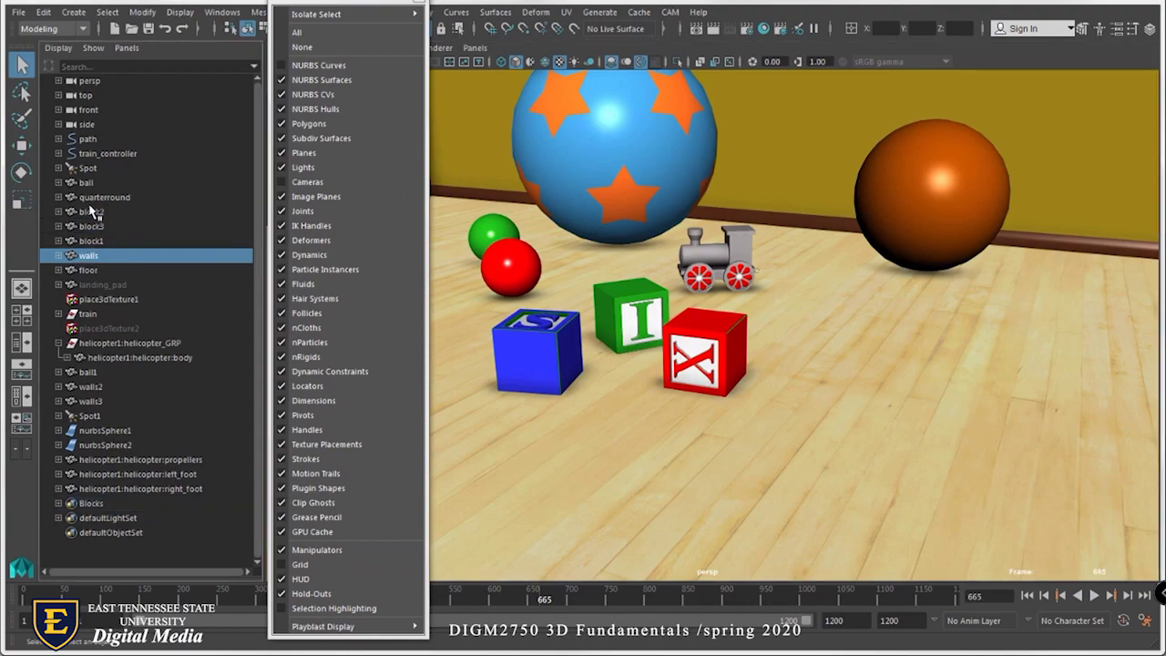
pyautogui.click(93, 212)
pyautogui.click(86, 183)
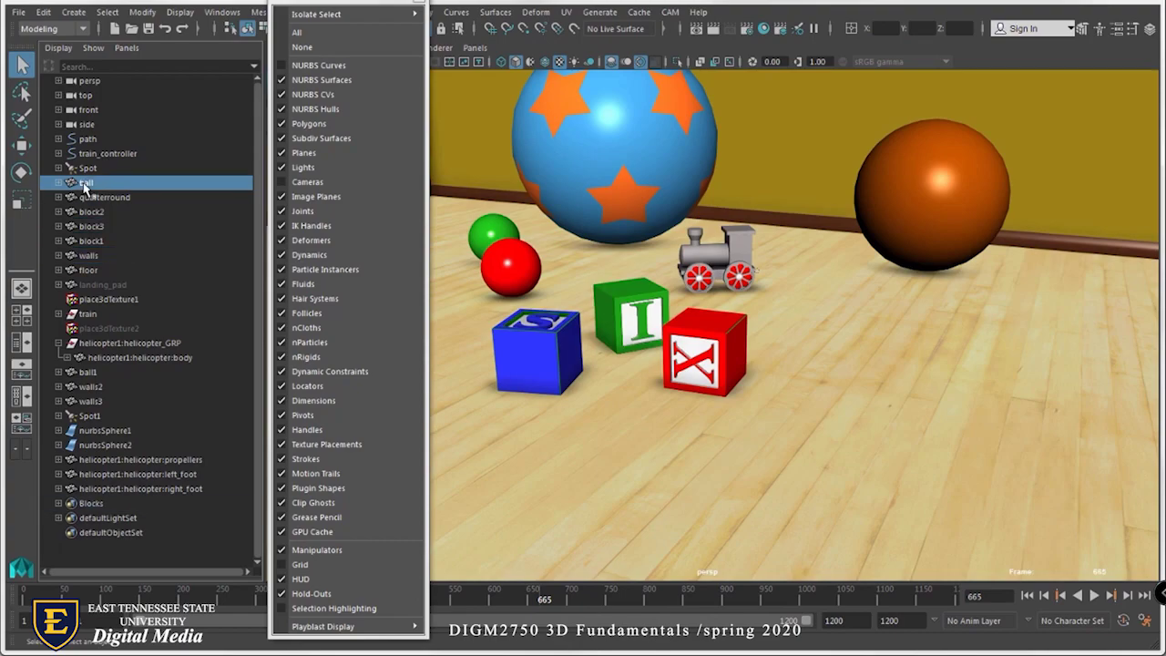
pyautogui.click(282, 612)
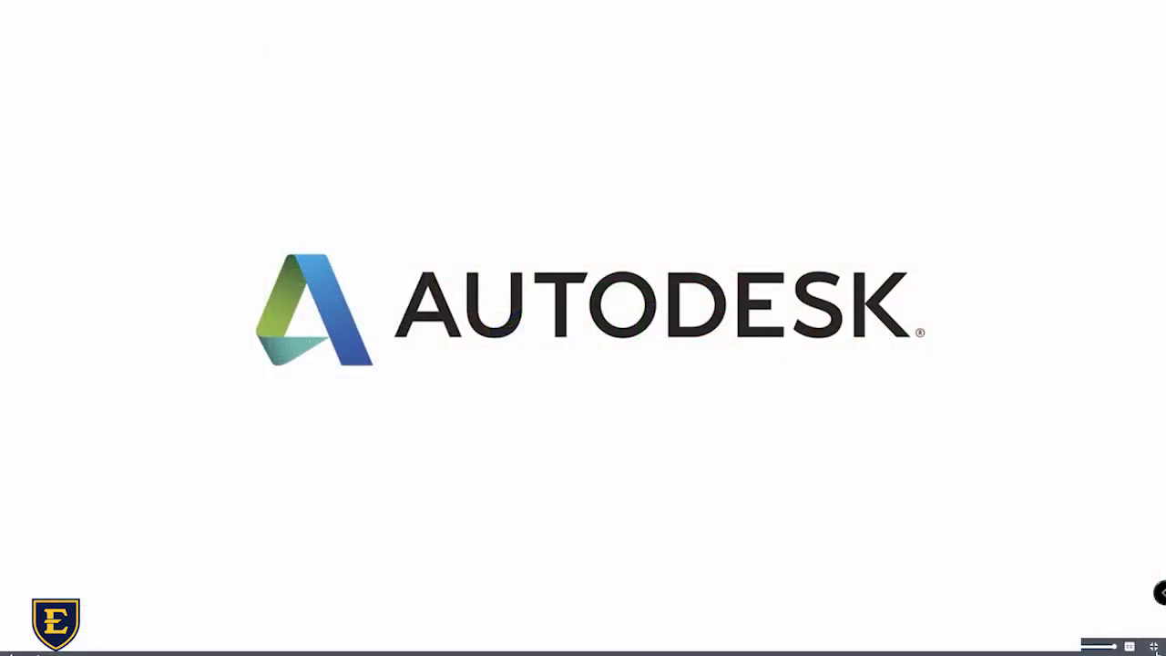
# Leave the full-screen help video and dismiss the help page and the Select Tool help window
pyautogui.click(1130, 647)
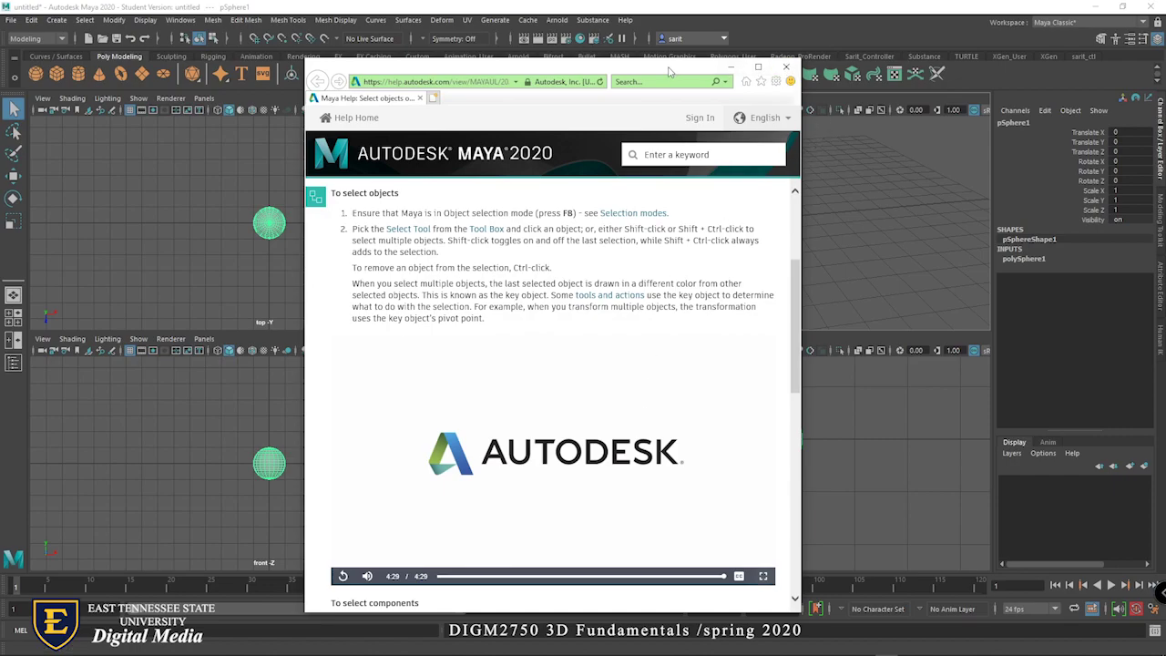
pyautogui.click(729, 67)
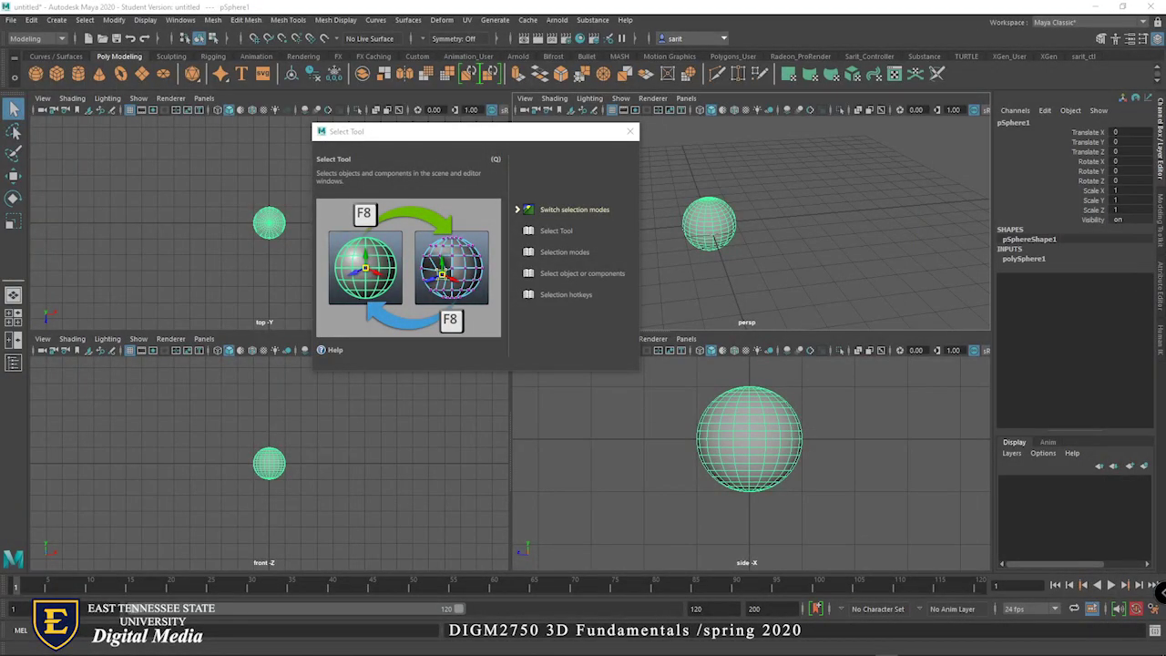
pyautogui.click(629, 131)
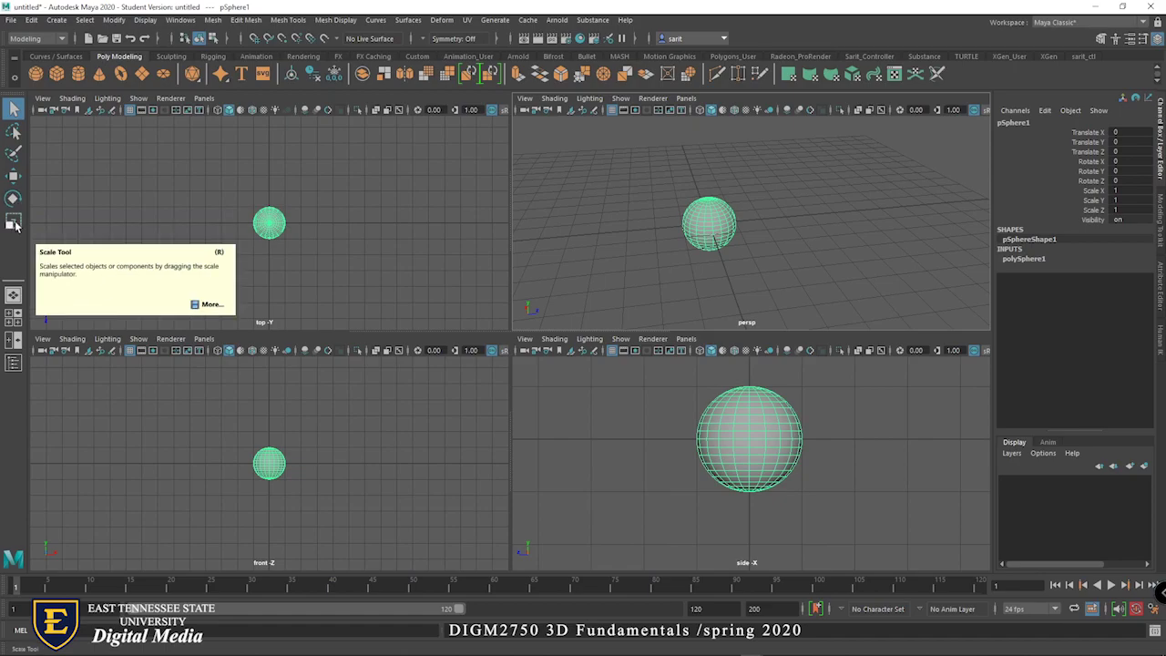
# Try the Lasso Tool, and switch to the Move Tool to show the manipulator on the selected sphere
pyautogui.click(14, 133)
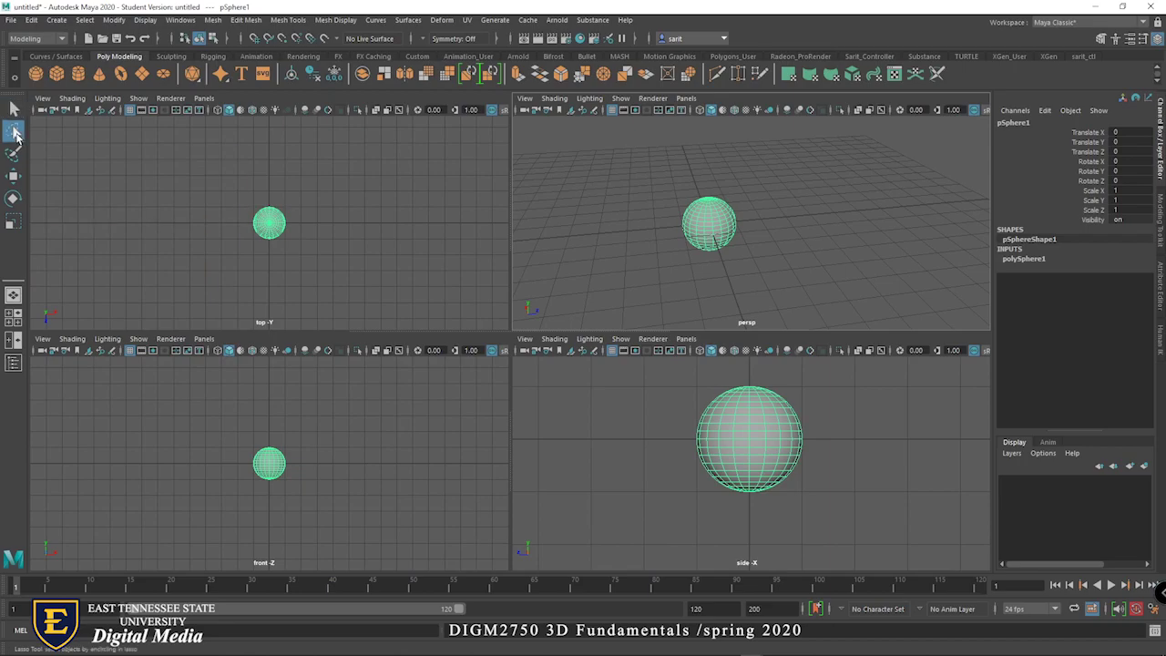
pyautogui.click(13, 178)
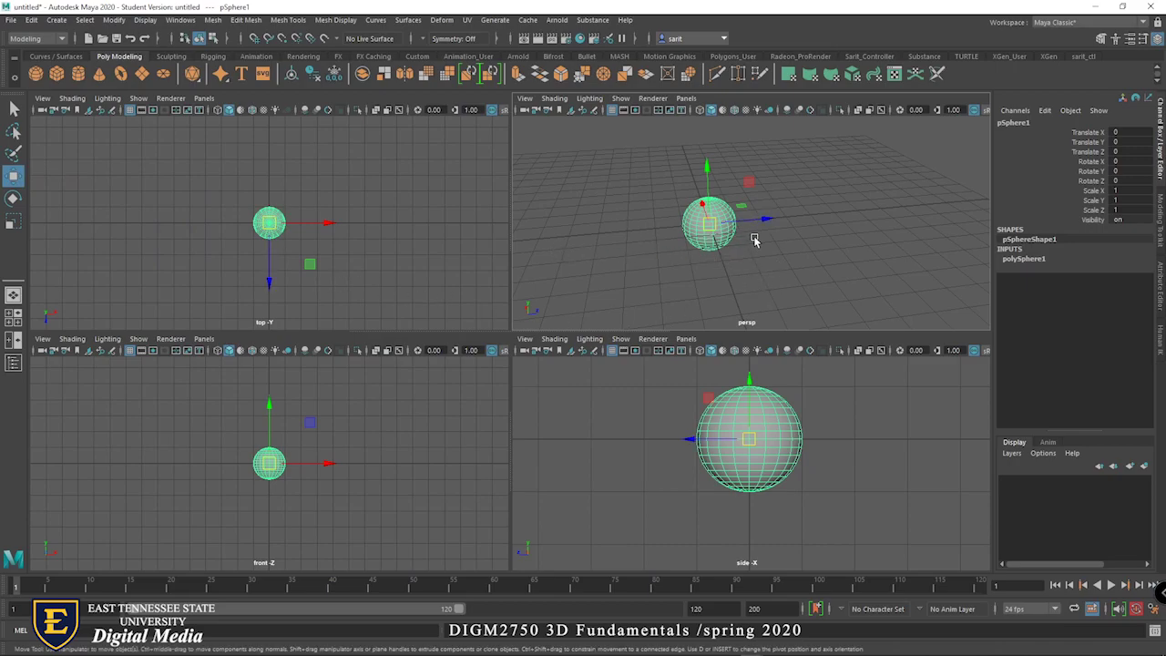
pyautogui.keyDown('alt'); pyautogui.moveTo(752, 250); pyautogui.dragTo(781, 252); pyautogui.keyUp('alt')
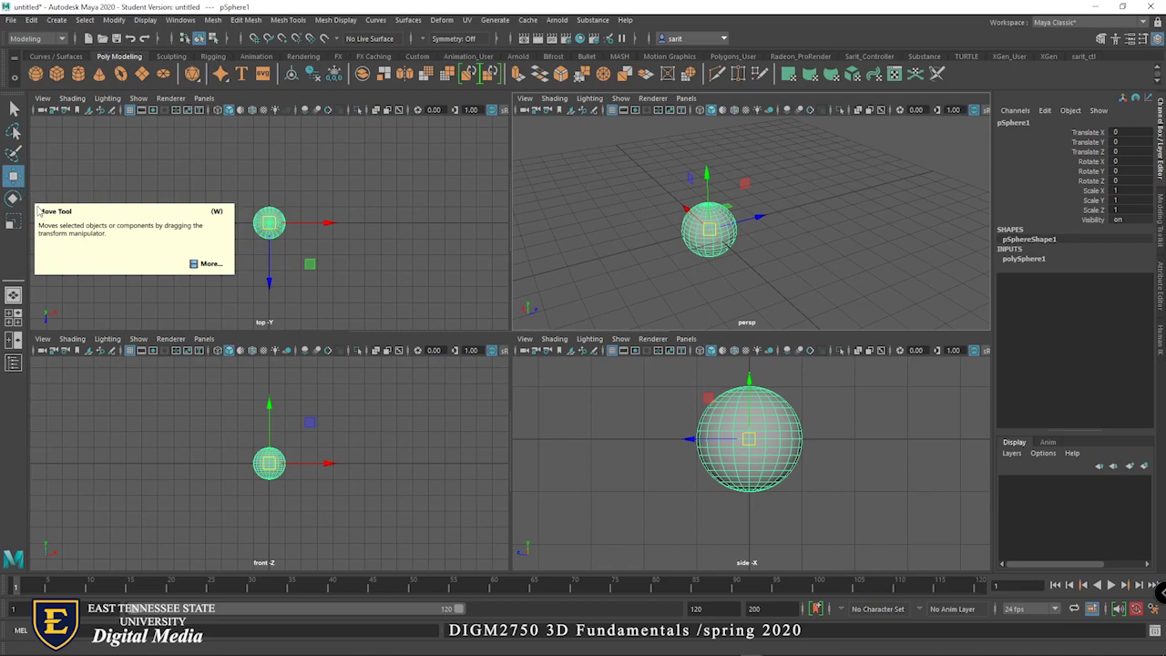
# Bring up the extended Move Tool help and play its Move objects and Move components clips
pyautogui.click(212, 265)
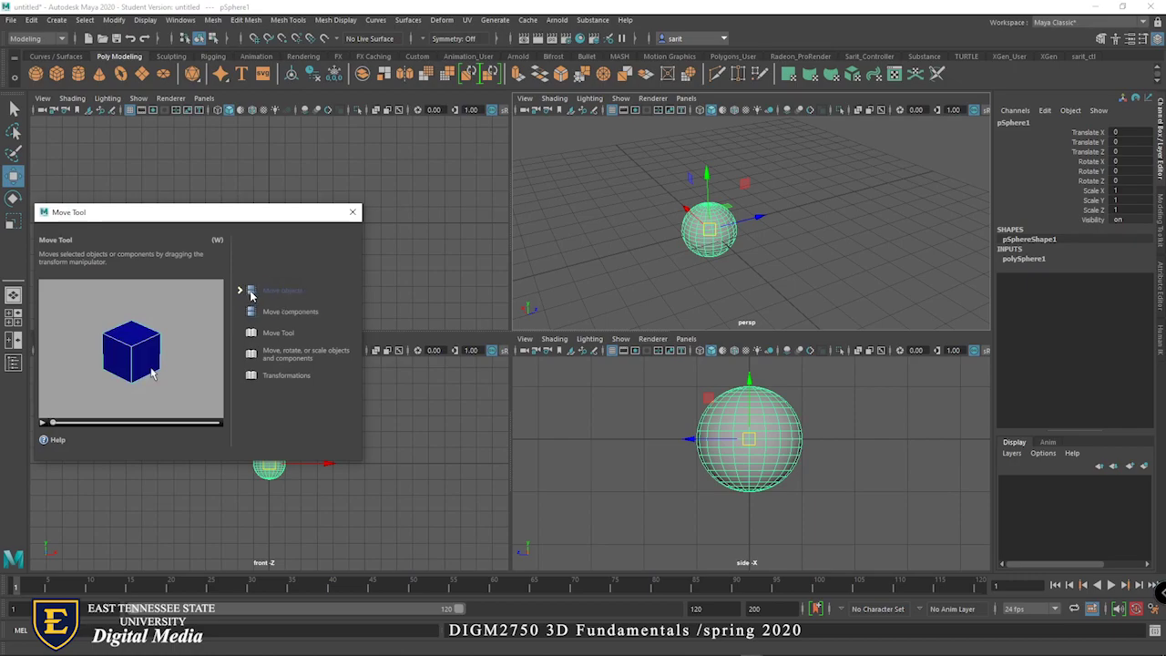
pyautogui.moveTo(166, 219); pyautogui.dragTo(626, 174)
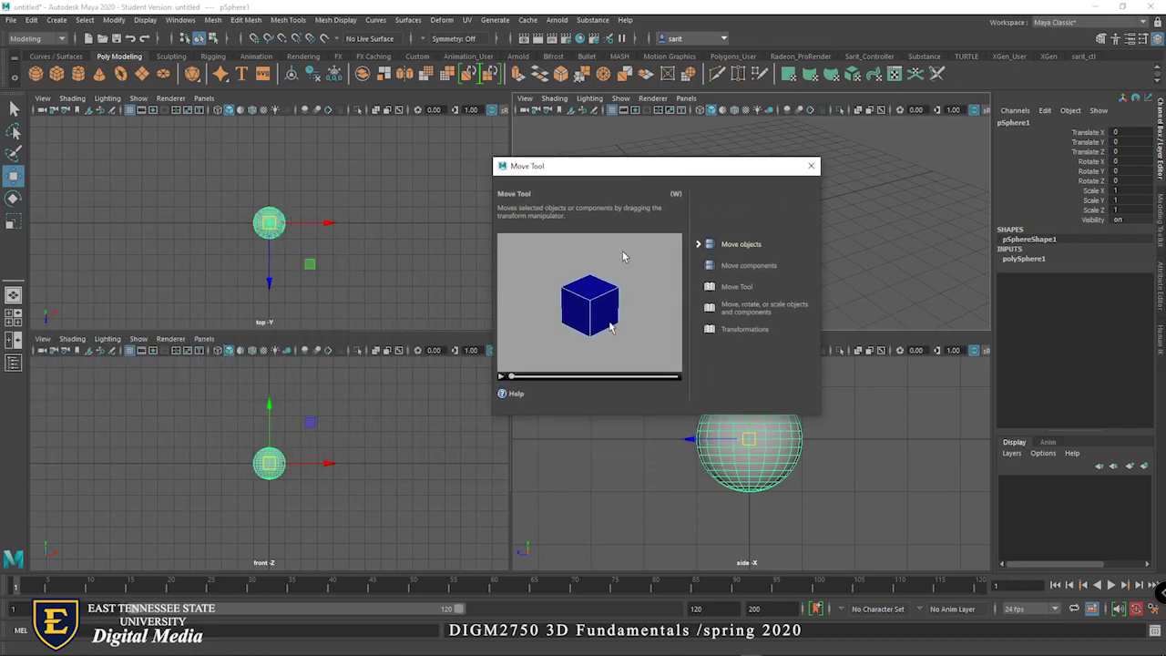
pyautogui.click(500, 377)
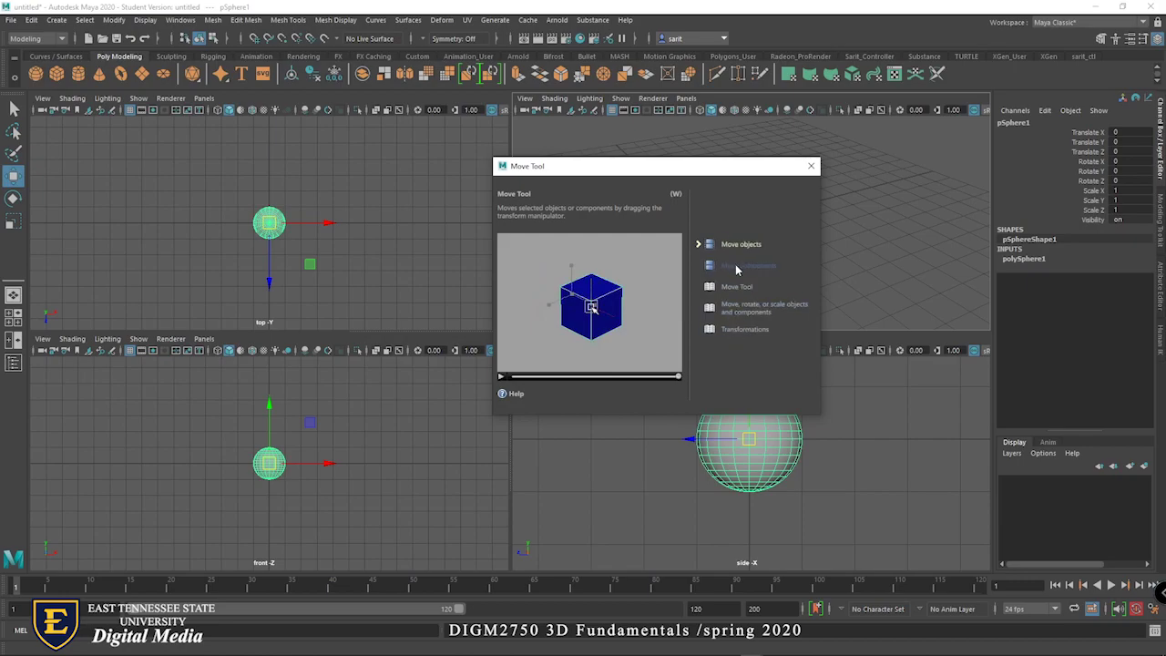
pyautogui.moveTo(735, 264)
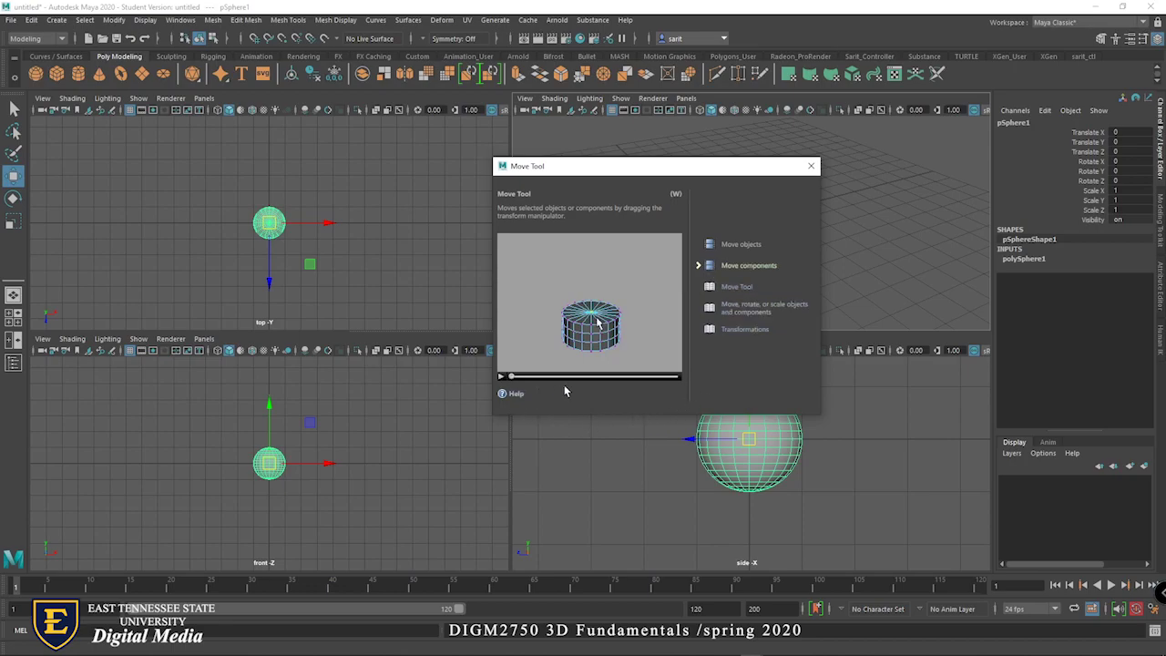
pyautogui.click(500, 376)
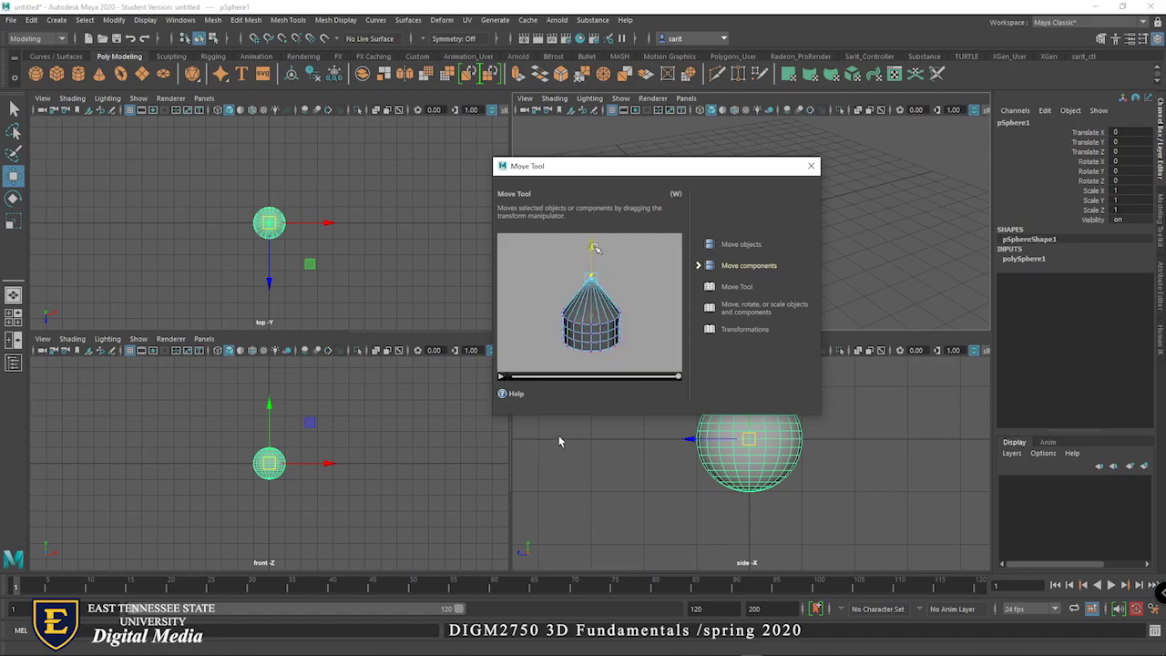
# Open the Move Tool documentation page and look through its axis orientation, custom axis and pivot settings
pyautogui.click(730, 289)
pyautogui.scroll(-3, 651, 392)
pyautogui.scroll(3, 547, 328)
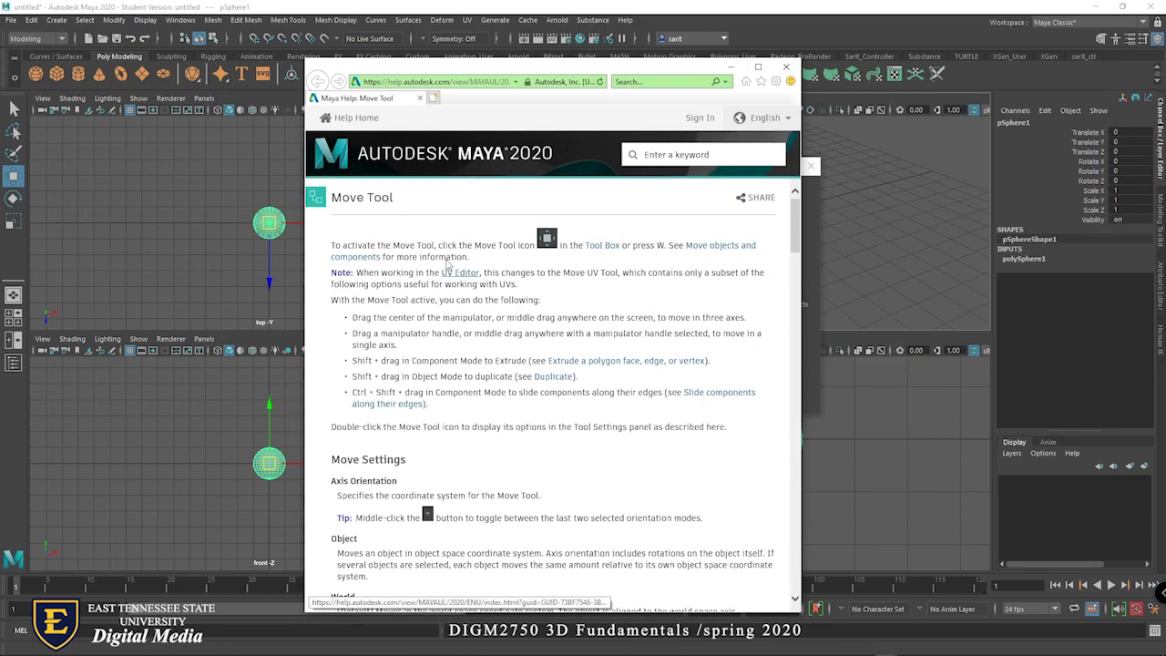
pyautogui.scroll(-5, 692, 327)
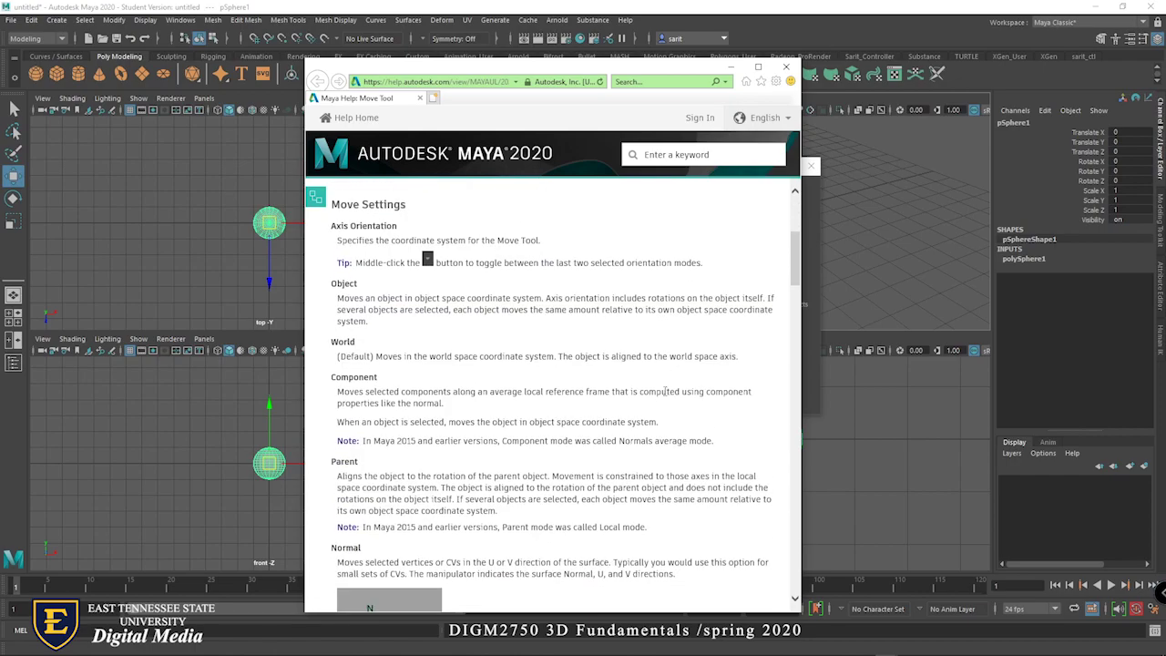
pyautogui.scroll(-8, 432, 338)
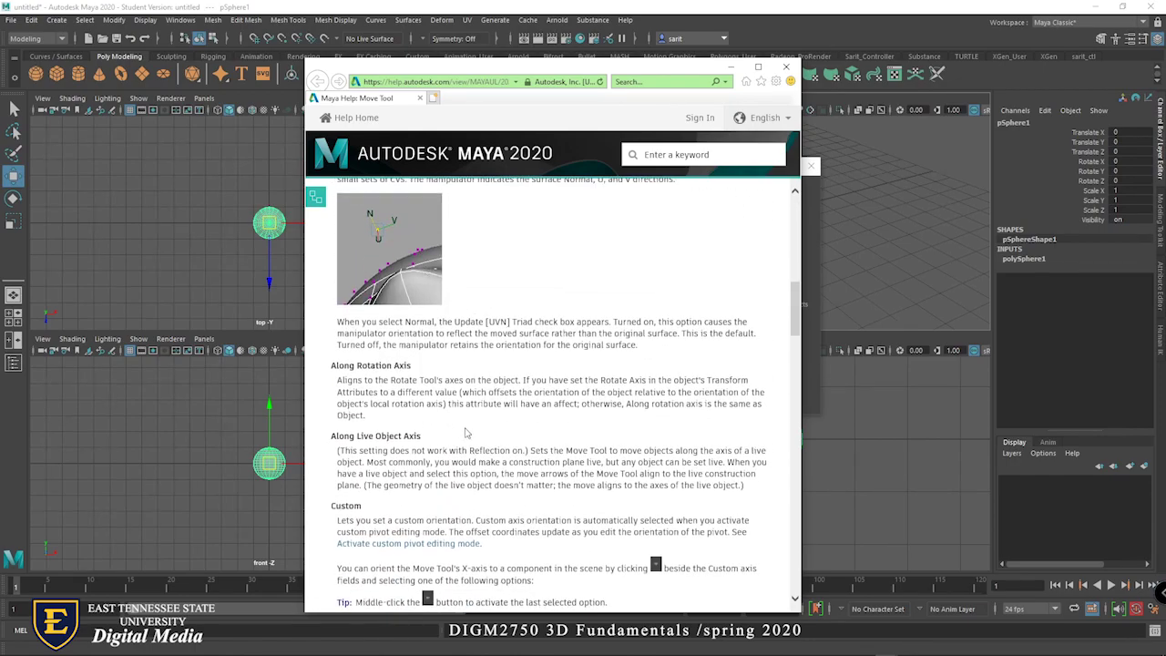
pyautogui.scroll(-6, 467, 433)
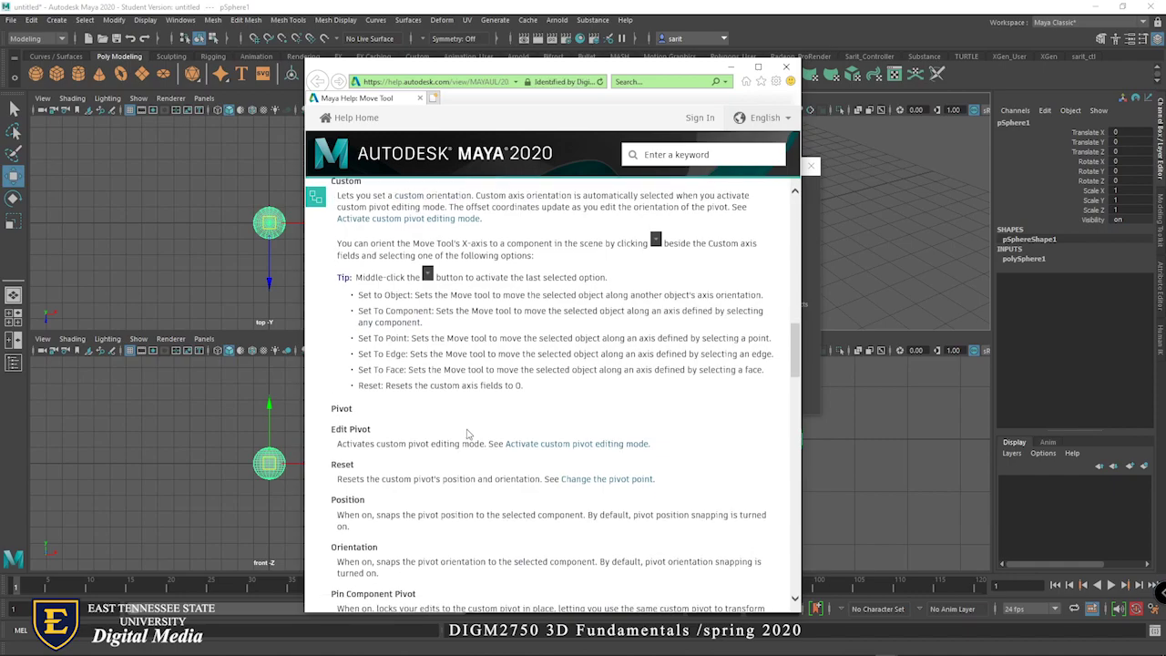
pyautogui.scroll(13, 467, 433)
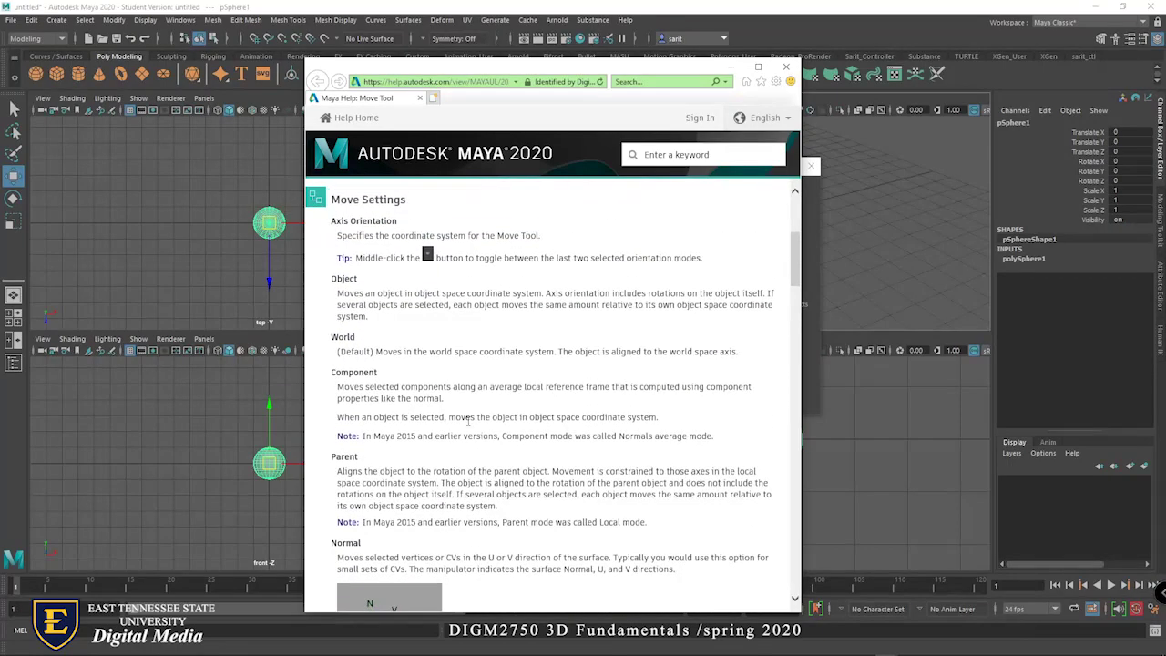
# Display the Move Tool's settings and undock them as a floating Tool Settings window
pyautogui.doubleClick(14, 180)
pyautogui.moveTo(152, 115); pyautogui.dragTo(373, 91)
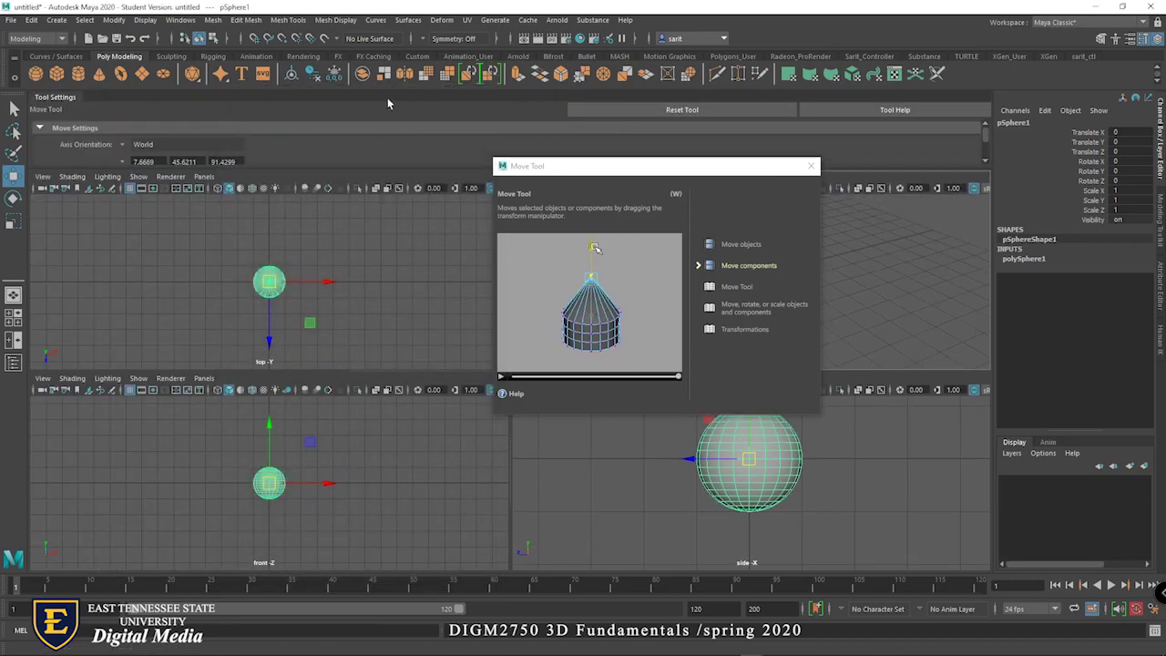
pyautogui.moveTo(56, 97); pyautogui.dragTo(107, 135)
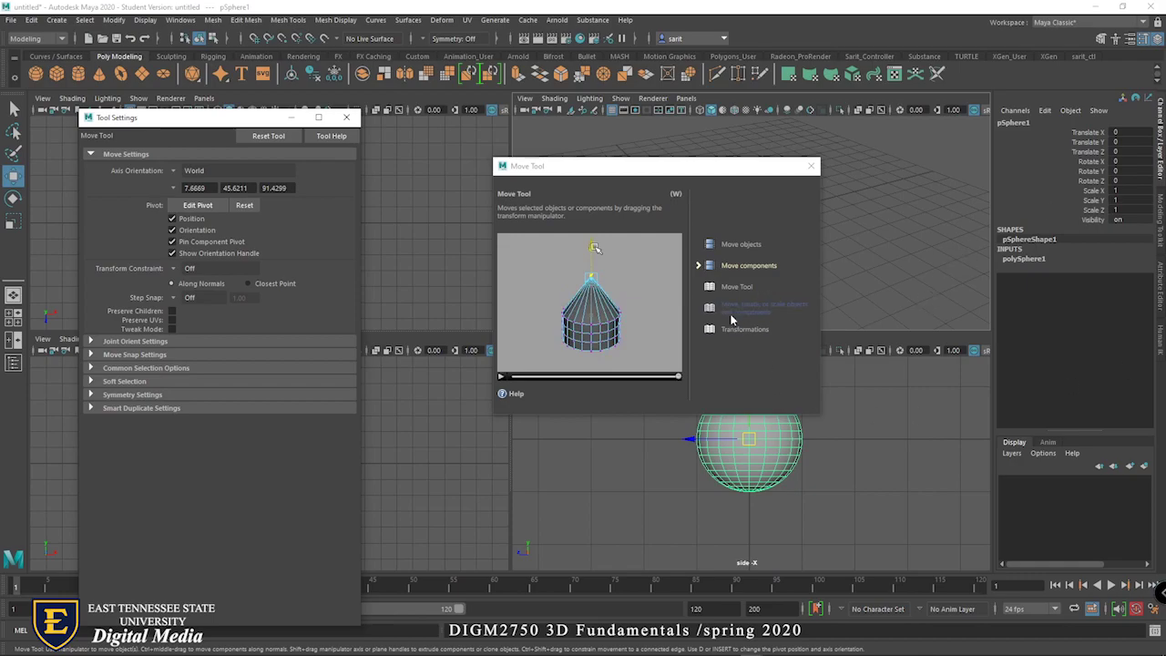
# Reopen the Move Tool documentation from the help window and review the axis orientation descriptions
pyautogui.click(742, 266)
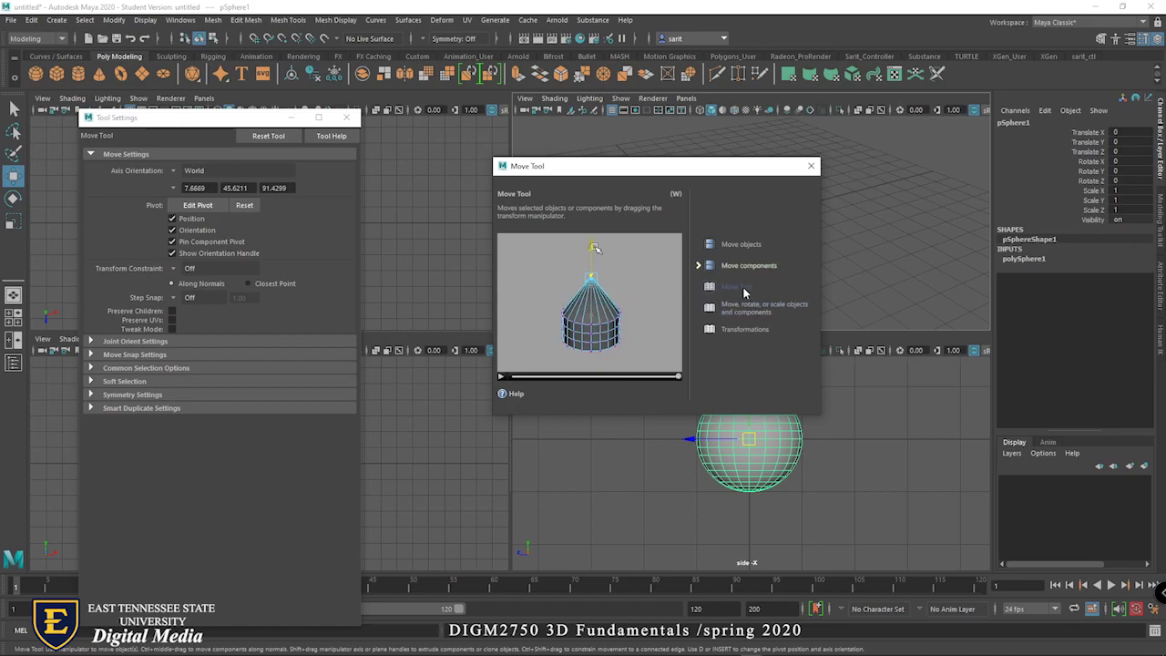
pyautogui.click(739, 287)
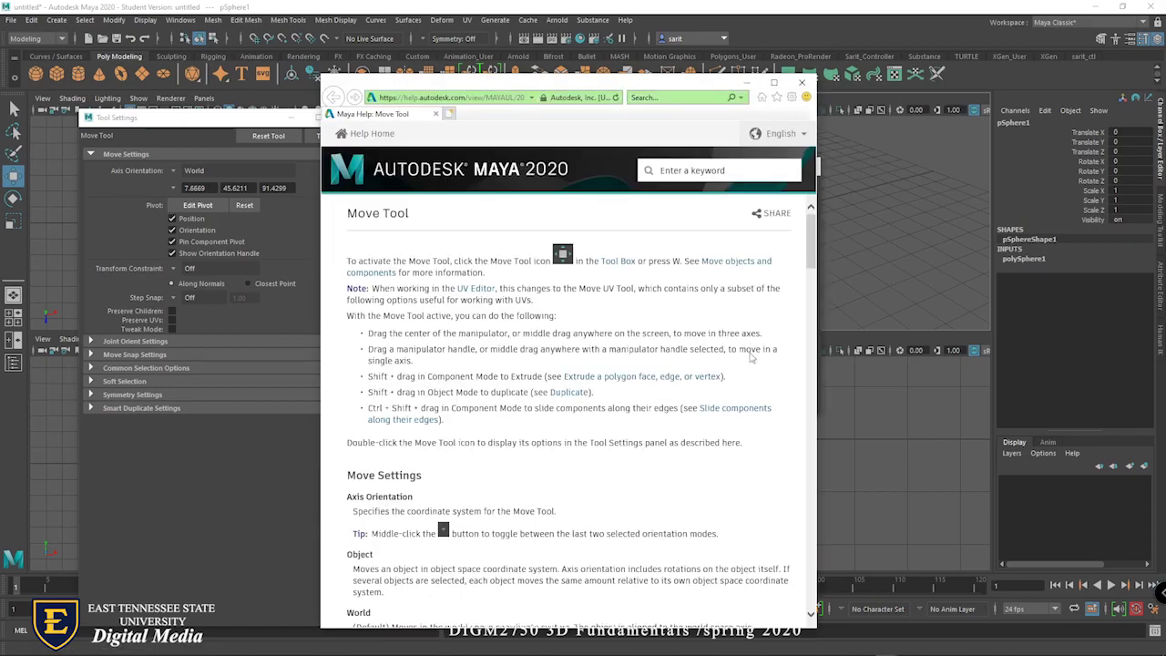
pyautogui.scroll(-10, 439, 315)
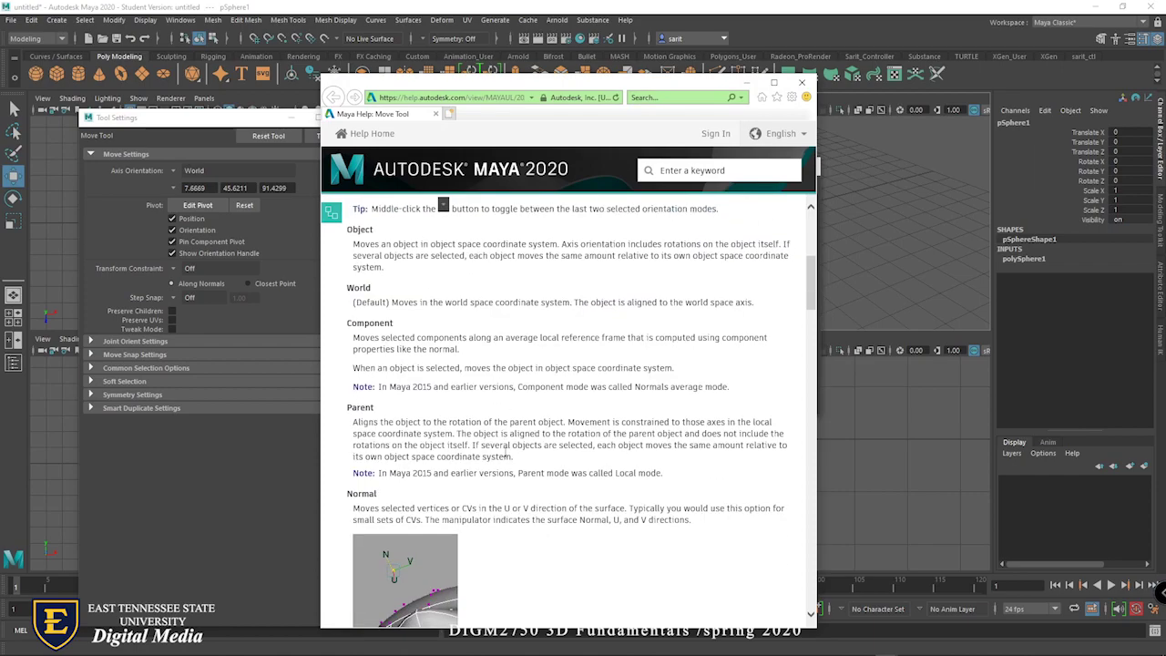
# Look through the remaining Move Tool documentation on pivots, transform constraints and step snap, and close both help windows
pyautogui.scroll(-10, 506, 460)
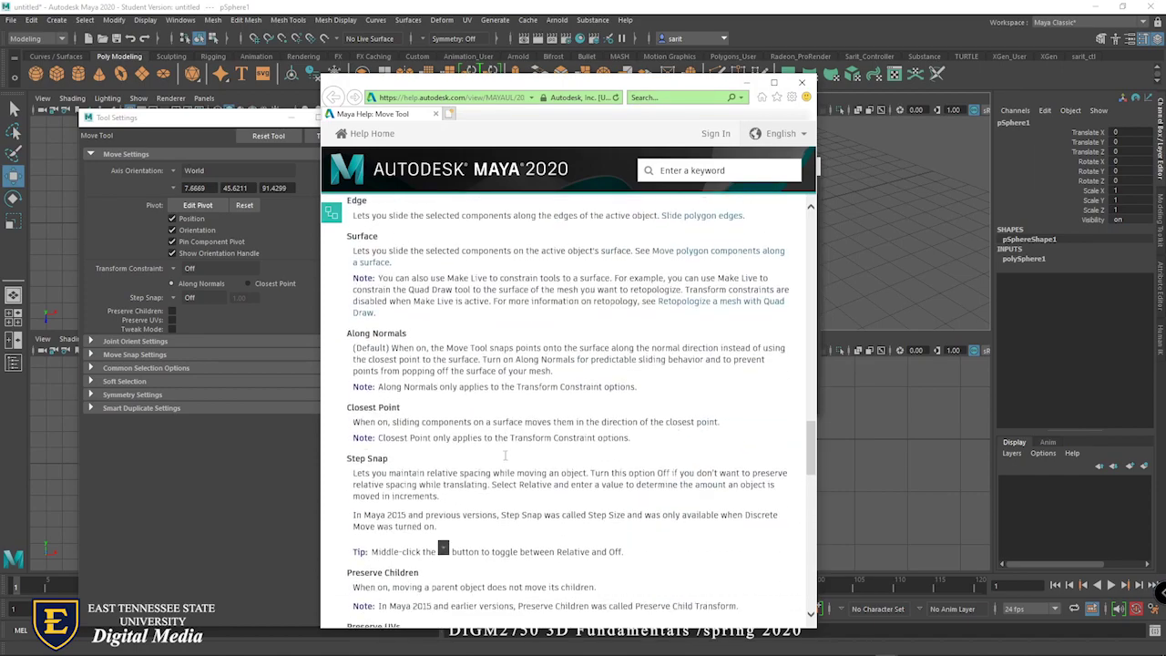
pyautogui.moveTo(471, 89); pyautogui.dragTo(703, 93)
pyautogui.scroll(3, 631, 356)
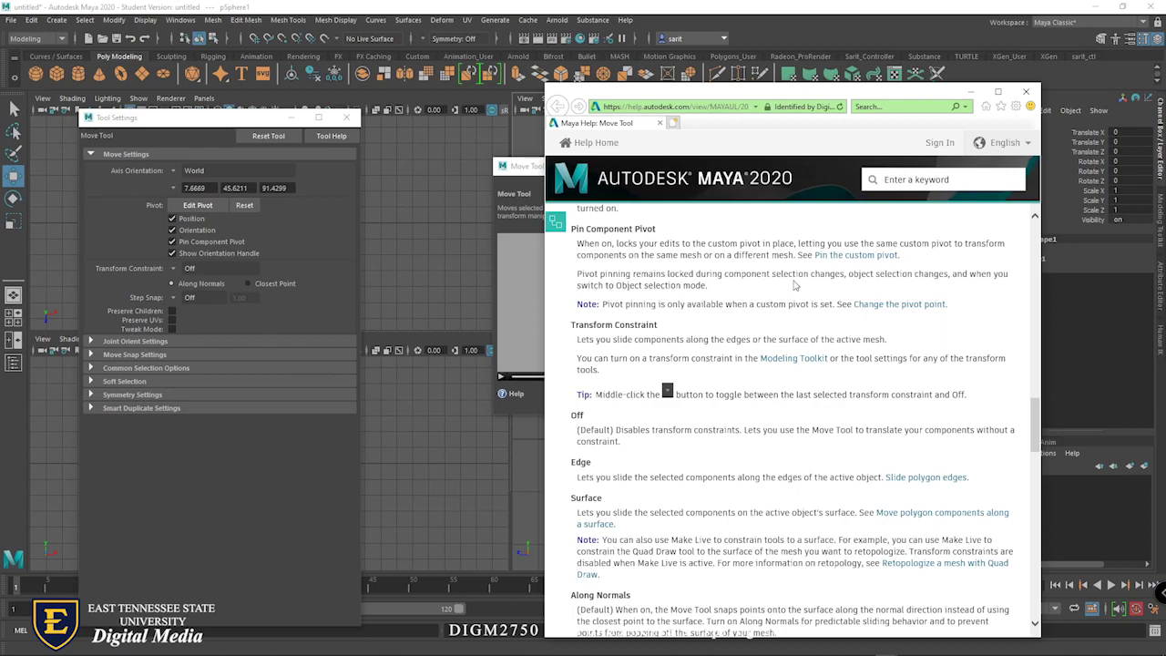
pyautogui.click(1025, 92)
pyautogui.click(811, 166)
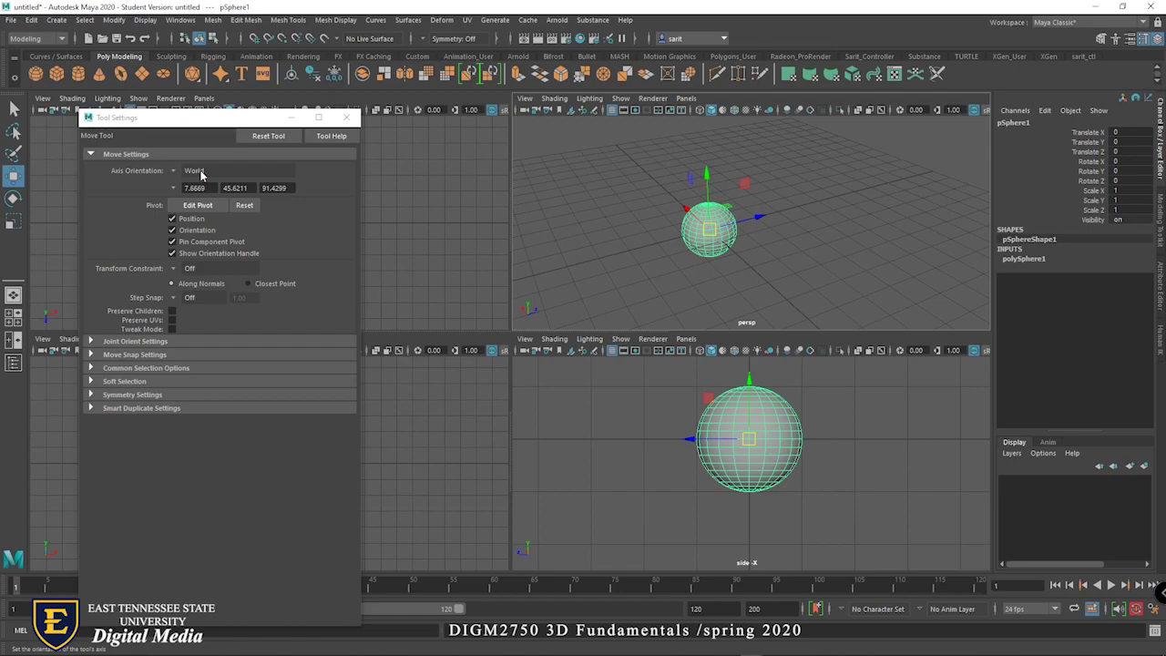
# Examine the Move Tool's axis orientation choices, leave World selected, and close the tool settings
pyautogui.click(173, 172)
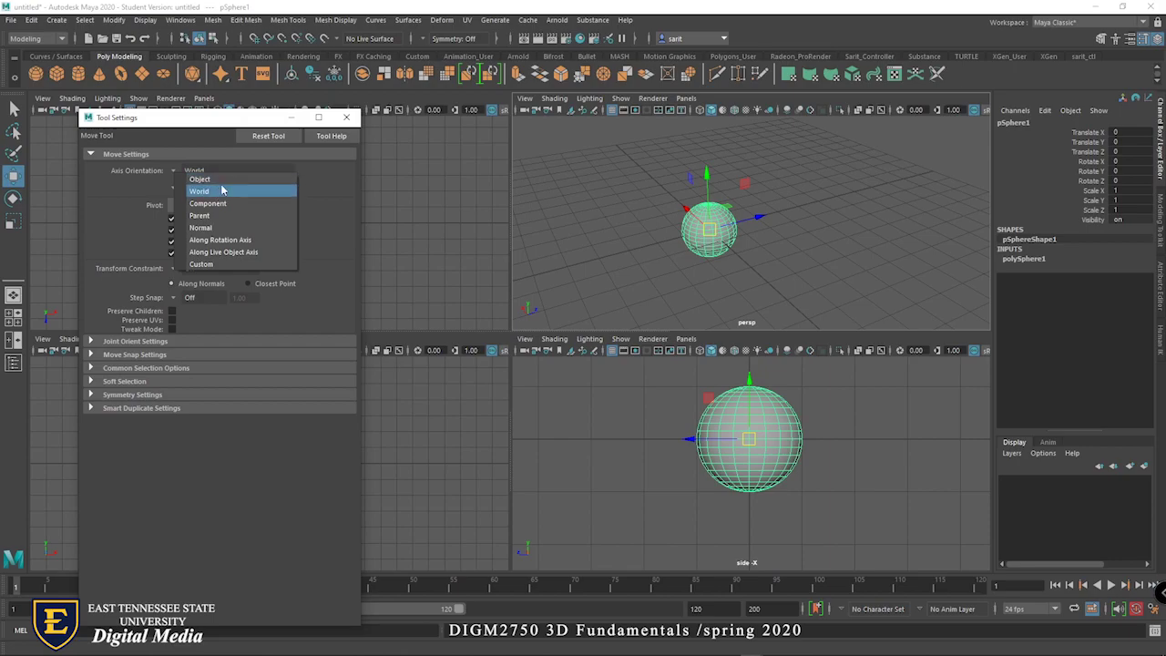
pyautogui.click(342, 184)
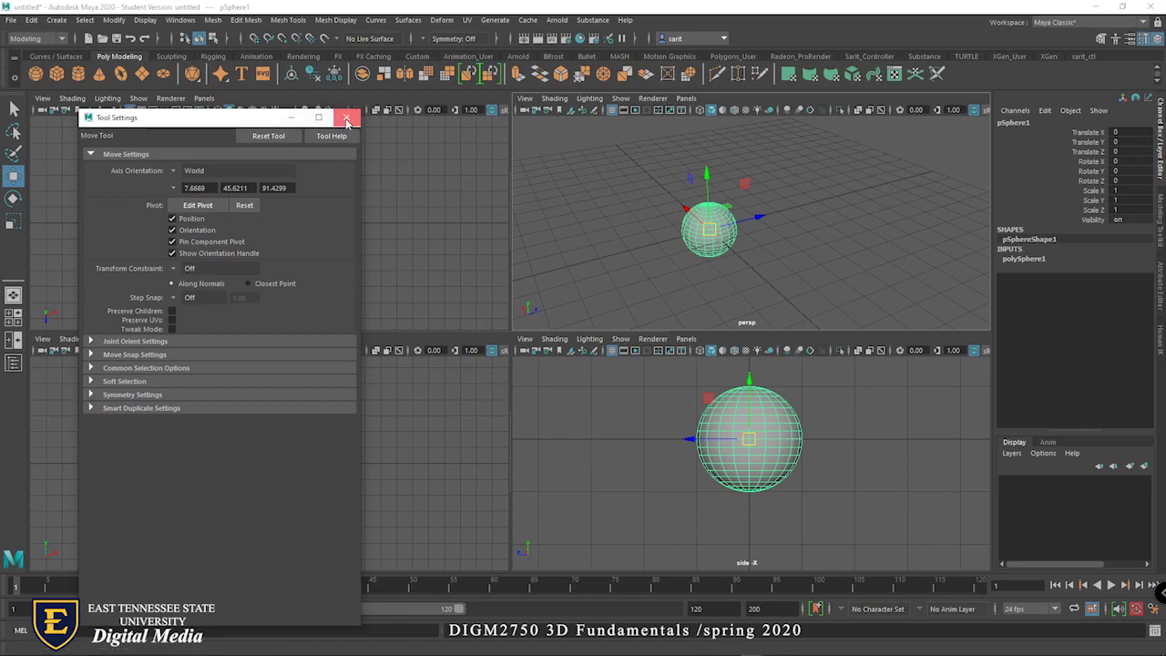
pyautogui.click(346, 119)
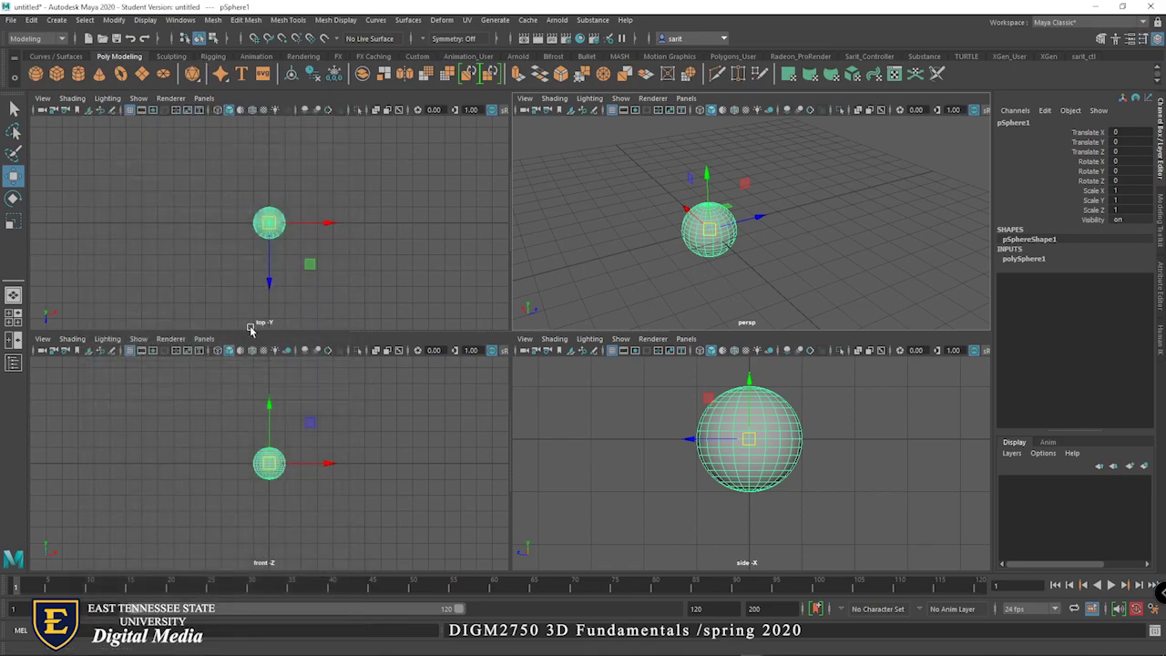
# Reopen the Move Tool settings and enlarge the perspective view, framing the sphere up close beside the settings window
pyautogui.doubleClick(13, 175)
pyautogui.moveTo(236, 113); pyautogui.dragTo(338, 126)
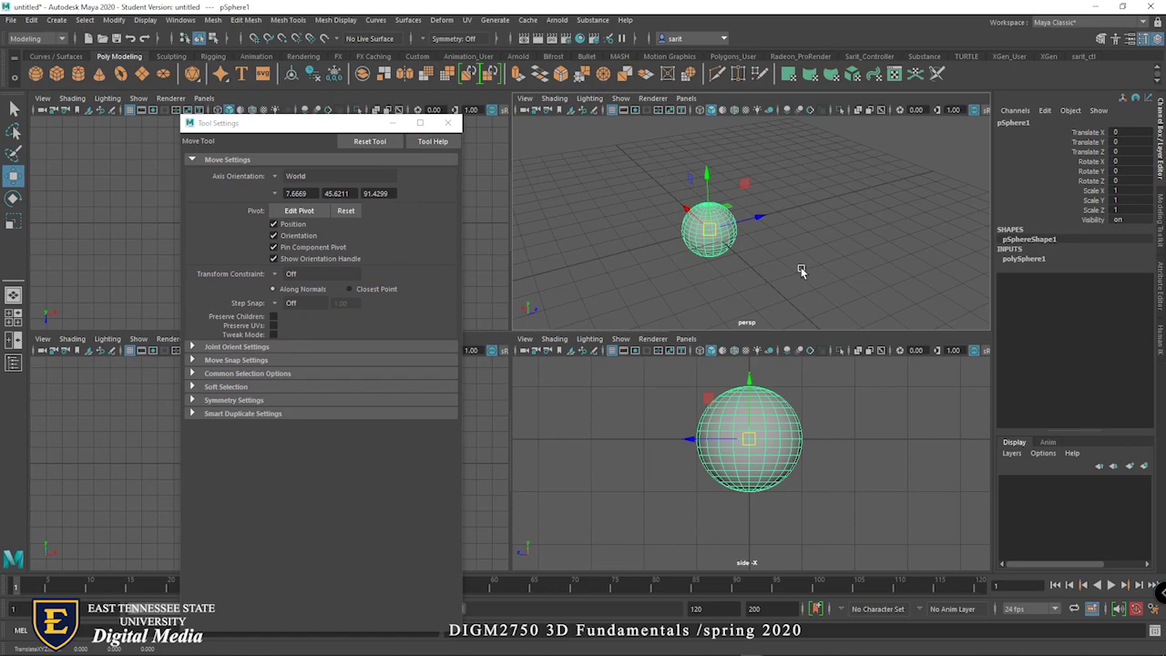
pyautogui.press('space')
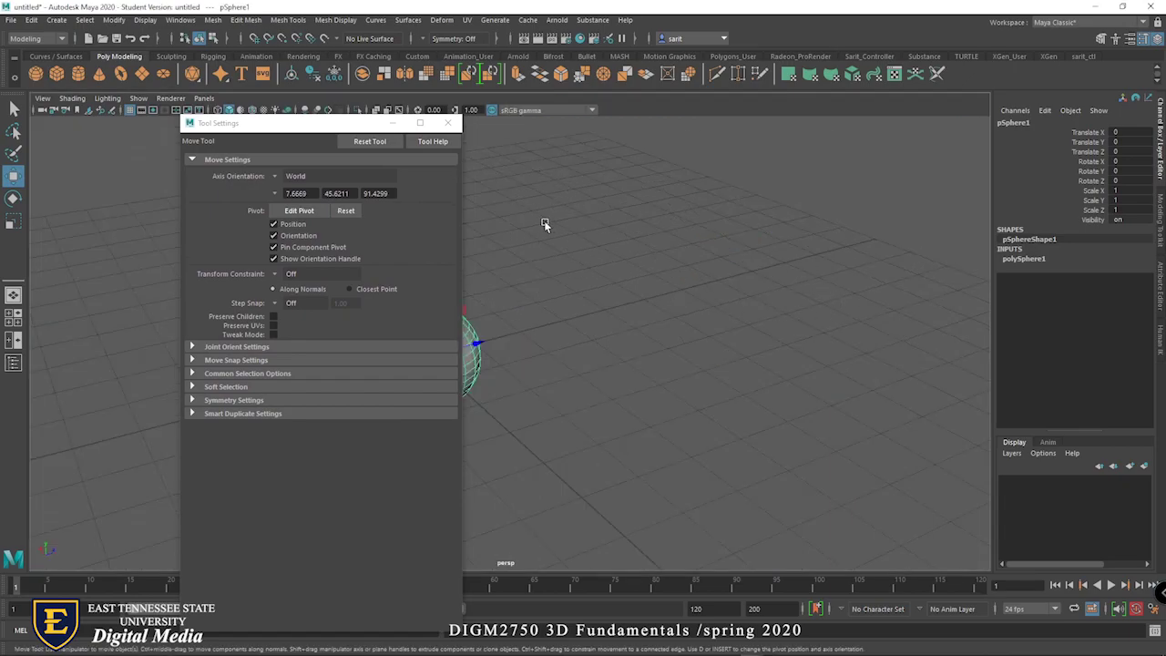
pyautogui.moveTo(309, 128); pyautogui.dragTo(188, 102)
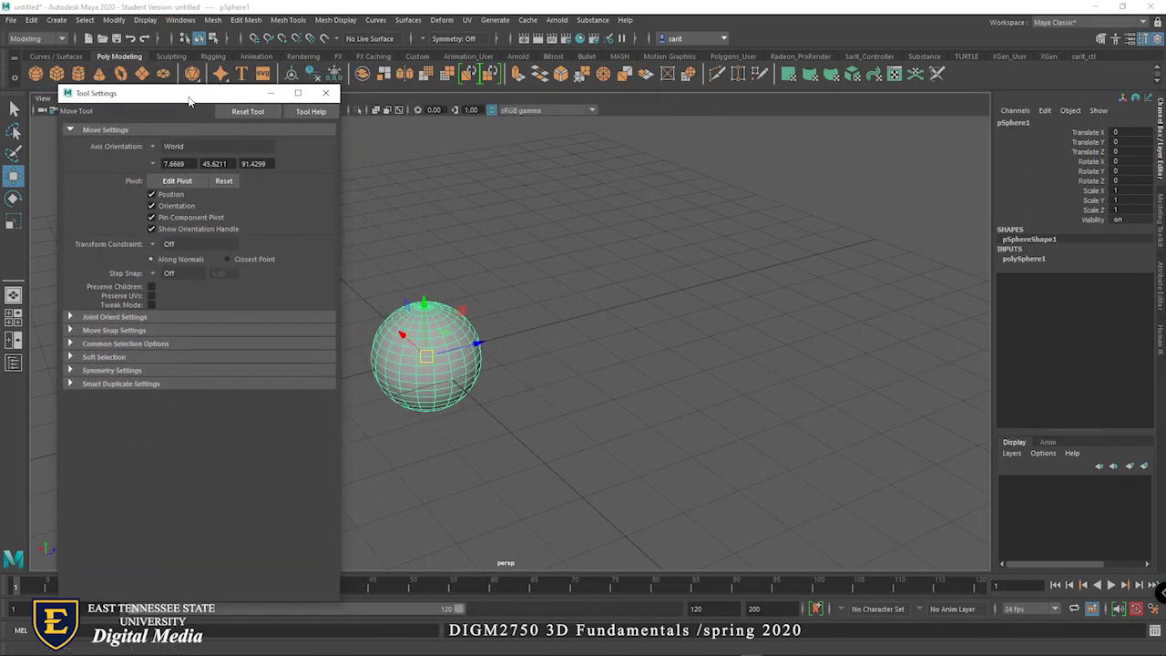
pyautogui.keyDown('alt'); pyautogui.moveTo(499, 352); pyautogui.dragTo(653, 335, button='middle'); pyautogui.keyUp('alt')
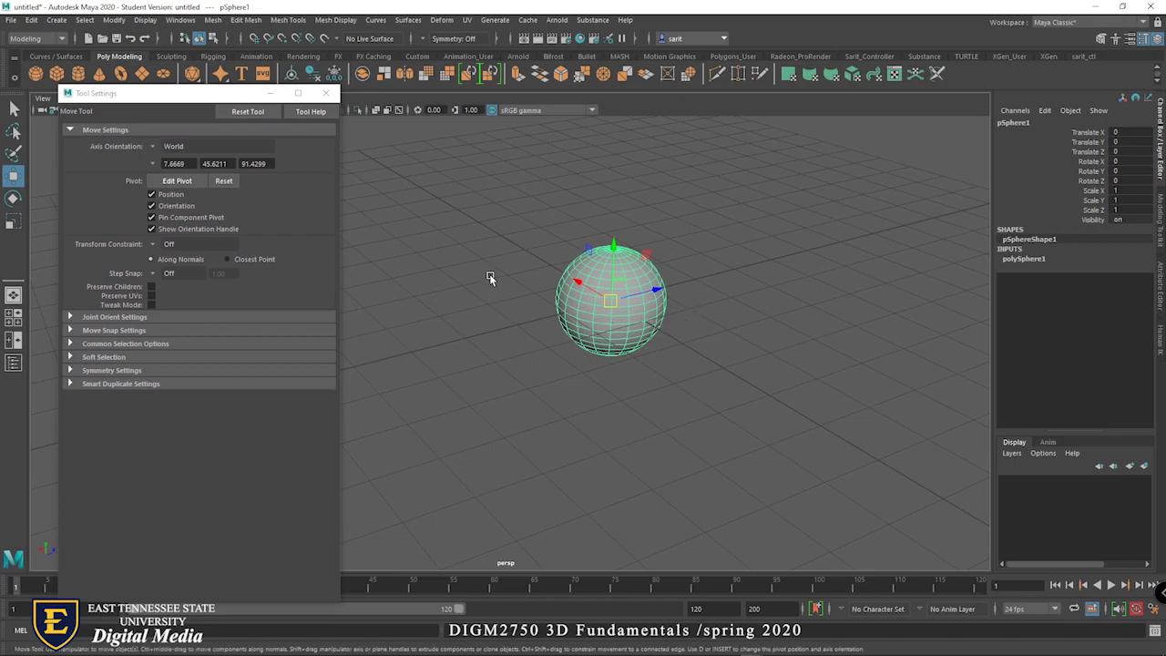
pyautogui.moveTo(488, 274)
pyautogui.keyDown('alt'); pyautogui.mouseDown(button='middle')
pyautogui.moveTo(492, 307)
pyautogui.moveTo(625, 240)
pyautogui.moveTo(578, 391)
pyautogui.moveTo(476, 291)
pyautogui.moveTo(574, 255)
pyautogui.moveTo(390, 240)
pyautogui.moveTo(644, 398)
pyautogui.moveTo(458, 301)
pyautogui.moveTo(479, 313)
pyautogui.moveTo(479, 284)
pyautogui.mouseUp(button='middle'); pyautogui.keyUp('alt')
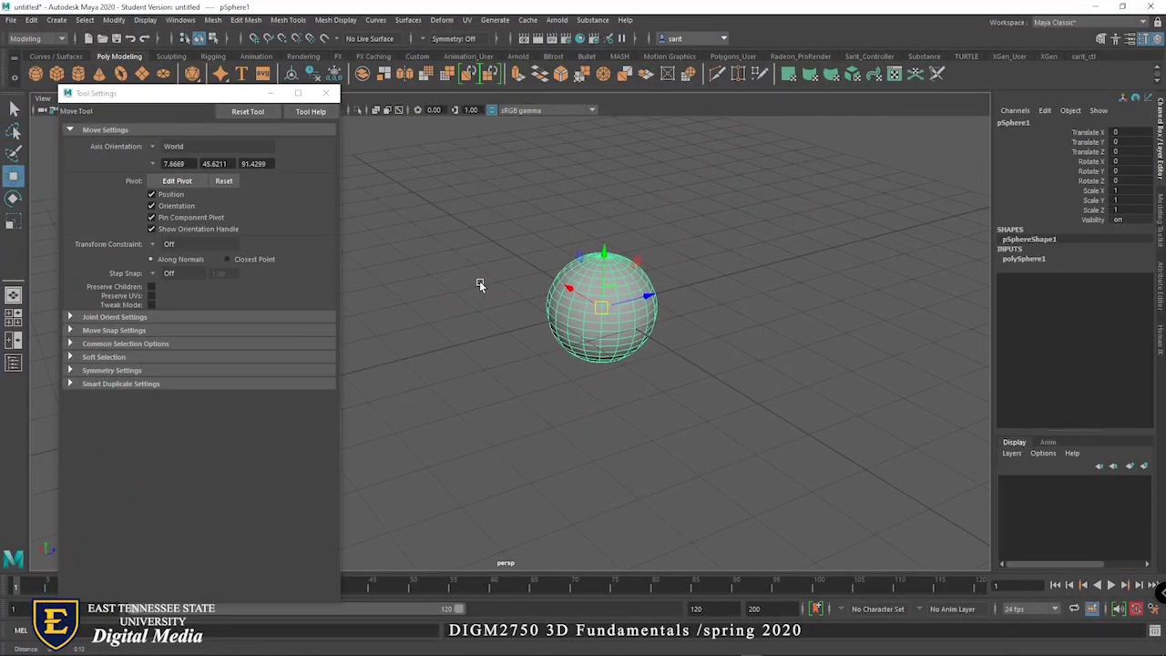
pyautogui.keyDown('alt'); pyautogui.moveTo(481, 280); pyautogui.dragTo(479, 339, button='right'); pyautogui.keyUp('alt')
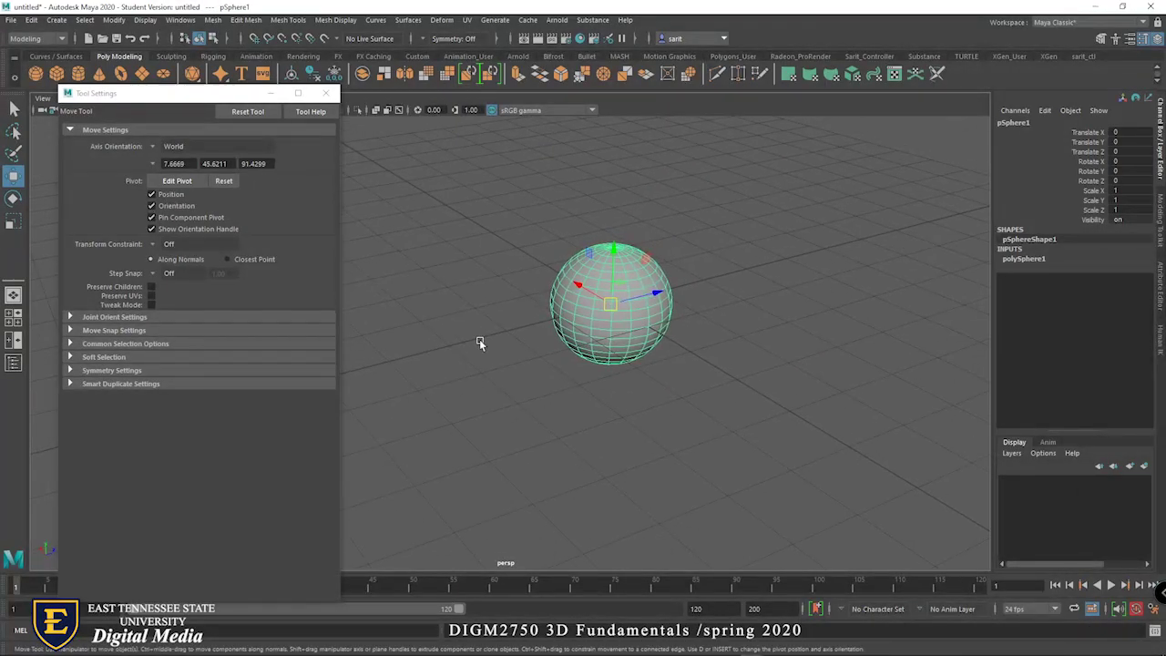
pyautogui.keyDown('alt'); pyautogui.moveTo(495, 328); pyautogui.dragTo(756, 361); pyautogui.keyUp('alt')
pyautogui.keyDown('alt'); pyautogui.moveTo(755, 361); pyautogui.dragTo(617, 429, button='middle'); pyautogui.keyUp('alt')
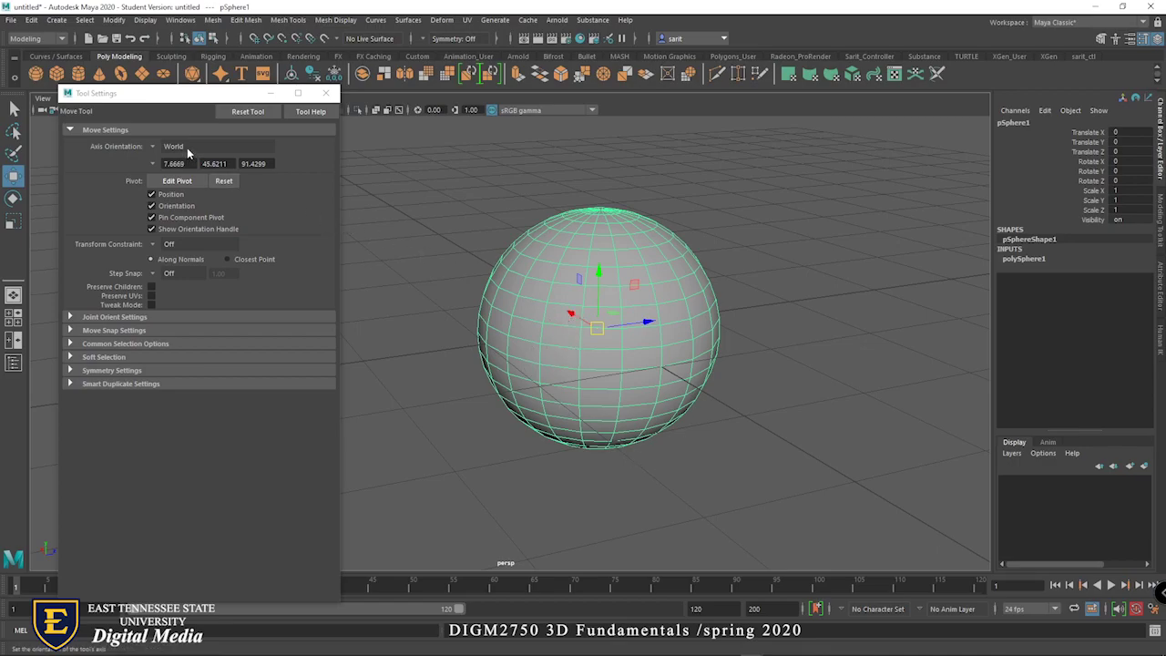
# Expand the Move Tool's Soft Selection settings and turn Soft Select on
pyautogui.click(69, 357)
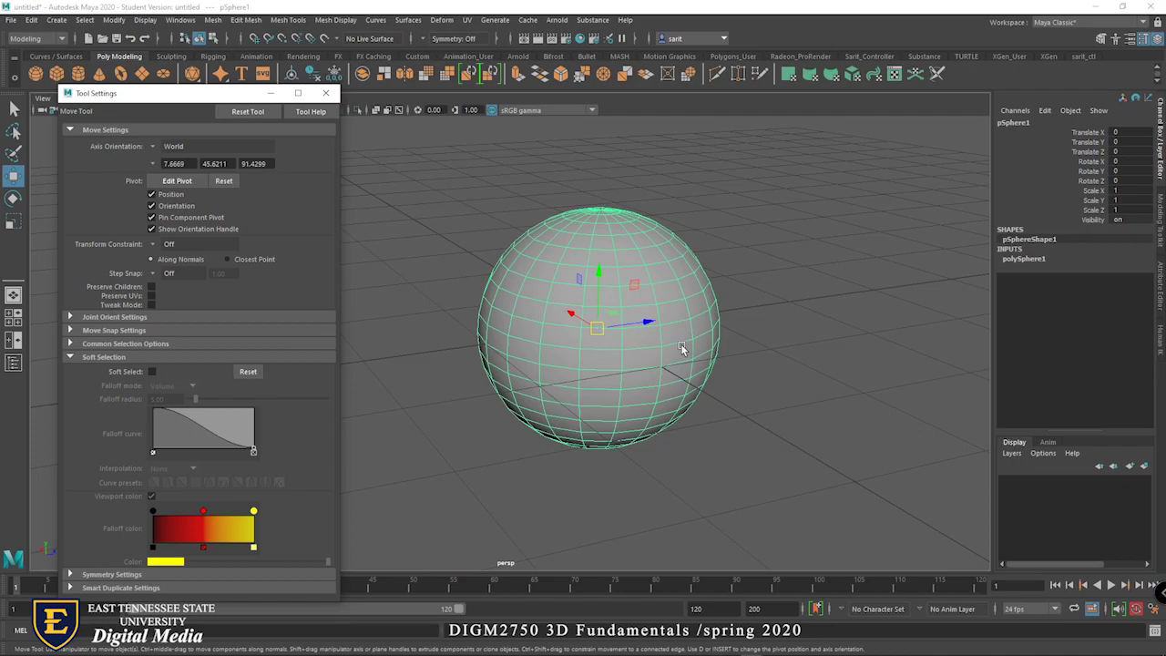
pyautogui.press('b')
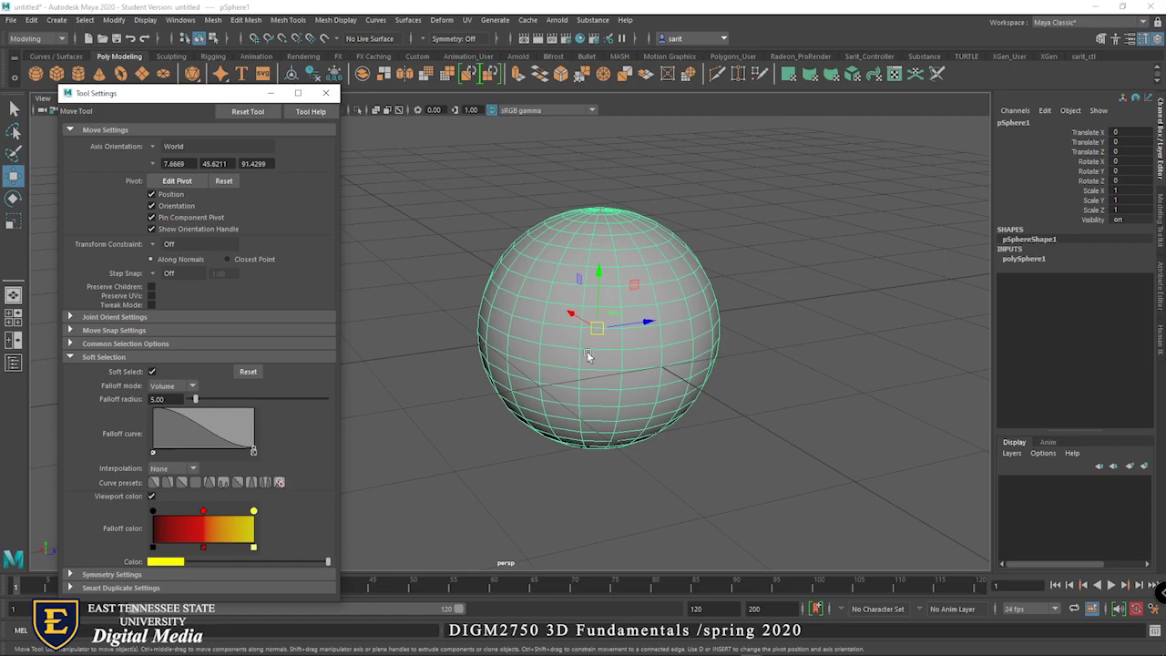
# Switch the sphere to vertex mode and select the single vertex at its top pole
pyautogui.rightClick(646, 252)
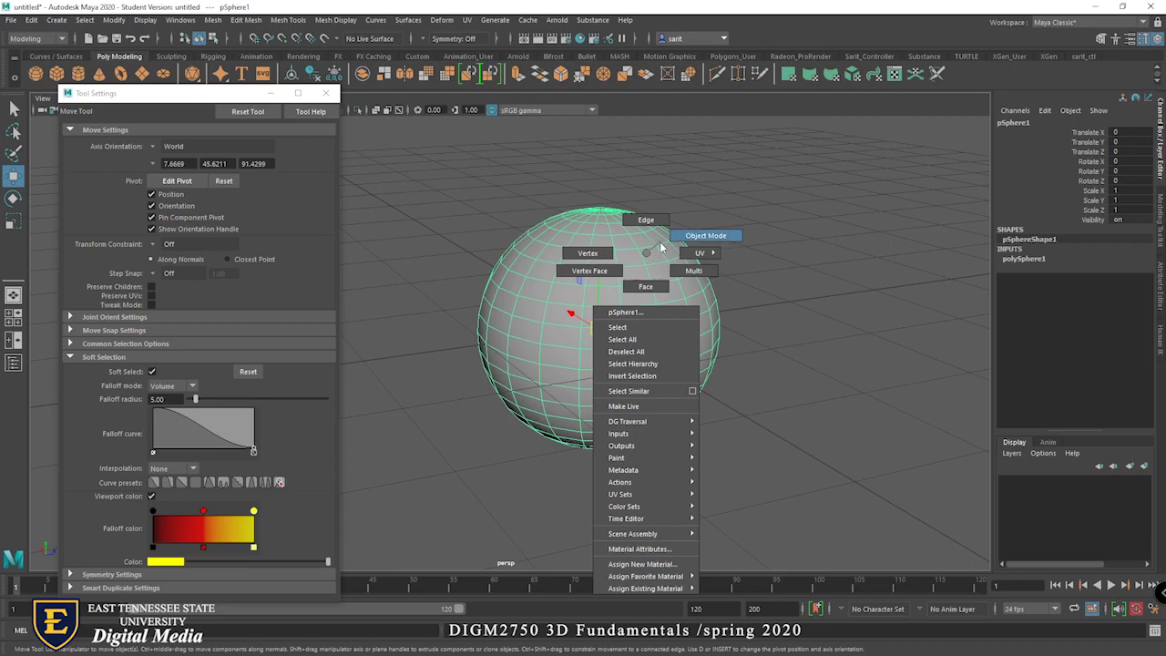
pyautogui.rightClick(655, 260)
pyautogui.rightClick(657, 259)
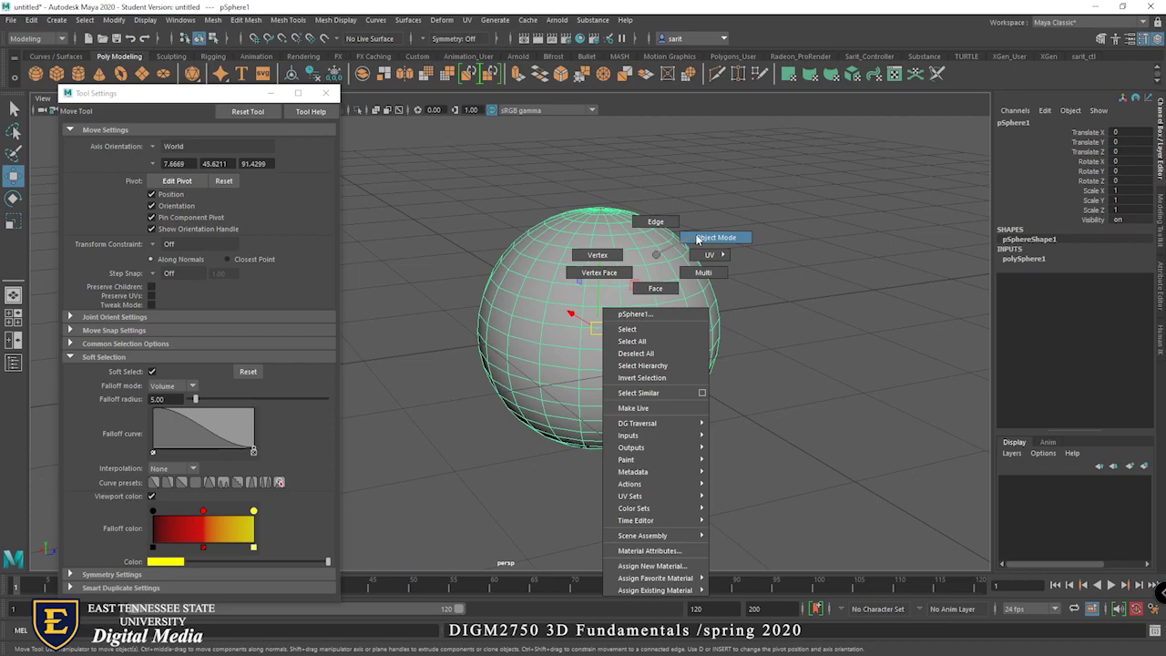
pyautogui.moveTo(705, 256)
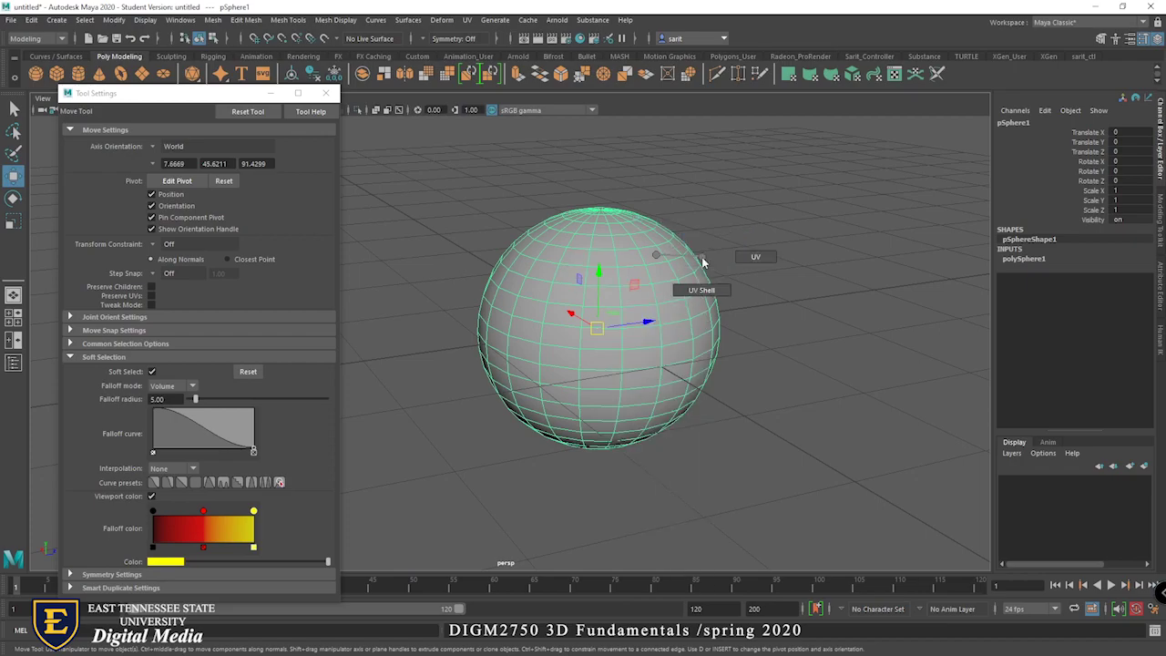
pyautogui.rightClick(655, 258)
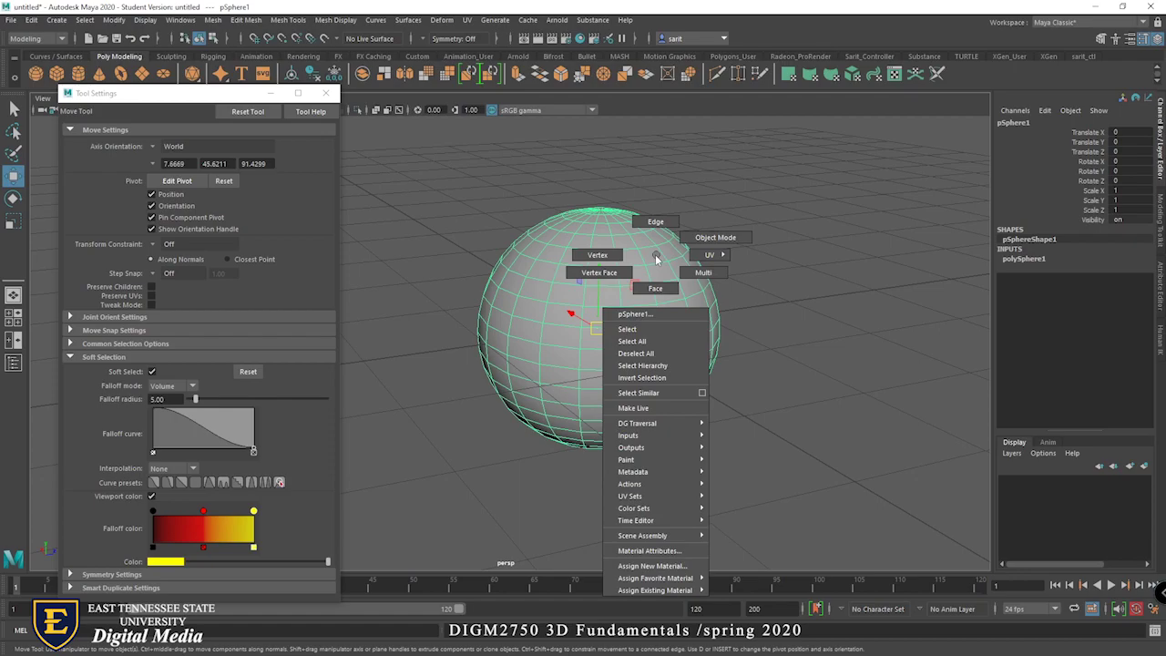
pyautogui.moveTo(701, 257)
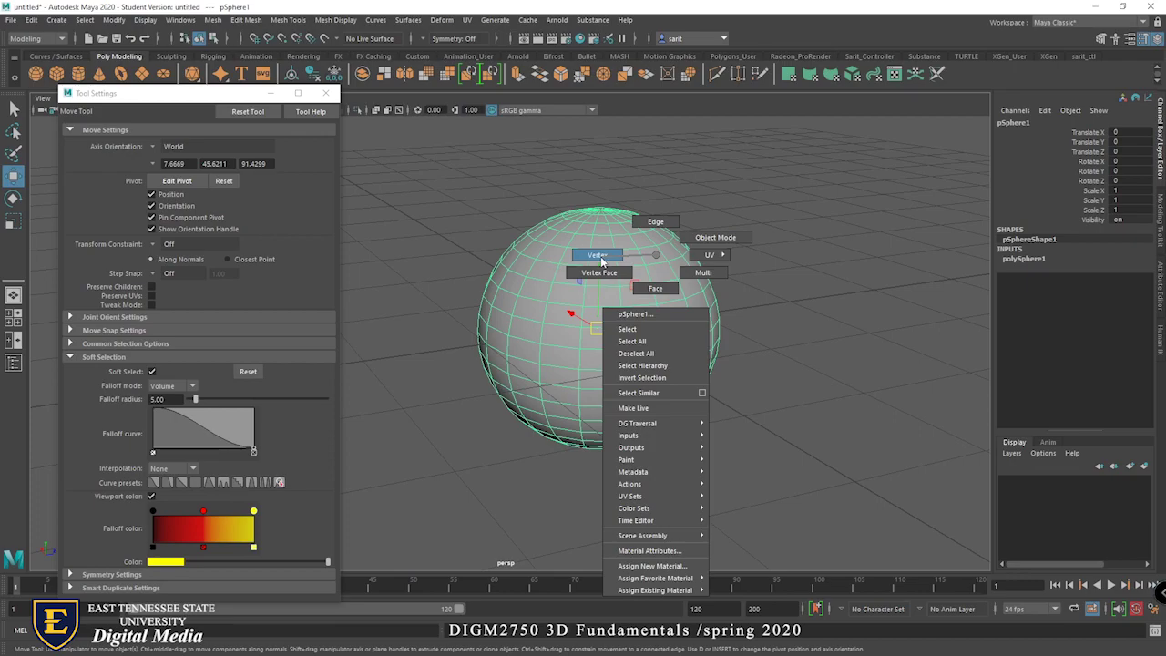
pyautogui.moveTo(601, 262)
pyautogui.mouseDown(button='right')
pyautogui.moveTo(648, 228)
pyautogui.moveTo(703, 253)
pyautogui.moveTo(684, 245)
pyautogui.moveTo(698, 253)
pyautogui.moveTo(635, 260)
pyautogui.moveTo(595, 231)
pyautogui.moveTo(588, 207)
pyautogui.moveTo(684, 252)
pyautogui.moveTo(559, 201)
pyautogui.moveTo(619, 219)
pyautogui.moveTo(700, 178)
pyautogui.moveTo(664, 264)
pyautogui.moveTo(649, 257)
pyautogui.moveTo(699, 264)
pyautogui.moveTo(595, 256)
pyautogui.mouseUp(button='right')
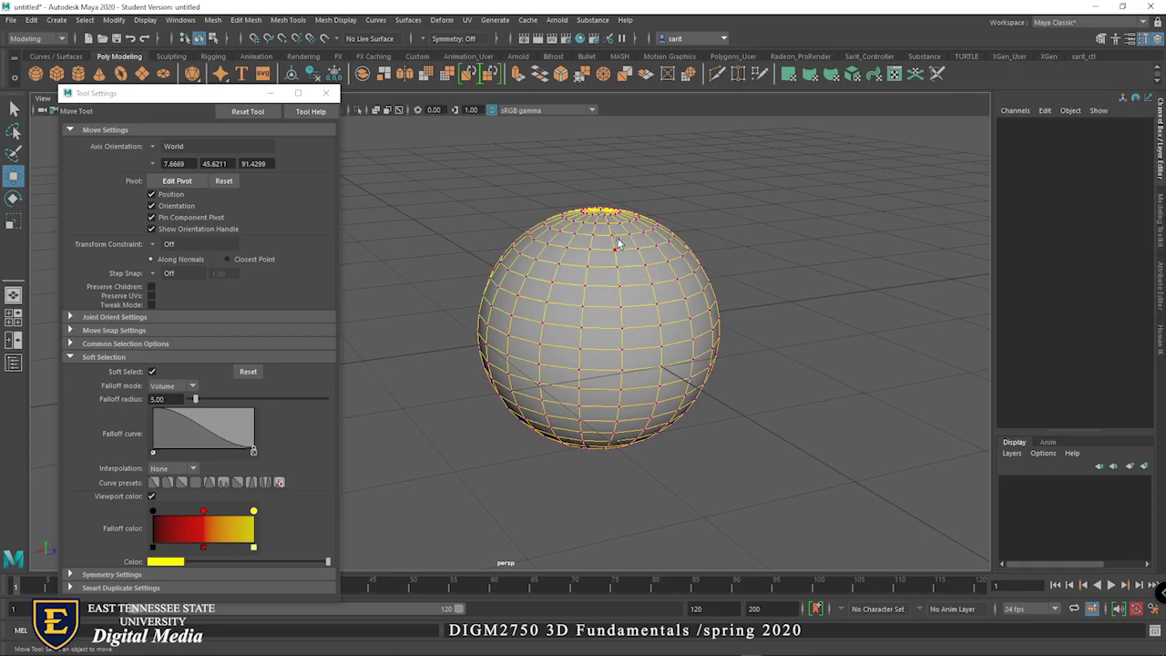
pyautogui.keyDown('alt'); pyautogui.moveTo(734, 214); pyautogui.dragTo(659, 338); pyautogui.keyUp('alt')
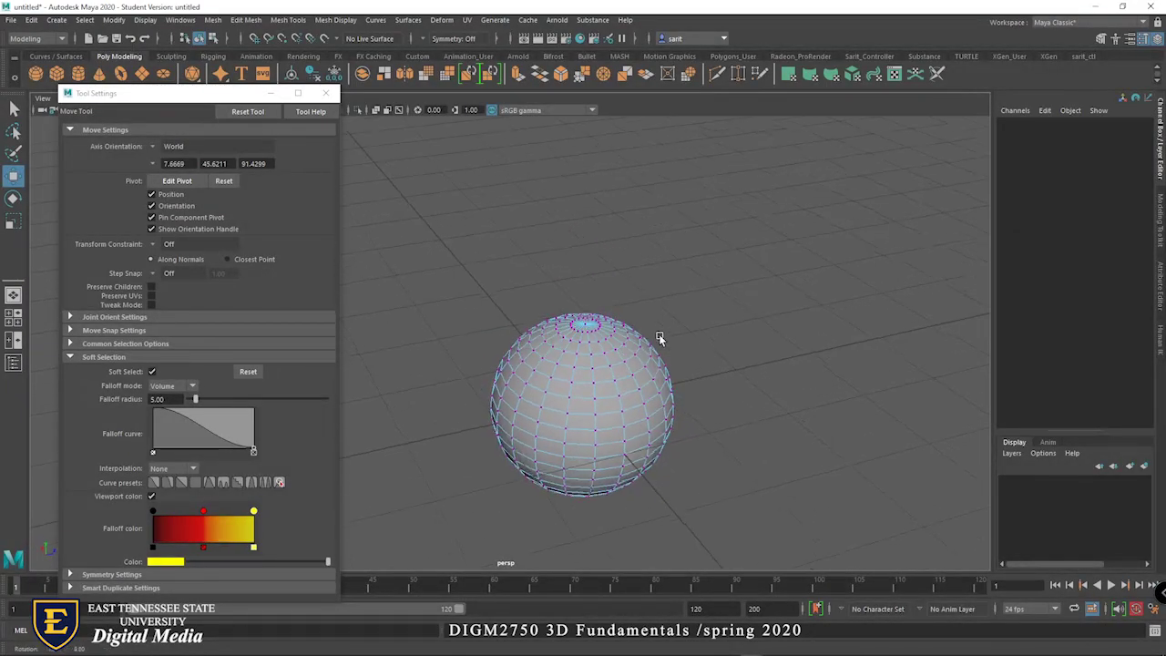
pyautogui.click(586, 326)
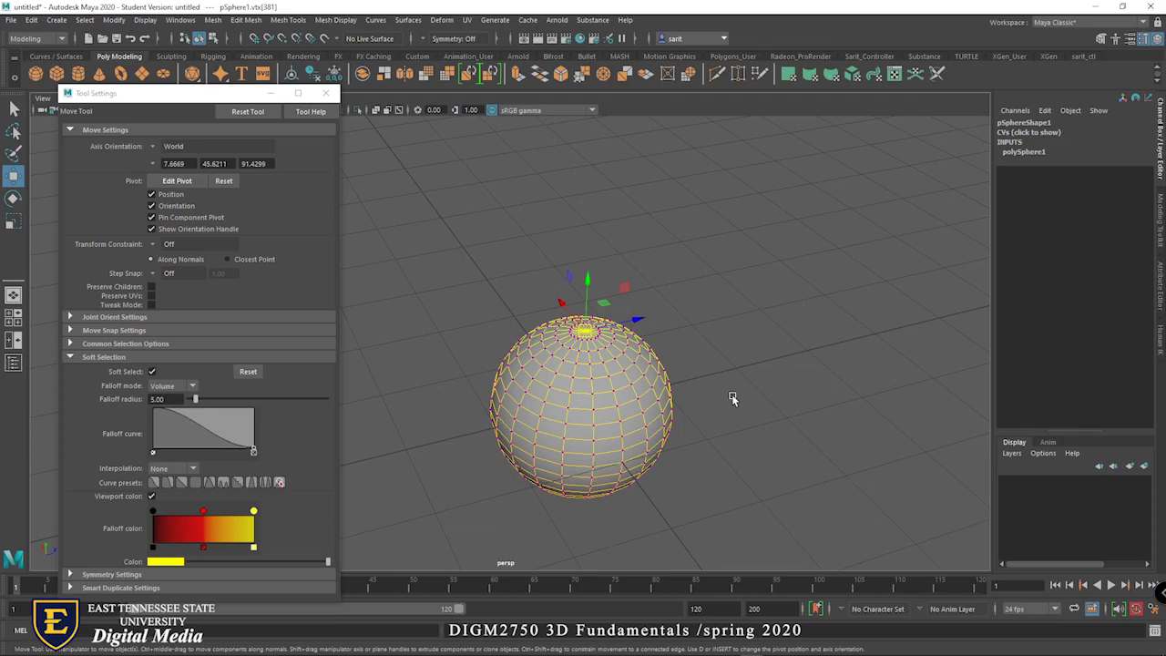
# Try pulling the pole vertex upward with Soft Select on, and undo the move
pyautogui.moveTo(587, 287); pyautogui.dragTo(547, 164)
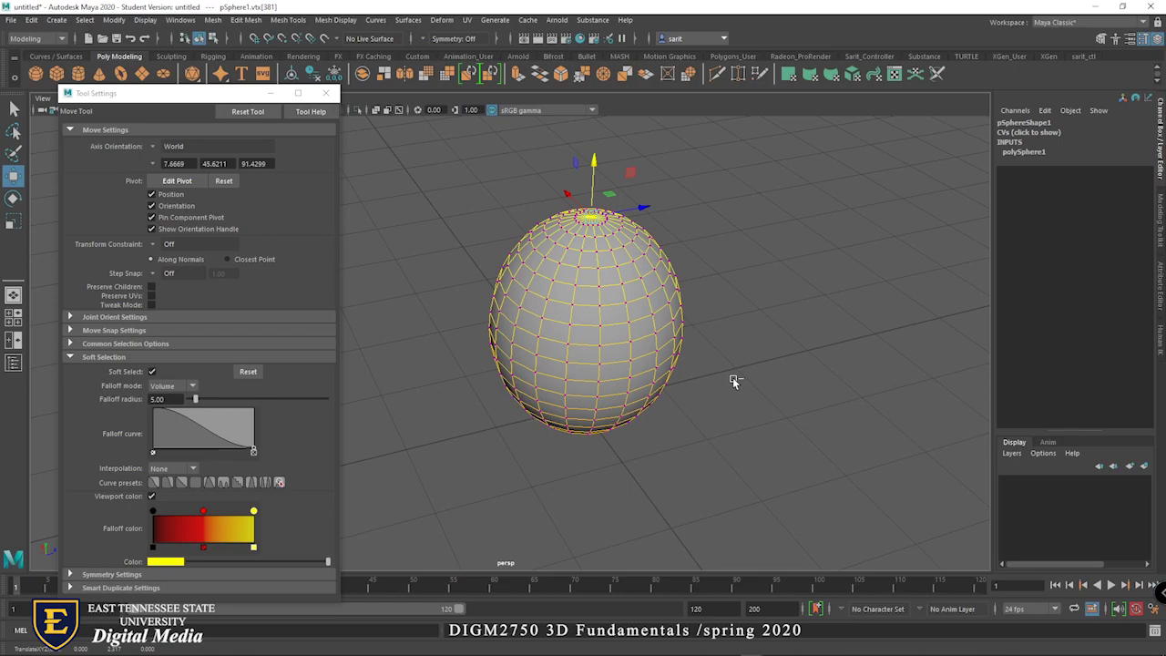
pyautogui.click(132, 39)
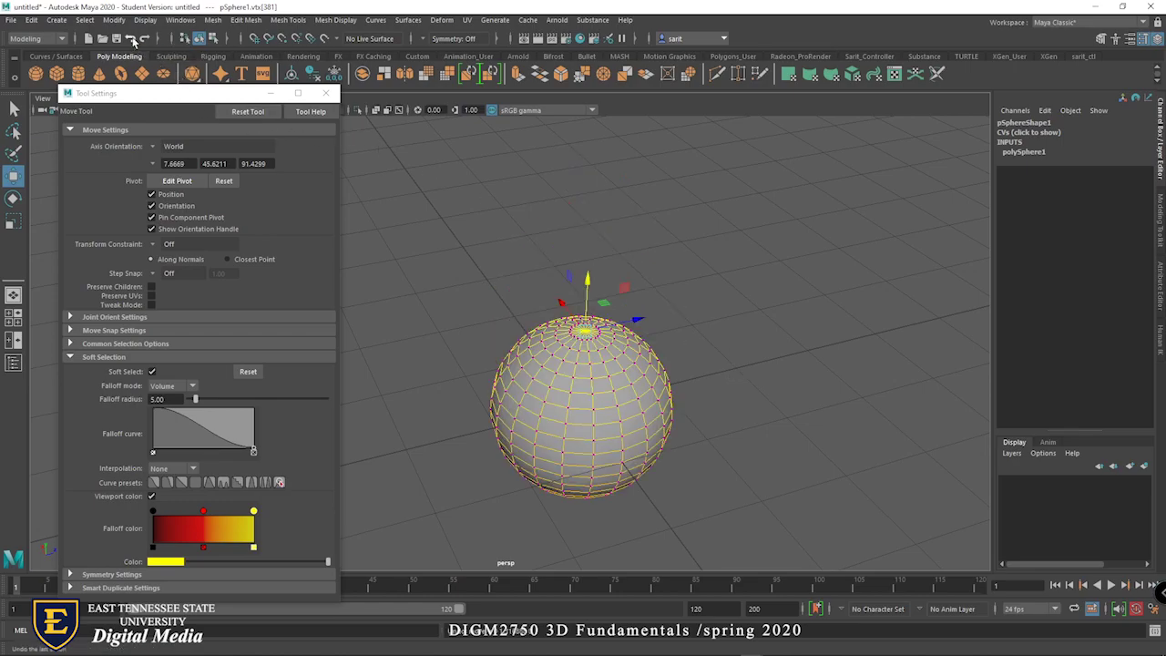
# Turn Soft Select off, try pulling the pole vertex up on its own, and undo the spike
pyautogui.click(152, 371)
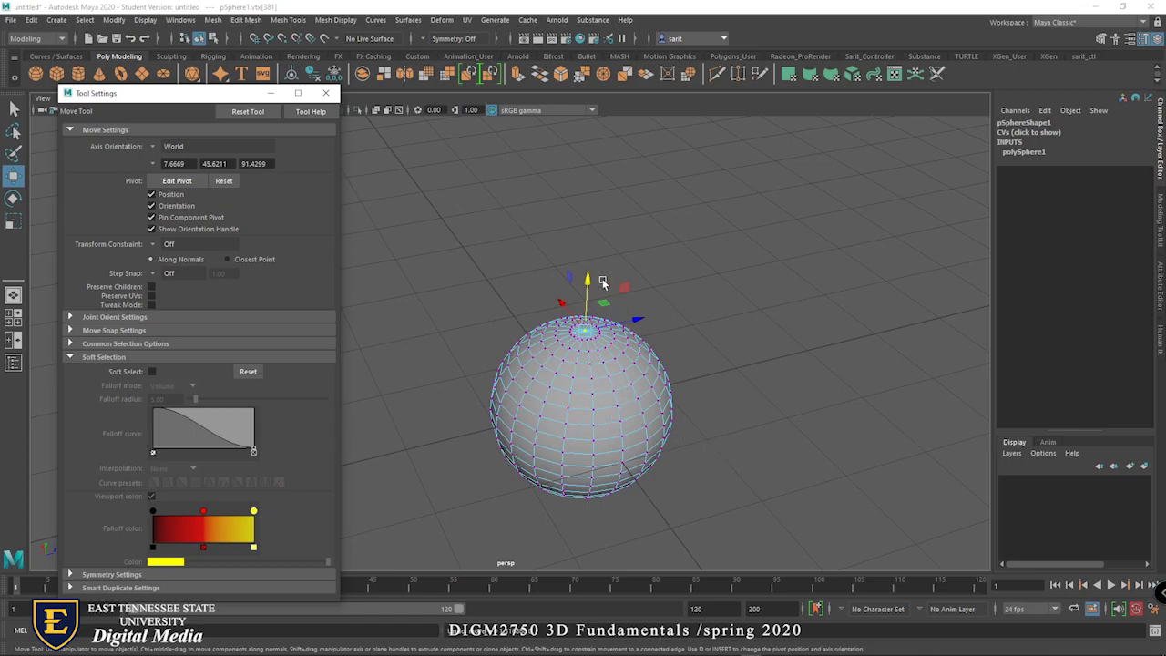
pyautogui.moveTo(587, 279); pyautogui.dragTo(593, 147)
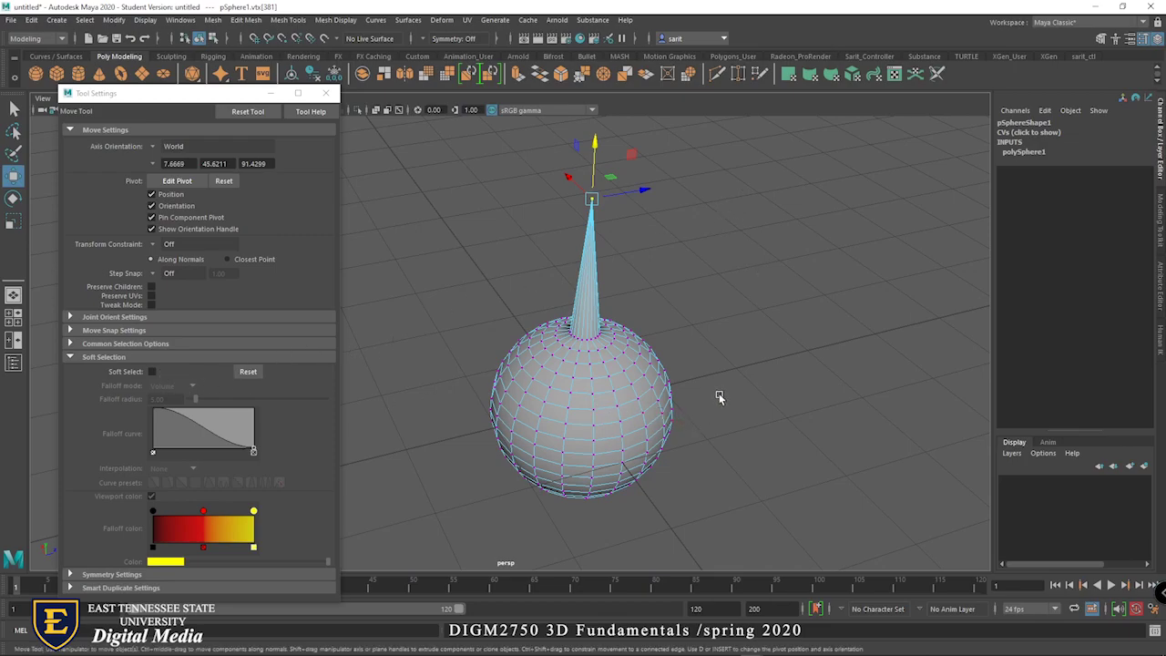
pyautogui.press('b')
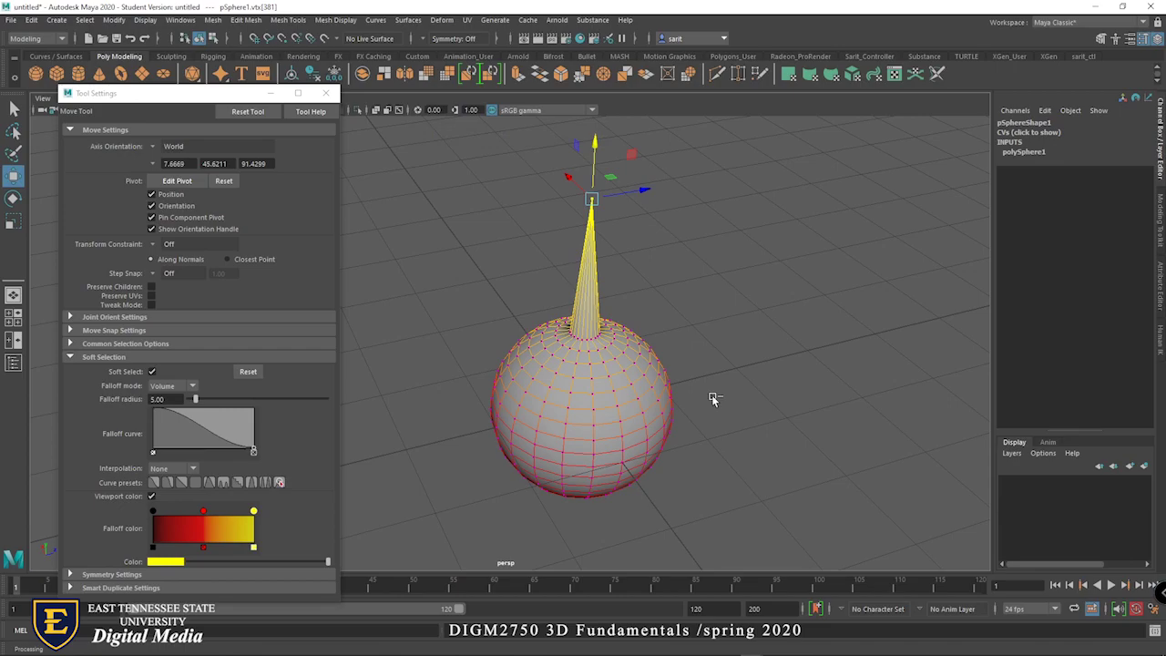
pyautogui.press('b')
pyautogui.hotkey('ctrl', 'z')
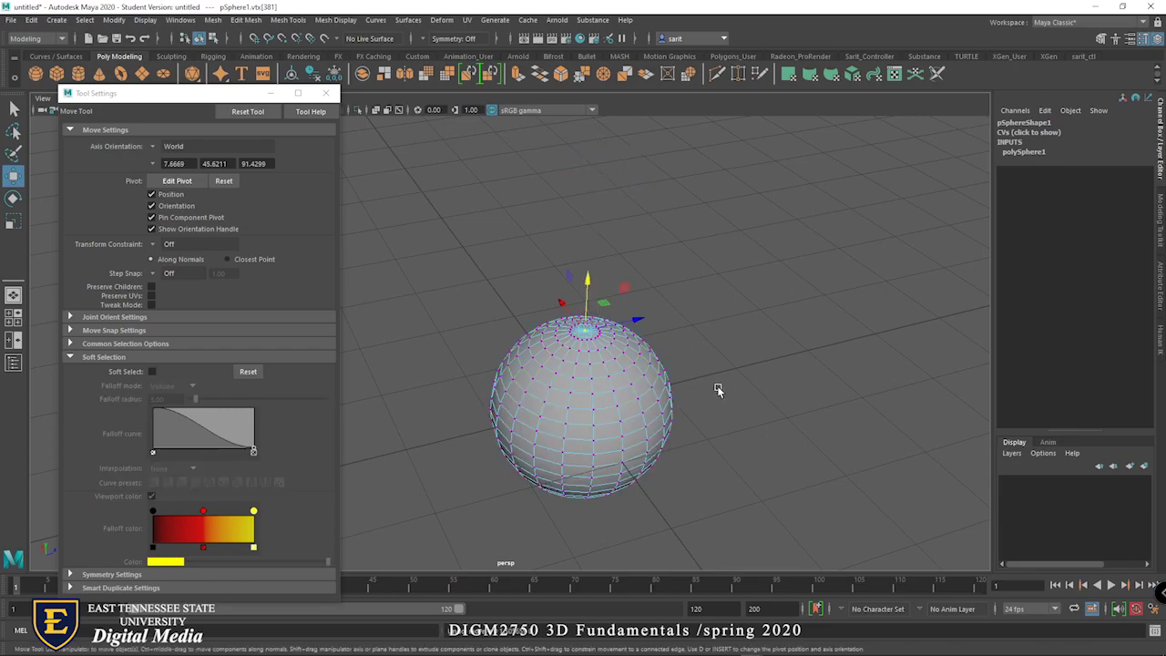
# Turn Soft Select on with the falloff mode set to Surface and the falloff radius reduced to 0.44
pyautogui.keyDown('alt'); pyautogui.moveTo(788, 387); pyautogui.dragTo(739, 387); pyautogui.keyUp('alt')
pyautogui.keyDown('alt'); pyautogui.moveTo(728, 429); pyautogui.dragTo(711, 457); pyautogui.keyUp('alt')
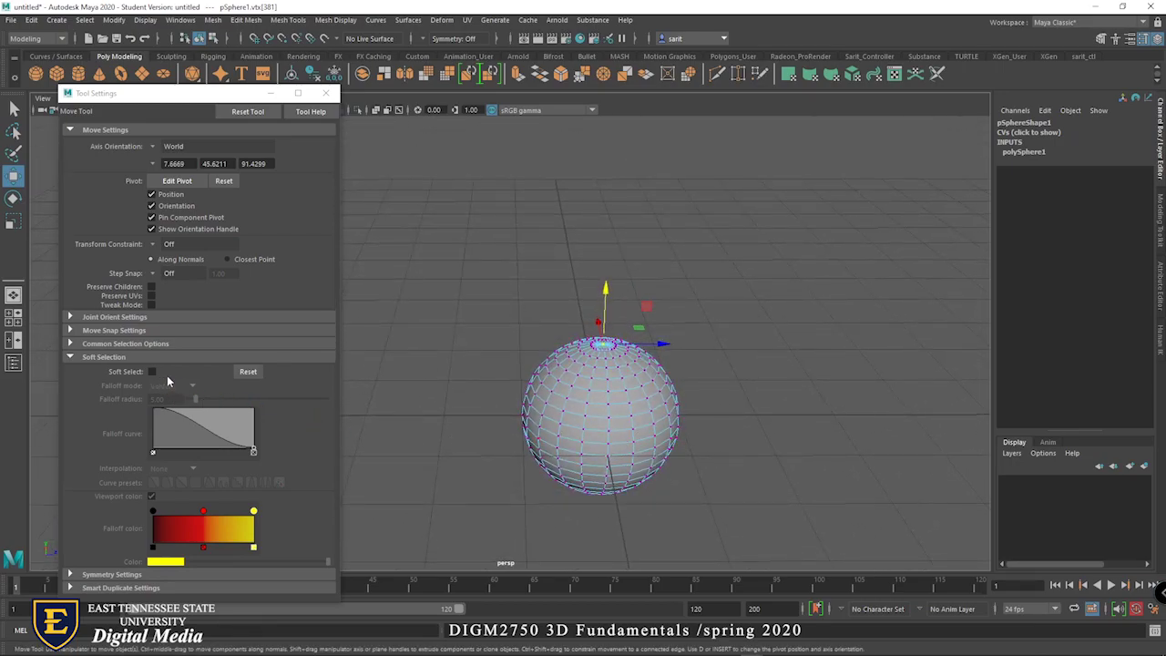
pyautogui.press('b')
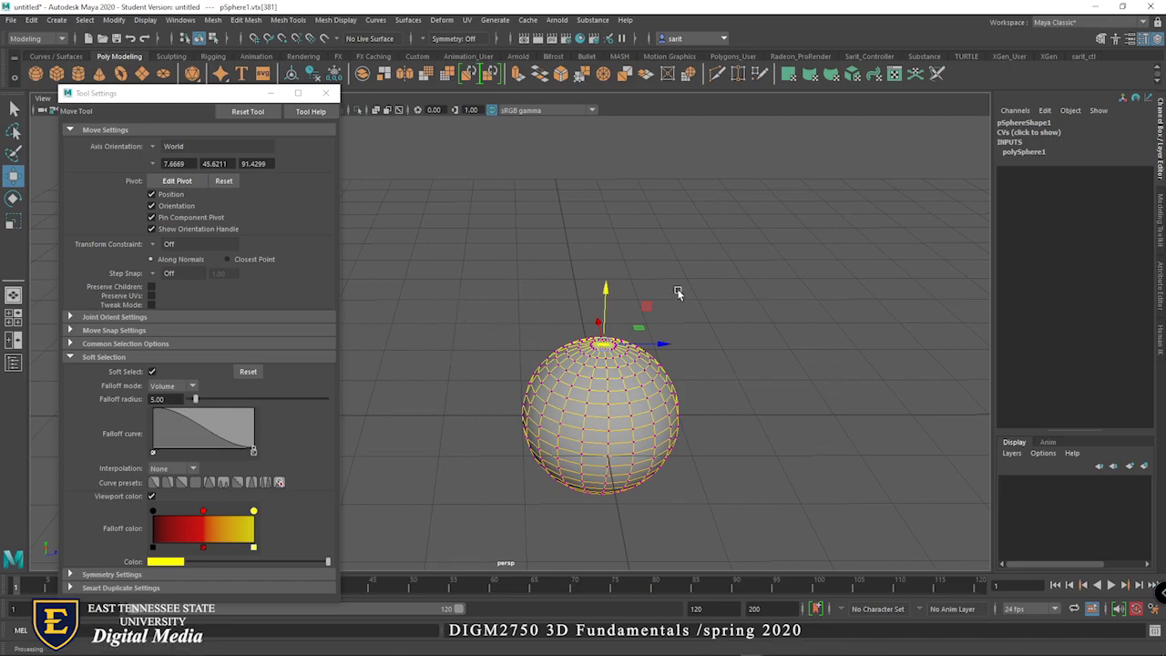
pyautogui.click(191, 387)
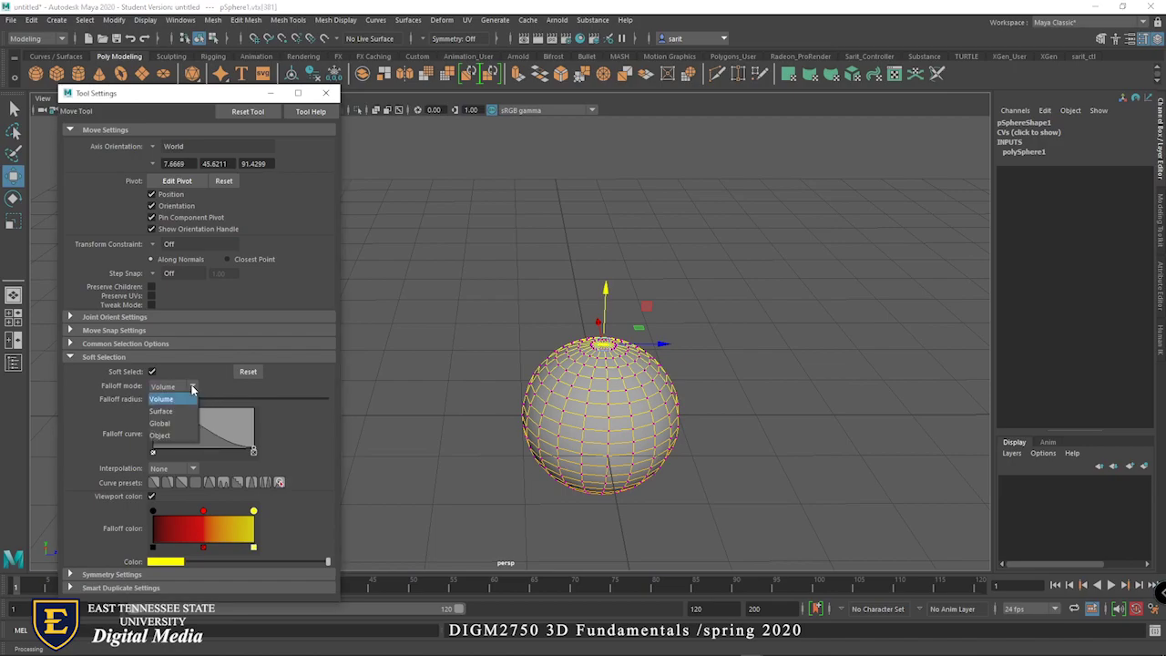
pyautogui.click(199, 384)
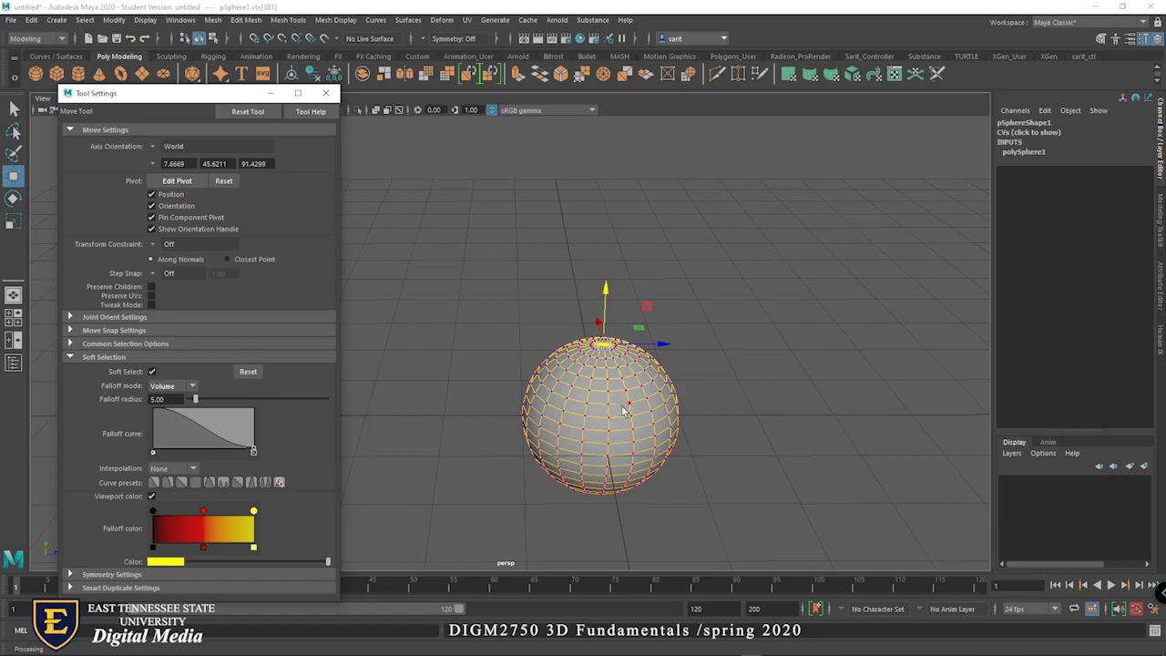
pyautogui.click(177, 387)
pyautogui.click(176, 413)
pyautogui.moveTo(194, 402); pyautogui.dragTo(190, 403)
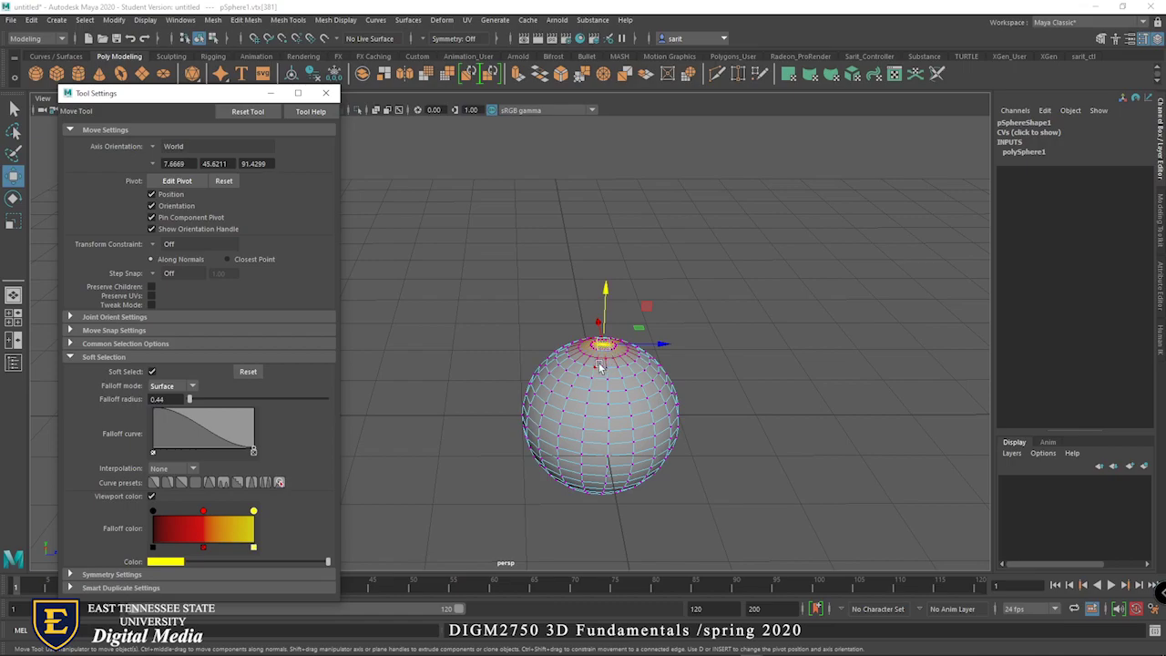
# Pull the sphere's pole vertex upward with the reduced soft falloff to form a tall tapered peak
pyautogui.moveTo(606, 292); pyautogui.dragTo(608, 265)
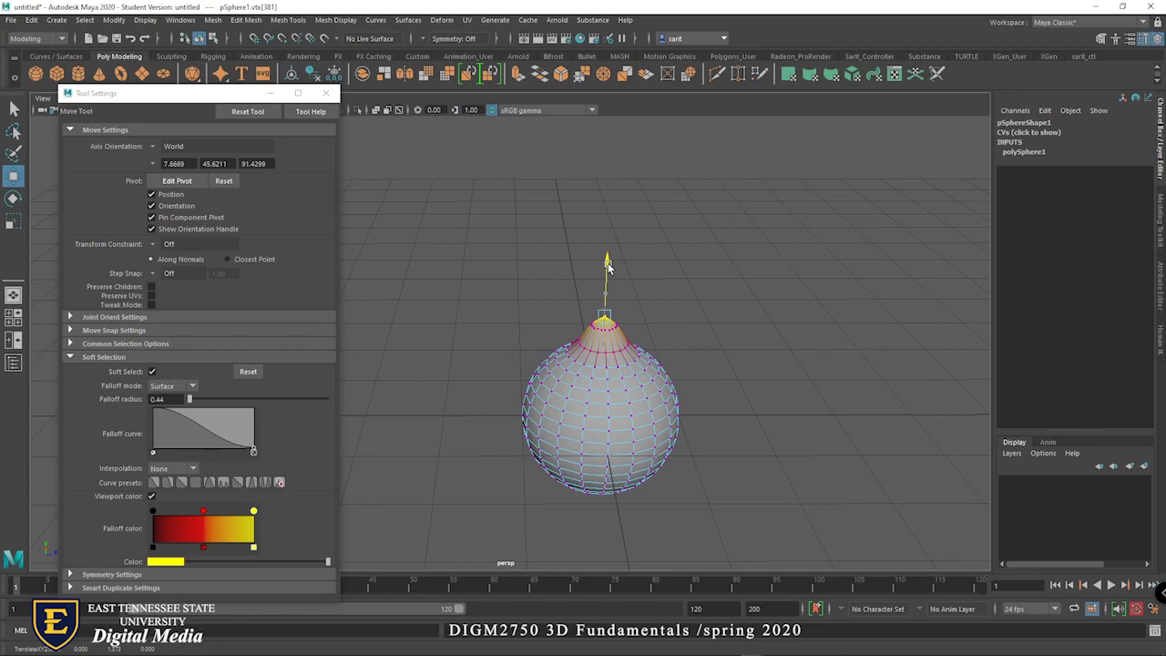
pyautogui.moveTo(609, 265); pyautogui.dragTo(608, 264)
pyautogui.moveTo(608, 265); pyautogui.dragTo(609, 254)
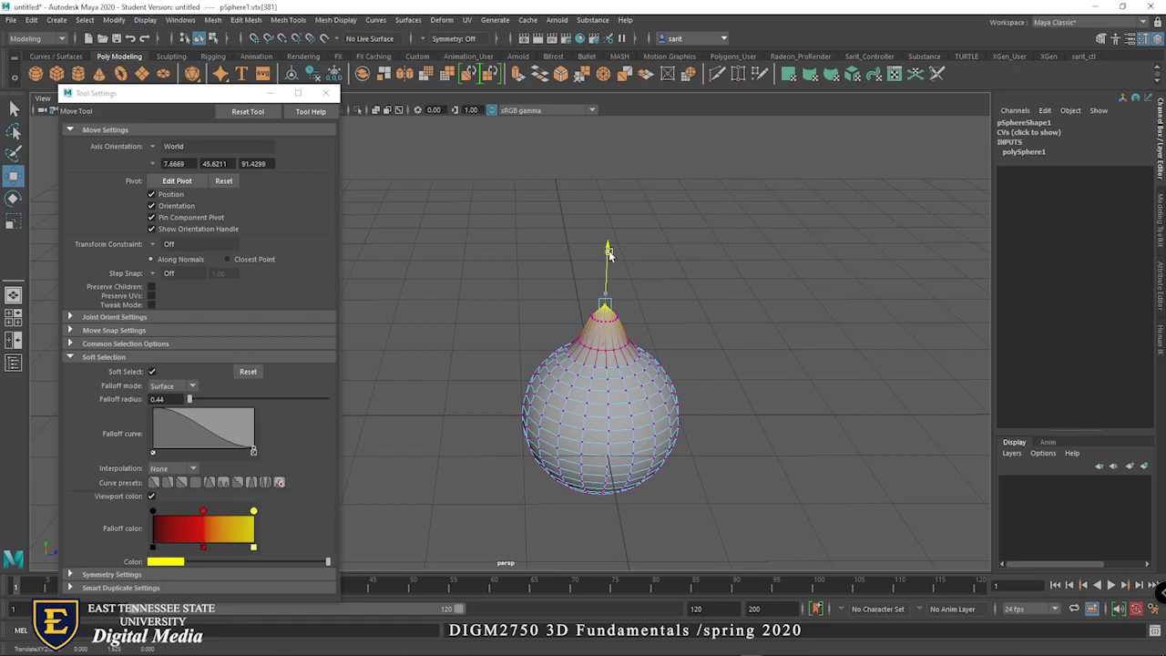
pyautogui.moveTo(610, 254); pyautogui.dragTo(615, 155)
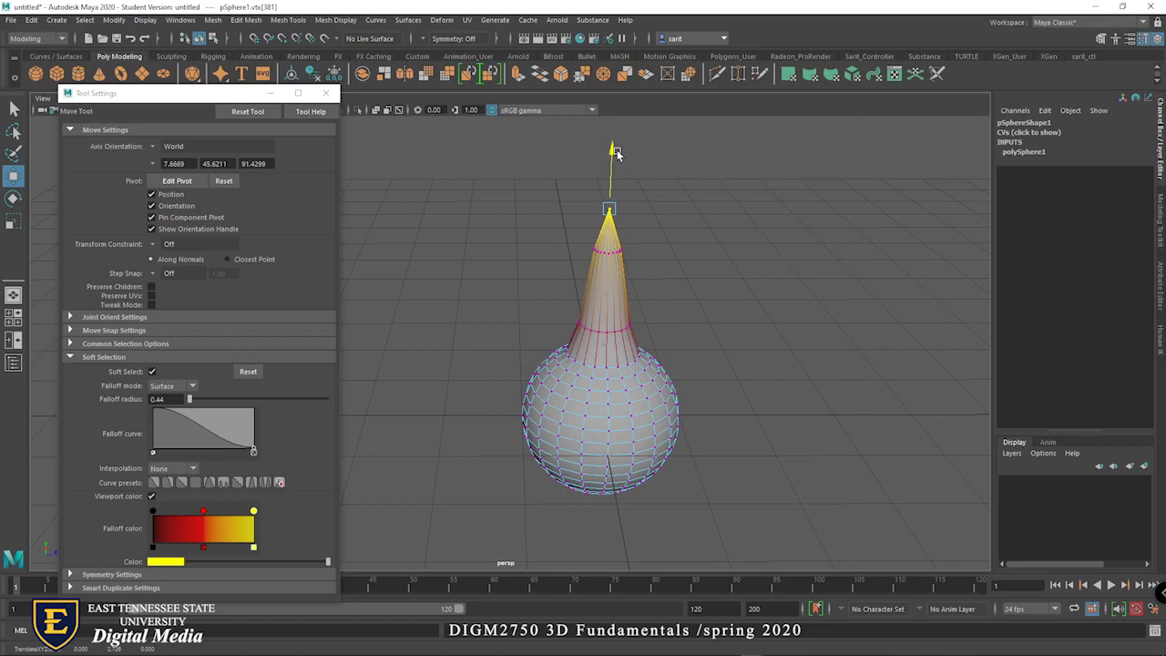
pyautogui.moveTo(615, 155); pyautogui.dragTo(616, 199)
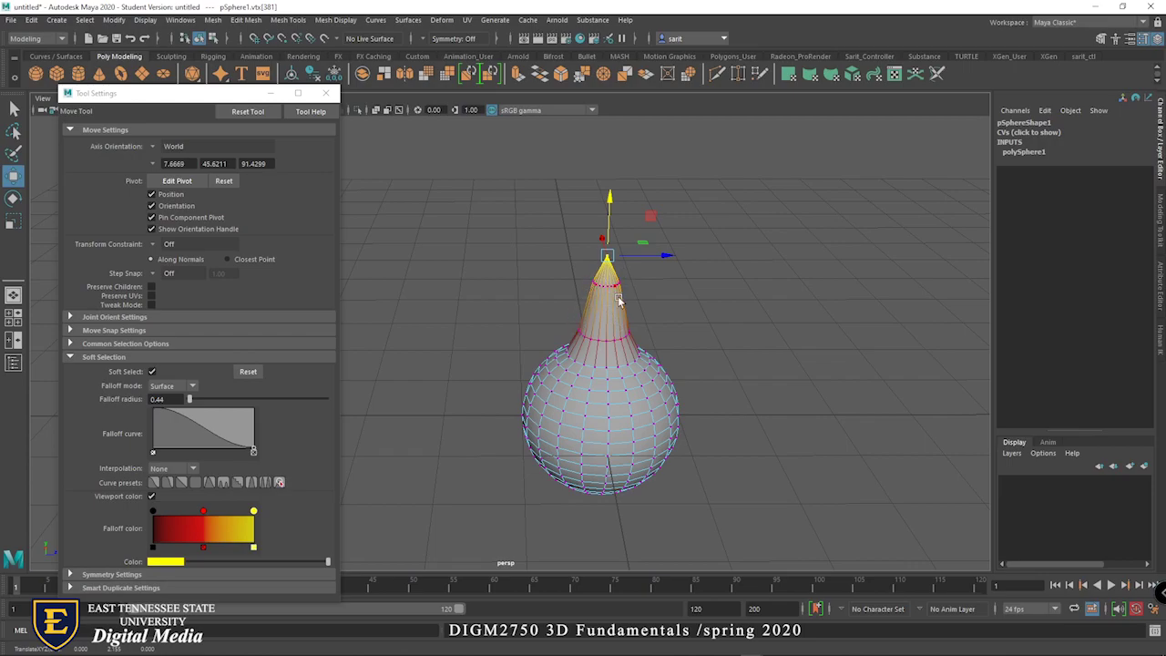
# Switch the sphere to edge mode and select a single edge on the side of its round body
pyautogui.rightClick(603, 343)
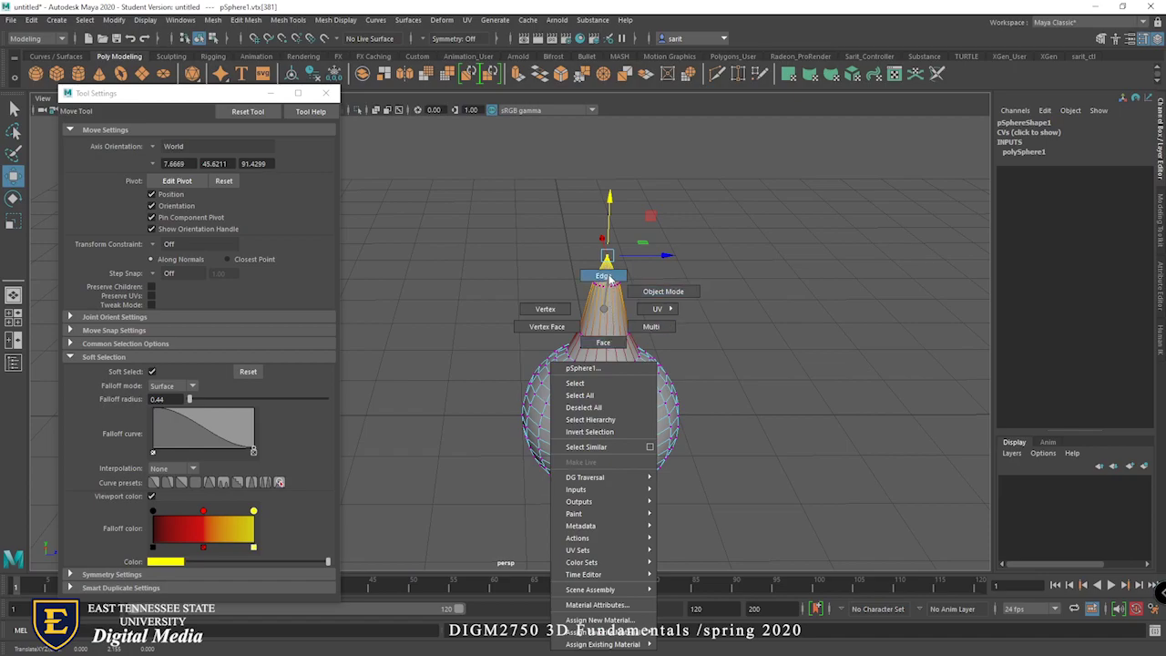
pyautogui.moveTo(609, 278); pyautogui.dragTo(608, 277, button='right')
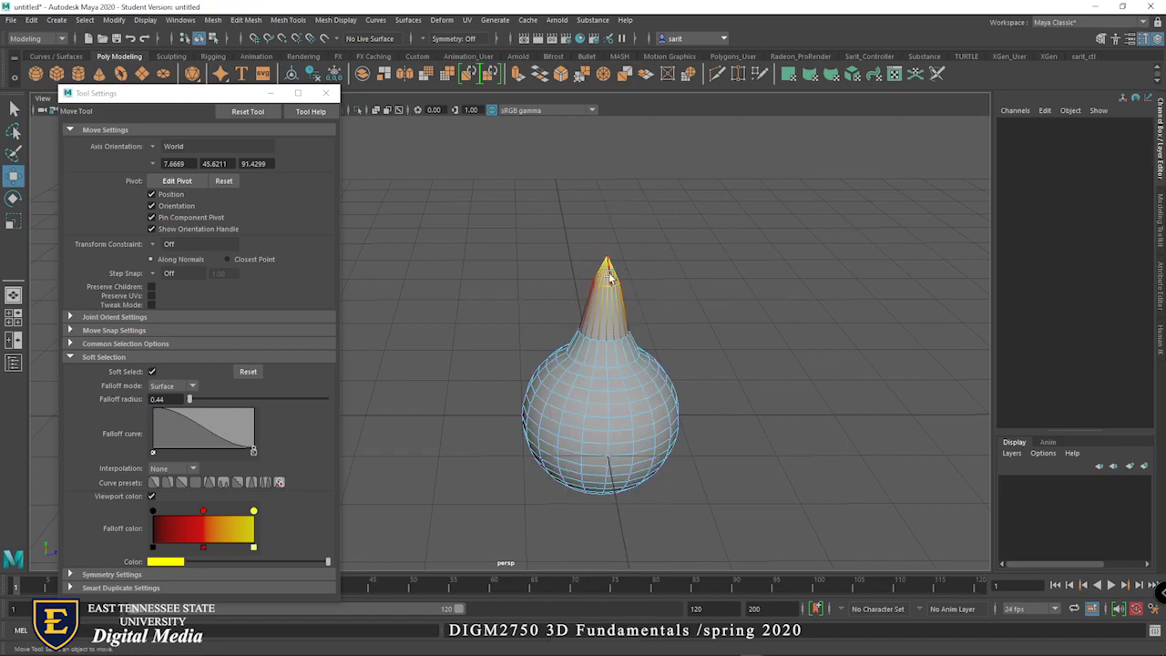
pyautogui.click(602, 343)
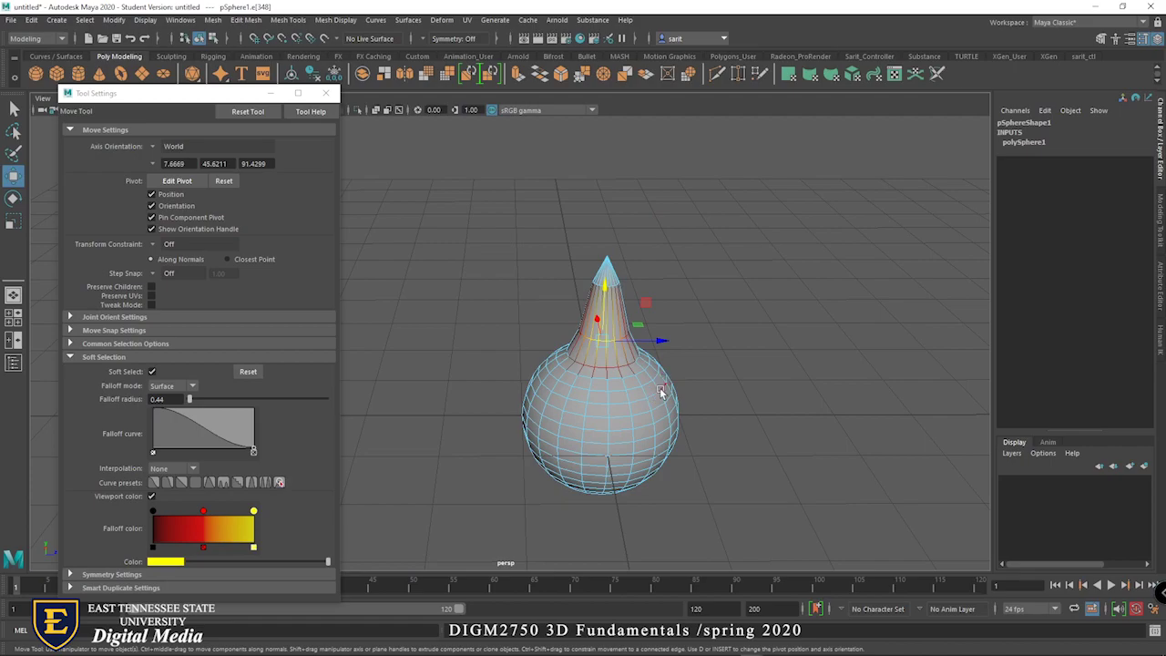
pyautogui.click(661, 392)
pyautogui.rightClick(720, 444)
pyautogui.moveTo(721, 444); pyautogui.dragTo(719, 311, button='right')
pyautogui.moveTo(719, 389)
pyautogui.mouseDown()
pyautogui.moveTo(793, 400)
pyautogui.moveTo(706, 397)
pyautogui.mouseUp()
pyautogui.moveTo(768, 421); pyautogui.dragTo(778, 430, button='middle')
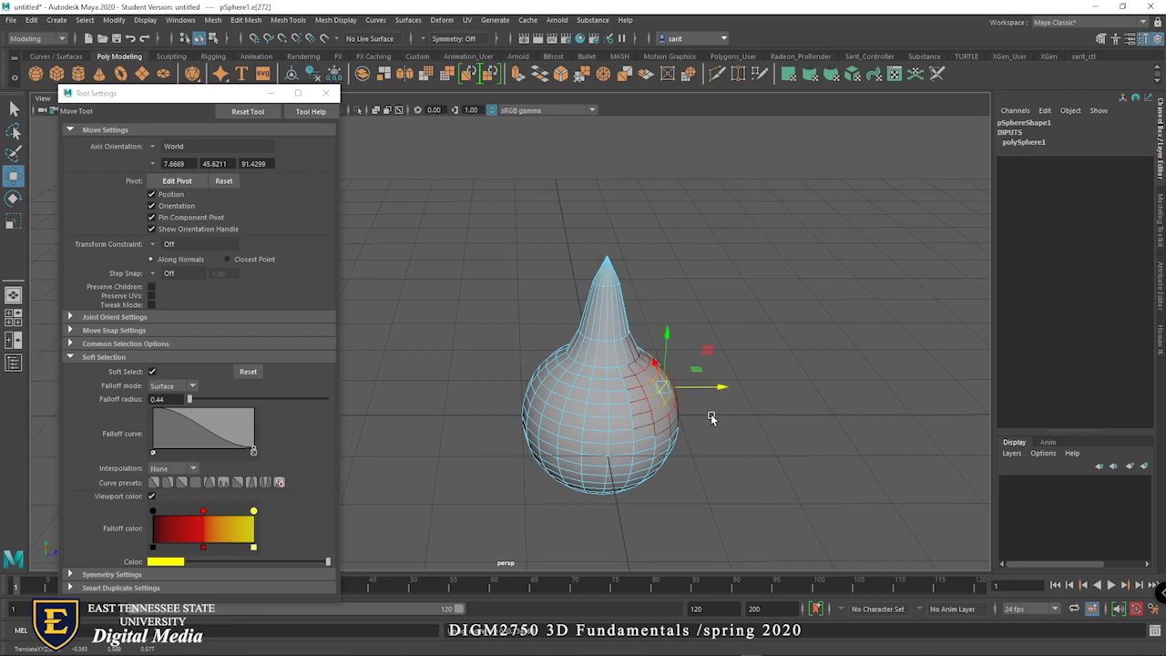
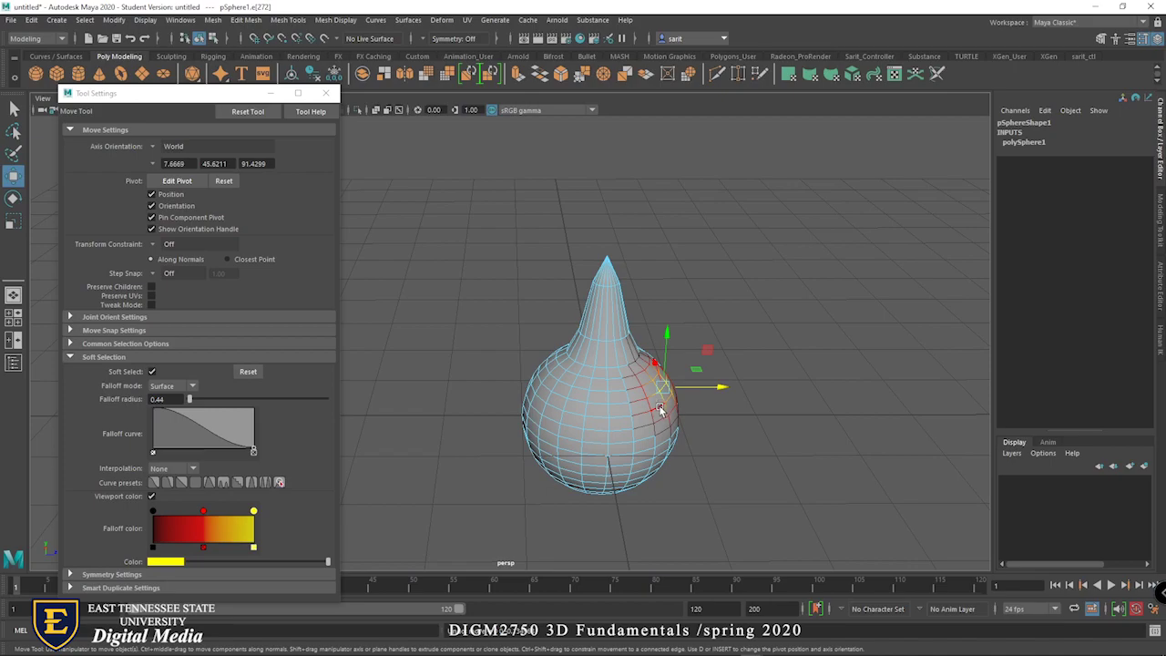
# Enlarge the soft selection falloff radius to 1.23 and pull the selected edge outward along Z into a broad bulge
pyautogui.moveTo(659, 405); pyautogui.dragTo(755, 383)
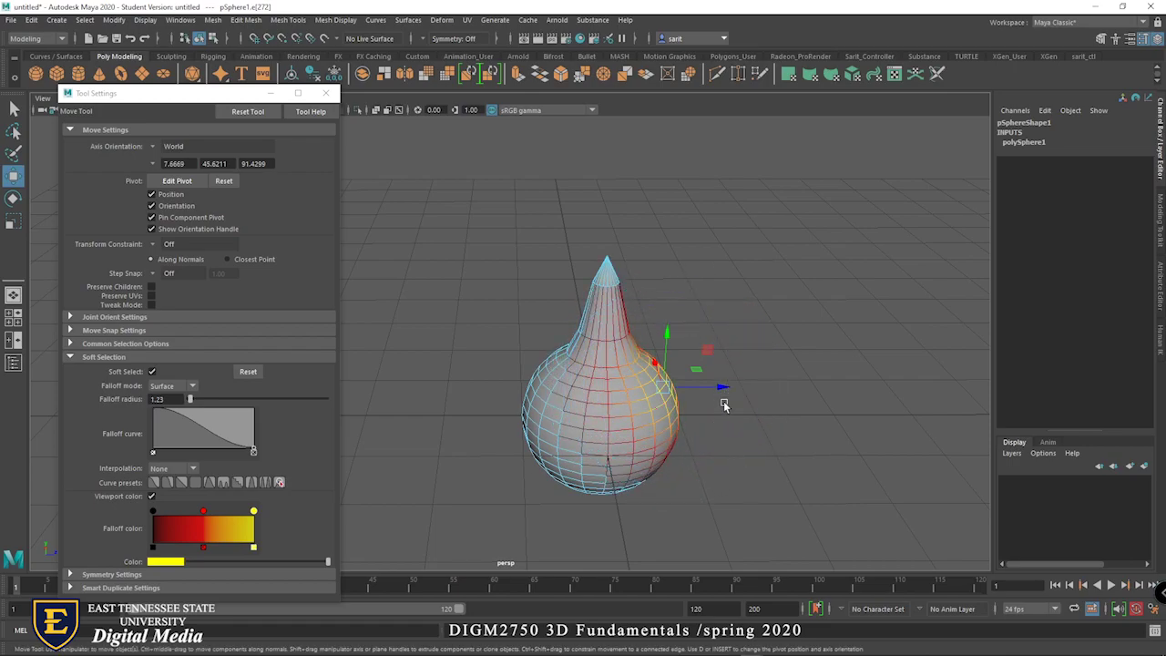
pyautogui.moveTo(669, 334); pyautogui.dragTo(820, 403)
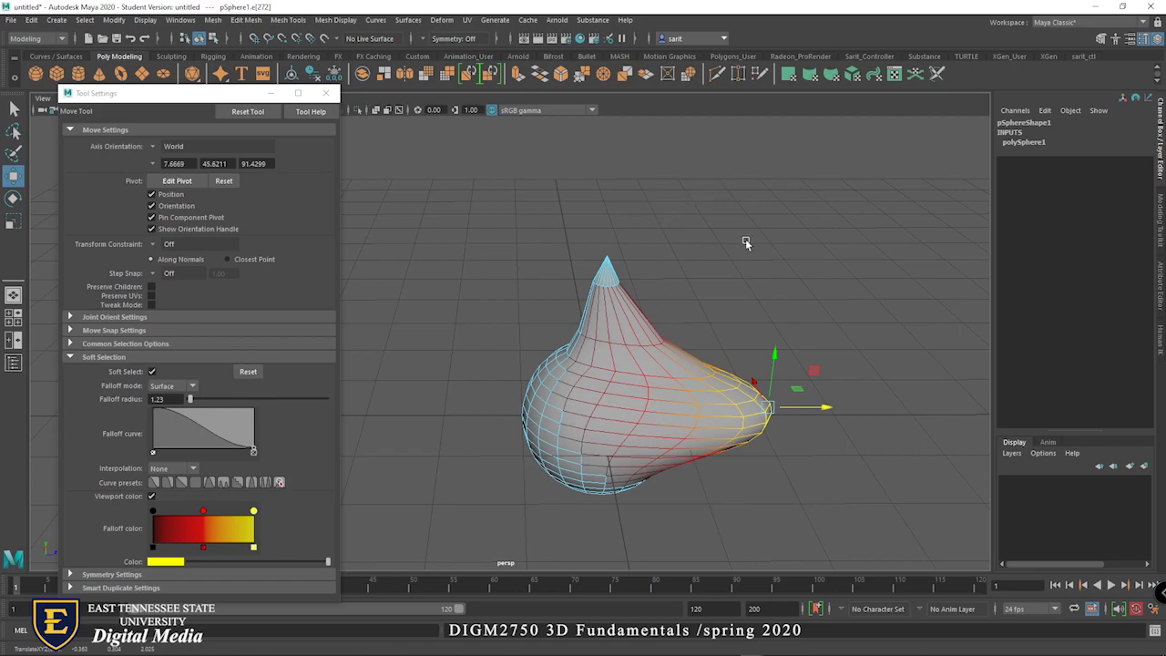
# Turn Soft Select off, close the tool settings, and return the shape to object mode with nothing selected
pyautogui.click(152, 372)
pyautogui.click(325, 95)
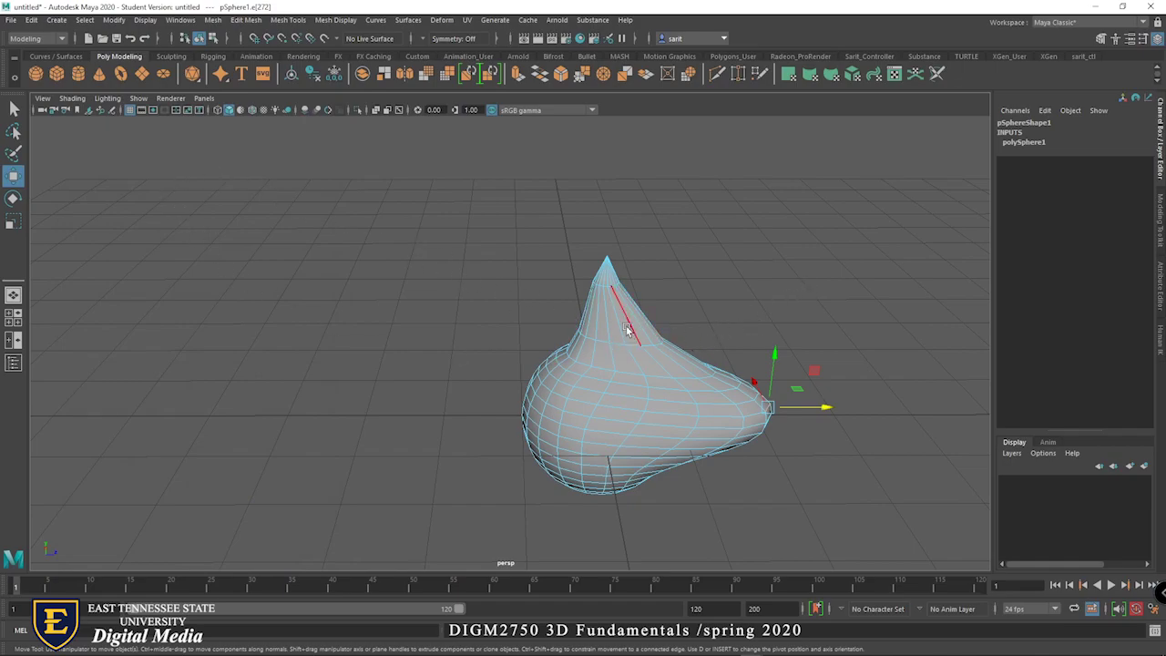
pyautogui.rightClick(652, 370)
pyautogui.moveTo(652, 368); pyautogui.dragTo(710, 292, button='right')
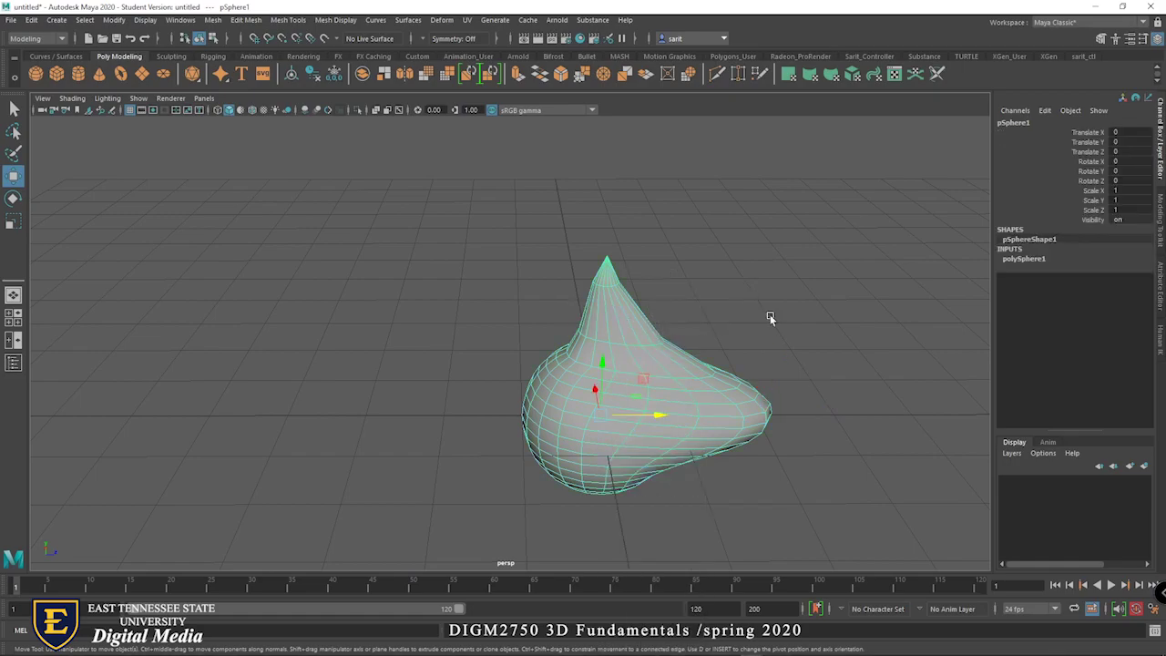
pyautogui.click(773, 322)
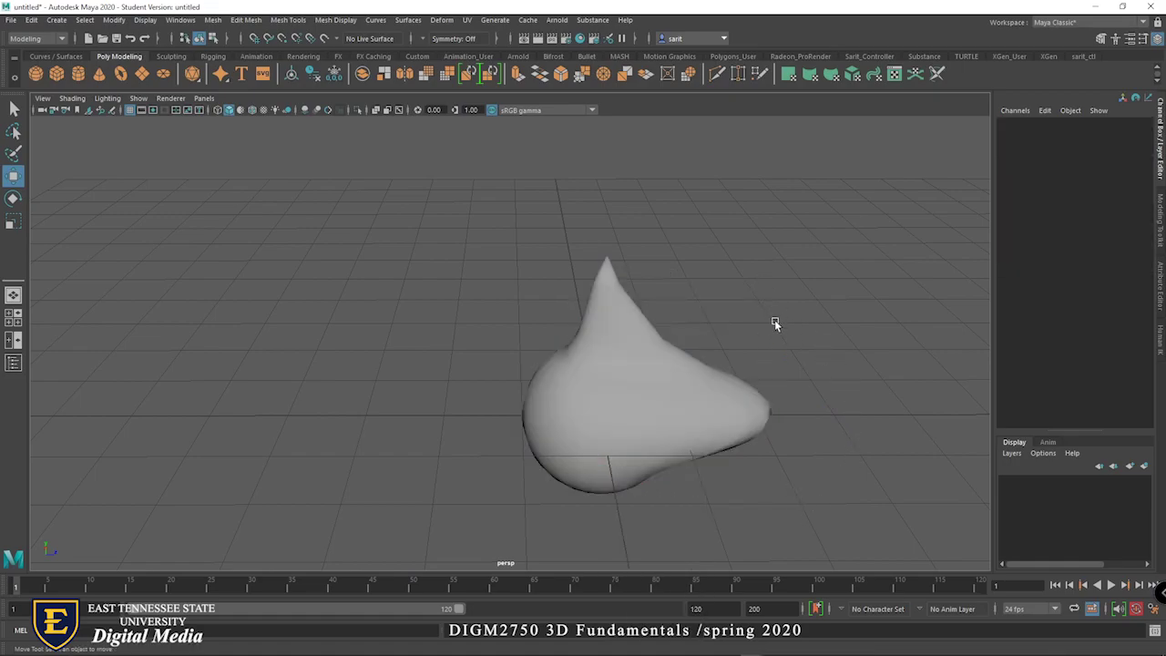
# Select the deformed shape and move it across the ground plane to about Translate X 2.9 and Z -2.4
pyautogui.click(627, 398)
pyautogui.moveTo(654, 425); pyautogui.dragTo(468, 415)
pyautogui.keyDown('alt'); pyautogui.moveTo(609, 325); pyautogui.dragTo(505, 343); pyautogui.keyUp('alt')
pyautogui.moveTo(474, 306); pyautogui.dragTo(691, 269)
pyautogui.keyDown('alt'); pyautogui.moveTo(690, 268); pyautogui.dragTo(653, 438, button='middle'); pyautogui.keyUp('alt')
pyautogui.keyDown('alt'); pyautogui.moveTo(654, 438); pyautogui.dragTo(730, 411); pyautogui.keyUp('alt')
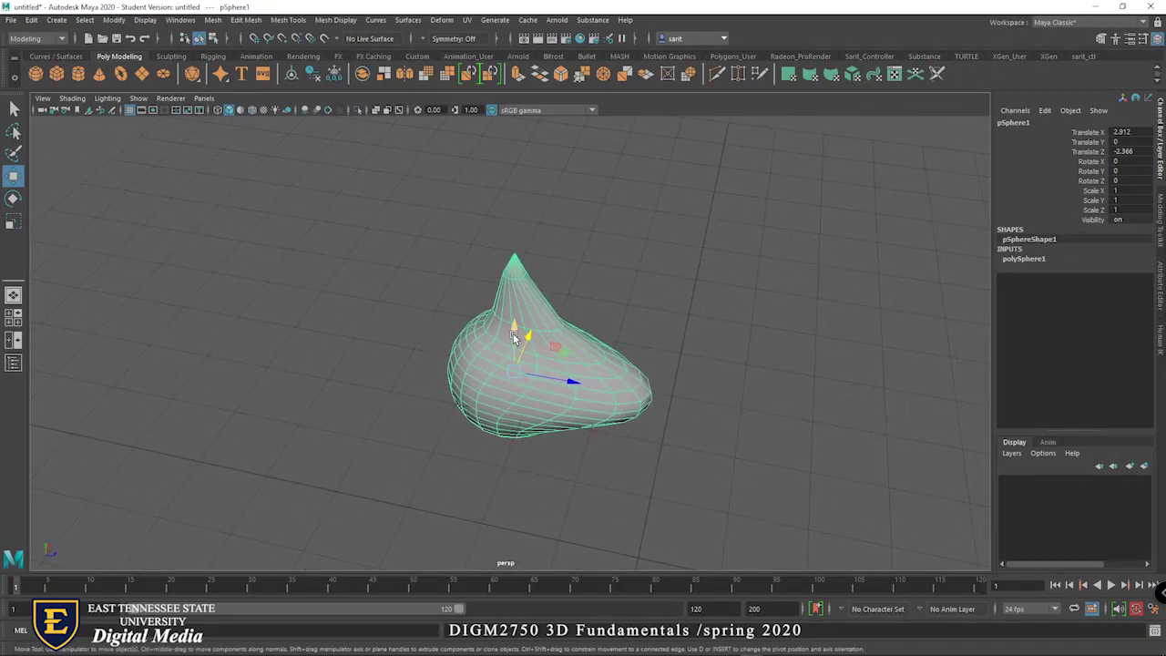
# Move the shape along its separate axes and freely, to about Translate X 0.98, Y 0.73 and Z 0.46
pyautogui.moveTo(514, 335); pyautogui.dragTo(516, 296)
pyautogui.moveTo(568, 349); pyautogui.dragTo(520, 350)
pyautogui.moveTo(465, 293); pyautogui.dragTo(636, 475)
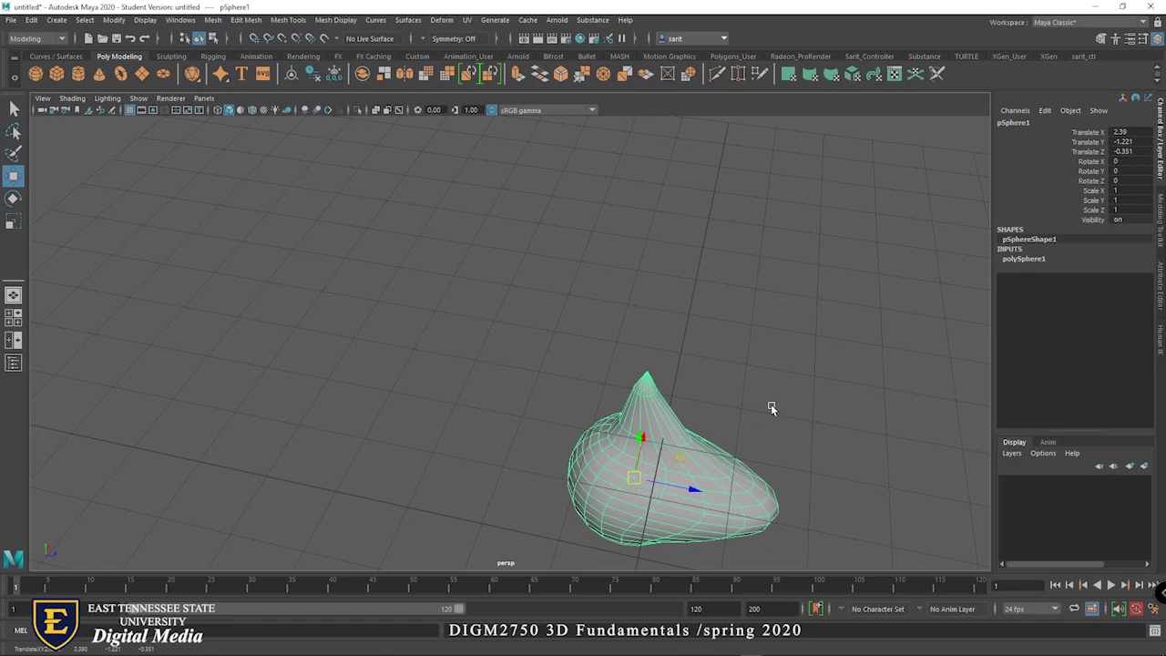
pyautogui.keyDown('alt'); pyautogui.moveTo(769, 398); pyautogui.dragTo(746, 348); pyautogui.keyUp('alt')
pyautogui.moveTo(526, 342); pyautogui.dragTo(524, 208)
pyautogui.moveTo(557, 246); pyautogui.dragTo(607, 340)
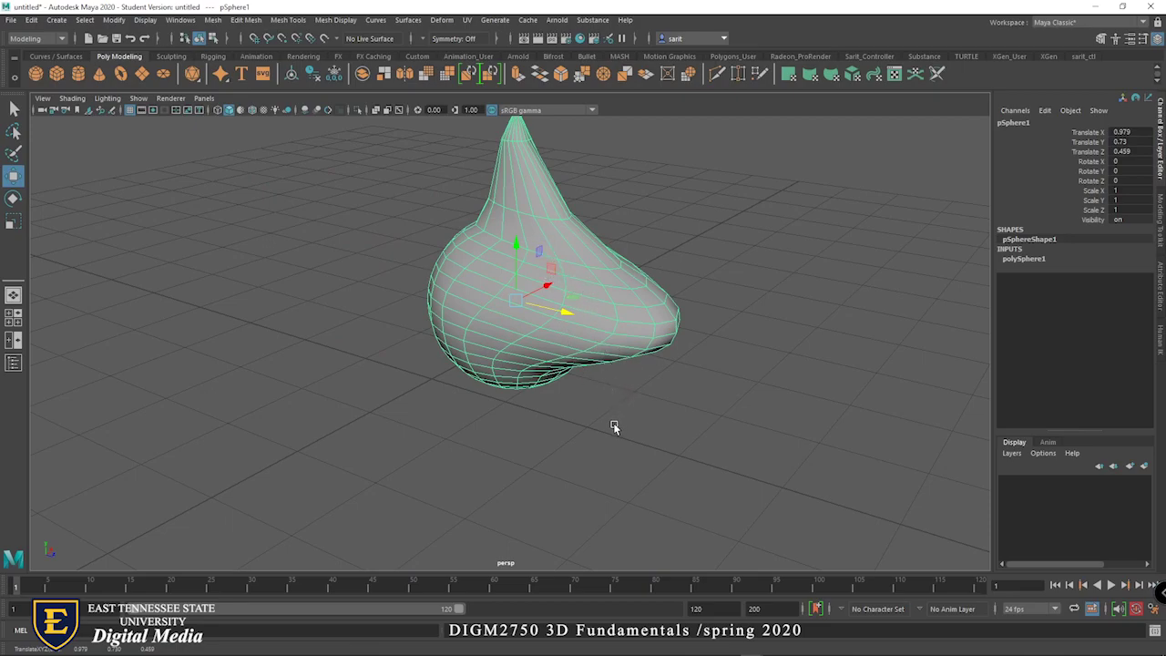
# Move the shape within the XZ and XY planes to about Translate X 0.70, Y 0.64 and Z -1.86
pyautogui.click(551, 270)
pyautogui.press('d')
pyautogui.moveTo(572, 302); pyautogui.dragTo(572, 209)
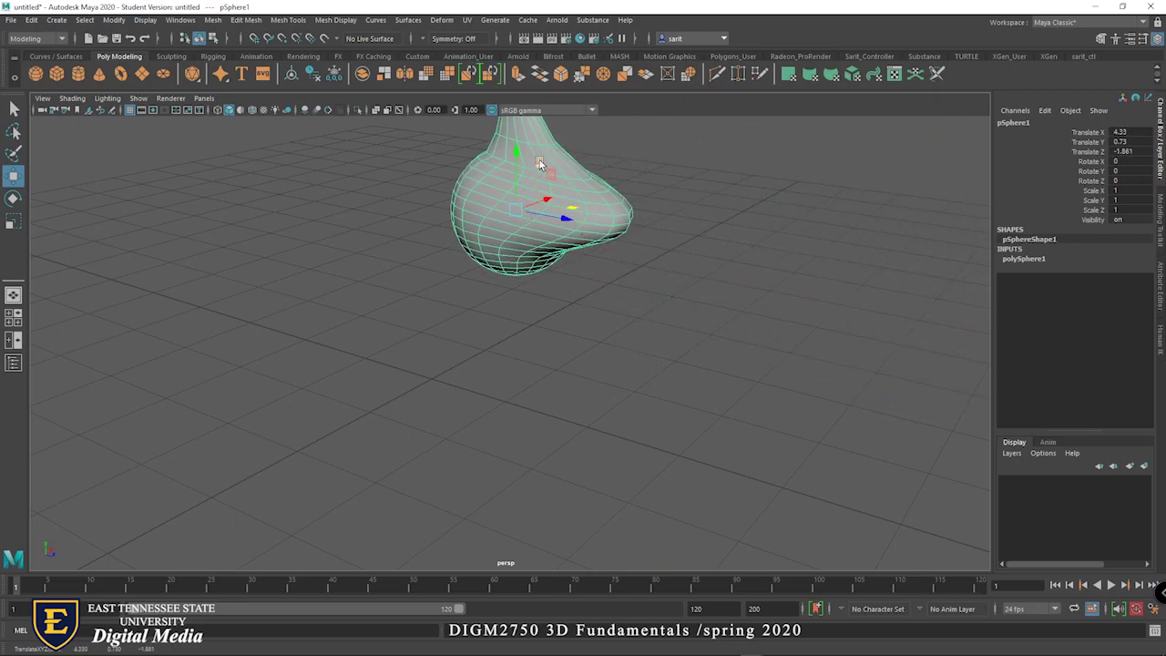
pyautogui.moveTo(540, 162); pyautogui.dragTo(540, 162)
pyautogui.moveTo(540, 163); pyautogui.dragTo(376, 231)
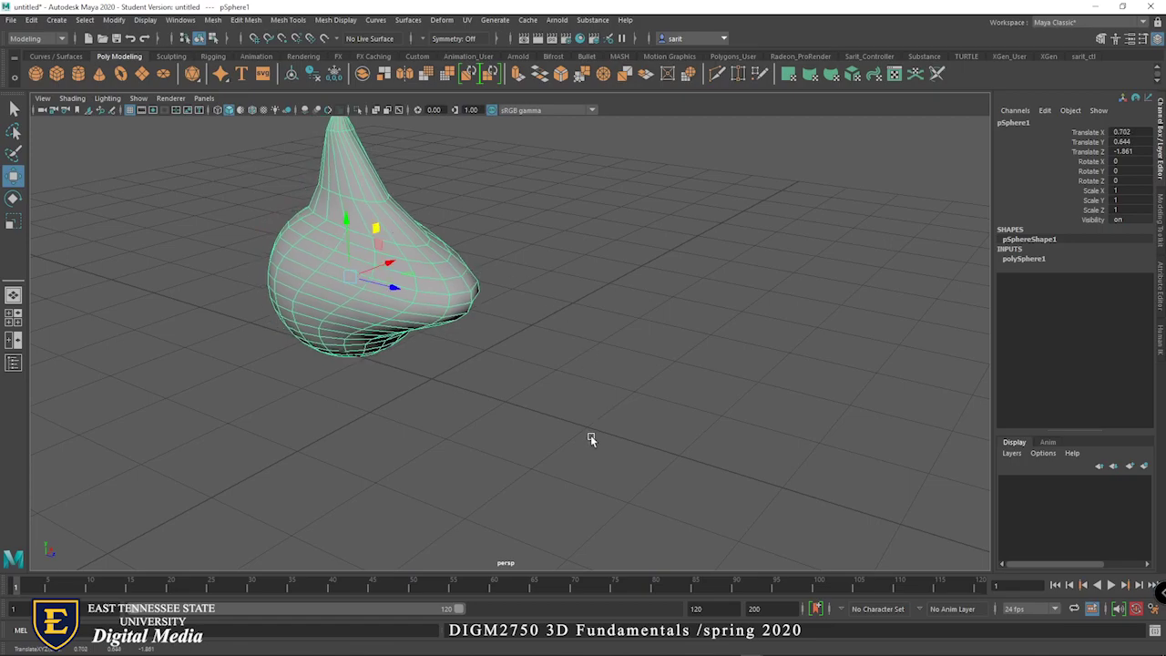
# Activate the Rotate Tool and rotate the shape slightly to about 0.74 degrees in Y
pyautogui.press('e')
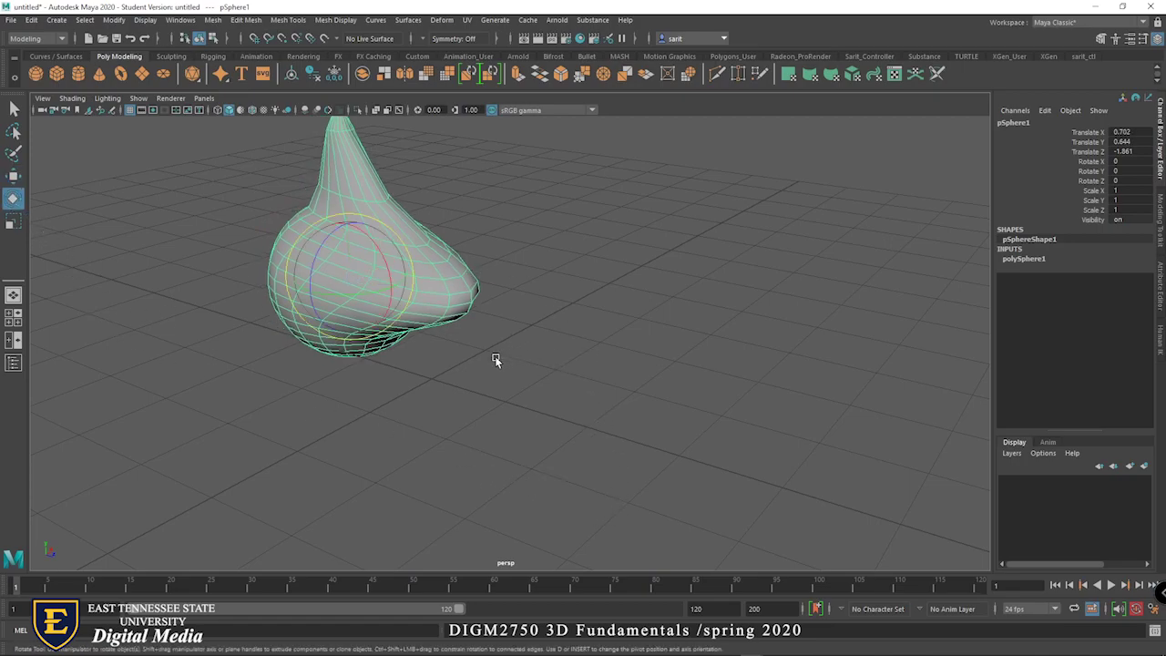
pyautogui.keyDown('alt'); pyautogui.moveTo(469, 359); pyautogui.dragTo(672, 470, button='middle'); pyautogui.keyUp('alt')
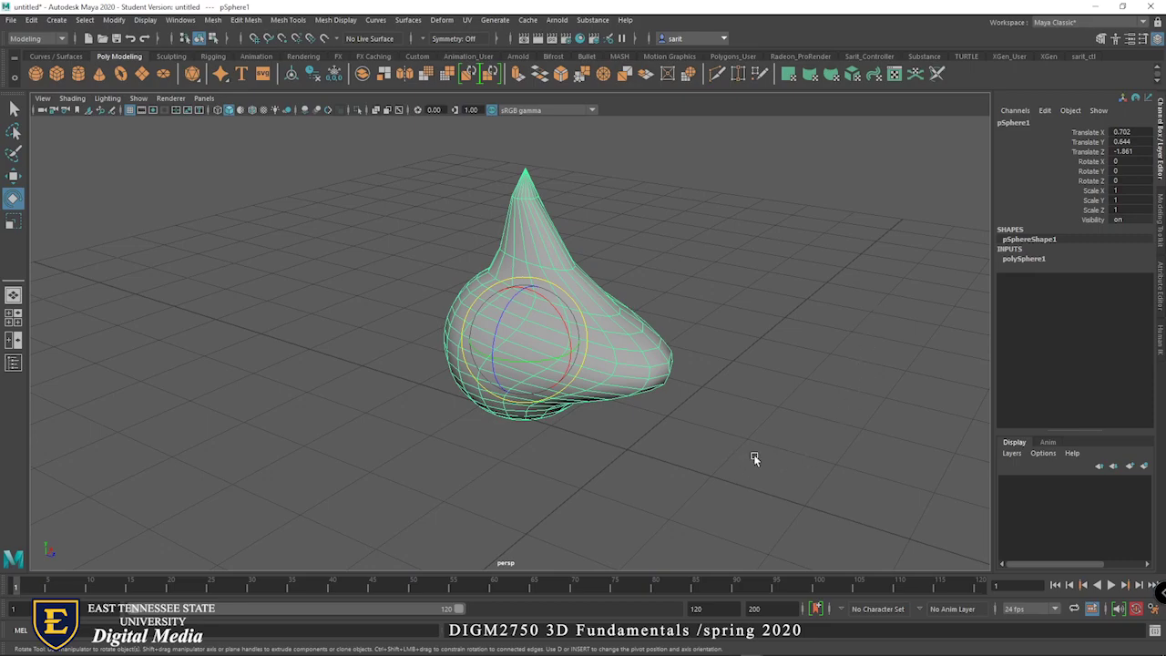
pyautogui.click(560, 313)
pyautogui.moveTo(559, 314); pyautogui.dragTo(556, 351)
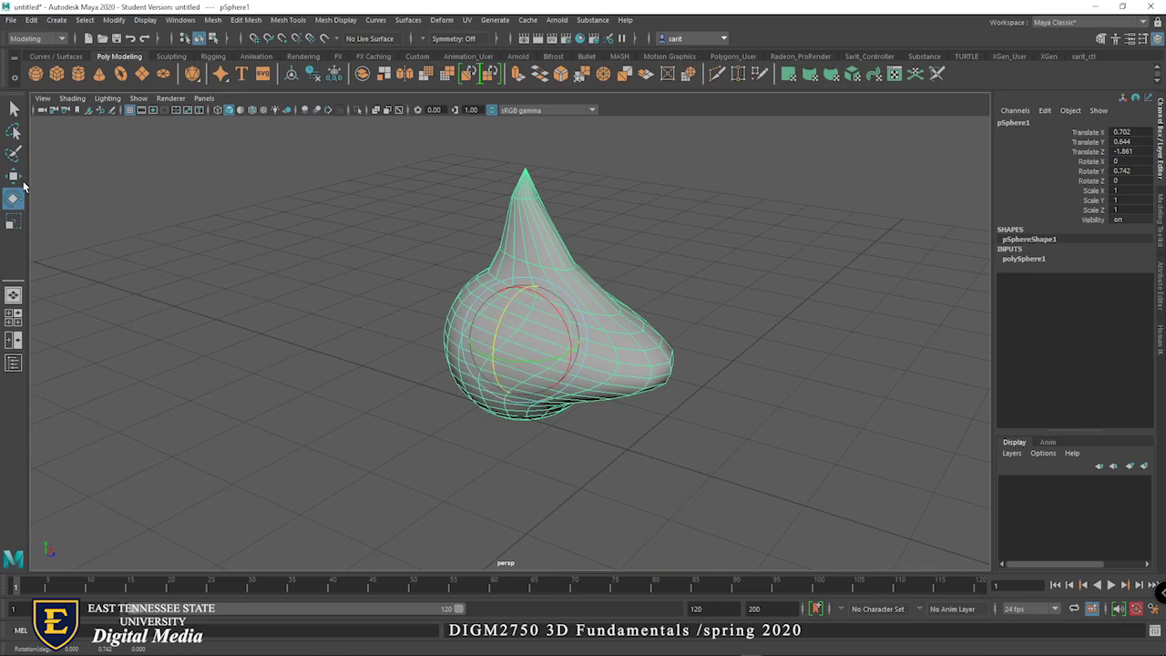
# Switch through the Move Tool to the Scale Tool and scale the shape uniformly to about 0.91
pyautogui.press('w')
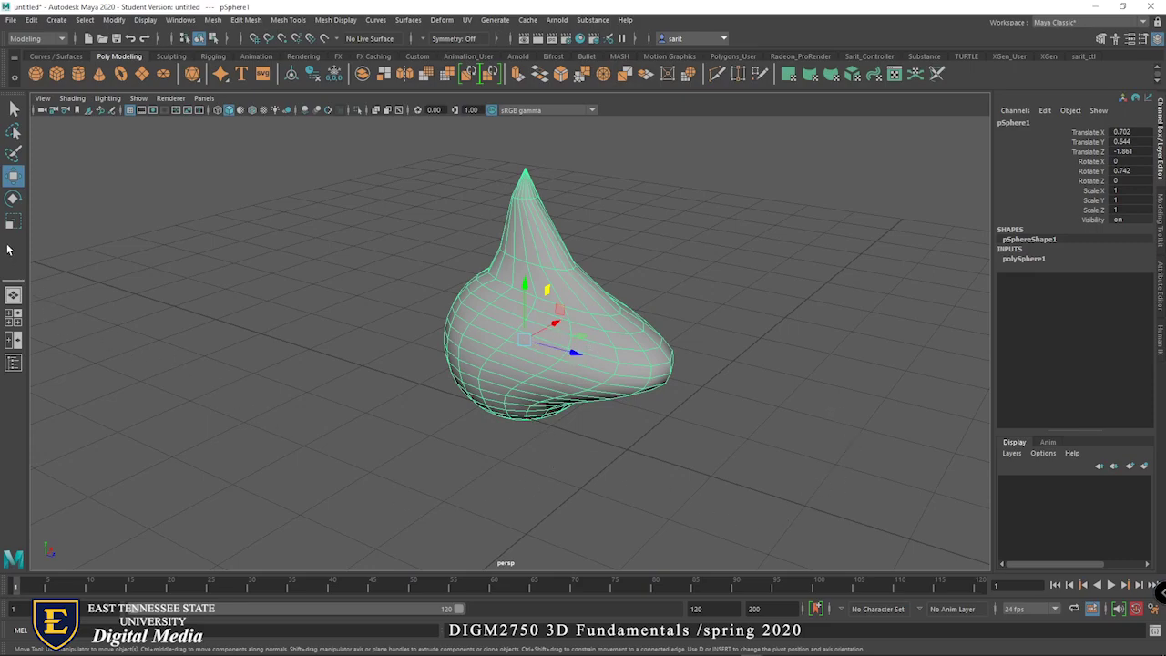
pyautogui.press('r')
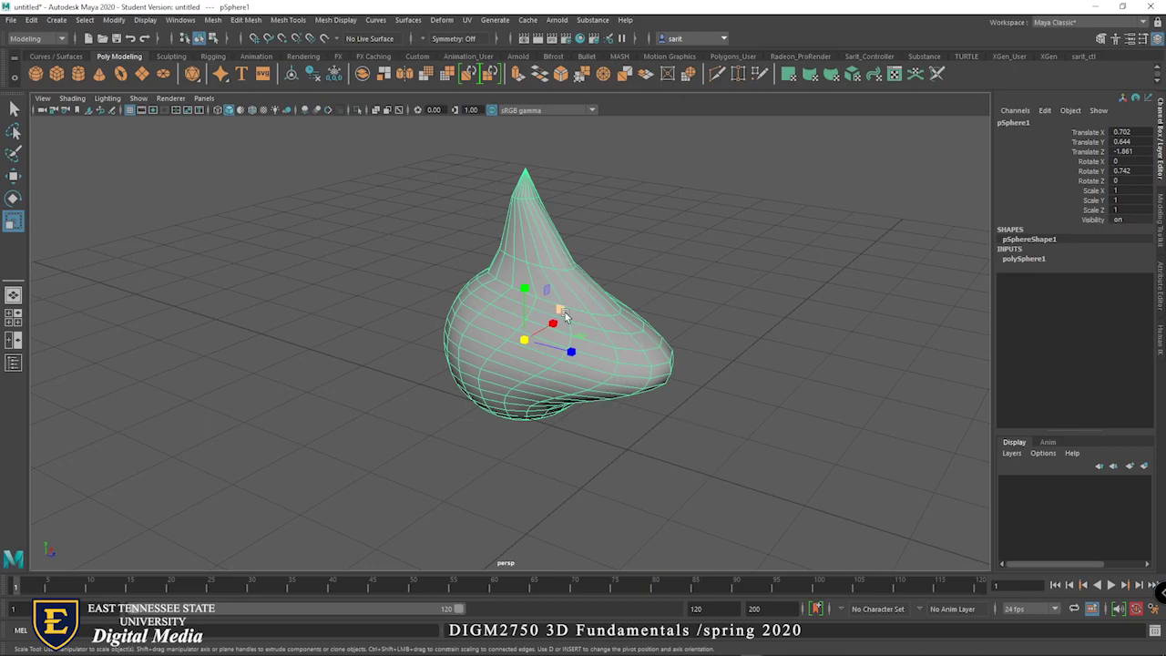
pyautogui.moveTo(560, 314); pyautogui.dragTo(529, 339)
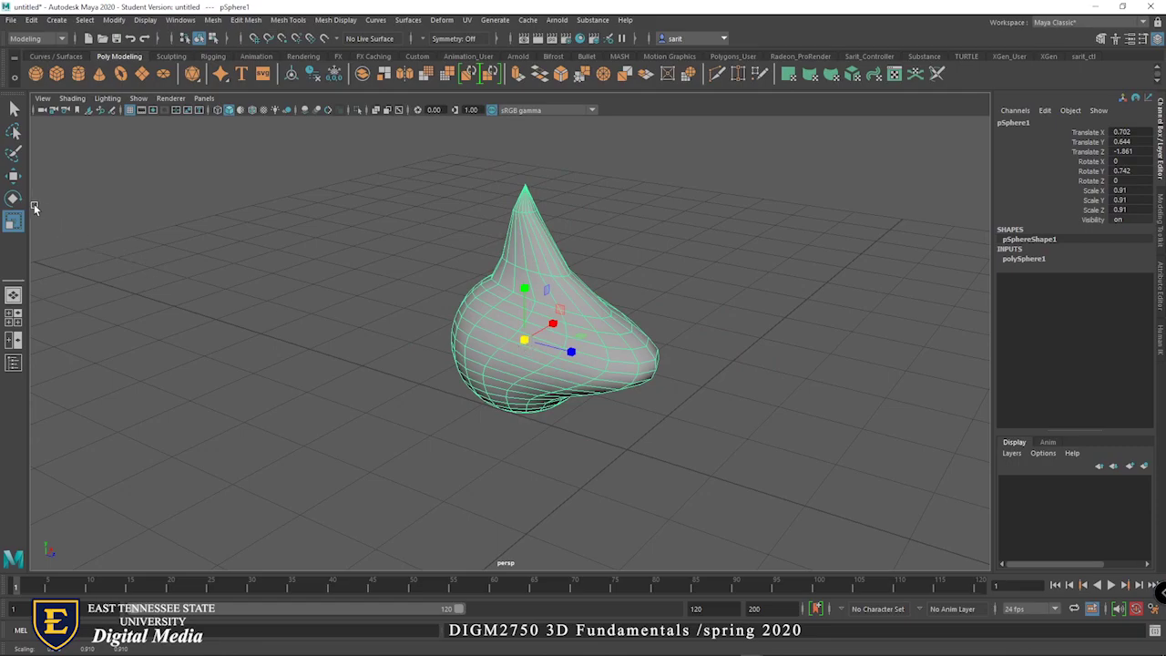
# Rotate the shape freely with the Rotate Tool to about Rotate X -1023, Y -29 and Z -13
pyautogui.press('e')
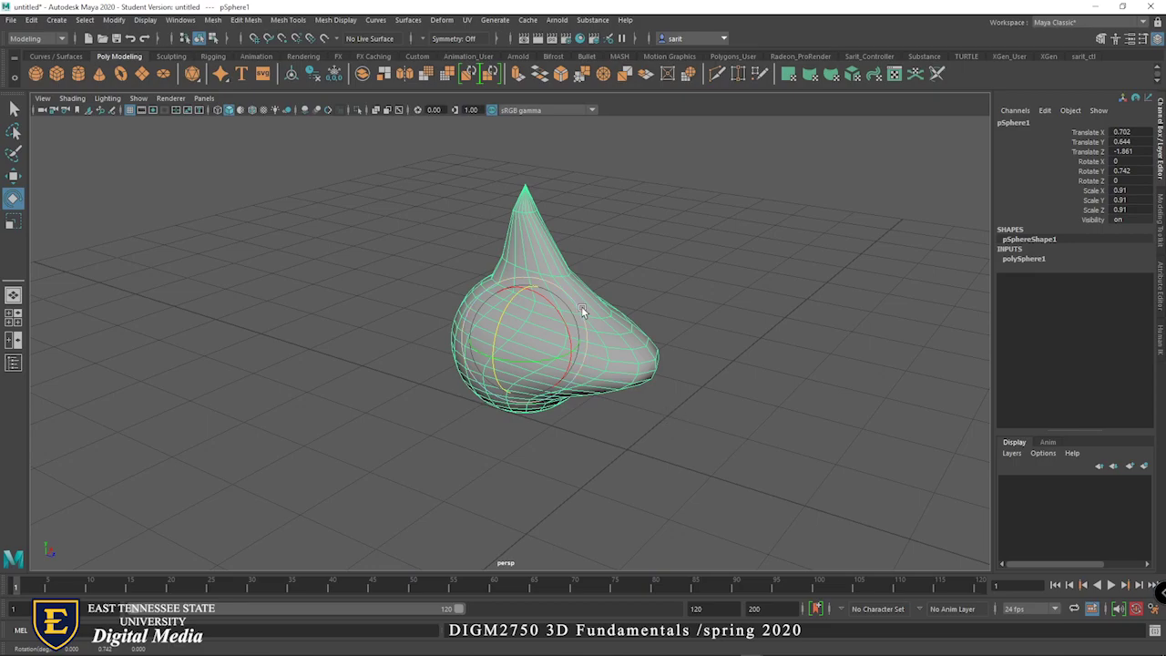
pyautogui.moveTo(581, 303); pyautogui.dragTo(544, 339)
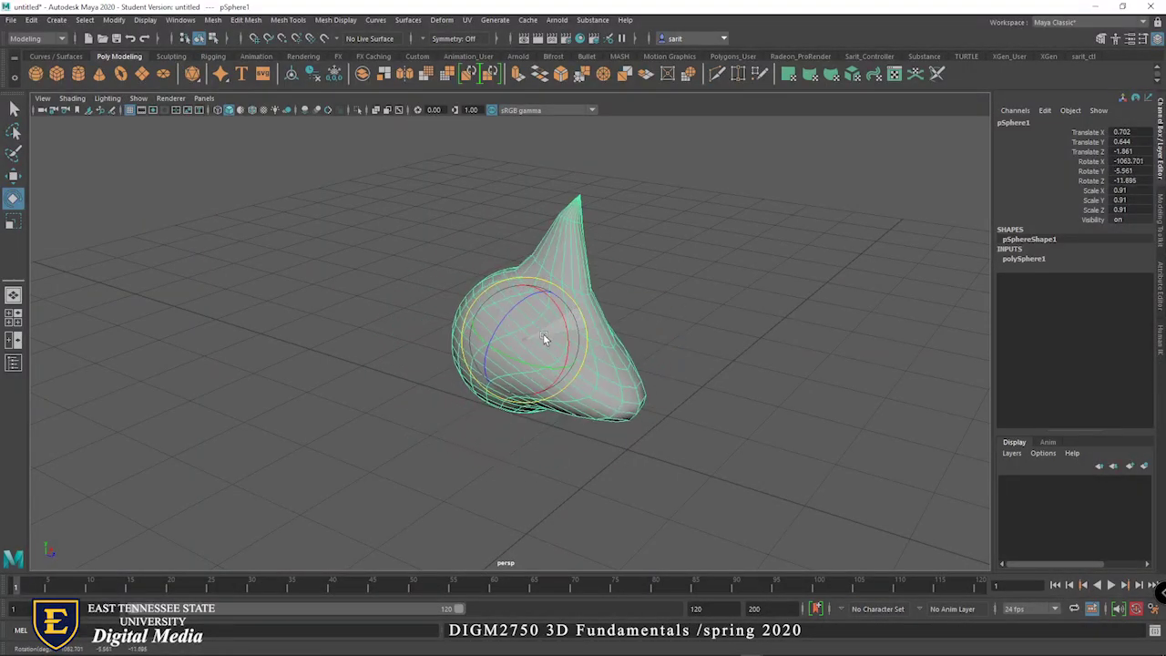
pyautogui.click(637, 300)
pyautogui.keyDown('alt'); pyautogui.moveTo(641, 287); pyautogui.dragTo(721, 308); pyautogui.keyUp('alt')
pyautogui.click(622, 332)
pyautogui.moveTo(619, 324); pyautogui.dragTo(603, 368)
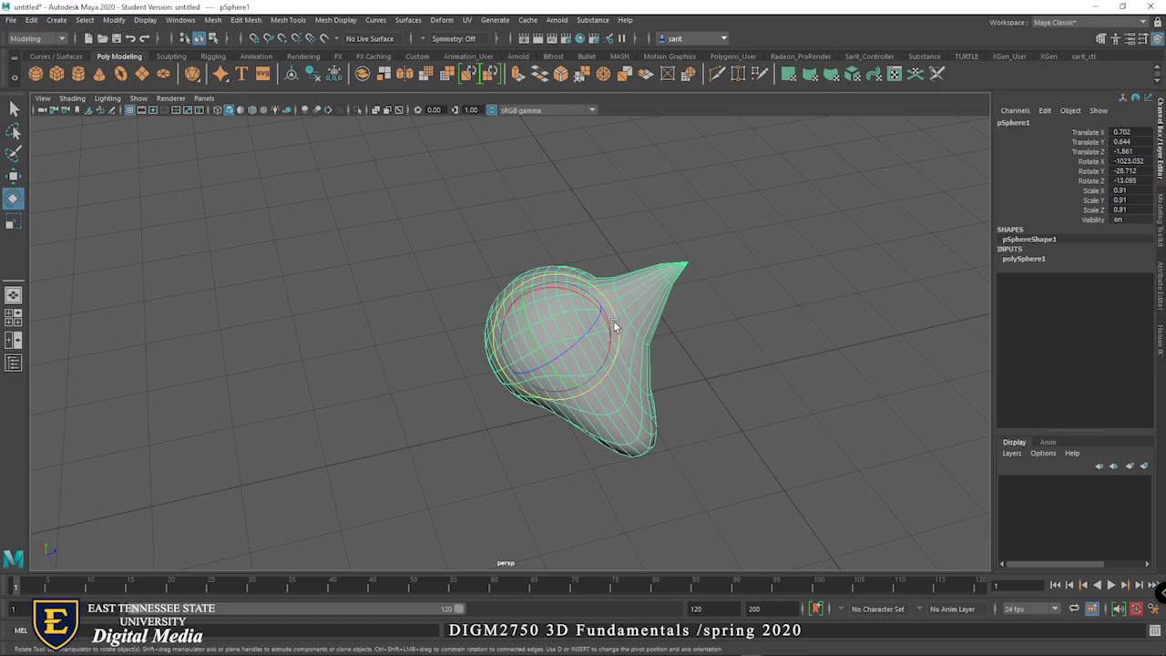
# Set the shape's Scale X, Y and Z together to 1, and replace all three values with 0
pyautogui.moveTo(1129, 189); pyautogui.dragTo(1129, 209)
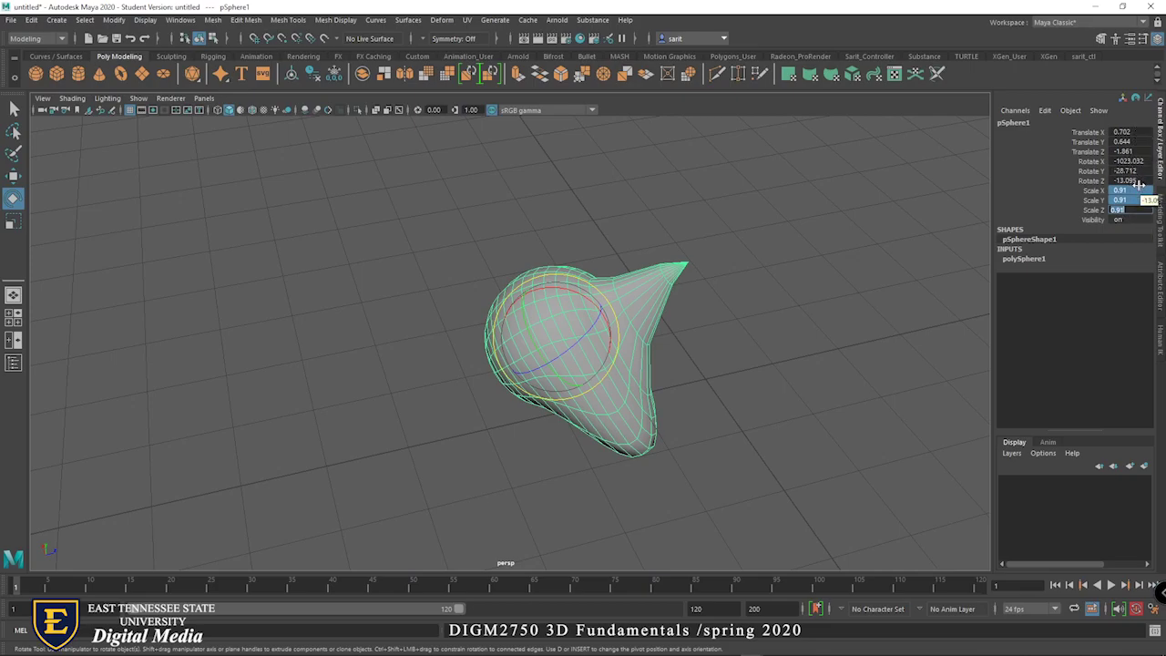
pyautogui.moveTo(1129, 180); pyautogui.dragTo(1135, 194)
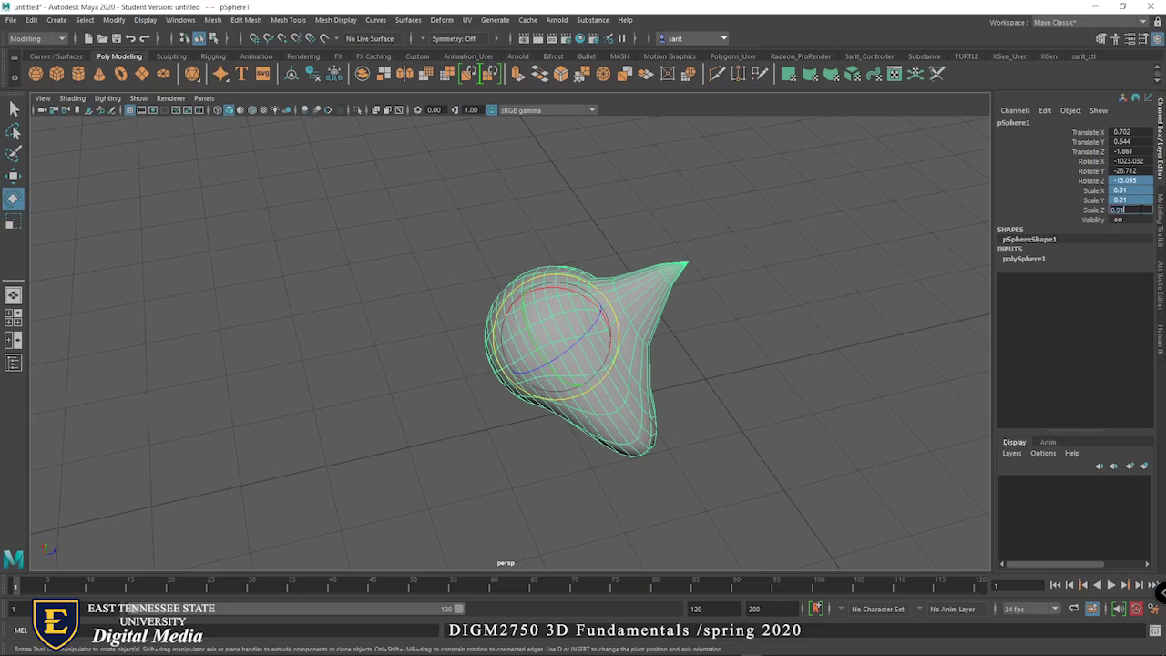
pyautogui.moveTo(1122, 189); pyautogui.dragTo(1132, 200)
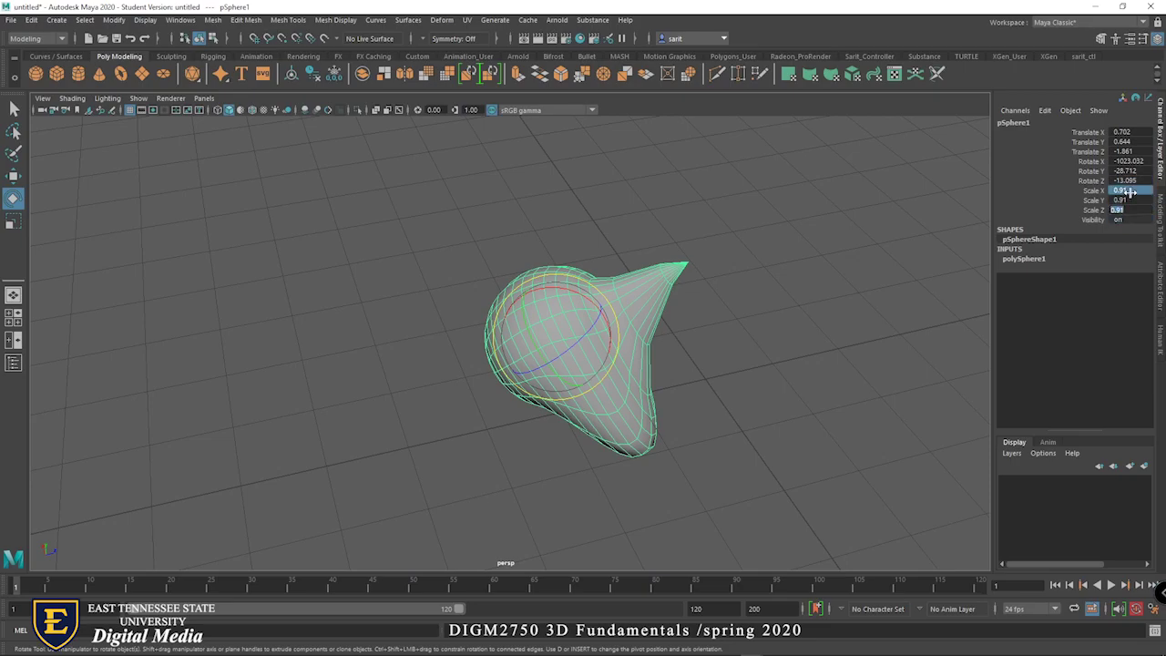
pyautogui.write('1')
pyautogui.press('Return')
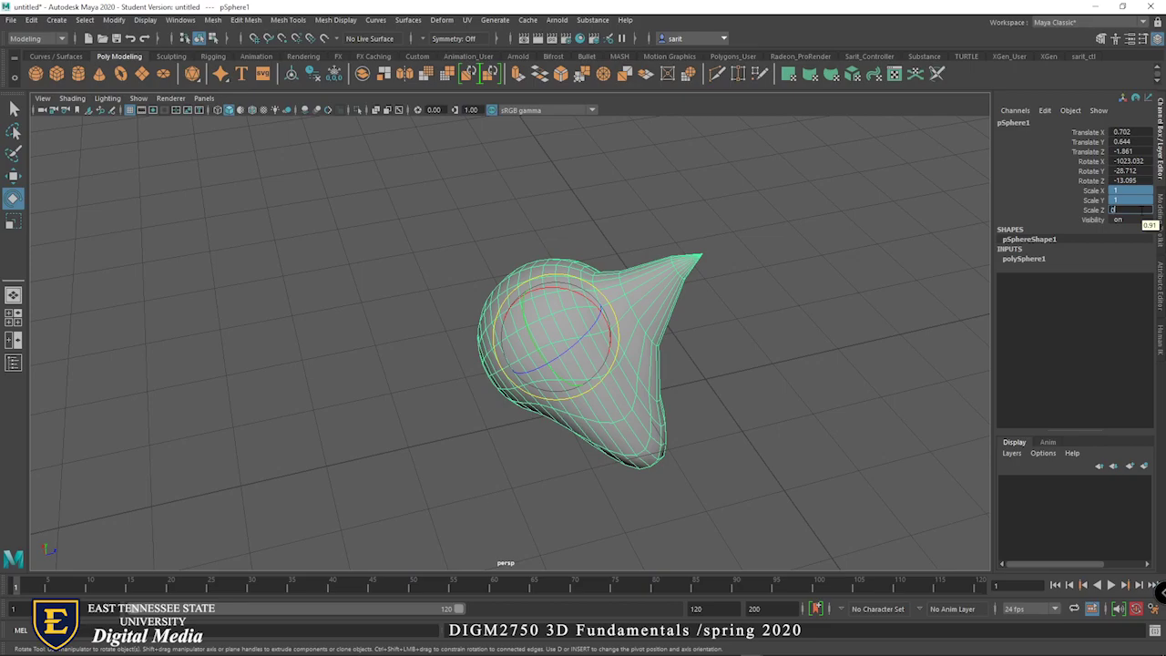
pyautogui.write('0')
pyautogui.press('Return')
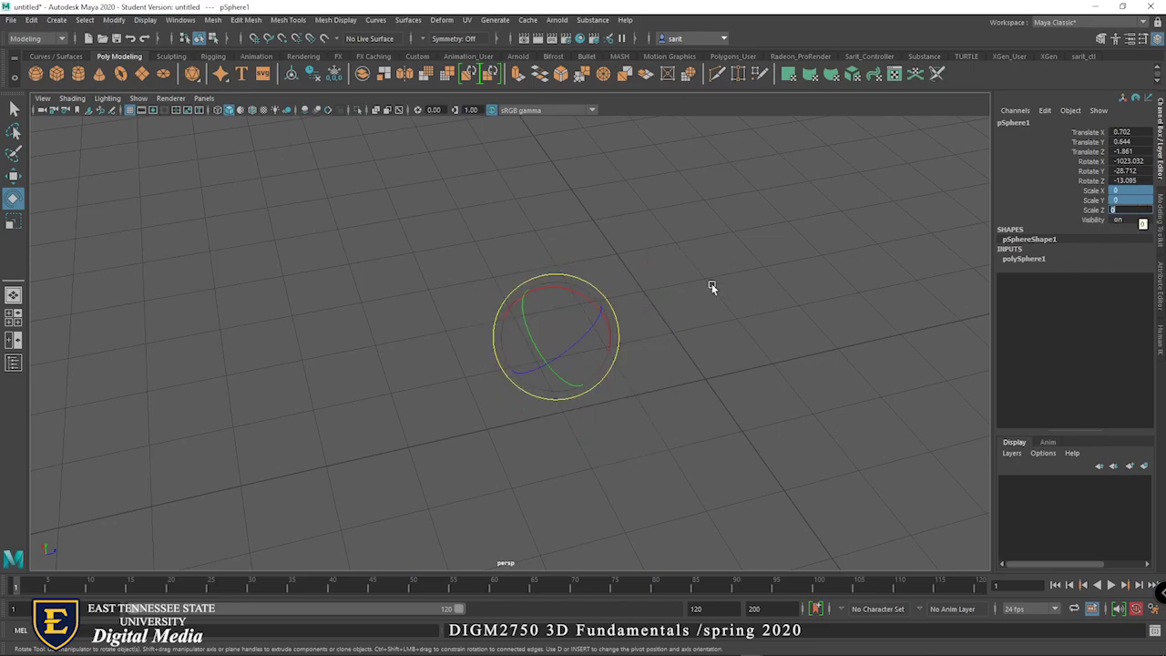
# Deselect the zero-scaled shape and show the Outliner beside the viewport
pyautogui.click(783, 314)
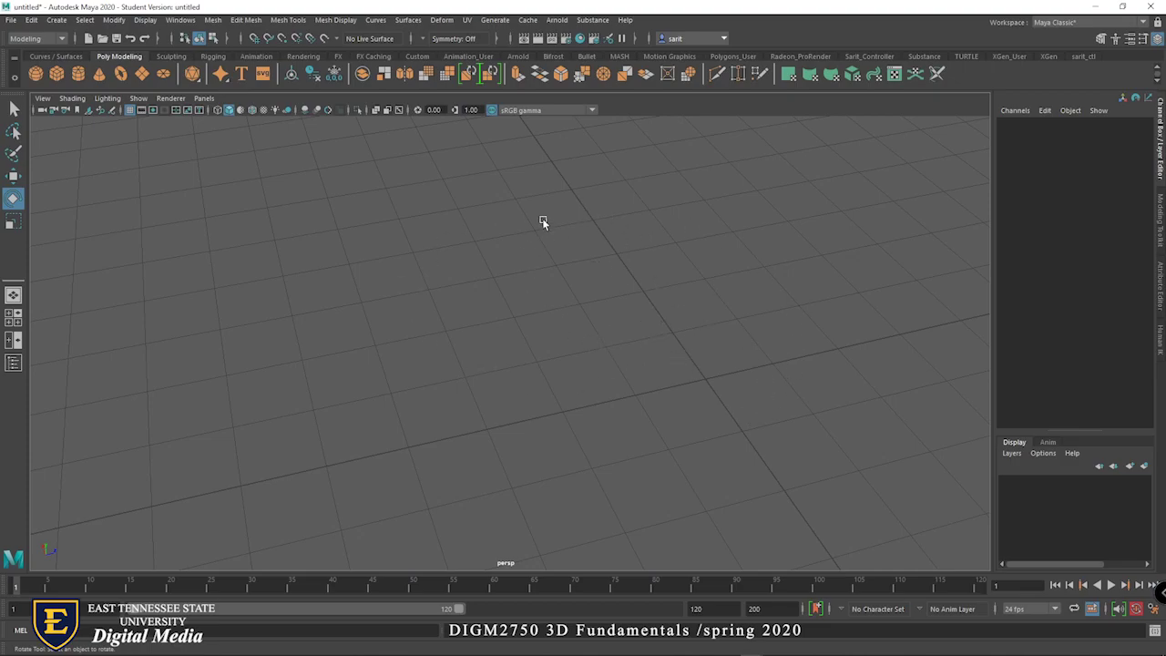
pyautogui.click(14, 363)
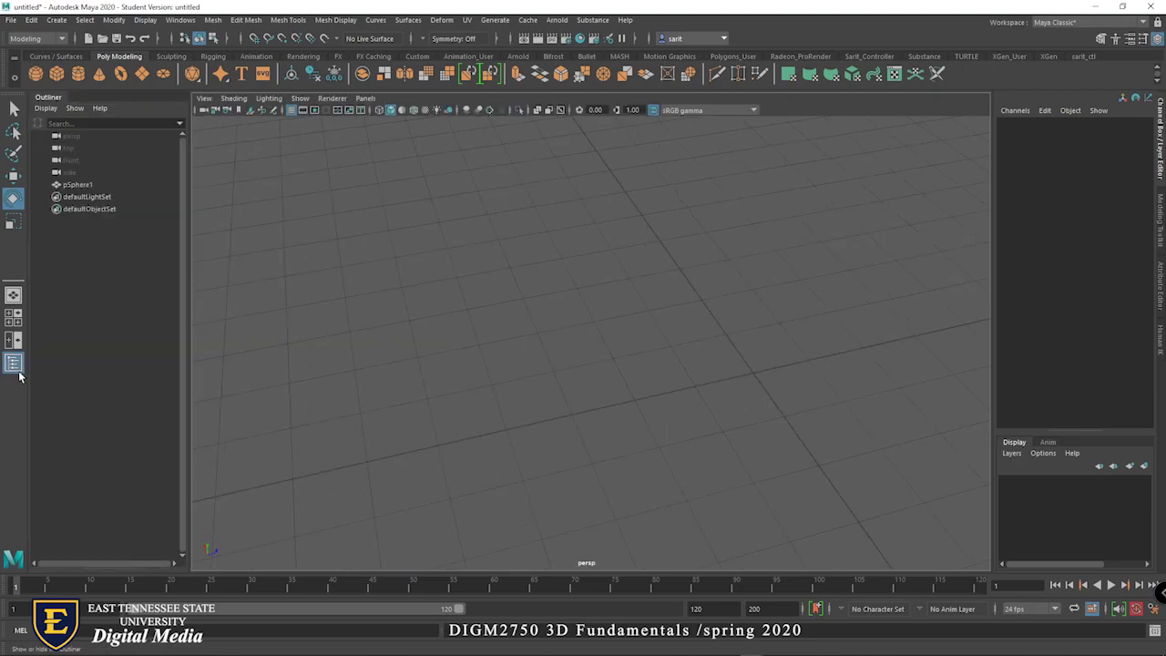
# Select the zero-scaled pSphere1 in the Outliner and set its Scale X, Y and Z together to 1
pyautogui.click(77, 188)
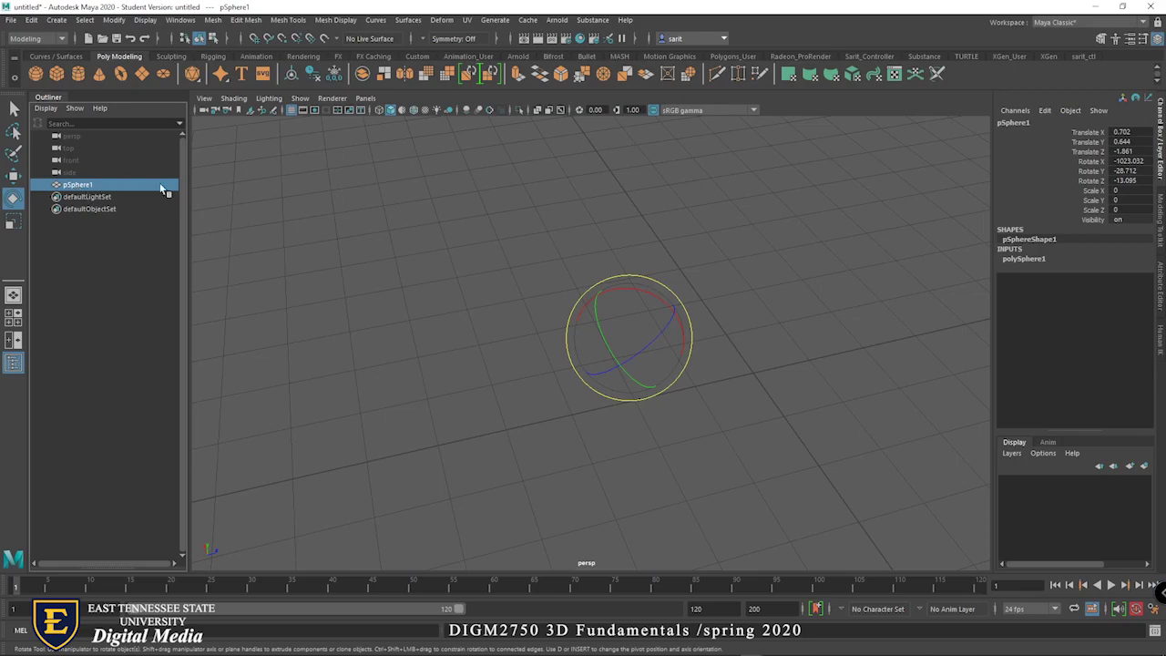
pyautogui.moveTo(1124, 191); pyautogui.dragTo(1125, 210)
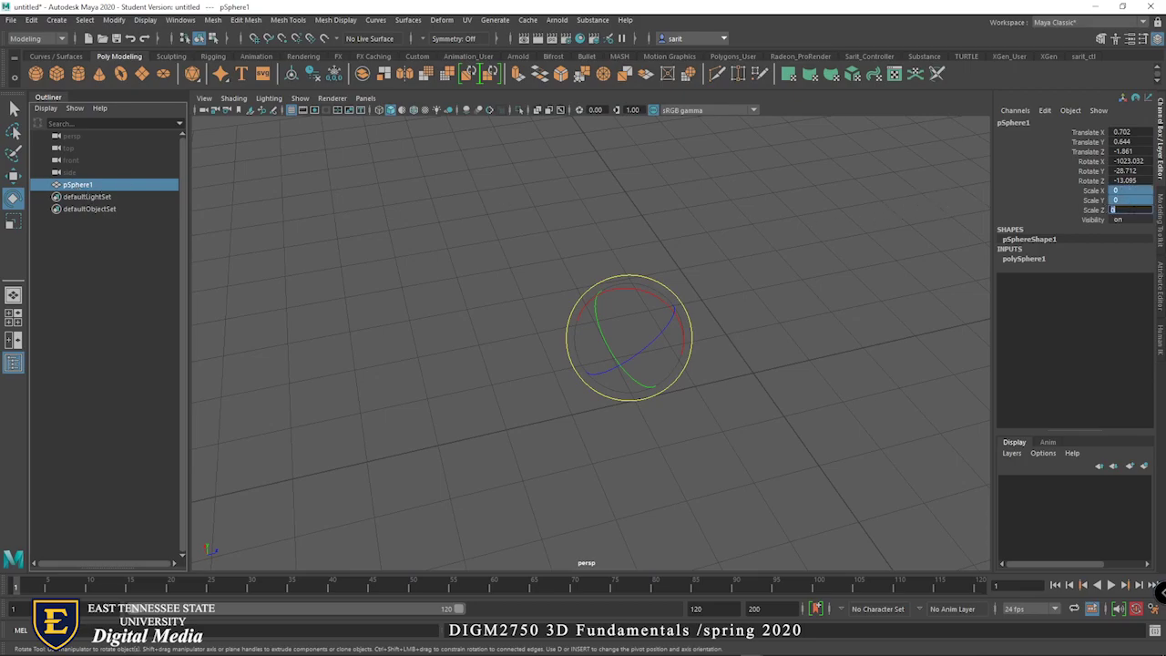
pyautogui.press('Return')
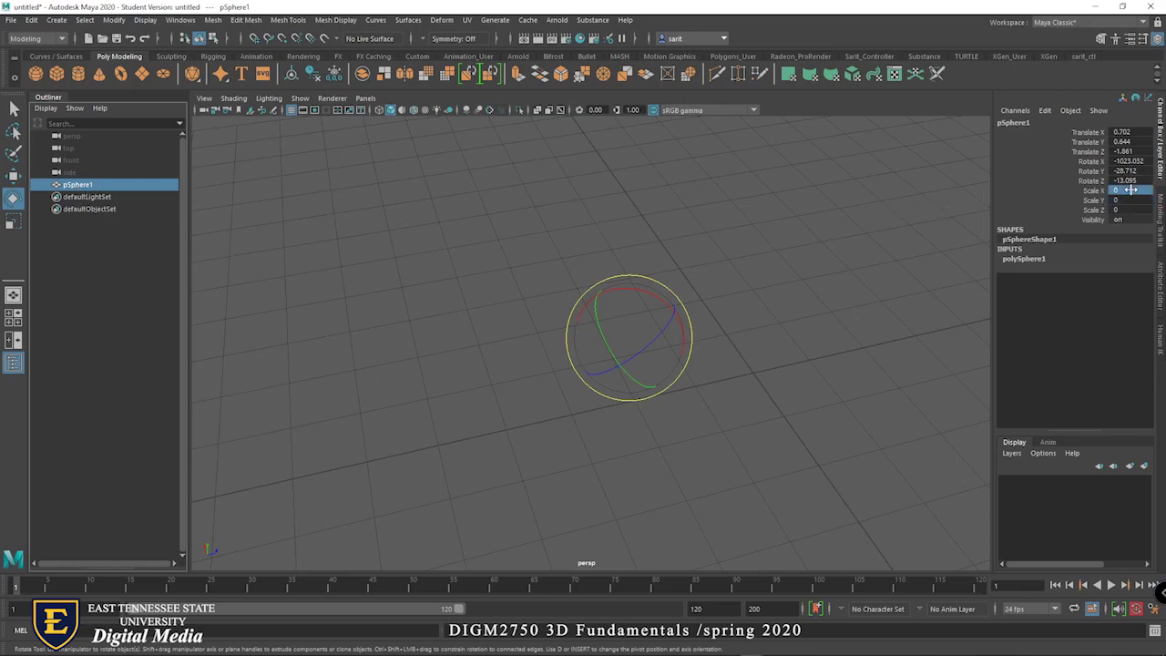
pyautogui.click(1127, 208)
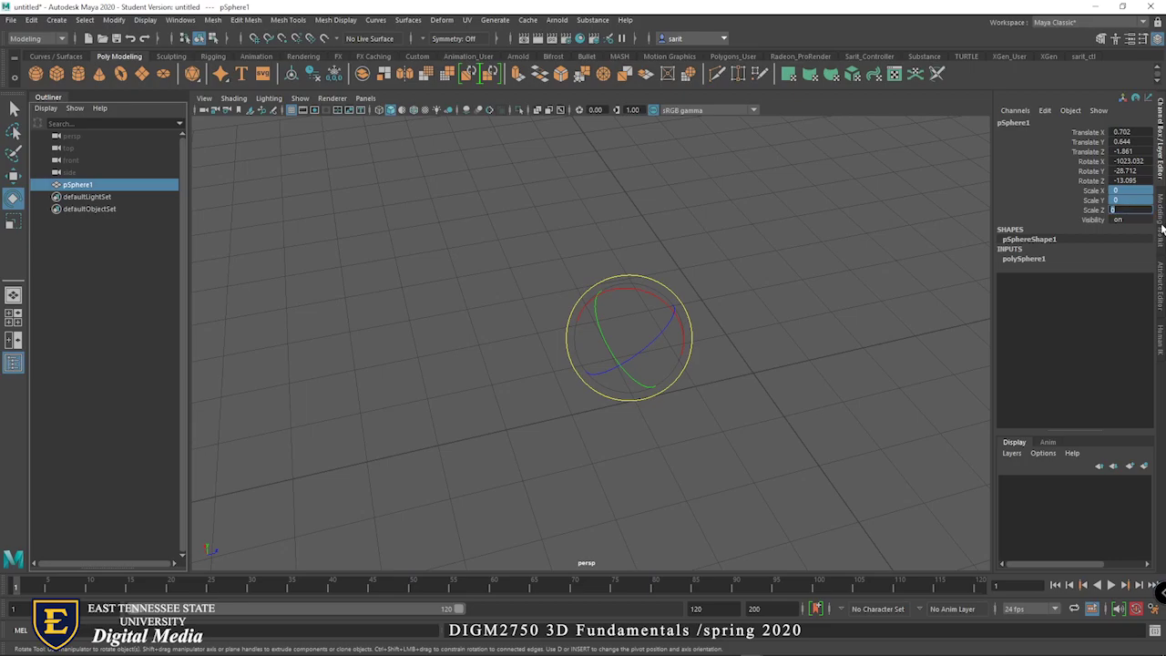
pyautogui.write('1')
pyautogui.press('Return')
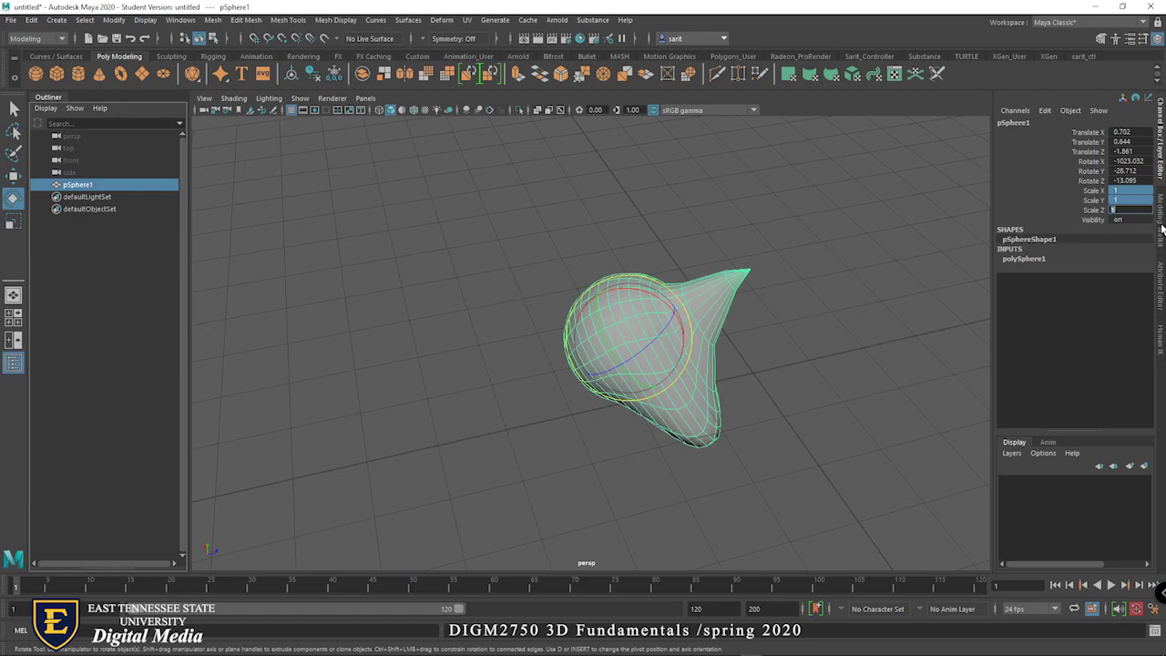
# Set all of the shape's Translate and Rotate values together to 0
pyautogui.moveTo(1133, 132); pyautogui.dragTo(1138, 180)
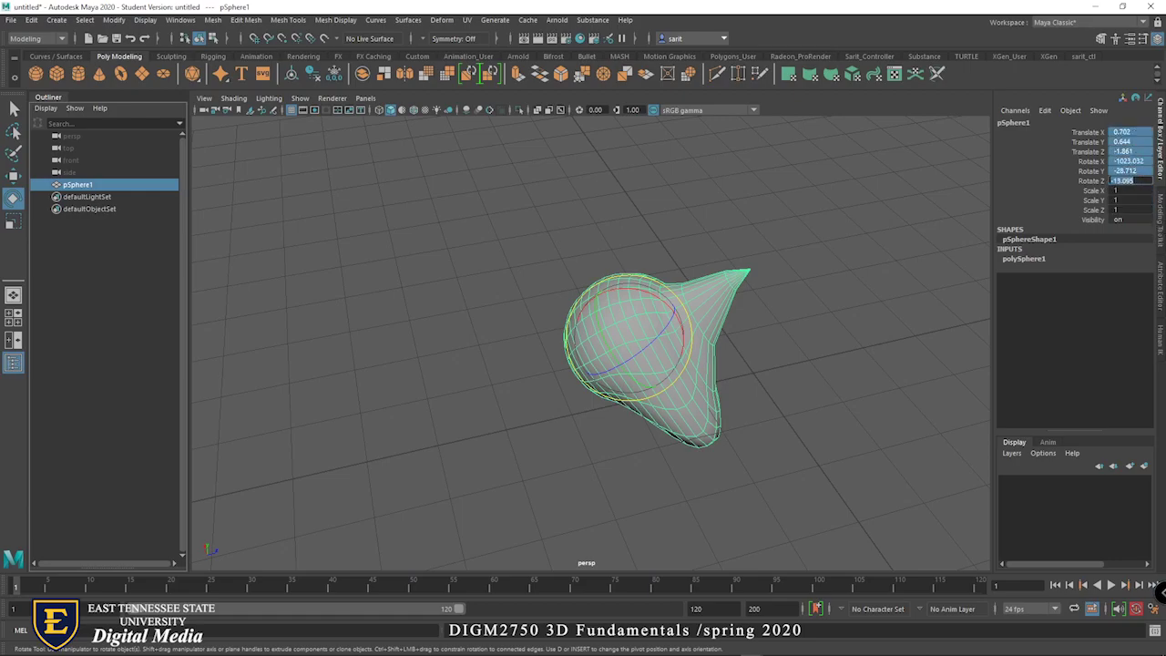
pyautogui.write('0')
pyautogui.press('Return')
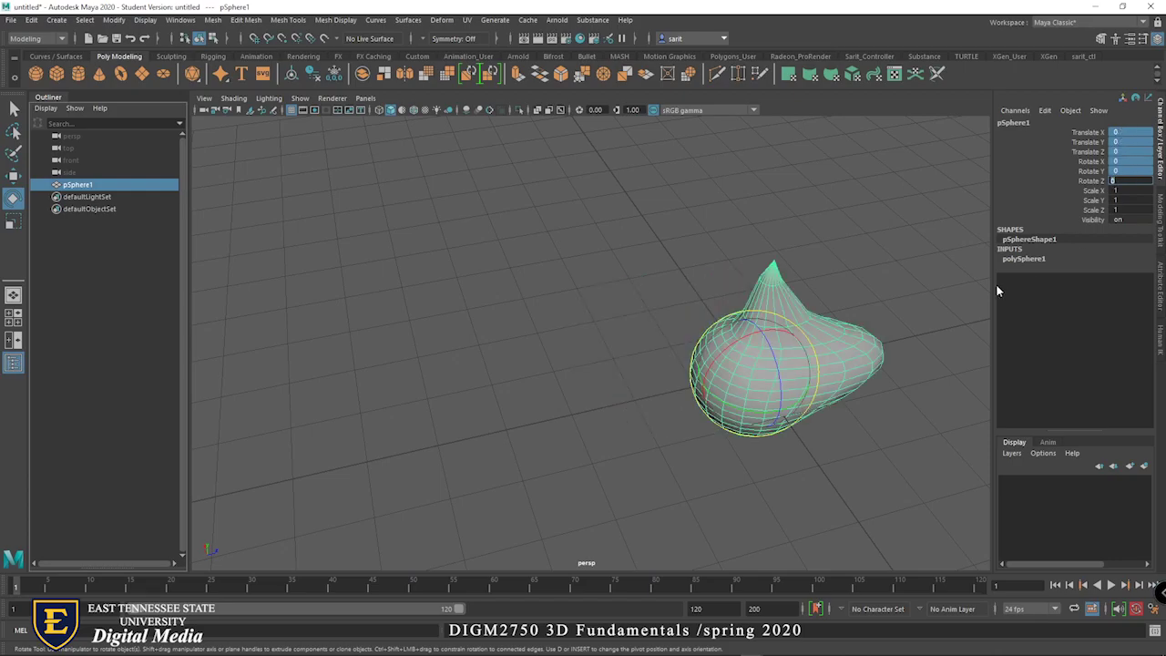
# Delete the deformed sphere from the scene
pyautogui.click(823, 444)
pyautogui.click(820, 373)
pyautogui.keyDown('alt'); pyautogui.moveTo(890, 441); pyautogui.dragTo(810, 428); pyautogui.keyUp('alt')
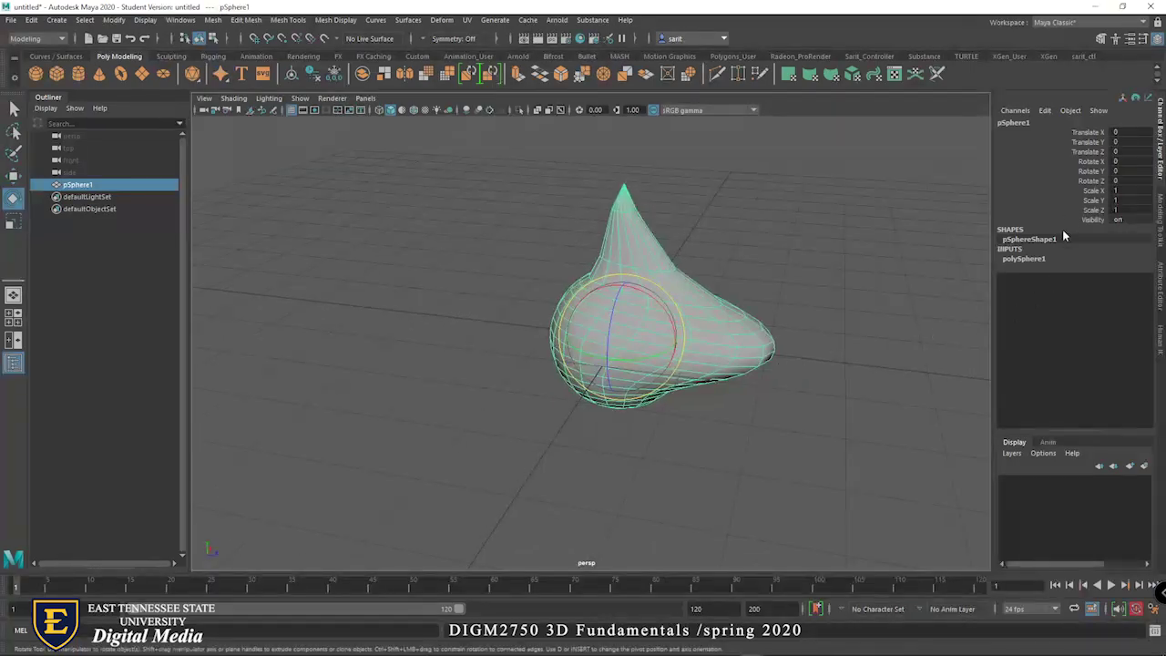
pyautogui.keyDown('alt'); pyautogui.moveTo(910, 394); pyautogui.dragTo(817, 412); pyautogui.keyUp('alt')
pyautogui.press('Delete')
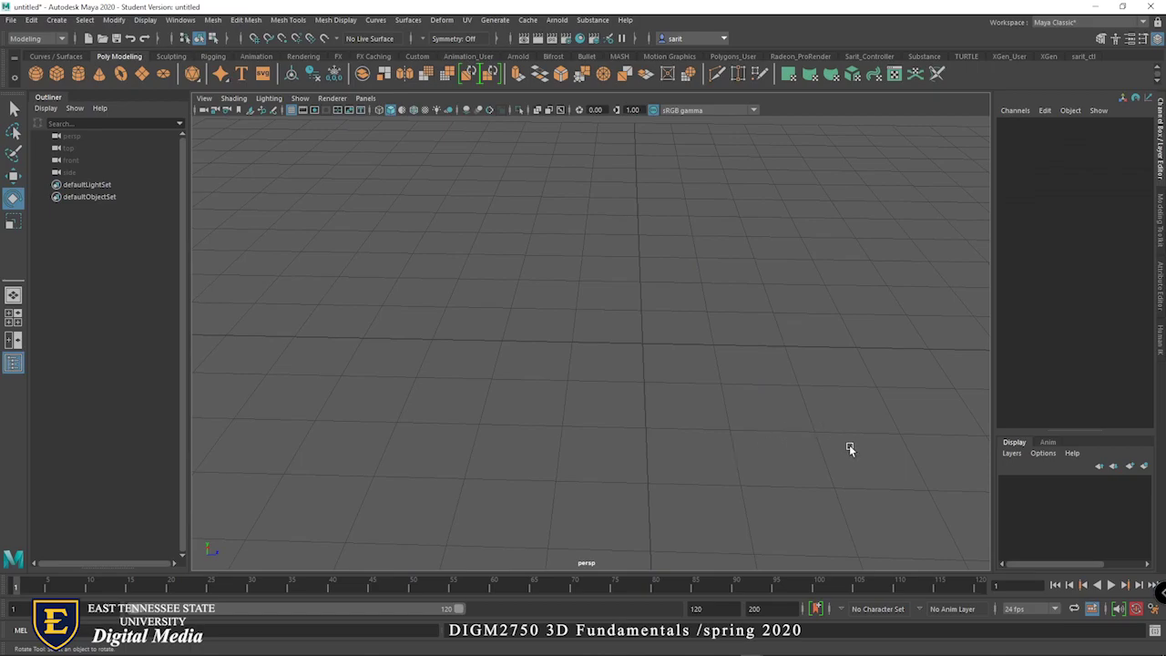
# Create a polygon plane at the origin, switch to the Select Tool and hide the Outliner
pyautogui.click(142, 78)
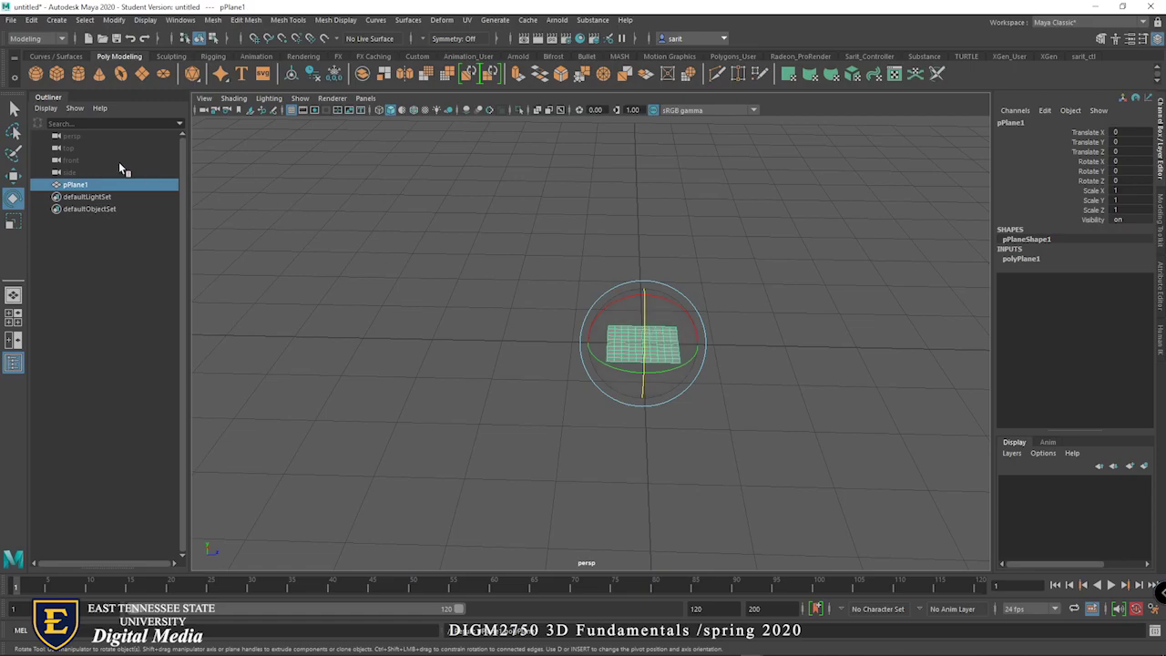
pyautogui.click(13, 109)
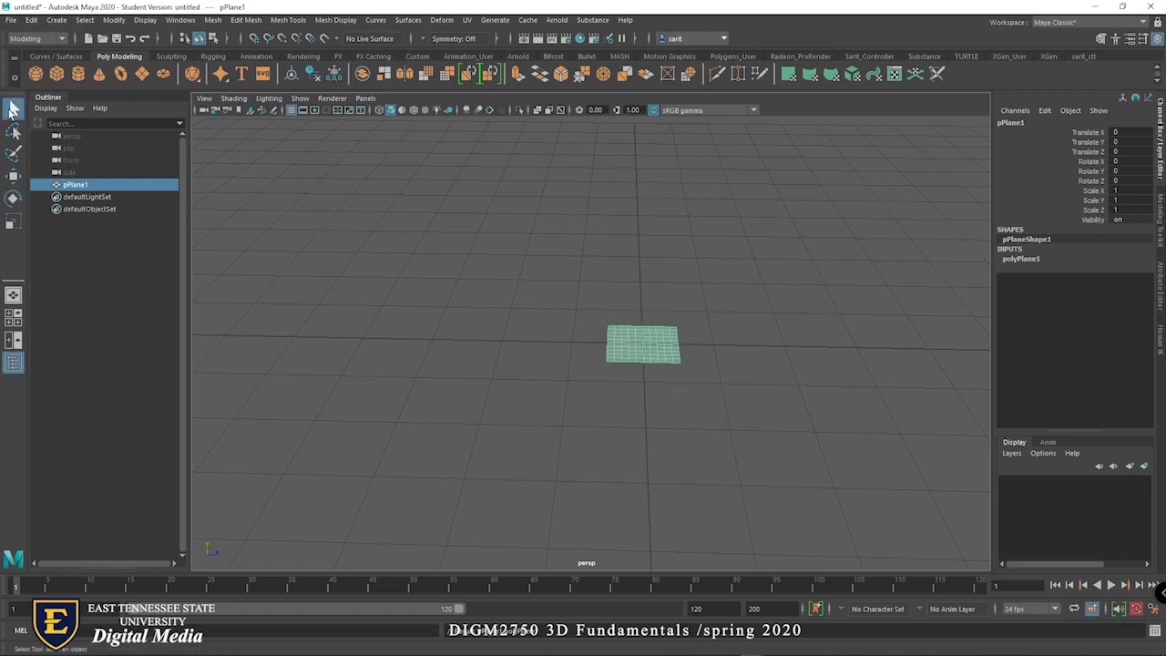
pyautogui.click(13, 363)
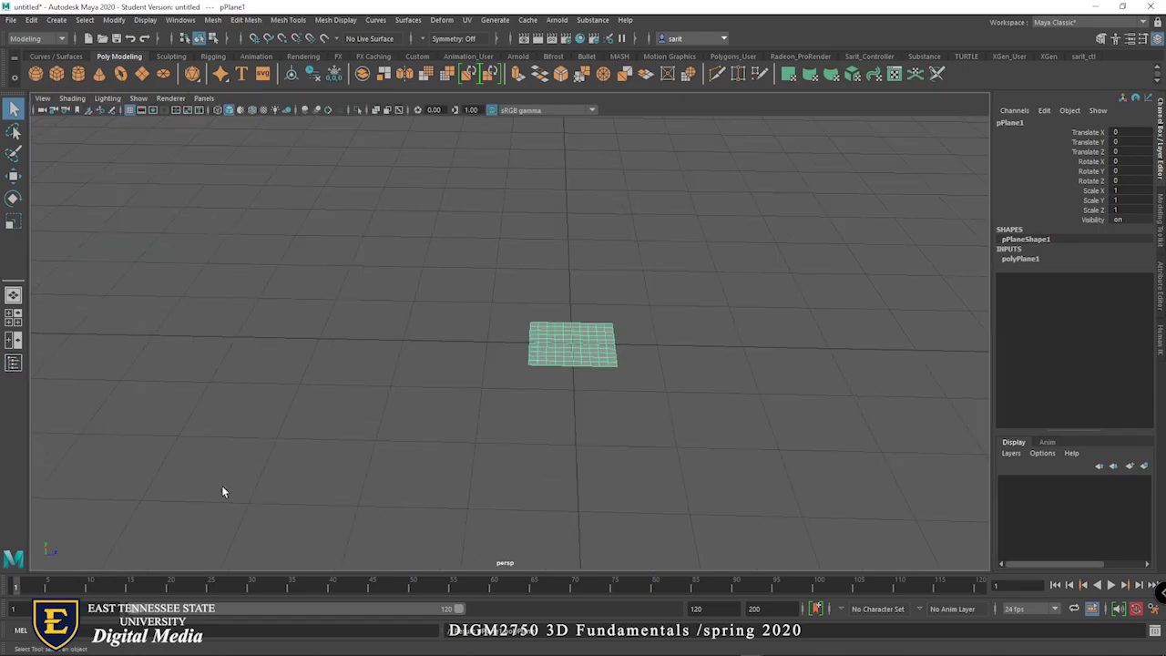
pyautogui.keyDown('alt'); pyautogui.moveTo(571, 420); pyautogui.dragTo(924, 443, button='right'); pyautogui.keyUp('alt')
pyautogui.keyDown('alt'); pyautogui.moveTo(924, 443); pyautogui.dragTo(713, 419); pyautogui.keyUp('alt')
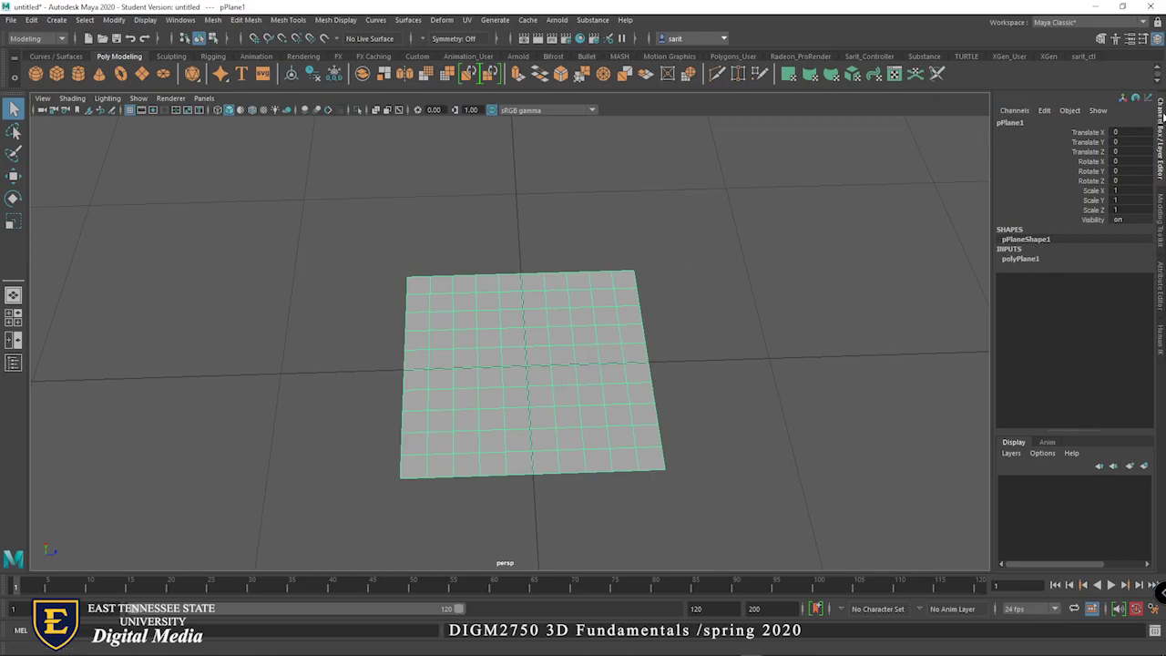
# Expand the polygon plane's creation inputs and set both its width and height subdivisions to 2
pyautogui.click(1159, 129)
pyautogui.click(1159, 130)
pyautogui.click(1159, 130)
pyautogui.click(1159, 130)
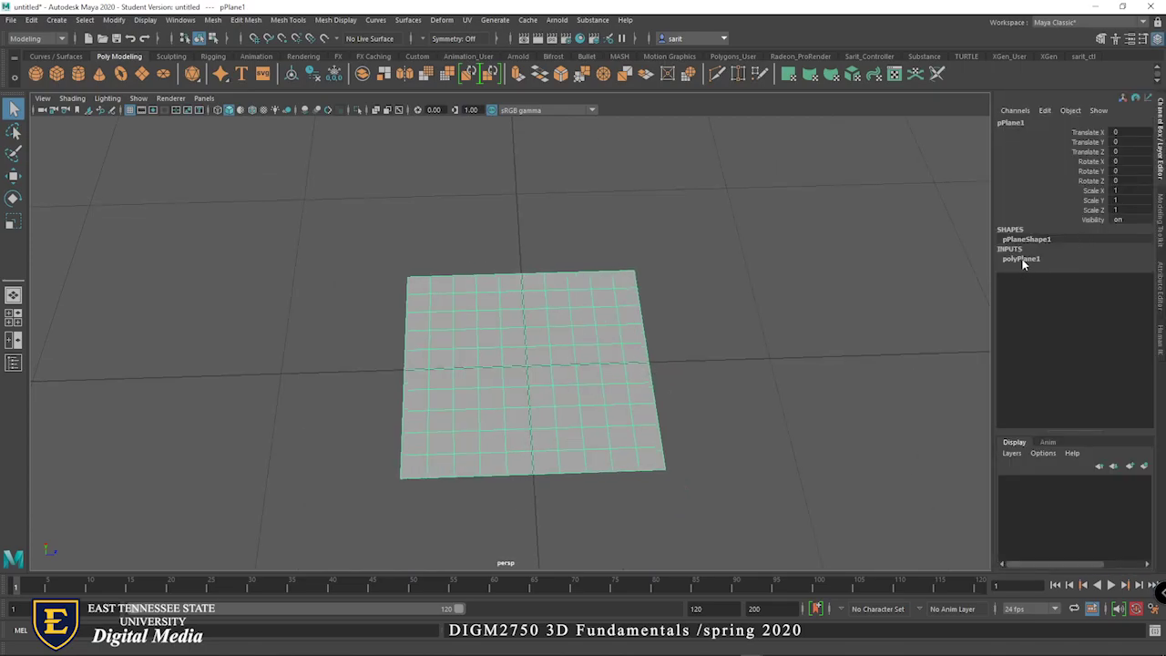
pyautogui.click(1020, 260)
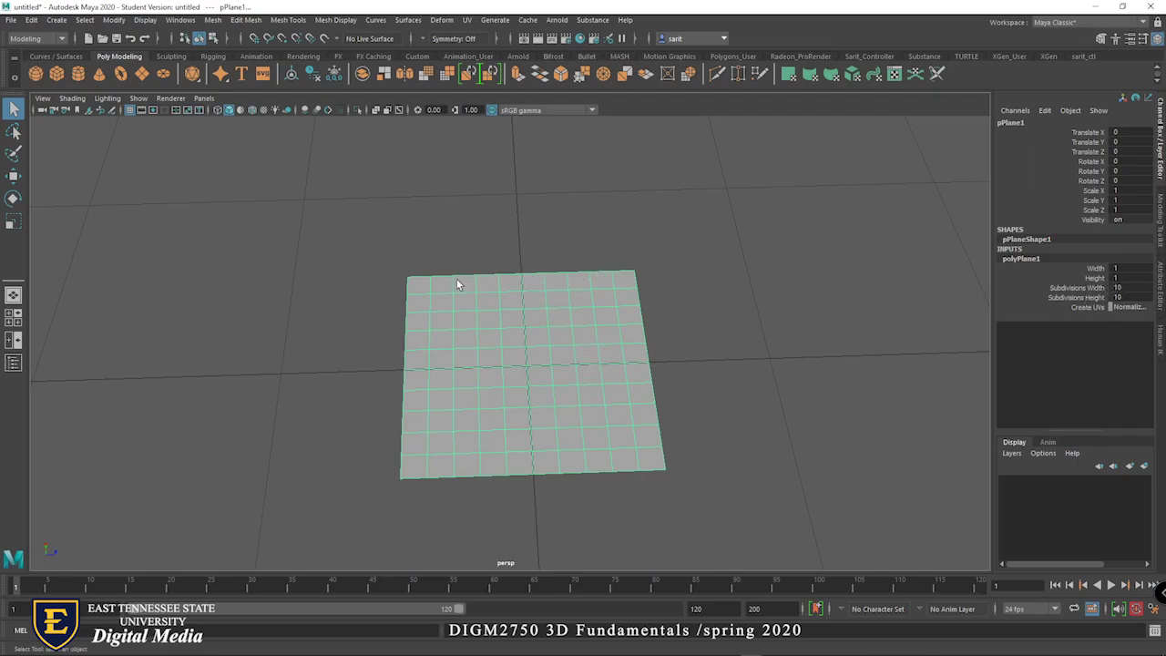
pyautogui.doubleClick(1118, 286)
pyautogui.write('2')
pyautogui.press('Tab')
pyautogui.write('2')
pyautogui.press('Return')
# Try a width of 2 for the plane and set it back to 1
pyautogui.click(1102, 278)
pyautogui.click(1100, 267)
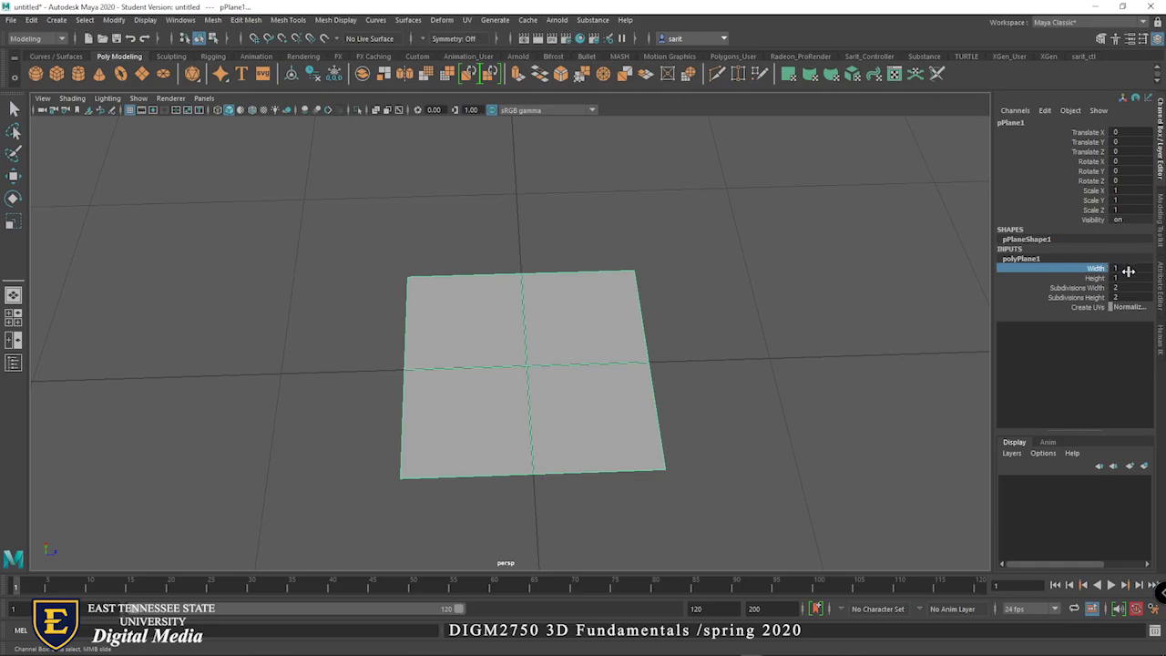
pyautogui.doubleClick(1126, 269)
pyautogui.write('2')
pyautogui.press('Return')
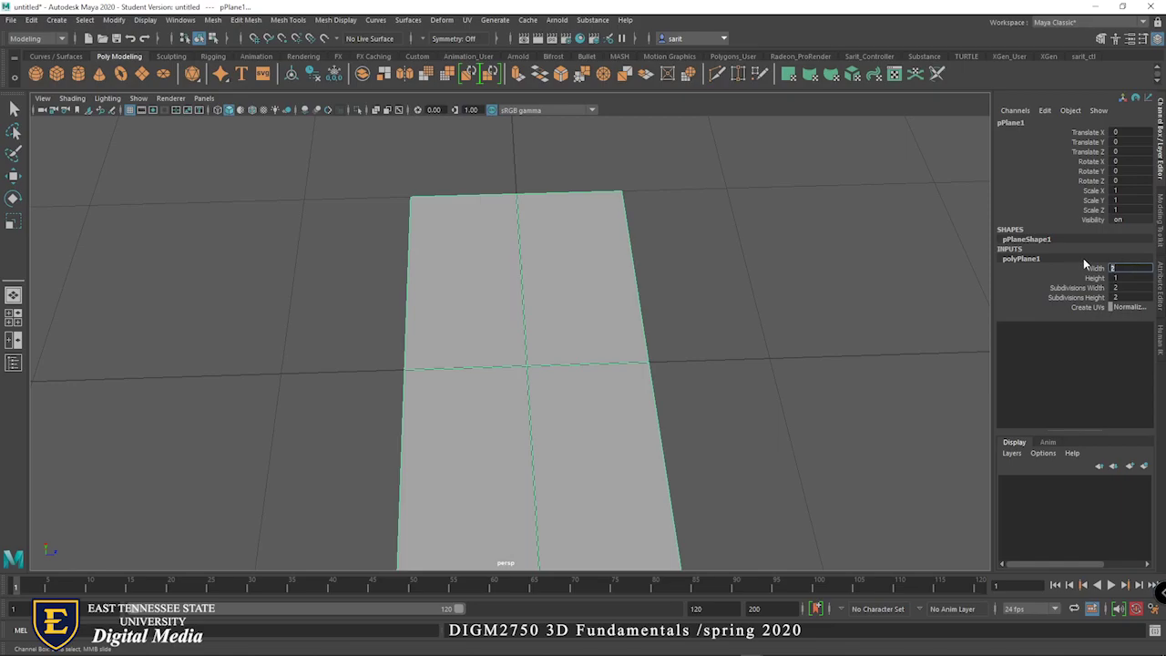
pyautogui.write('1')
pyautogui.press('Return')
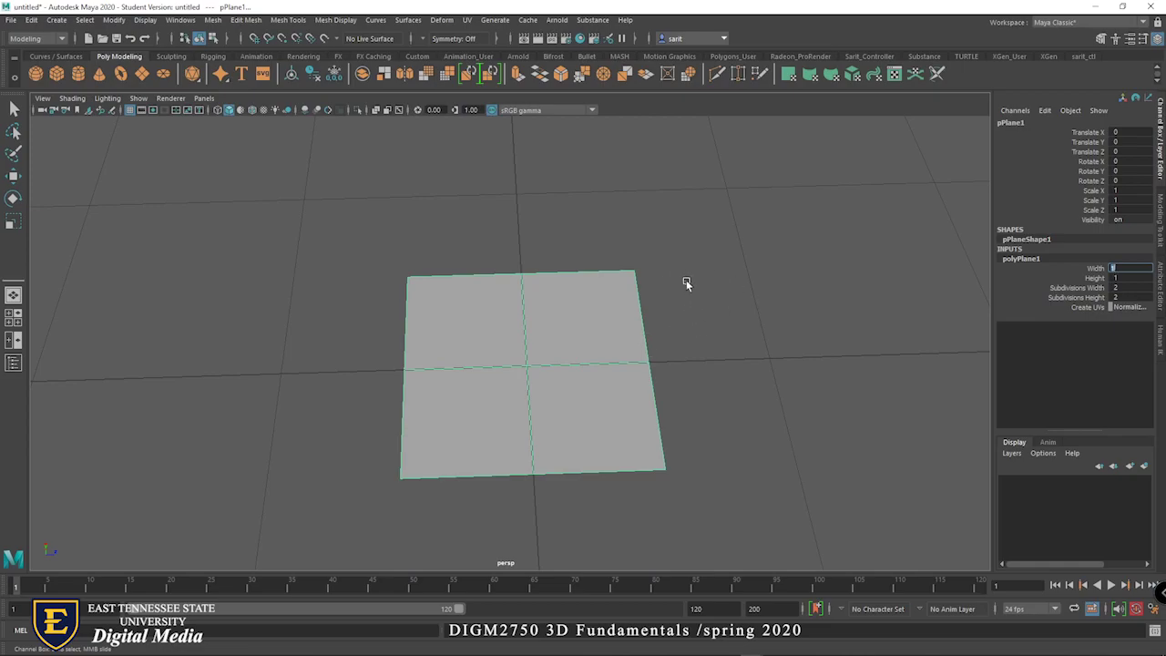
# Switch the plane to face selection and select its four faces individually in turn
pyautogui.keyDown('alt'); pyautogui.moveTo(695, 361); pyautogui.dragTo(832, 316, button='right'); pyautogui.keyUp('alt')
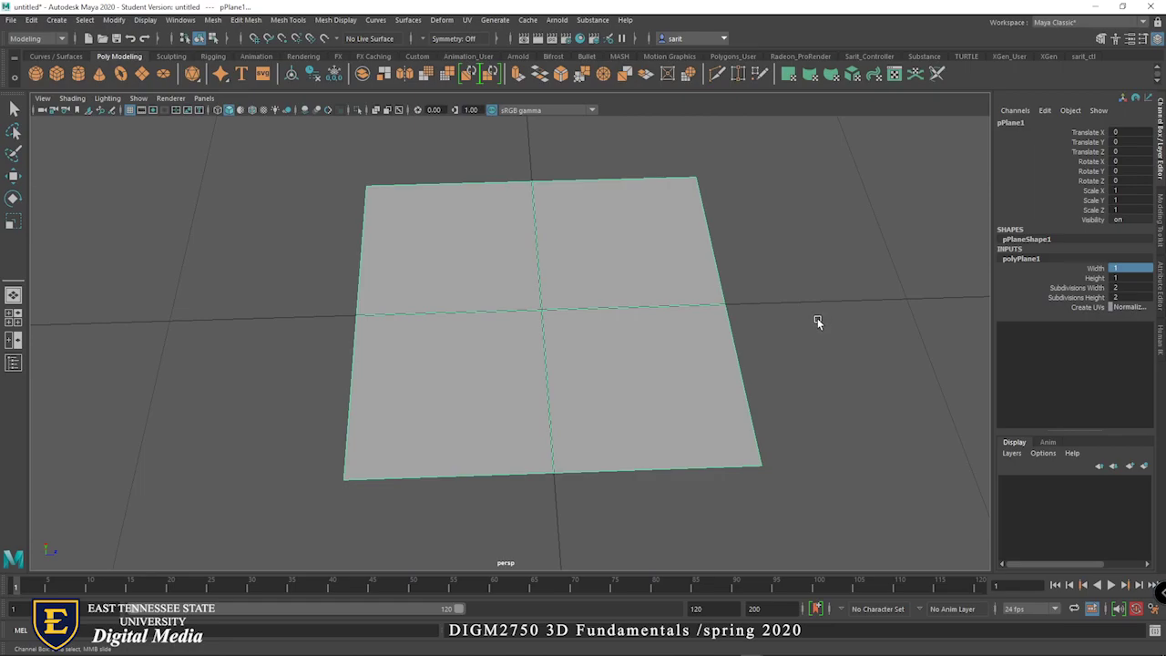
pyautogui.keyDown('alt'); pyautogui.moveTo(774, 278); pyautogui.dragTo(778, 352); pyautogui.keyUp('alt')
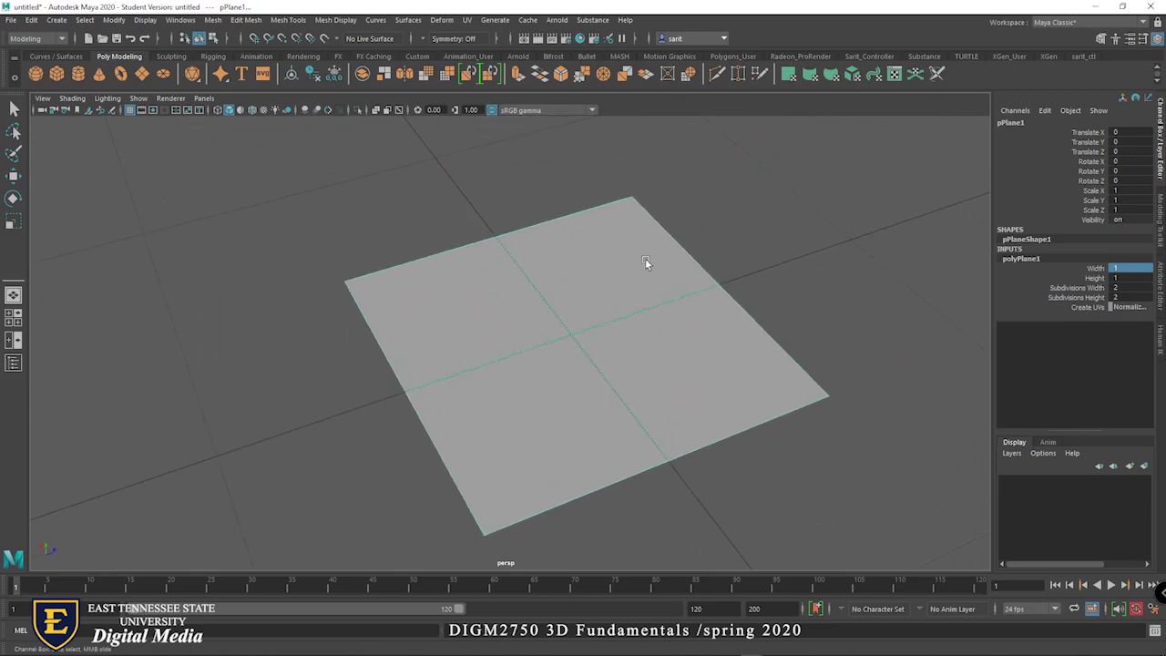
pyautogui.moveTo(649, 261); pyautogui.dragTo(649, 293, button='right')
pyautogui.click(613, 264)
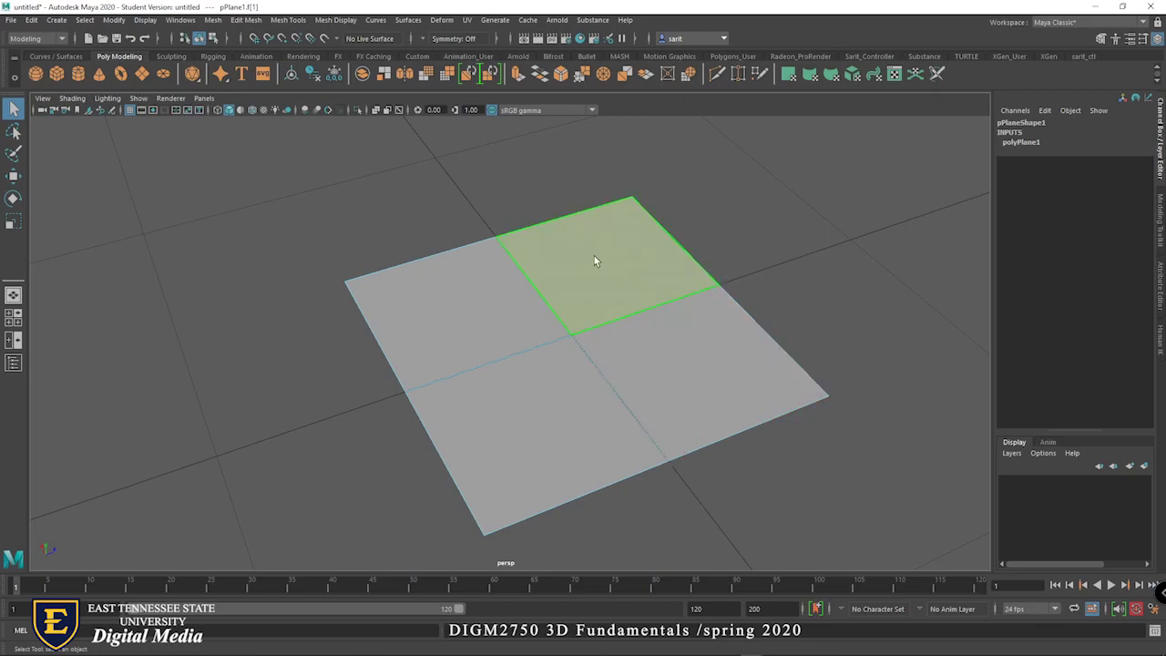
pyautogui.click(492, 298)
pyautogui.click(519, 411)
pyautogui.click(634, 372)
pyautogui.click(605, 284)
pyautogui.click(514, 304)
pyautogui.click(531, 407)
pyautogui.click(660, 435)
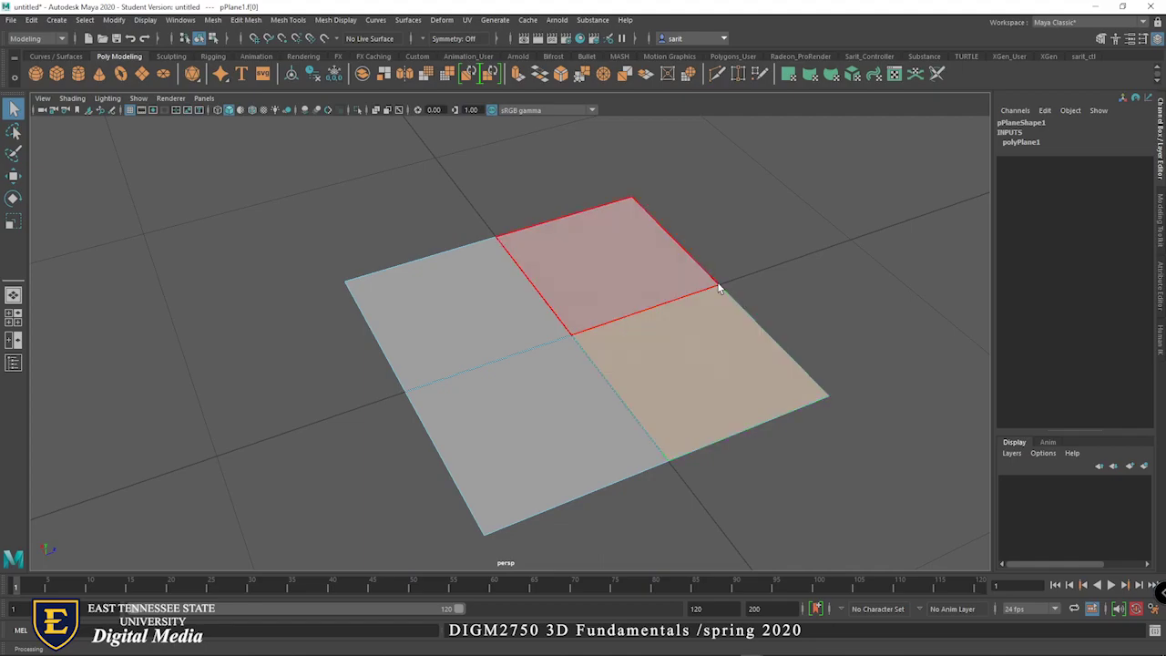
# Switch the plane to vertex mode and on to edge mode, and select the inner edge running from the centre to the side
pyautogui.rightClick(574, 335)
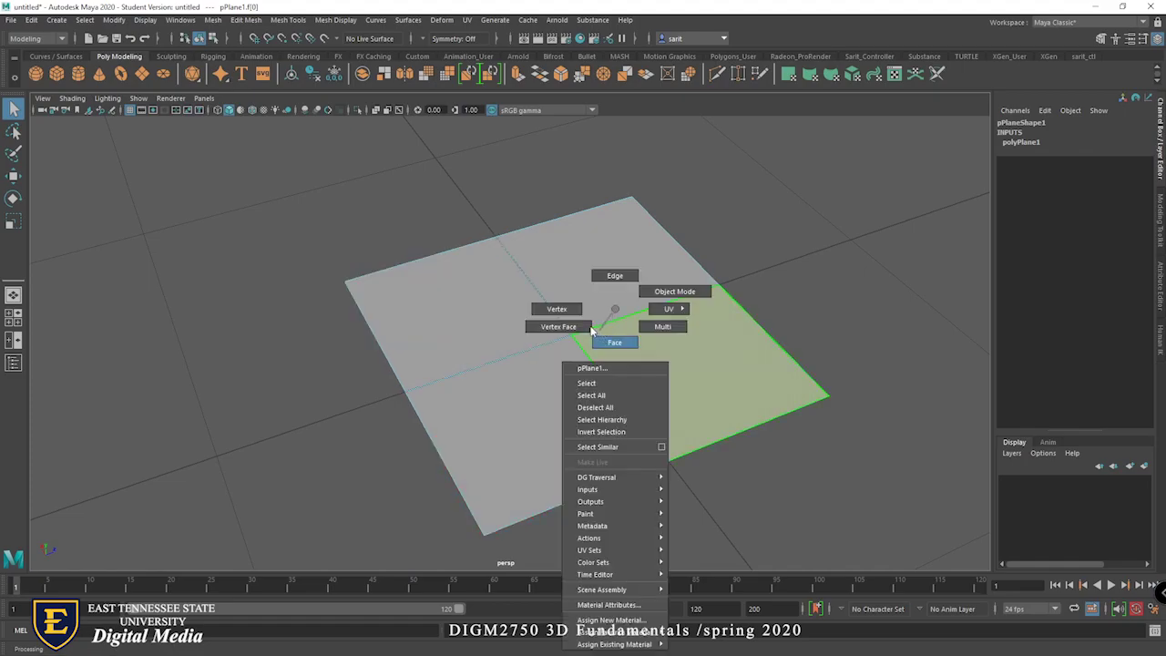
pyautogui.click(557, 309)
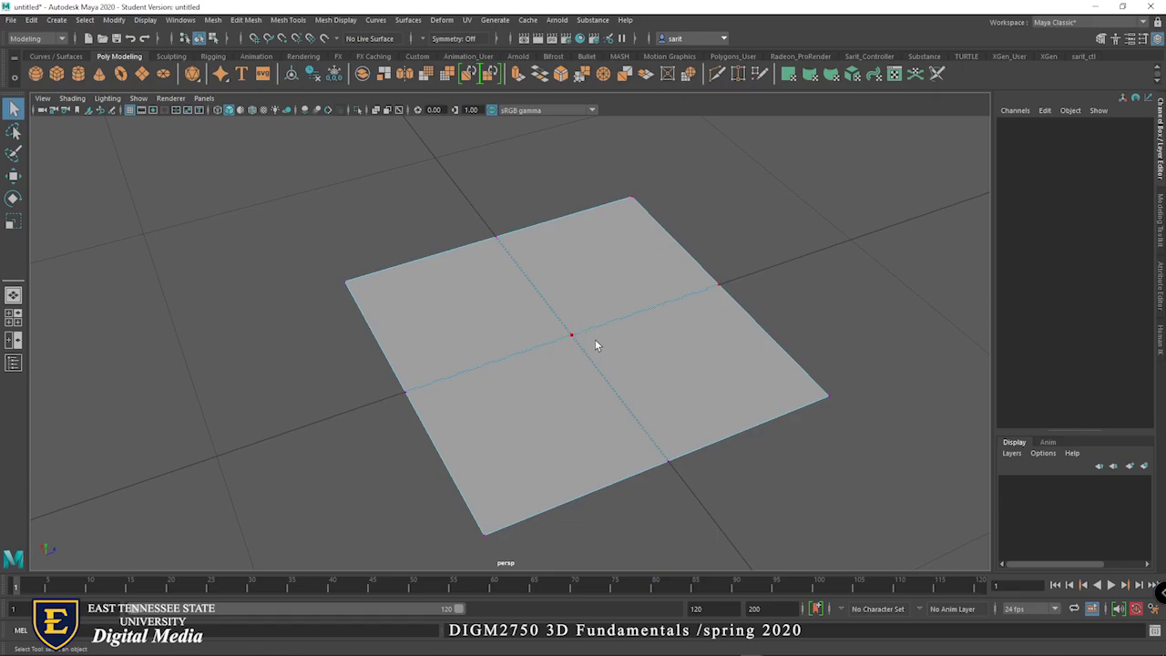
pyautogui.moveTo(631, 318); pyautogui.dragTo(630, 276, button='right')
pyautogui.click(638, 315)
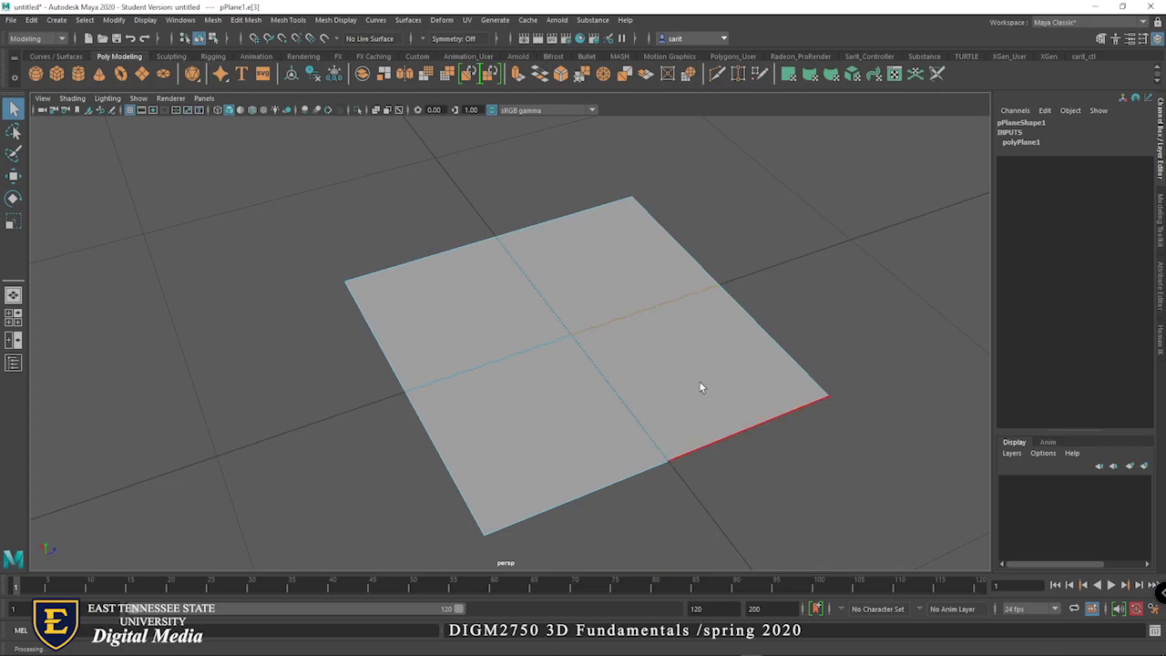
# Switch back to vertex mode, select the plane's centre vertex, and box-select the vertices around the upper-right face
pyautogui.rightClick(646, 311)
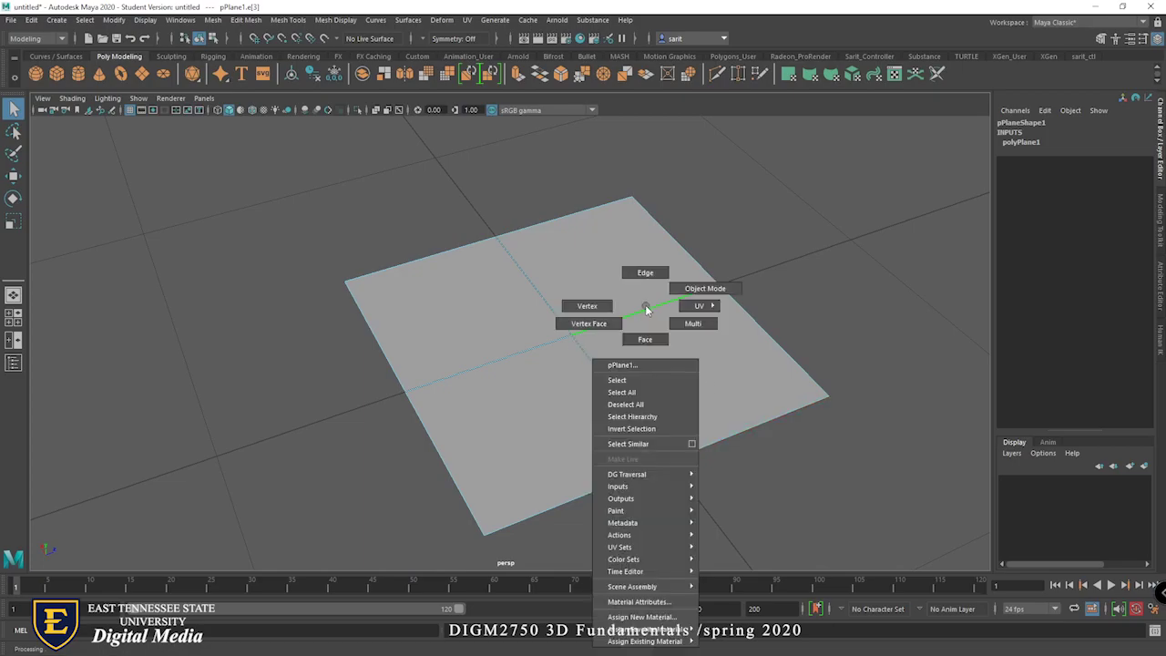
pyautogui.click(603, 319)
pyautogui.click(576, 342)
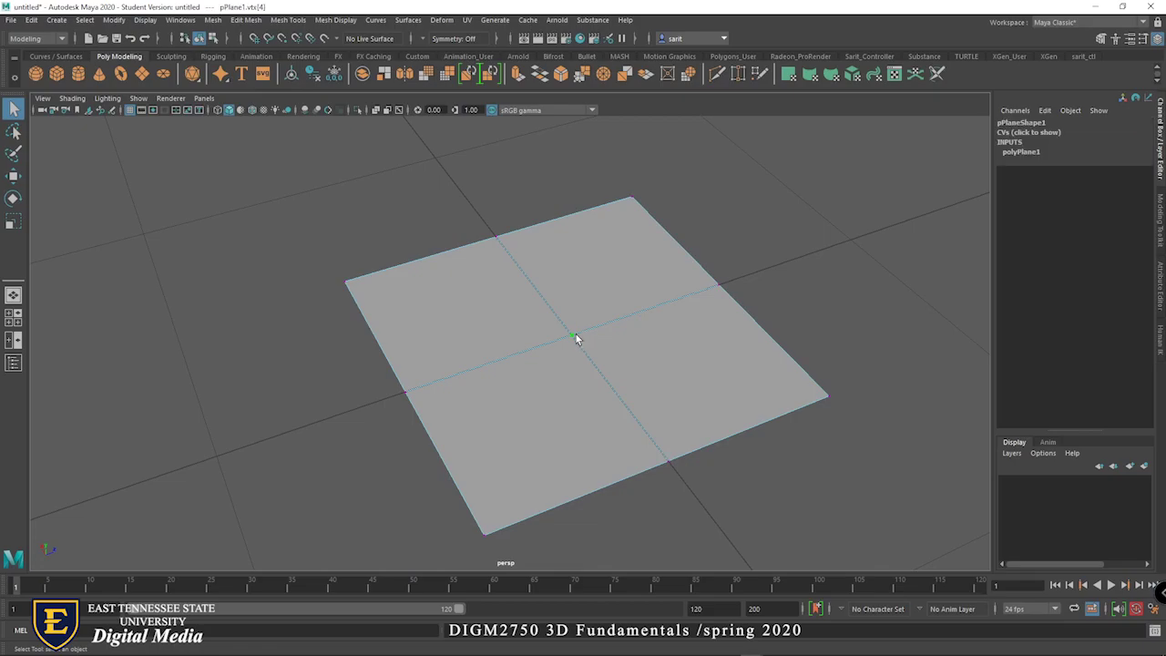
pyautogui.moveTo(557, 165); pyautogui.dragTo(775, 361)
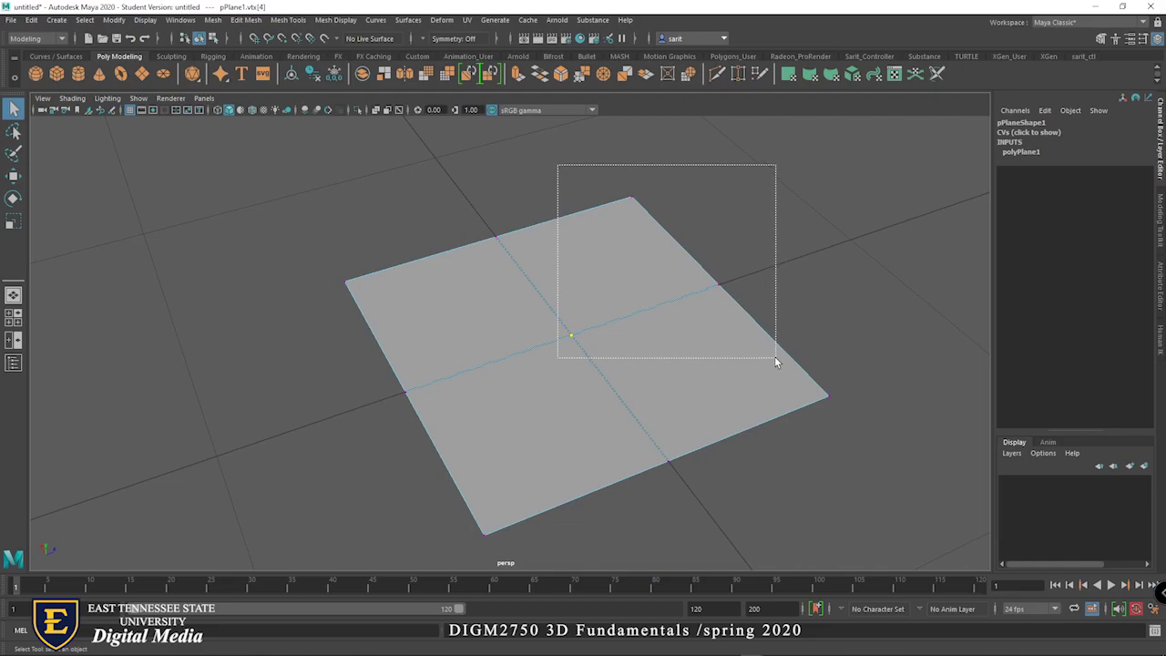
pyautogui.moveTo(774, 357); pyautogui.dragTo(780, 360)
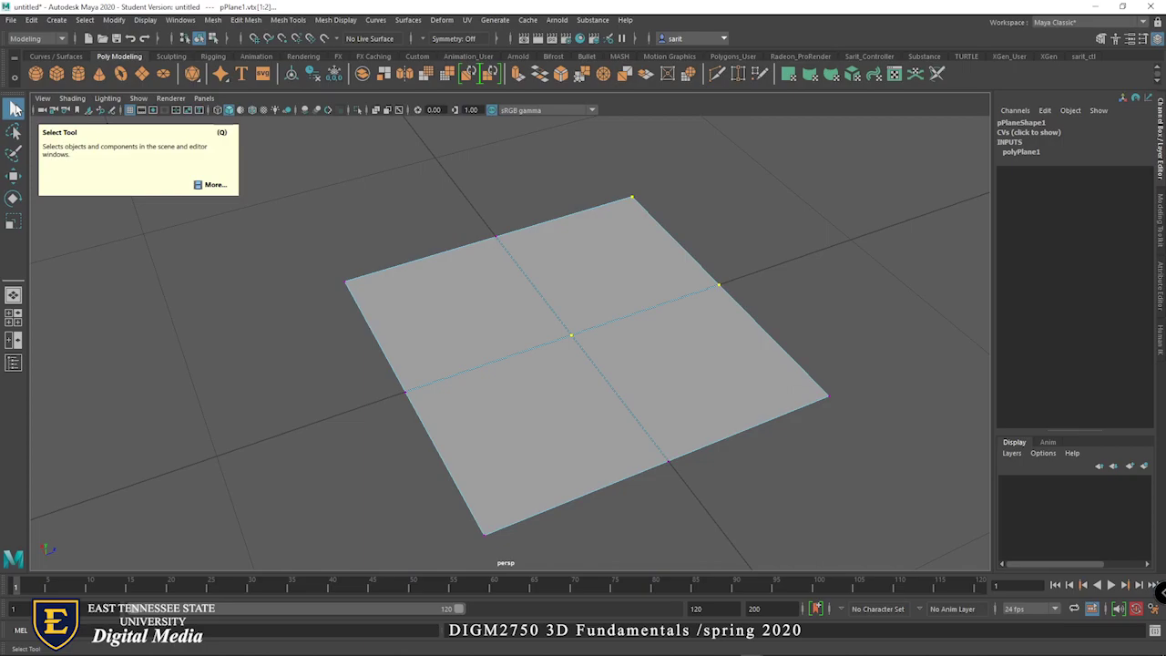
# Open the Select Tool help topic from the tool's extended tooltip and read through its color and symmetry settings
pyautogui.click(211, 184)
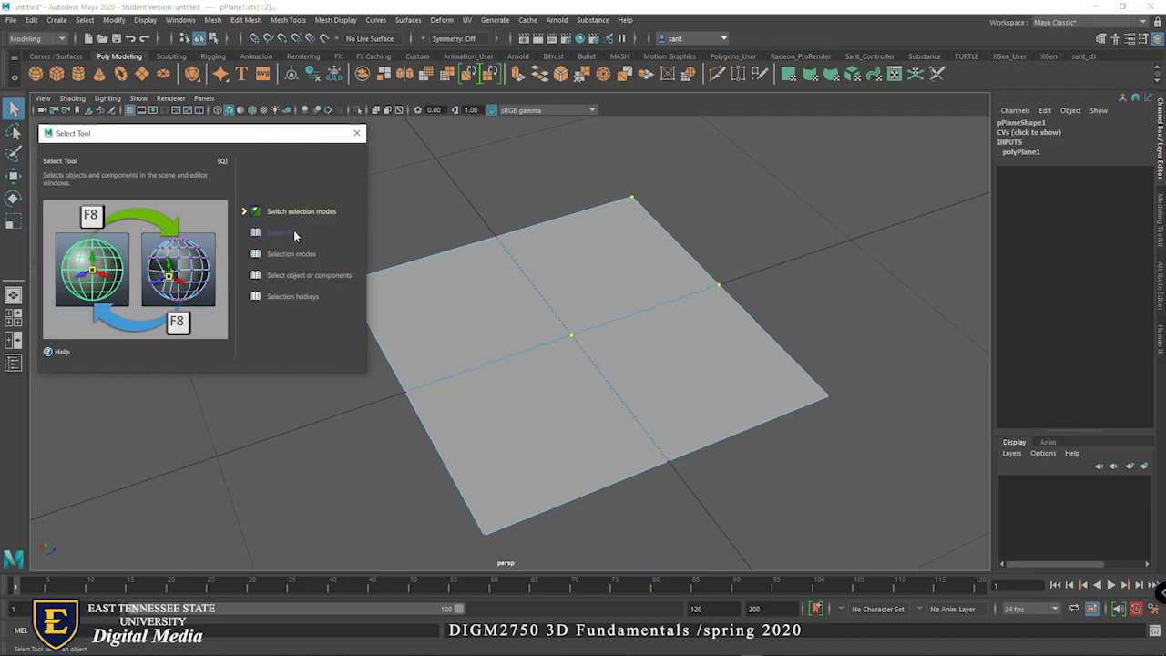
pyautogui.click(293, 233)
pyautogui.scroll(-15, 845, 409)
pyautogui.scroll(-10, 853, 430)
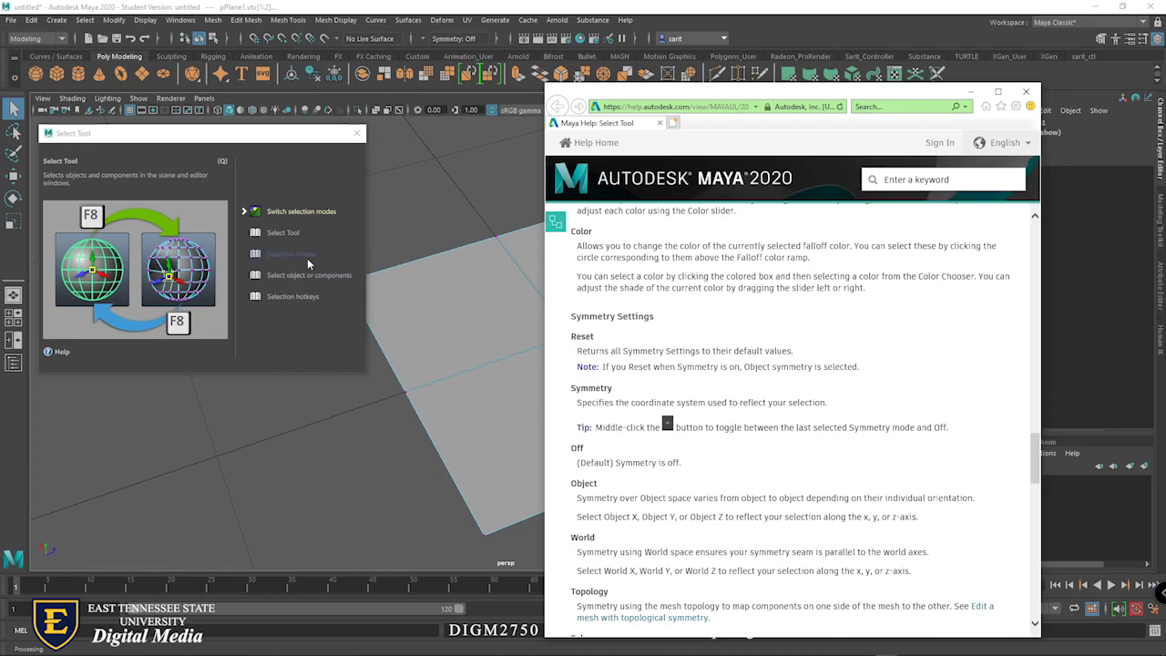
pyautogui.scroll(-15, 672, 485)
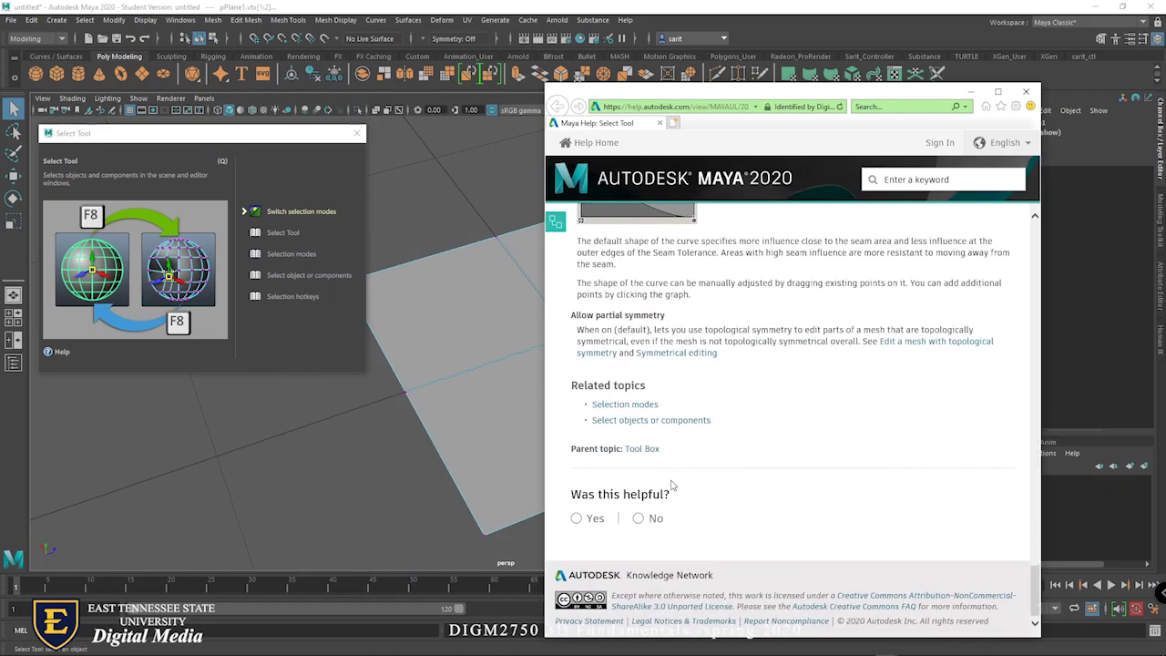
pyautogui.scroll(15, 672, 485)
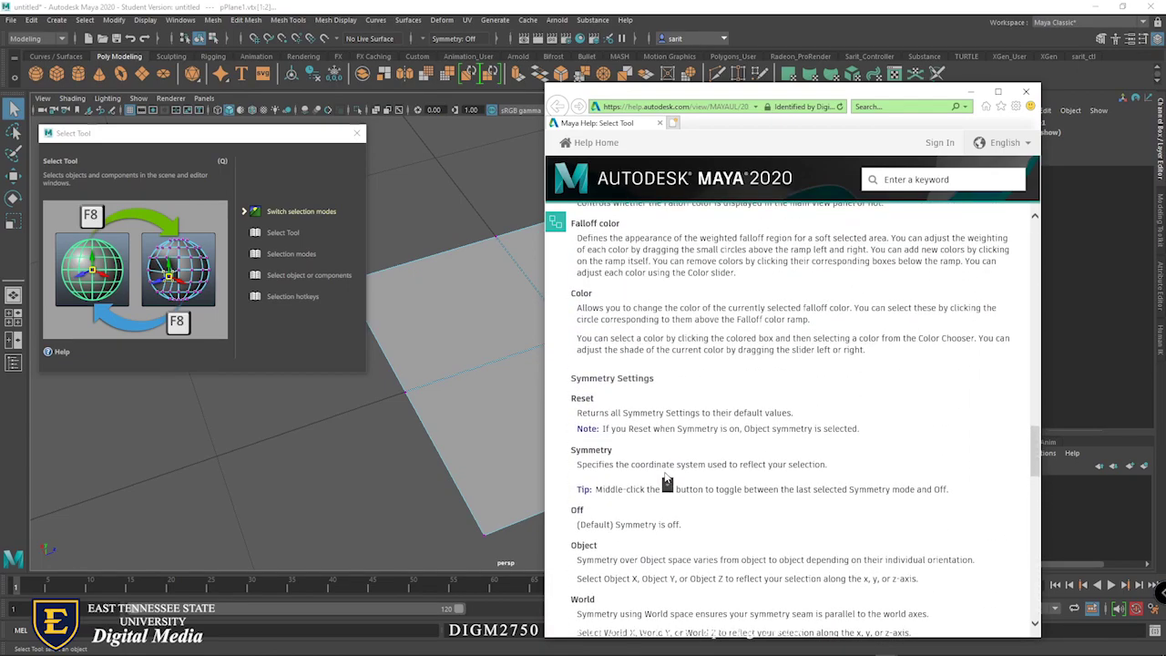
# Open the Selection modes help topic and read through its description of object, component and soft selection
pyautogui.click(302, 209)
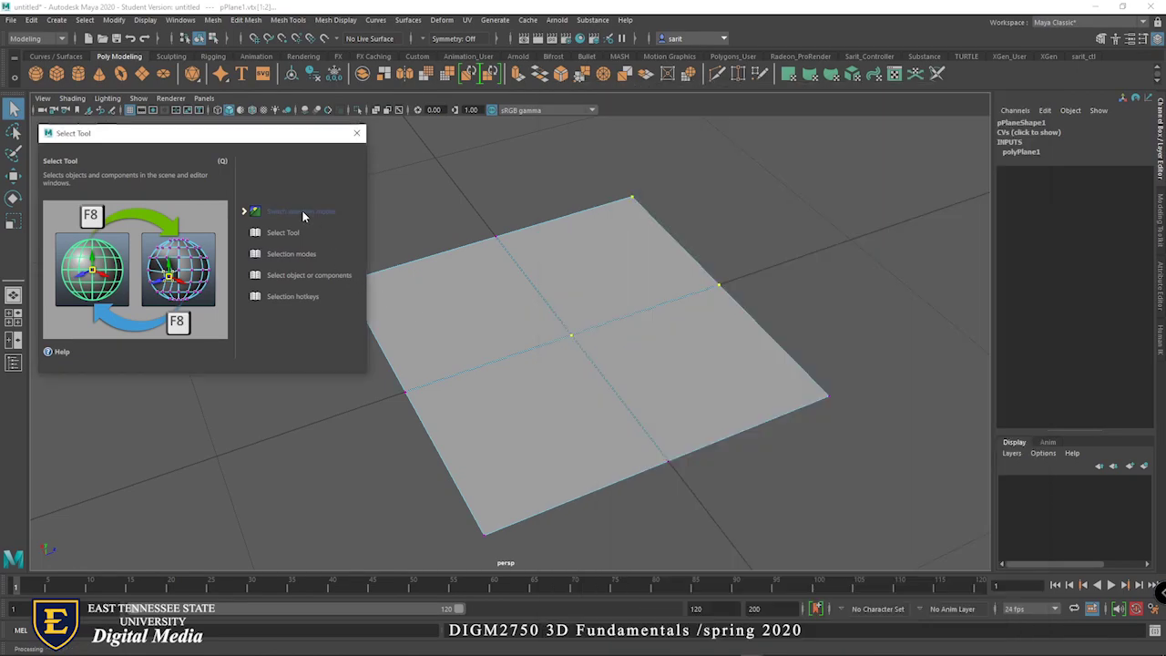
pyautogui.click(277, 254)
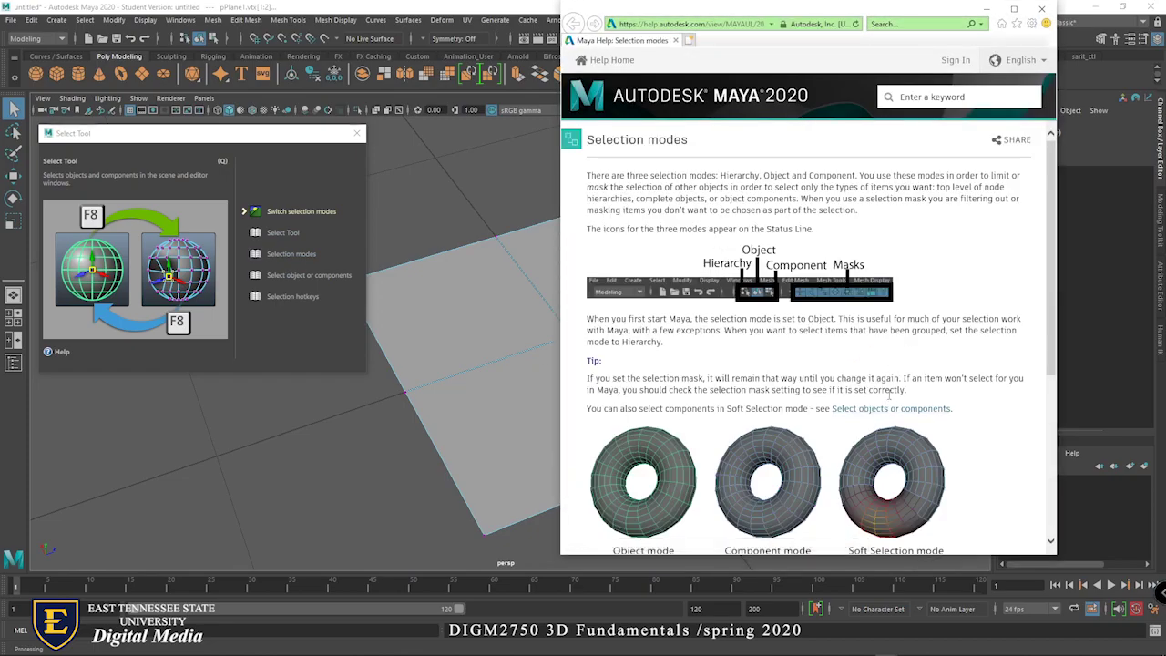
pyautogui.scroll(-4, 889, 395)
pyautogui.scroll(3, 809, 332)
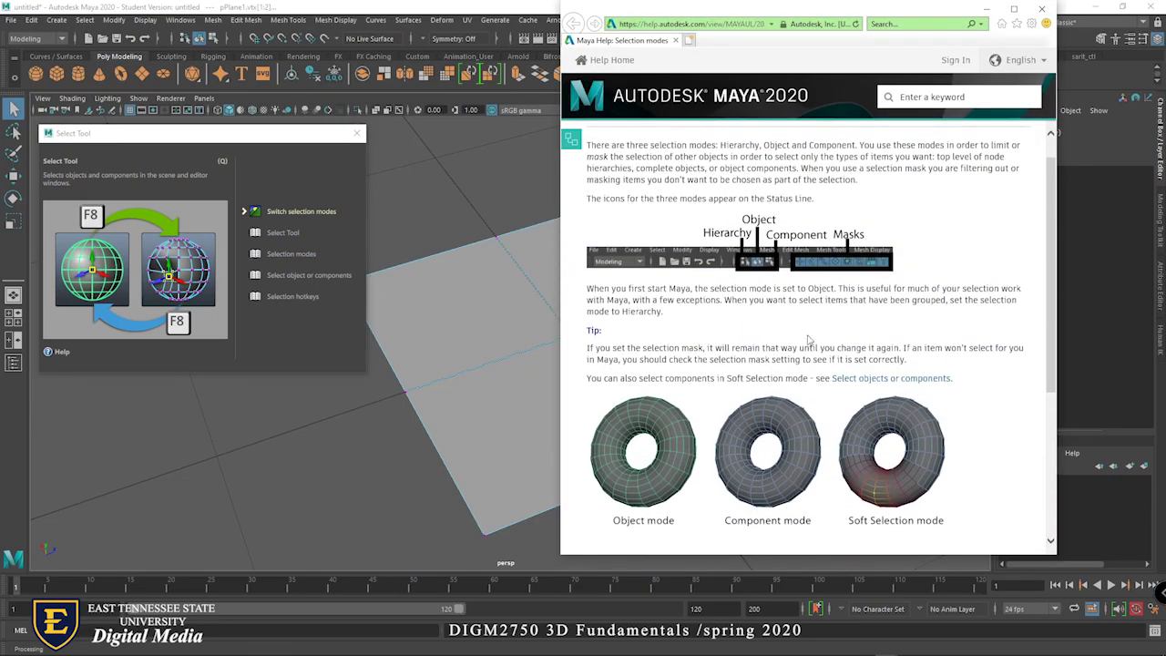
pyautogui.scroll(-3, 807, 427)
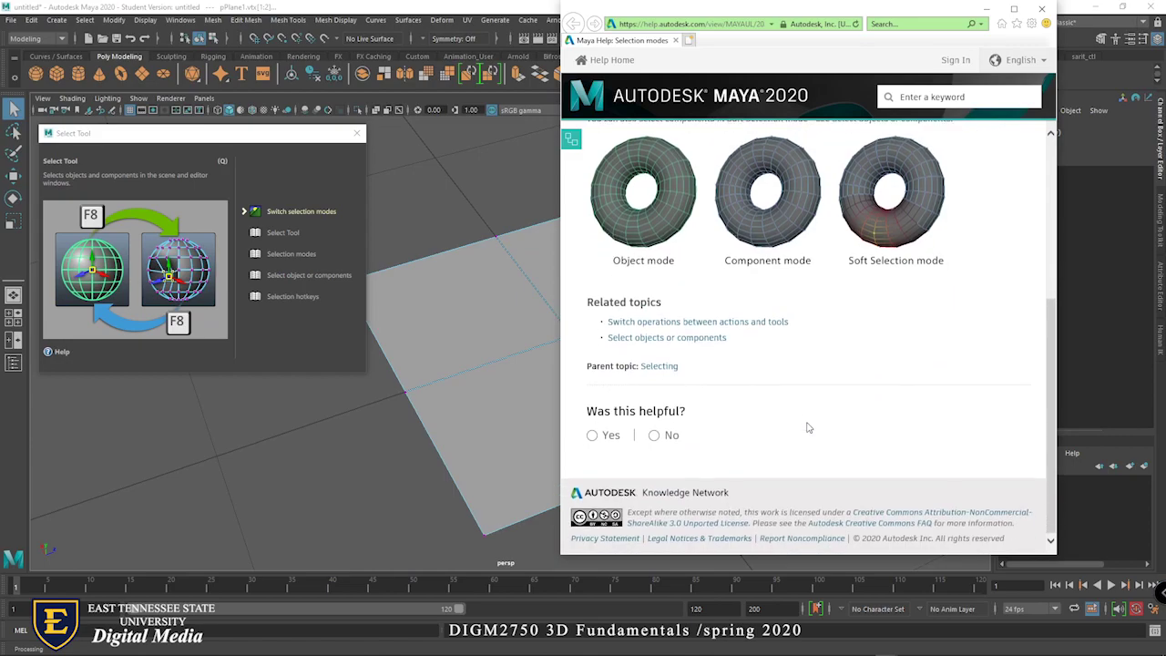
# Read the help topic on selecting objects or components and close the help window
pyautogui.click(311, 278)
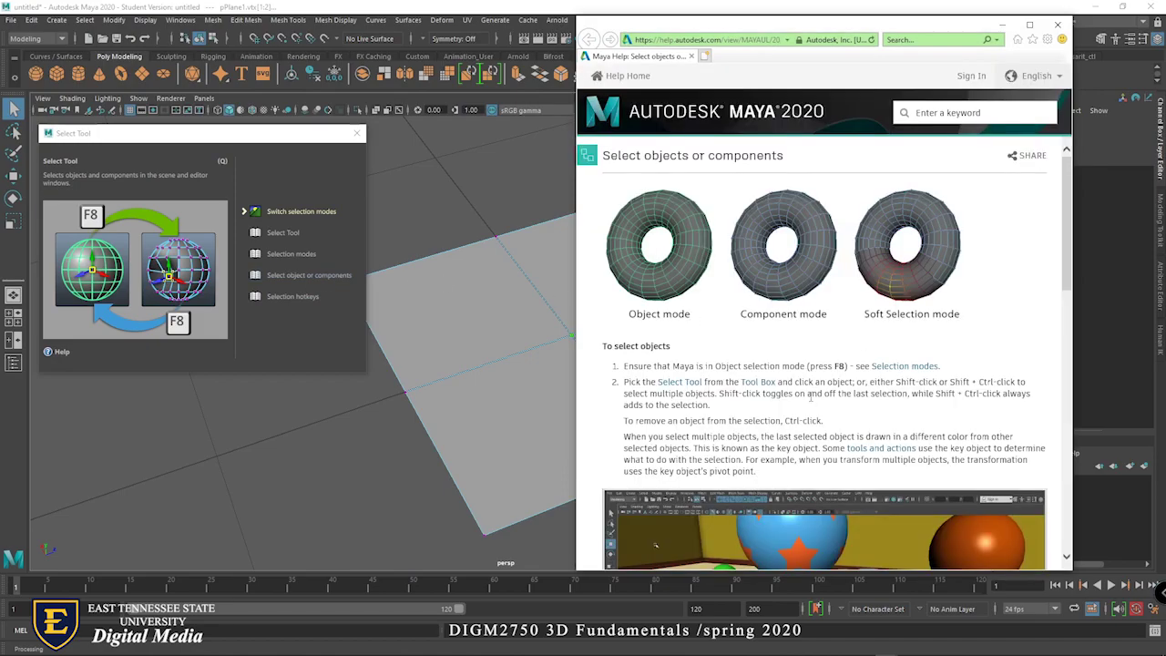
pyautogui.scroll(-5, 729, 310)
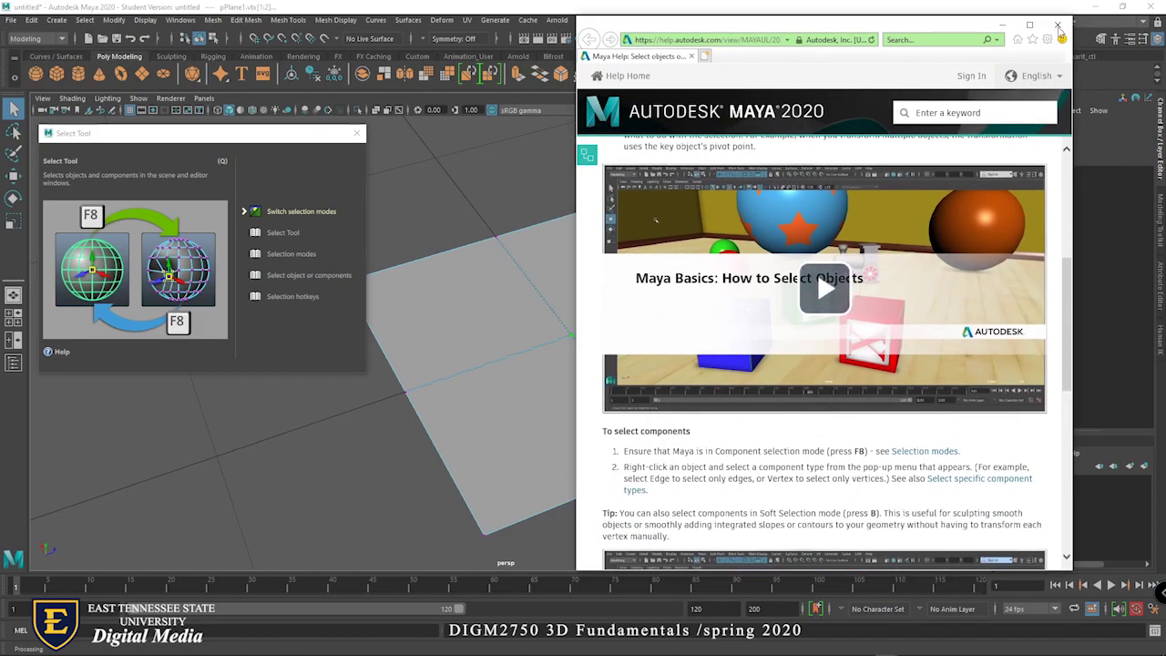
pyautogui.click(1058, 24)
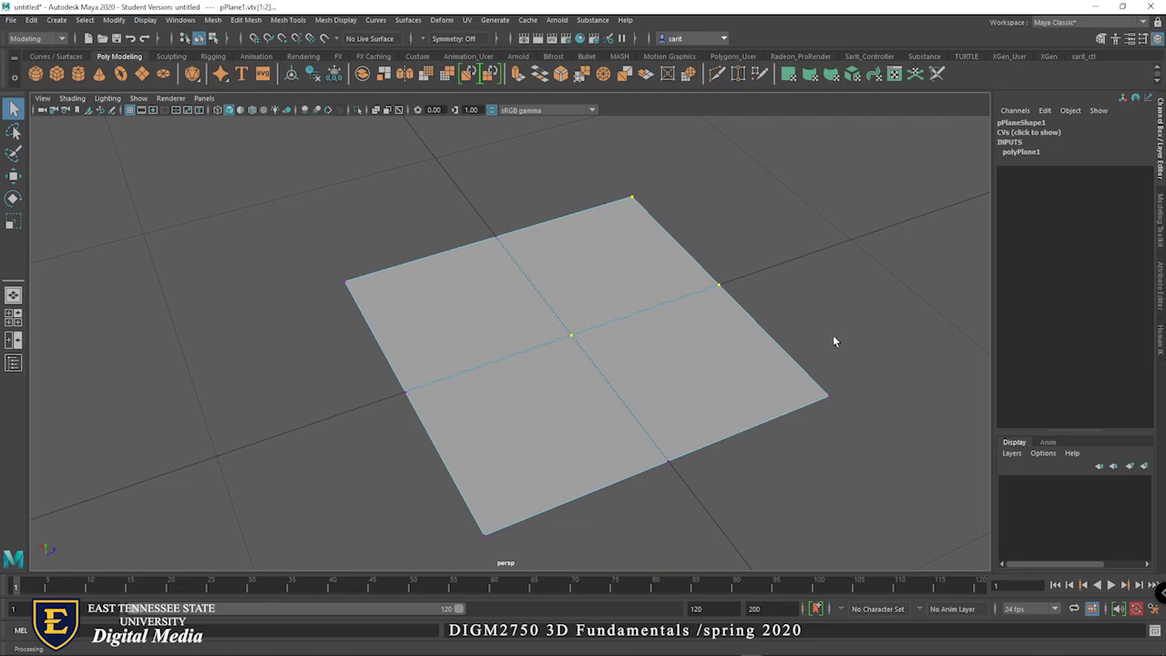
# Examine the plane's underside and compare it with its upper side
pyautogui.keyDown('alt'); pyautogui.moveTo(832, 338); pyautogui.dragTo(740, 444); pyautogui.keyUp('alt')
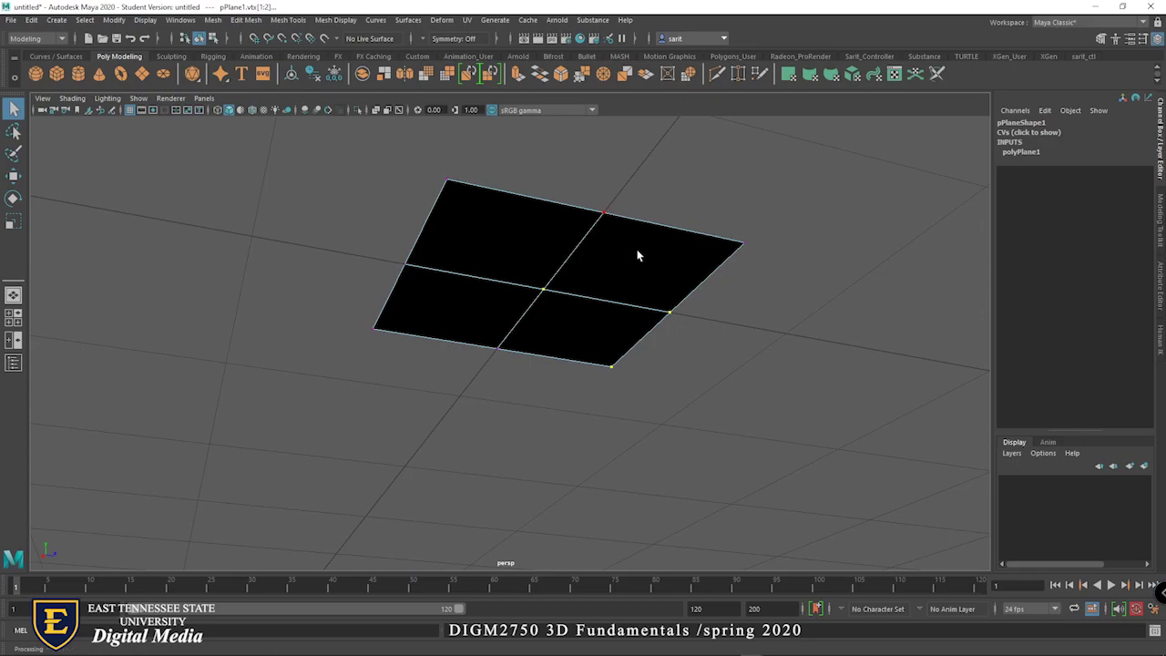
pyautogui.moveTo(664, 291)
pyautogui.keyDown('alt'); pyautogui.mouseDown()
pyautogui.moveTo(780, 291)
pyautogui.moveTo(791, 349)
pyautogui.moveTo(773, 283)
pyautogui.moveTo(773, 362)
pyautogui.moveTo(749, 365)
pyautogui.moveTo(756, 342)
pyautogui.mouseUp(); pyautogui.keyUp('alt')
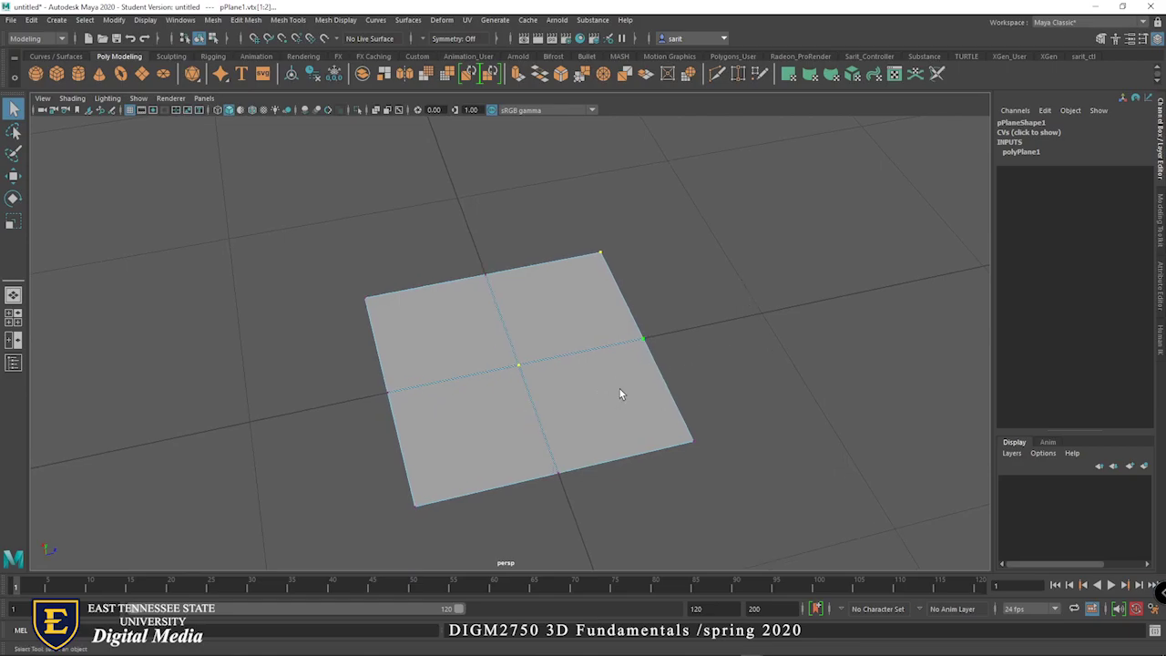
pyautogui.keyDown('alt'); pyautogui.moveTo(703, 371); pyautogui.dragTo(757, 398); pyautogui.keyUp('alt')
pyautogui.keyDown('alt'); pyautogui.moveTo(759, 404); pyautogui.dragTo(698, 395, button='middle'); pyautogui.keyUp('alt')
pyautogui.keyDown('alt'); pyautogui.moveTo(698, 395); pyautogui.dragTo(740, 354); pyautogui.keyUp('alt')
pyautogui.keyDown('alt'); pyautogui.moveTo(791, 349); pyautogui.dragTo(839, 361); pyautogui.keyUp('alt')
# Return the plane to object mode and move it away from the origin along the negative X axis
pyautogui.rightClick(584, 282)
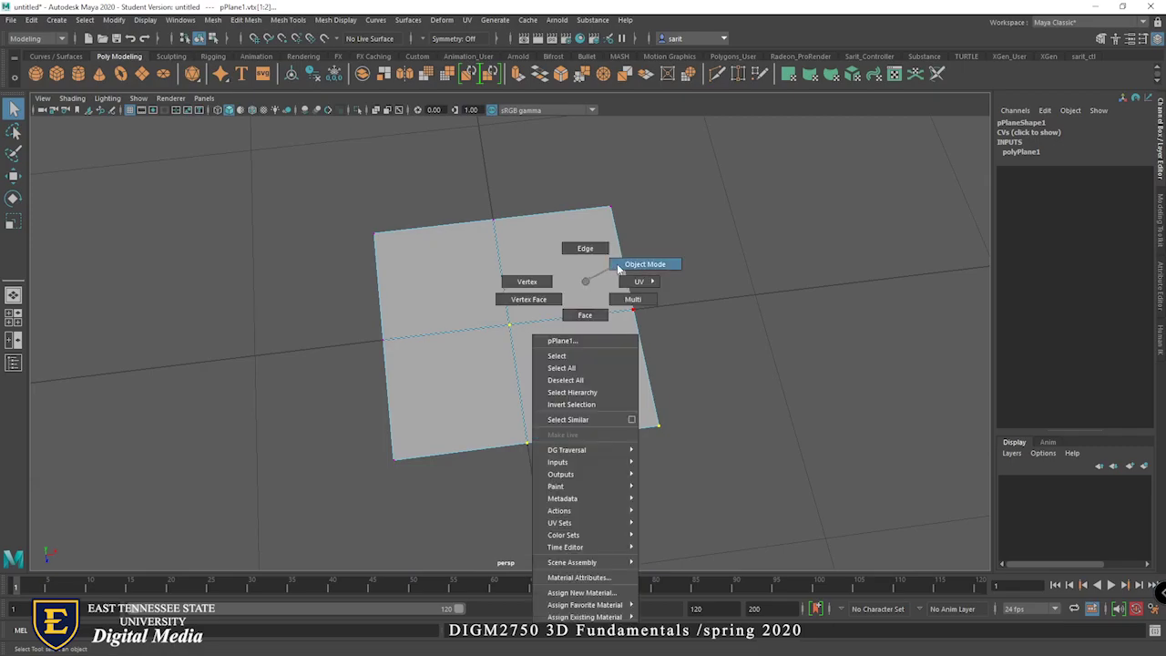
pyautogui.click(618, 264)
pyautogui.scroll(-3, 846, 391)
pyautogui.keyDown('alt'); pyautogui.moveTo(845, 381); pyautogui.dragTo(769, 389, button='middle'); pyautogui.keyUp('alt')
pyautogui.keyDown('alt'); pyautogui.moveTo(769, 390); pyautogui.dragTo(398, 330, button='right'); pyautogui.keyUp('alt')
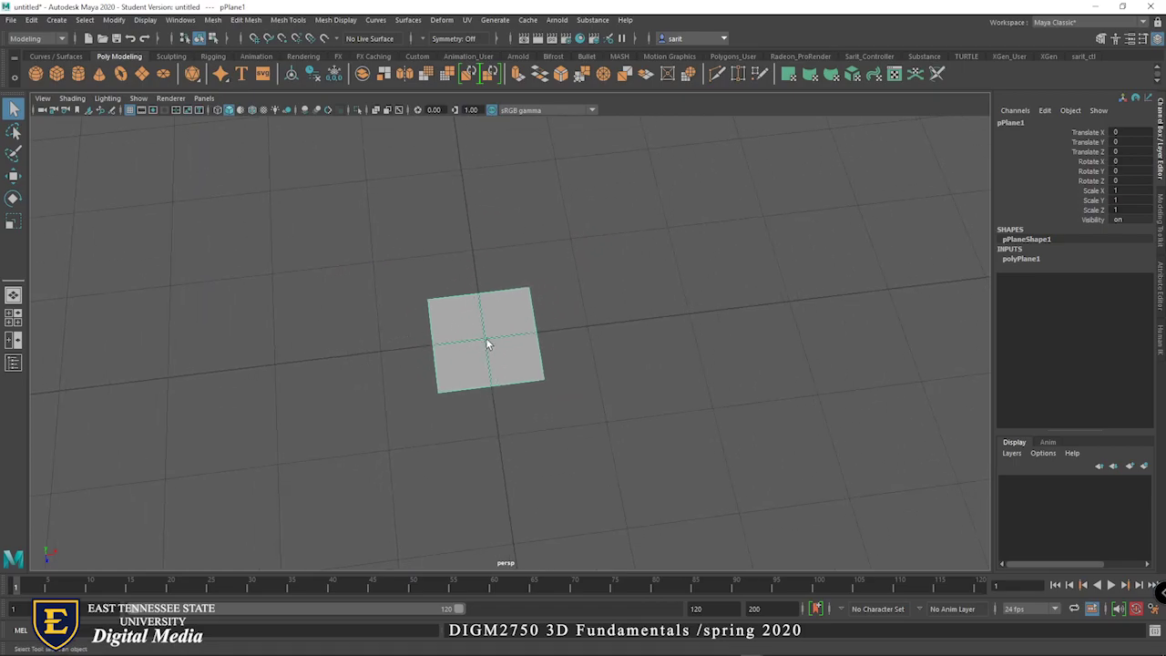
pyautogui.press('w')
pyautogui.moveTo(543, 334); pyautogui.dragTo(358, 344)
# Create a polygon sphere at the origin beside the plane, deselect it, and select it again
pyautogui.click(36, 77)
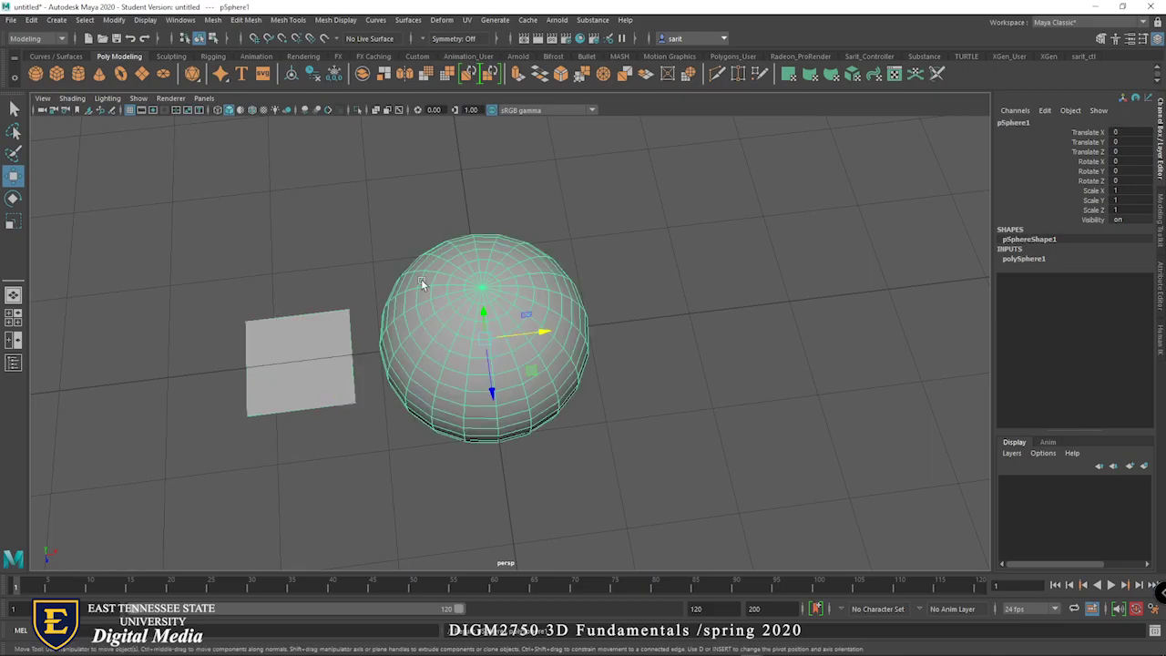
pyautogui.click(678, 432)
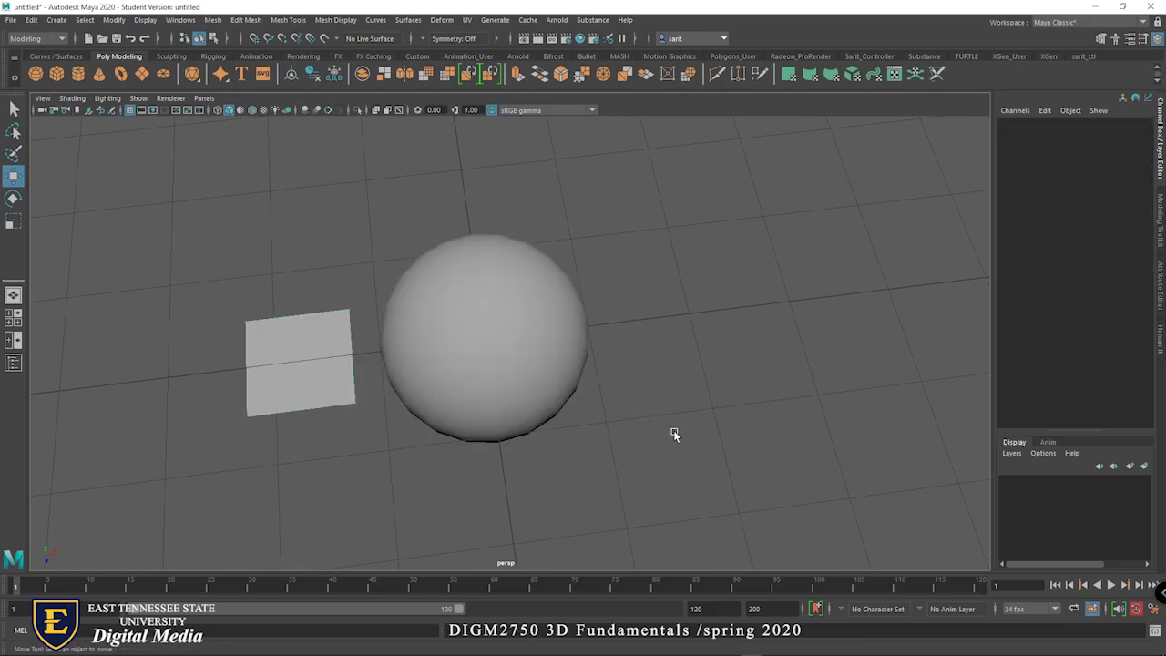
pyautogui.keyDown('alt'); pyautogui.moveTo(642, 383); pyautogui.dragTo(745, 377); pyautogui.keyUp('alt')
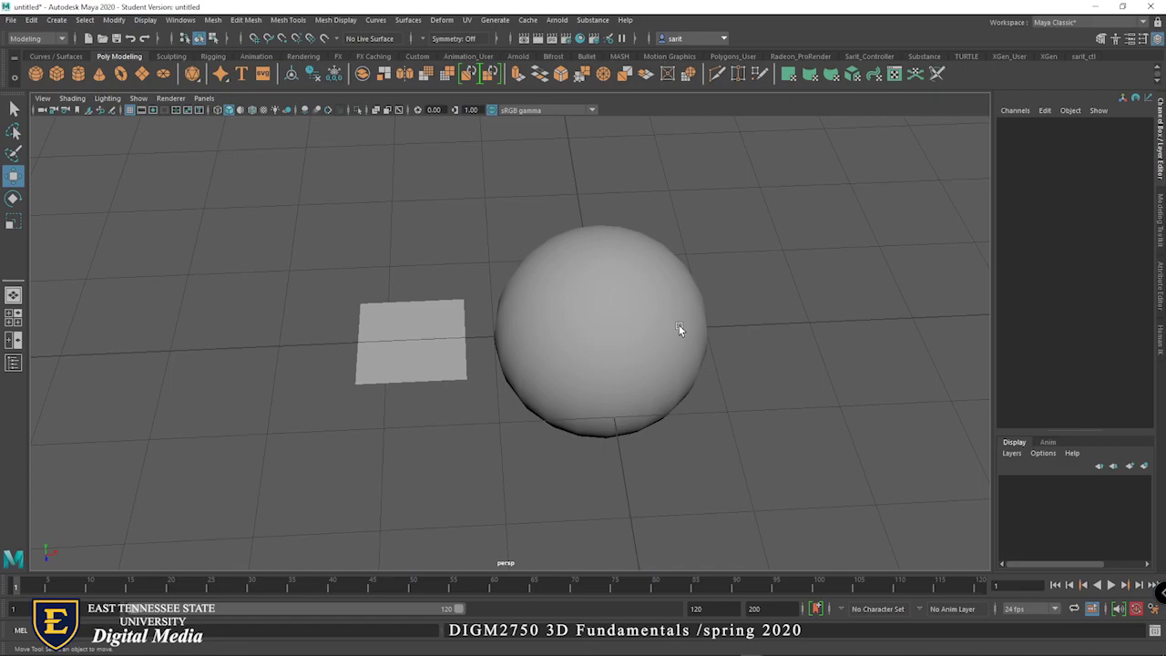
pyautogui.click(618, 270)
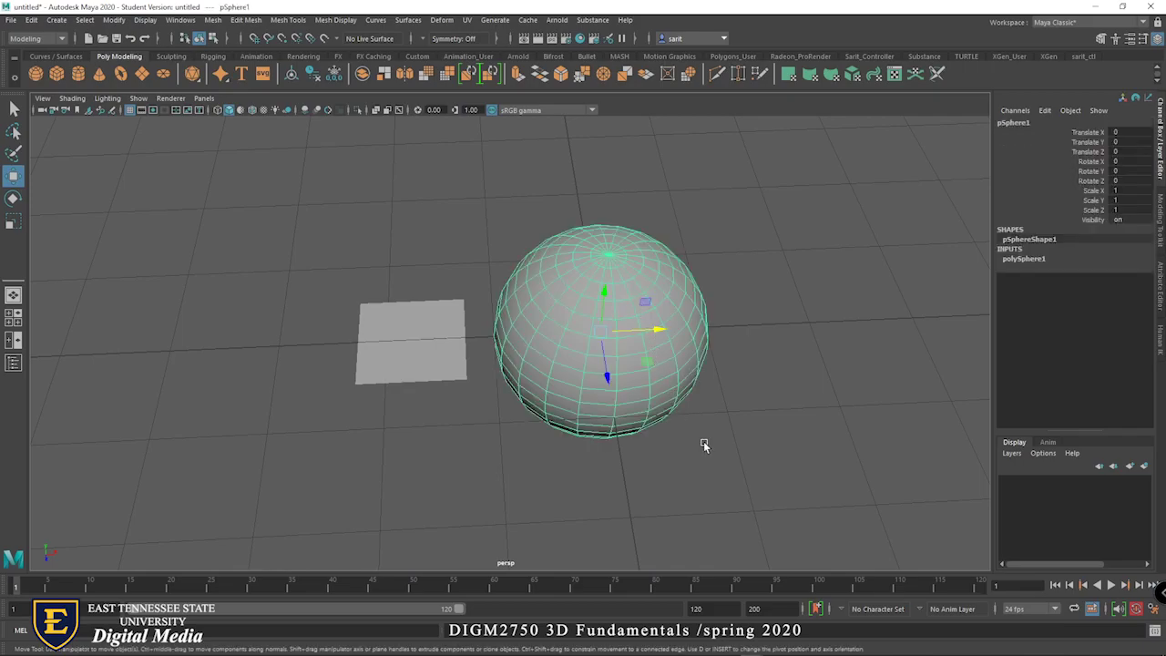
# Select the plane along with the sphere and display face normals on both objects
pyautogui.click(409, 339)
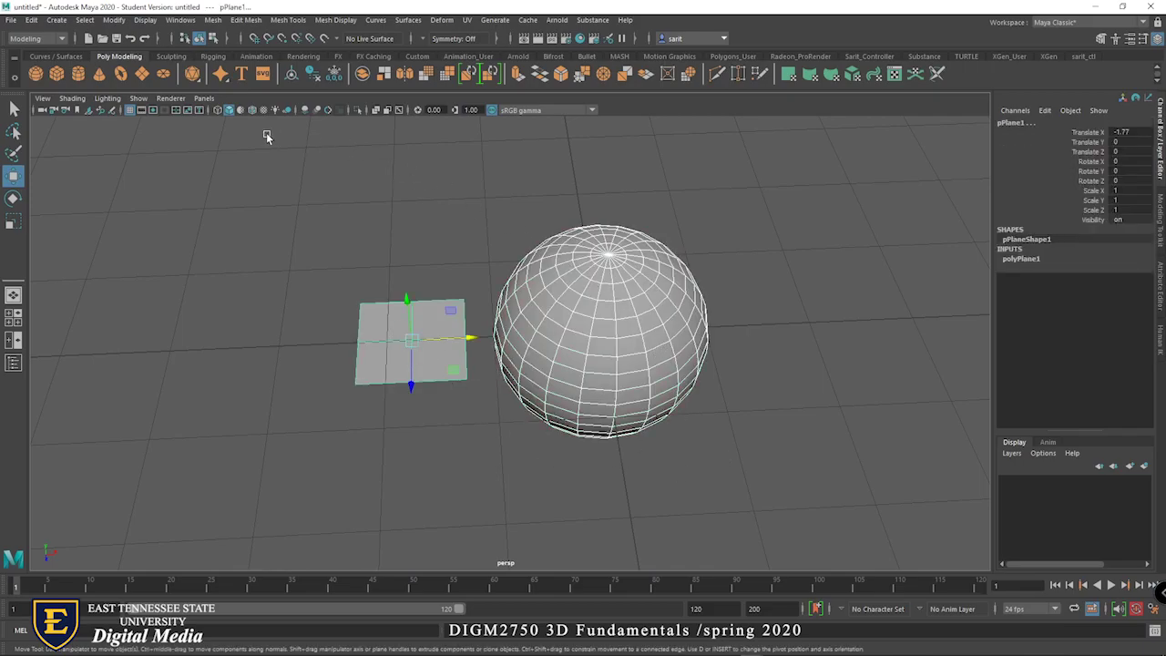
pyautogui.click(146, 20)
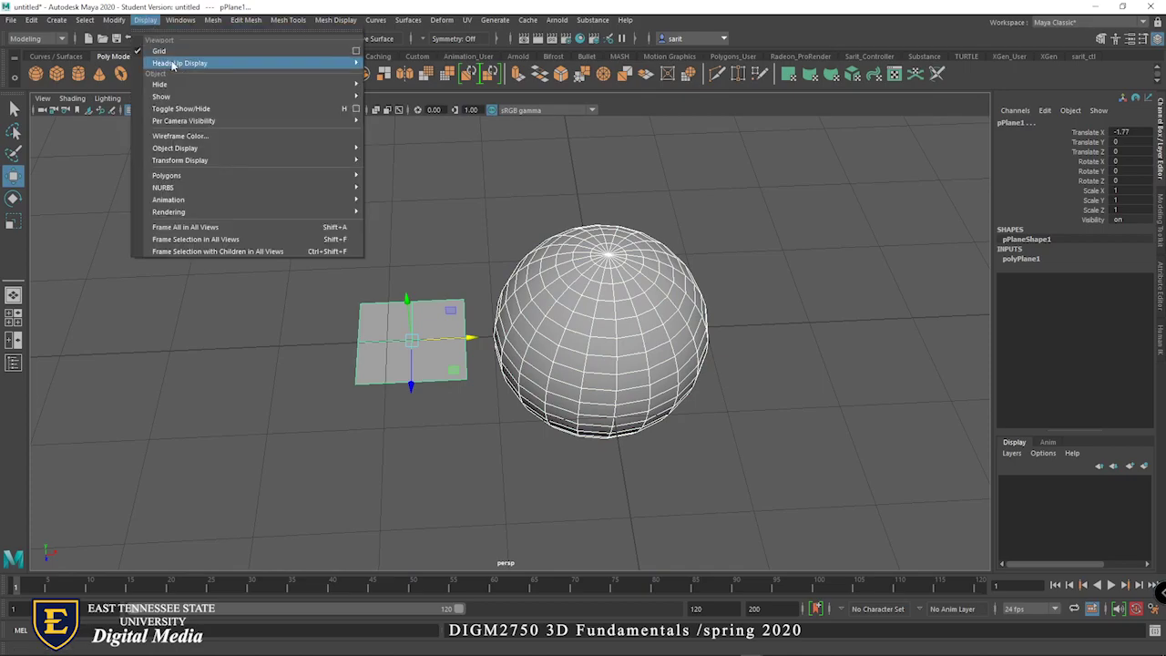
pyautogui.moveTo(195, 150)
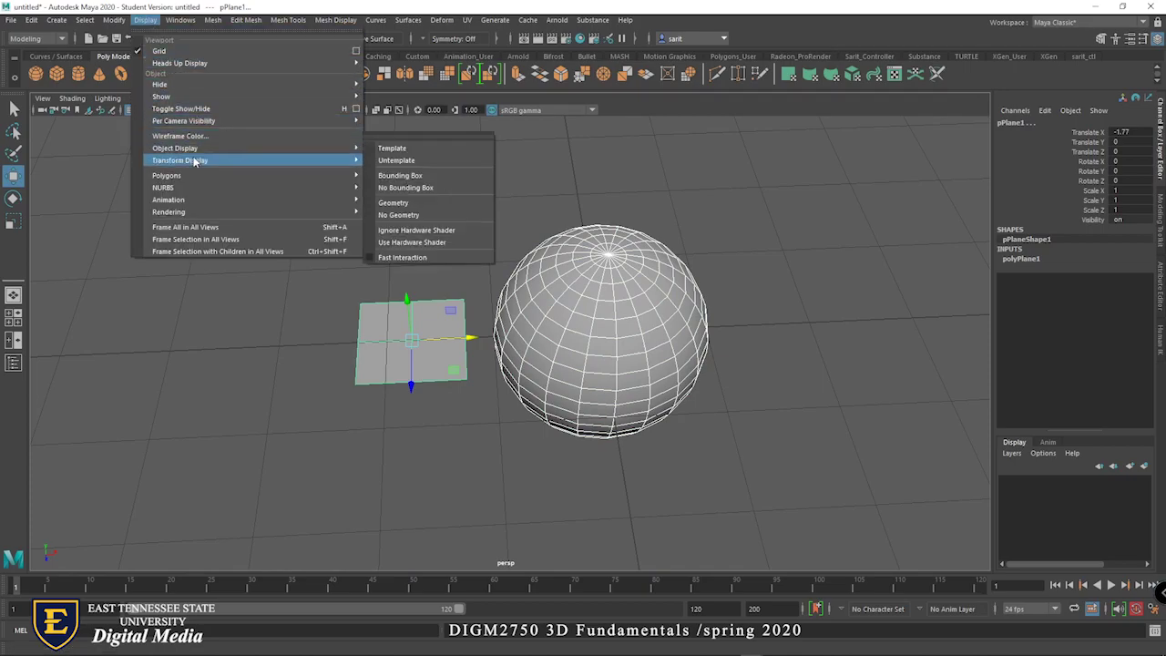
pyautogui.moveTo(190, 175)
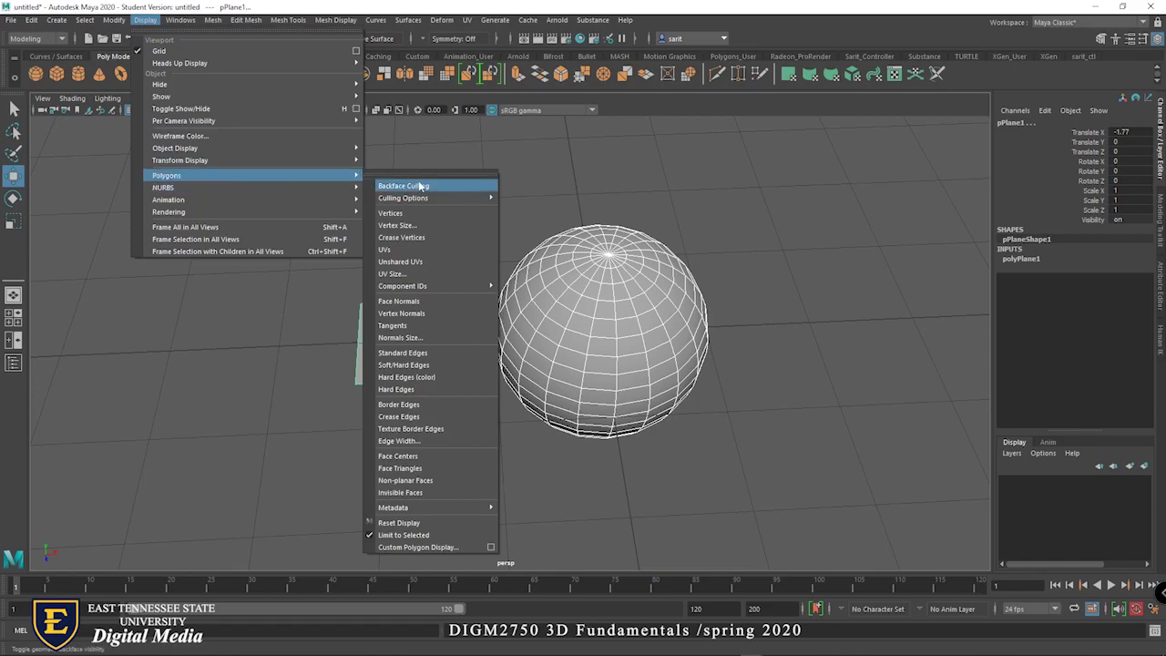
pyautogui.click(423, 305)
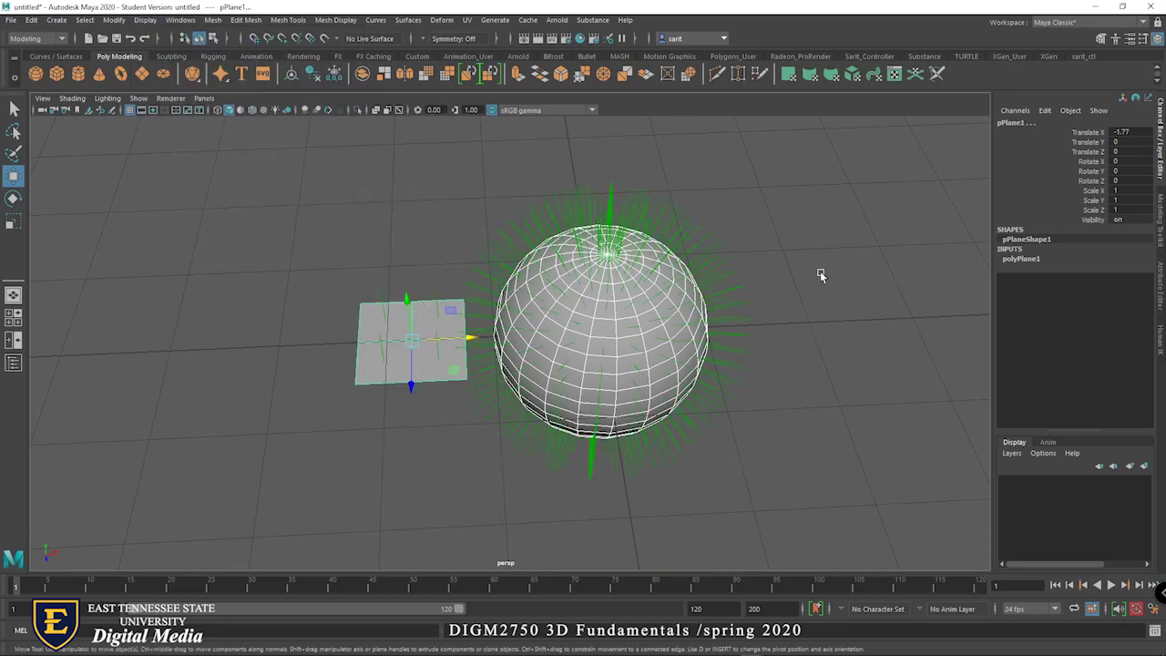
# Examine the face normal directions around the sphere and on both sides of the plane, then deselect both objects
pyautogui.keyDown('alt'); pyautogui.moveTo(760, 278); pyautogui.dragTo(685, 242); pyautogui.keyUp('alt')
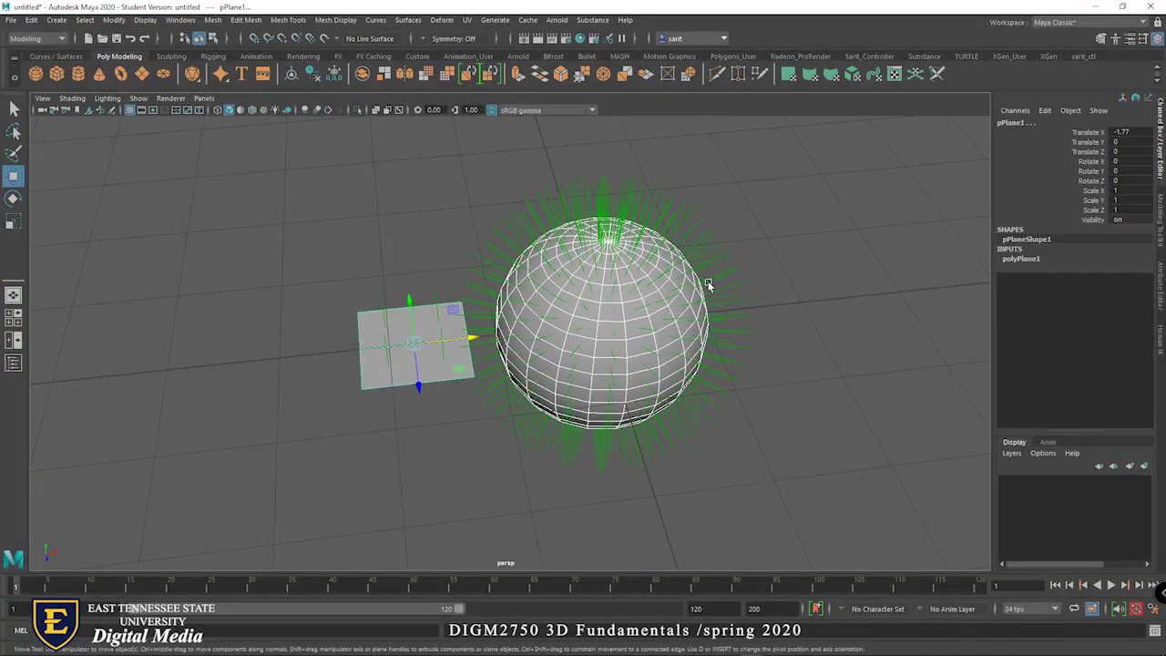
pyautogui.keyDown('alt'); pyautogui.moveTo(728, 366); pyautogui.dragTo(856, 262); pyautogui.keyUp('alt')
pyautogui.keyDown('alt'); pyautogui.moveTo(443, 285); pyautogui.dragTo(425, 294); pyautogui.keyUp('alt')
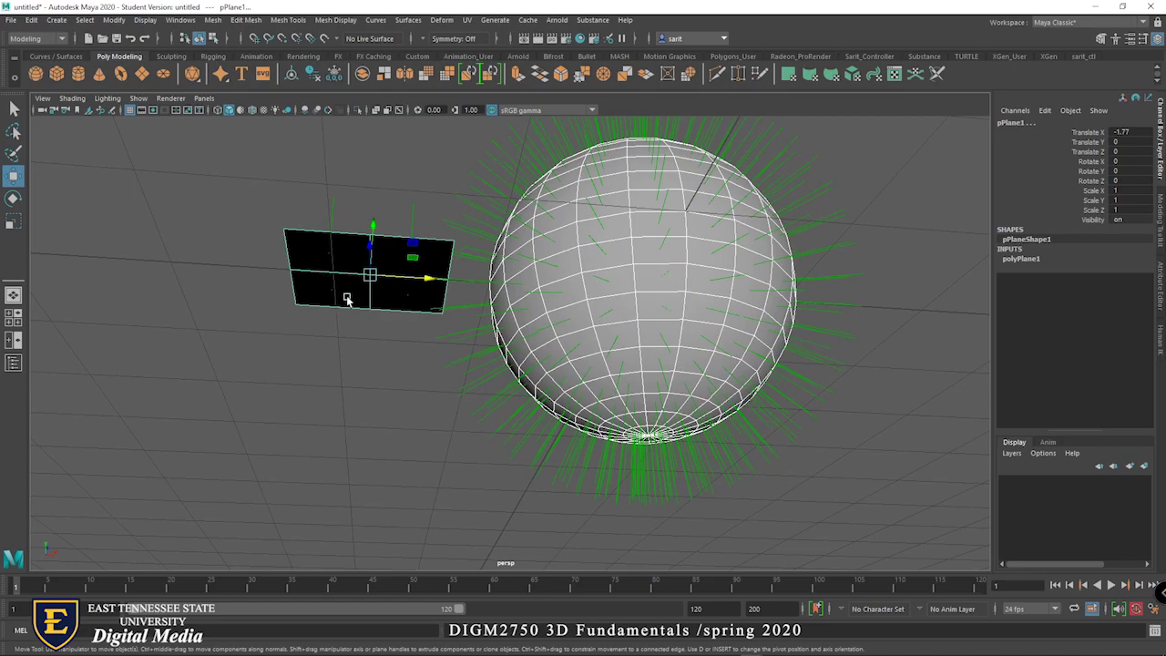
pyautogui.moveTo(362, 339)
pyautogui.keyDown('alt'); pyautogui.mouseDown()
pyautogui.moveTo(364, 388)
pyautogui.moveTo(369, 342)
pyautogui.mouseUp(); pyautogui.keyUp('alt')
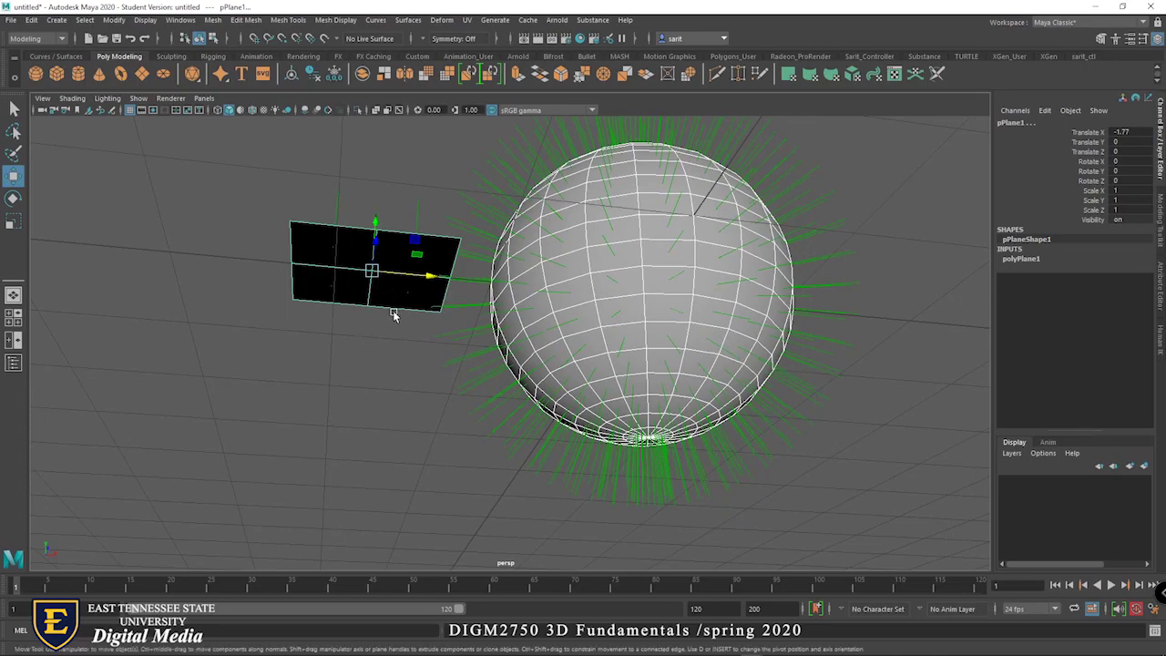
pyautogui.keyDown('alt'); pyautogui.moveTo(383, 315); pyautogui.dragTo(496, 365); pyautogui.keyUp('alt')
pyautogui.moveTo(670, 402)
pyautogui.keyDown('alt'); pyautogui.mouseDown()
pyautogui.moveTo(661, 386)
pyautogui.moveTo(680, 371)
pyautogui.moveTo(678, 414)
pyautogui.mouseUp(); pyautogui.keyUp('alt')
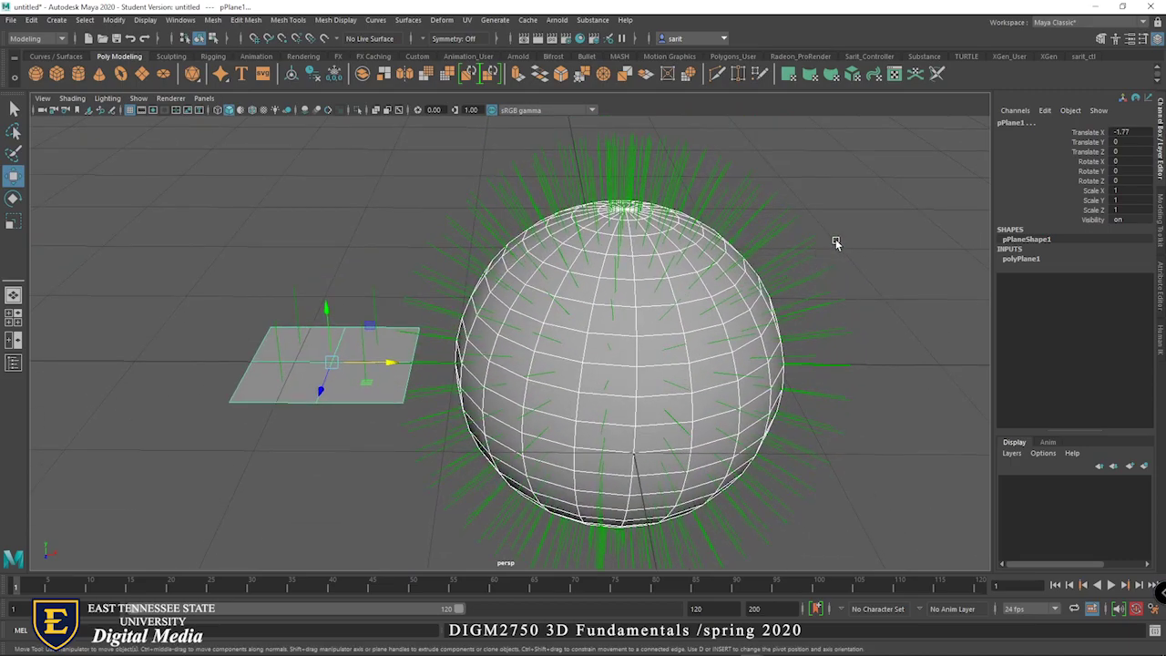
pyautogui.click(814, 303)
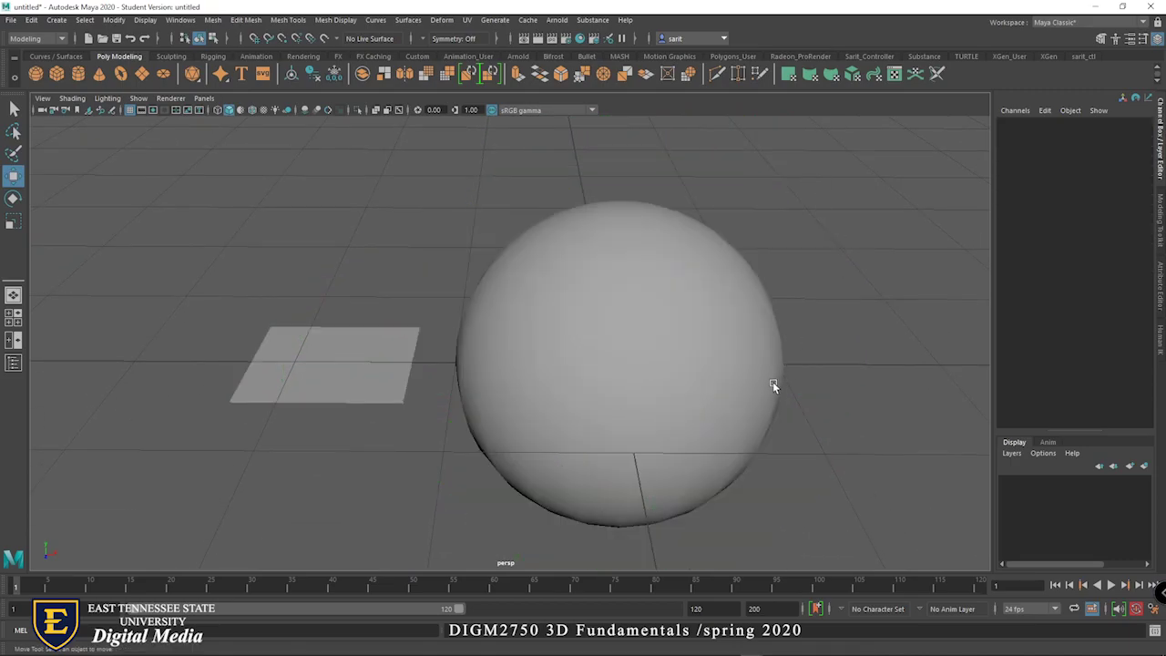
# Harden all edges of the sphere and deselect it to show its faceted shading
pyautogui.click(660, 286)
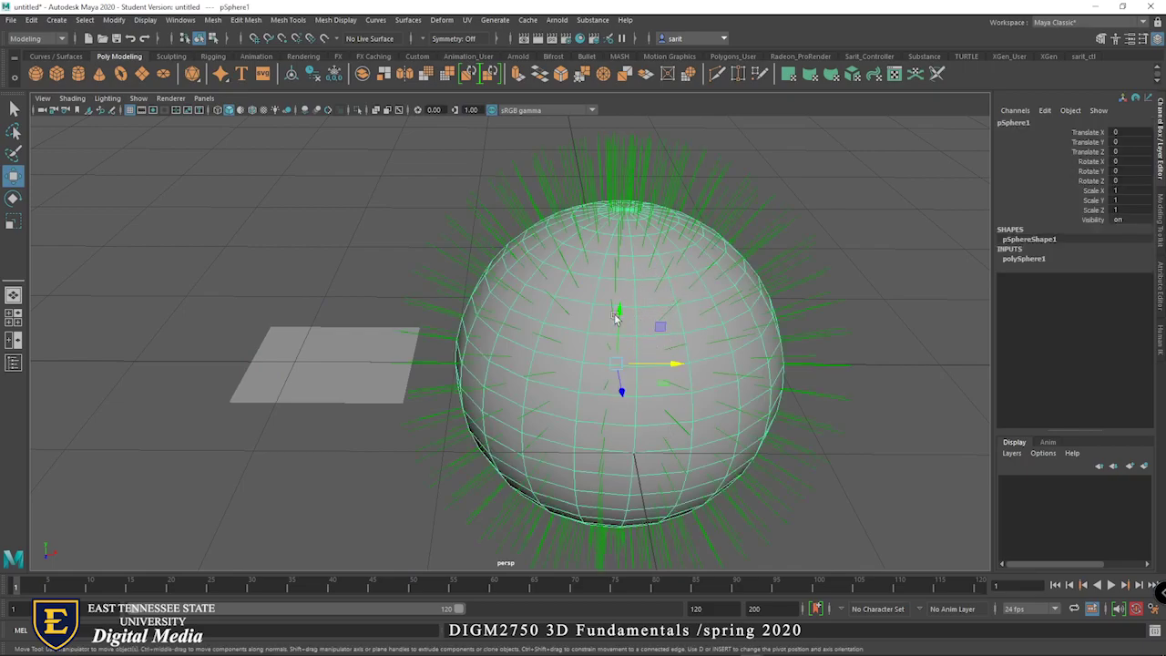
pyautogui.click(335, 20)
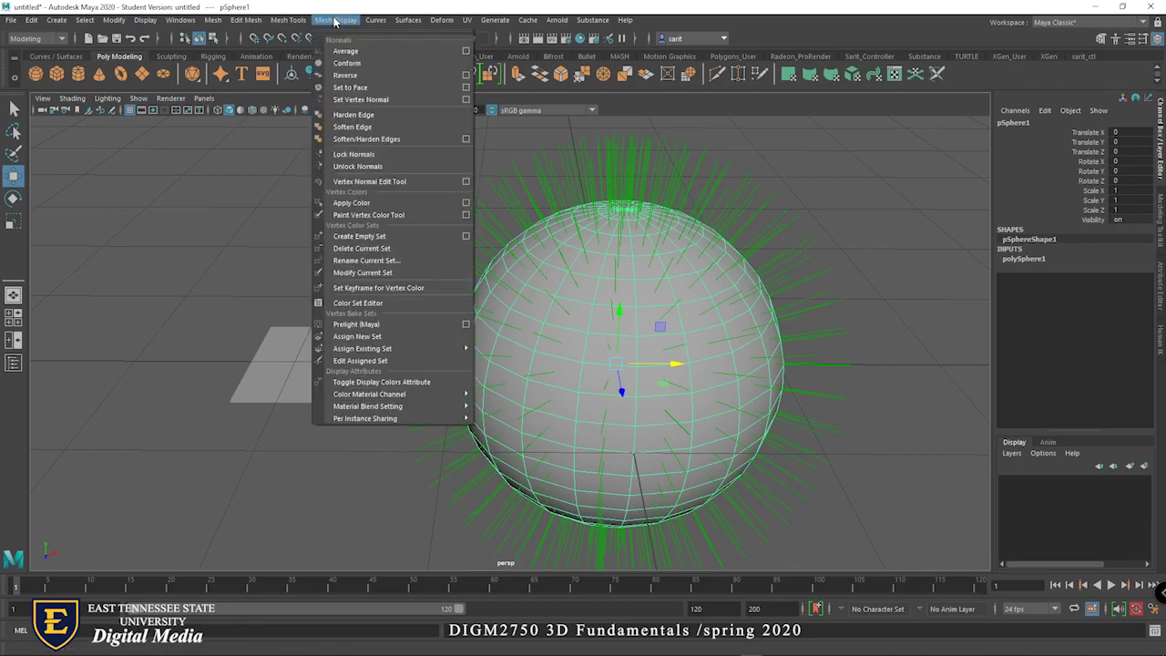
pyautogui.click(353, 115)
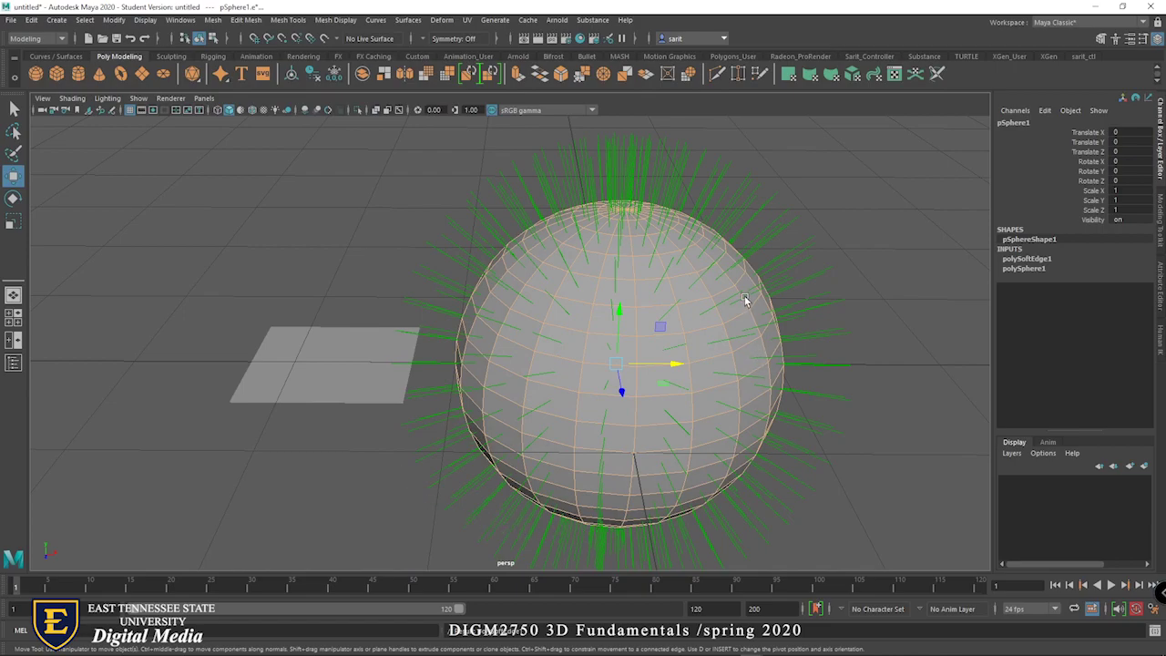
pyautogui.click(877, 252)
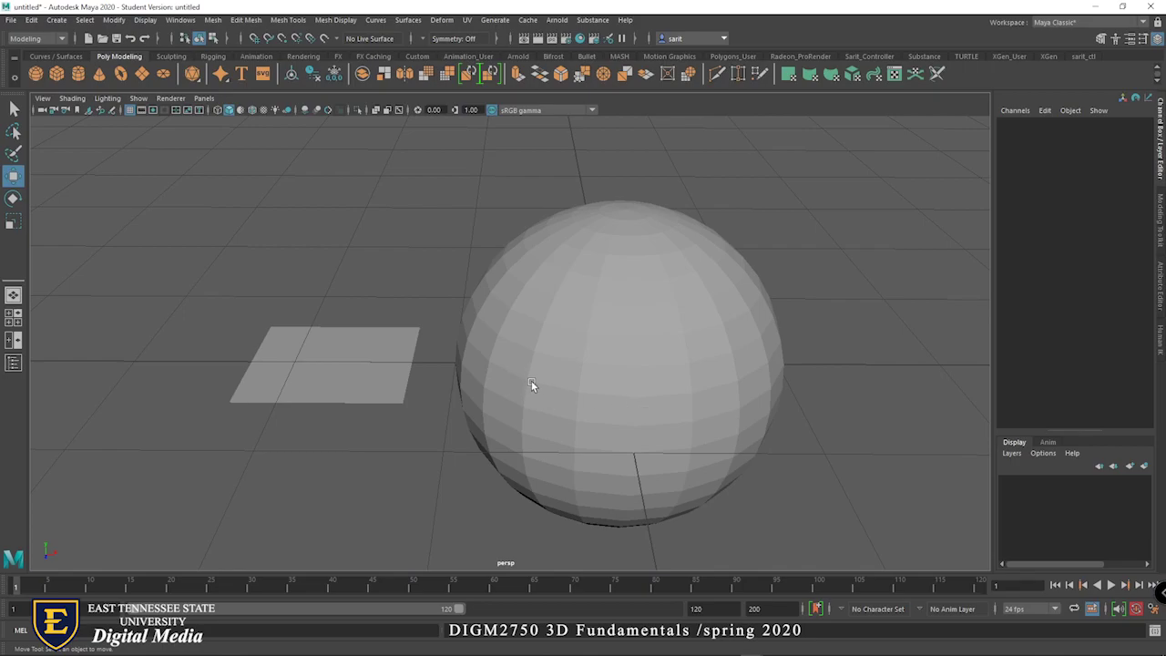
# Select the hardened sphere and display its vertex normals in addition to the face normals
pyautogui.click(651, 374)
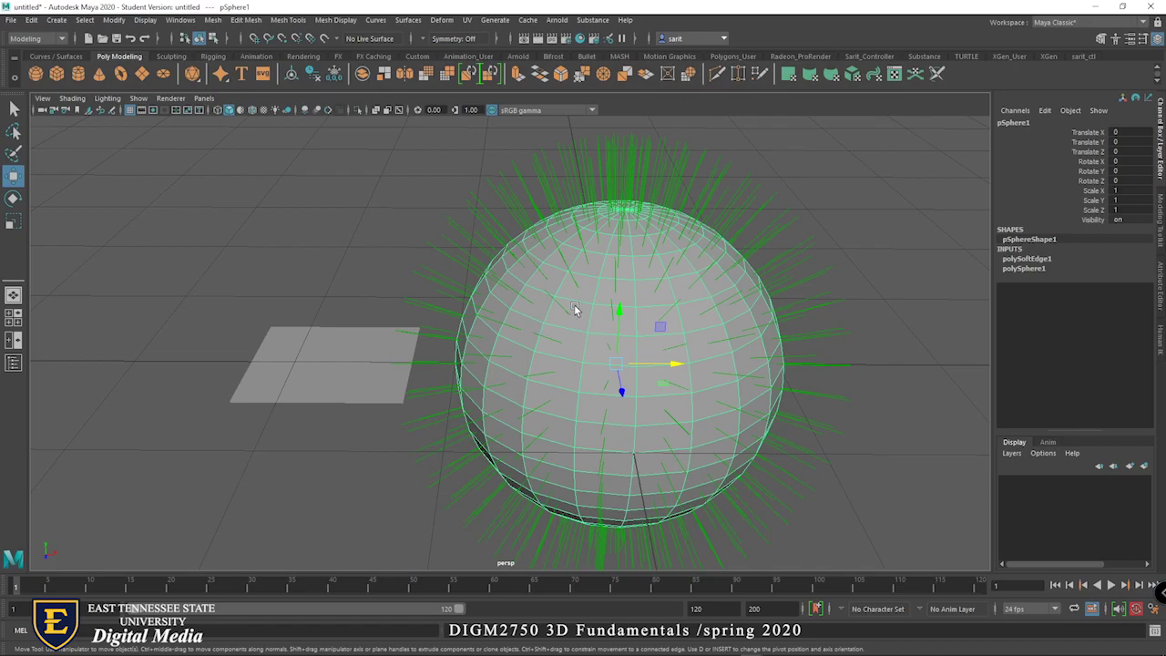
pyautogui.click(145, 20)
pyautogui.moveTo(176, 178)
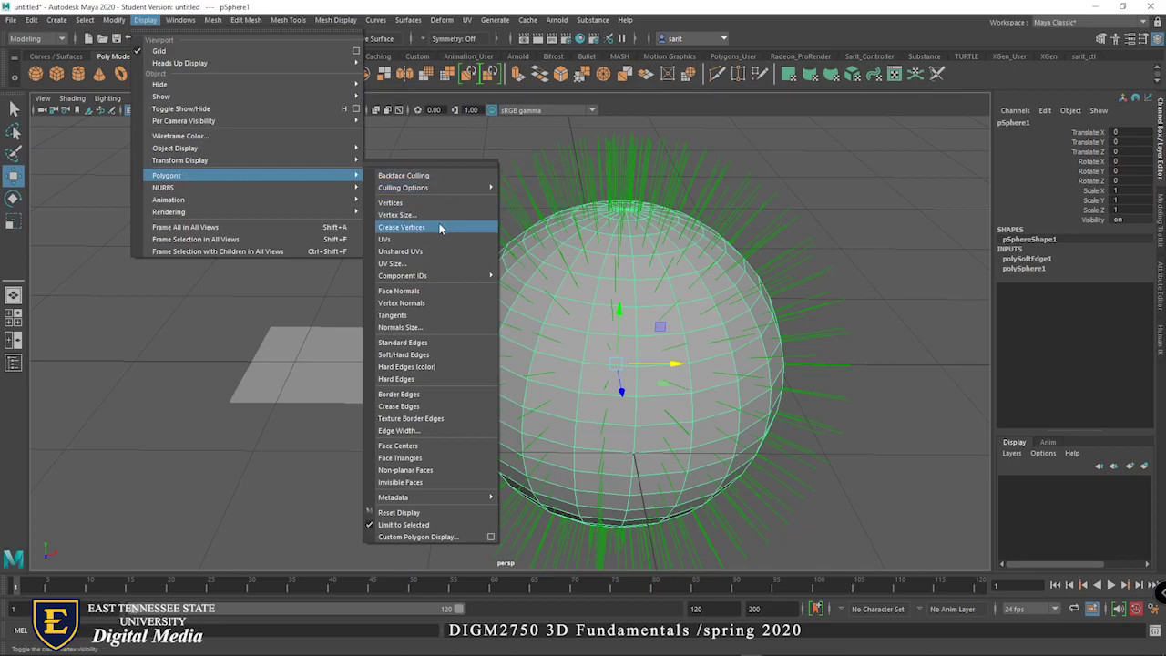
pyautogui.click(454, 302)
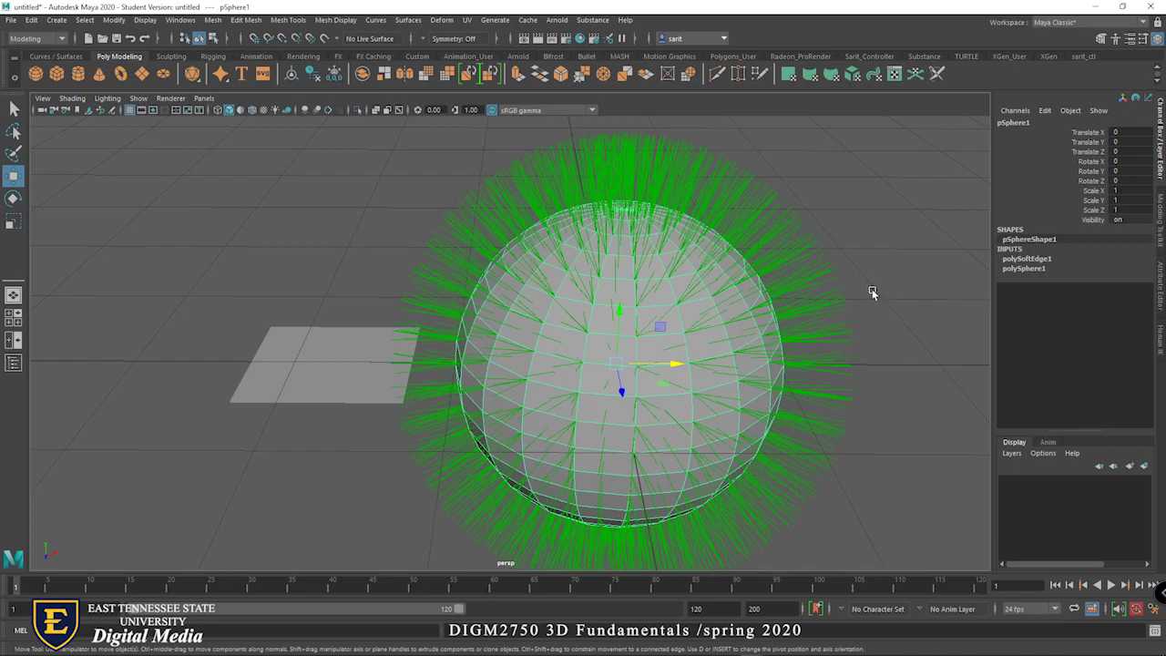
pyautogui.keyDown('alt'); pyautogui.moveTo(872, 292); pyautogui.dragTo(851, 319); pyautogui.keyUp('alt')
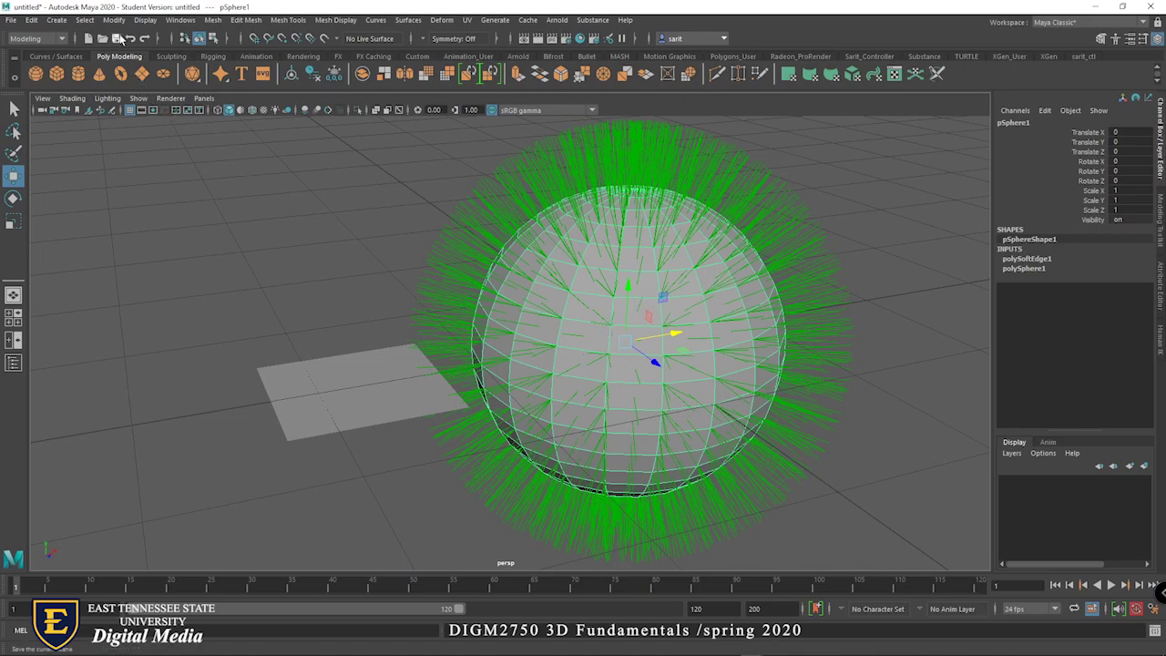
# Turn off the face normals display on the sphere, keeping only the vertex normals
pyautogui.click(145, 19)
pyautogui.moveTo(180, 175)
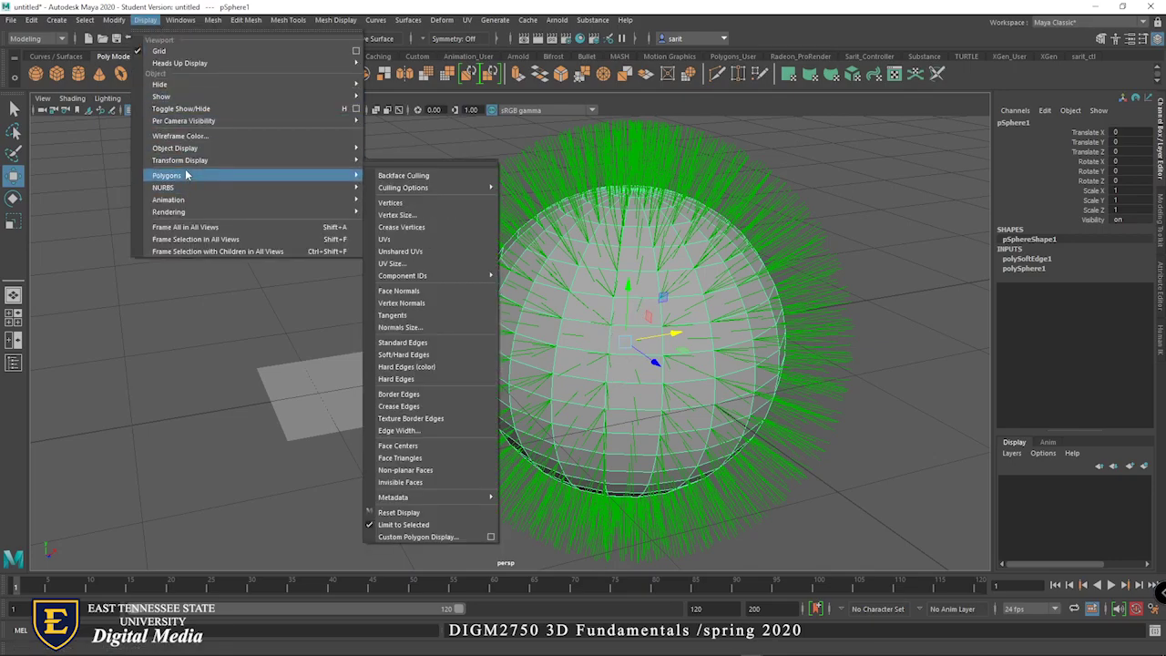
pyautogui.click(423, 291)
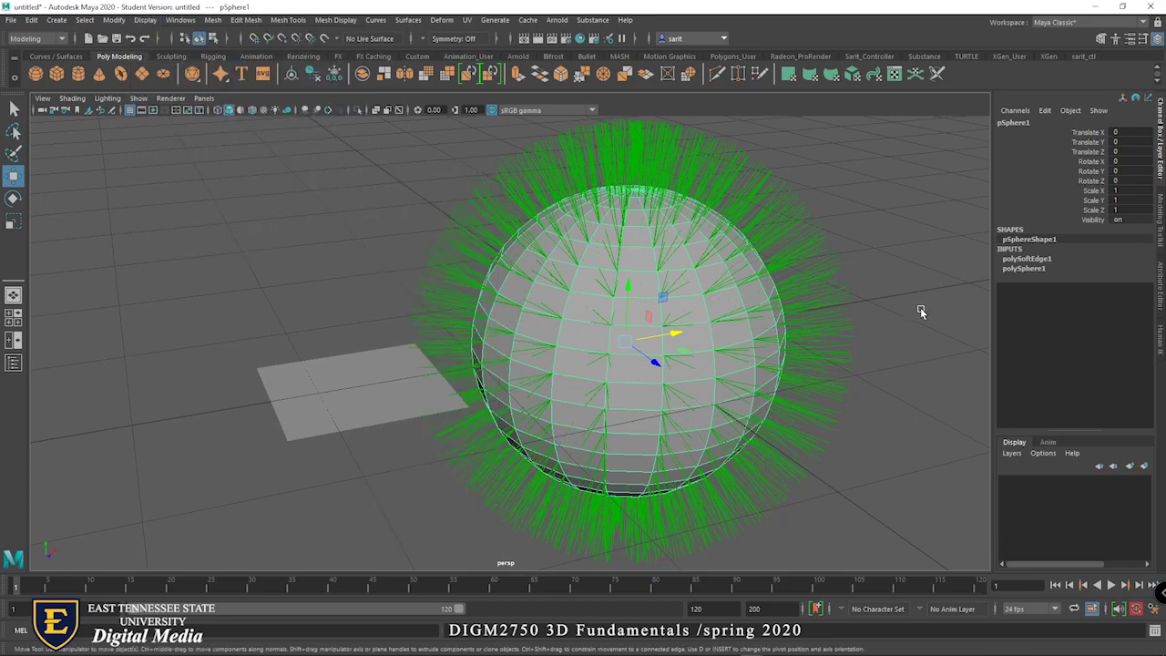
# Examine the vertex normals at the corners of the sphere's faces and compare them with its faceted shading
pyautogui.keyDown('alt'); pyautogui.moveTo(917, 310); pyautogui.dragTo(853, 326); pyautogui.keyUp('alt')
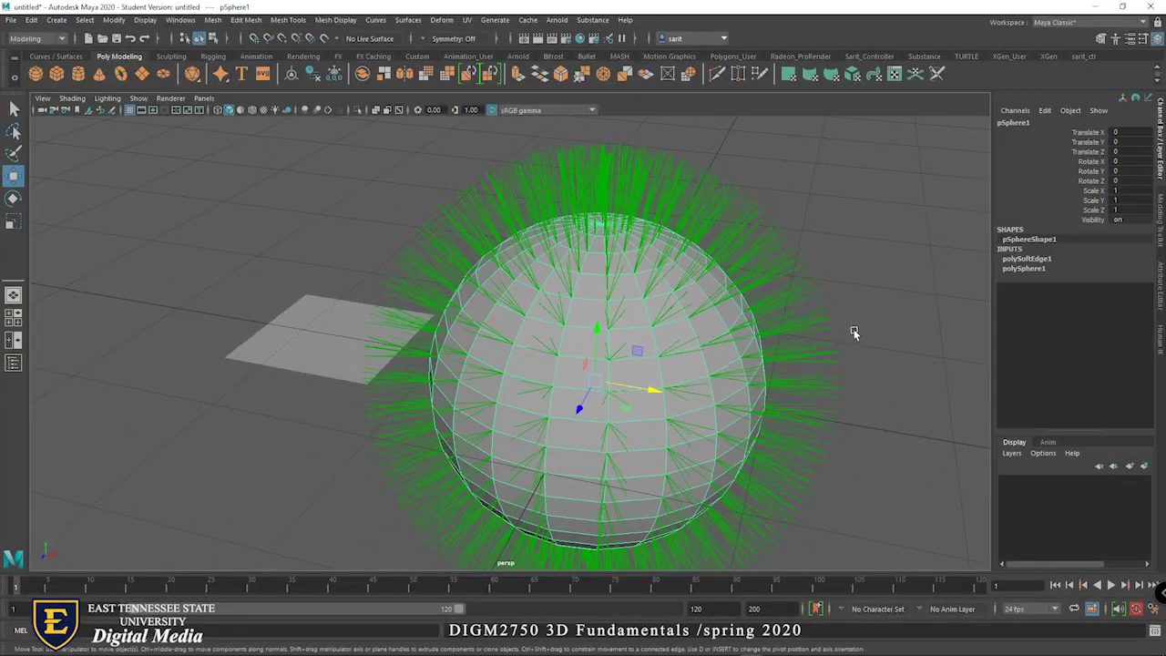
pyautogui.keyDown('alt'); pyautogui.moveTo(853, 326); pyautogui.dragTo(807, 281, button='middle'); pyautogui.keyUp('alt')
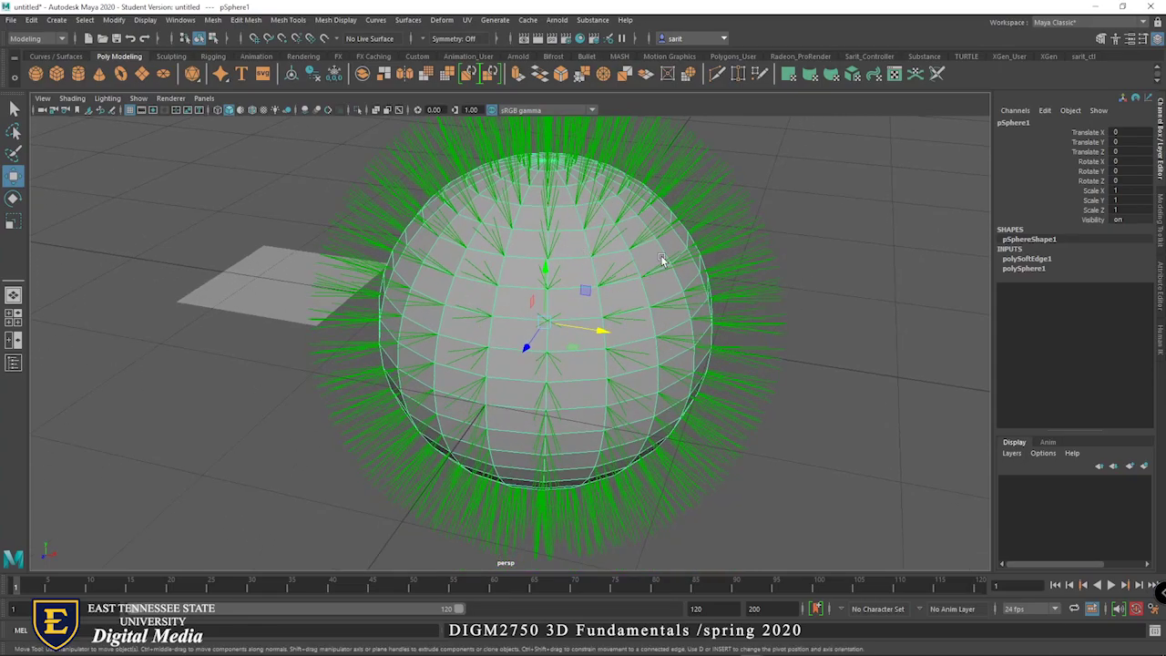
pyautogui.click(891, 358)
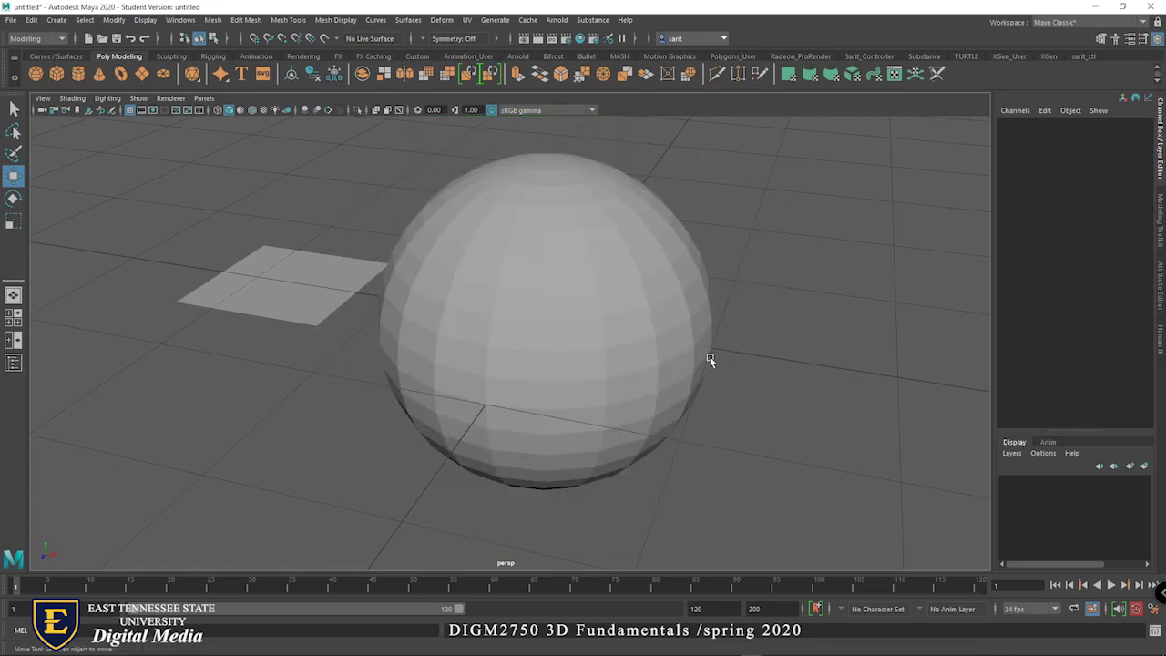
pyautogui.click(674, 315)
pyautogui.scroll(3, 838, 347)
pyautogui.scroll(2, 837, 347)
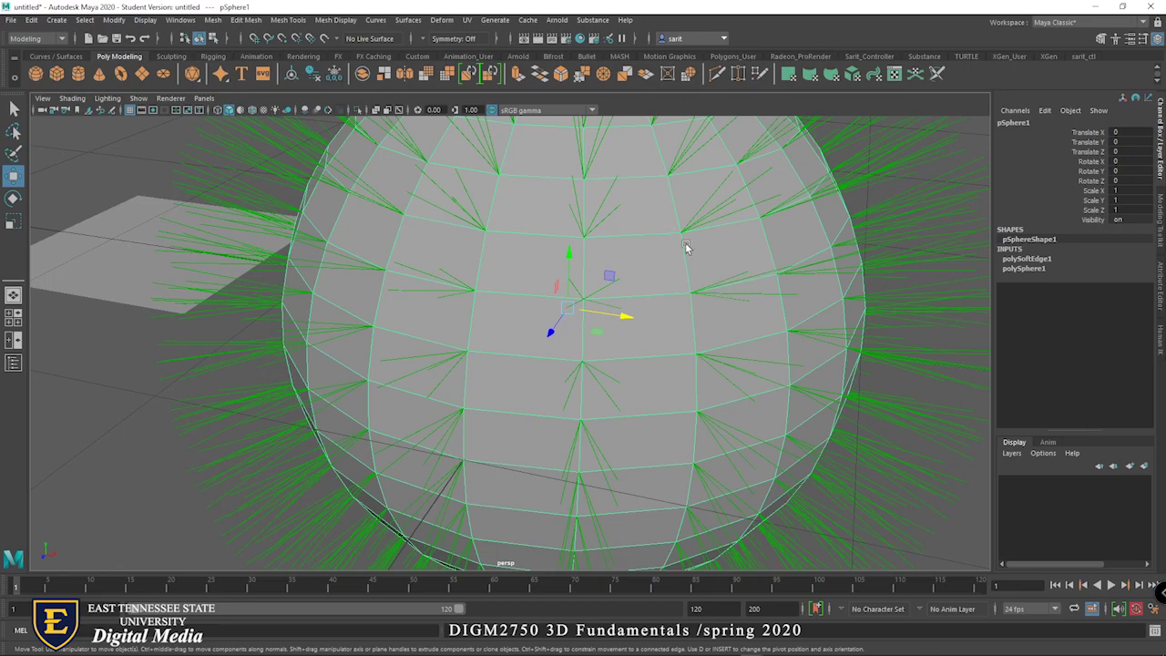
pyautogui.keyDown('alt'); pyautogui.moveTo(896, 368); pyautogui.dragTo(783, 337, button='right'); pyautogui.keyUp('alt')
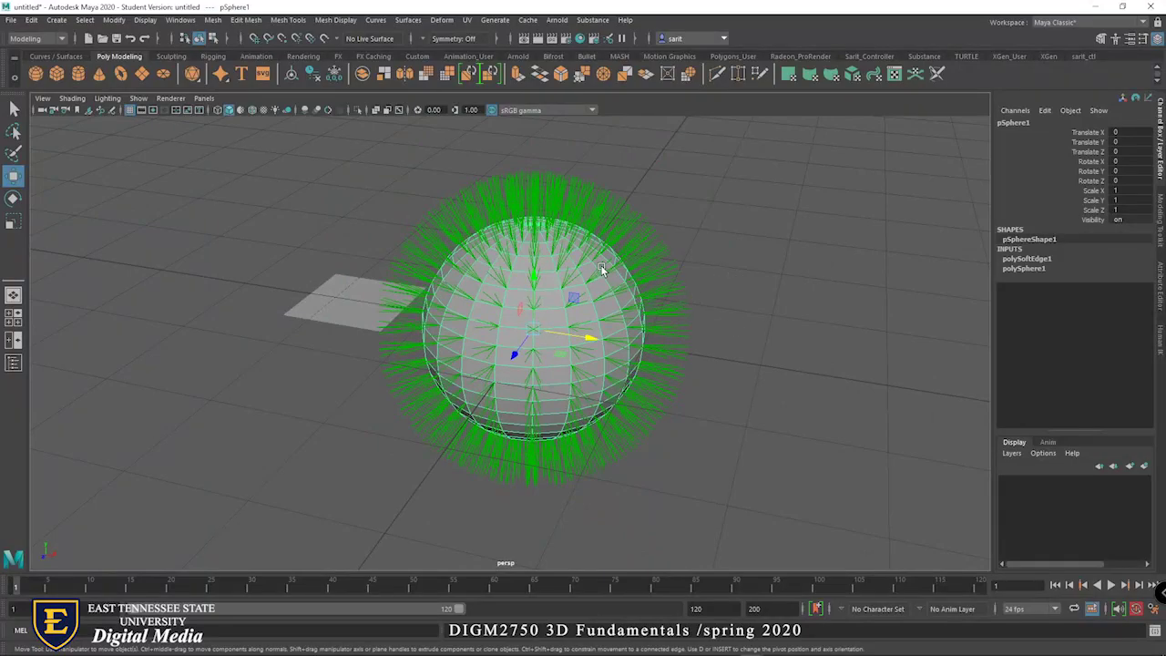
# Soften all edges of the sphere and compare its smooth shading with its vertex normals
pyautogui.click(336, 20)
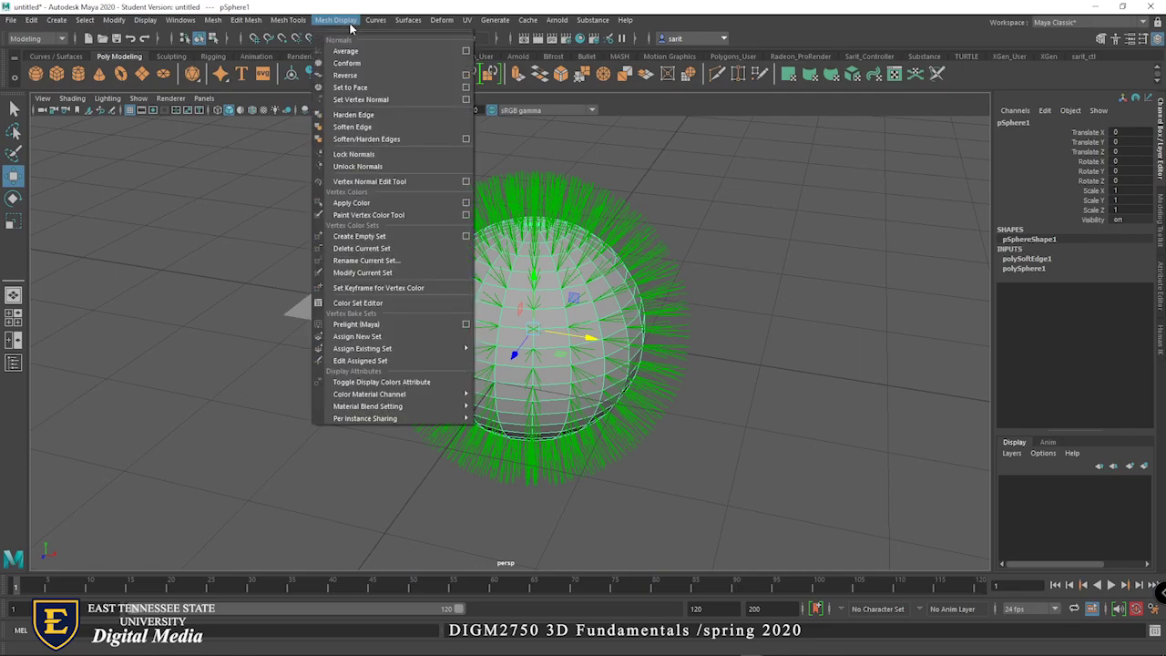
pyautogui.click(365, 129)
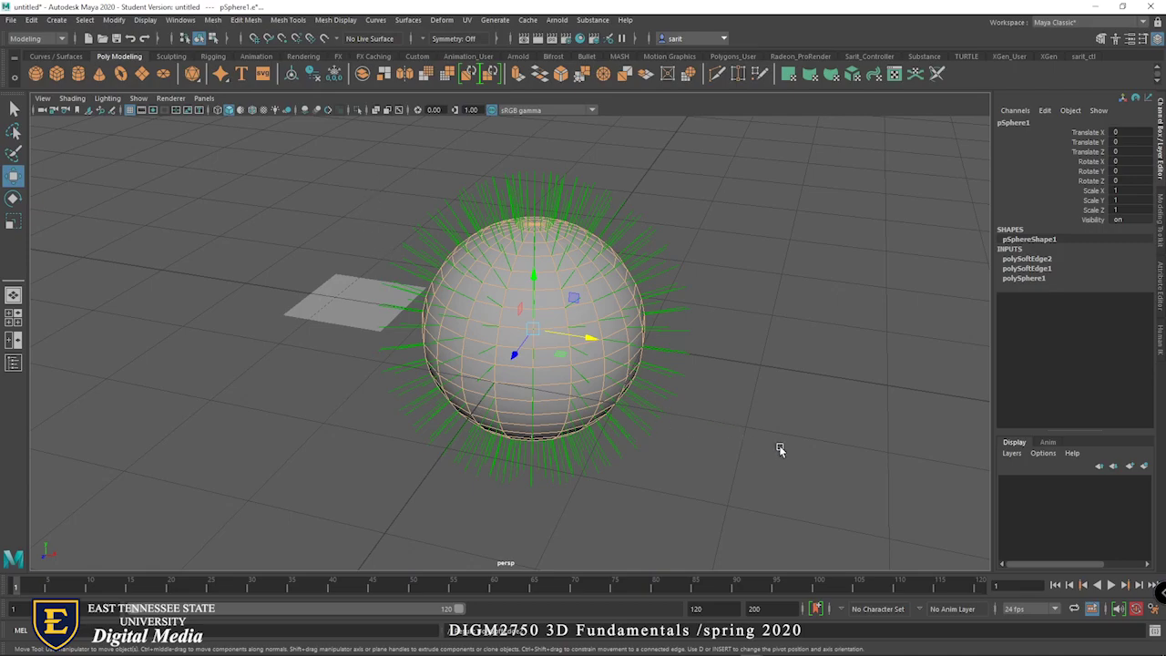
pyautogui.scroll(8, 591, 364)
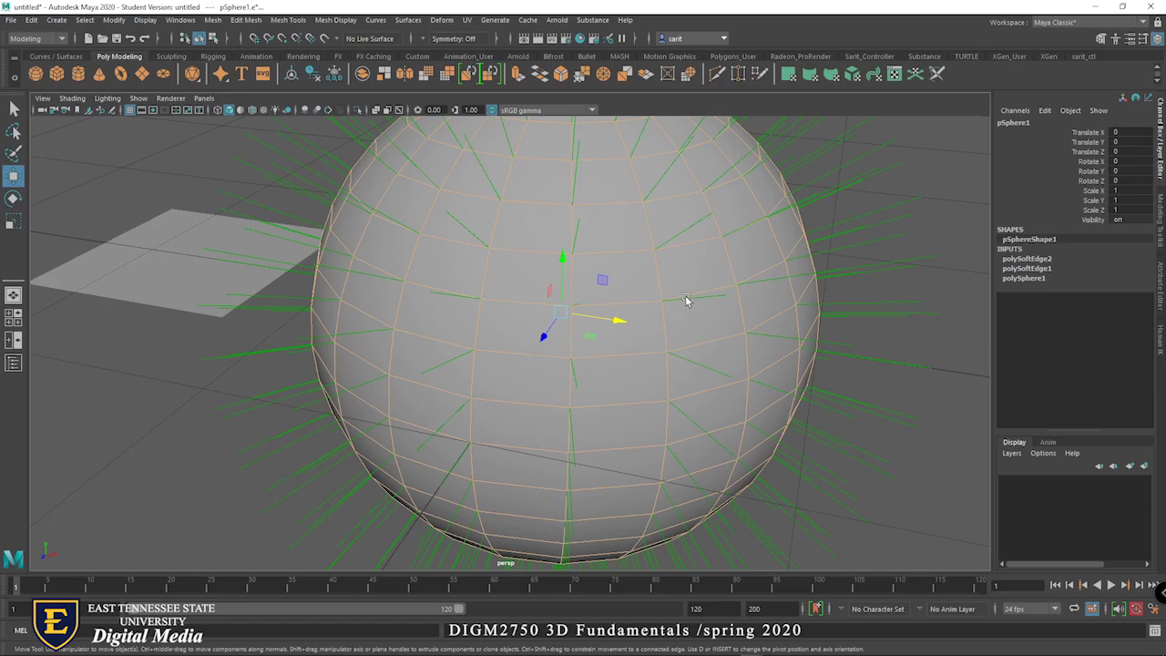
pyautogui.keyDown('alt'); pyautogui.moveTo(747, 341); pyautogui.dragTo(609, 362, button='right'); pyautogui.keyUp('alt')
pyautogui.click(718, 328)
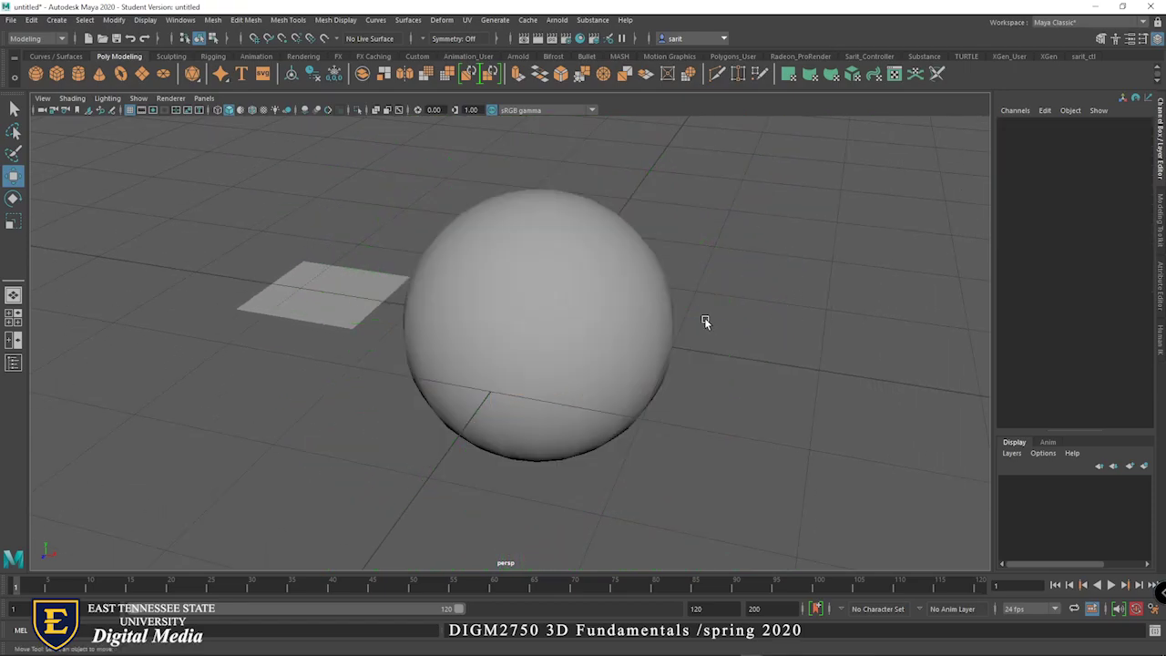
pyautogui.click(624, 272)
pyautogui.click(721, 303)
pyautogui.click(616, 260)
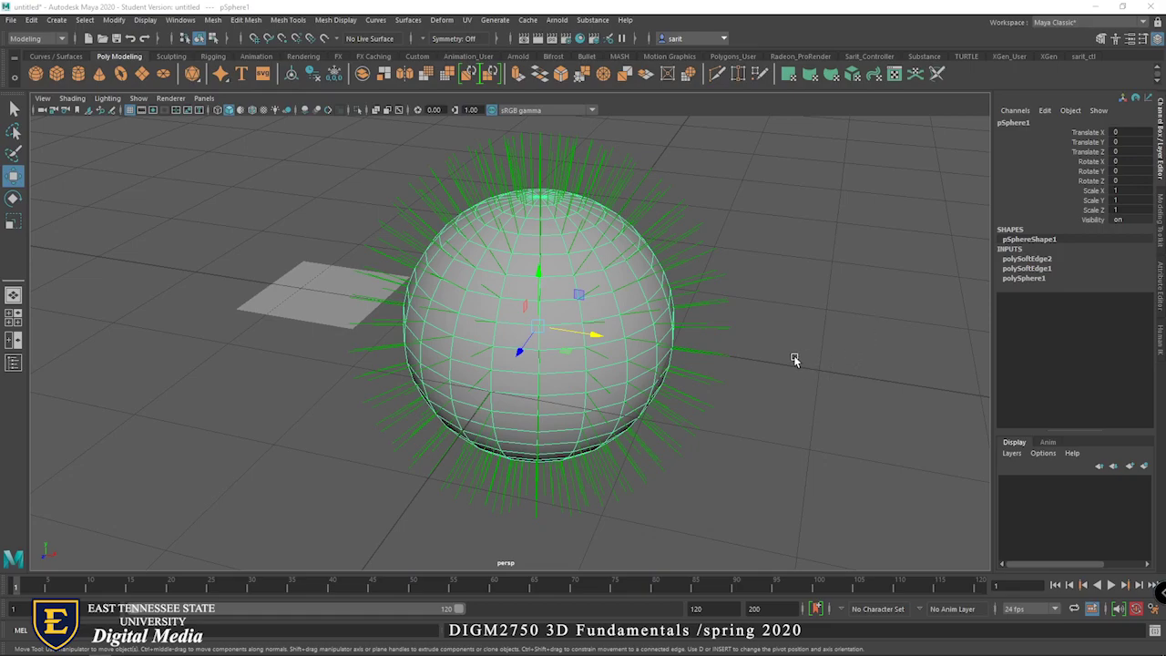
# Move the sphere back along the negative Z axis, and move the plane beside it to about -6.14 in Z
pyautogui.keyDown('alt'); pyautogui.moveTo(813, 347); pyautogui.dragTo(519, 382, button='right'); pyautogui.keyUp('alt')
pyautogui.keyDown('alt'); pyautogui.moveTo(519, 383); pyautogui.dragTo(504, 401); pyautogui.keyUp('alt')
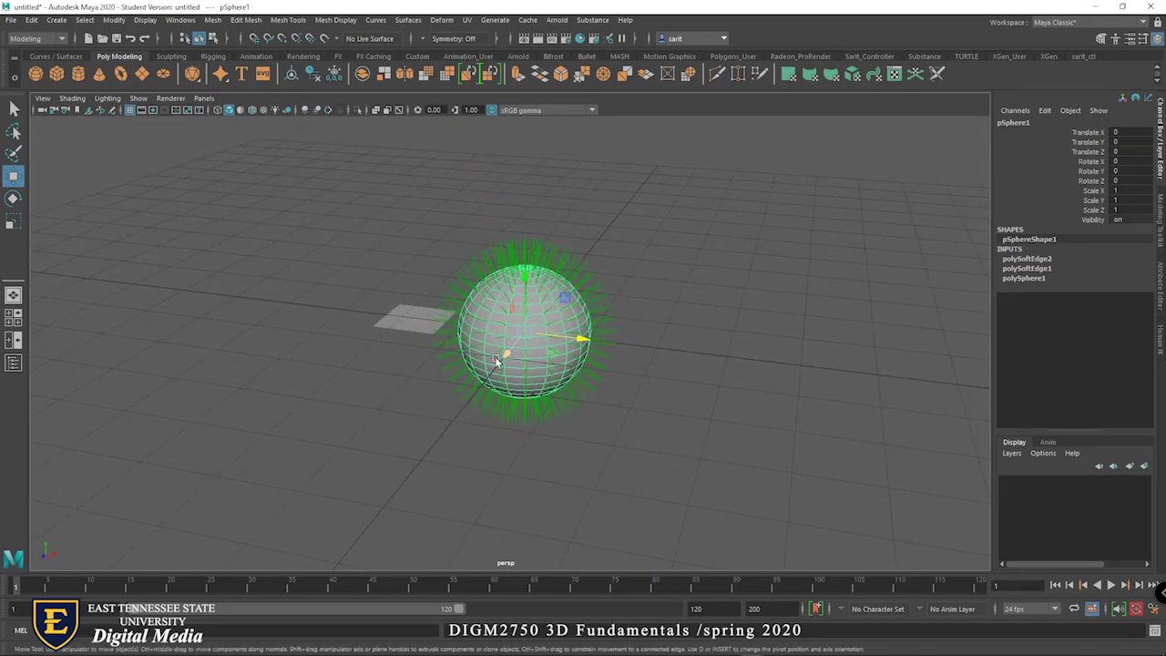
pyautogui.moveTo(533, 331); pyautogui.dragTo(625, 240)
pyautogui.click(435, 312)
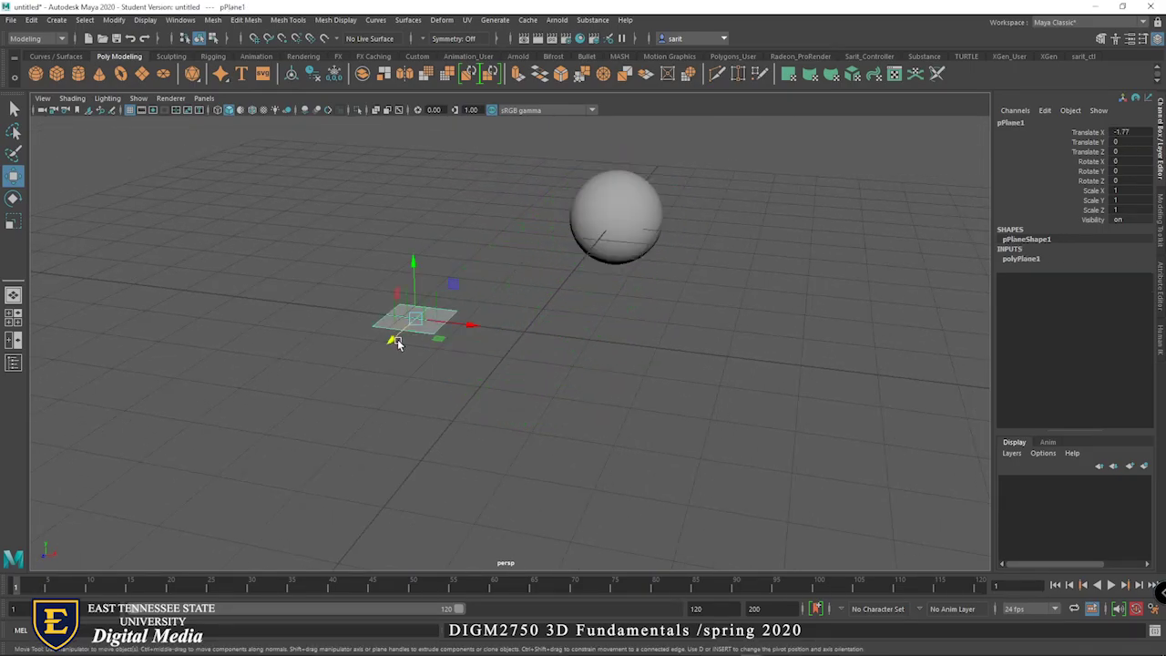
pyautogui.moveTo(391, 338); pyautogui.dragTo(526, 239)
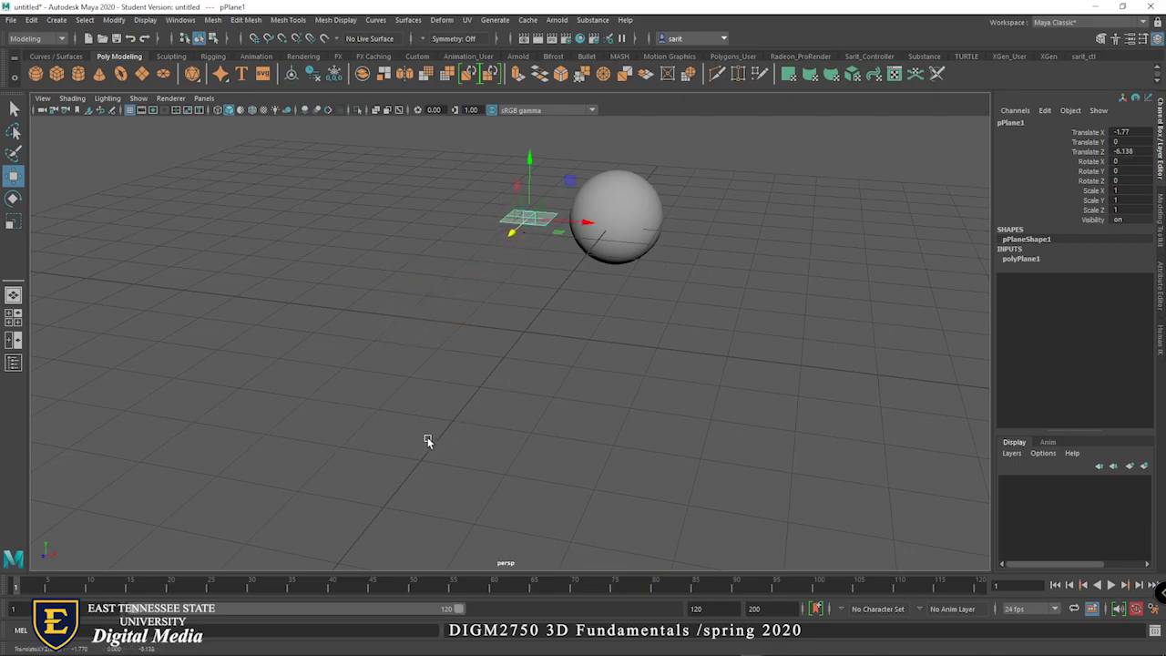
# Create a polygon cube at the origin and expand its polyCube1 creation settings
pyautogui.click(57, 77)
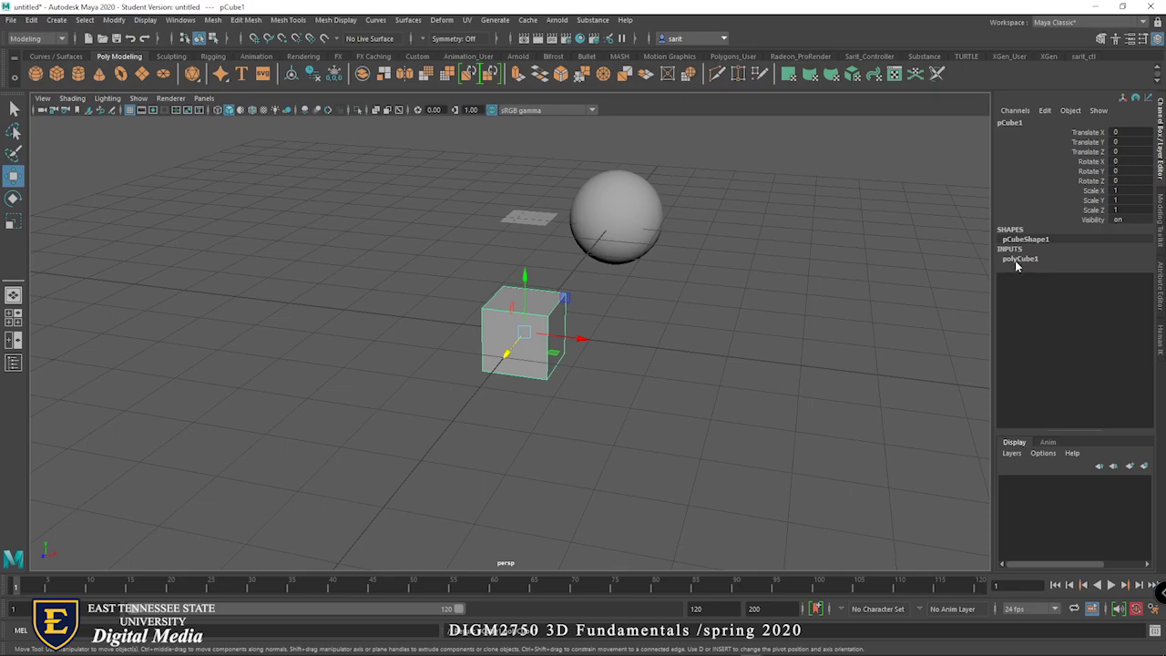
pyautogui.click(1018, 262)
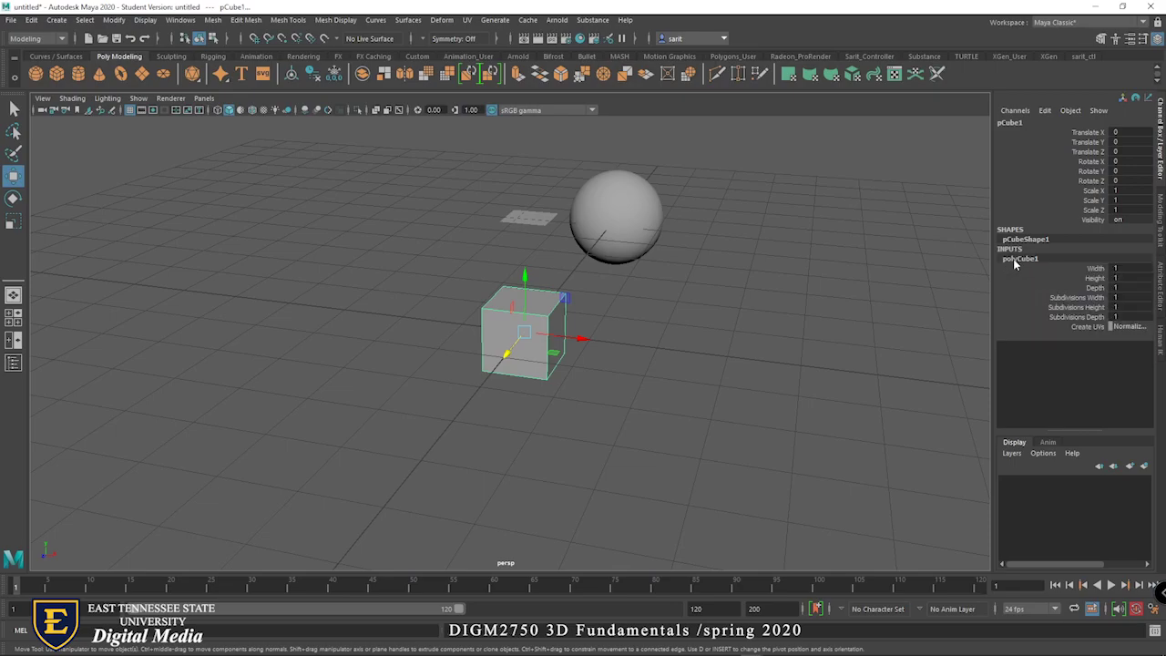
# Reshape the cube at the origin into a thin slab with width 6.1, height 0.1 and depth 5.4
pyautogui.click(1093, 269)
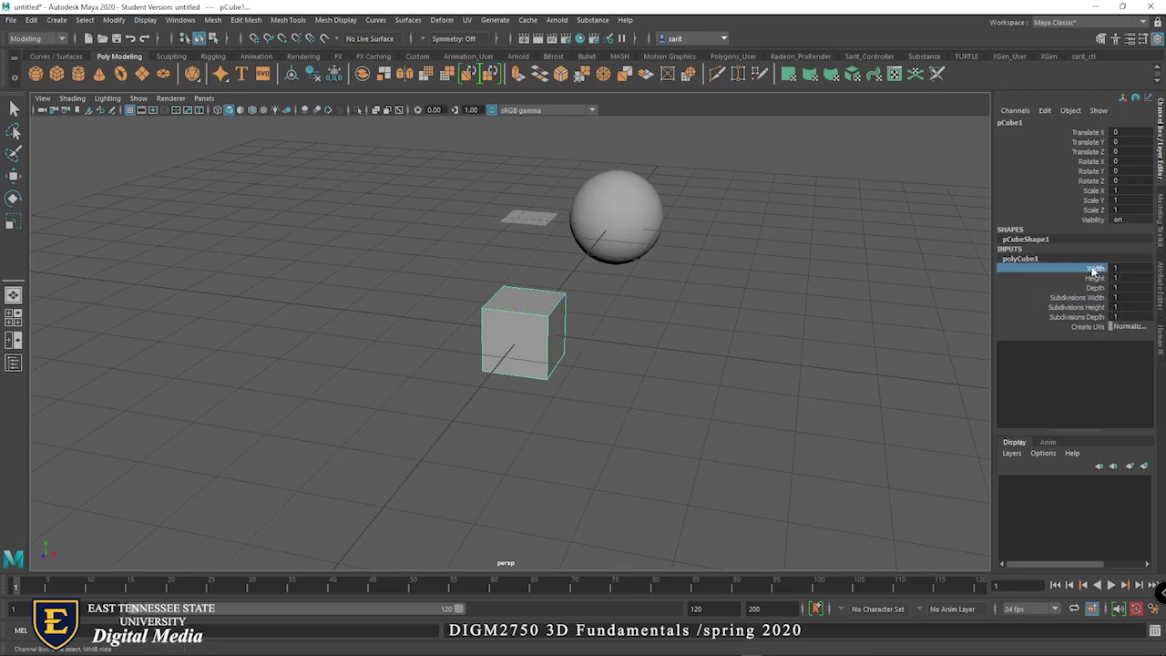
pyautogui.click(1094, 277)
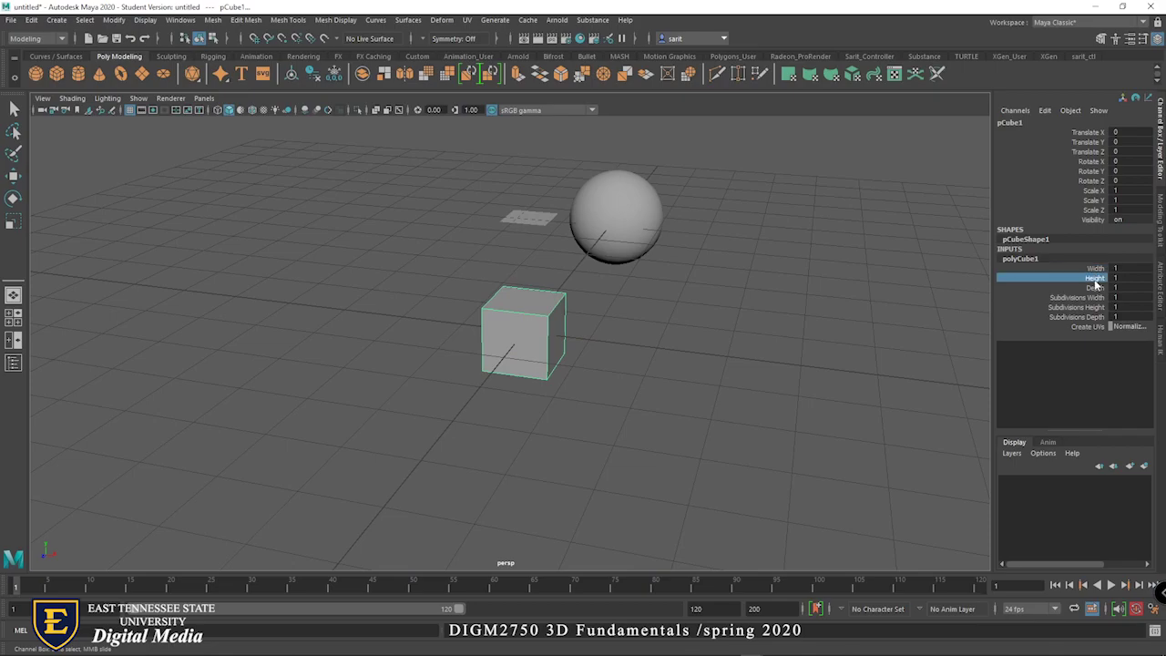
pyautogui.click(1094, 287)
pyautogui.moveTo(1127, 268); pyautogui.dragTo(1129, 287)
pyautogui.click(1094, 267)
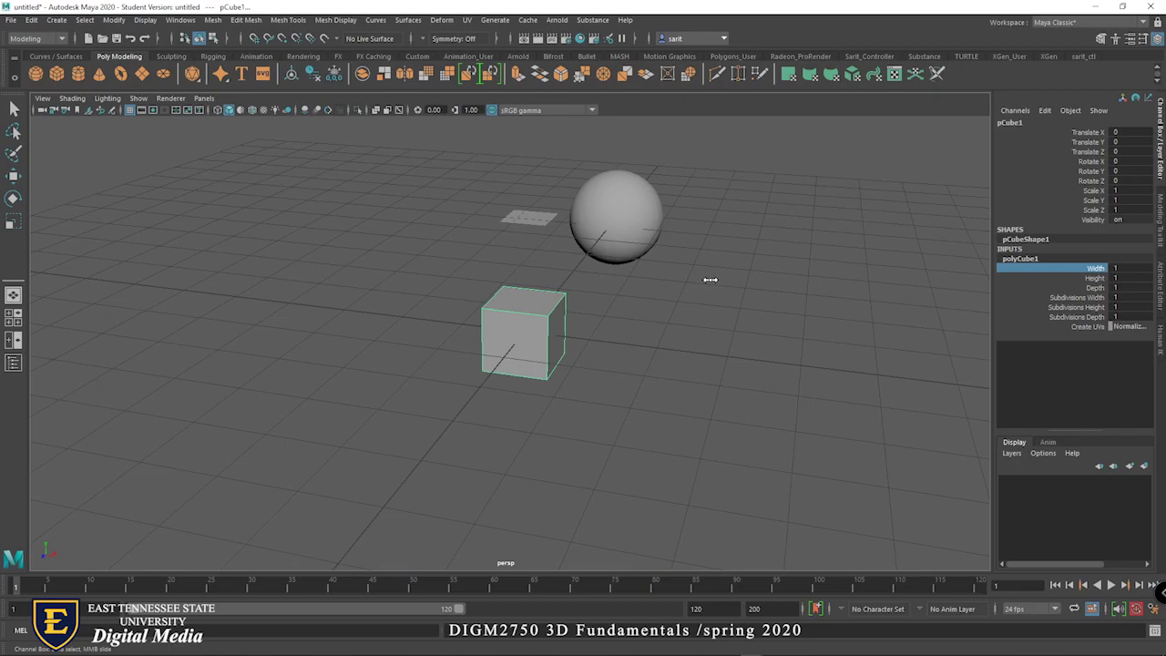
pyautogui.moveTo(710, 279); pyautogui.dragTo(741, 270, button='middle')
pyautogui.click(1091, 279)
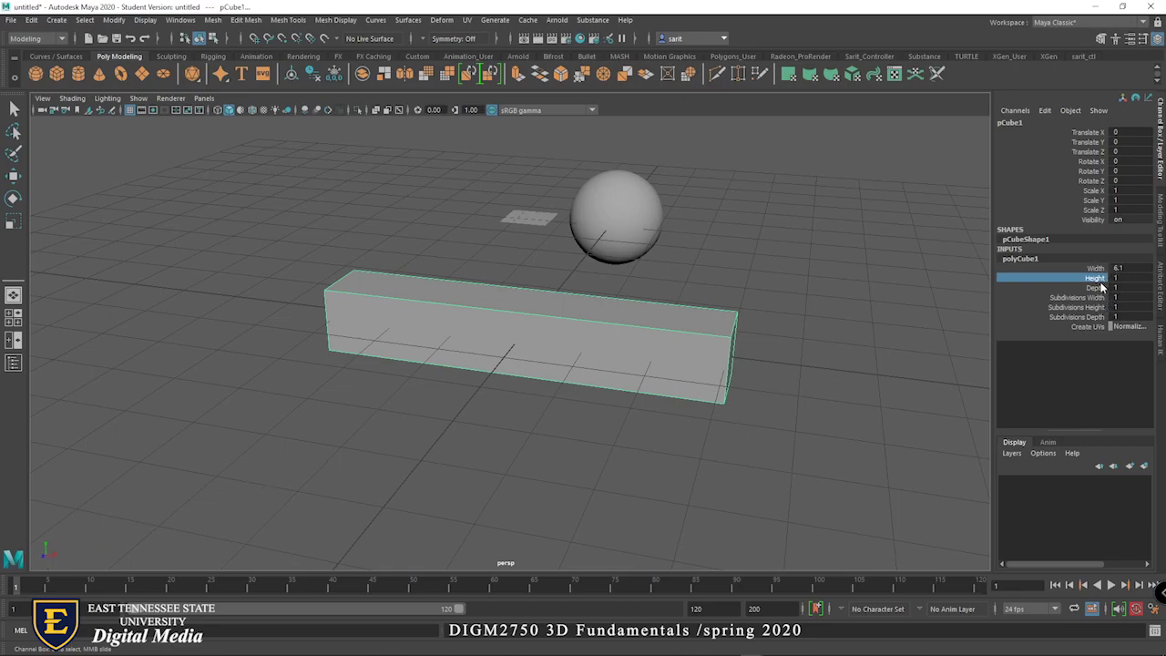
pyautogui.moveTo(782, 335)
pyautogui.mouseDown(button='middle')
pyautogui.moveTo(796, 330)
pyautogui.moveTo(779, 334)
pyautogui.mouseUp(button='middle')
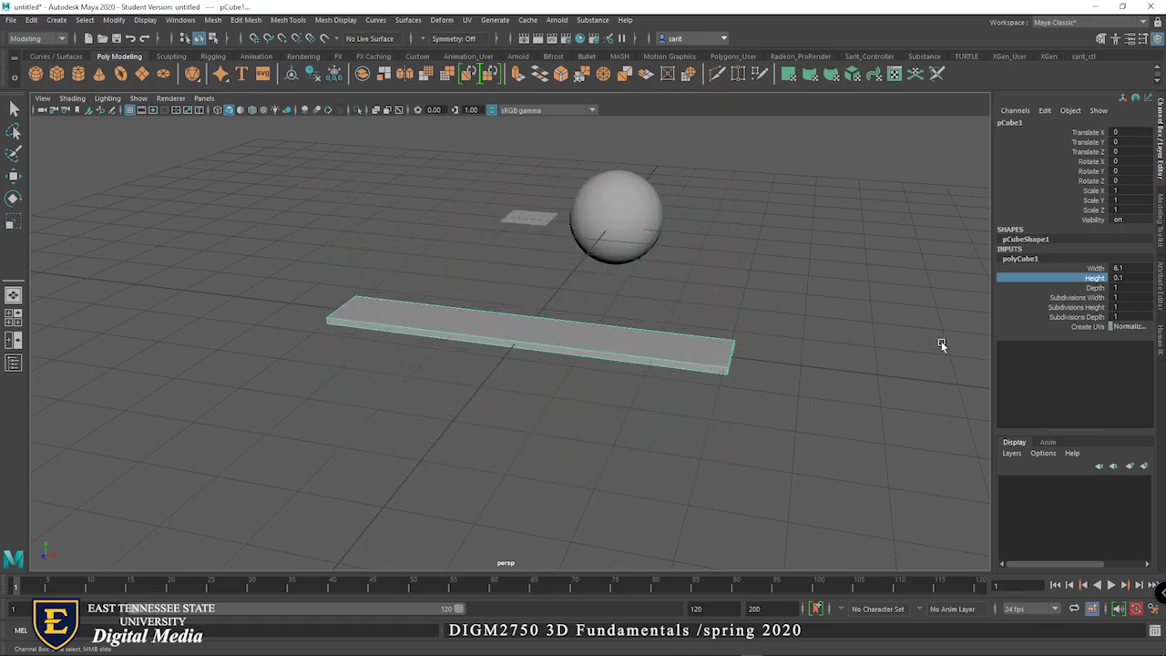
pyautogui.click(1093, 288)
pyautogui.moveTo(873, 298); pyautogui.dragTo(900, 292, button='middle')
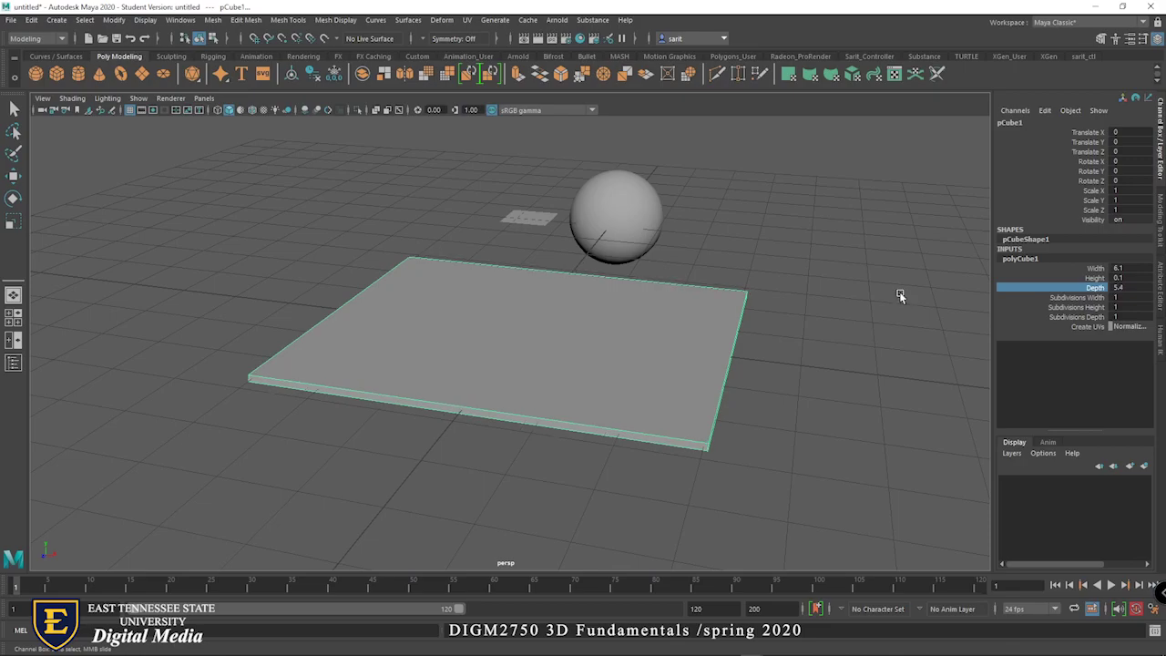
# Move the slab back beside the small plane, to about -6.09 in X and -5.56 in Z
pyautogui.press('w')
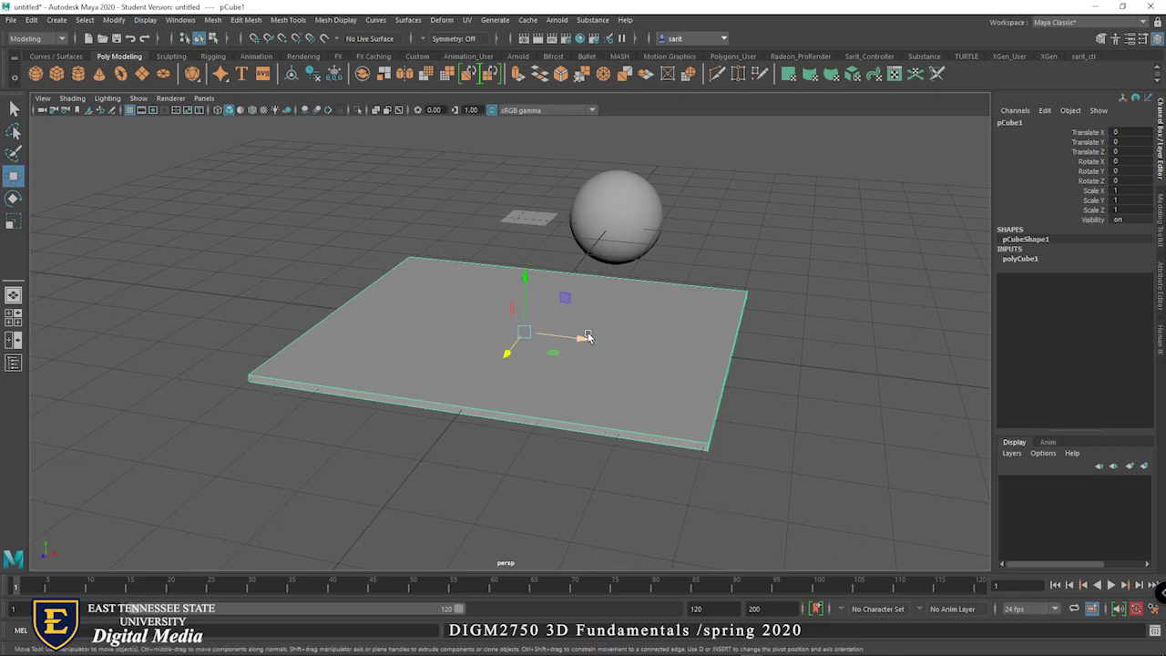
pyautogui.moveTo(588, 338); pyautogui.dragTo(223, 288)
pyautogui.moveTo(129, 312); pyautogui.dragTo(319, 223)
pyautogui.click(1018, 258)
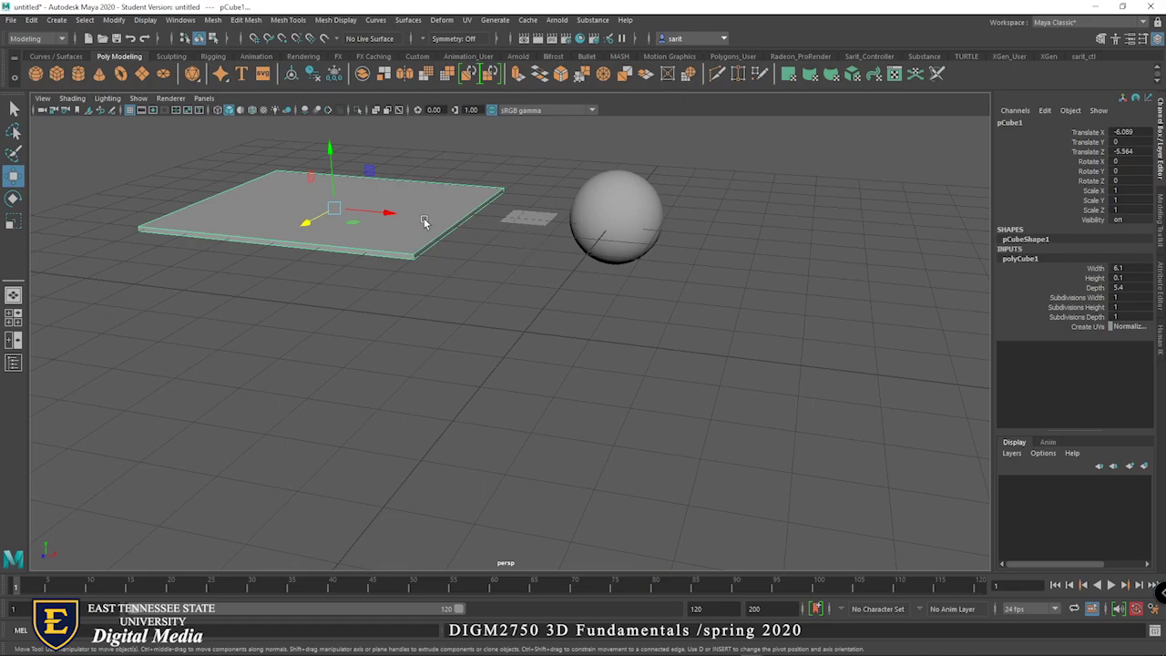
# Create a second polygon cube at the origin and set its width to 4.6, height to 0.2 and depth to 4.8
pyautogui.click(60, 76)
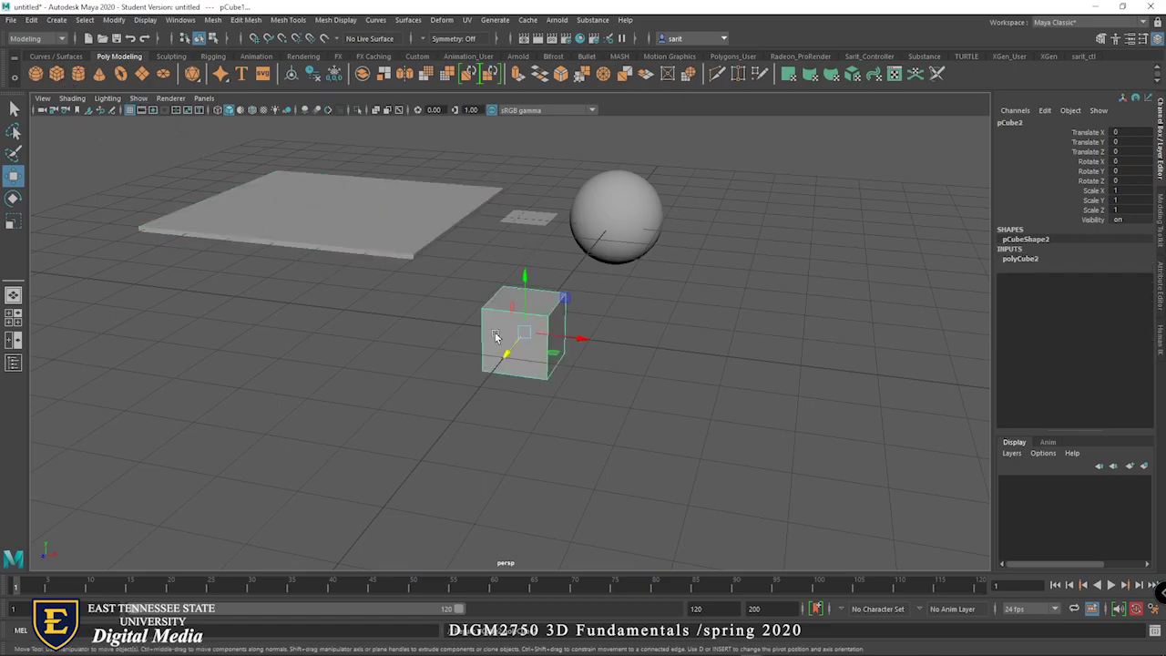
pyautogui.click(1034, 260)
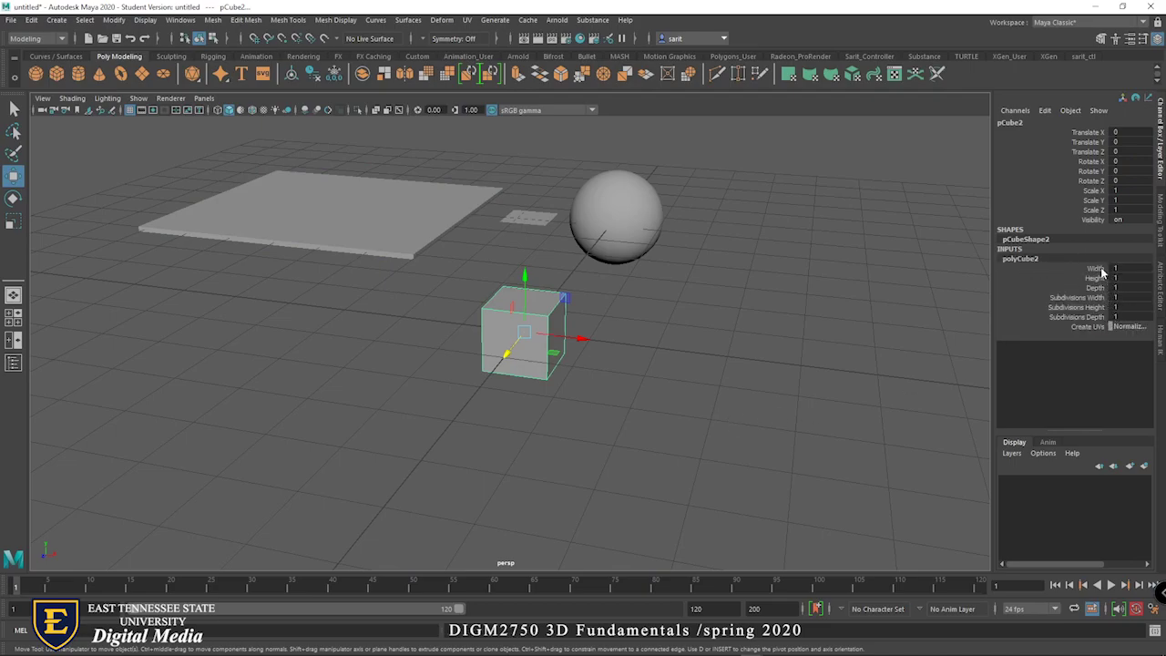
pyautogui.click(1095, 268)
pyautogui.moveTo(782, 338); pyautogui.dragTo(854, 336, button='middle')
pyautogui.click(1093, 287)
pyautogui.click(1091, 278)
pyautogui.moveTo(903, 307); pyautogui.dragTo(898, 307, button='middle')
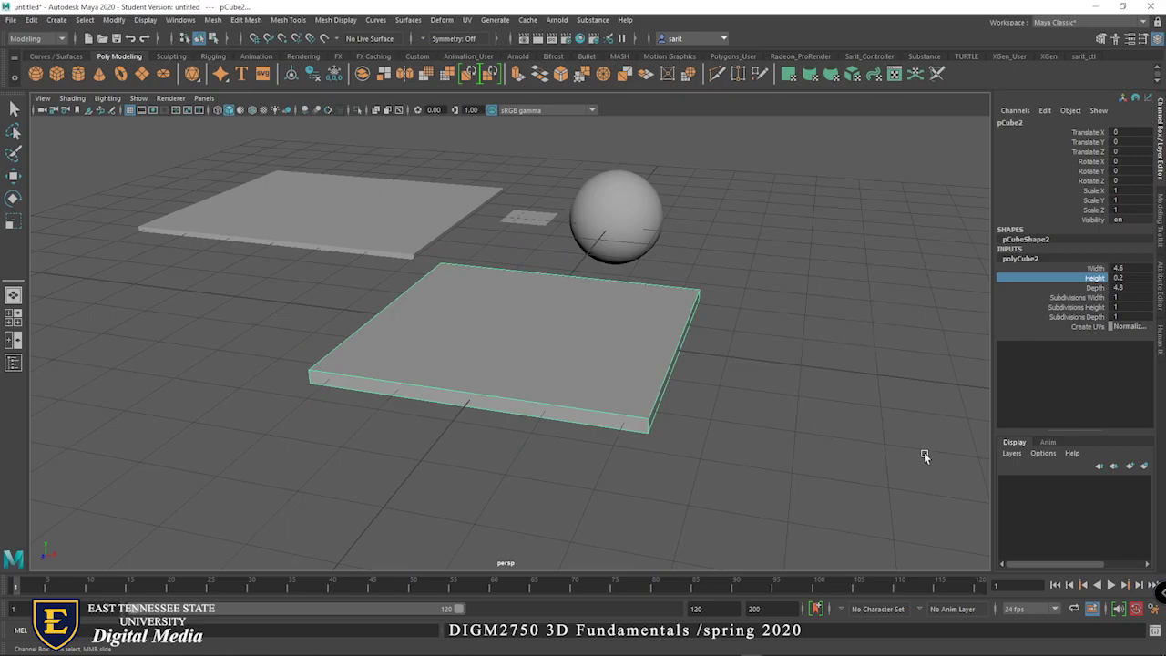
# Divide the new slab into 3 subdivisions in width, 1 in height and 2 in depth
pyautogui.click(1086, 297)
pyautogui.moveTo(866, 302); pyautogui.dragTo(877, 298, button='middle')
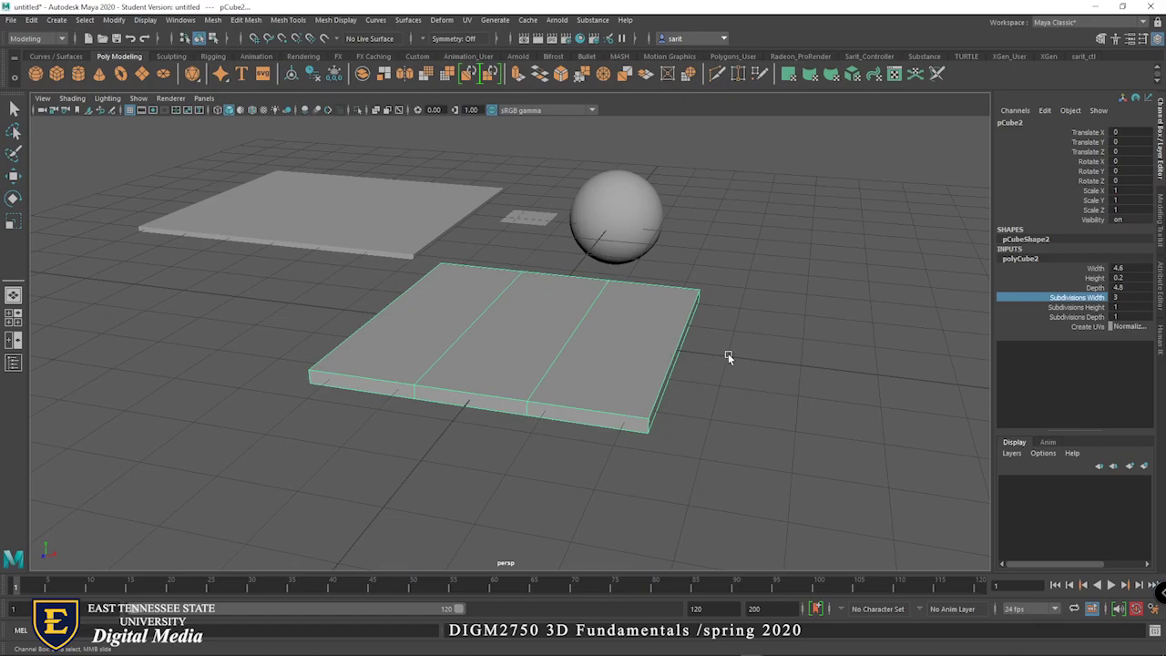
pyautogui.click(1081, 309)
pyautogui.moveTo(859, 337); pyautogui.dragTo(838, 338, button='middle')
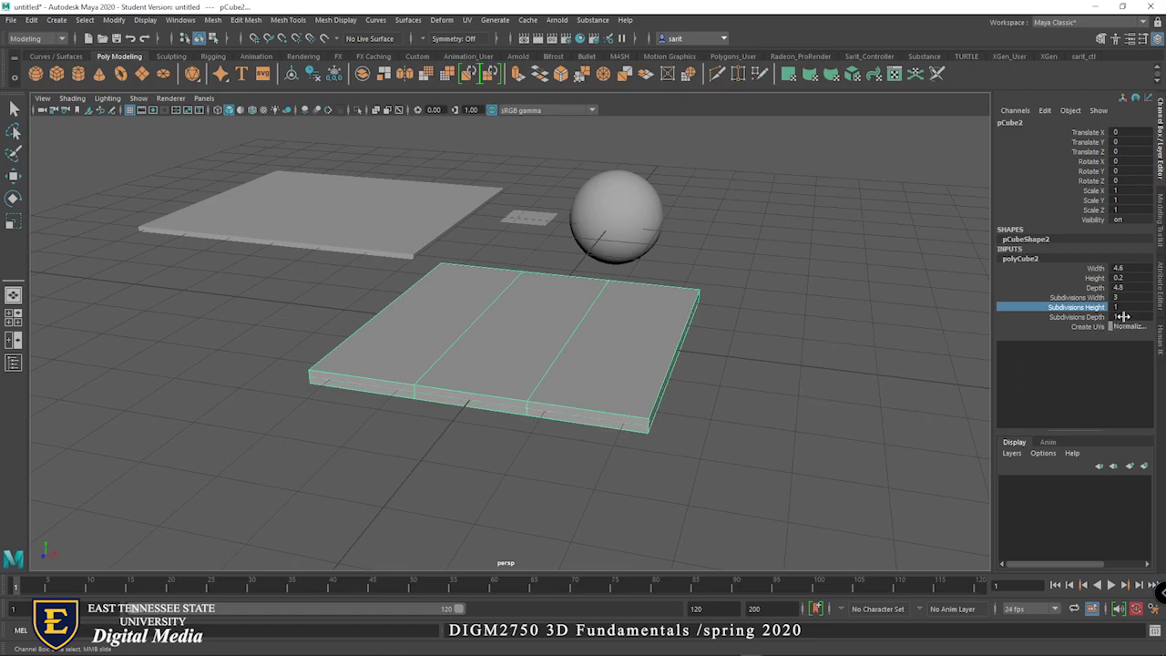
pyautogui.click(1080, 317)
pyautogui.moveTo(807, 347); pyautogui.dragTo(809, 347, button='middle')
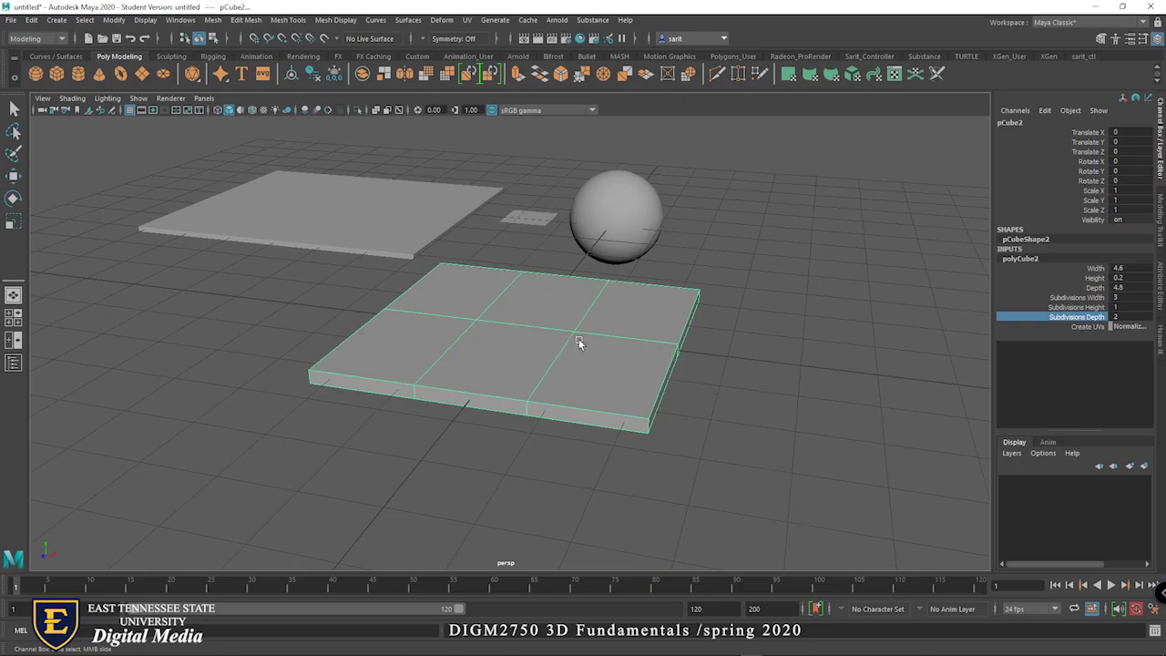
# Raise the central top edge of the subdivided slab along Y to form a roof-like peak
pyautogui.click(733, 382)
pyautogui.keyDown('alt'); pyautogui.moveTo(733, 383); pyautogui.dragTo(743, 406); pyautogui.keyUp('alt')
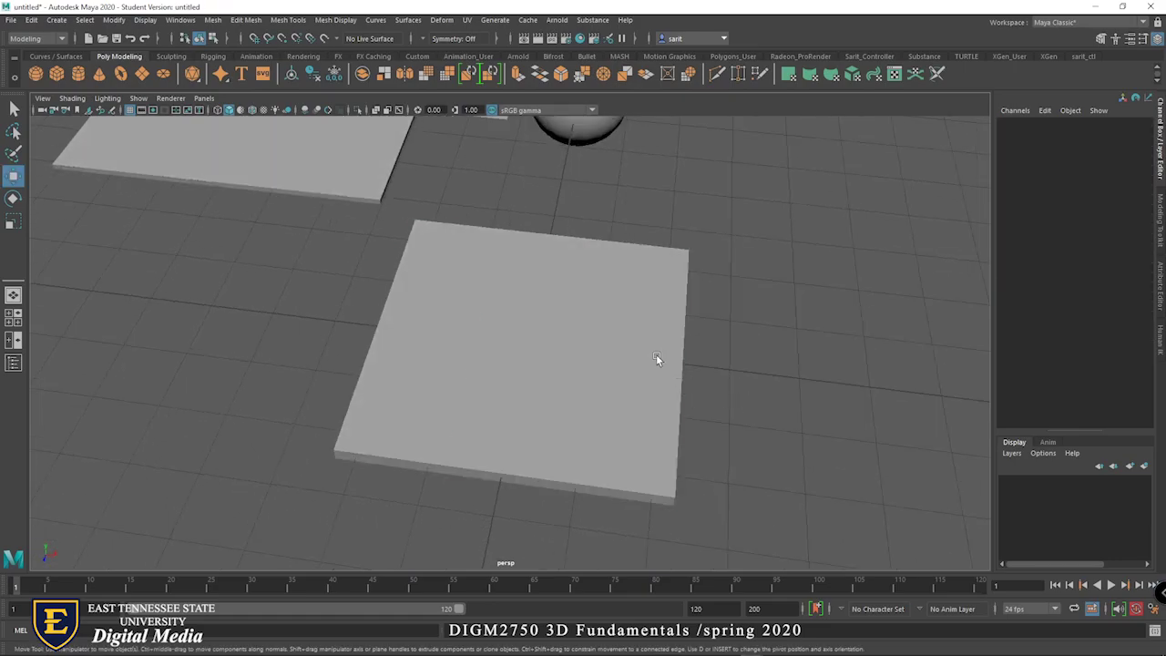
pyautogui.click(650, 328)
pyautogui.rightClick(649, 311)
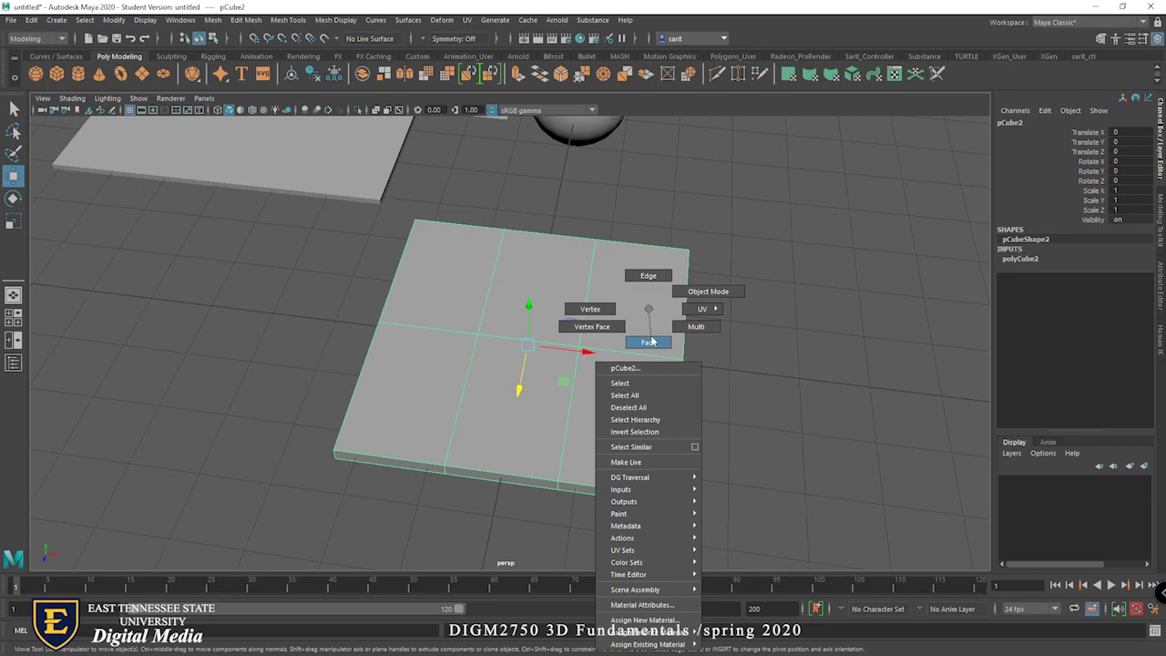
pyautogui.moveTo(649, 344); pyautogui.dragTo(647, 275, button='right')
pyautogui.keyDown('alt'); pyautogui.moveTo(627, 368); pyautogui.dragTo(636, 328); pyautogui.keyUp('alt')
pyautogui.click(542, 326)
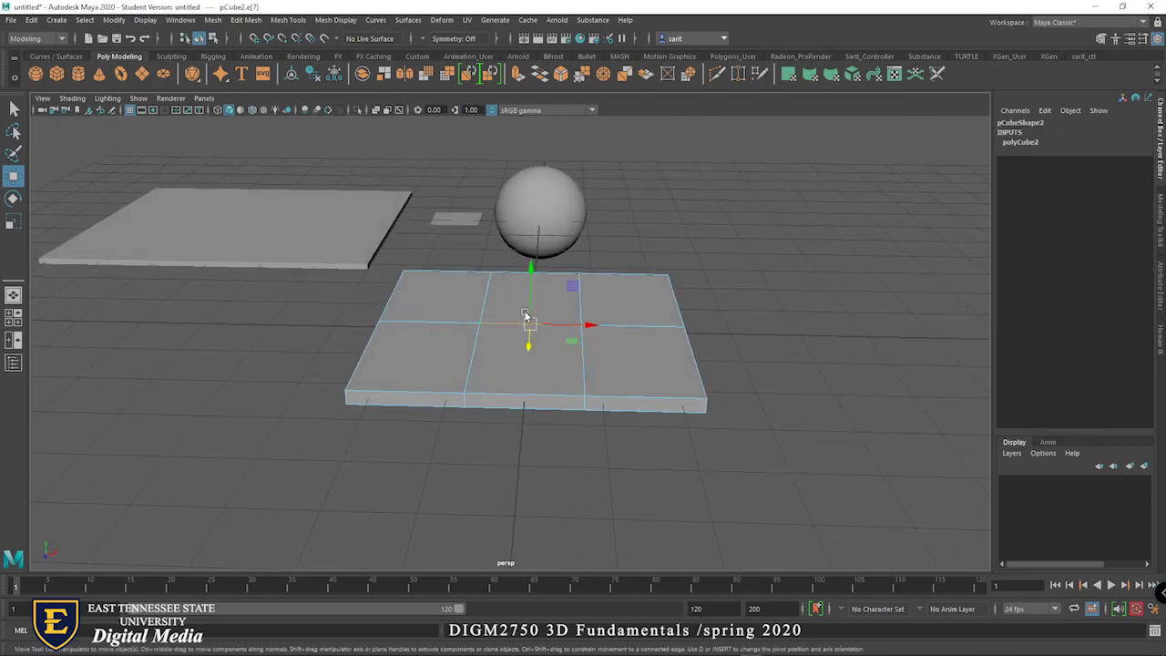
pyautogui.moveTo(533, 280); pyautogui.dragTo(542, 162)
pyautogui.keyDown('alt'); pyautogui.moveTo(755, 336); pyautogui.dragTo(445, 330); pyautogui.keyUp('alt')
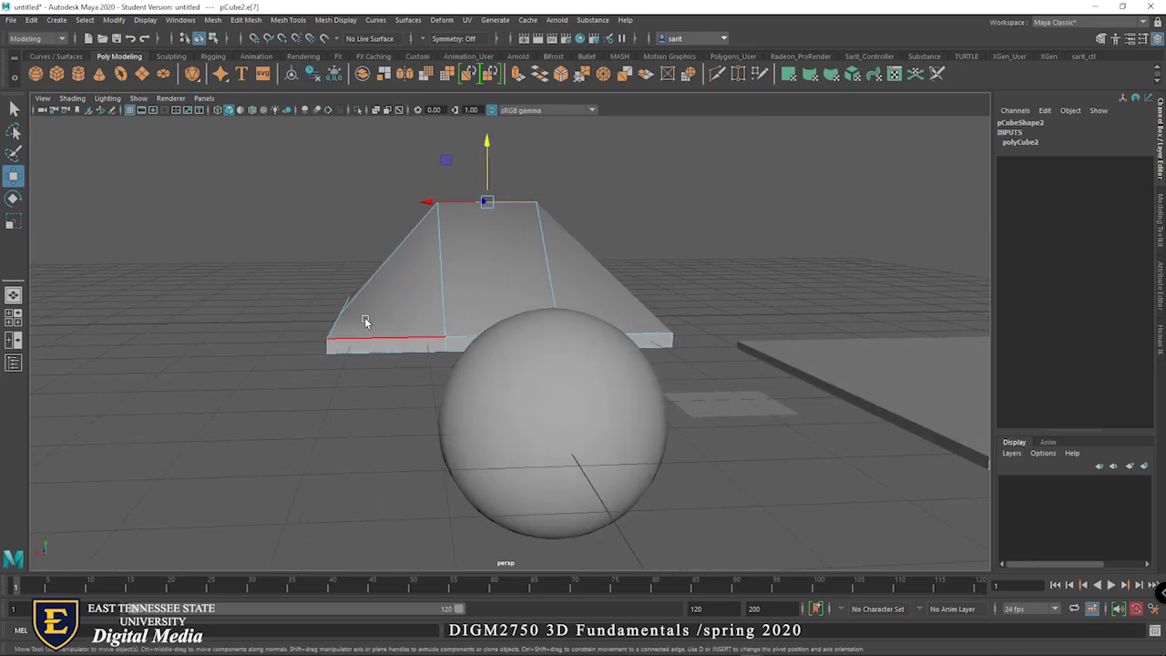
pyautogui.keyDown('alt'); pyautogui.moveTo(388, 357); pyautogui.dragTo(655, 313); pyautogui.keyUp('alt')
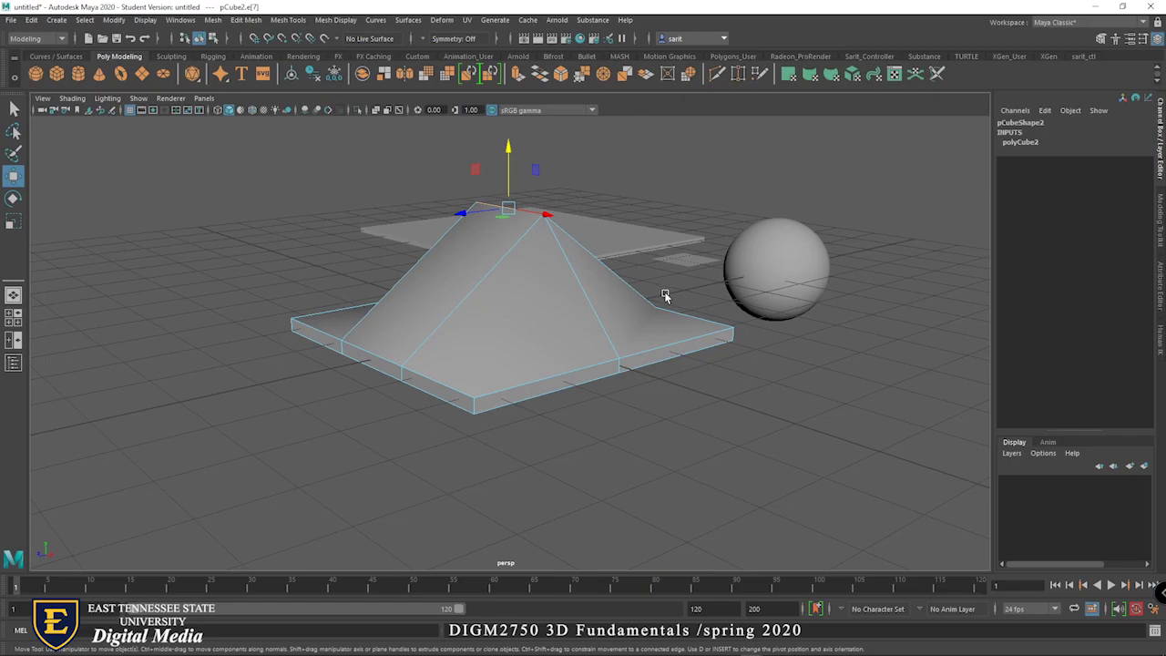
pyautogui.keyDown('alt'); pyautogui.moveTo(672, 294); pyautogui.dragTo(856, 302); pyautogui.keyUp('alt')
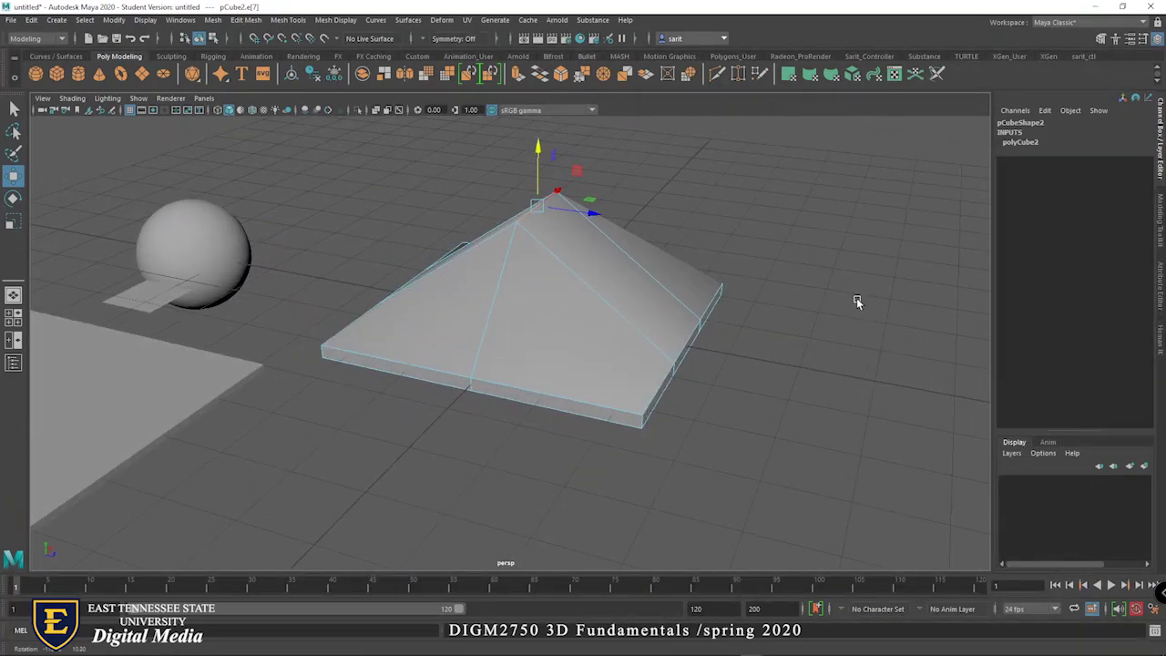
# Pull the middle side faces at the two opposite Z ends of the peaked slab outward along Z
pyautogui.moveTo(691, 348); pyautogui.dragTo(690, 343, button='right')
pyautogui.click(690, 349)
pyautogui.moveTo(741, 356); pyautogui.dragTo(506, 443)
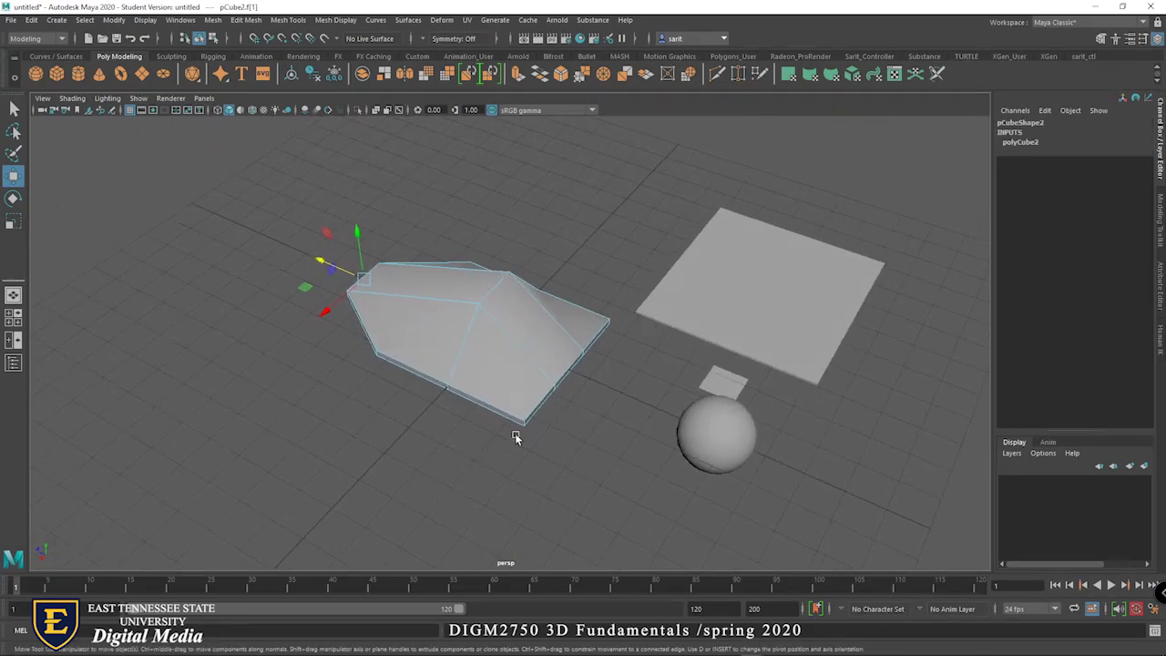
pyautogui.click(570, 366)
pyautogui.hotkey('ctrl', 'b')
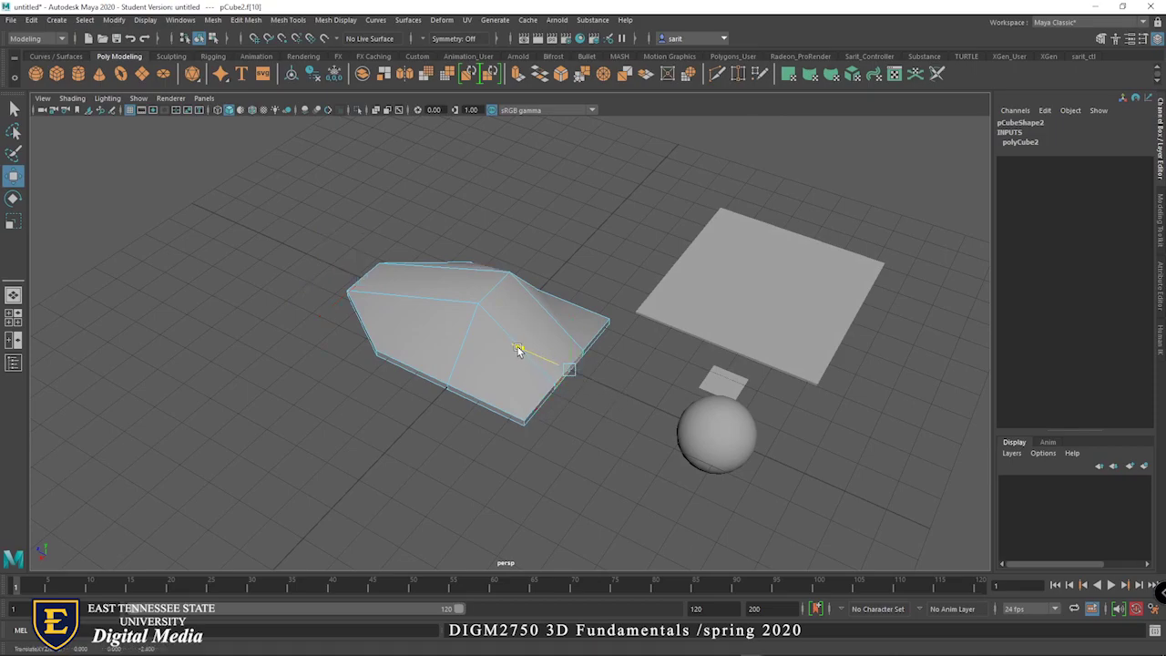
pyautogui.keyDown('alt'); pyautogui.moveTo(611, 409); pyautogui.dragTo(656, 398); pyautogui.keyUp('alt')
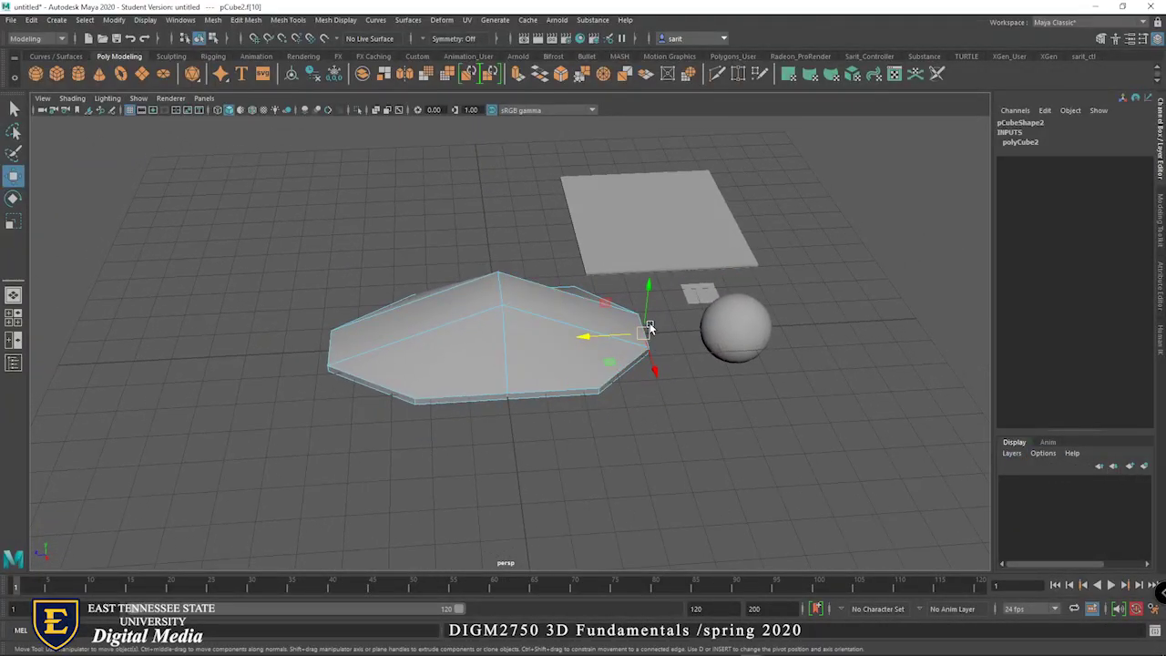
pyautogui.click(647, 299)
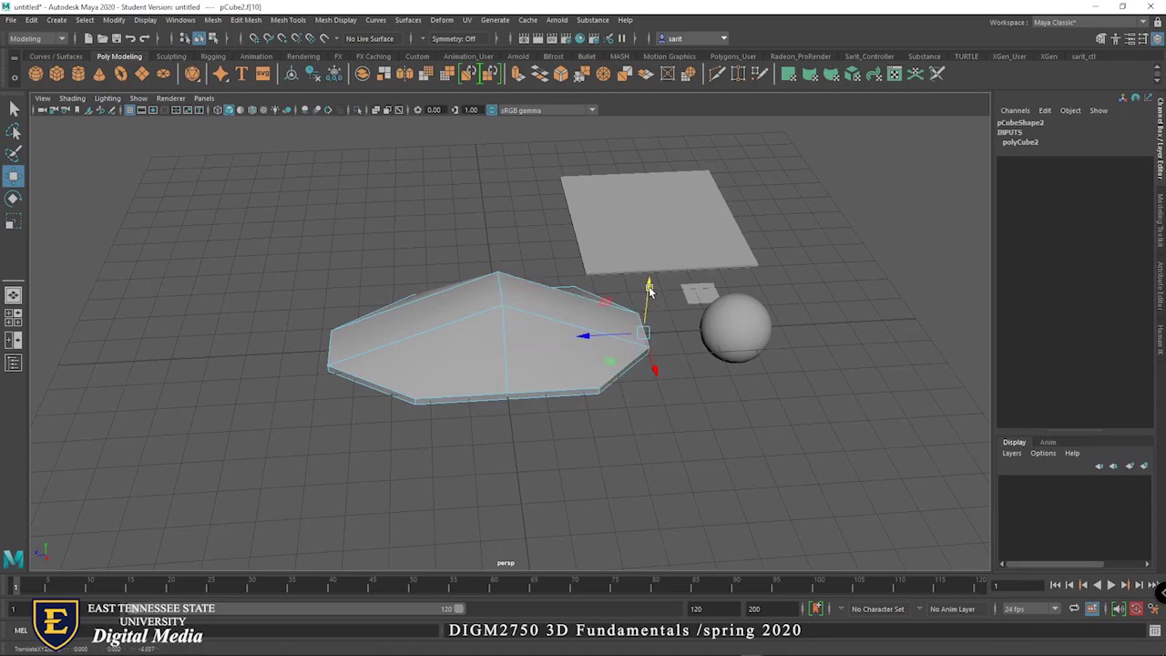
pyautogui.click(592, 336)
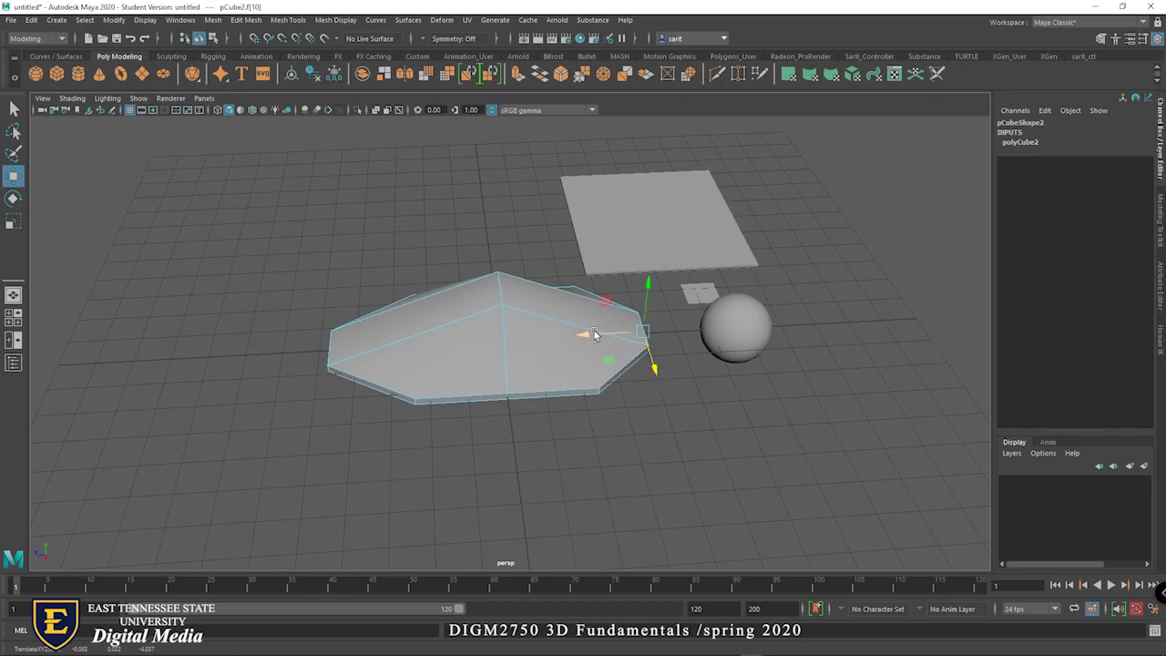
pyautogui.keyDown('alt'); pyautogui.moveTo(556, 458); pyautogui.dragTo(552, 410); pyautogui.keyUp('alt')
pyautogui.scroll(4, 610, 410)
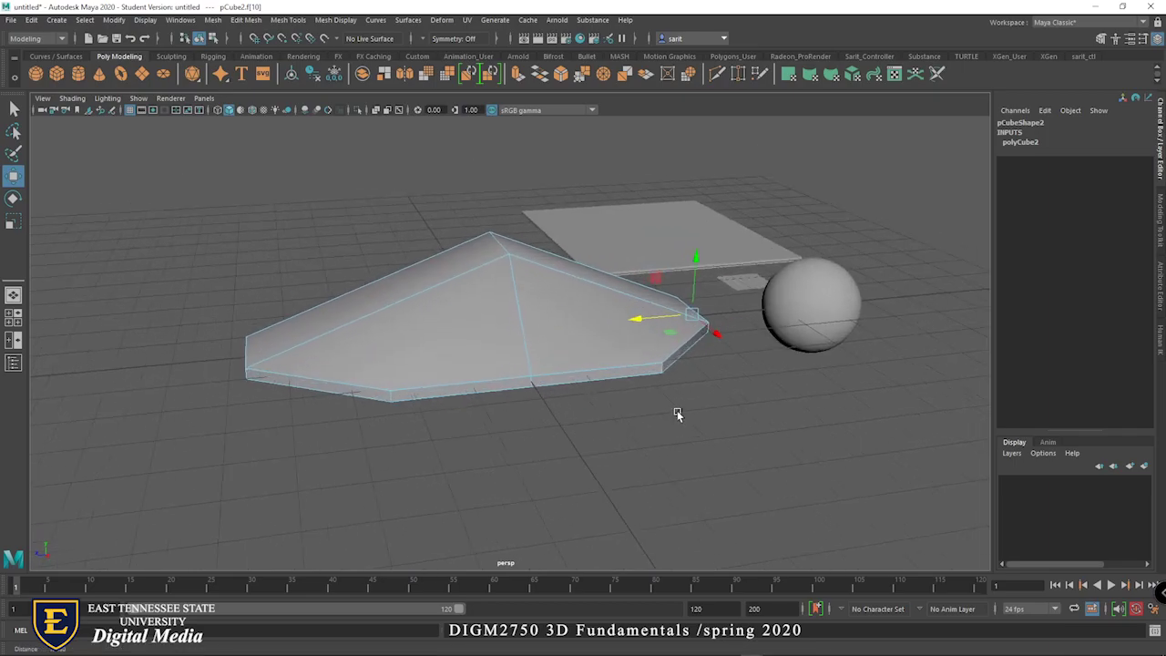
# In wireframe display, scale the short middle edges on the shape's two opposite sides outward along X
pyautogui.moveTo(534, 305); pyautogui.dragTo(534, 270, button='right')
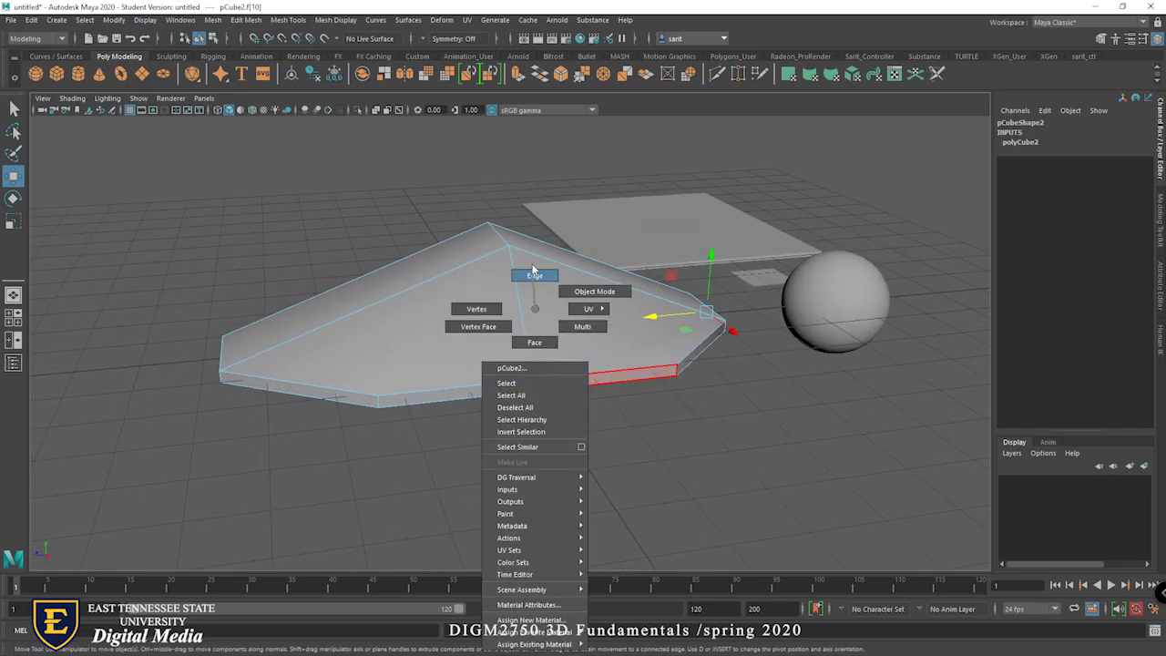
pyautogui.click(536, 386)
pyautogui.click(537, 388)
pyautogui.keyDown('alt'); pyautogui.moveTo(531, 458); pyautogui.dragTo(718, 468); pyautogui.keyUp('alt')
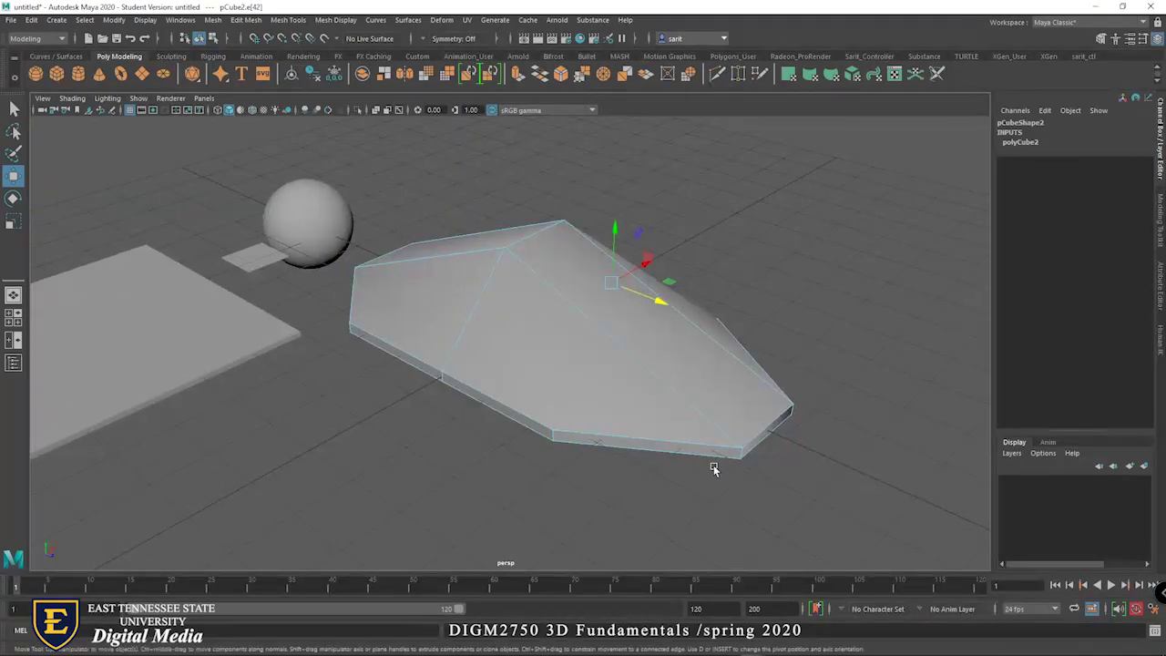
pyautogui.keyDown('shift'); pyautogui.click(443, 375); pyautogui.keyUp('shift')
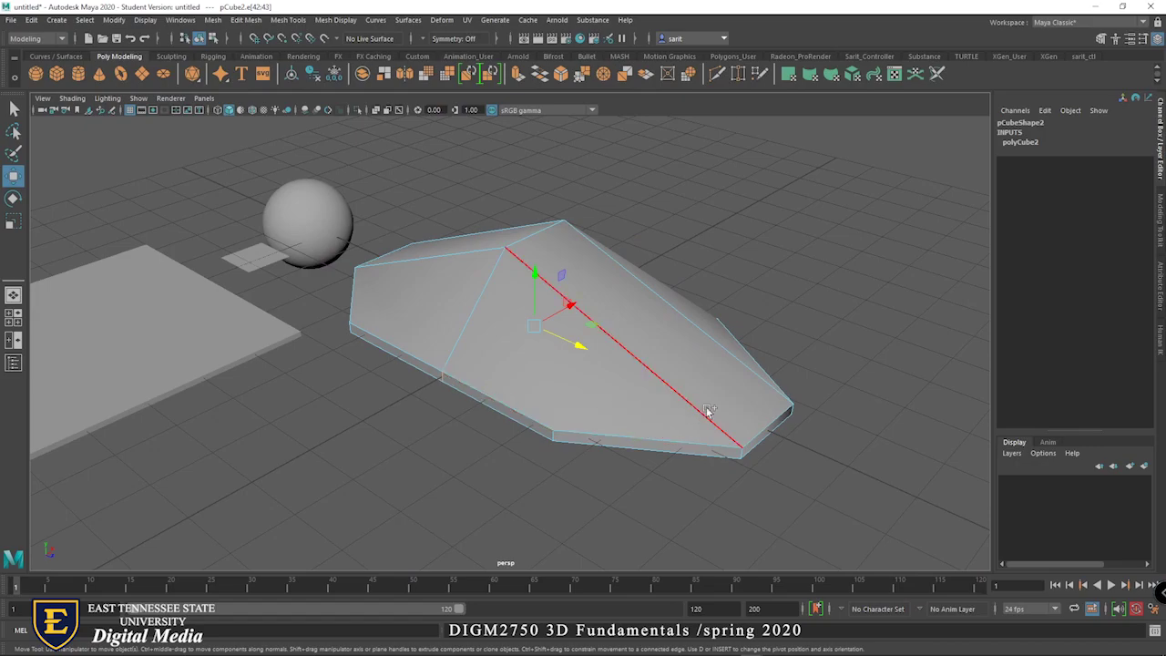
pyautogui.click(72, 97)
pyautogui.click(82, 119)
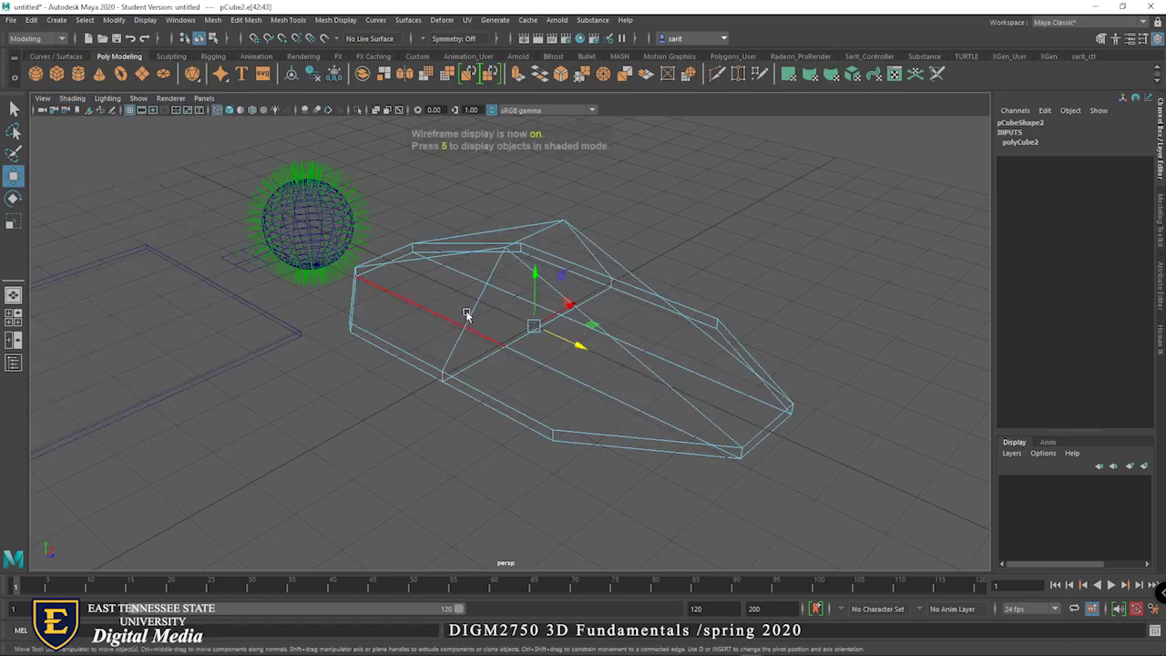
pyautogui.keyDown('alt'); pyautogui.moveTo(442, 383); pyautogui.dragTo(583, 308); pyautogui.keyUp('alt')
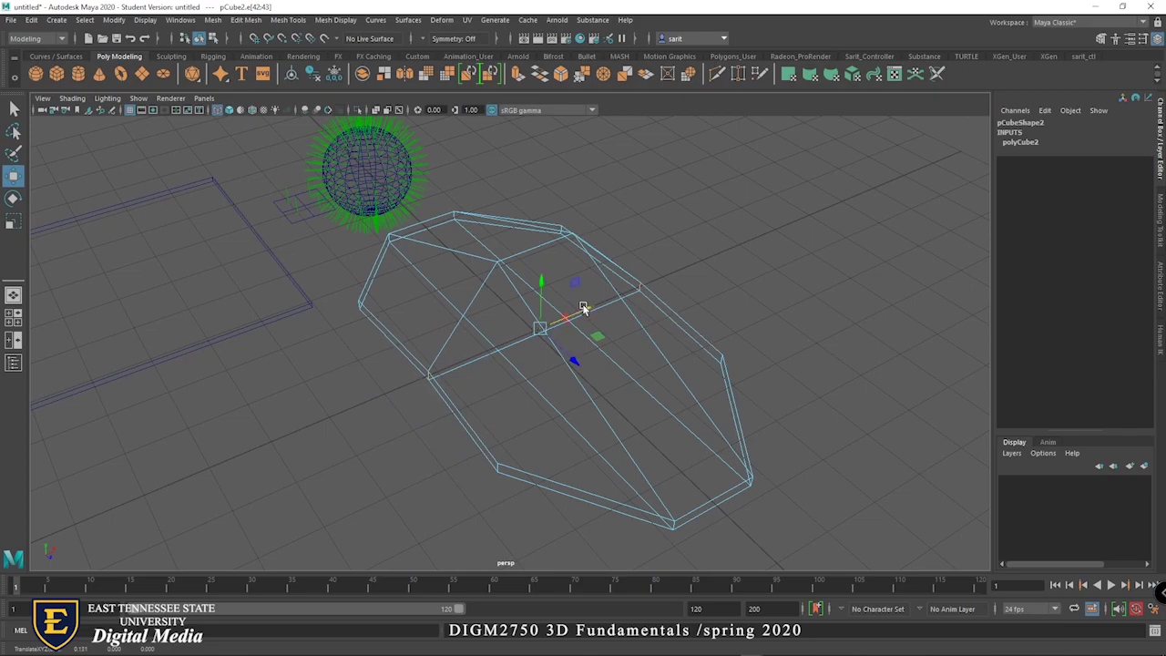
pyautogui.click(13, 220)
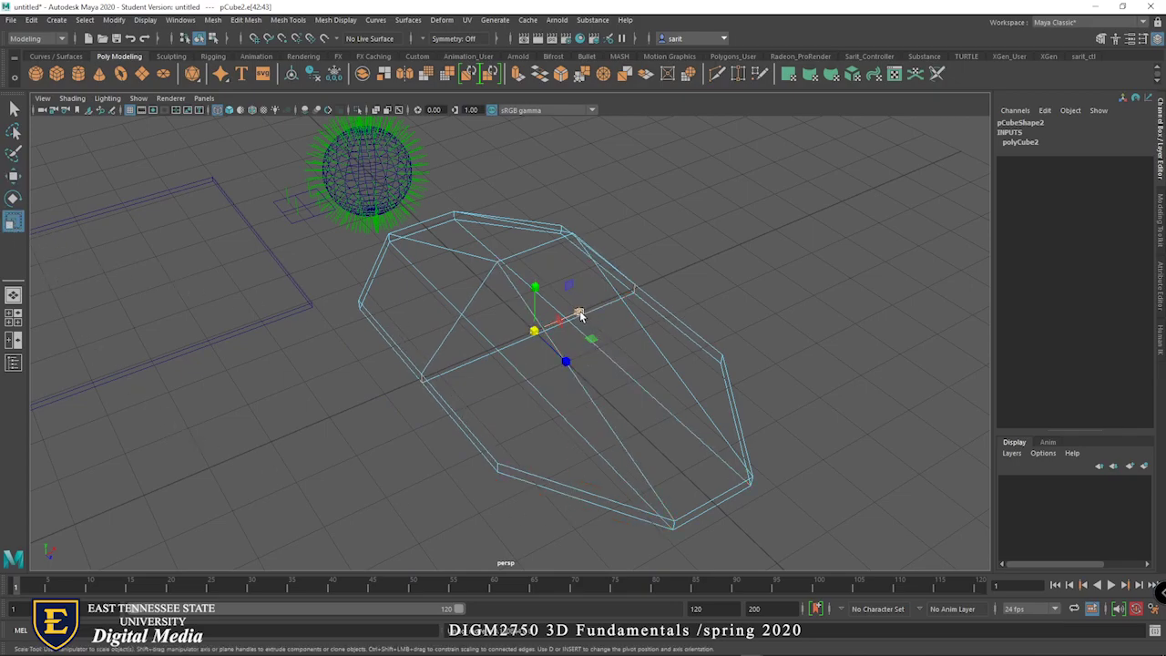
pyautogui.moveTo(579, 314); pyautogui.dragTo(611, 338)
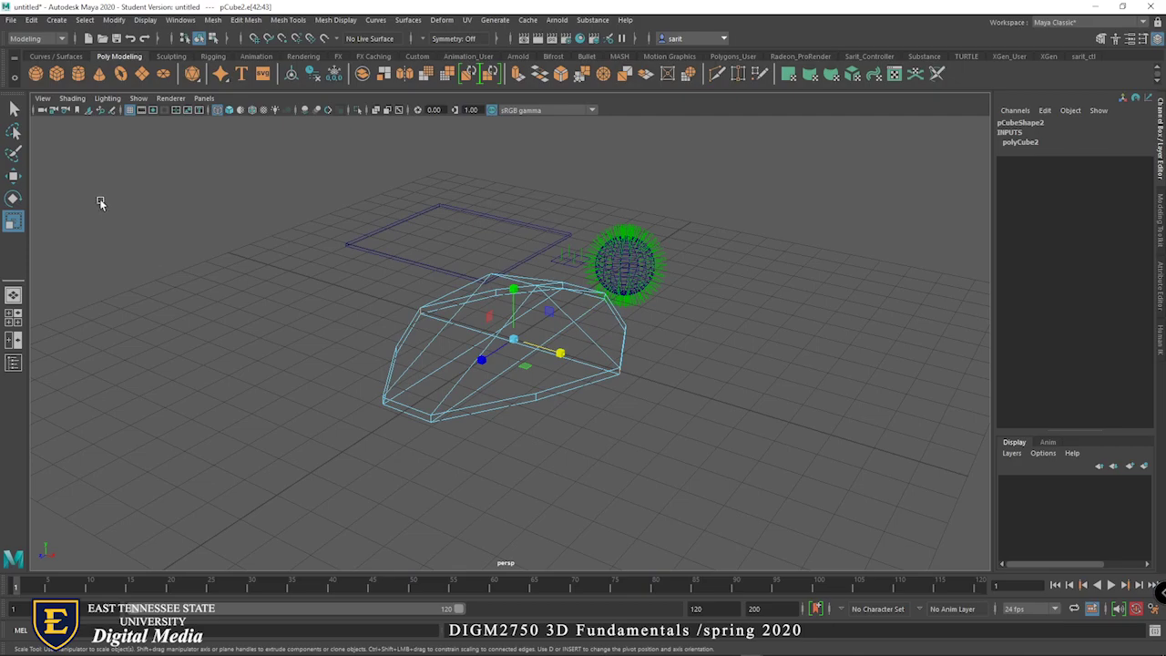
# Return the viewport to smooth shading, switch the shape back to object mode and deselect it
pyautogui.click(84, 103)
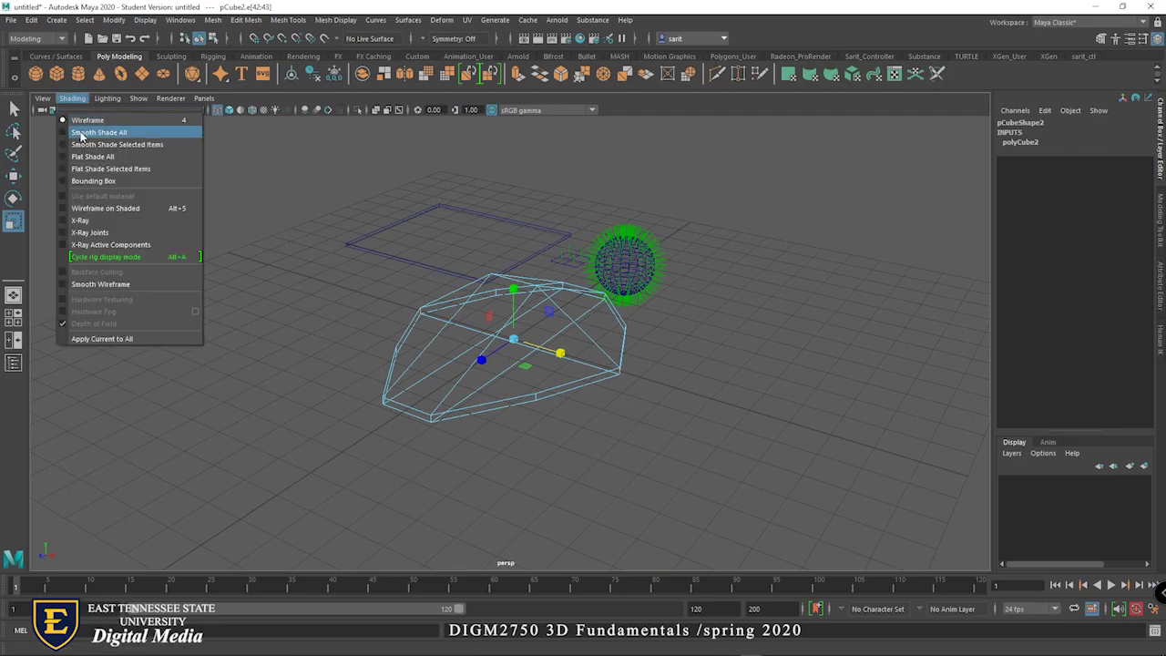
pyautogui.click(80, 135)
pyautogui.moveTo(585, 382)
pyautogui.keyDown('alt'); pyautogui.mouseDown()
pyautogui.moveTo(641, 392)
pyautogui.moveTo(611, 395)
pyautogui.moveTo(589, 310)
pyautogui.mouseUp(); pyautogui.keyUp('alt')
pyautogui.moveTo(588, 310); pyautogui.dragTo(637, 291, button='right')
pyautogui.keyDown('alt'); pyautogui.moveTo(775, 392); pyautogui.dragTo(658, 412); pyautogui.keyUp('alt')
pyautogui.click(798, 397)
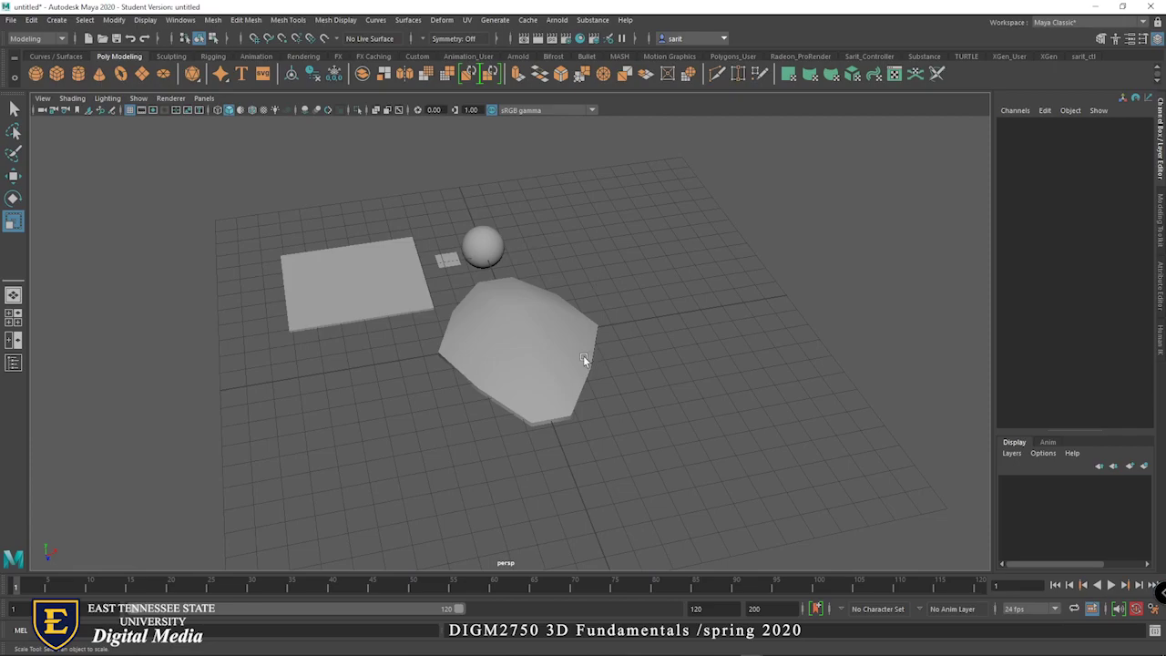
# Move the reshaped slab away from the grid centre to about 6.9 in X and -6.7 in Z
pyautogui.click(520, 333)
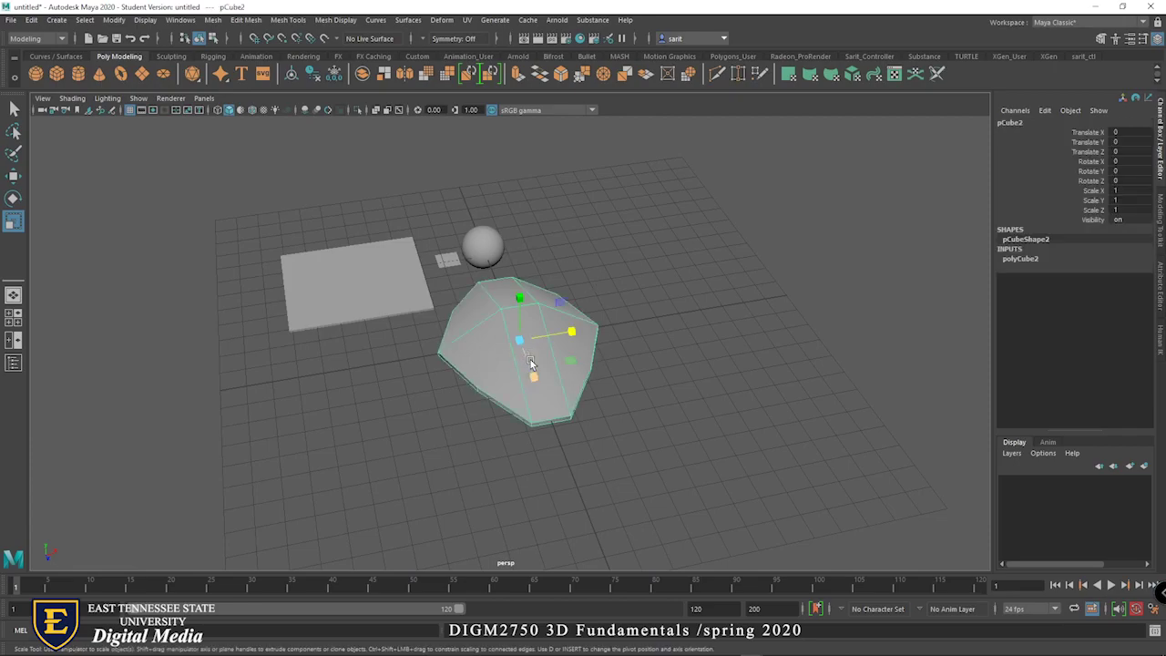
pyautogui.press('w')
pyautogui.moveTo(571, 332); pyautogui.dragTo(731, 314)
pyautogui.moveTo(710, 353); pyautogui.dragTo(622, 264)
pyautogui.keyDown('alt'); pyautogui.moveTo(682, 393); pyautogui.dragTo(696, 364); pyautogui.keyUp('alt')
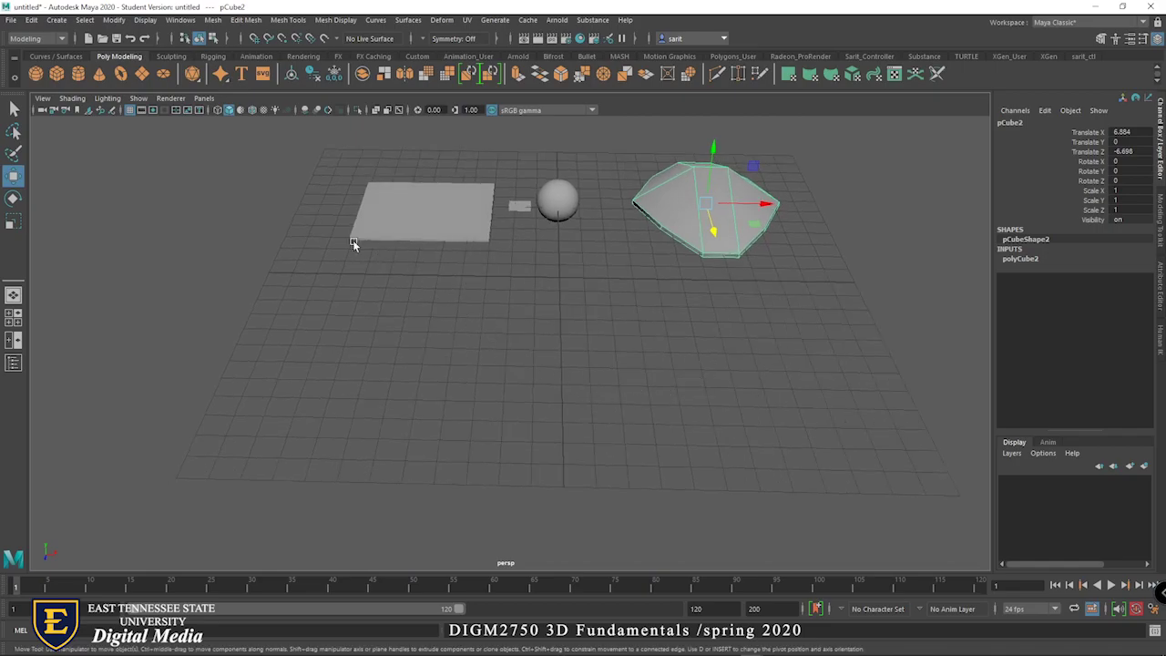
# Create a new polygon cube at the origin and enlarge it by increasing its width, height and depth together
pyautogui.click(56, 75)
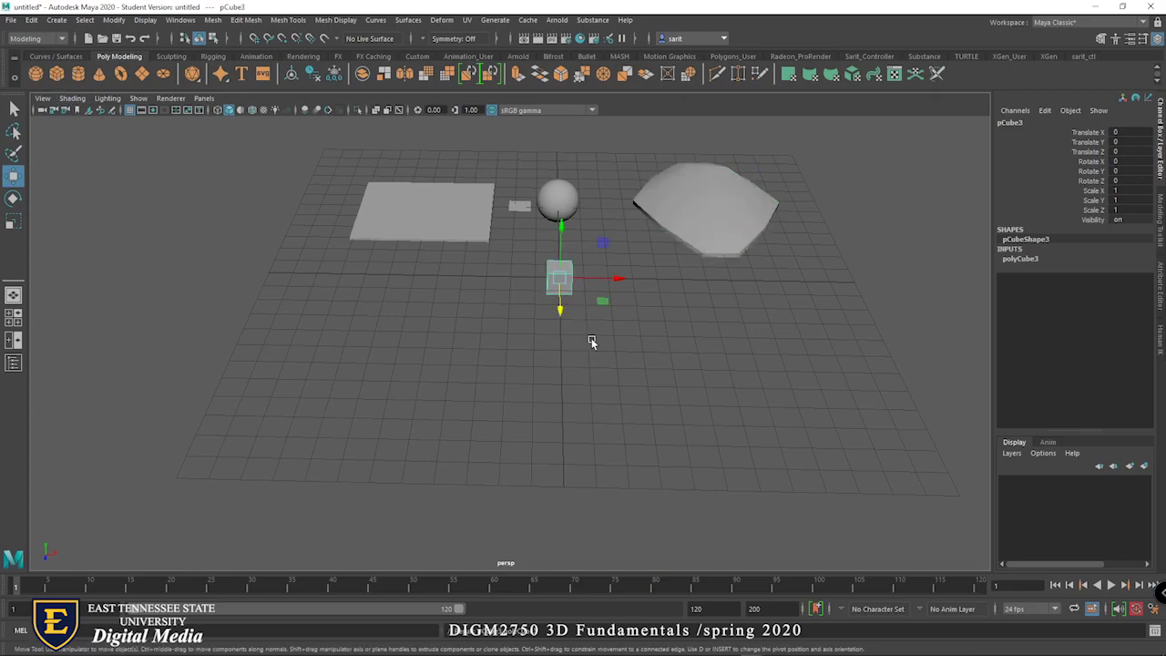
pyautogui.scroll(5, 552, 315)
pyautogui.keyDown('alt'); pyautogui.moveTo(628, 415); pyautogui.dragTo(599, 414); pyautogui.keyUp('alt')
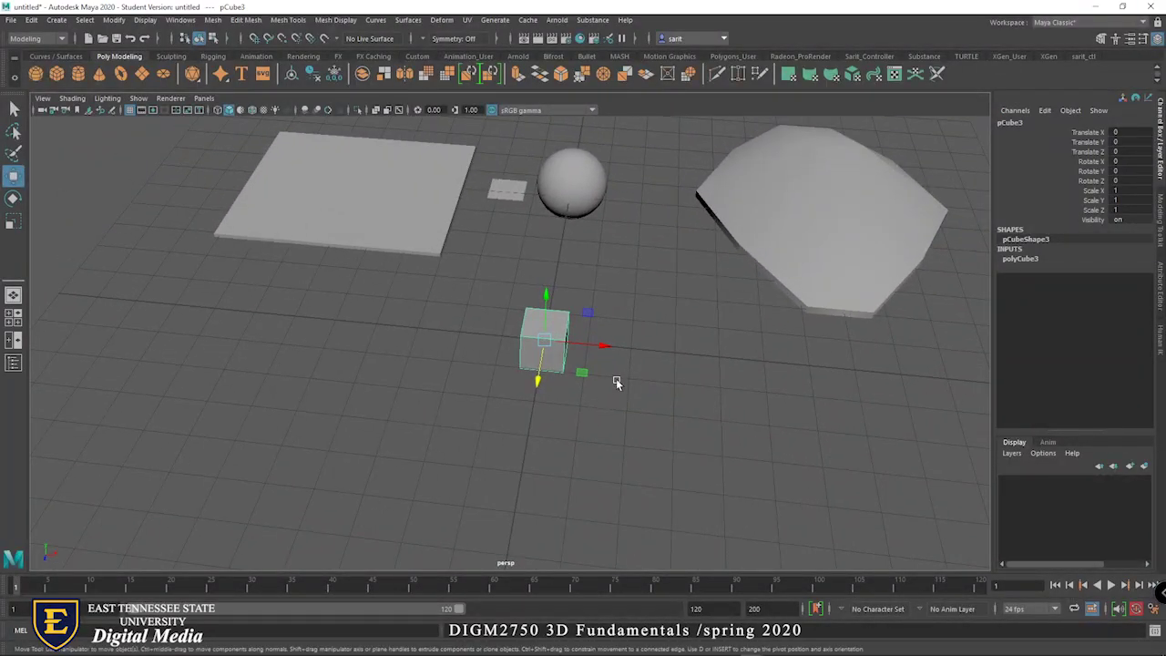
pyautogui.click(1018, 260)
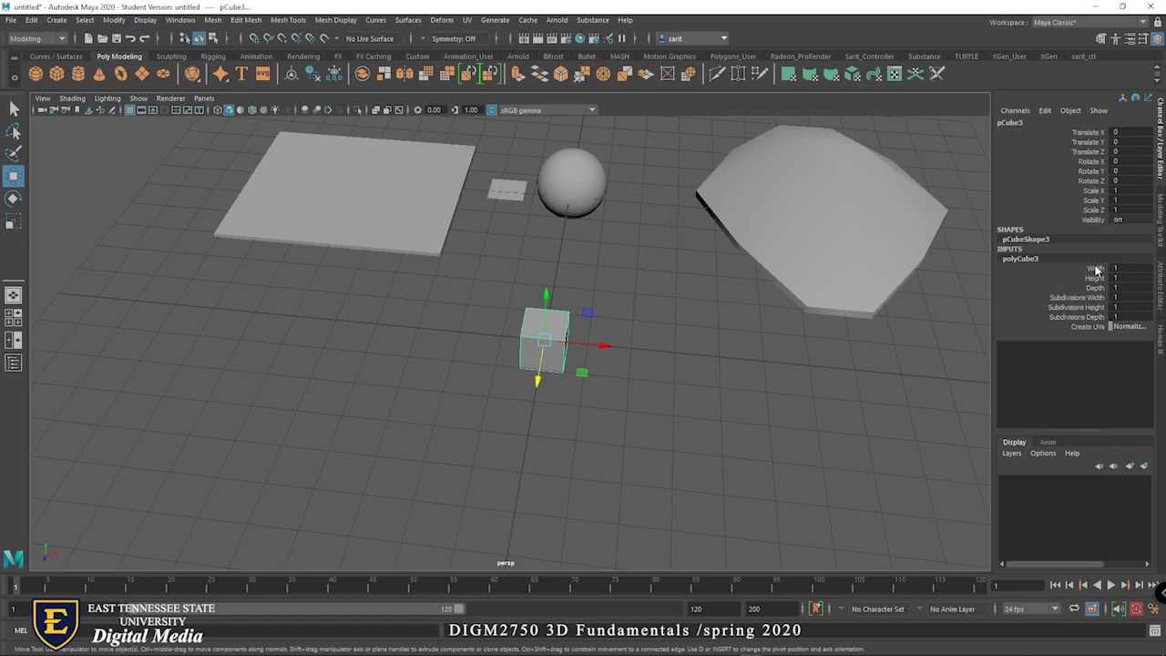
pyautogui.moveTo(1096, 270); pyautogui.dragTo(1095, 288)
pyautogui.moveTo(794, 392); pyautogui.dragTo(833, 253, button='middle')
pyautogui.click(840, 237)
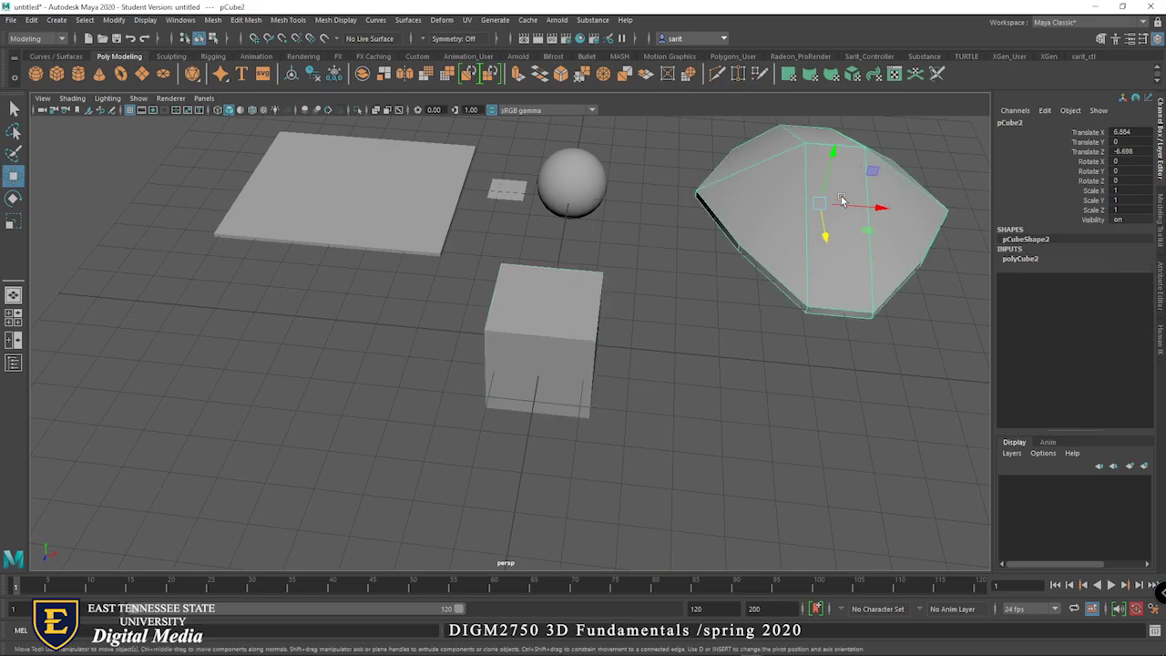
pyautogui.keyDown('alt'); pyautogui.moveTo(860, 308); pyautogui.dragTo(838, 290, button='middle'); pyautogui.keyUp('alt')
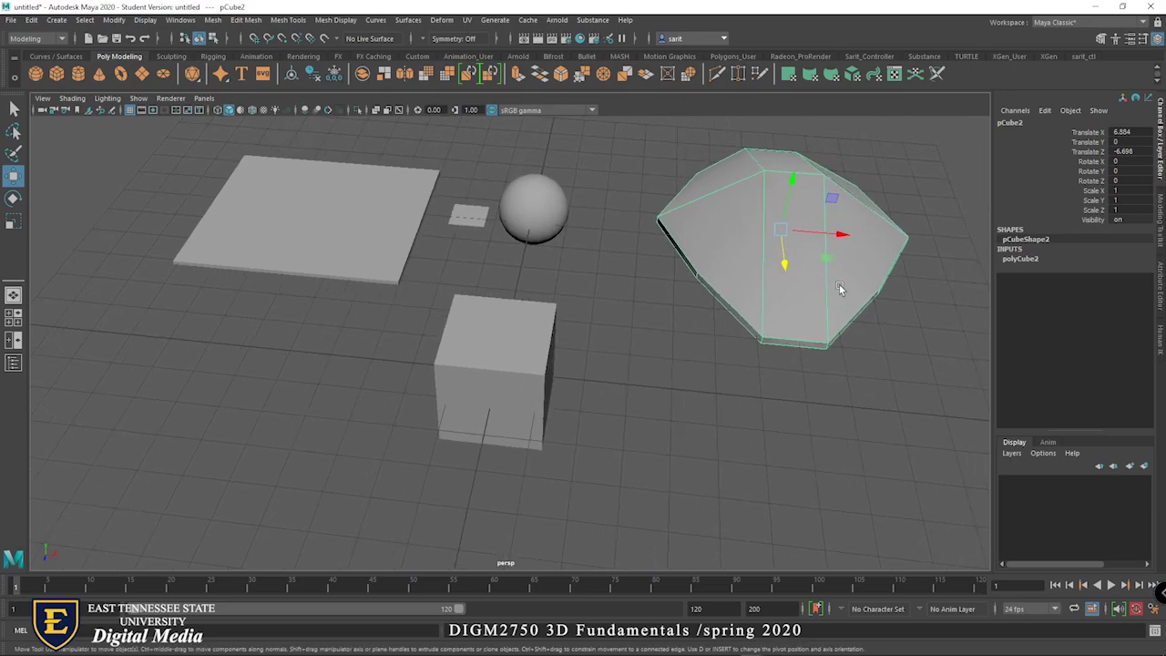
pyautogui.keyDown('alt'); pyautogui.moveTo(793, 367); pyautogui.dragTo(784, 359, button='middle'); pyautogui.keyUp('alt')
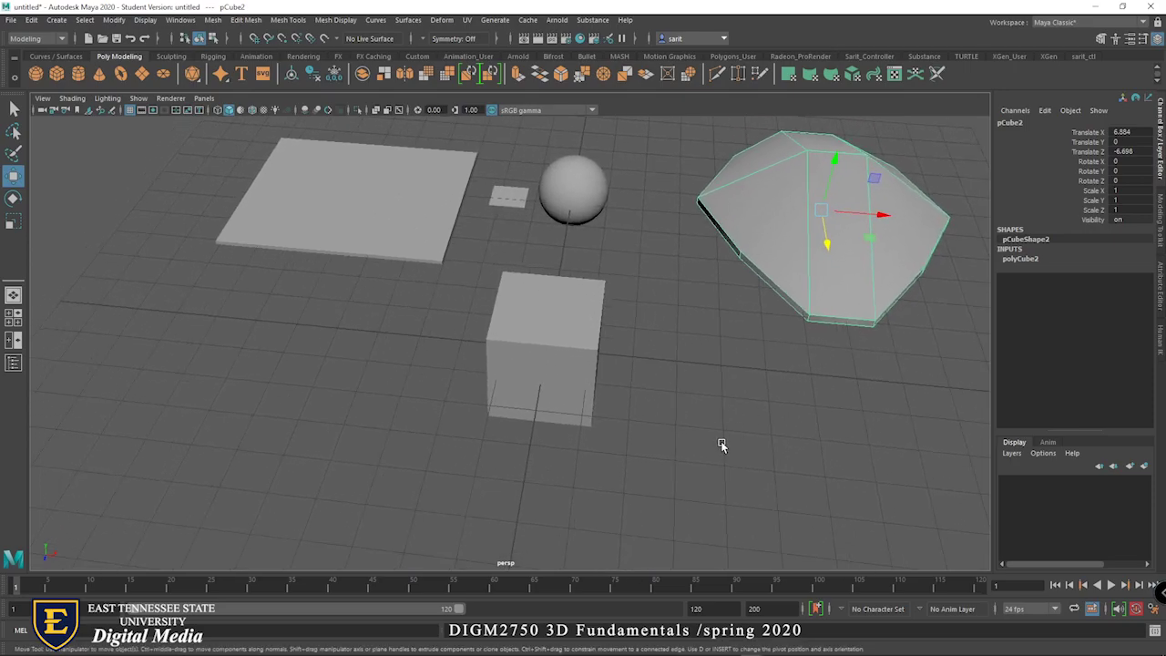
pyautogui.click(602, 334)
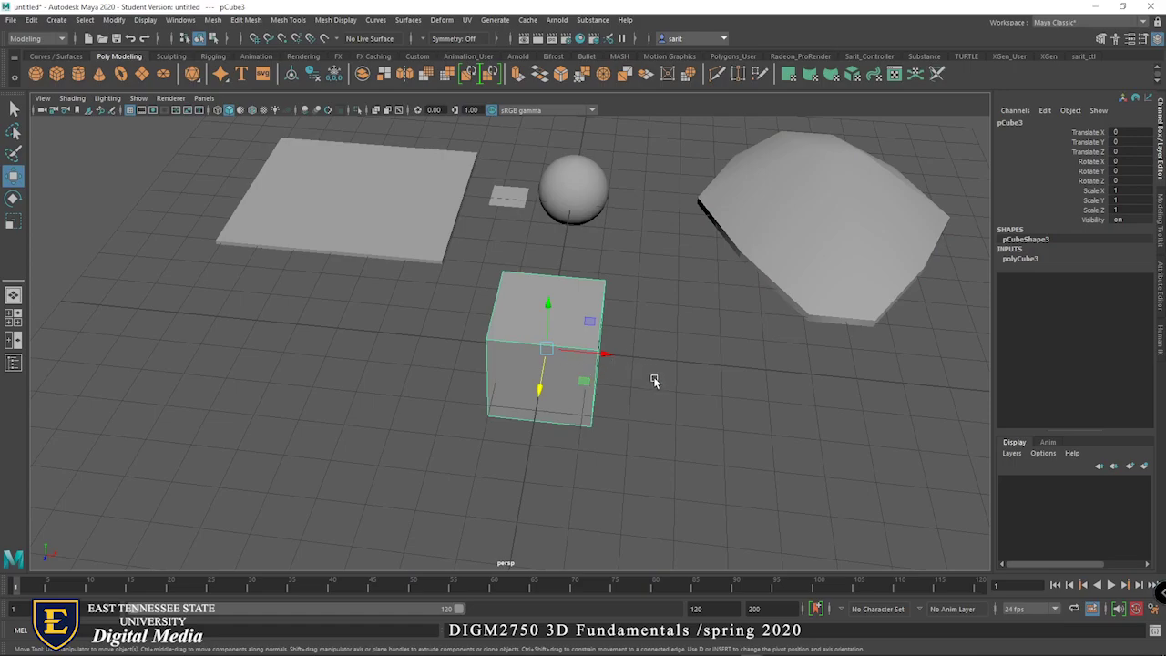
pyautogui.click(659, 378)
pyautogui.keyDown('alt'); pyautogui.moveTo(663, 377); pyautogui.dragTo(628, 410); pyautogui.keyUp('alt')
# In face mode, lower the new cube's top face slightly and extrude it upward along Y into a tall block
pyautogui.click(558, 358)
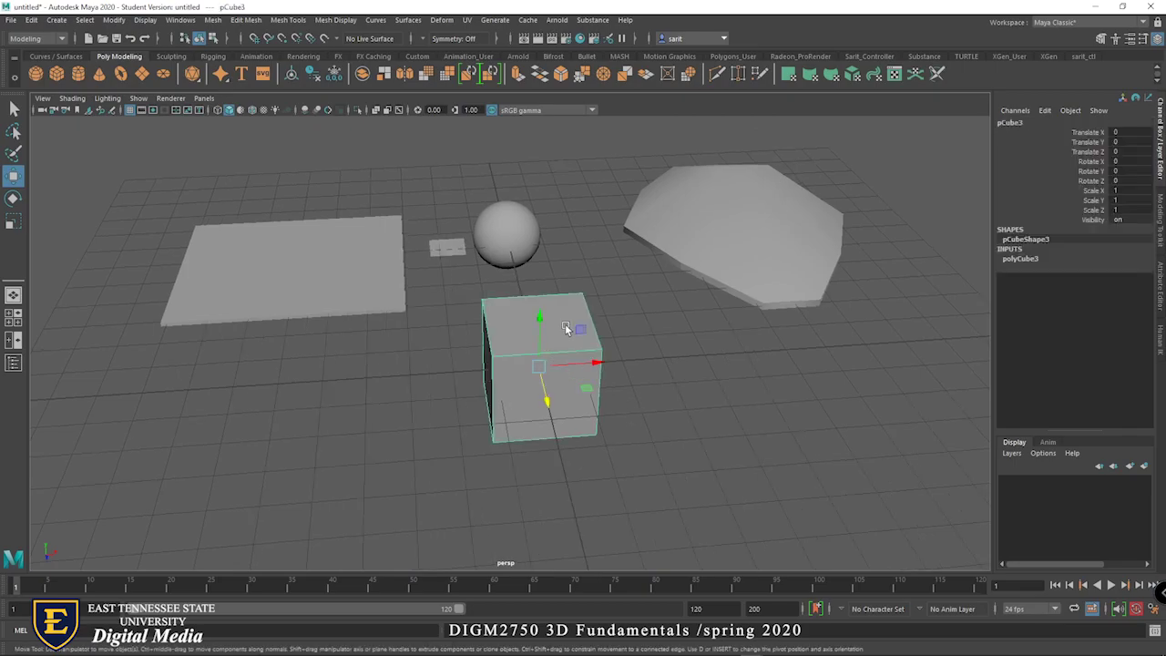
pyautogui.rightClick(565, 328)
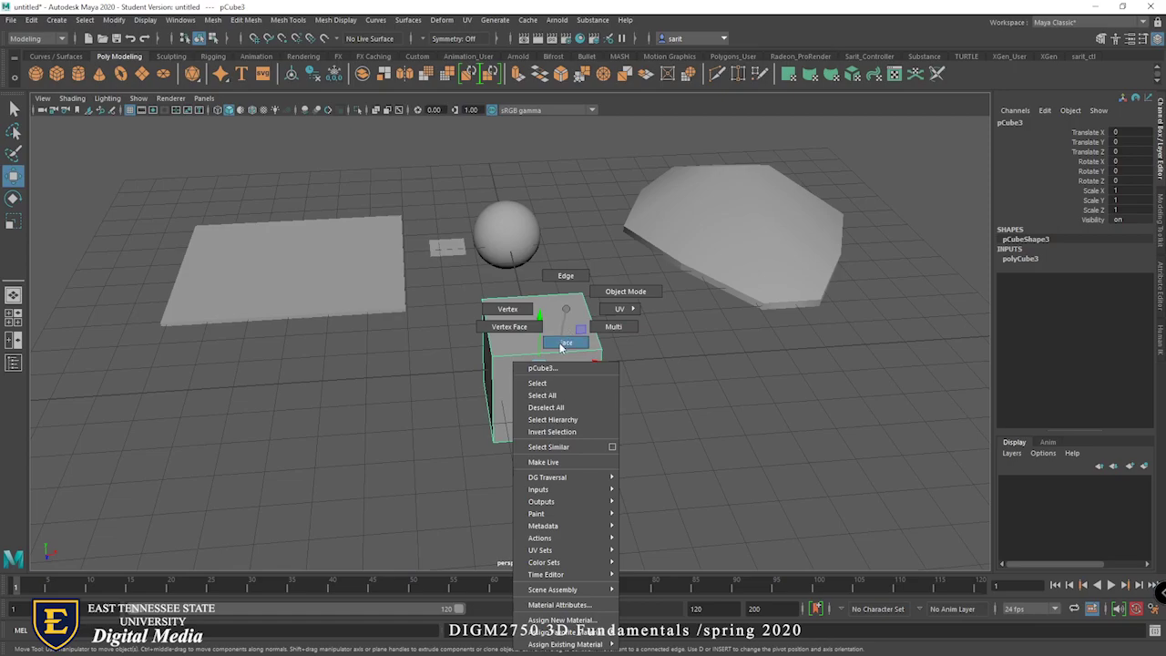
pyautogui.click(560, 344)
pyautogui.click(548, 335)
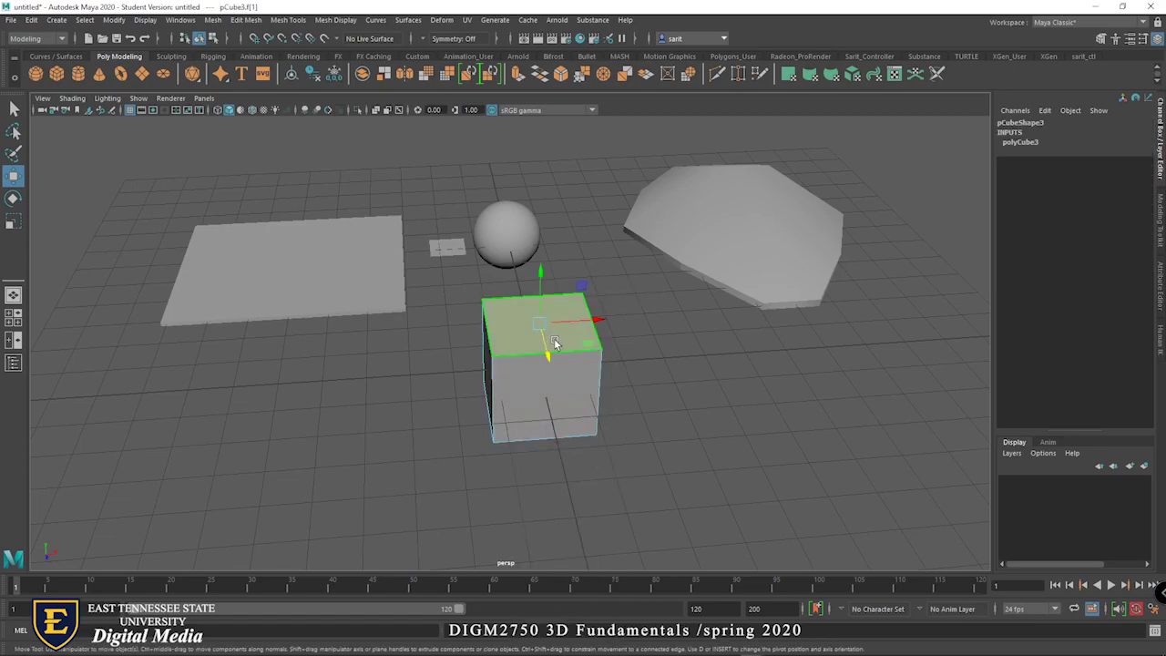
pyautogui.moveTo(545, 282)
pyautogui.mouseDown()
pyautogui.moveTo(544, 164)
pyautogui.moveTo(533, 282)
pyautogui.mouseUp()
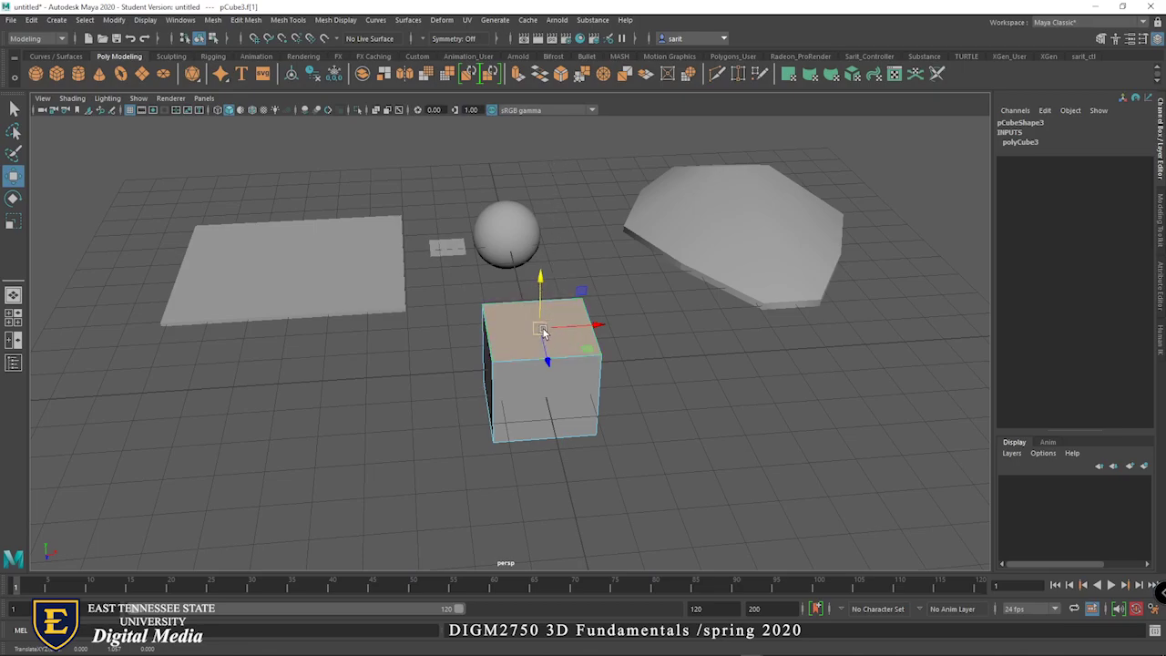
pyautogui.moveTo(542, 329); pyautogui.dragTo(540, 340, button='right')
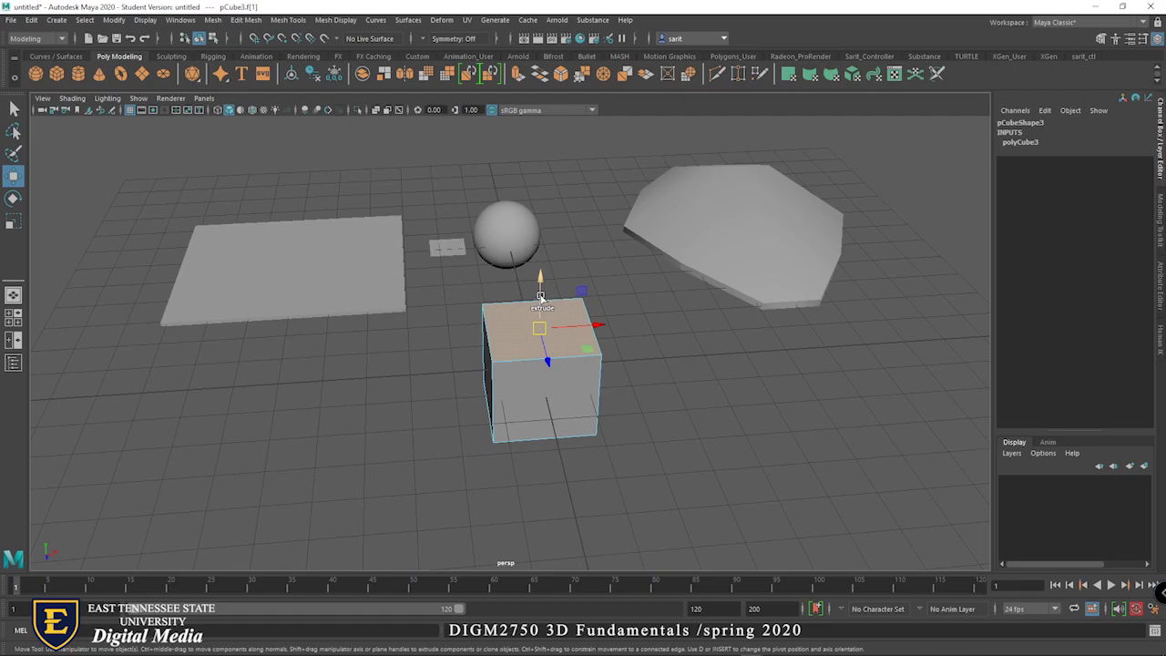
pyautogui.moveTo(541, 281); pyautogui.dragTo(549, 160)
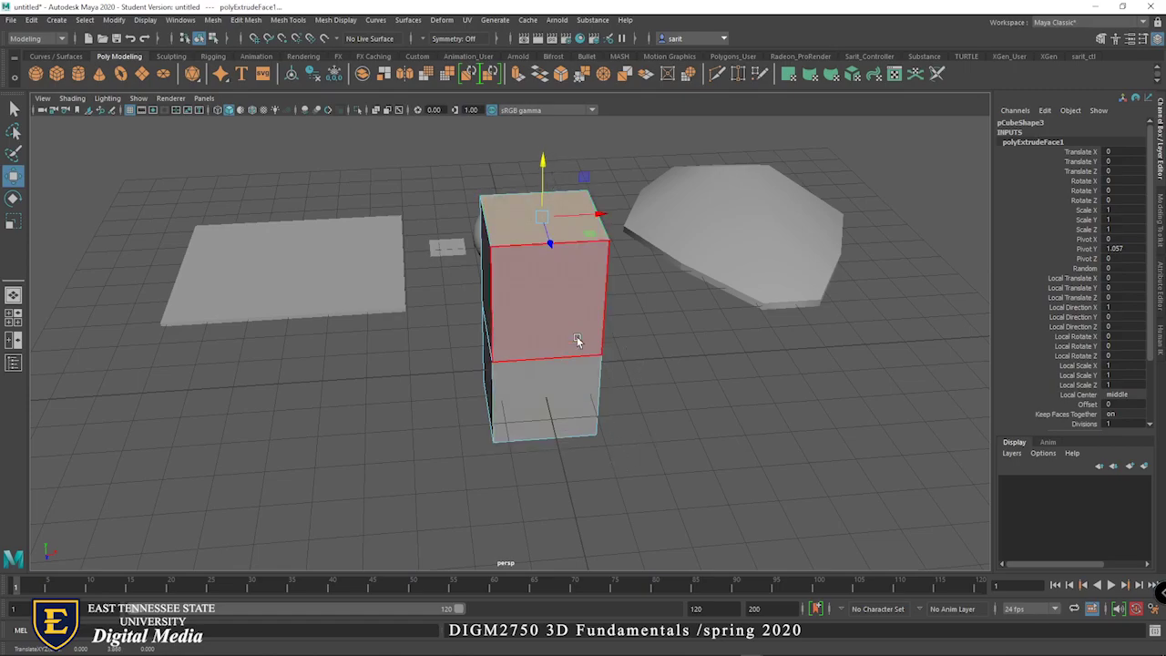
pyautogui.click(12, 221)
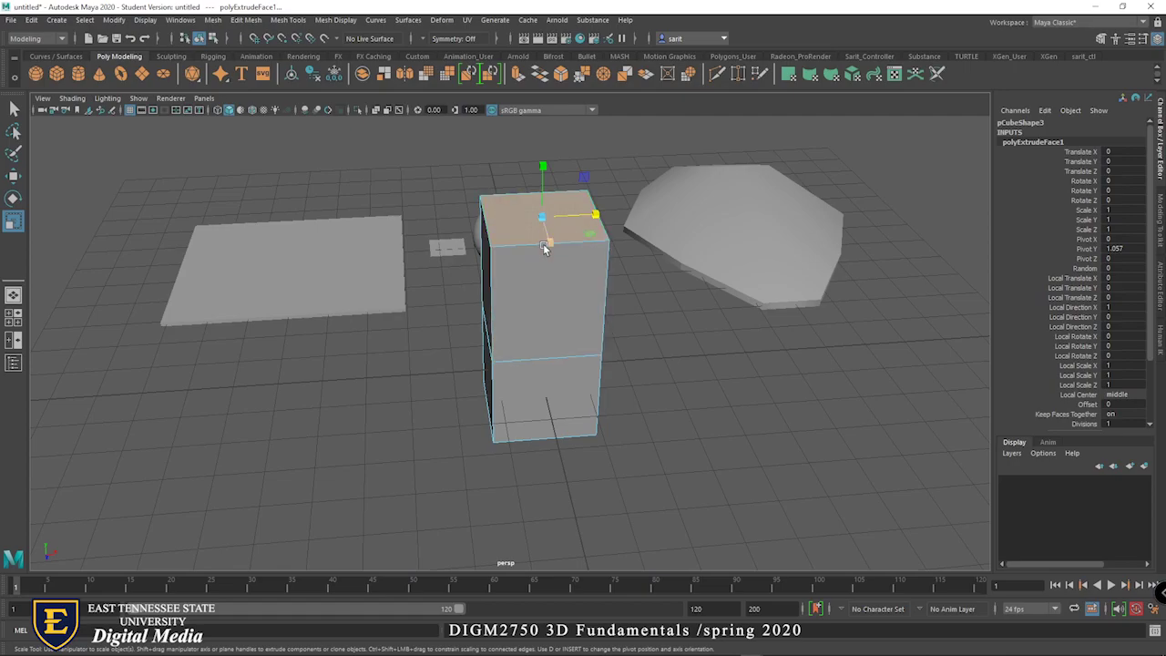
pyautogui.moveTo(547, 243); pyautogui.dragTo(570, 218)
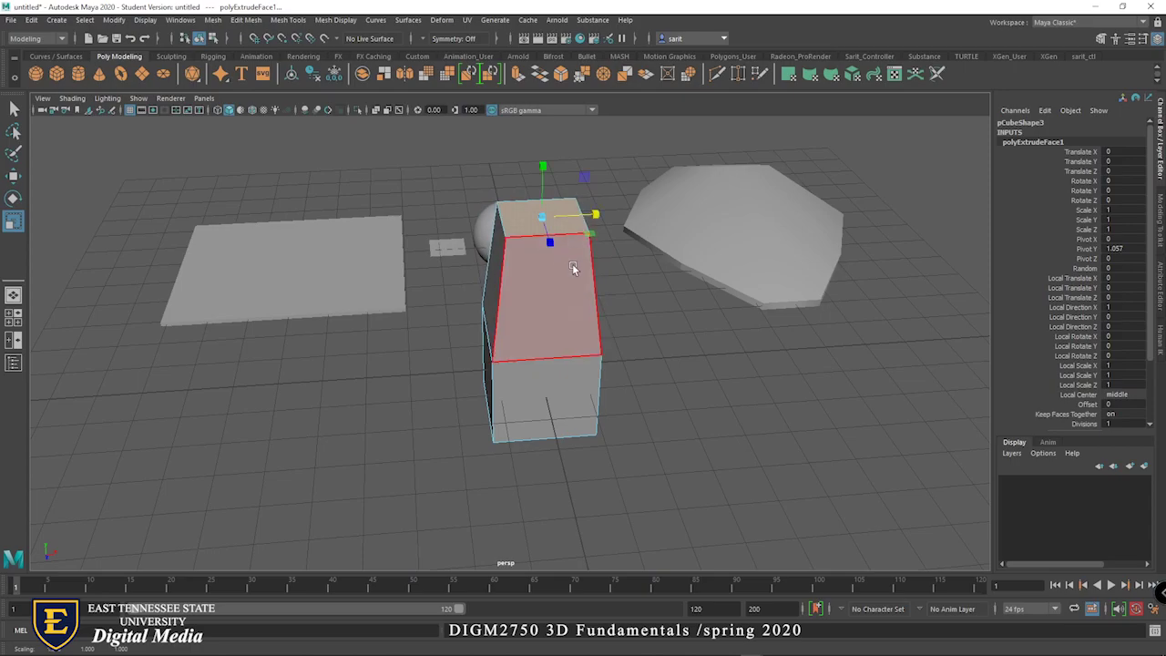
pyautogui.hotkey('ctrl', 'z')
pyautogui.hotkey('ctrl', 'z')
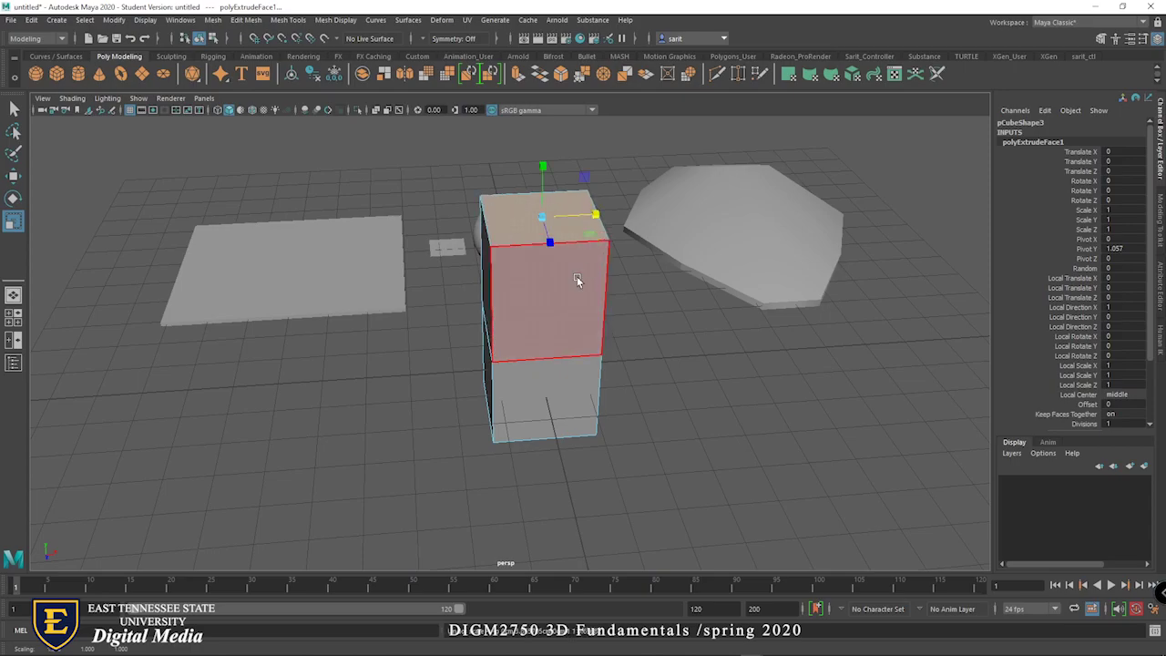
# Scale the extruded top face uniformly inward so the upper section tapers to a narrow tip
pyautogui.moveTo(543, 217); pyautogui.dragTo(572, 229)
pyautogui.keyDown('alt'); pyautogui.moveTo(649, 379); pyautogui.dragTo(650, 355); pyautogui.keyUp('alt')
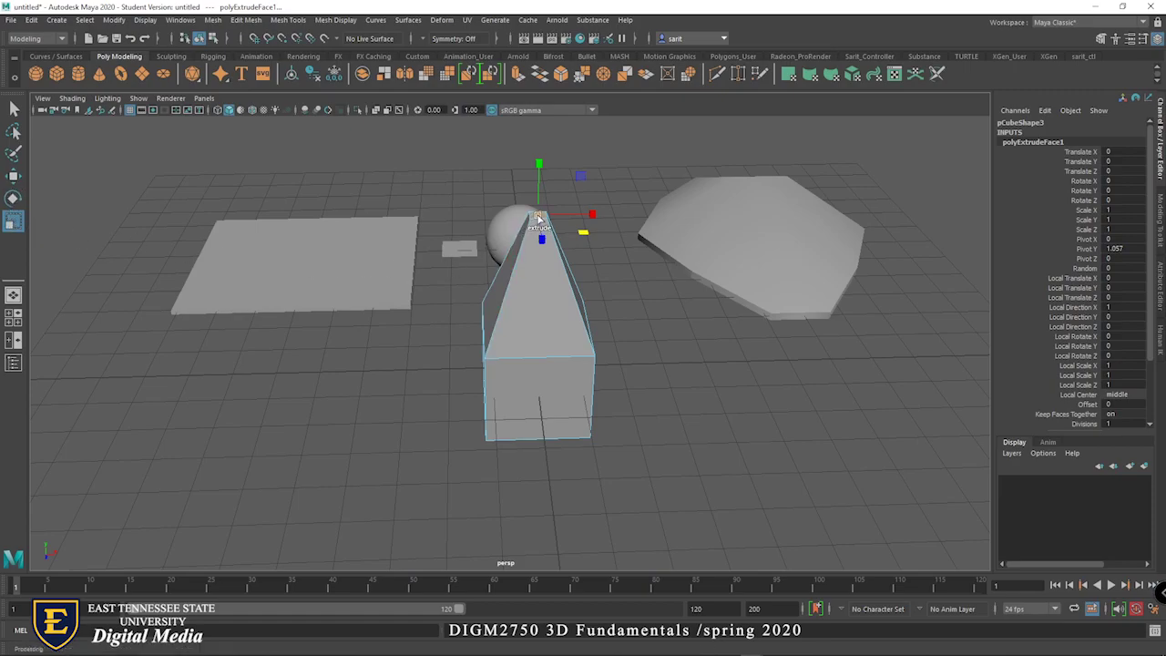
# Extrude the small tip face again and scale the new face uniformly outward, wider than the tip
pyautogui.hotkey('ctrl', 'e')
pyautogui.moveTo(534, 214); pyautogui.dragTo(570, 205)
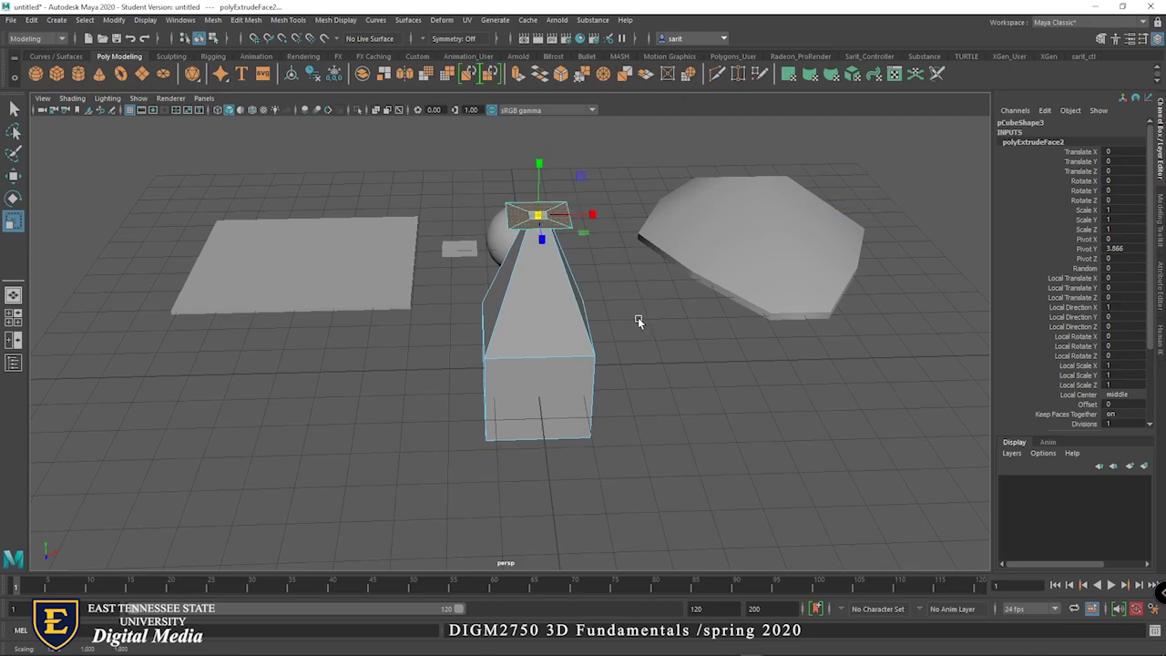
pyautogui.keyDown('alt'); pyautogui.moveTo(639, 315); pyautogui.dragTo(640, 265); pyautogui.keyUp('alt')
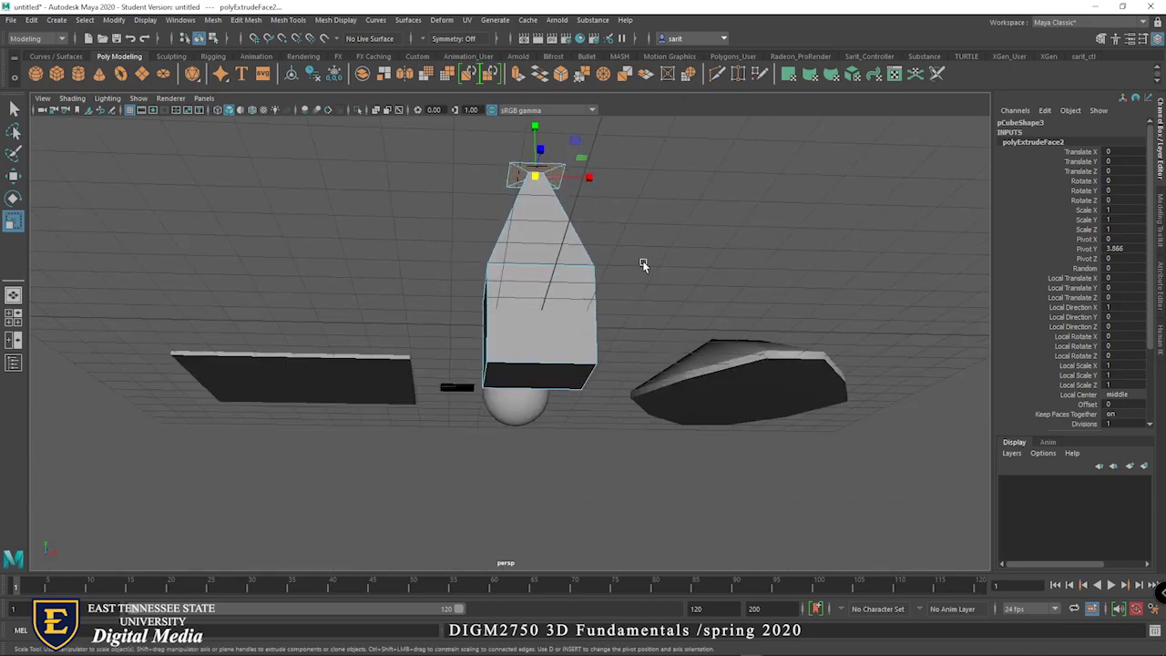
pyautogui.keyDown('alt'); pyautogui.moveTo(631, 381); pyautogui.dragTo(563, 357); pyautogui.keyUp('alt')
pyautogui.keyDown('alt'); pyautogui.moveTo(562, 358); pyautogui.dragTo(734, 338, button='right'); pyautogui.keyUp('alt')
pyautogui.moveTo(734, 339)
pyautogui.keyDown('alt'); pyautogui.mouseDown()
pyautogui.moveTo(750, 325)
pyautogui.moveTo(814, 322)
pyautogui.moveTo(832, 346)
pyautogui.moveTo(814, 359)
pyautogui.moveTo(718, 340)
pyautogui.mouseUp(); pyautogui.keyUp('alt')
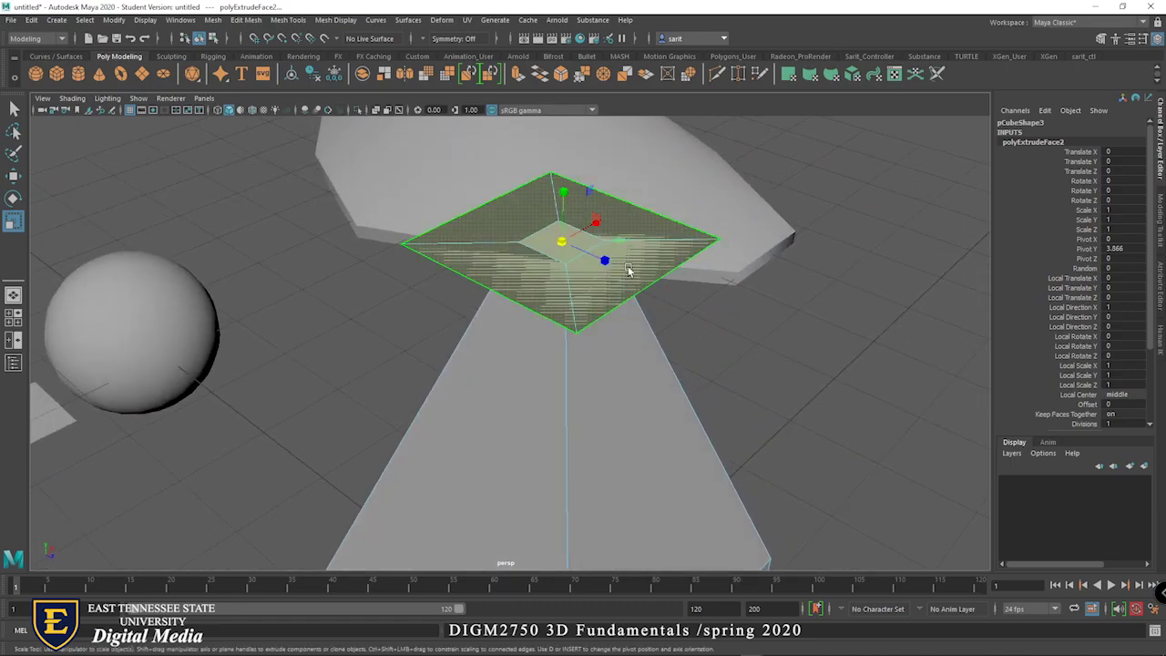
# Raise the widened face along Y to form a flared cap above the tapered body, and deselect it
pyautogui.press('w')
pyautogui.moveTo(564, 184); pyautogui.dragTo(521, 310)
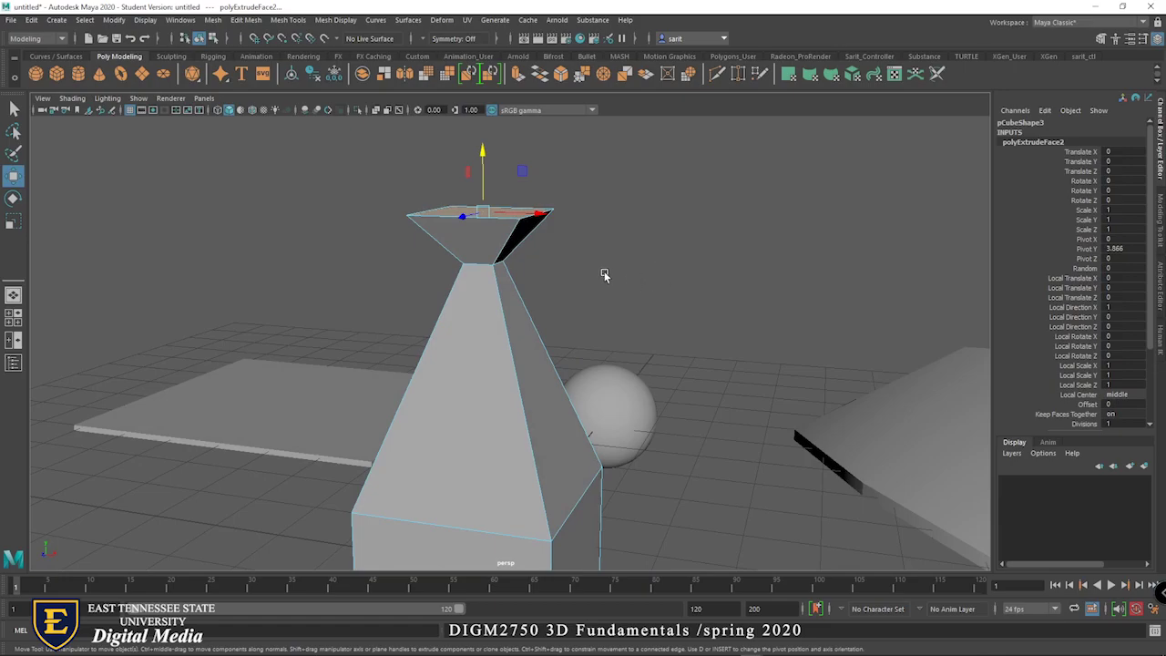
pyautogui.keyDown('alt'); pyautogui.moveTo(632, 292); pyautogui.dragTo(570, 300); pyautogui.keyUp('alt')
pyautogui.click(599, 217)
pyautogui.keyDown('alt'); pyautogui.moveTo(629, 380); pyautogui.dragTo(525, 280); pyautogui.keyUp('alt')
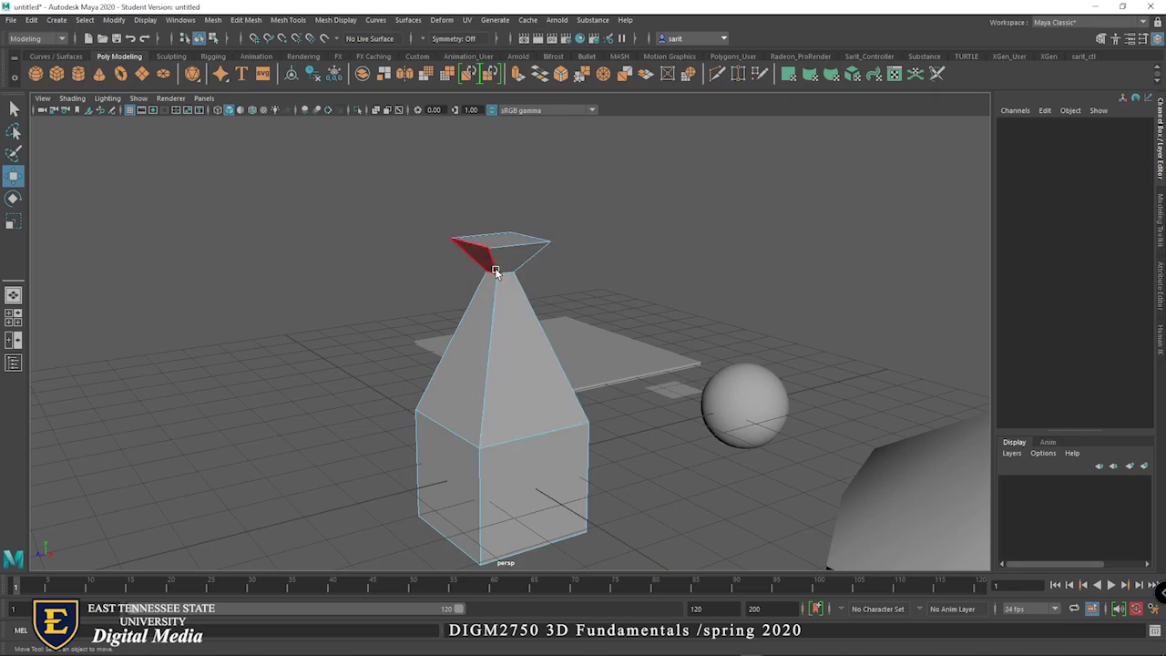
# Try to extrude one side face of the flared cap upward and pull it outward along X, and undo both
pyautogui.click(512, 260)
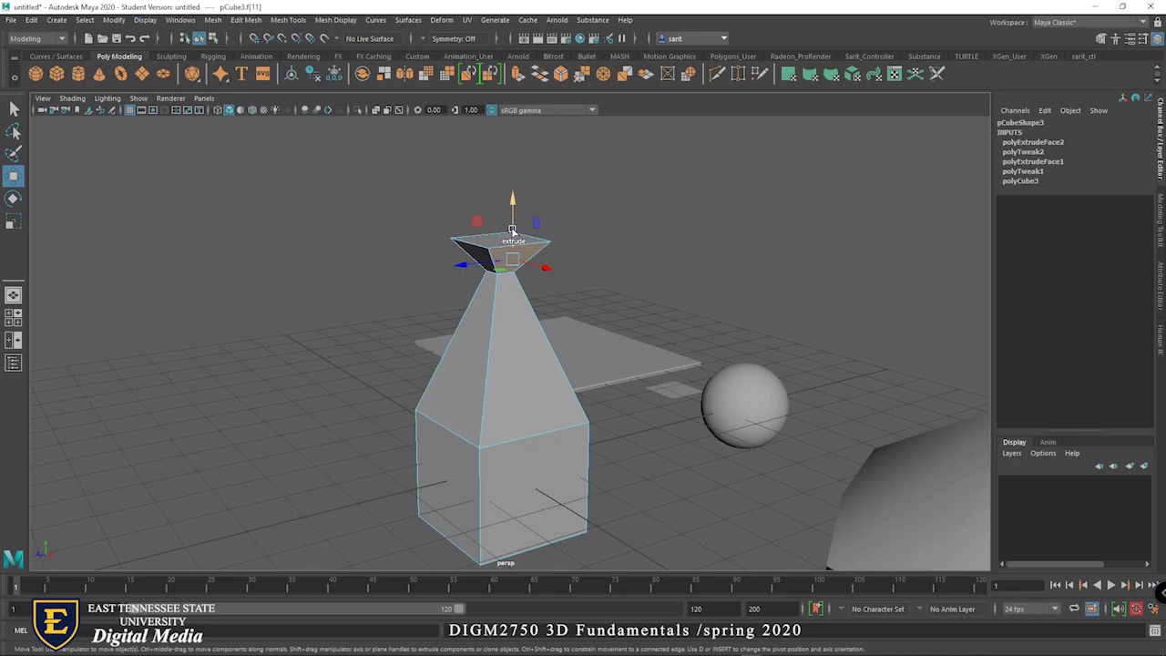
pyautogui.keyDown('shift'); pyautogui.moveTo(513, 230); pyautogui.dragTo(513, 219); pyautogui.keyUp('shift')
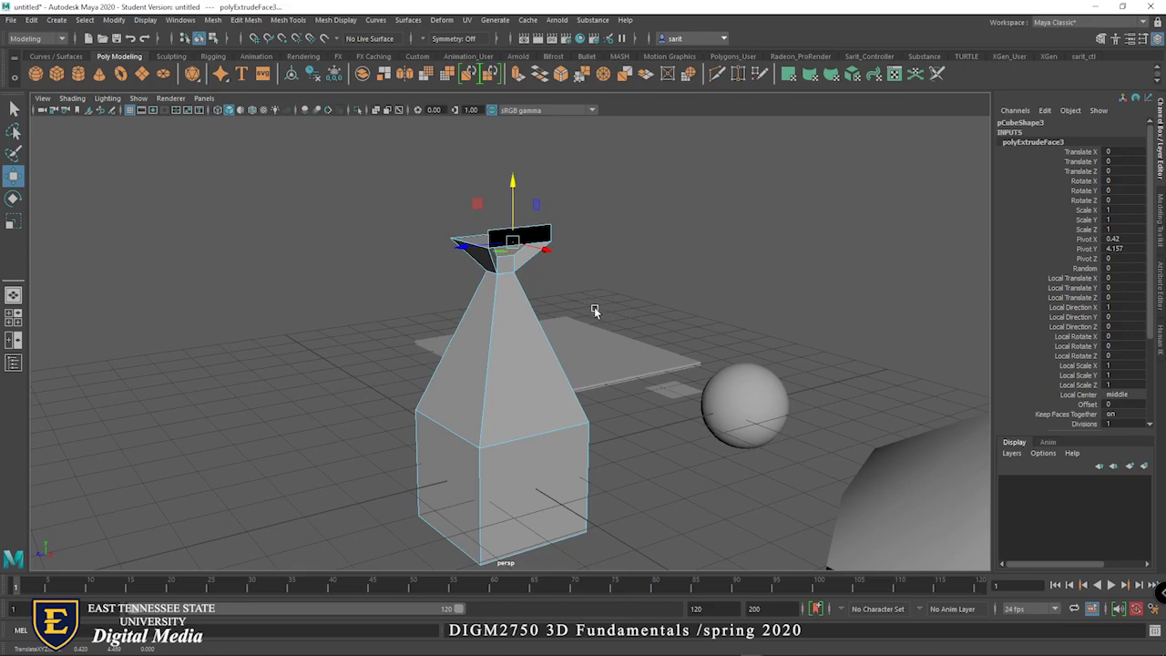
pyautogui.keyDown('alt'); pyautogui.moveTo(590, 281); pyautogui.dragTo(667, 304); pyautogui.keyUp('alt')
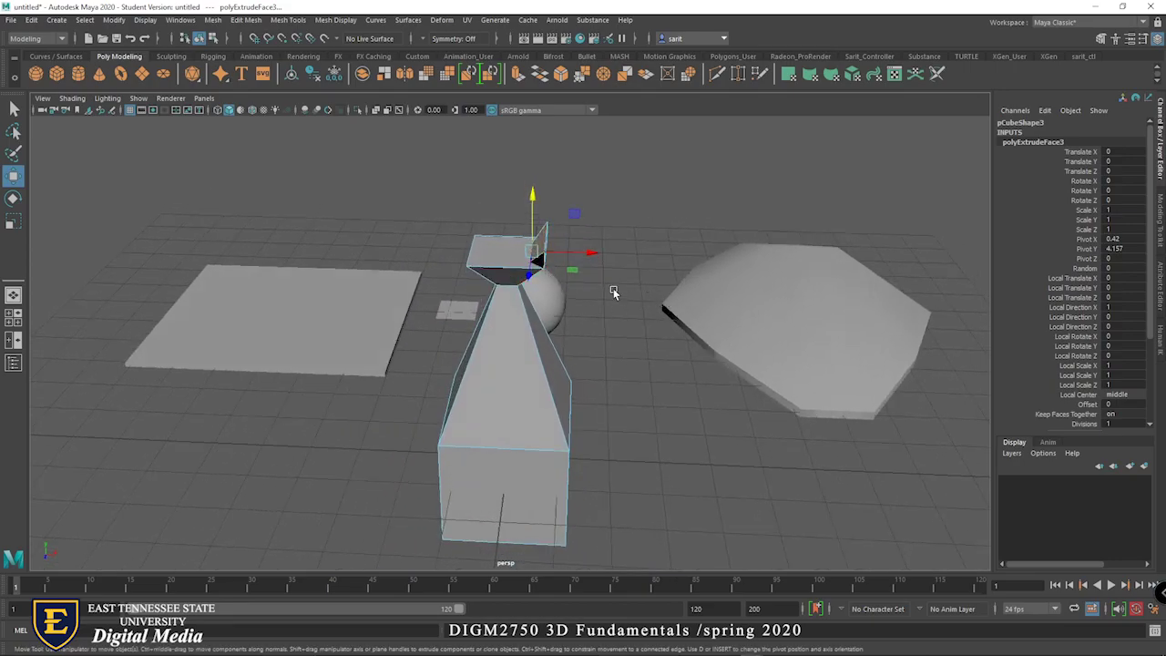
pyautogui.moveTo(593, 259); pyautogui.dragTo(701, 280)
pyautogui.hotkey('ctrl', 'z')
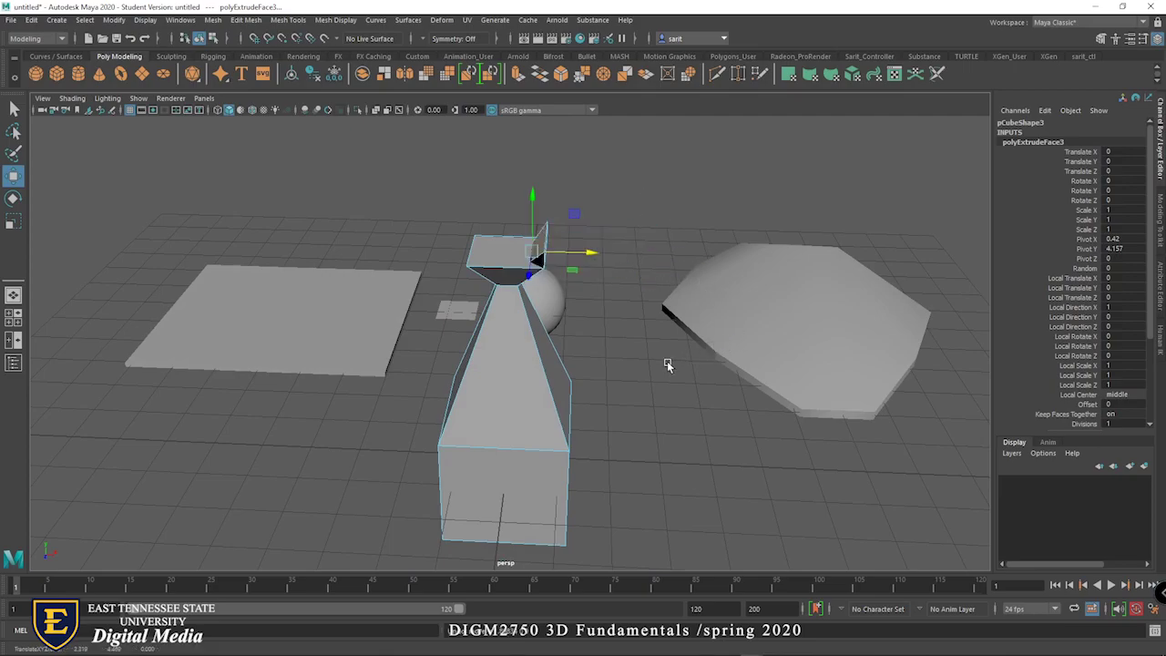
pyautogui.keyDown('alt'); pyautogui.moveTo(667, 362); pyautogui.dragTo(547, 316); pyautogui.keyUp('alt')
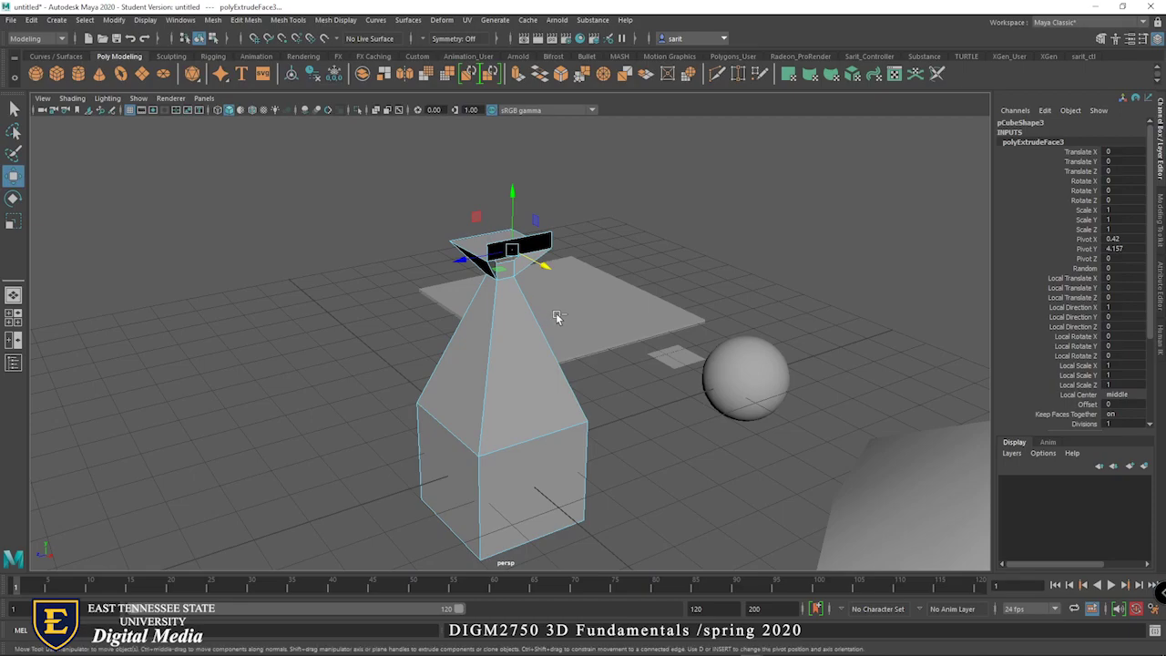
pyautogui.hotkey('ctrl', 'z')
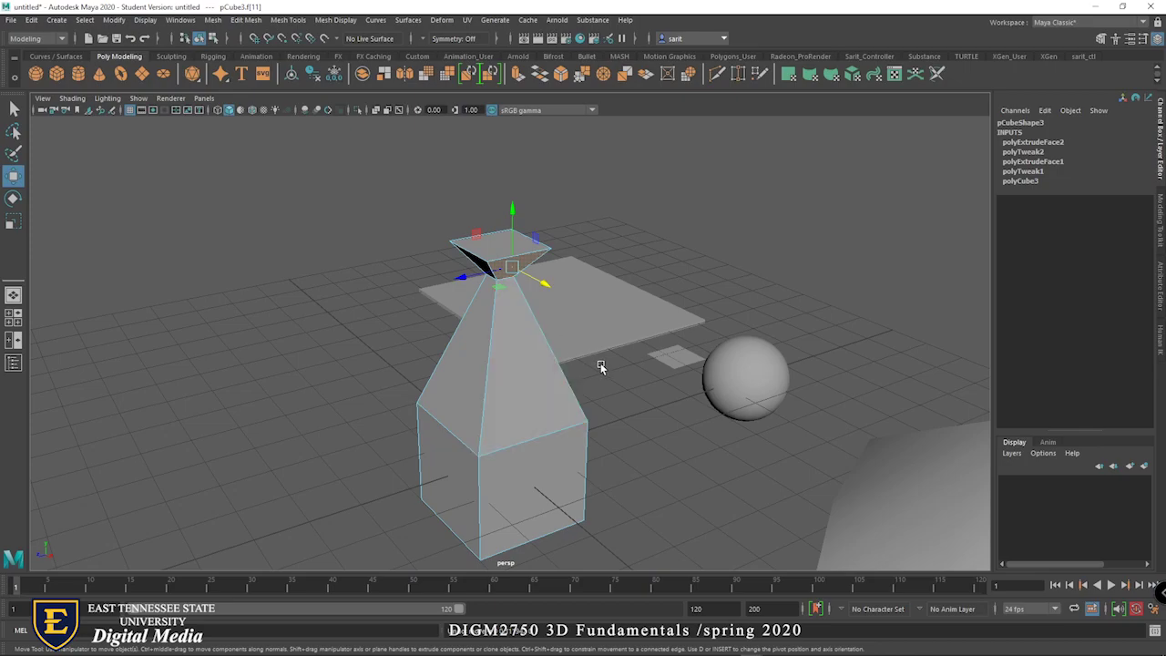
# Add the tapered face directly below the flared cap's selected side face to the face selection
pyautogui.click(14, 111)
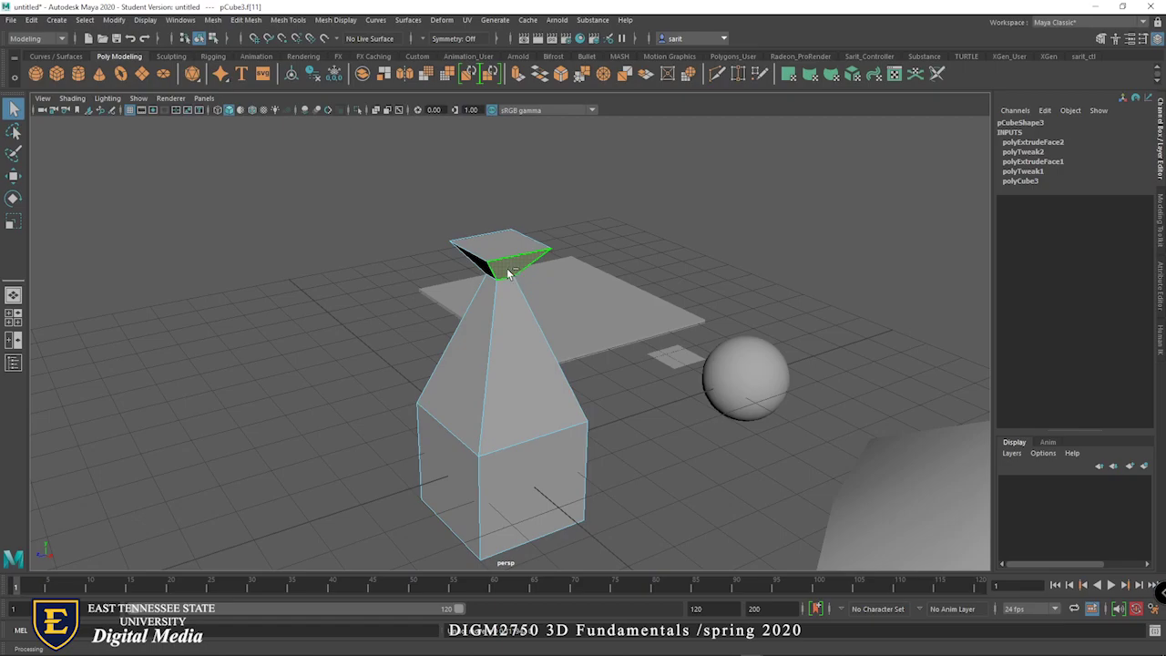
pyautogui.click(513, 315)
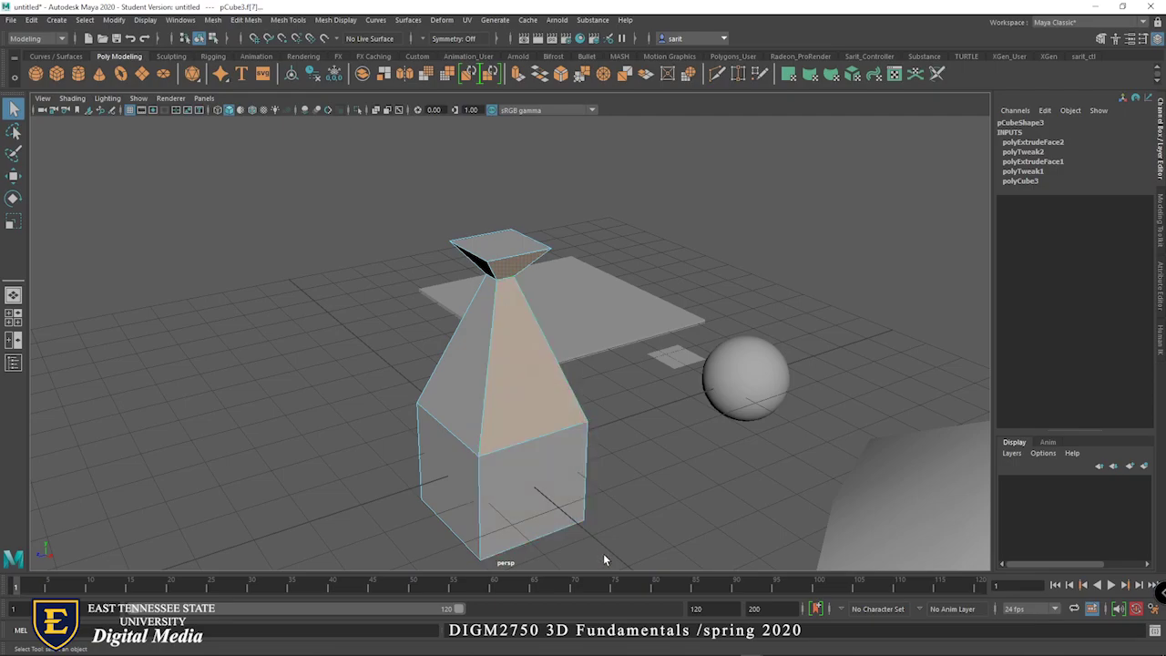
pyautogui.click(674, 498)
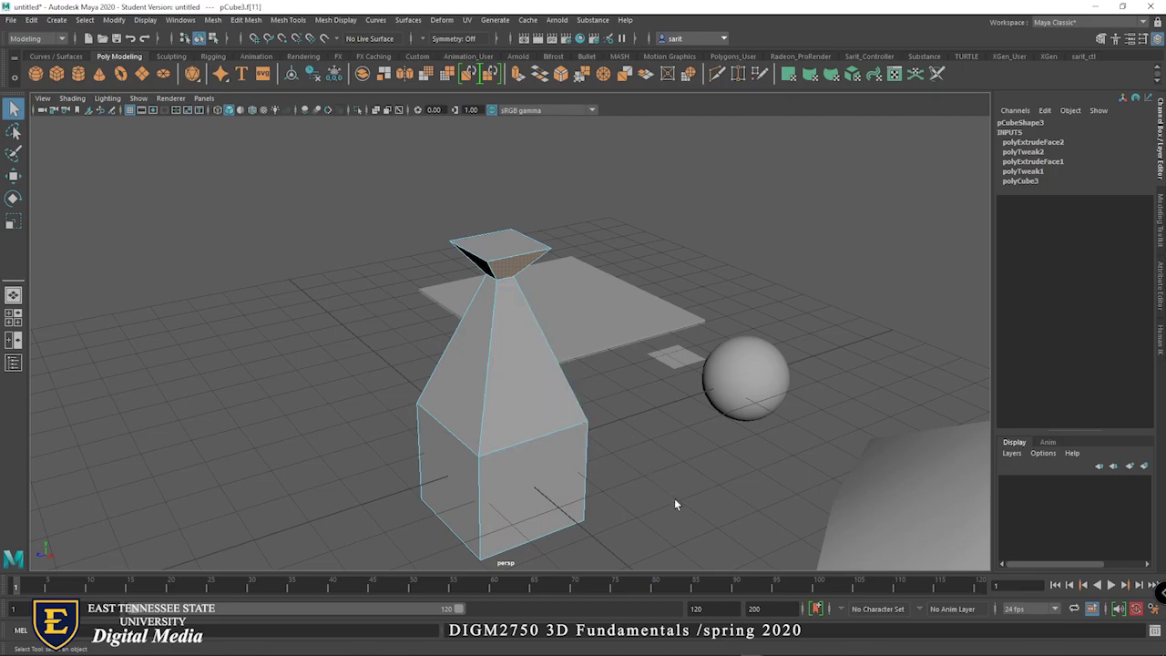
pyautogui.click(516, 325)
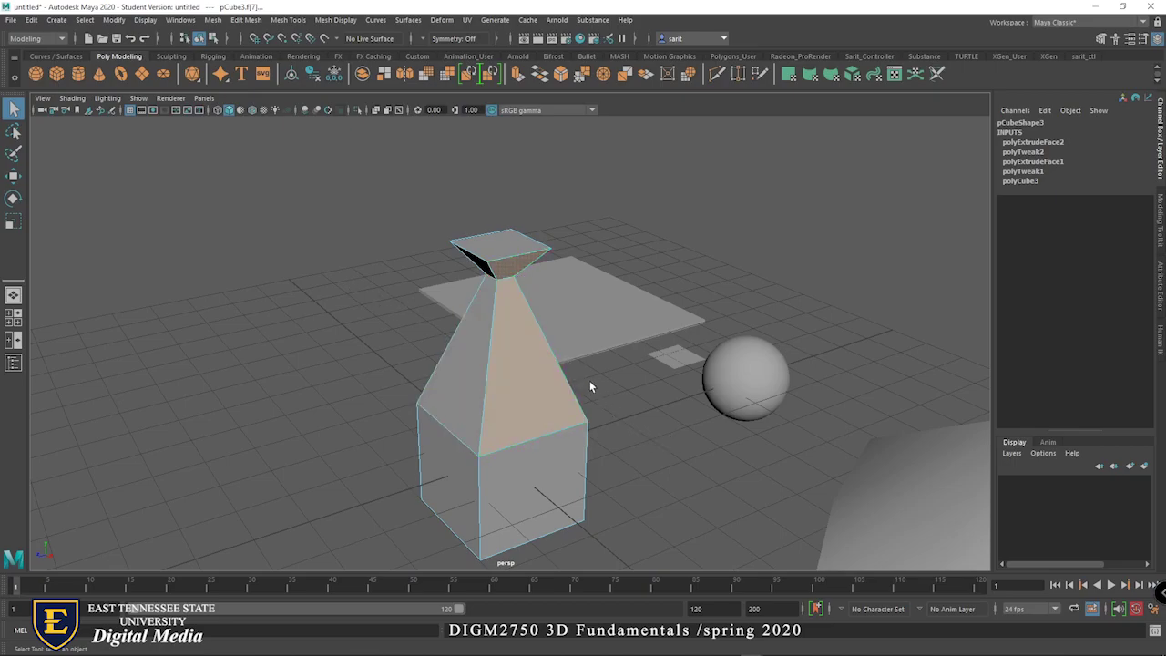
pyautogui.keyDown('alt'); pyautogui.moveTo(647, 452); pyautogui.dragTo(739, 445); pyautogui.keyUp('alt')
pyautogui.keyDown('alt'); pyautogui.moveTo(668, 428); pyautogui.dragTo(583, 424); pyautogui.keyUp('alt')
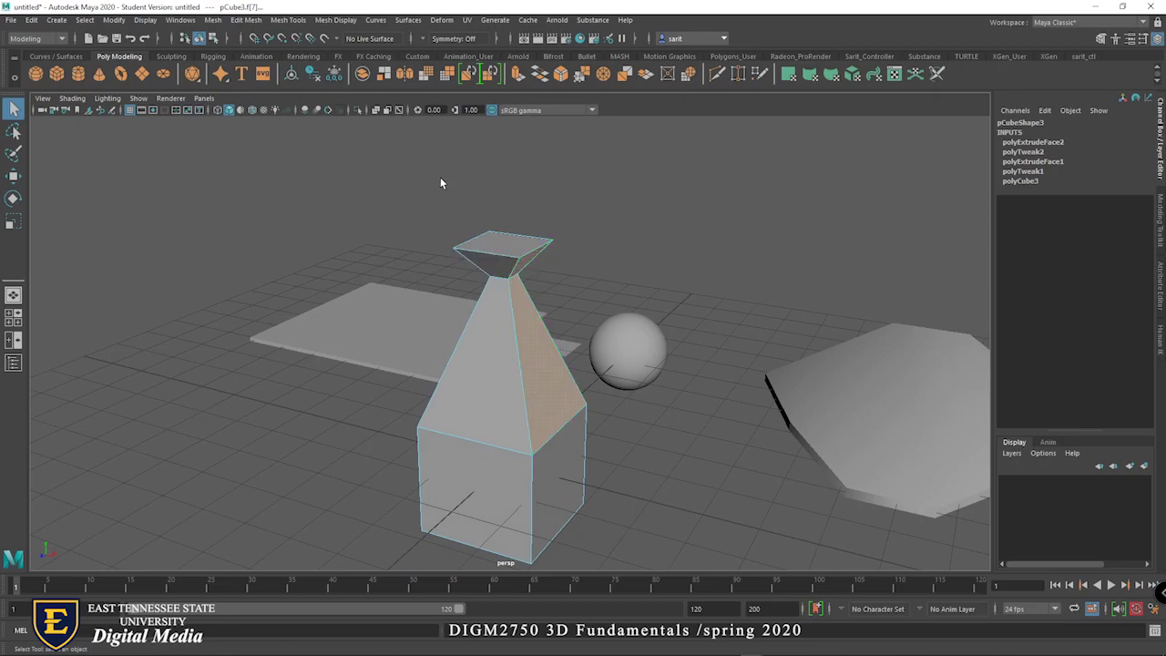
# Try toggling the face selection across the flared cap and tapered body with a selection marquee, and undo it
pyautogui.moveTo(443, 180); pyautogui.dragTo(560, 309)
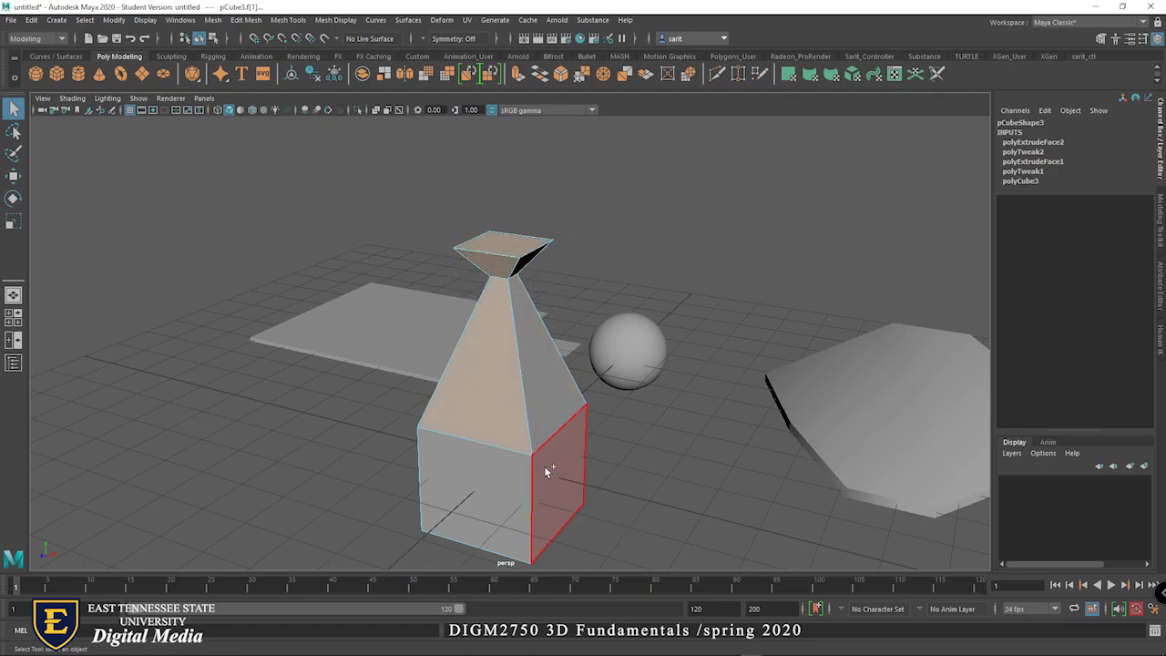
pyautogui.keyDown('alt'); pyautogui.moveTo(595, 263); pyautogui.dragTo(547, 239); pyautogui.keyUp('alt')
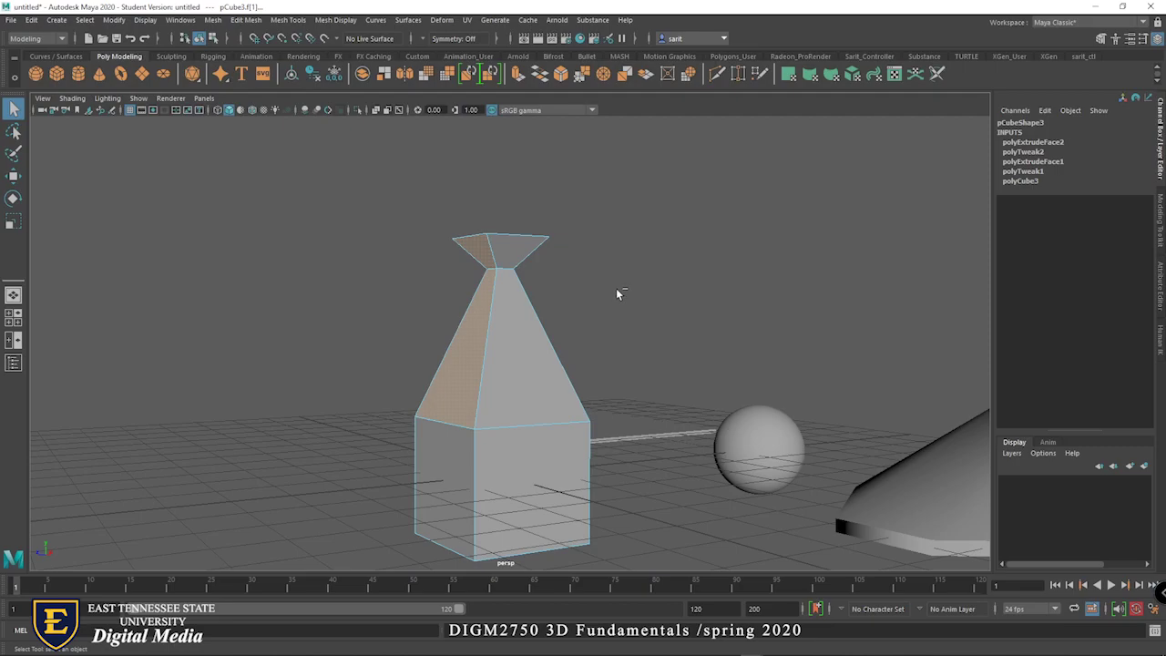
pyautogui.hotkey('ctrl', 'z')
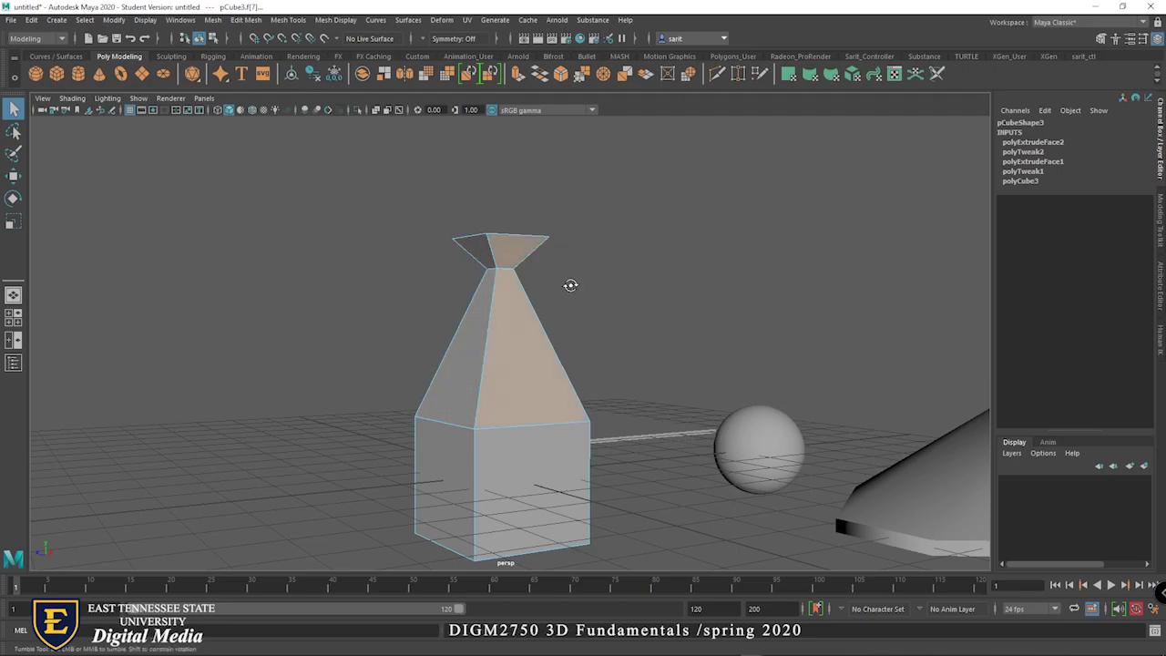
pyautogui.keyDown('alt'); pyautogui.moveTo(570, 285); pyautogui.dragTo(594, 305); pyautogui.keyUp('alt')
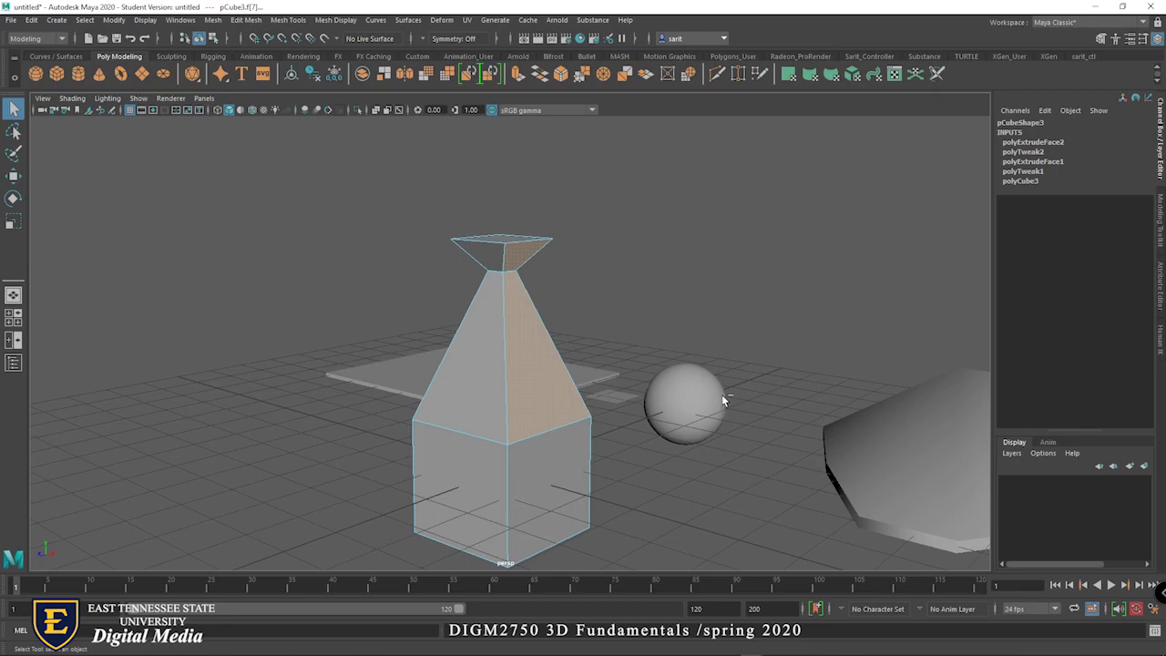
# Try adding all faces of the flared cap and tapered body to the selection with a marquee, undo it, and marquee them again
pyautogui.moveTo(412, 182); pyautogui.dragTo(605, 355)
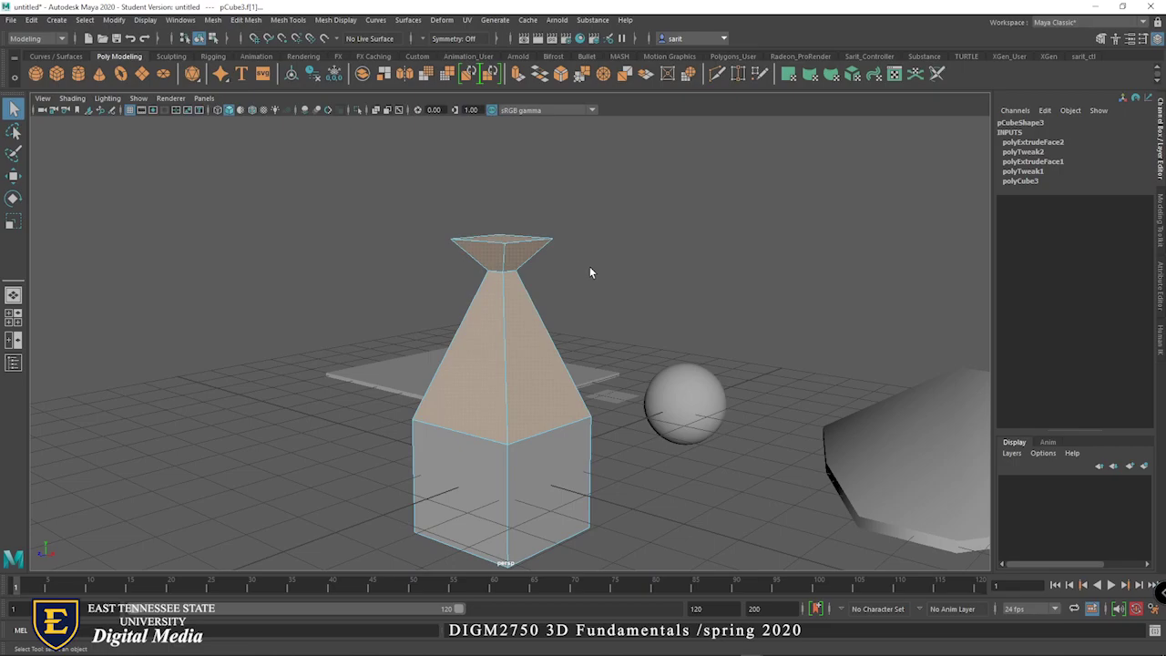
pyautogui.keyDown('alt'); pyautogui.moveTo(652, 321); pyautogui.dragTo(625, 308); pyautogui.keyUp('alt')
pyautogui.moveTo(420, 201); pyautogui.dragTo(579, 345)
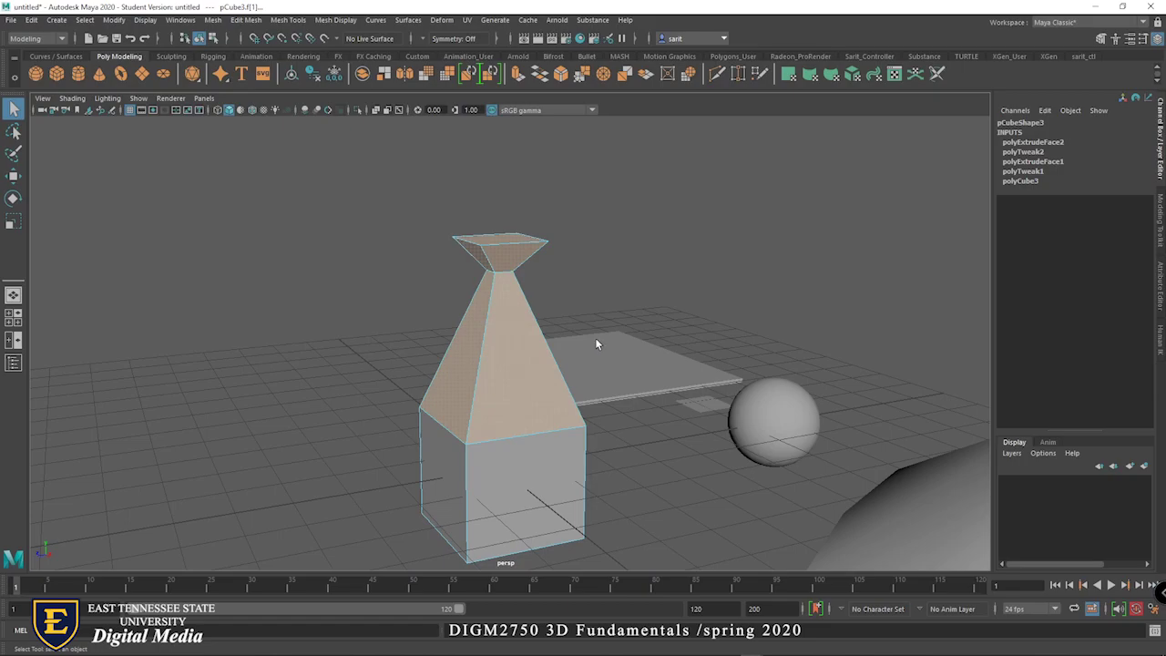
pyautogui.hotkey('ctrl', 'z')
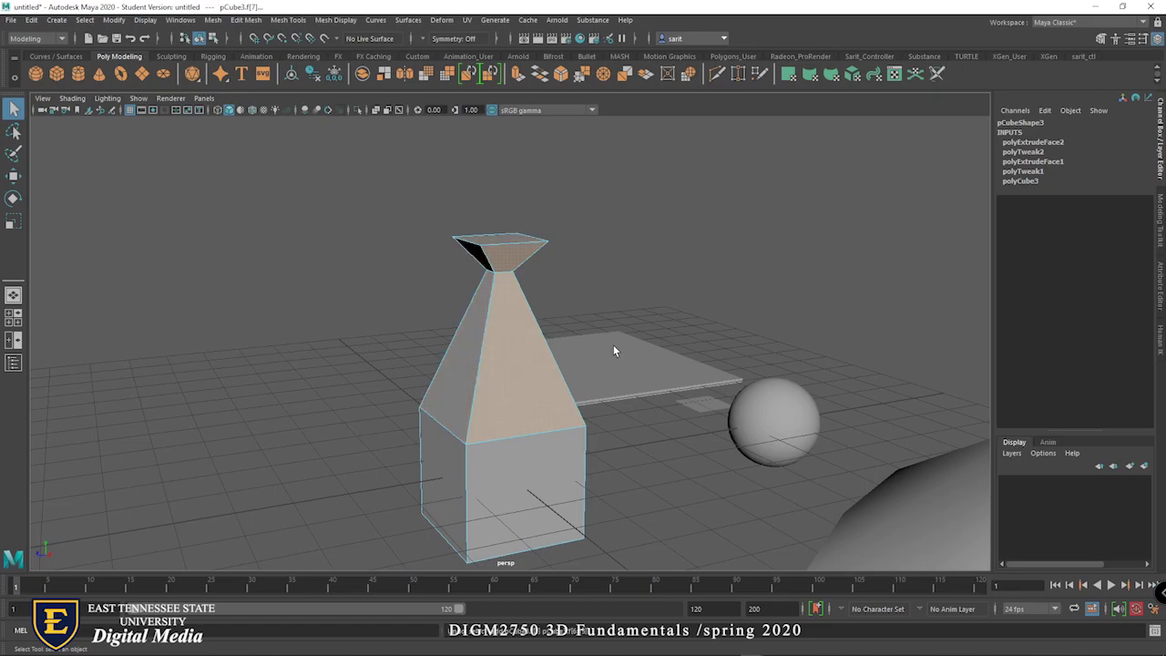
pyautogui.moveTo(416, 186); pyautogui.dragTo(602, 361)
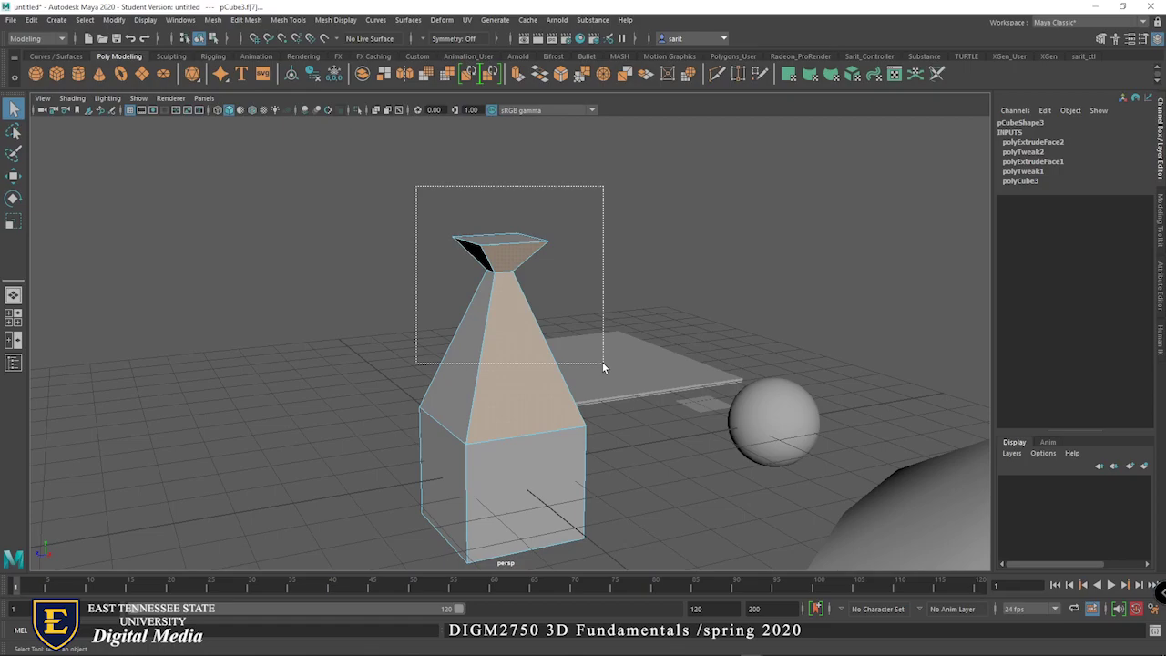
pyautogui.moveTo(602, 362); pyautogui.dragTo(704, 418)
# Return the reshaped cube to object mode and move it along X to 7.841, clear of the grid centre
pyautogui.click(665, 296)
pyautogui.moveTo(564, 309); pyautogui.dragTo(633, 289, button='right')
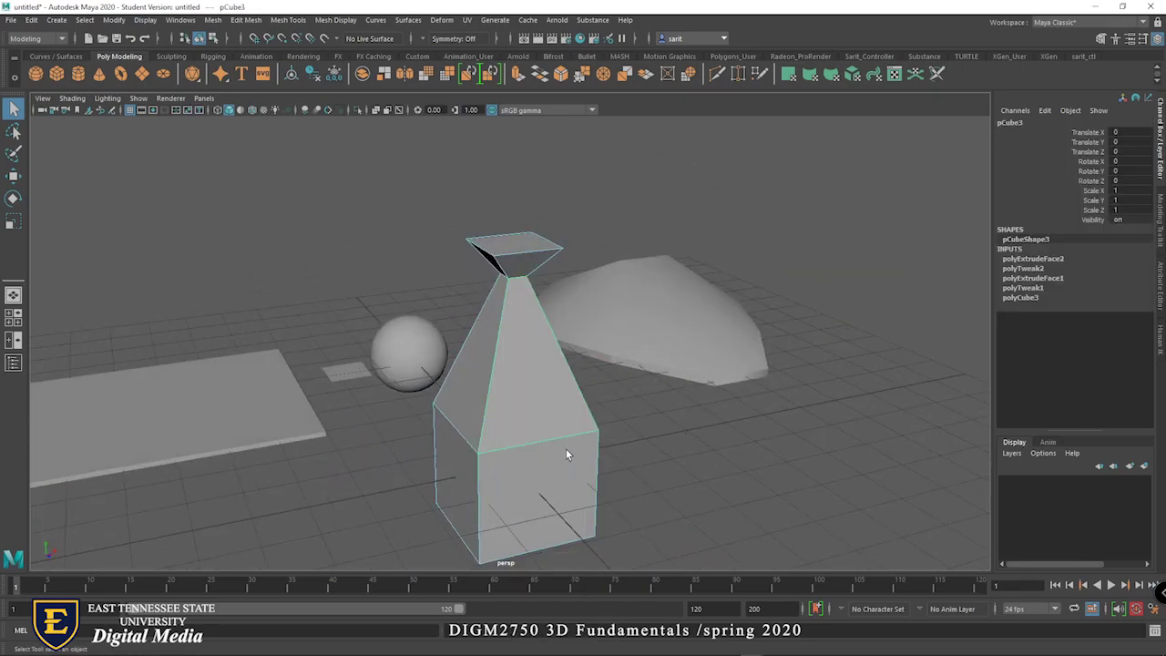
pyautogui.press('w')
pyautogui.moveTo(570, 461); pyautogui.dragTo(874, 416)
pyautogui.keyDown('alt'); pyautogui.moveTo(798, 468); pyautogui.dragTo(815, 351); pyautogui.keyUp('alt')
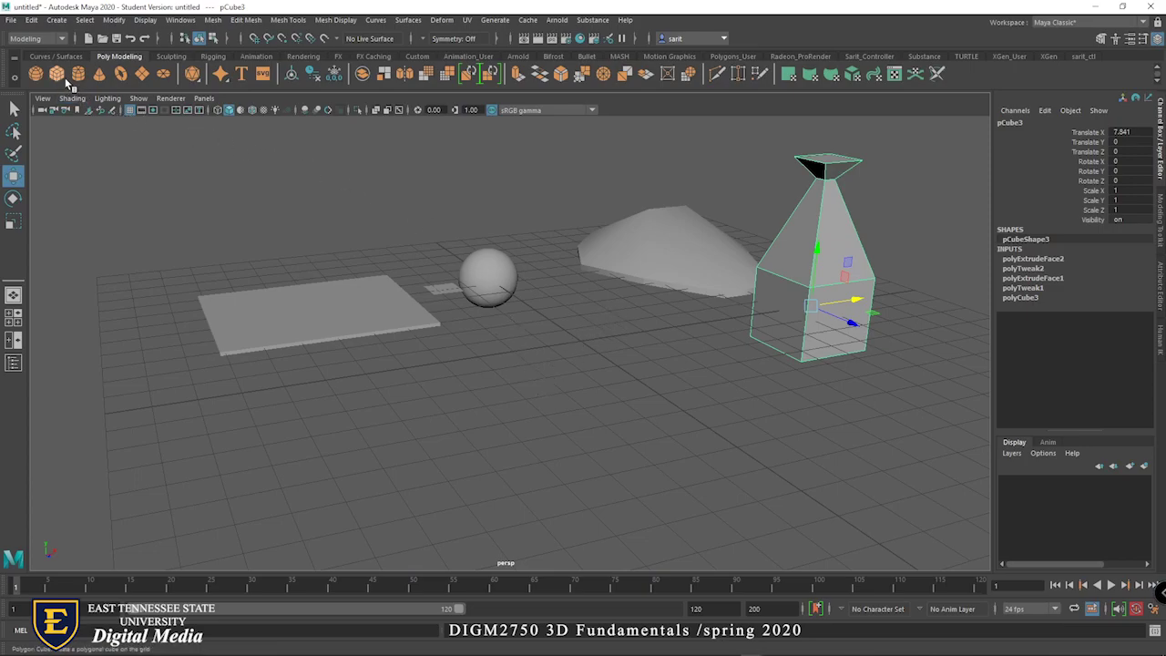
# Create a new polygon sphere at the origin and set both its axis and height subdivisions to 10
pyautogui.press('g')
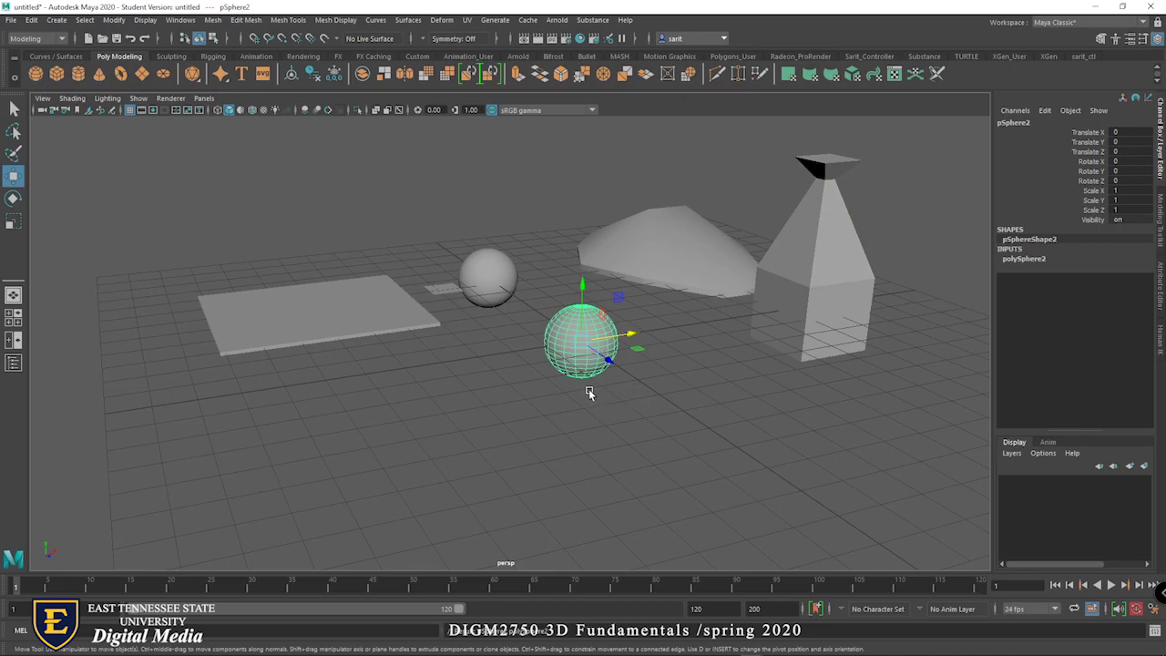
pyautogui.scroll(5, 638, 400)
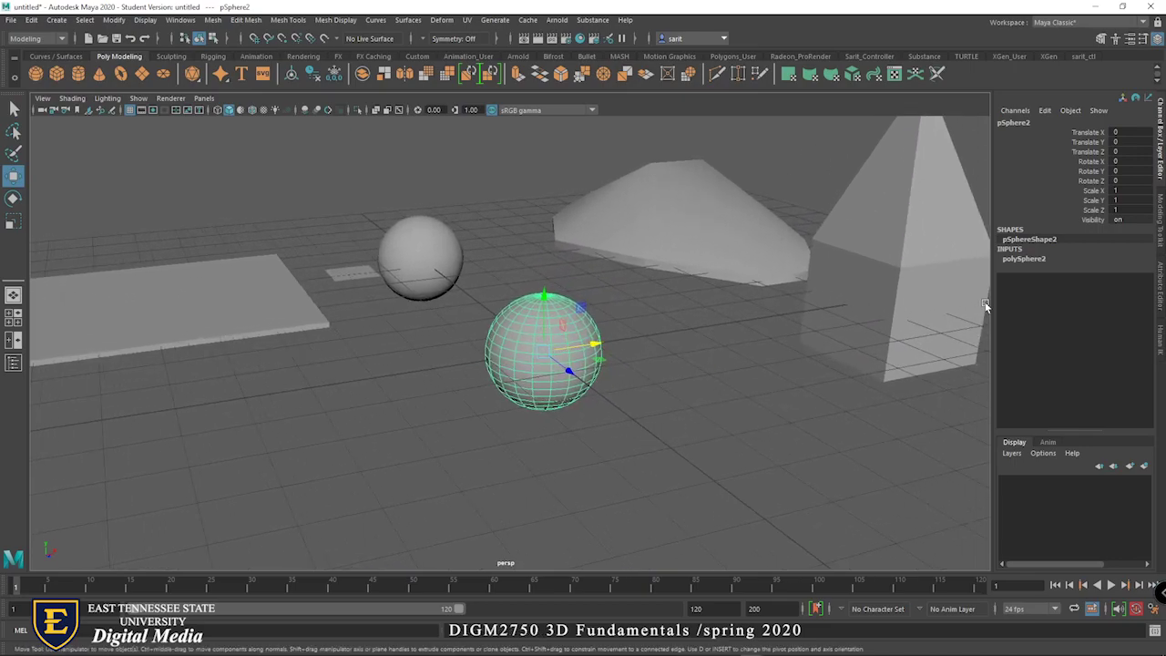
pyautogui.click(1024, 259)
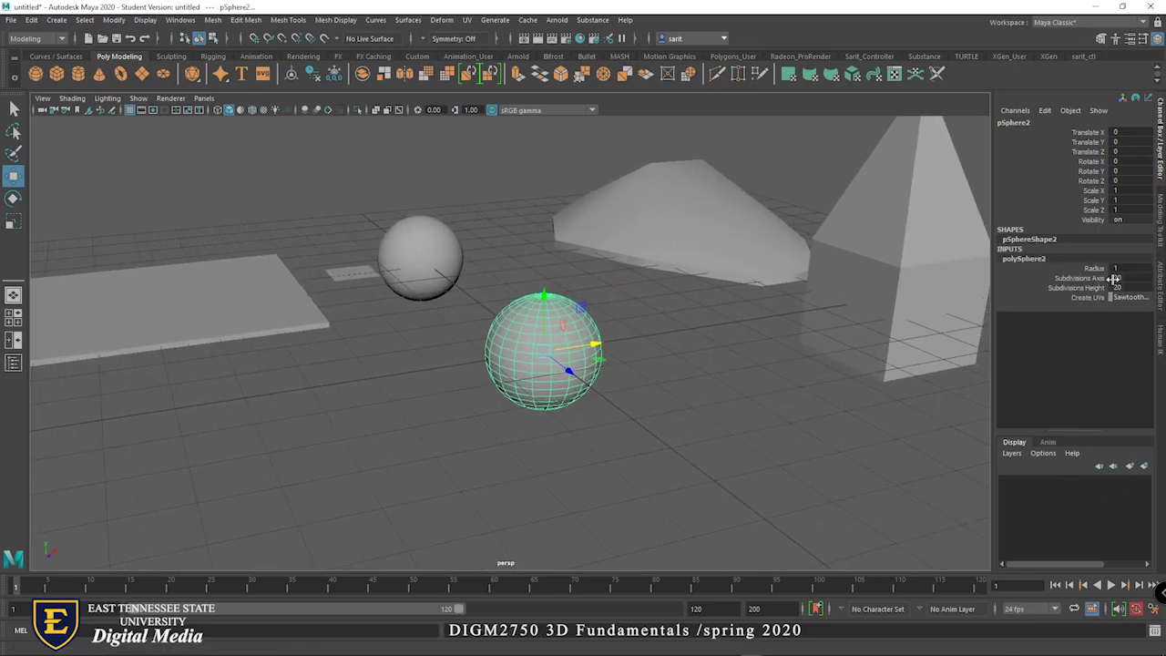
pyautogui.moveTo(1113, 278); pyautogui.dragTo(1116, 288)
pyautogui.write('10')
pyautogui.press('Return')
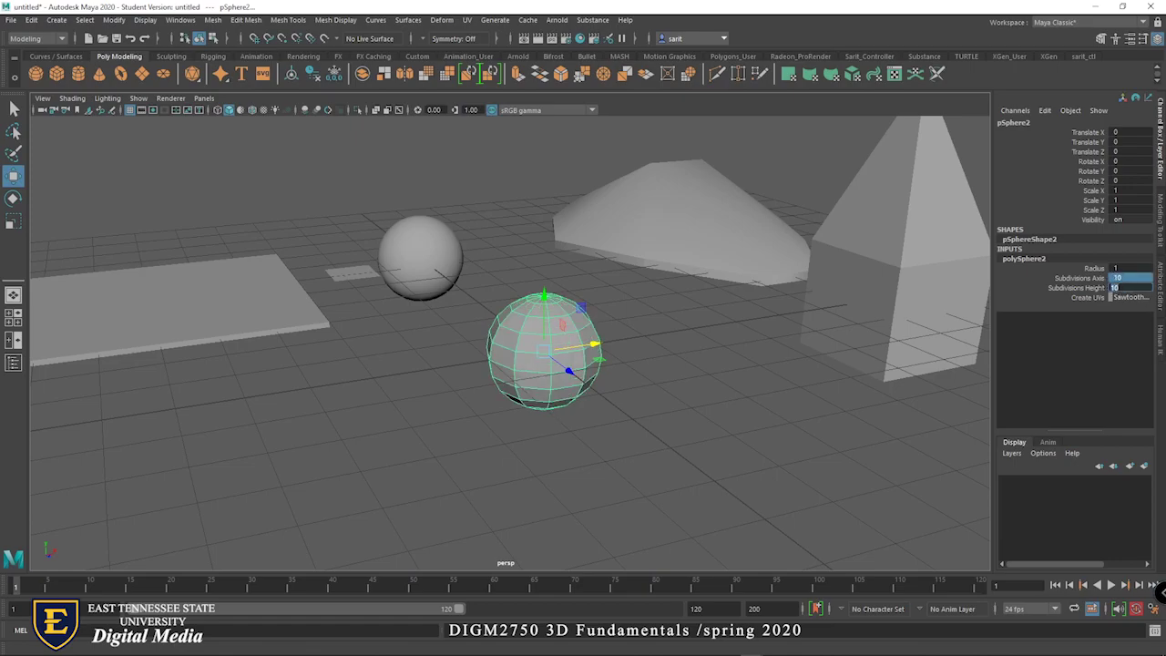
# In face mode, select two full face rings on the new sphere: the third and fifth rows below its top pole
pyautogui.click(669, 454)
pyautogui.keyDown('alt'); pyautogui.moveTo(669, 454); pyautogui.dragTo(744, 411); pyautogui.keyUp('alt')
pyautogui.moveTo(565, 291); pyautogui.dragTo(566, 329, button='right')
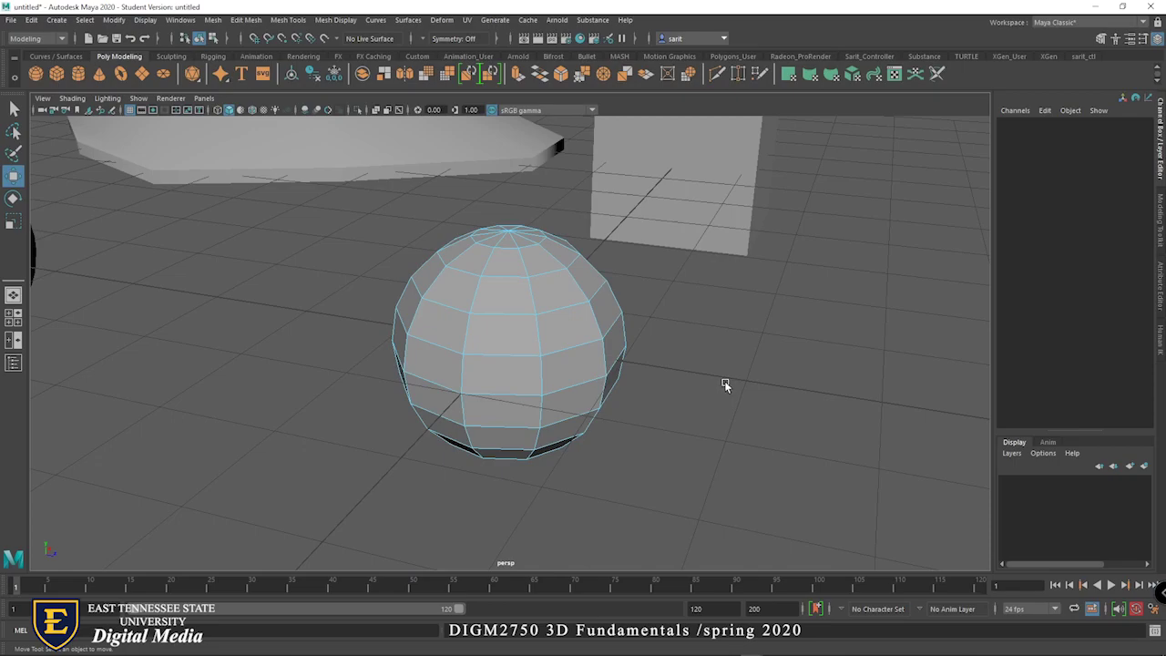
pyautogui.keyDown('alt'); pyautogui.moveTo(725, 384); pyautogui.dragTo(741, 450); pyautogui.keyUp('alt')
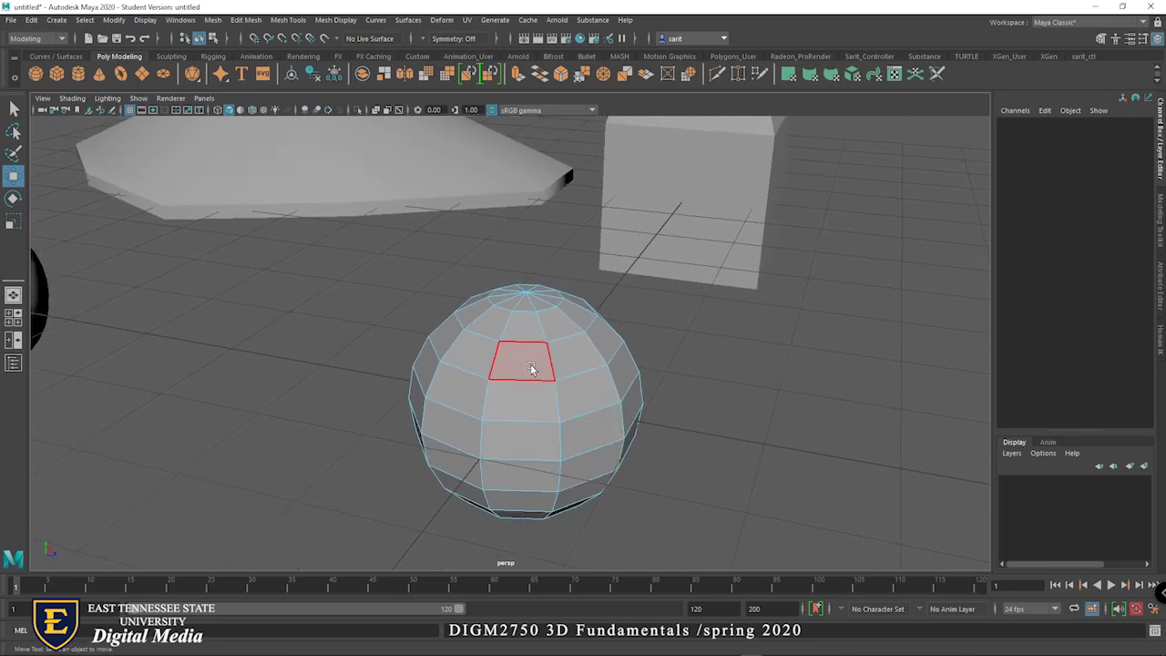
pyautogui.keyDown('alt'); pyautogui.moveTo(763, 412); pyautogui.dragTo(731, 431); pyautogui.keyUp('alt')
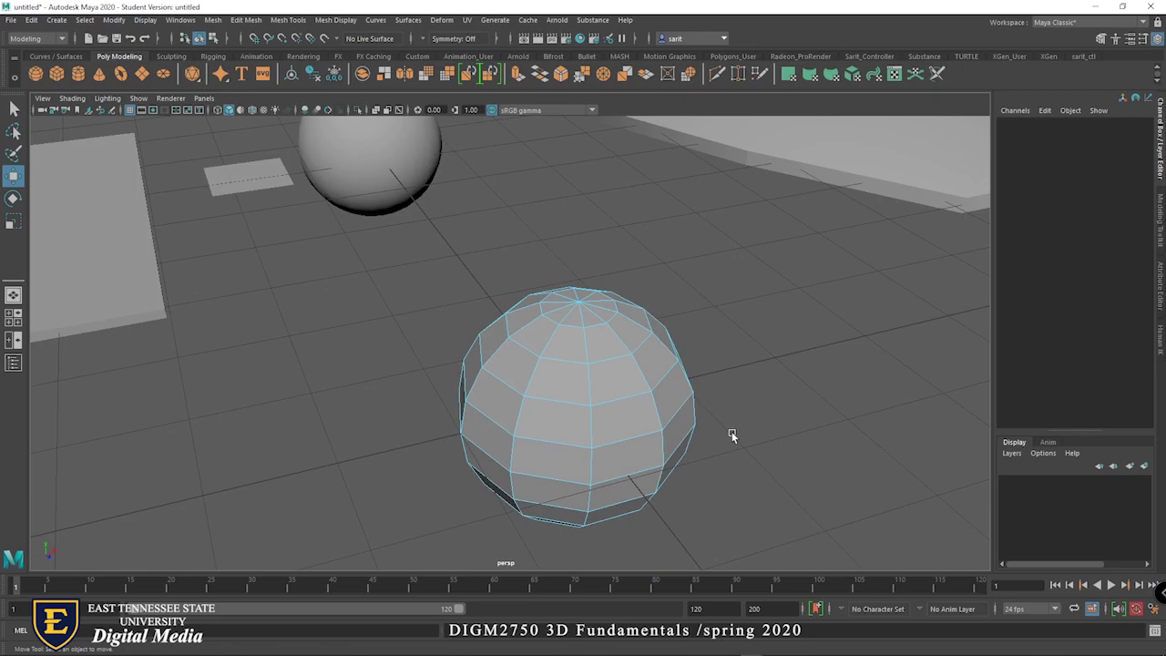
pyautogui.click(513, 370)
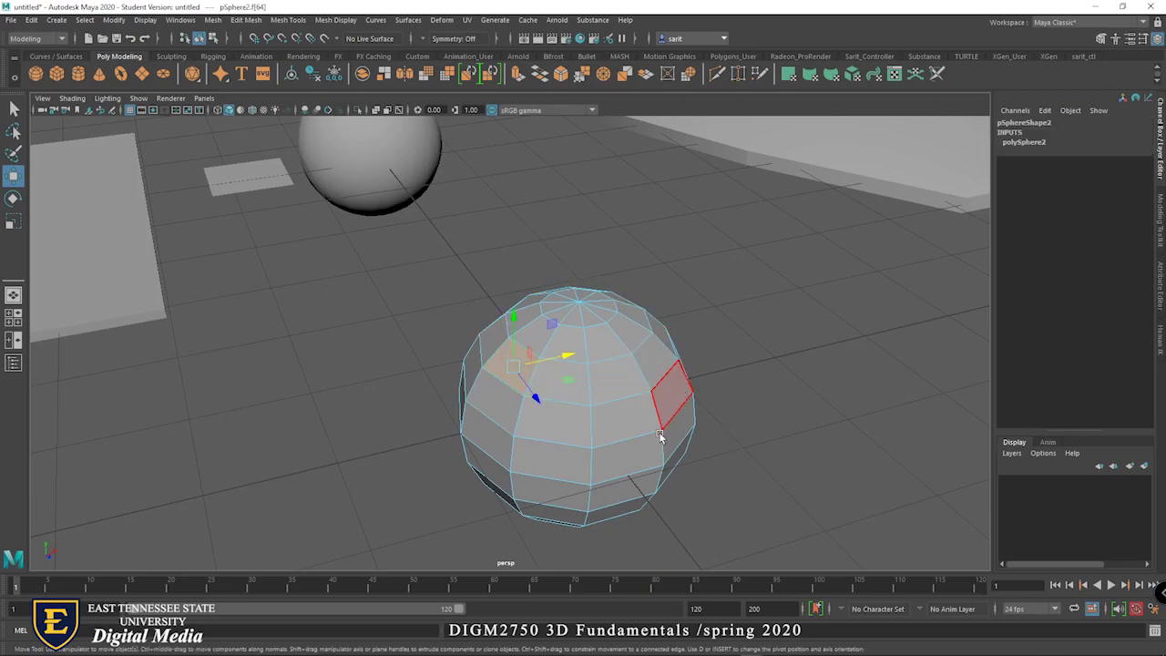
pyautogui.click(14, 108)
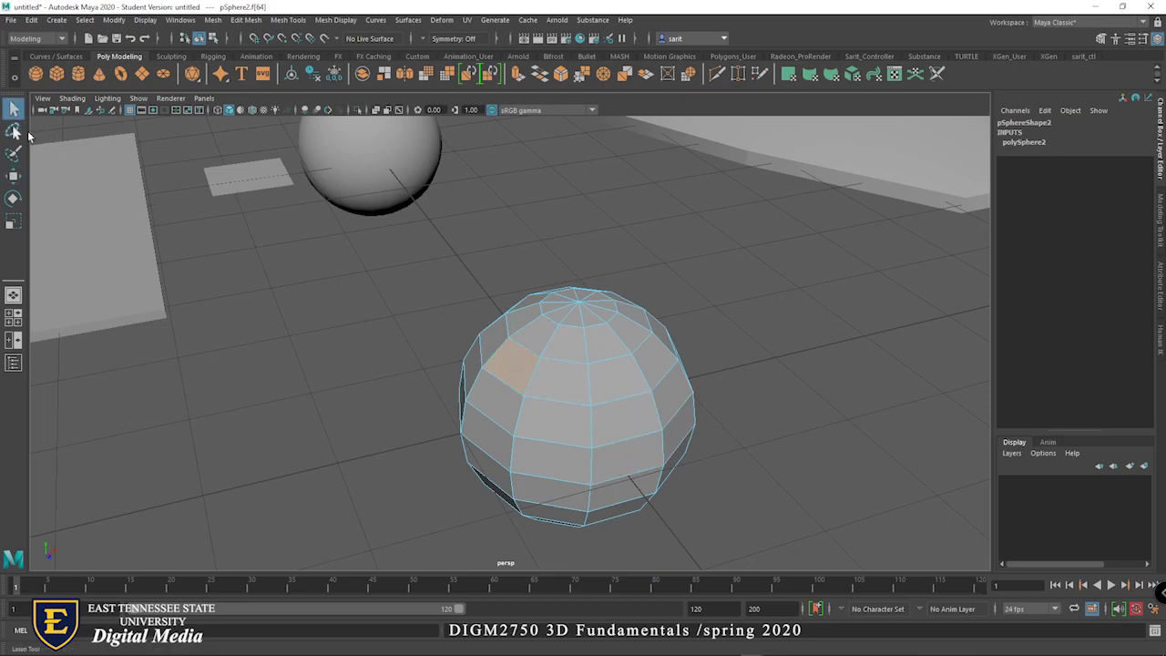
pyautogui.doubleClick(549, 386)
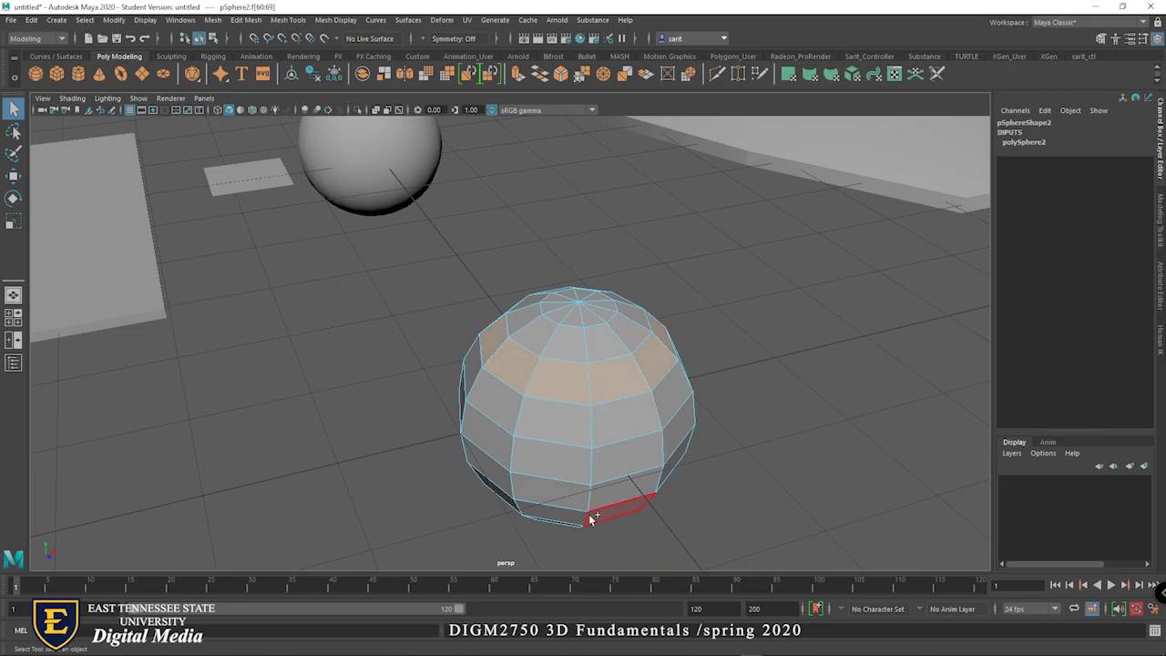
pyautogui.keyDown('shift'); pyautogui.click(559, 472); pyautogui.keyUp('shift')
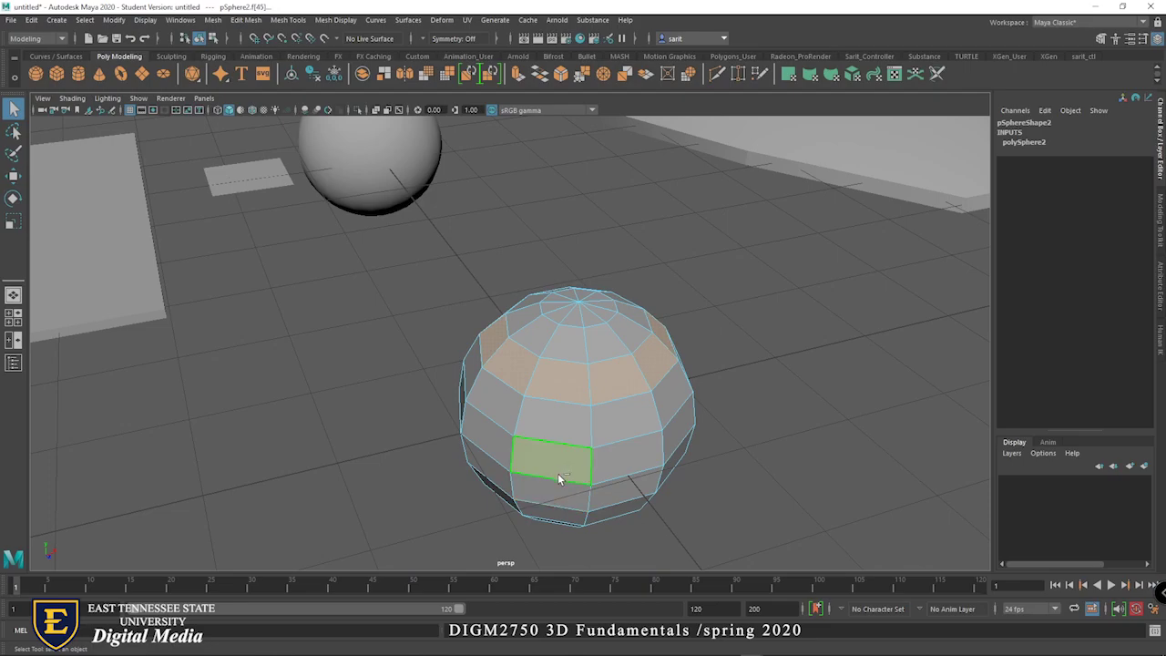
pyautogui.keyDown('shift'); pyautogui.doubleClick(620, 467); pyautogui.keyUp('shift')
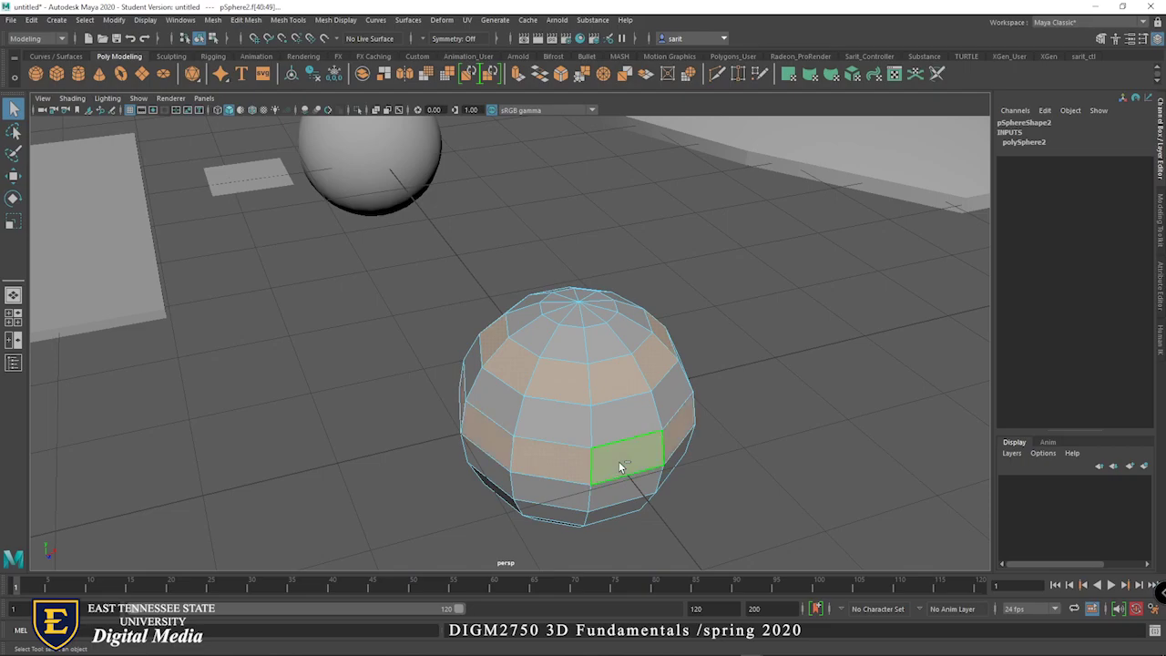
pyautogui.keyDown('alt'); pyautogui.moveTo(724, 501); pyautogui.dragTo(536, 419); pyautogui.keyUp('alt')
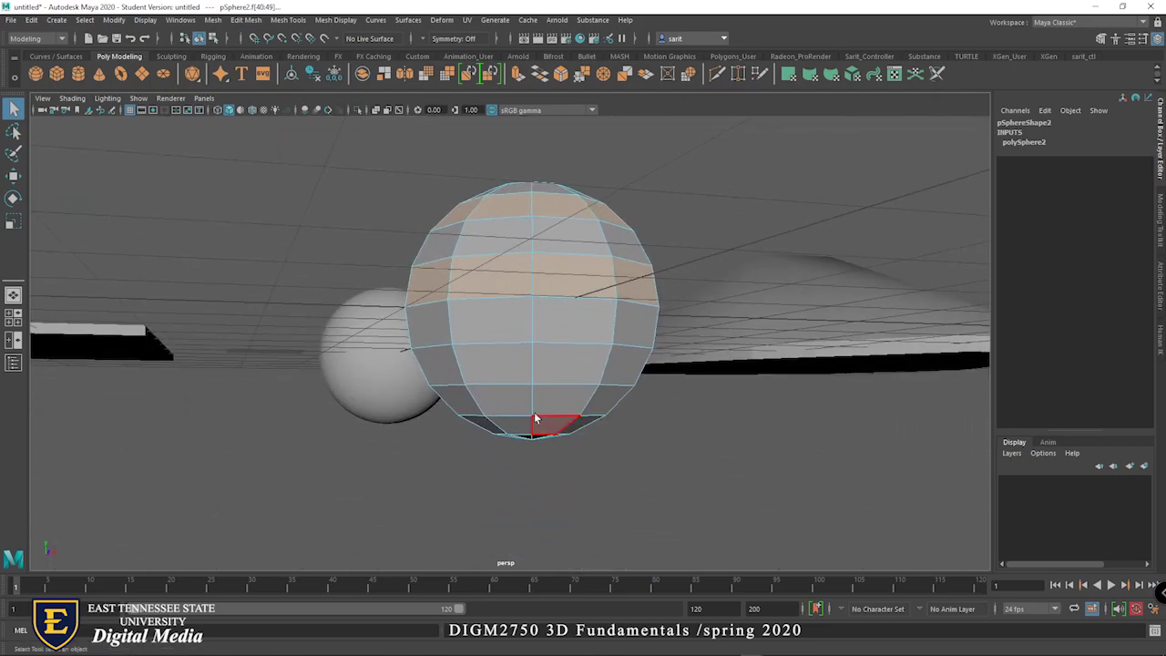
pyautogui.keyDown('shift'); pyautogui.doubleClick(484, 364); pyautogui.keyUp('shift')
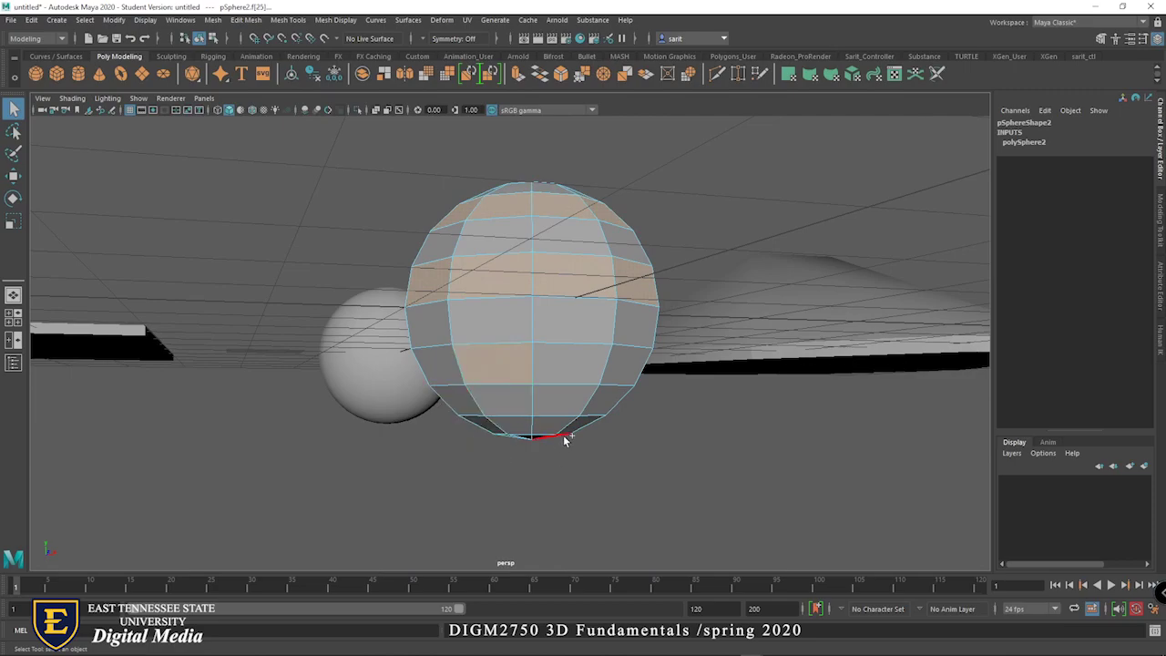
pyautogui.keyDown('shift'); pyautogui.click(510, 360); pyautogui.keyUp('shift')
pyautogui.keyDown('shift'); pyautogui.click(577, 365); pyautogui.keyUp('shift')
pyautogui.keyDown('alt'); pyautogui.moveTo(769, 434); pyautogui.dragTo(733, 442); pyautogui.keyUp('alt')
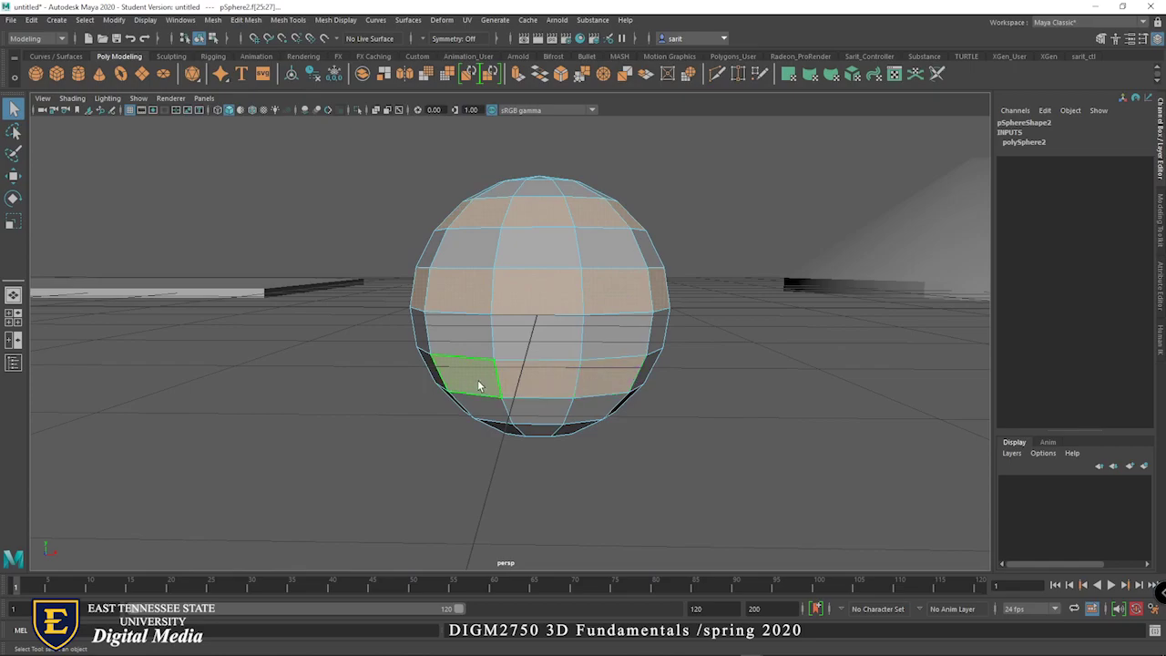
pyautogui.hotkey('ctrl', 'z')
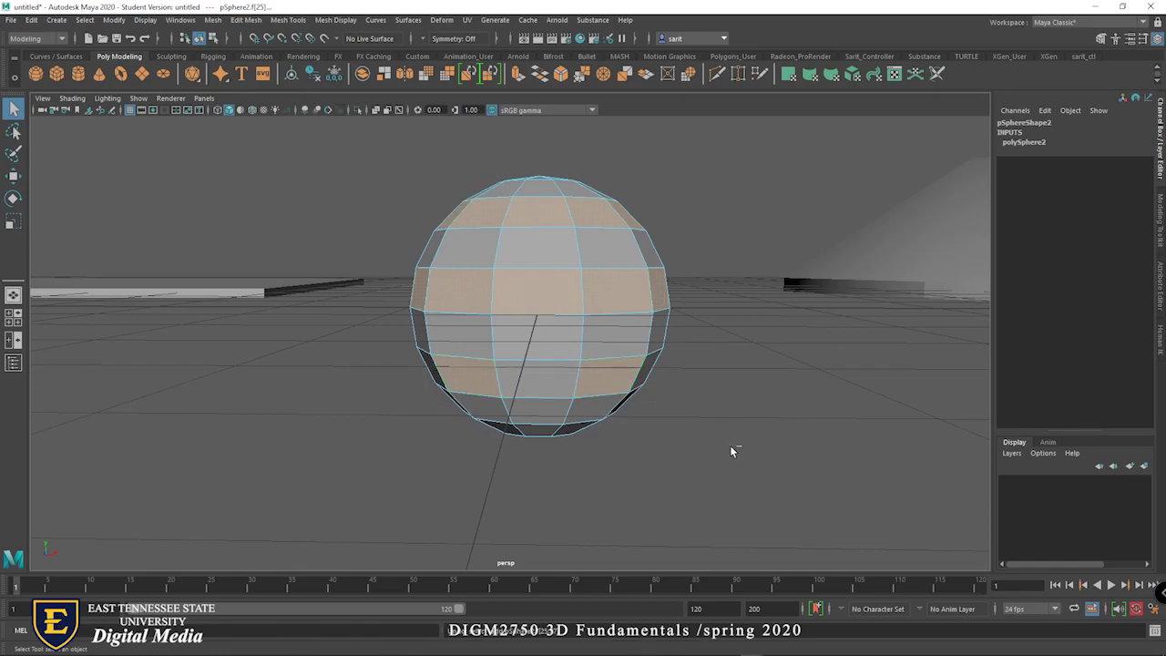
pyautogui.hotkey('ctrl', 'z')
pyautogui.hotkey('ctrl', 'z')
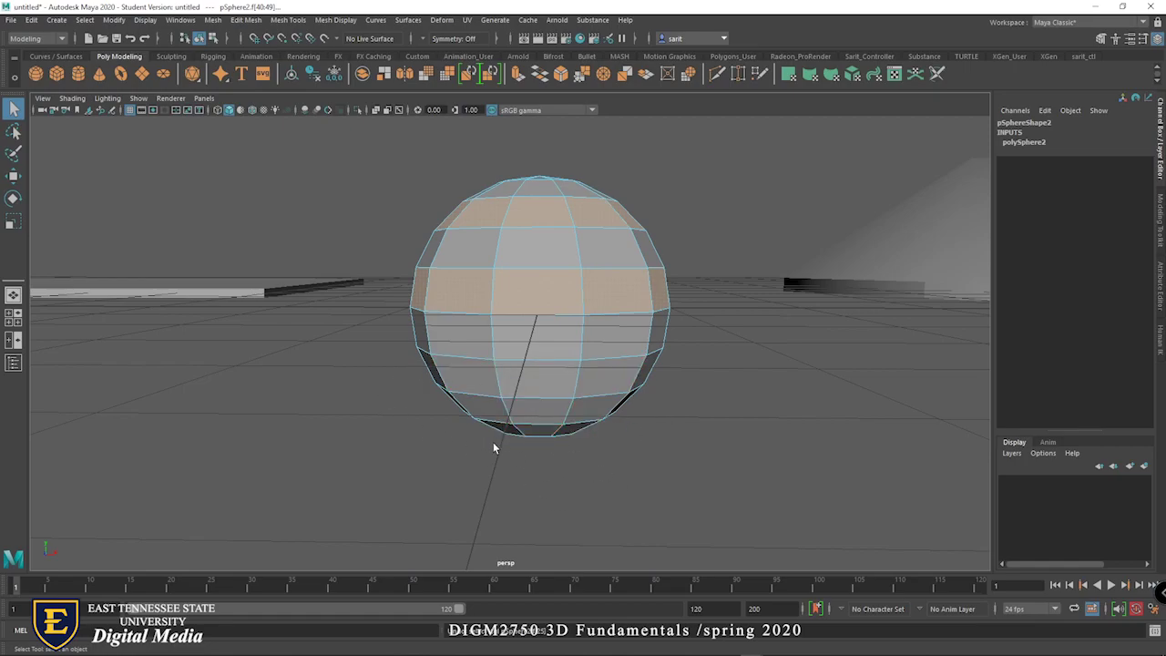
# Add the full face ring in the seventh row below the sphere's top pole to the selection
pyautogui.keyDown('shift'); pyautogui.doubleClick(467, 377); pyautogui.keyUp('shift')
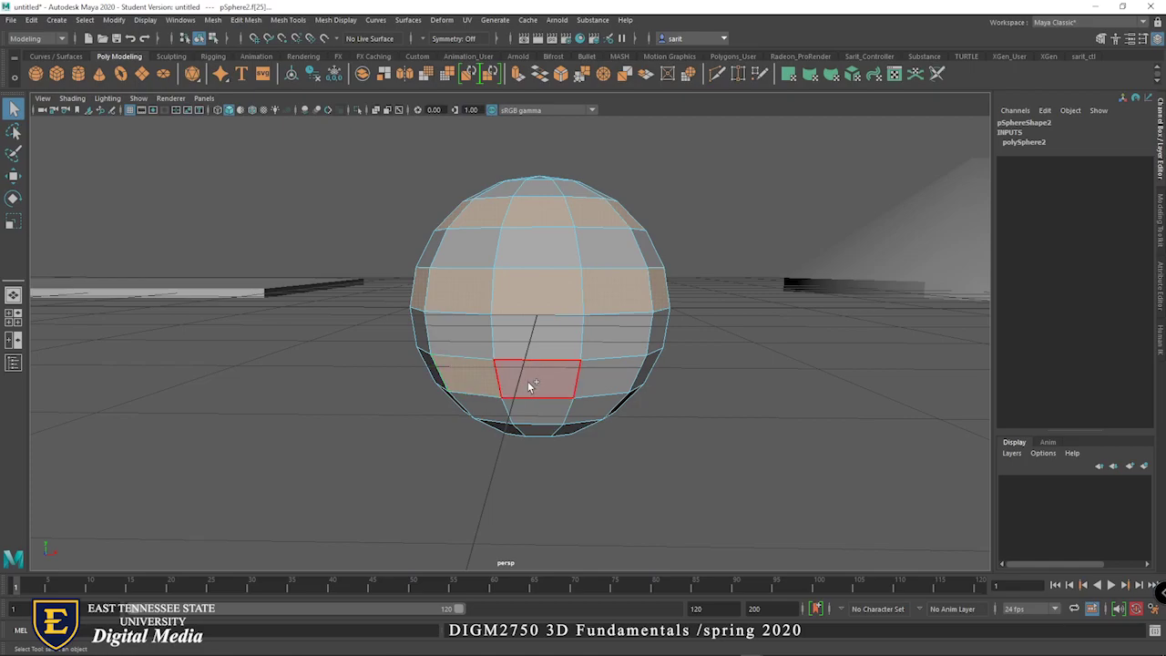
pyautogui.keyDown('alt'); pyautogui.moveTo(713, 416); pyautogui.dragTo(686, 436); pyautogui.keyUp('alt')
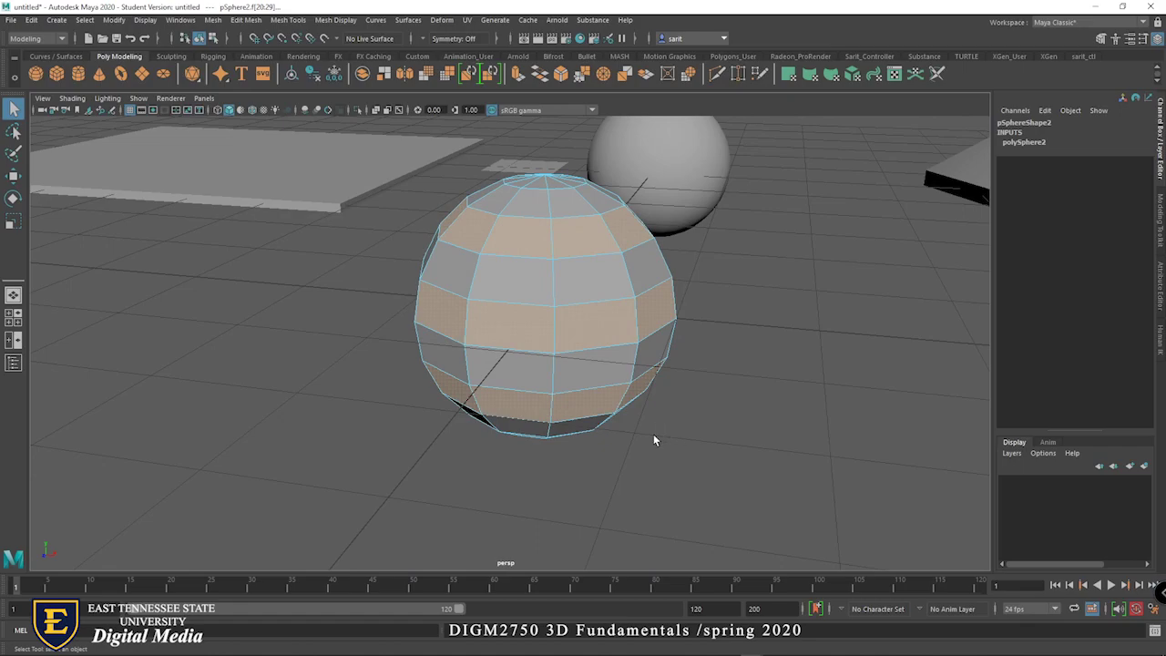
# Extrude the three selected face rings outward with Local Translate Z 0.33 and scale them to 0.274 in local Y
pyautogui.keyDown('shift'); pyautogui.rightClick(598, 329); pyautogui.keyUp('shift')
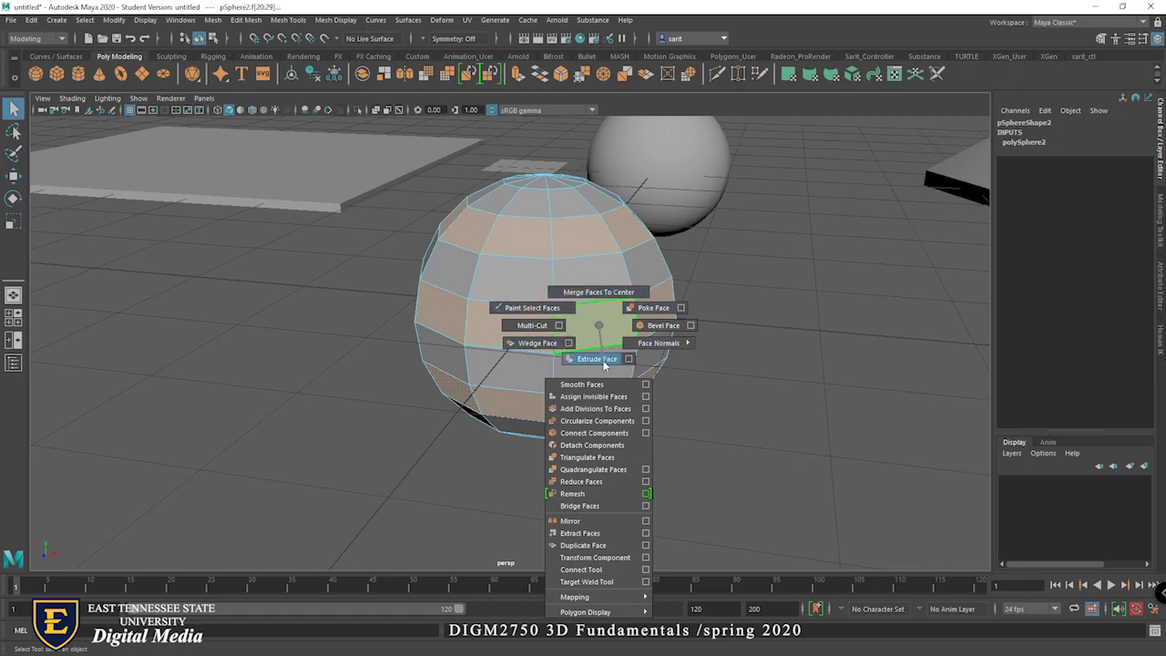
pyautogui.click(601, 359)
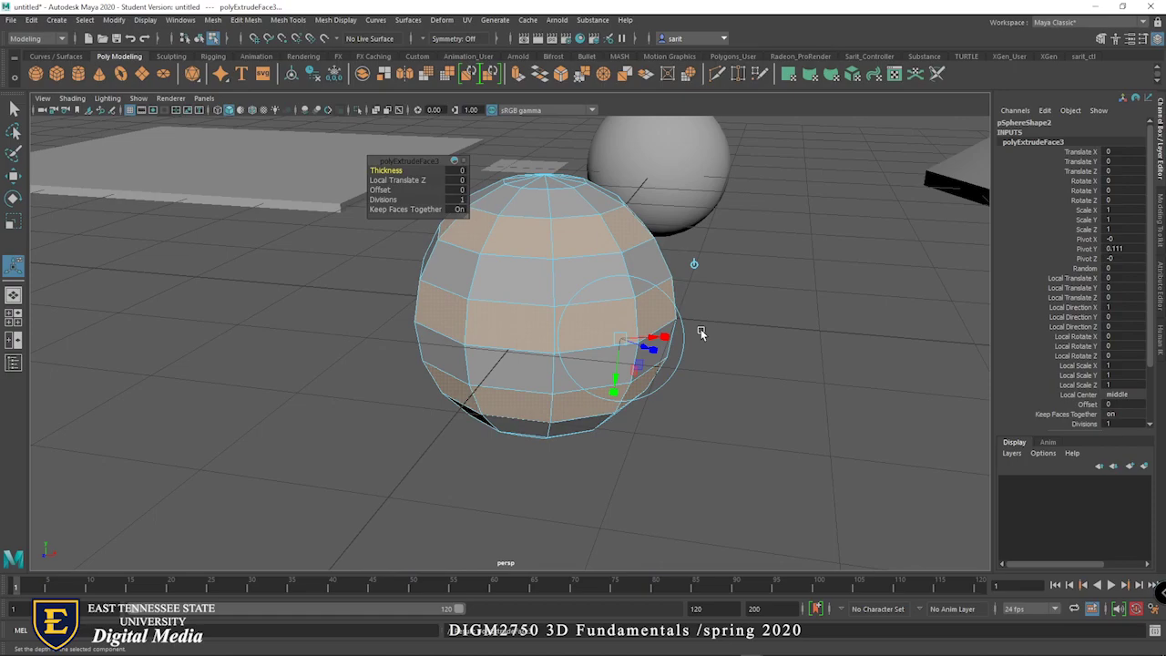
pyautogui.moveTo(408, 162); pyautogui.dragTo(774, 186)
pyautogui.keyDown('alt'); pyautogui.moveTo(723, 468); pyautogui.dragTo(575, 468); pyautogui.keyUp('alt')
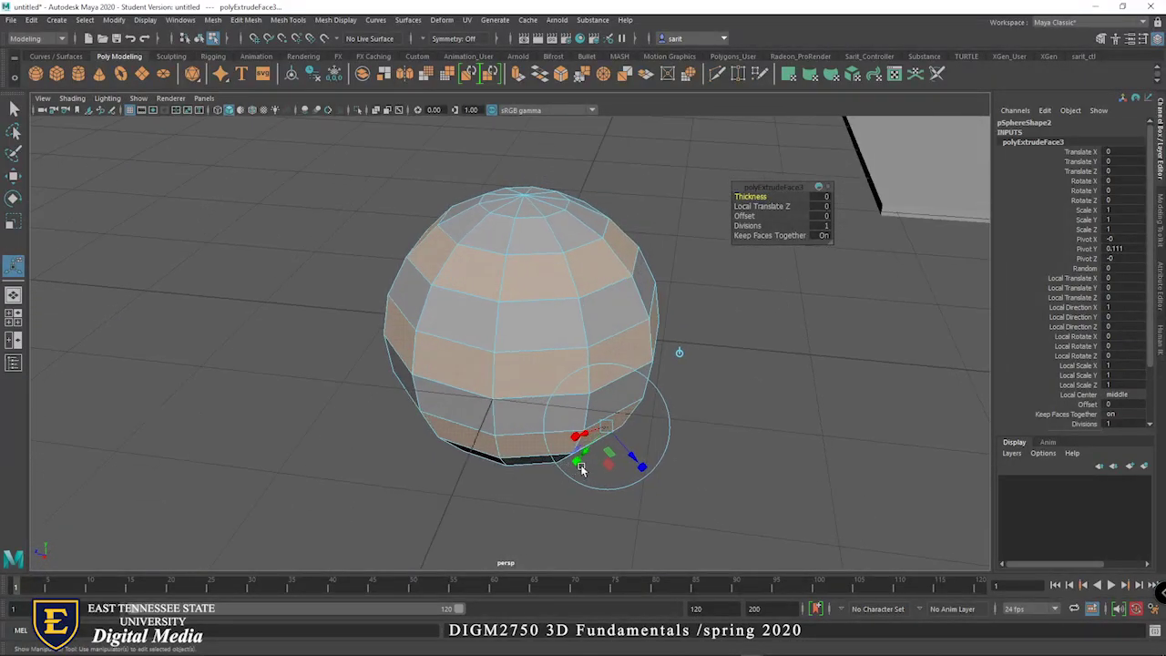
pyautogui.keyDown('alt'); pyautogui.moveTo(697, 484); pyautogui.dragTo(693, 401, button='middle'); pyautogui.keyUp('alt')
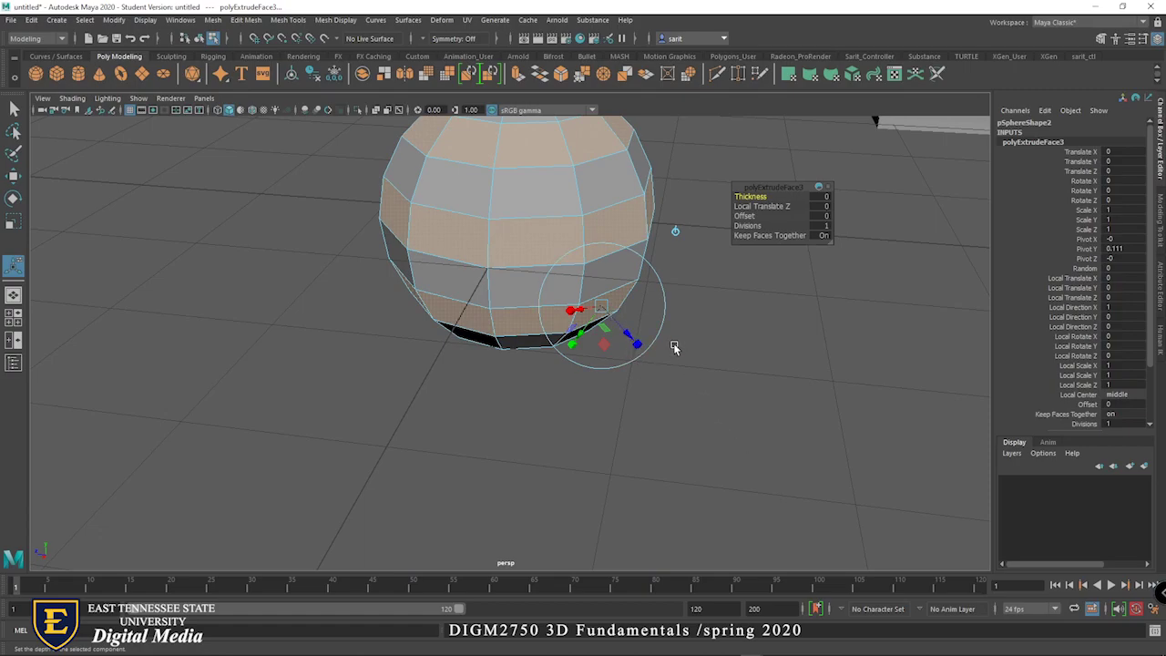
pyautogui.moveTo(625, 330); pyautogui.dragTo(624, 385)
pyautogui.scroll(2, 550, 231)
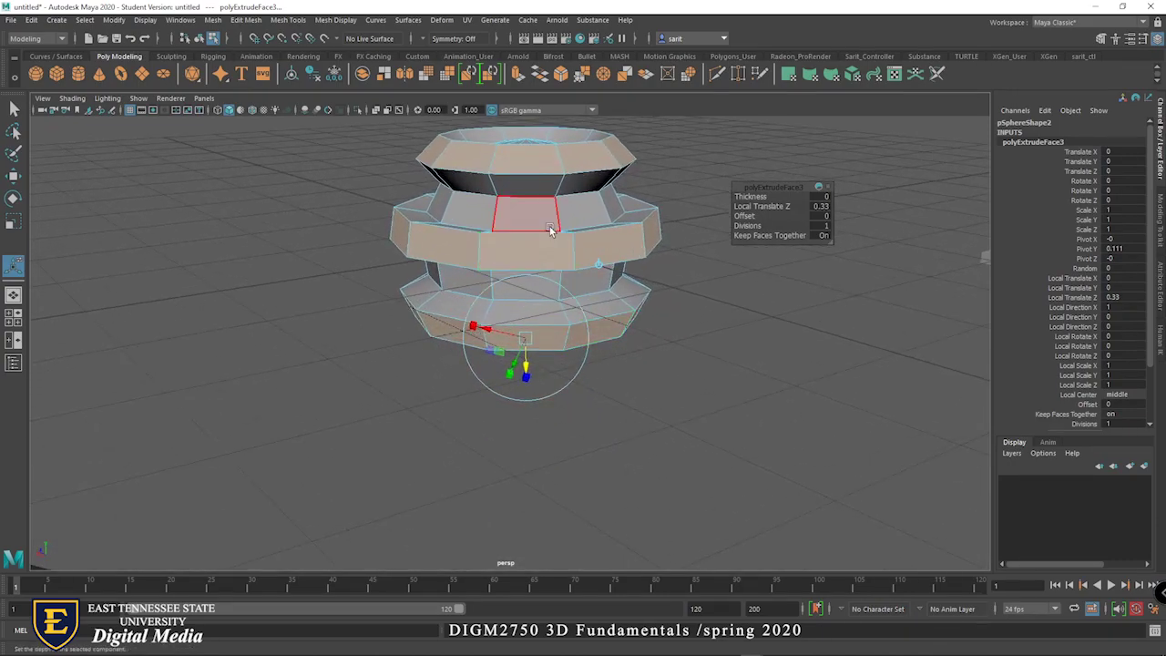
pyautogui.moveTo(509, 379); pyautogui.dragTo(521, 353)
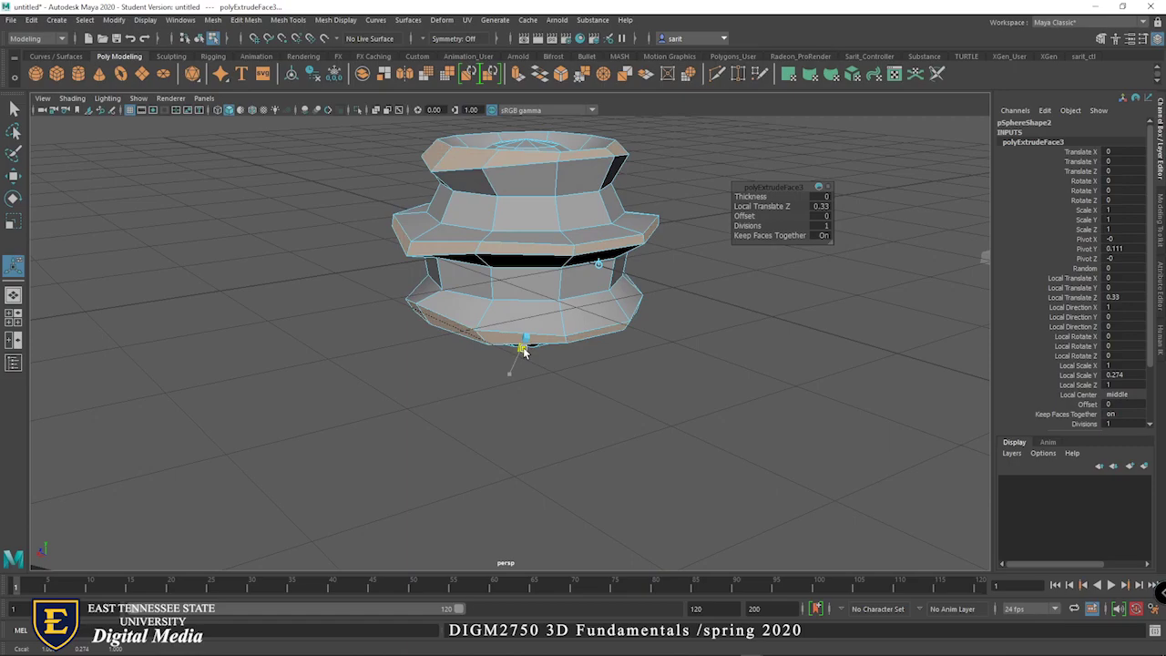
# Try scaling the extruded sphere face rings to 0.288 in local Y and inspect their shape
pyautogui.moveTo(524, 351); pyautogui.dragTo(525, 350)
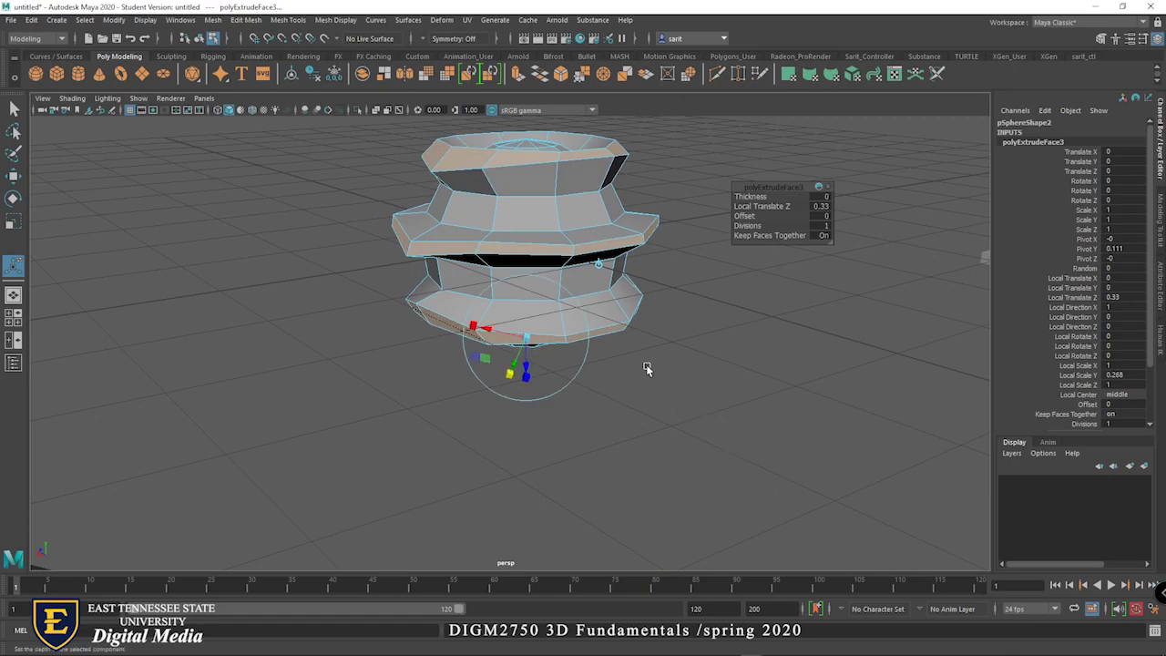
pyautogui.press('f')
pyautogui.keyDown('alt'); pyautogui.moveTo(720, 356); pyautogui.dragTo(632, 367); pyautogui.keyUp('alt')
pyautogui.moveTo(632, 366)
pyautogui.keyDown('alt'); pyautogui.mouseDown(button='right')
pyautogui.moveTo(647, 362)
pyautogui.moveTo(642, 370)
pyautogui.mouseUp(button='right'); pyautogui.keyUp('alt')
pyautogui.keyDown('alt'); pyautogui.moveTo(647, 379); pyautogui.dragTo(634, 388); pyautogui.keyUp('alt')
pyautogui.keyDown('alt'); pyautogui.moveTo(634, 388); pyautogui.dragTo(710, 382, button='right'); pyautogui.keyUp('alt')
pyautogui.keyDown('alt'); pyautogui.moveTo(710, 383); pyautogui.dragTo(619, 385); pyautogui.keyUp('alt')
pyautogui.moveTo(619, 385)
pyautogui.keyDown('alt'); pyautogui.mouseDown(button='right')
pyautogui.moveTo(580, 380)
pyautogui.moveTo(633, 386)
pyautogui.mouseUp(button='right'); pyautogui.keyUp('alt')
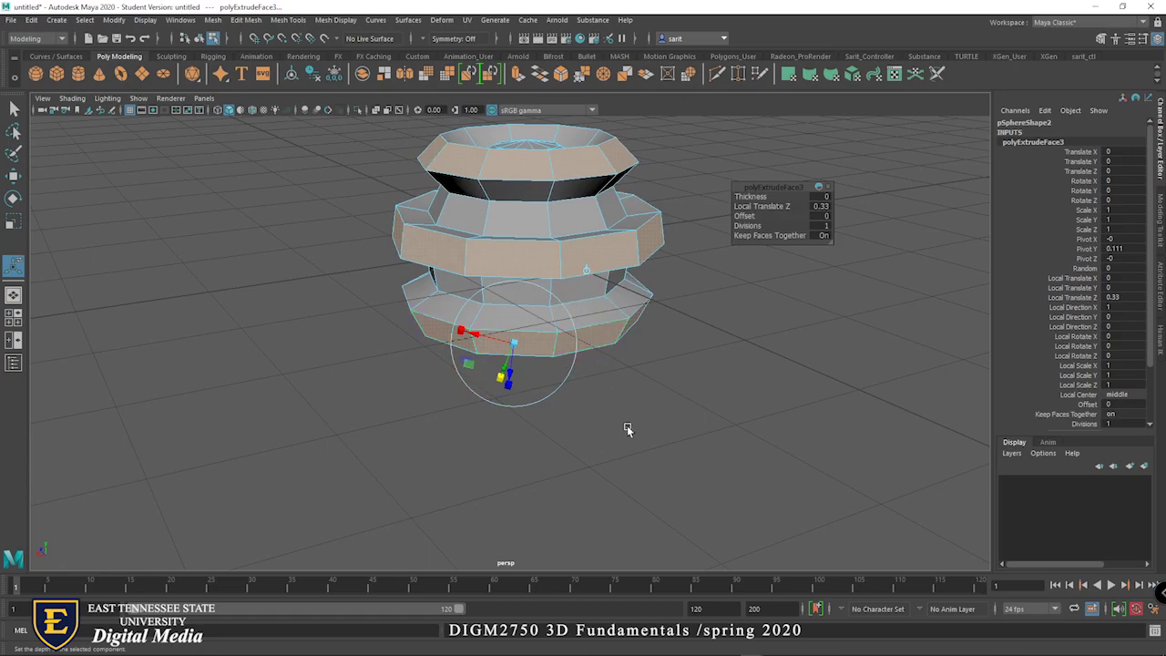
# Scale the extruded face rings to 0.305 in local Z and undo the trial scaling in local X
pyautogui.keyDown('alt'); pyautogui.moveTo(547, 425); pyautogui.dragTo(498, 338); pyautogui.keyUp('alt')
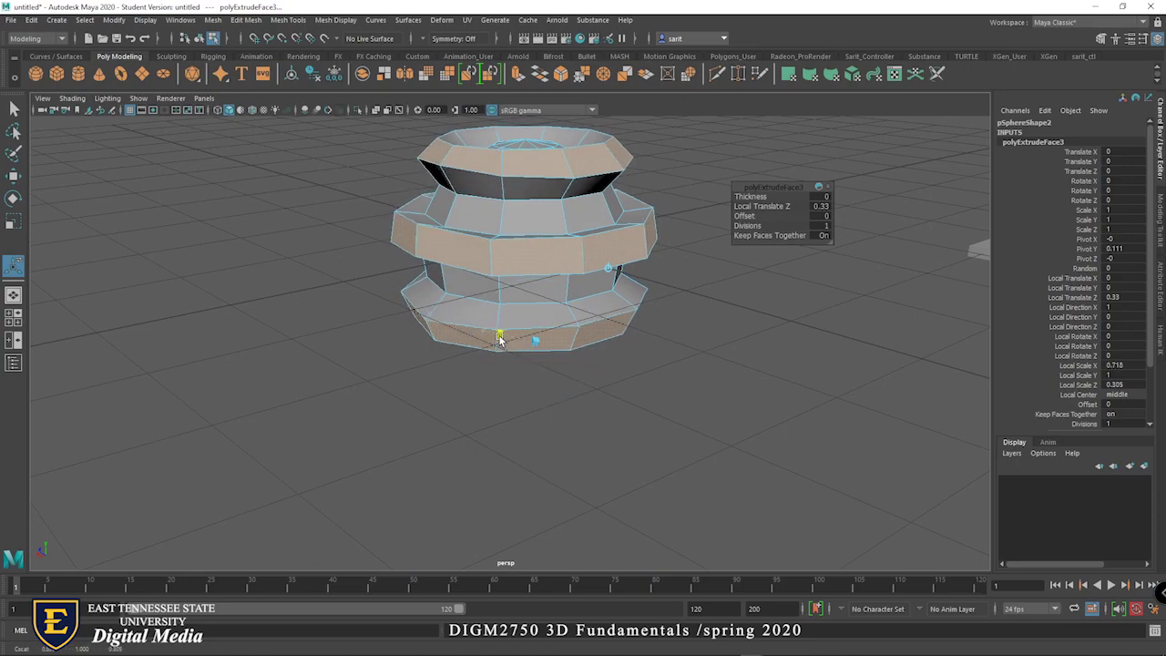
pyautogui.hotkey('ctrl', 'z')
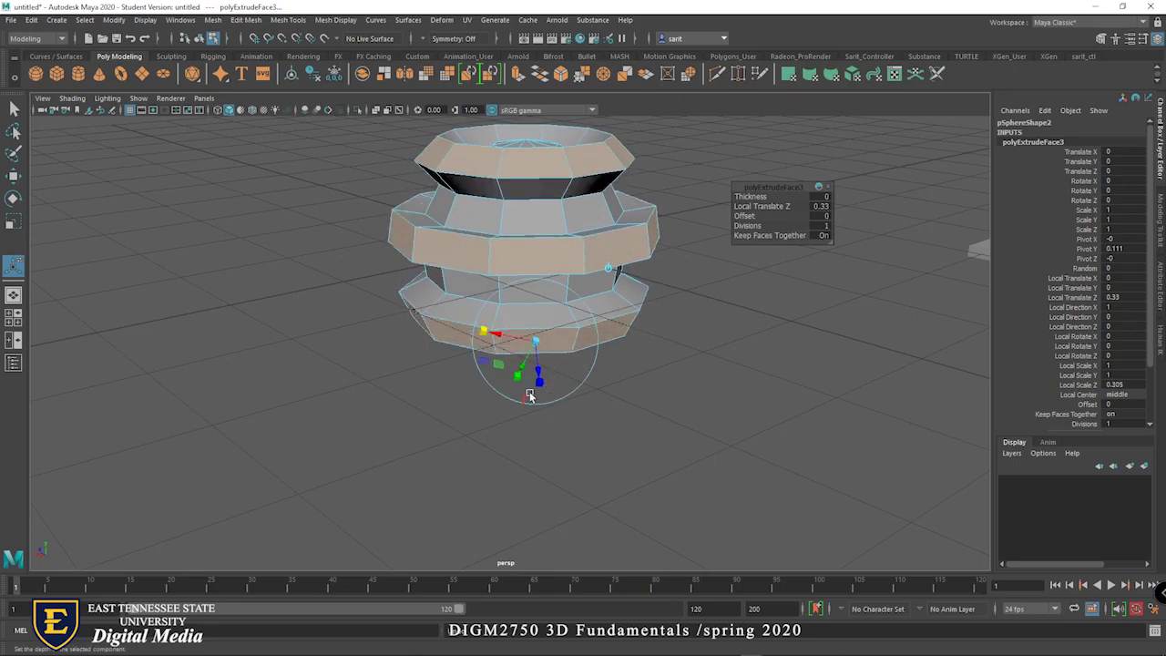
pyautogui.moveTo(520, 434)
pyautogui.keyDown('alt'); pyautogui.mouseDown()
pyautogui.moveTo(536, 424)
pyautogui.moveTo(527, 438)
pyautogui.mouseUp(); pyautogui.keyUp('alt')
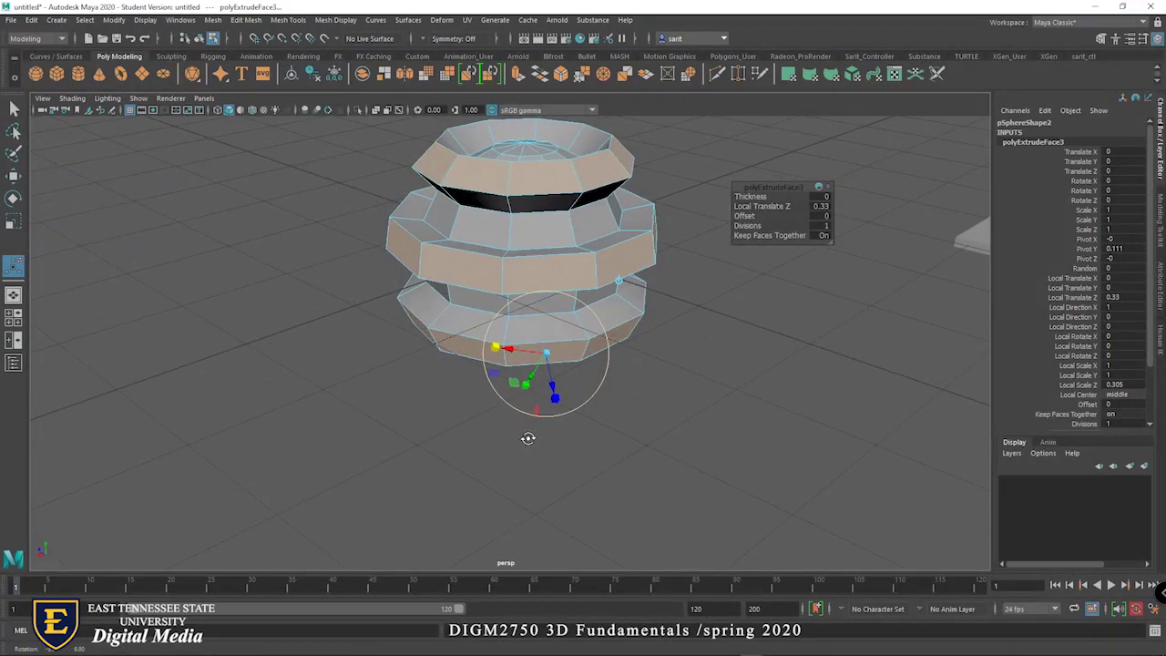
# Try shrinking the extruded face rings on all local axes to 0.29, 0.29 and 0.279, and undo it
pyautogui.click(493, 378)
pyautogui.moveTo(494, 379); pyautogui.dragTo(510, 374)
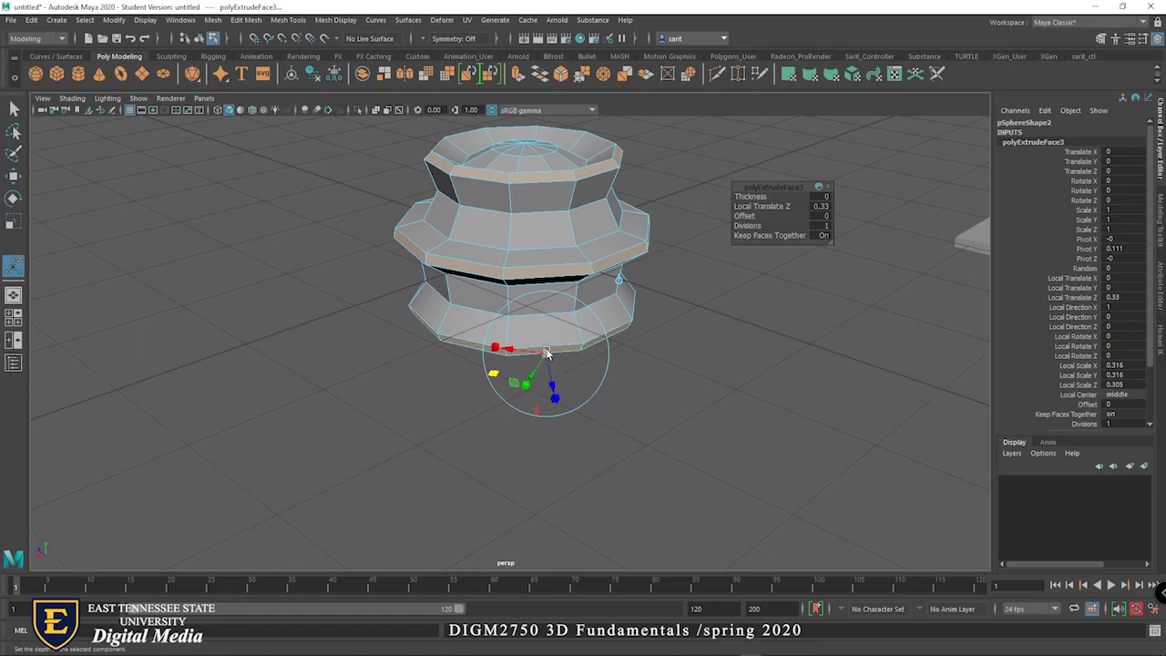
pyautogui.moveTo(544, 354)
pyautogui.mouseDown()
pyautogui.moveTo(640, 299)
pyautogui.moveTo(542, 353)
pyautogui.moveTo(640, 263)
pyautogui.moveTo(550, 350)
pyautogui.moveTo(566, 359)
pyautogui.mouseUp()
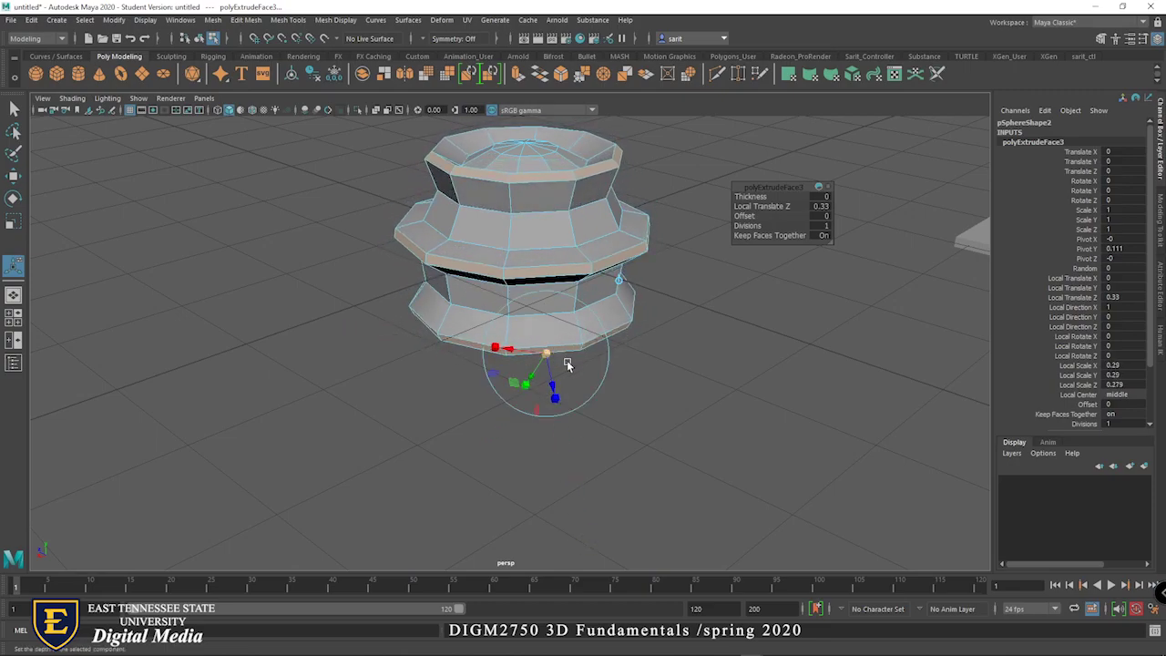
pyautogui.hotkey('ctrl', 'z')
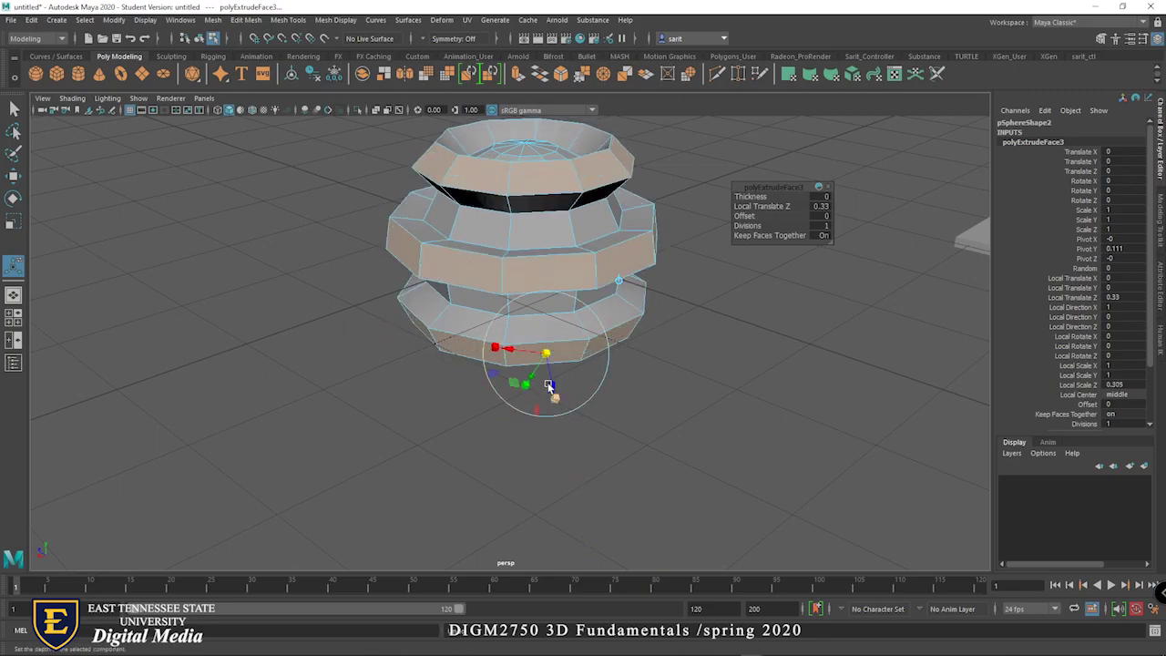
# Scale the extruded face rings down on all local axes to 0.15, 0.15 and 0.046, and clear the selection
pyautogui.moveTo(545, 354); pyautogui.dragTo(515, 372)
pyautogui.press('e')
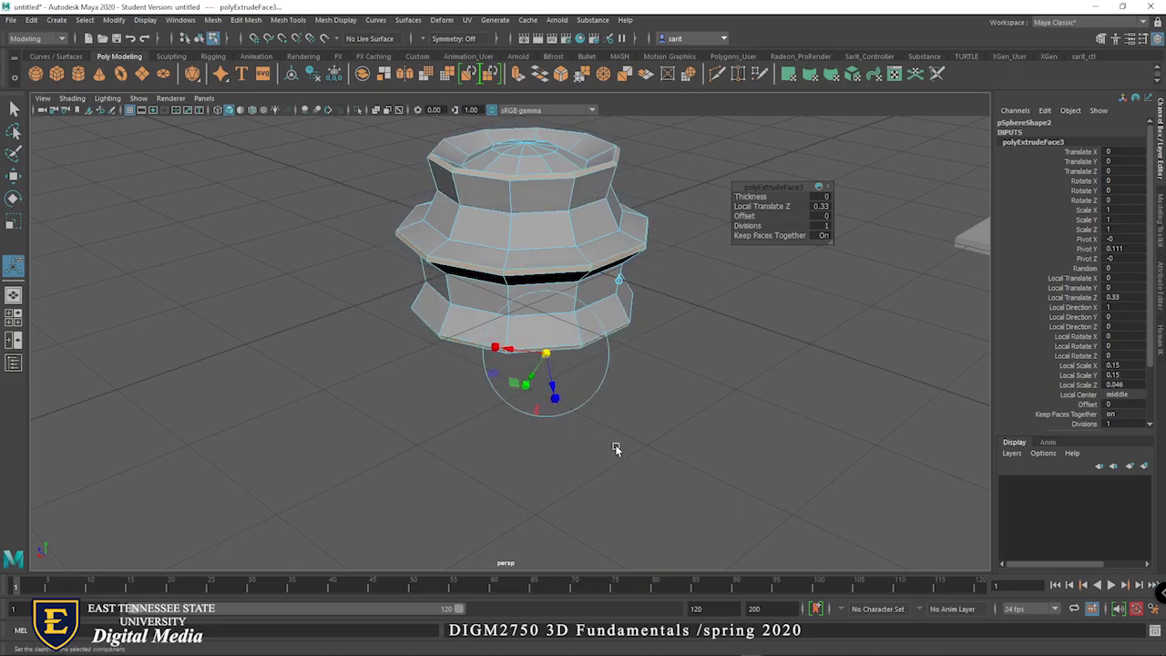
pyautogui.keyDown('alt'); pyautogui.moveTo(662, 374); pyautogui.dragTo(718, 304); pyautogui.keyUp('alt')
pyautogui.click(719, 303)
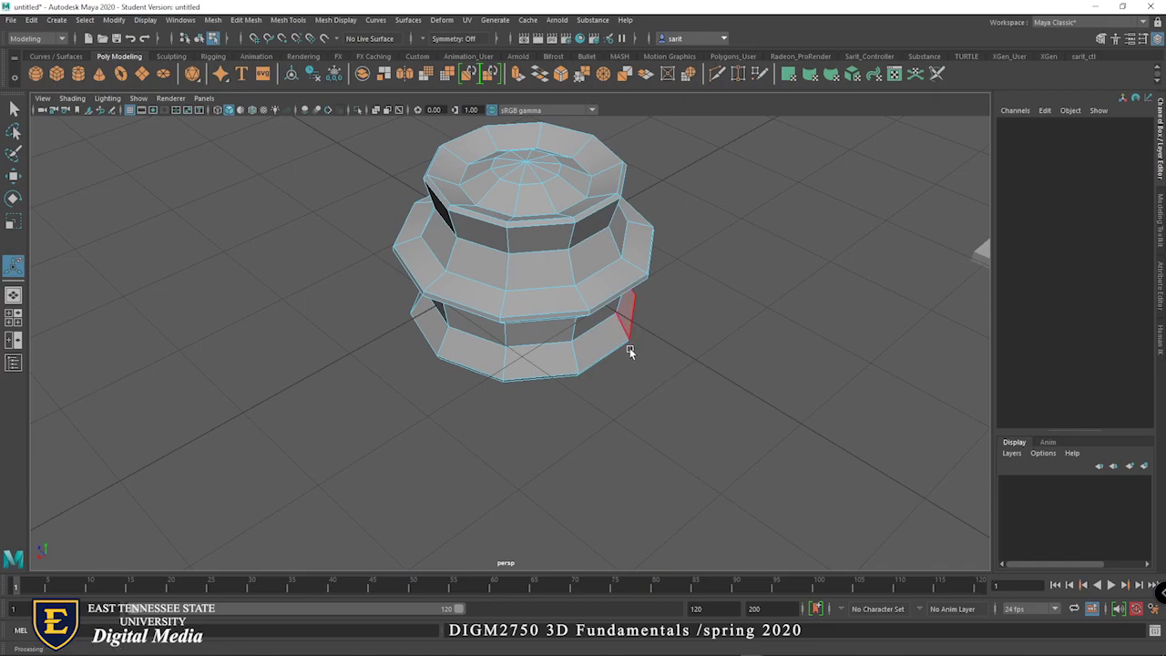
# Return the extruded sphere to object mode, bring back the settings and manipulator of its polyExtrudeFace3 input, and deselect it
pyautogui.click(581, 320)
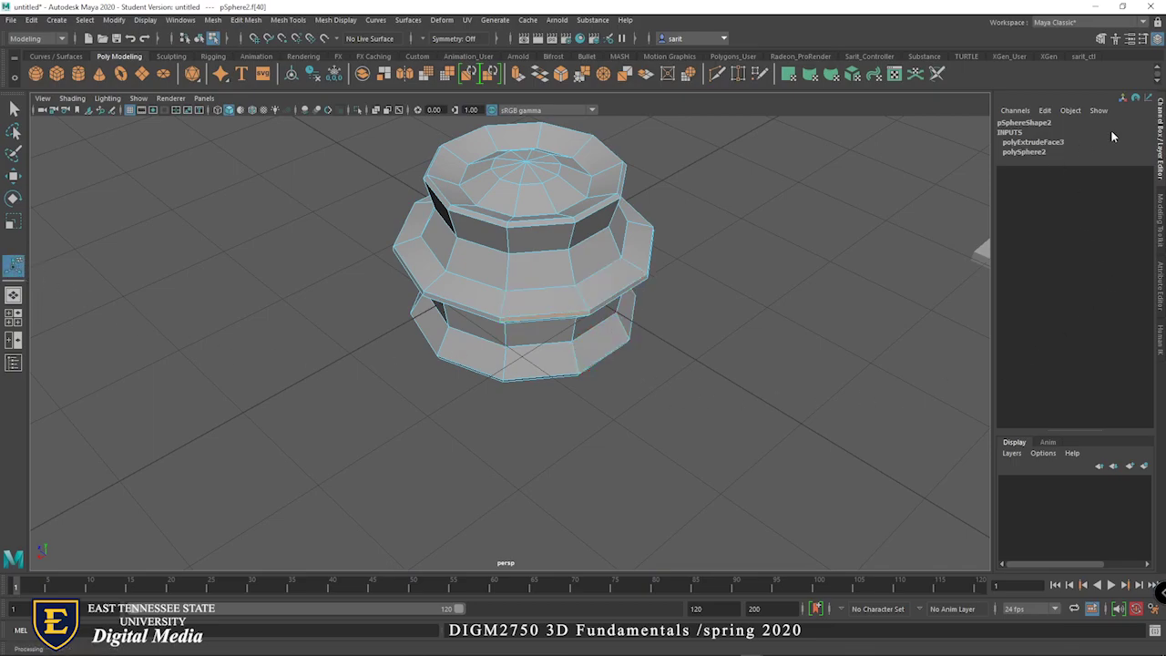
pyautogui.moveTo(594, 224); pyautogui.dragTo(653, 203, button='right')
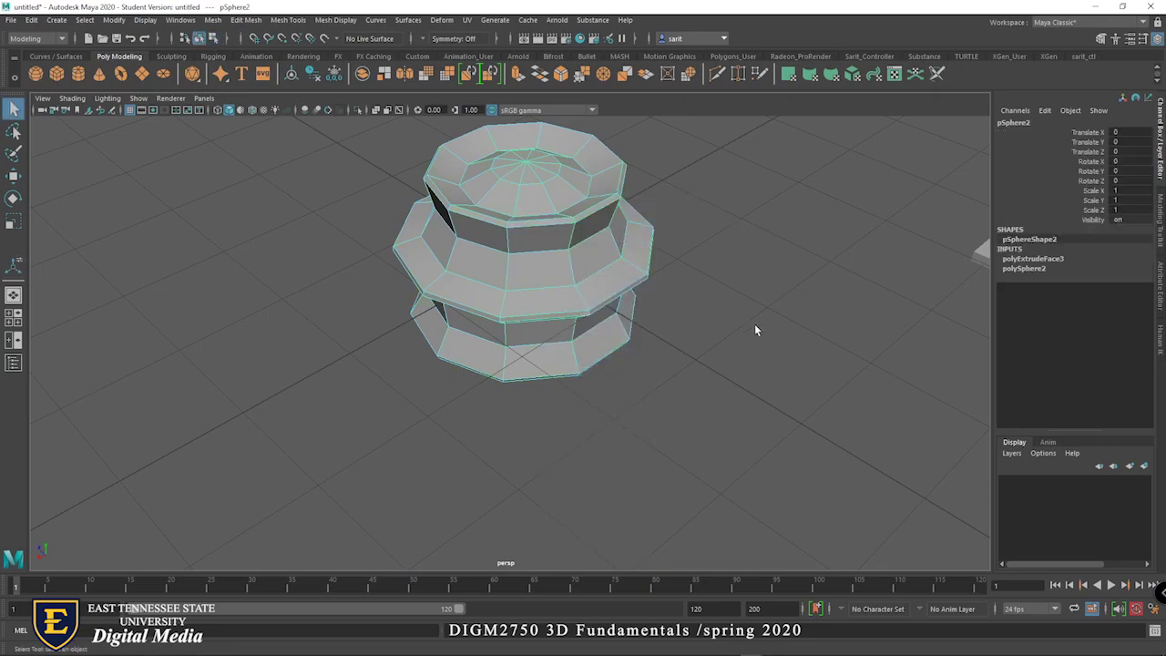
pyautogui.click(1033, 259)
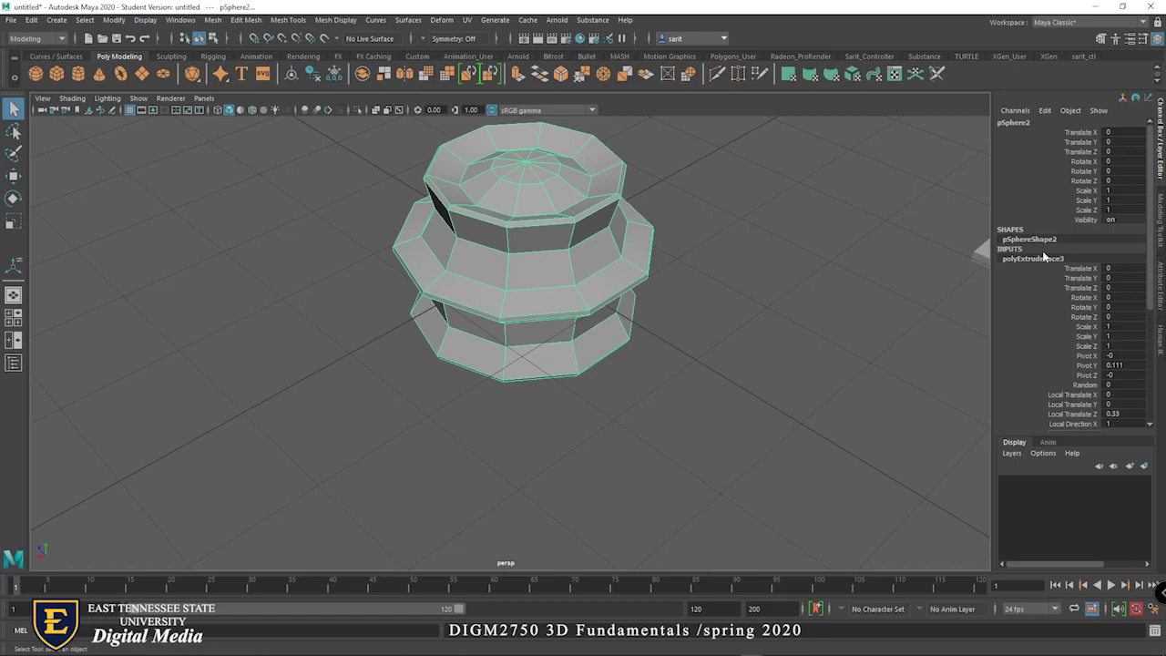
pyautogui.click(14, 265)
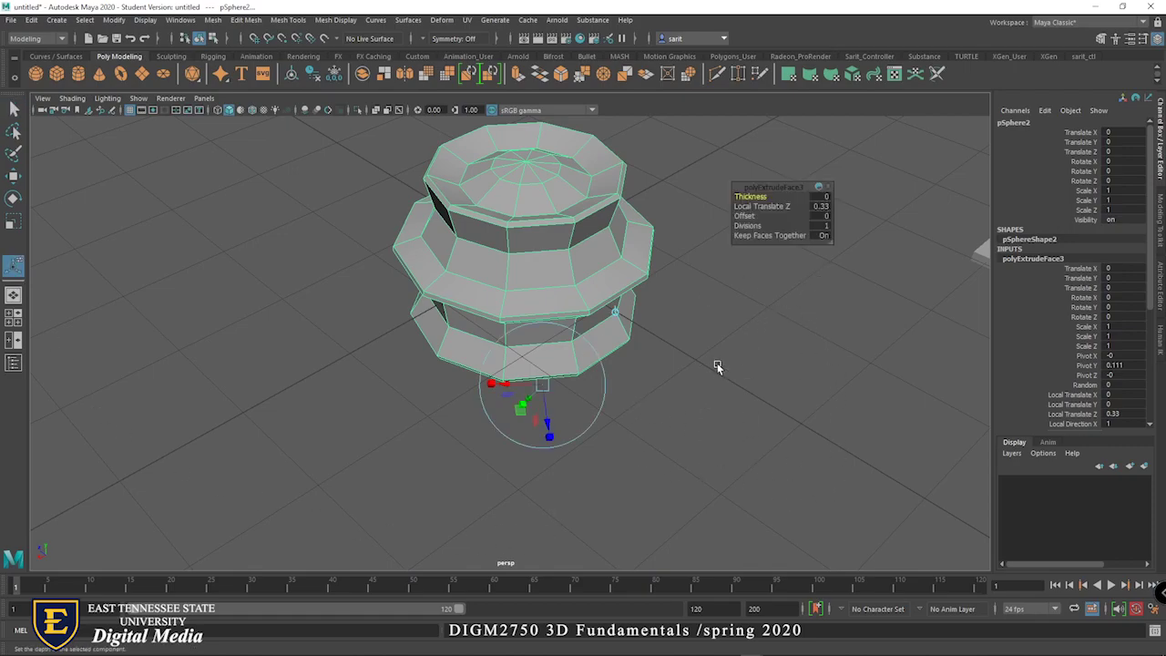
pyautogui.keyDown('alt'); pyautogui.moveTo(719, 368); pyautogui.dragTo(681, 376); pyautogui.keyUp('alt')
pyautogui.click(440, 455)
# Extrude the flat slab's top face straight up to Y 0.793 and apply a second Extrude Face to it
pyautogui.keyDown('alt'); pyautogui.moveTo(440, 455); pyautogui.dragTo(395, 500); pyautogui.keyUp('alt')
pyautogui.keyDown('alt'); pyautogui.moveTo(396, 500); pyautogui.dragTo(541, 471, button='right'); pyautogui.keyUp('alt')
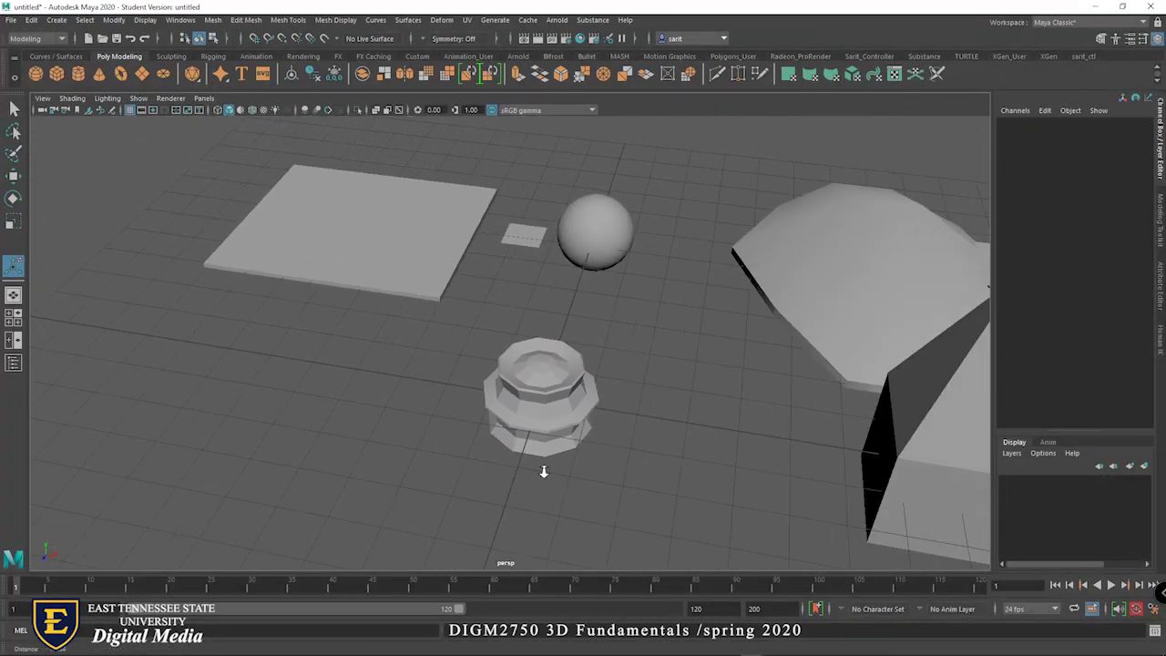
pyautogui.click(419, 234)
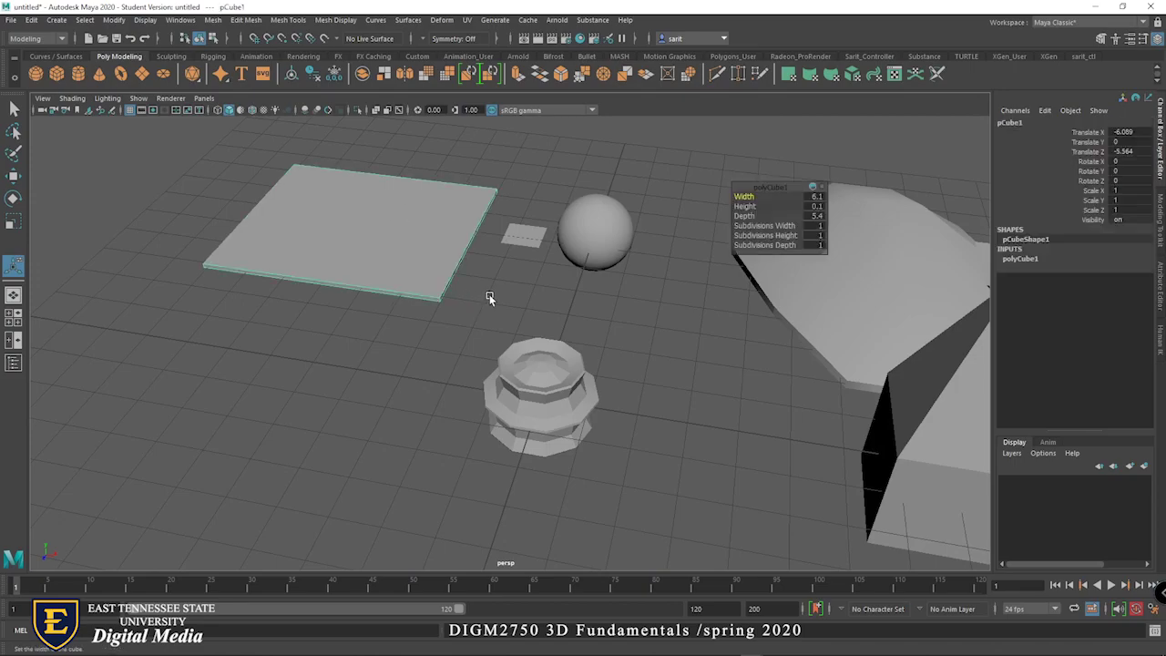
pyautogui.keyDown('alt'); pyautogui.moveTo(419, 234); pyautogui.dragTo(542, 324, button='middle'); pyautogui.keyUp('alt')
pyautogui.moveTo(523, 297); pyautogui.dragTo(523, 330, button='right')
pyautogui.click(518, 313)
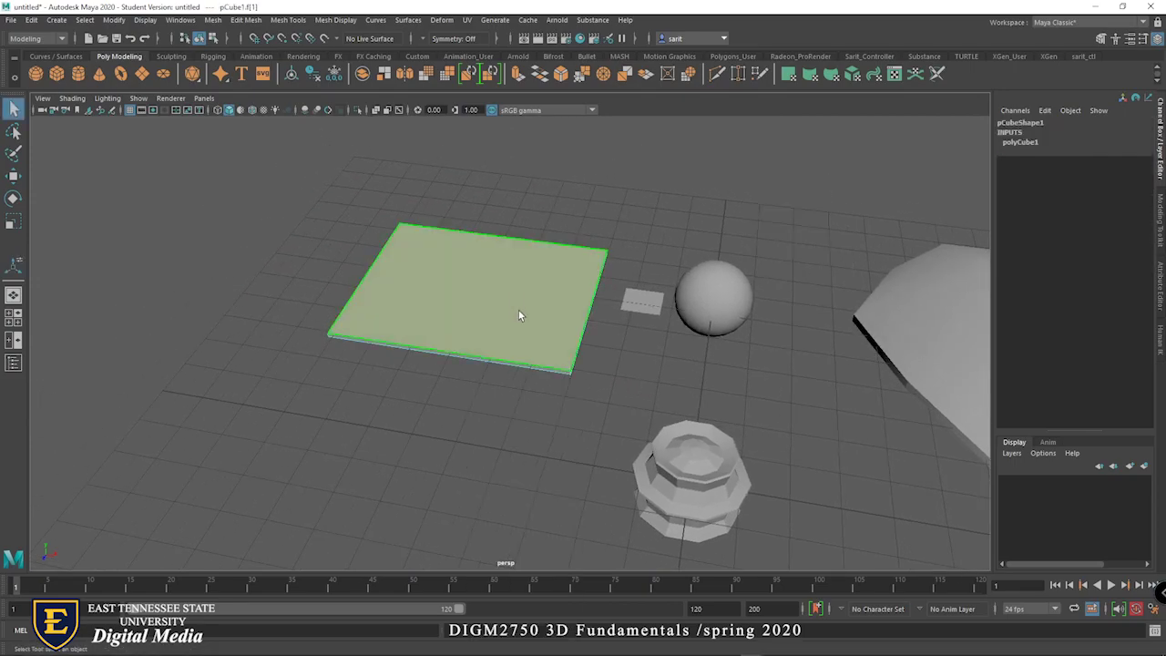
pyautogui.press('w')
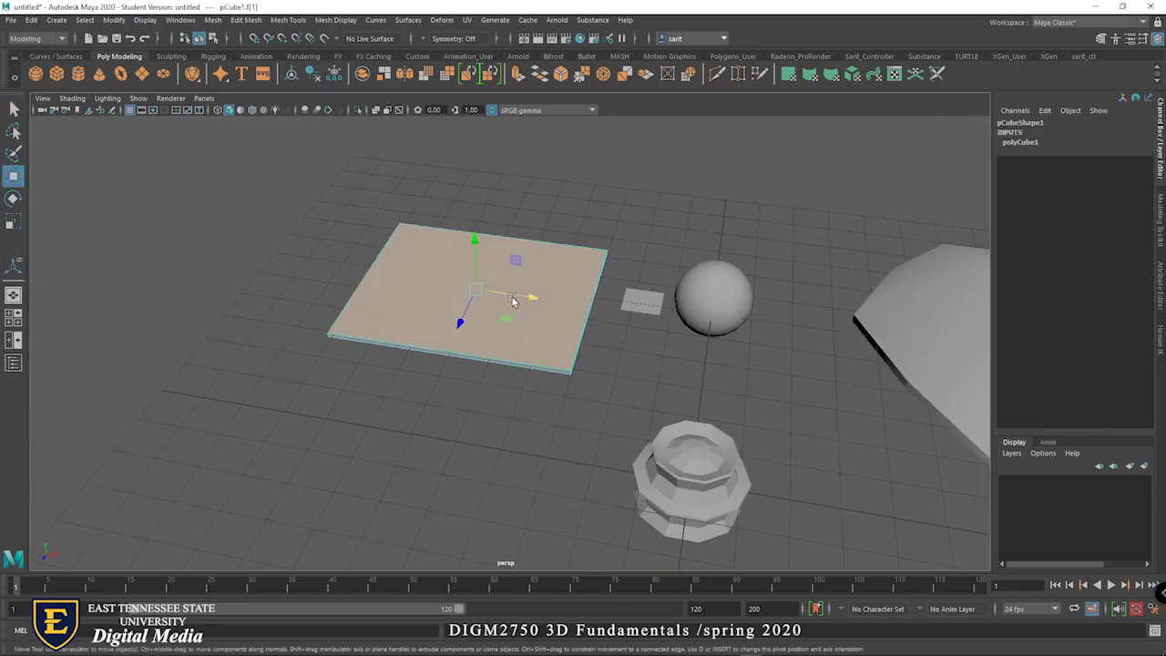
pyautogui.moveTo(477, 241)
pyautogui.keyDown('shift'); pyautogui.mouseDown()
pyautogui.moveTo(477, 118)
pyautogui.moveTo(473, 221)
pyautogui.mouseUp(); pyautogui.keyUp('shift')
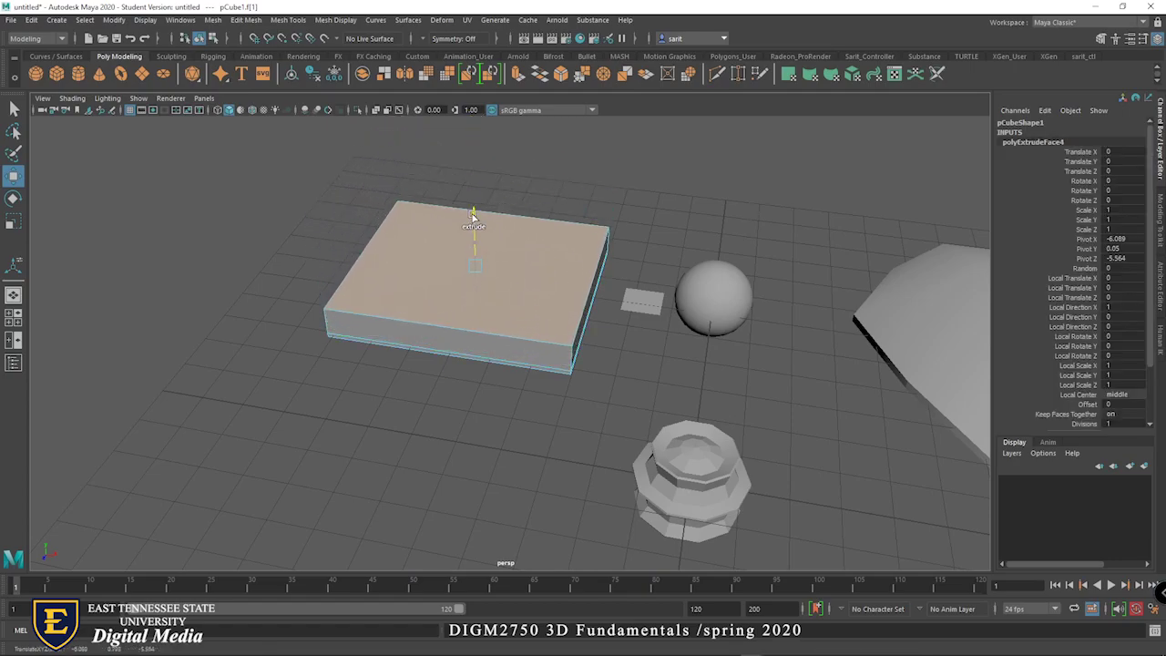
pyautogui.keyDown('shift'); pyautogui.rightClick(529, 261); pyautogui.keyUp('shift')
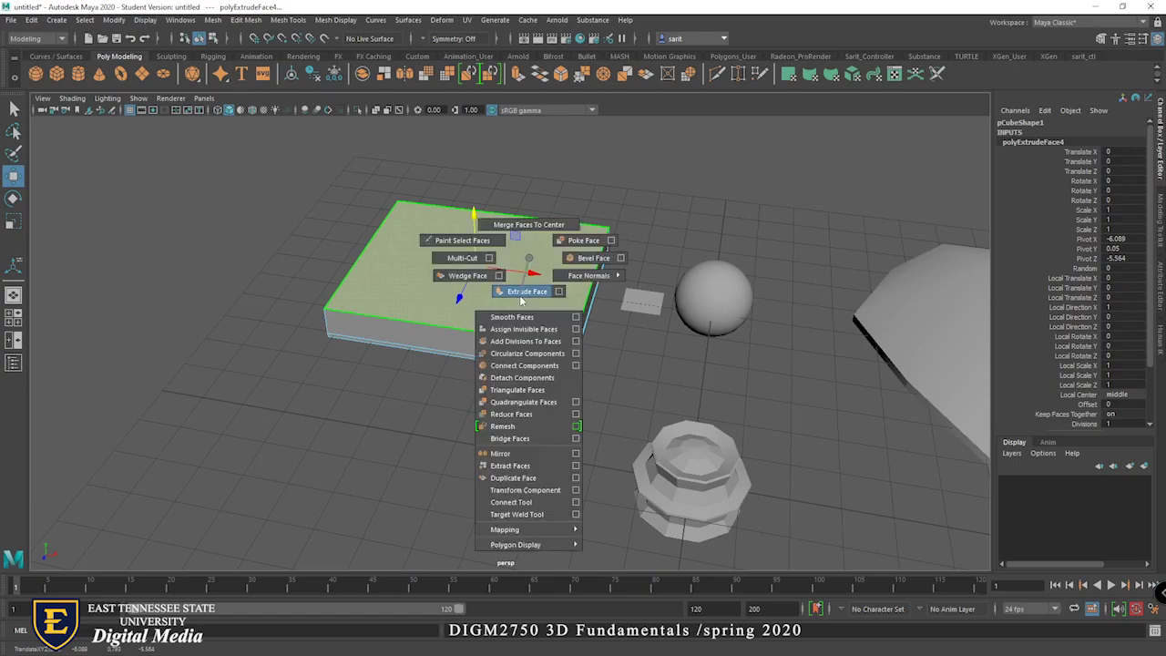
pyautogui.click(522, 294)
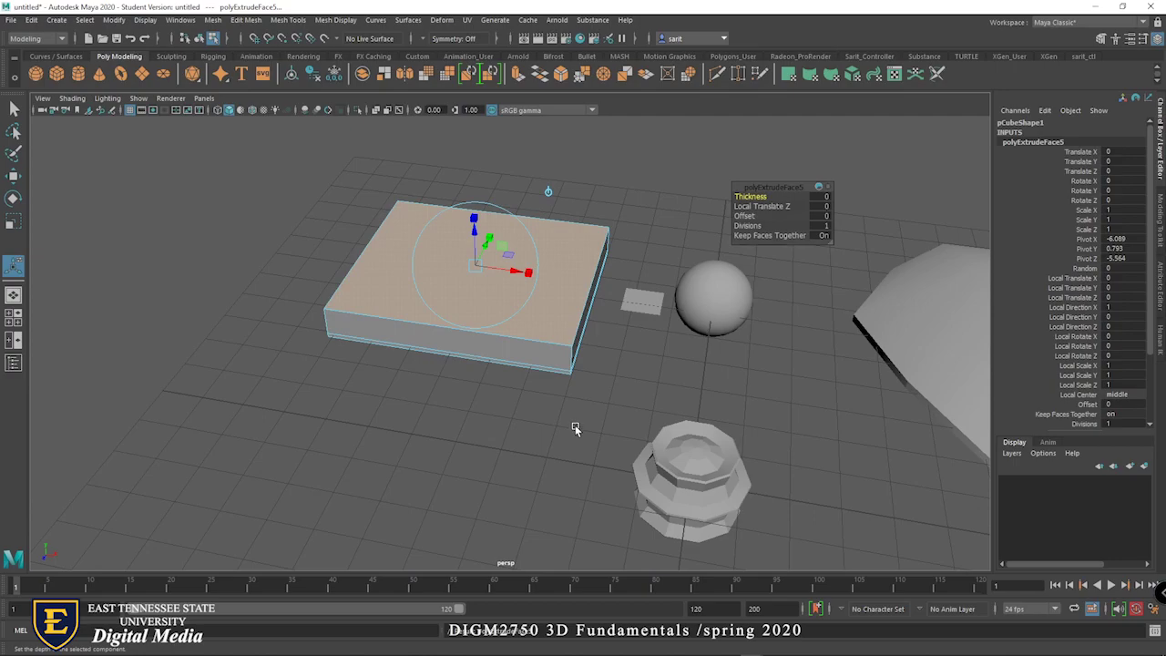
# In edge mode, try extruding the slab's upper front edge outward along Z to about 0.251, and undo the extrusion
pyautogui.moveTo(552, 311); pyautogui.dragTo(487, 308, button='right')
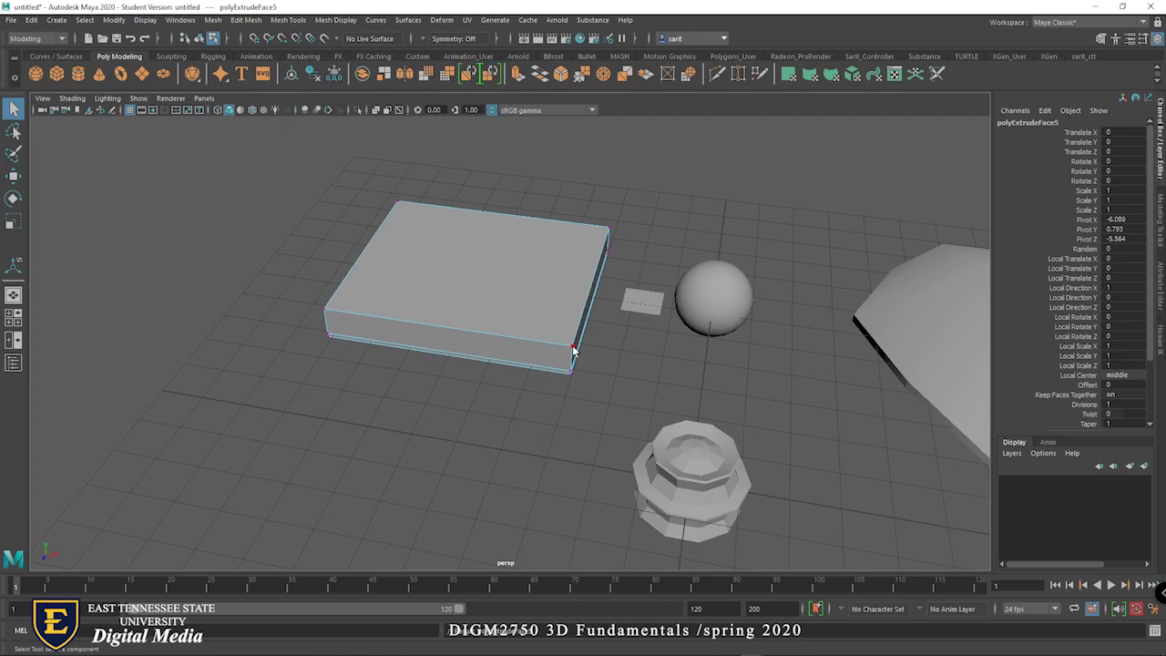
pyautogui.click(573, 349)
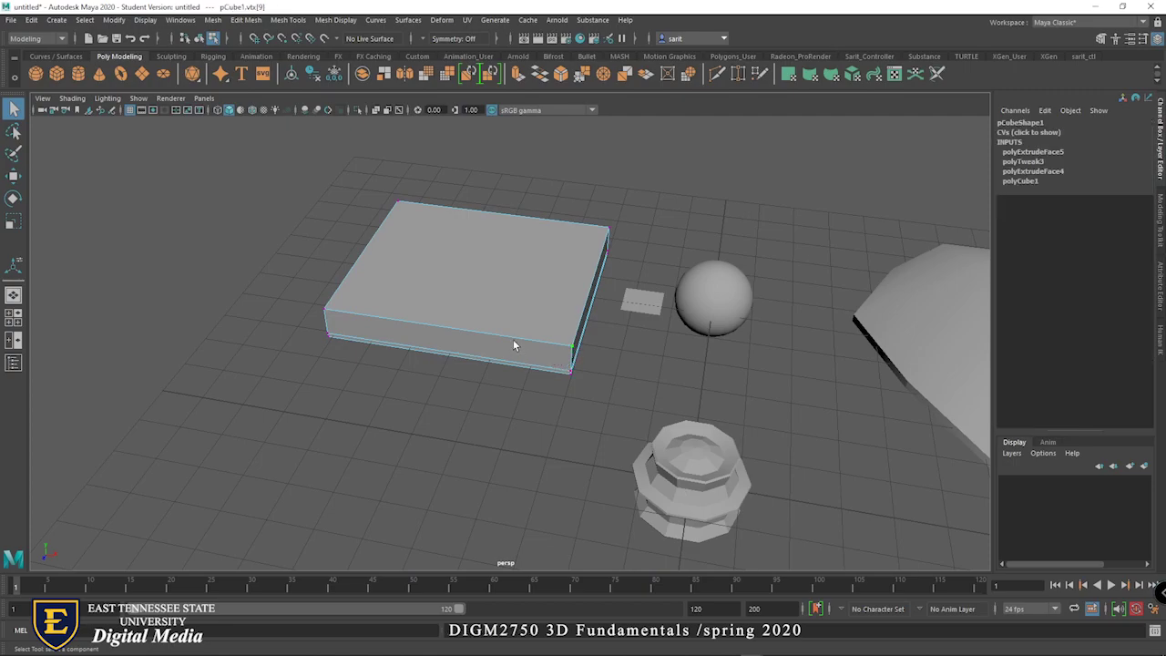
pyautogui.moveTo(522, 343); pyautogui.dragTo(522, 274, button='right')
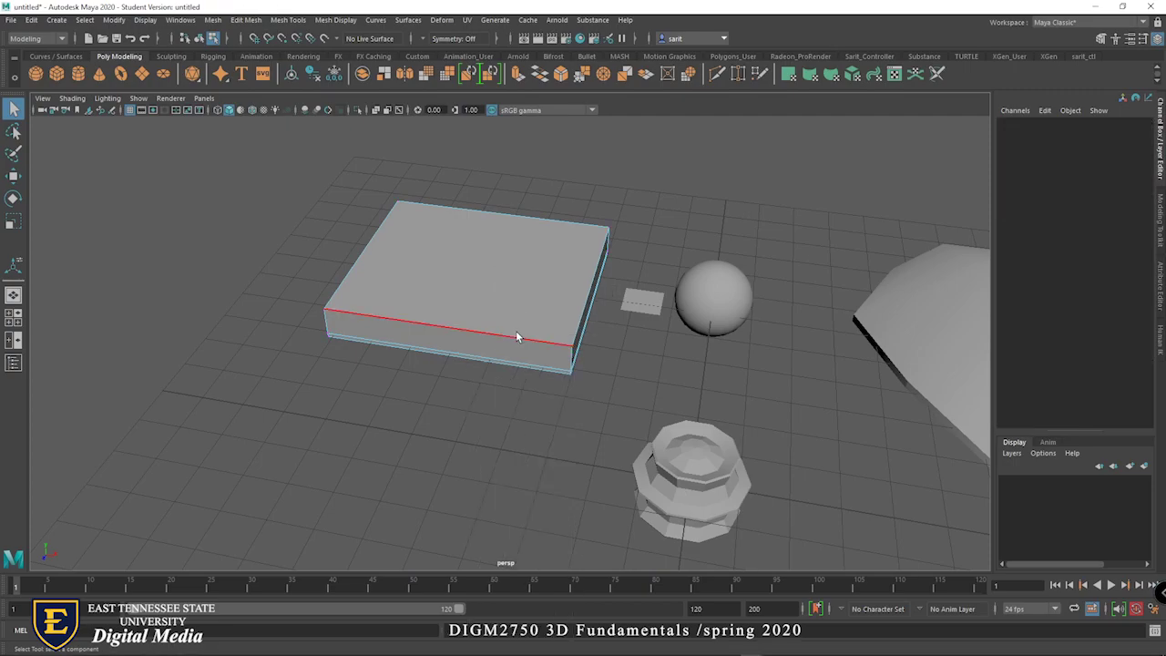
pyautogui.click(560, 337)
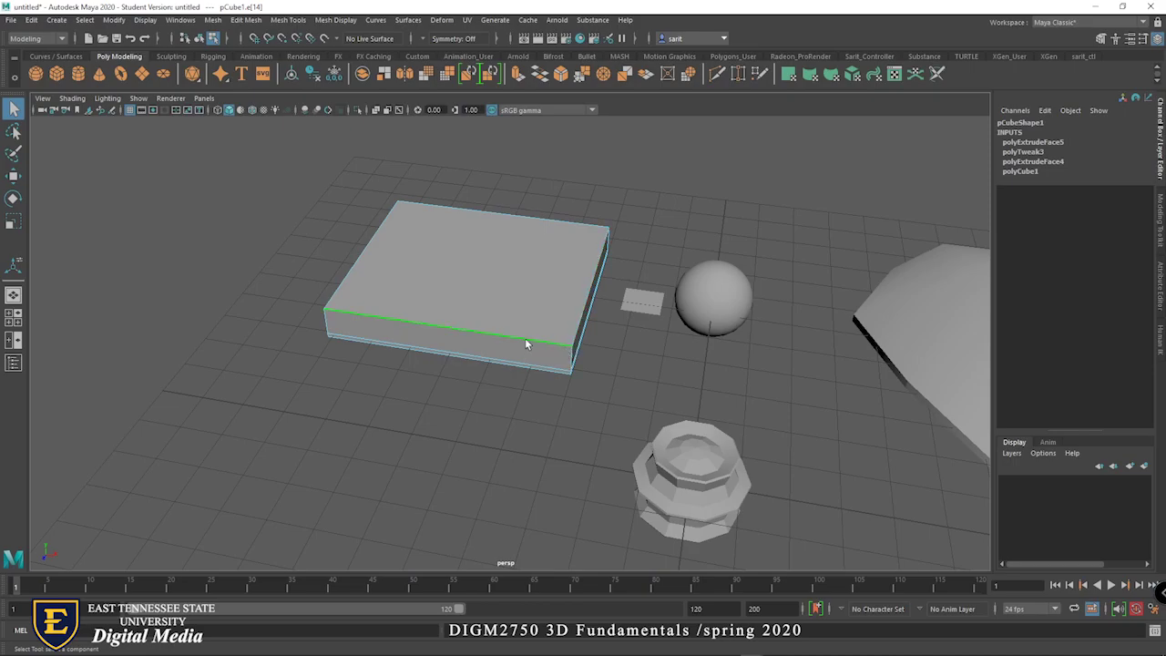
pyautogui.press('w')
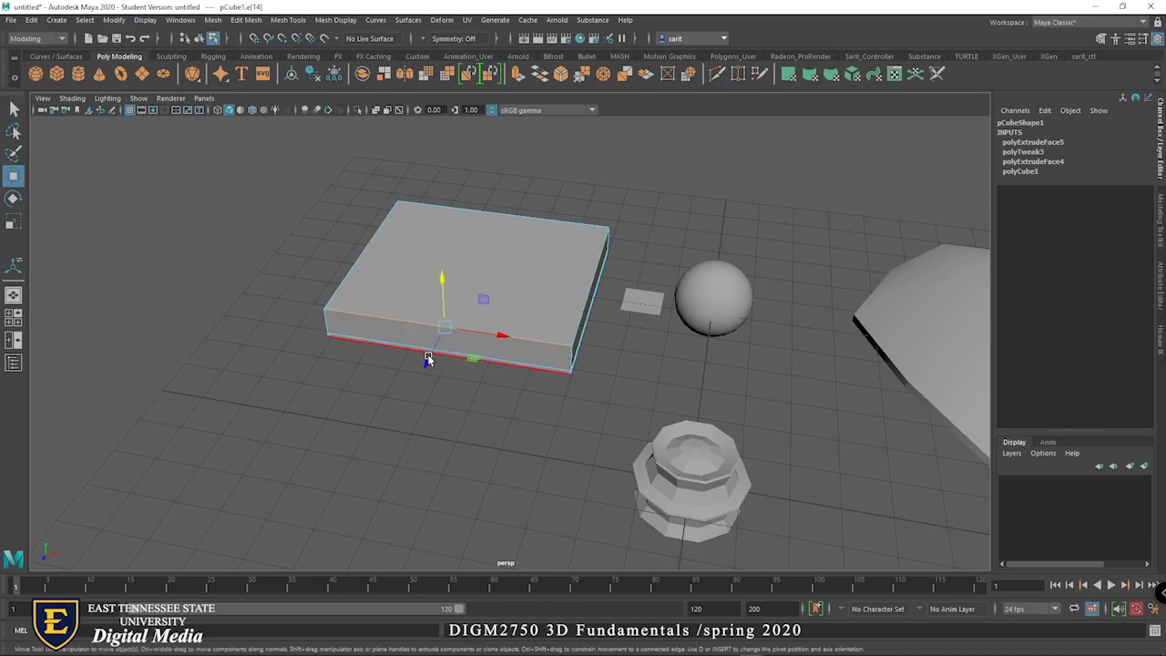
pyautogui.keyDown('shift'); pyautogui.moveTo(428, 364); pyautogui.dragTo(395, 411); pyautogui.keyUp('shift')
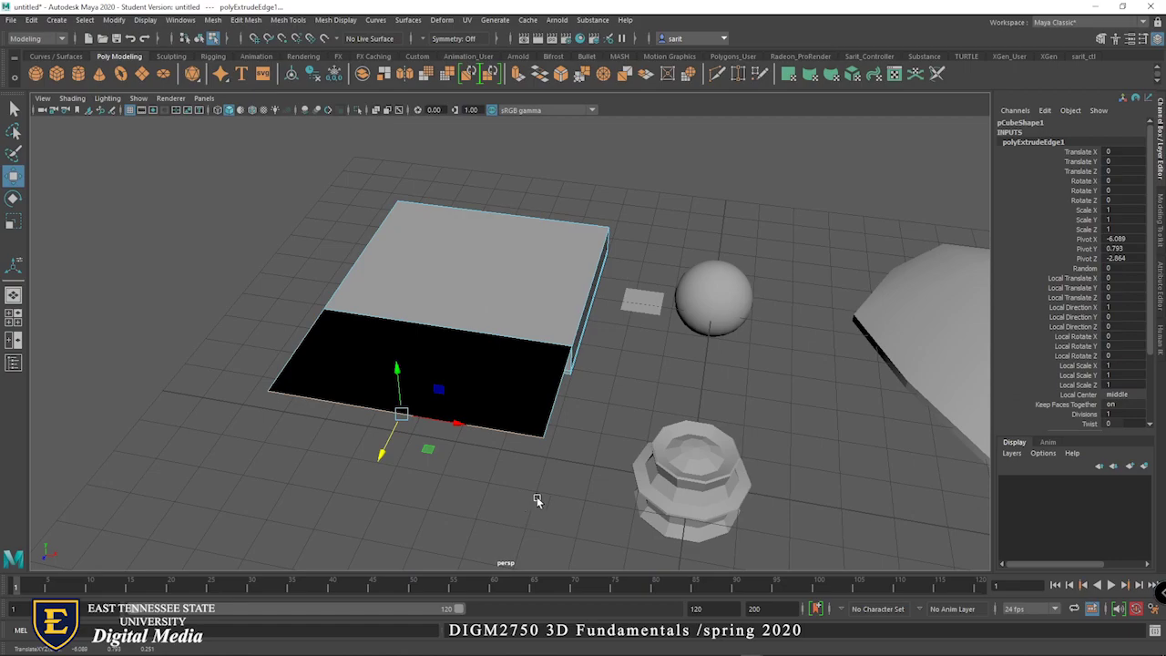
pyautogui.keyDown('alt'); pyautogui.moveTo(539, 494); pyautogui.dragTo(641, 489); pyautogui.keyUp('alt')
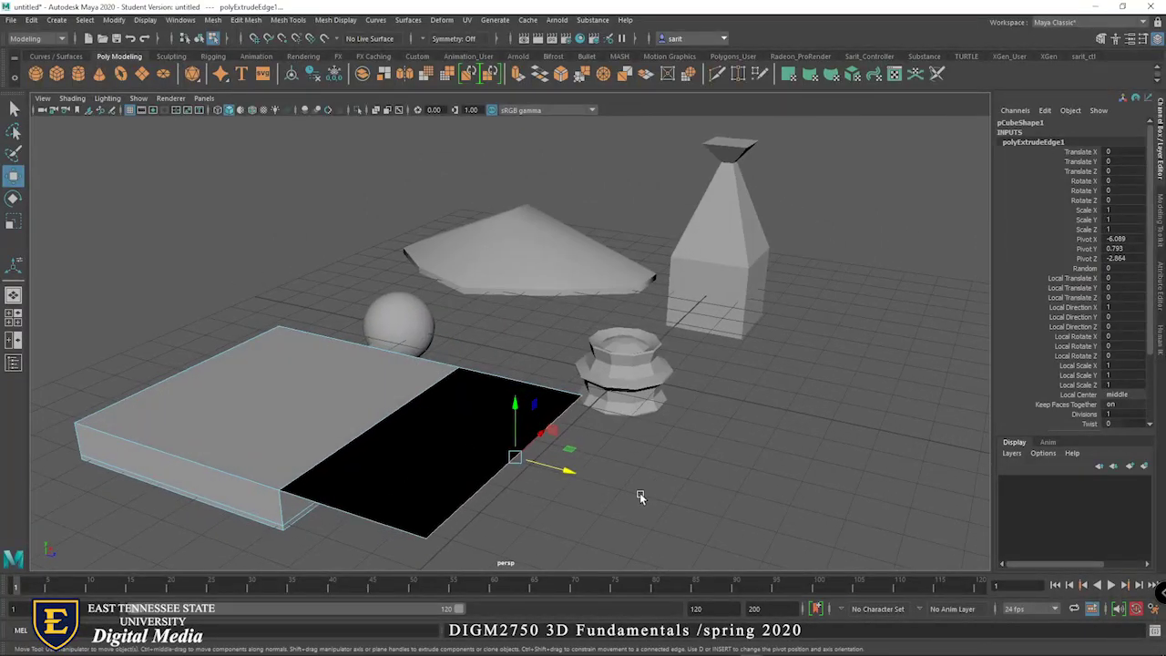
pyautogui.keyDown('alt'); pyautogui.moveTo(641, 489); pyautogui.dragTo(733, 414, button='right'); pyautogui.keyUp('alt')
pyautogui.keyDown('alt'); pyautogui.moveTo(733, 414); pyautogui.dragTo(697, 477); pyautogui.keyUp('alt')
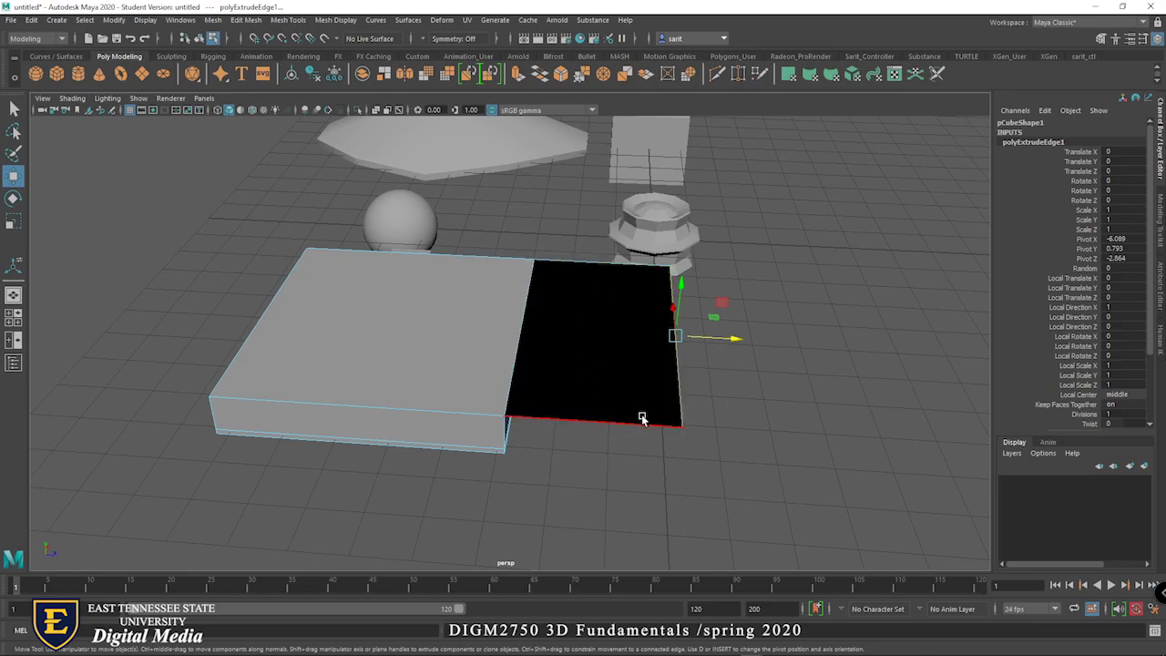
pyautogui.hotkey('ctrl', 'z')
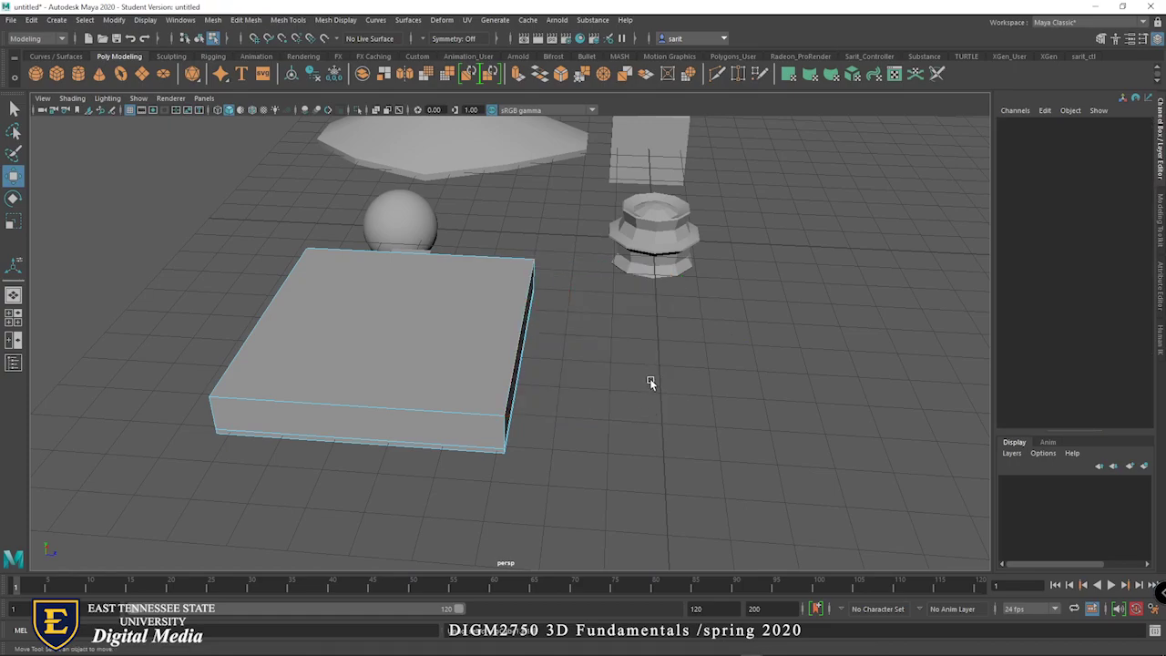
# In vertex mode, try extruding one upper corner vertex of the slab outward along Z into a point, undo it, and deselect
pyautogui.keyDown('alt'); pyautogui.moveTo(650, 383); pyautogui.dragTo(507, 398); pyautogui.keyUp('alt')
pyautogui.moveTo(500, 309); pyautogui.dragTo(449, 332, button='right')
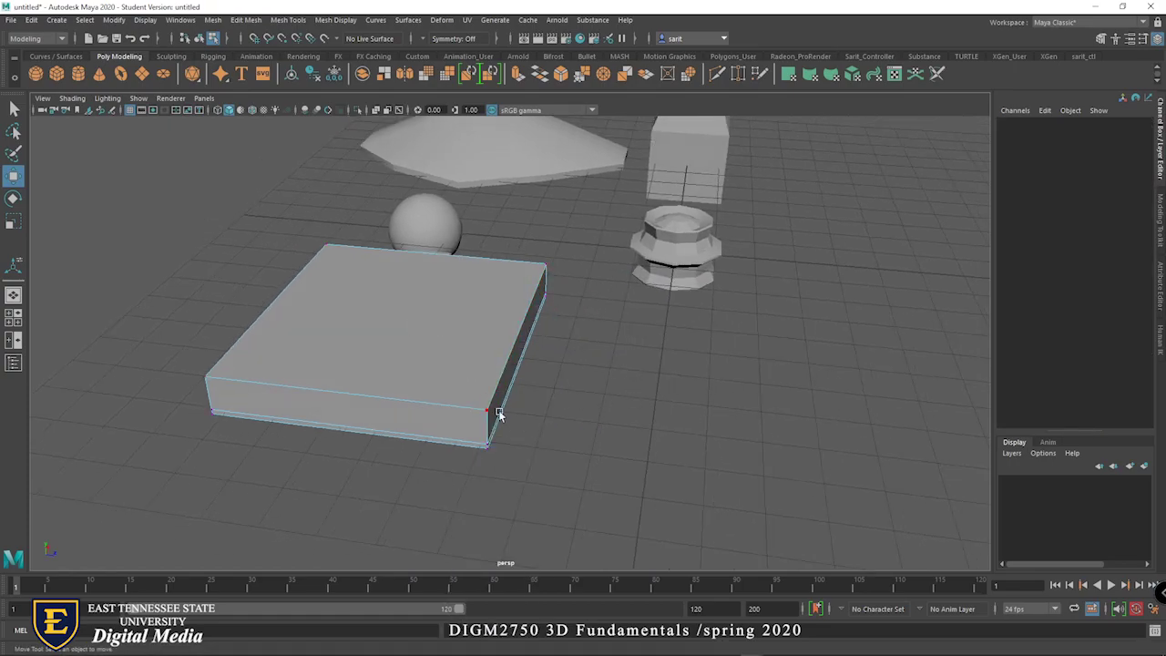
pyautogui.click(493, 415)
pyautogui.keyDown('alt'); pyautogui.moveTo(527, 451); pyautogui.dragTo(560, 465); pyautogui.keyUp('alt')
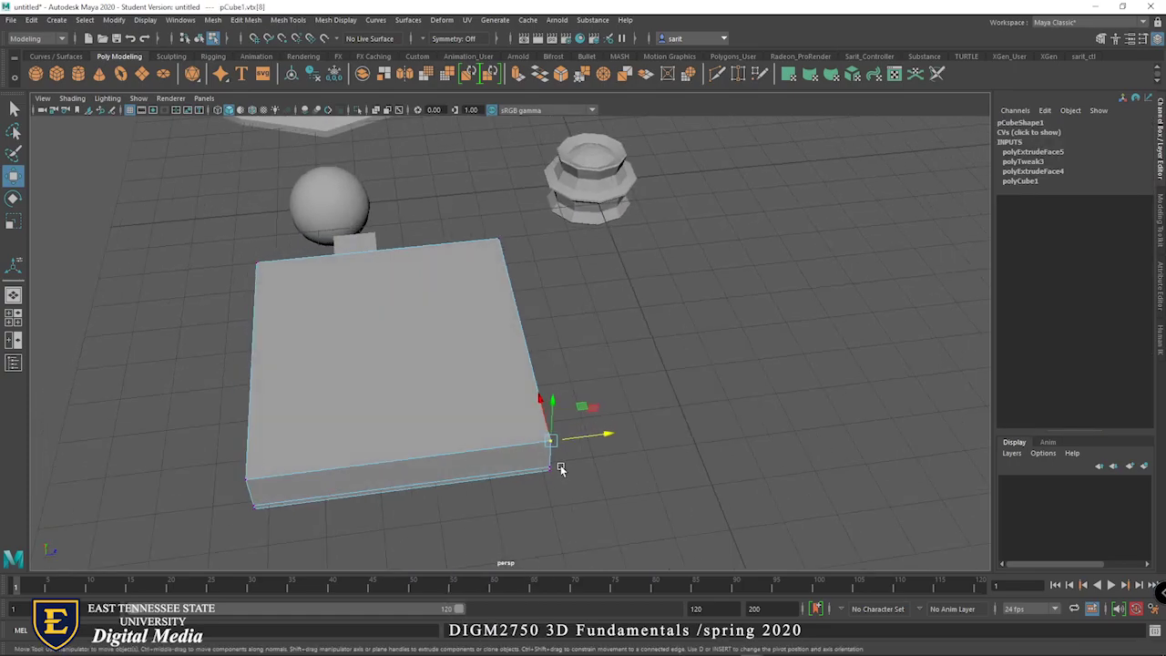
pyautogui.hotkey('ctrl', 'e')
pyautogui.keyDown('alt'); pyautogui.moveTo(732, 470); pyautogui.dragTo(653, 486); pyautogui.keyUp('alt')
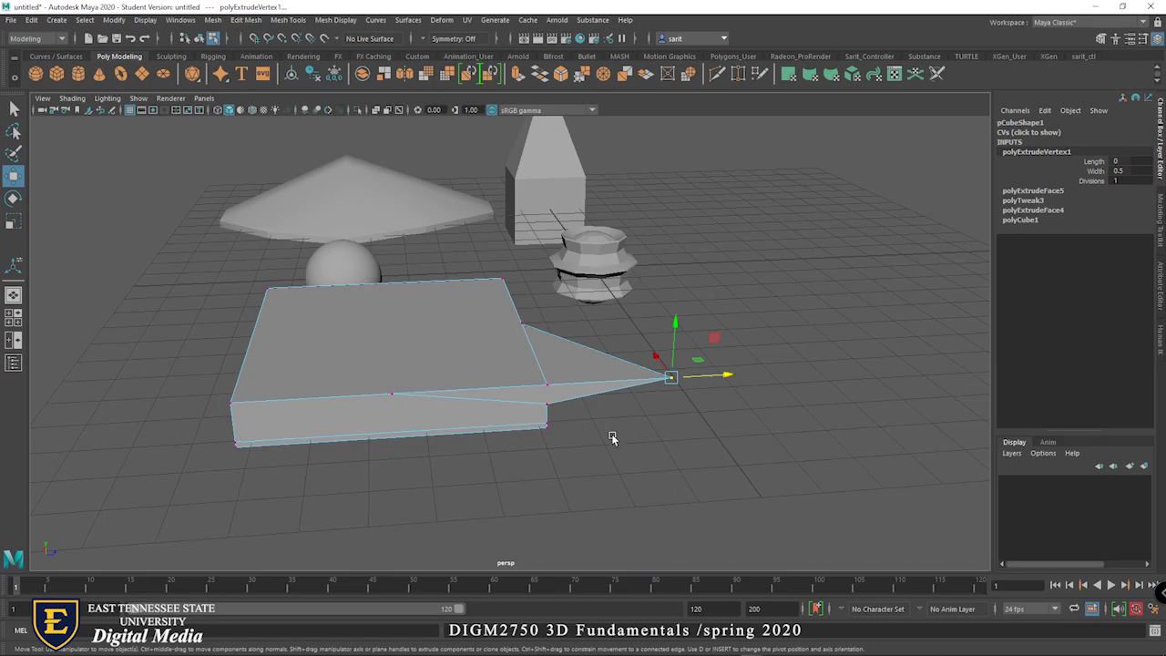
pyautogui.keyDown('alt'); pyautogui.moveTo(612, 452); pyautogui.dragTo(574, 462); pyautogui.keyUp('alt')
pyautogui.hotkey('ctrl', 'z')
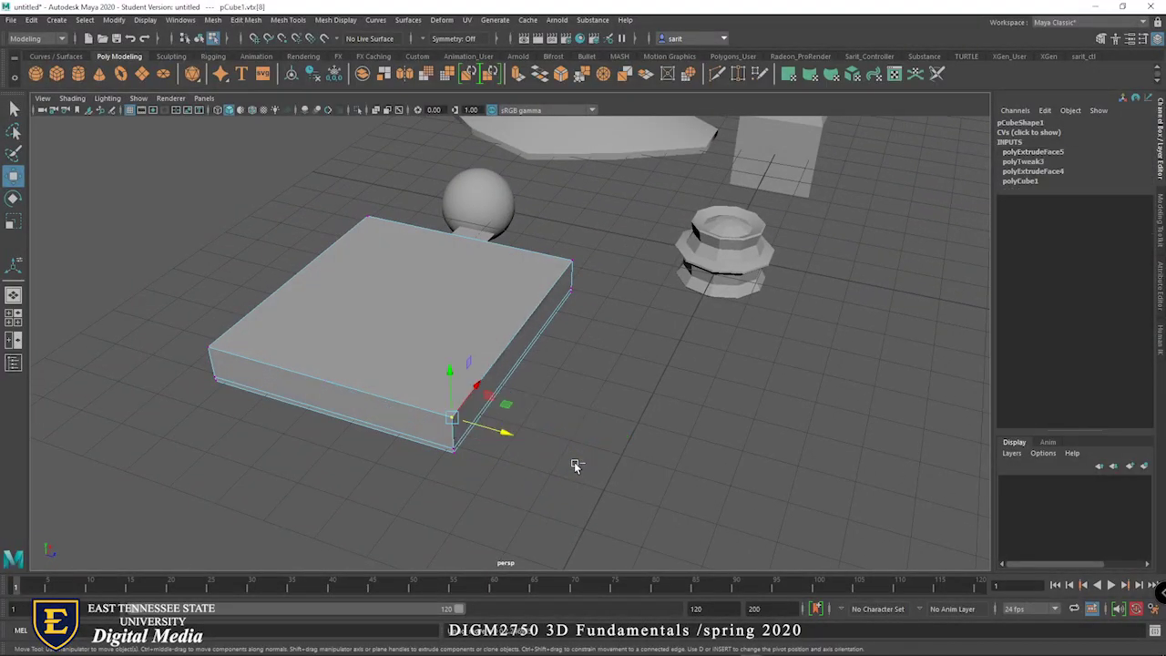
pyautogui.click(555, 437)
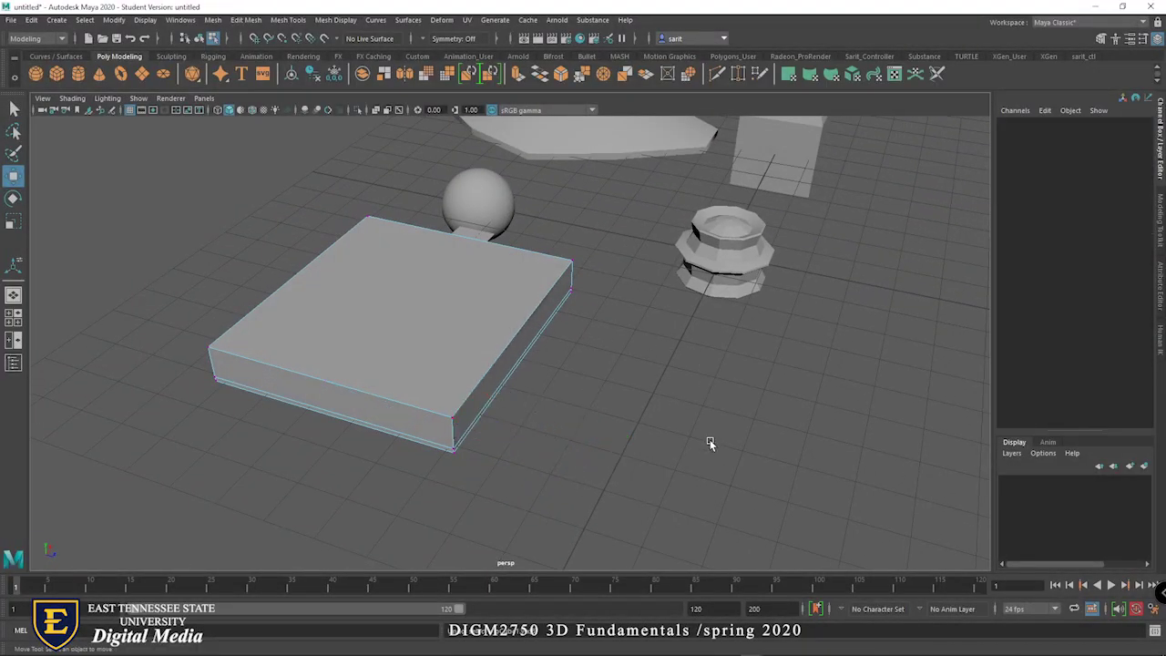
# Return the slab to object mode and deselect it
pyautogui.keyDown('alt'); pyautogui.moveTo(734, 377); pyautogui.dragTo(694, 442, button='middle'); pyautogui.keyUp('alt')
pyautogui.moveTo(492, 378); pyautogui.dragTo(573, 287, button='right')
pyautogui.scroll(-6, 573, 290)
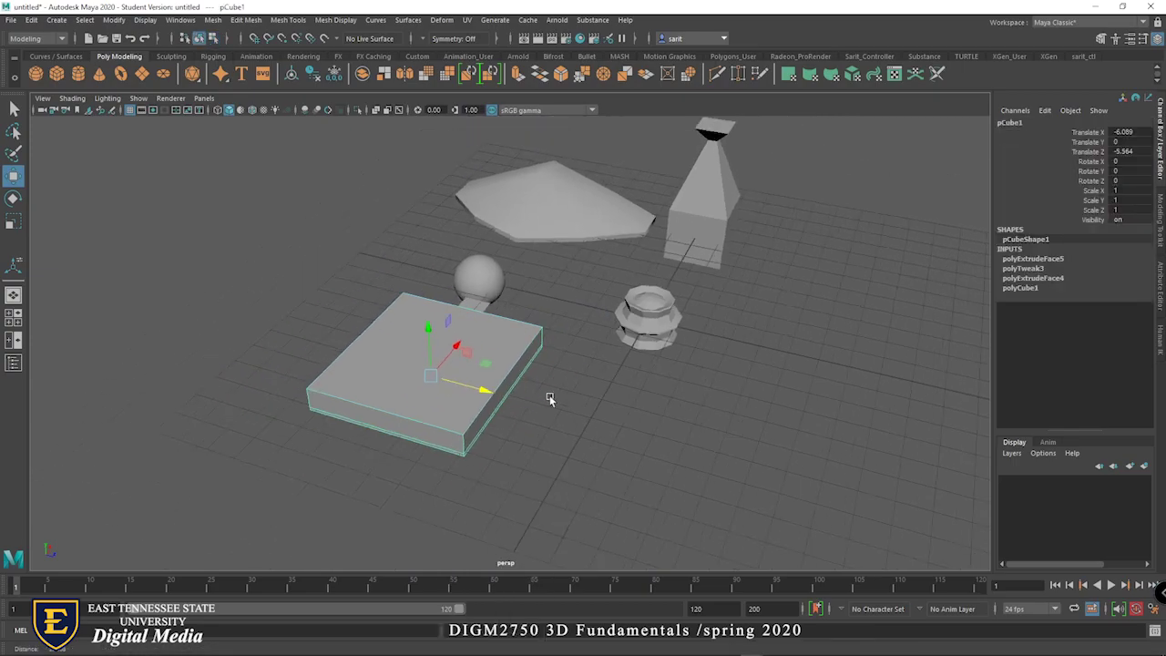
pyautogui.click(608, 448)
pyautogui.keyDown('alt'); pyautogui.moveTo(665, 497); pyautogui.dragTo(614, 488); pyautogui.keyUp('alt')
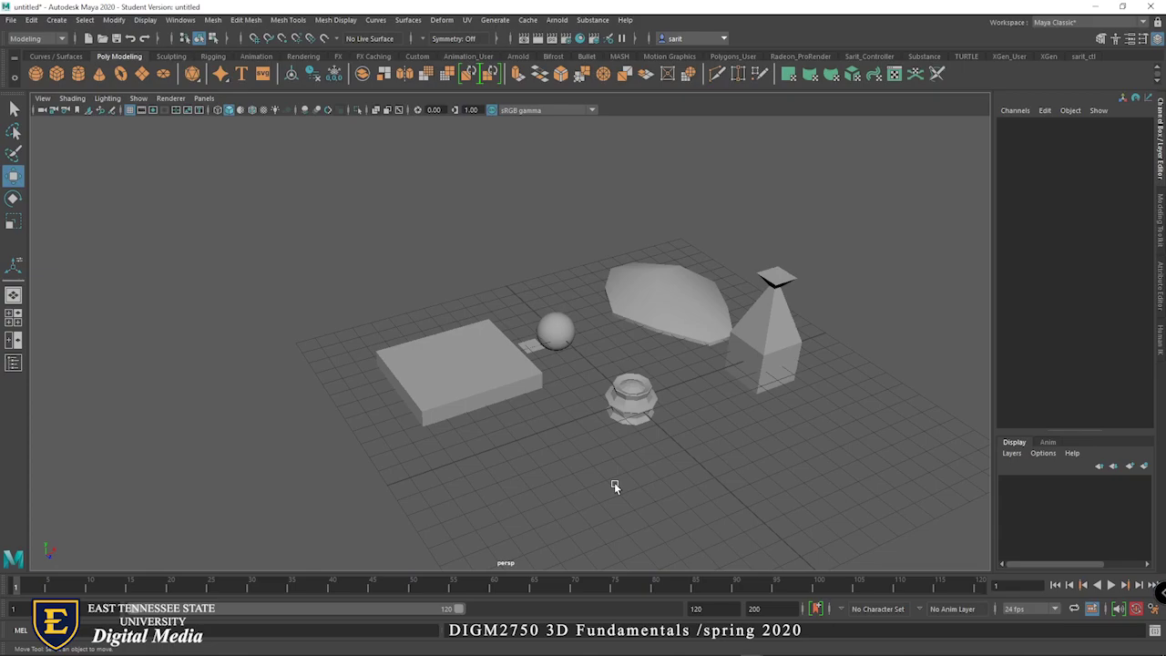
# Create a polygon cylinder, move it to about X -4.623, Z 5.551, show its creation settings, and deselect it
pyautogui.keyDown('alt'); pyautogui.moveTo(635, 458); pyautogui.dragTo(671, 442); pyautogui.keyUp('alt')
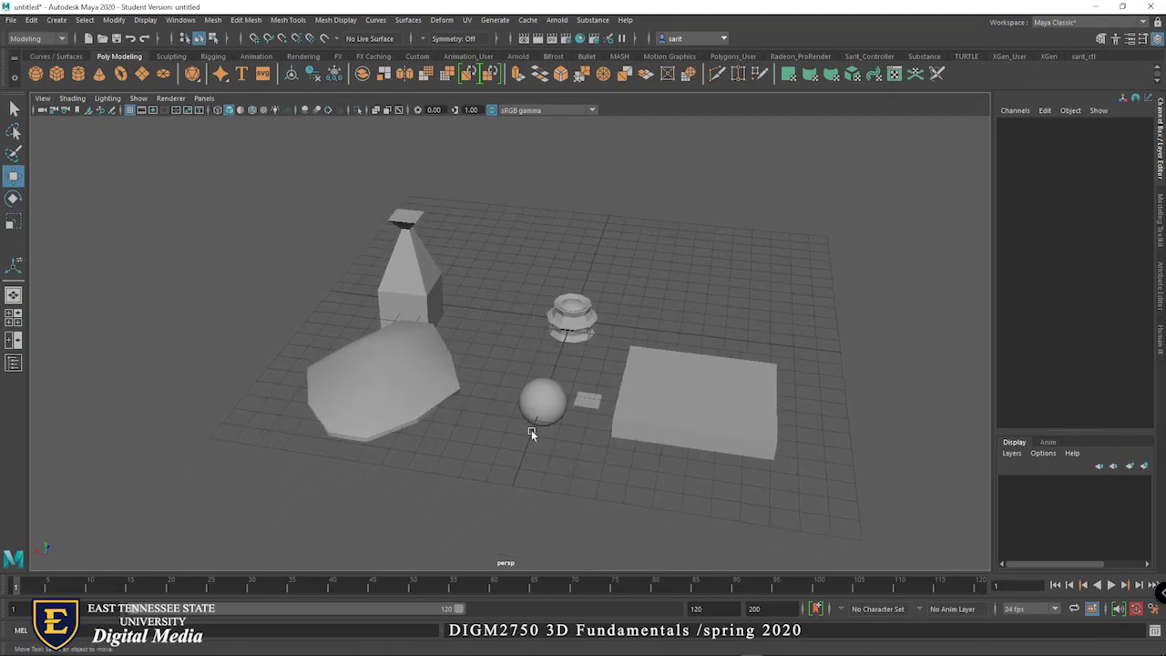
pyautogui.click(79, 75)
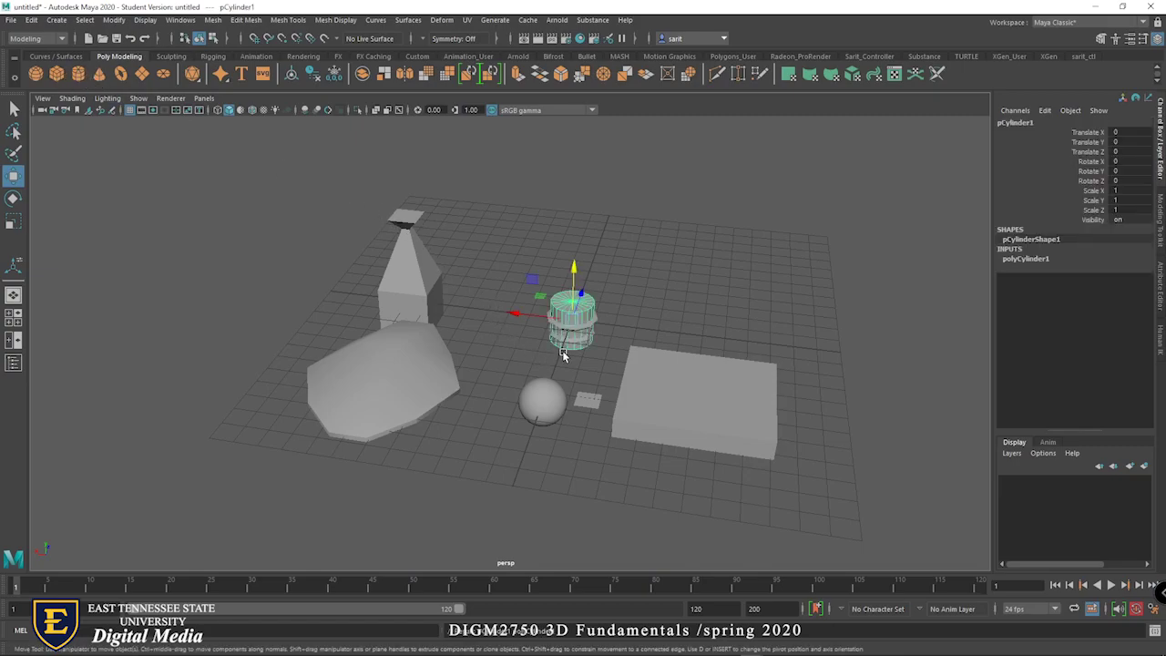
pyautogui.moveTo(524, 316); pyautogui.dragTo(687, 277)
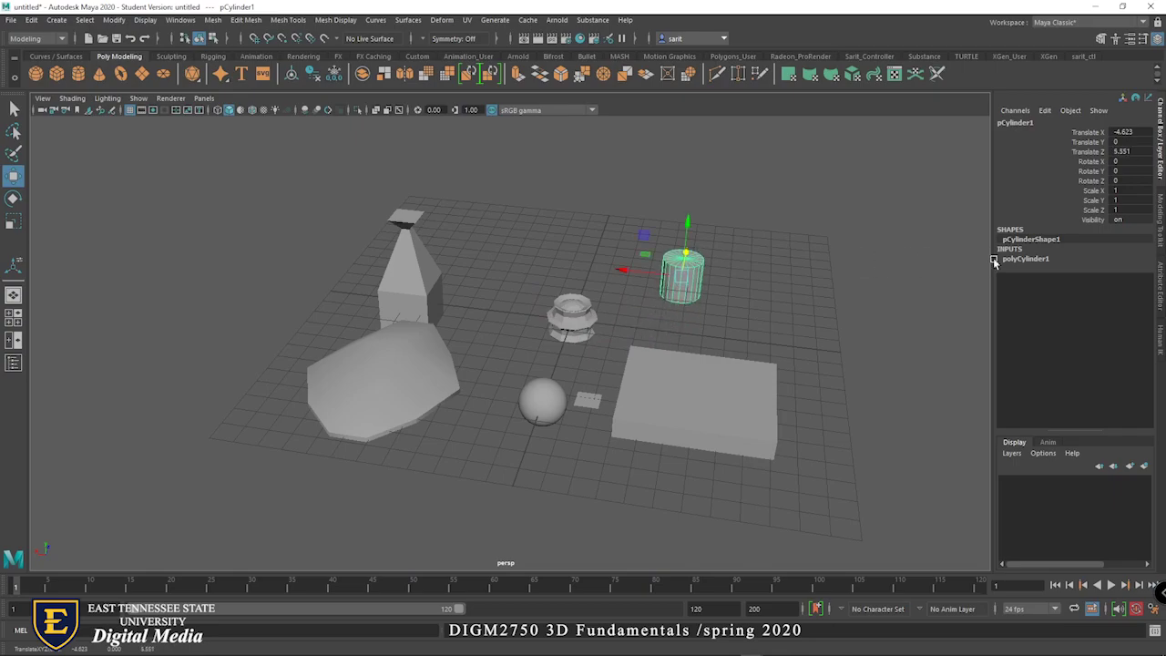
pyautogui.click(1030, 260)
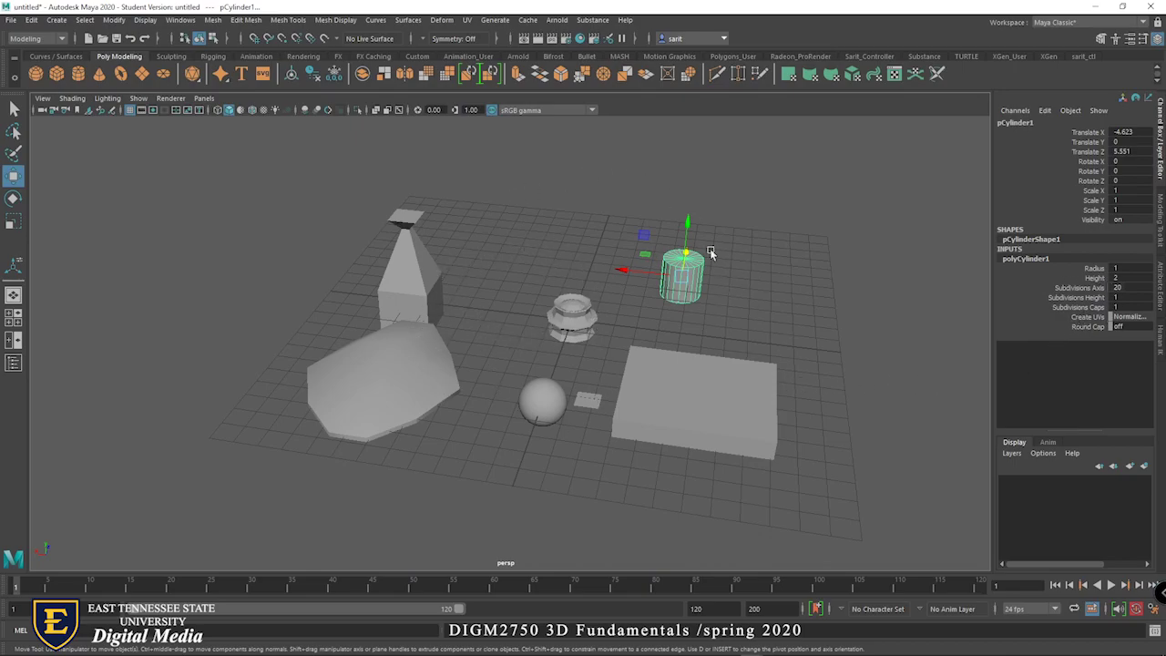
pyautogui.click(799, 393)
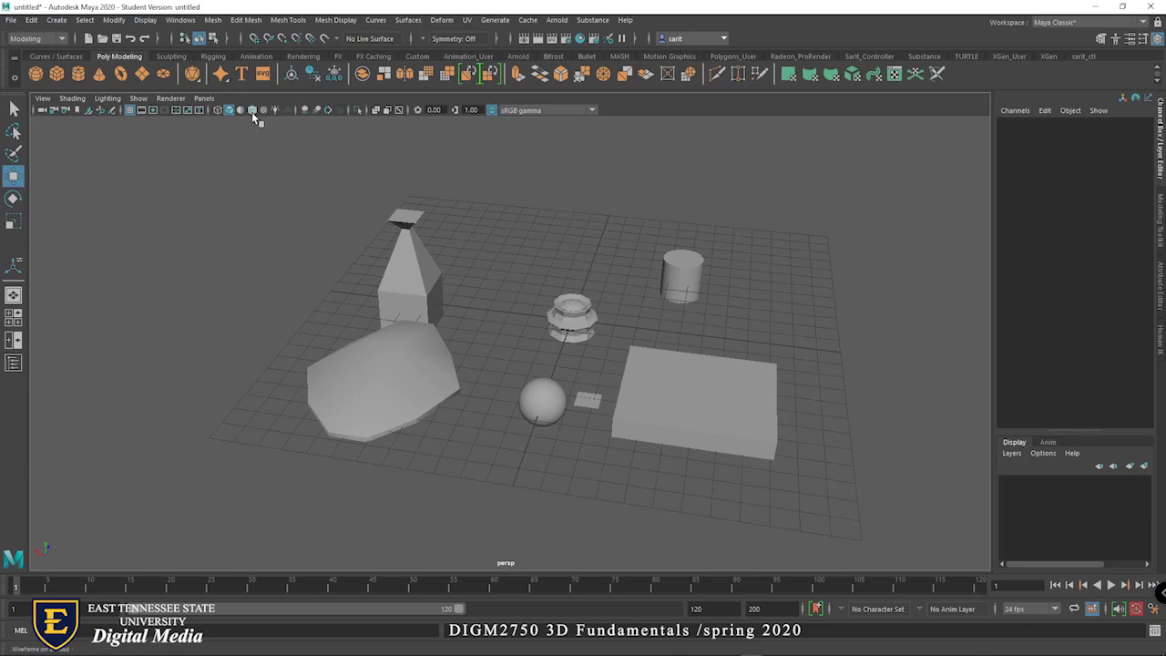
# Turn on Wireframe on Shaded for the perspective view and frame all the models
pyautogui.click(72, 99)
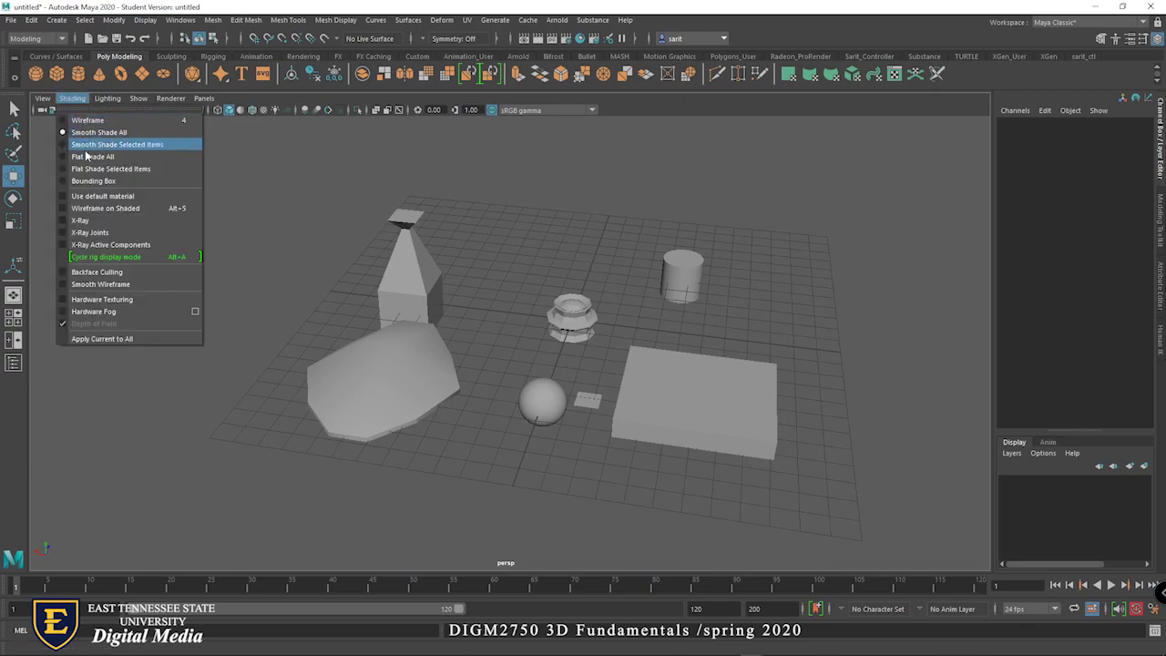
pyautogui.click(88, 208)
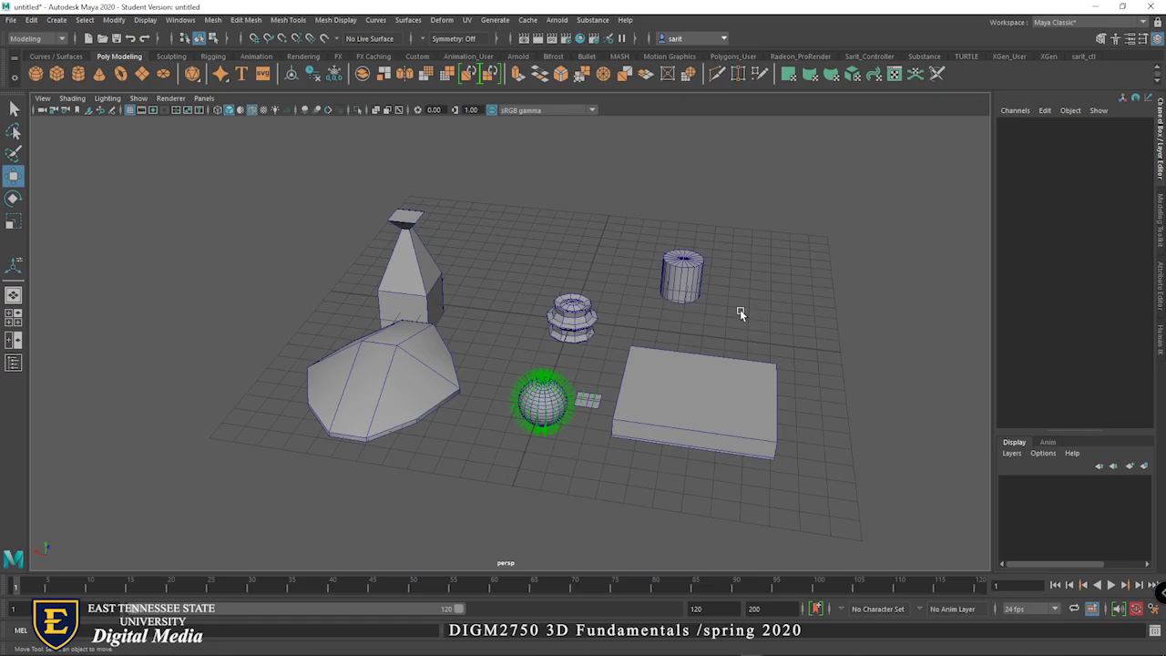
pyautogui.keyDown('alt'); pyautogui.moveTo(734, 346); pyautogui.dragTo(703, 350); pyautogui.keyUp('alt')
pyautogui.scroll(5, 666, 365)
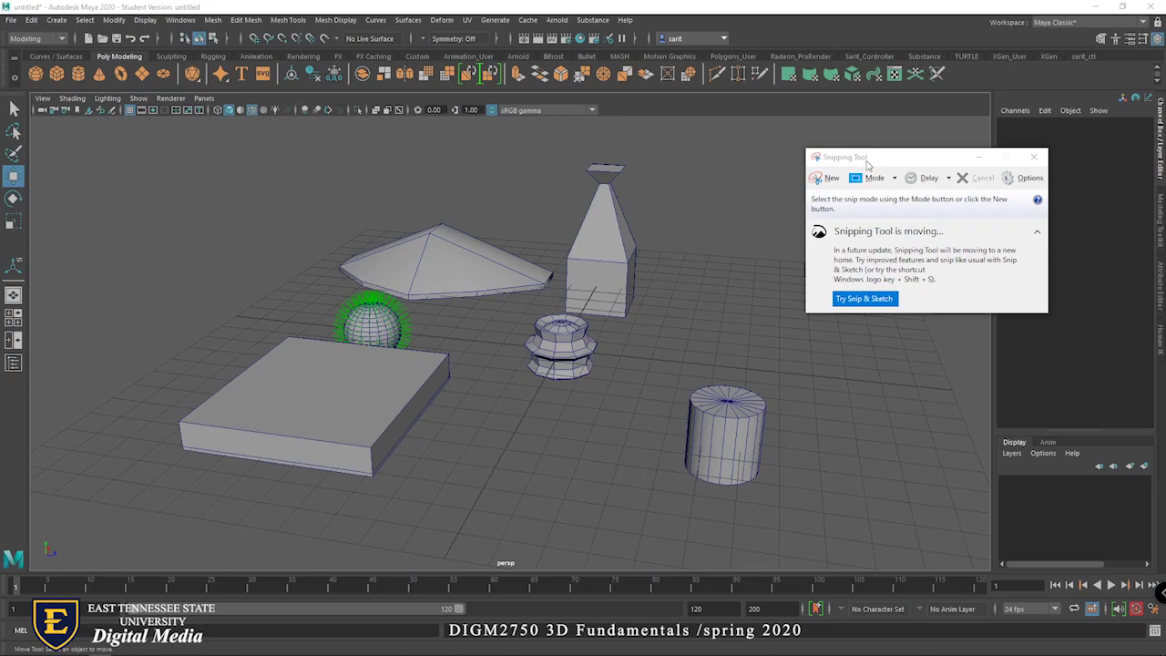
# Start a new rectangular snip in Snipping Tool and capture the viewport area containing all the models
pyautogui.moveTo(878, 160); pyautogui.dragTo(916, 154)
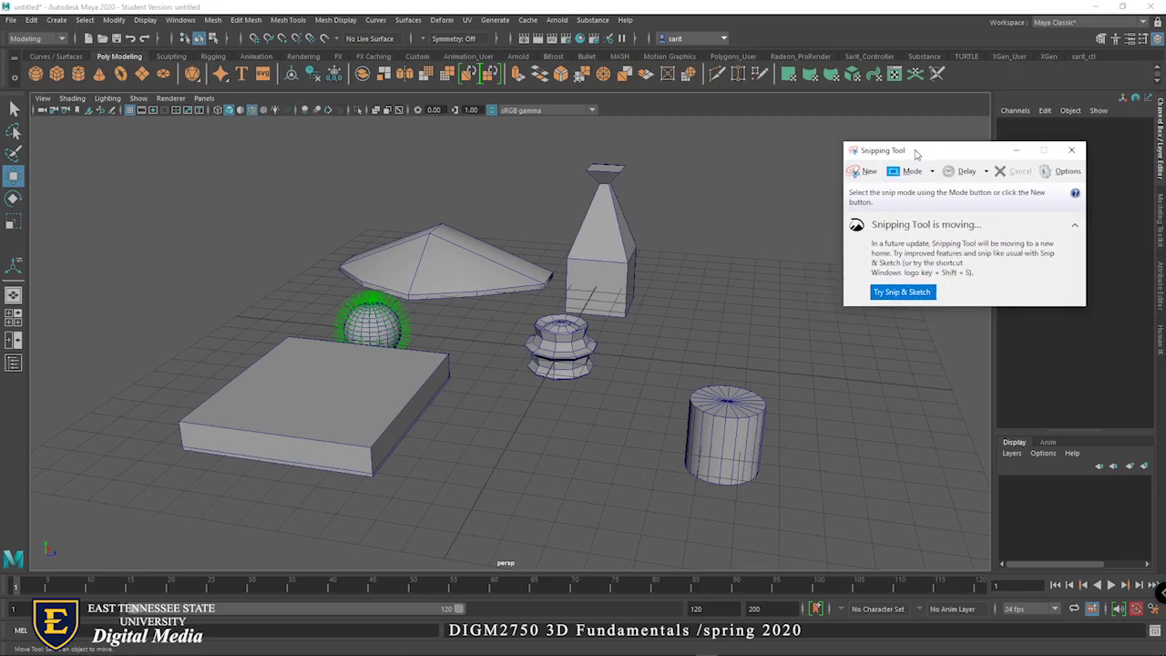
pyautogui.click(866, 175)
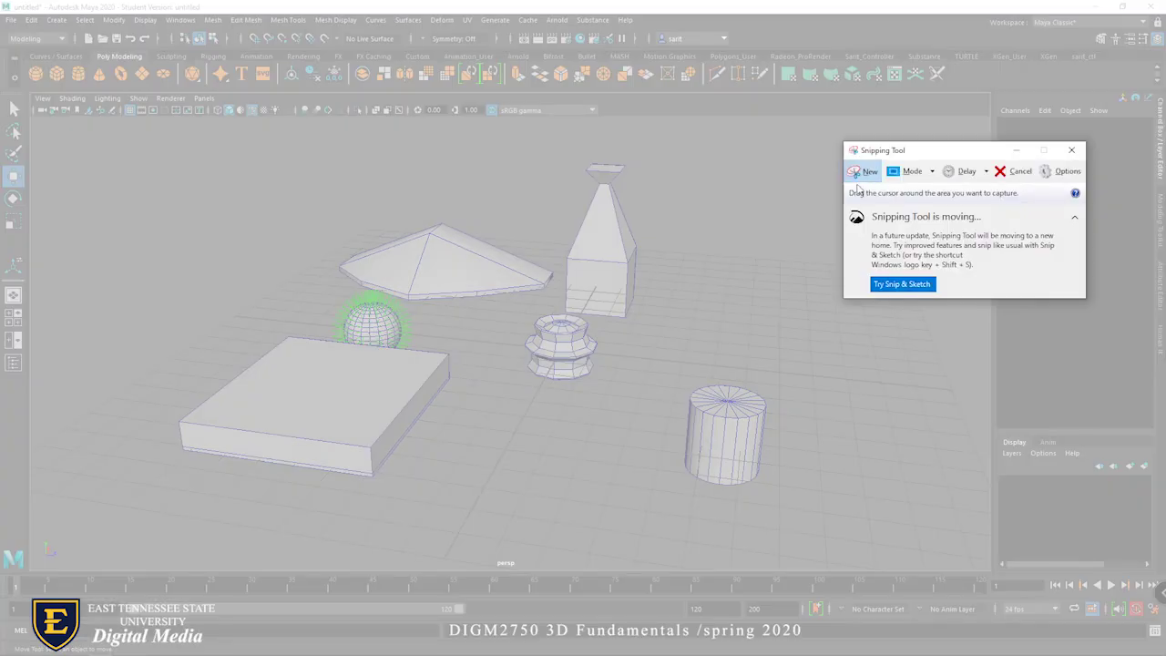
pyautogui.moveTo(148, 140); pyautogui.dragTo(809, 509)
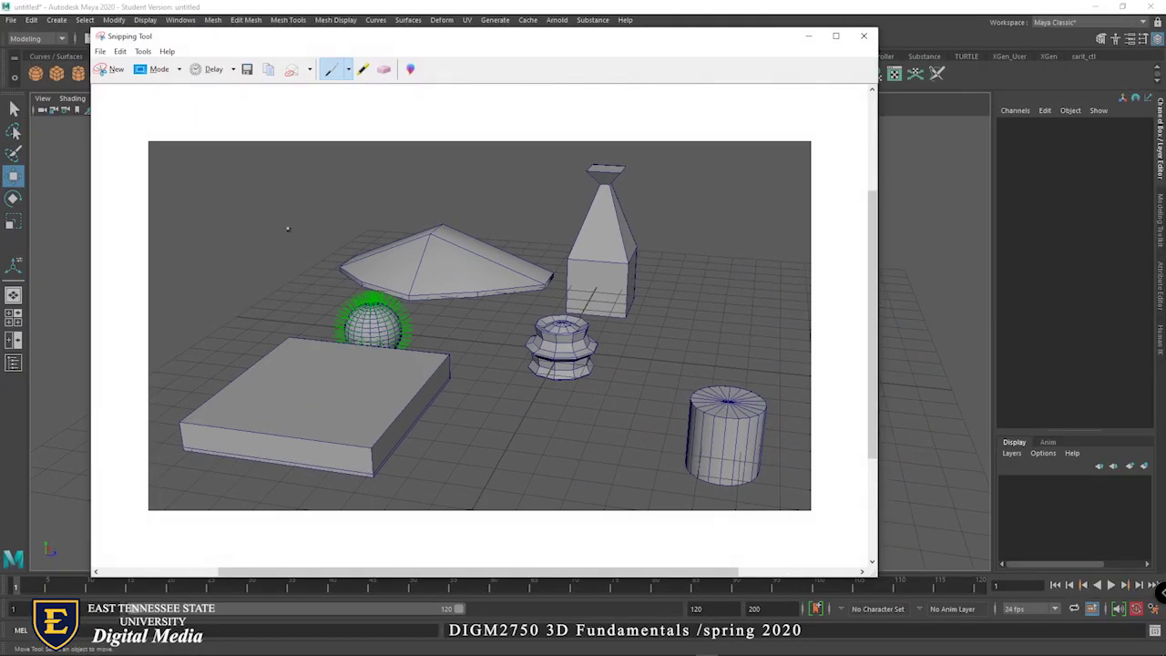
# Start saving the snip and browse to the movies folder of DIGM2750SP20WK10_Project in the week 10 lecture folder
pyautogui.click(246, 69)
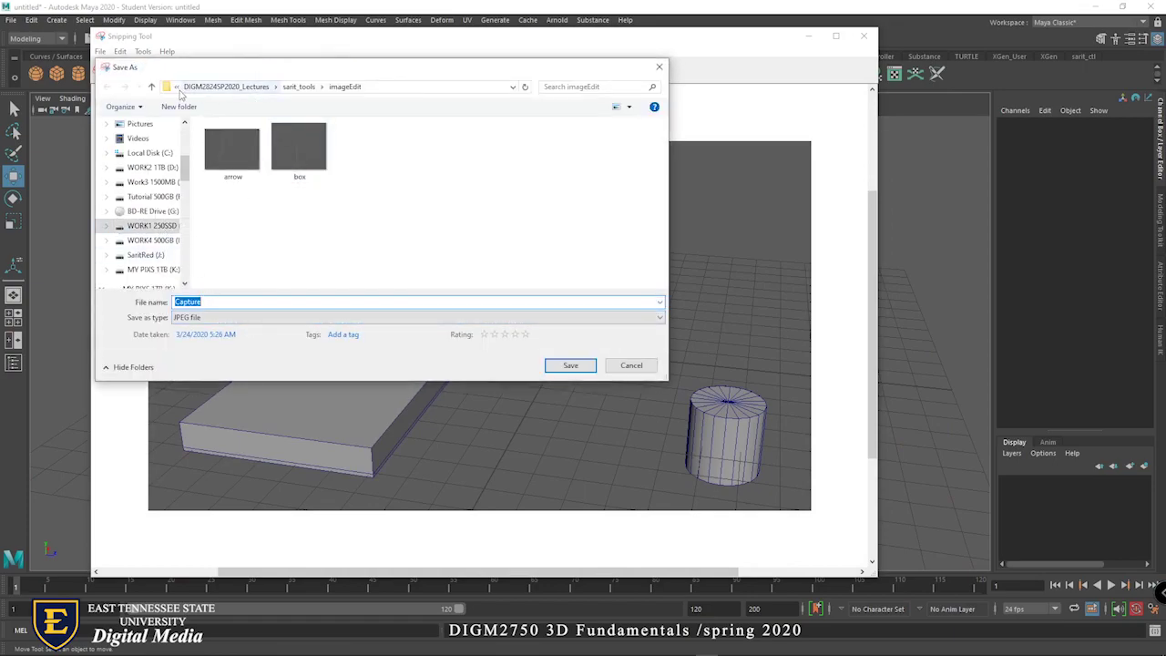
pyautogui.click(191, 89)
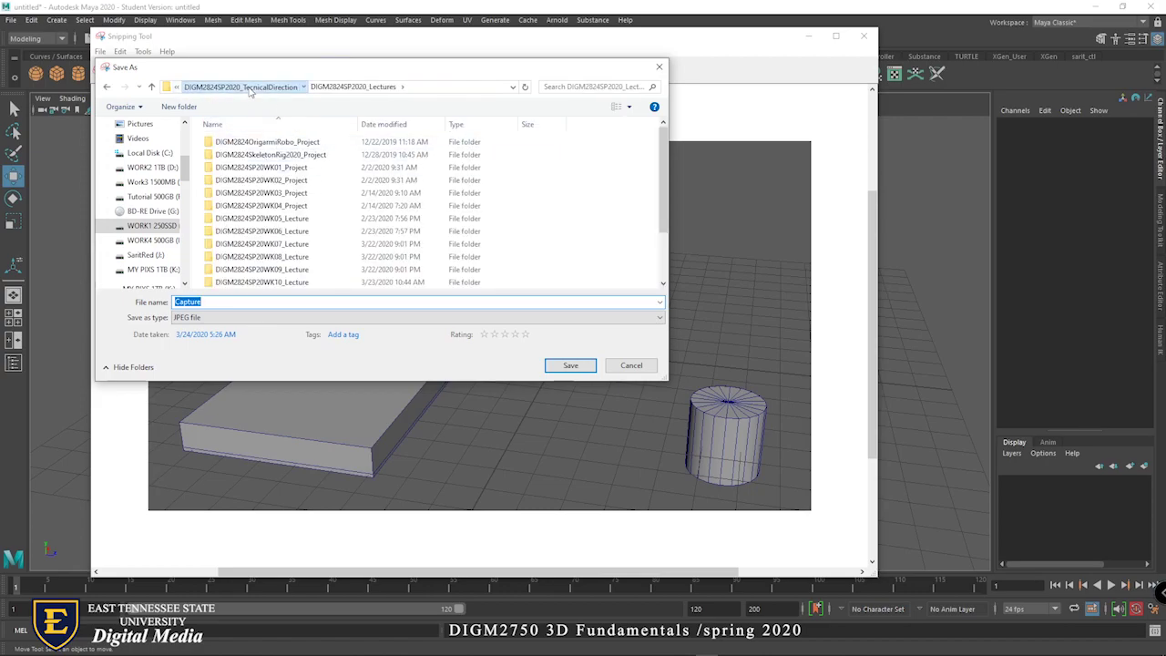
pyautogui.click(223, 87)
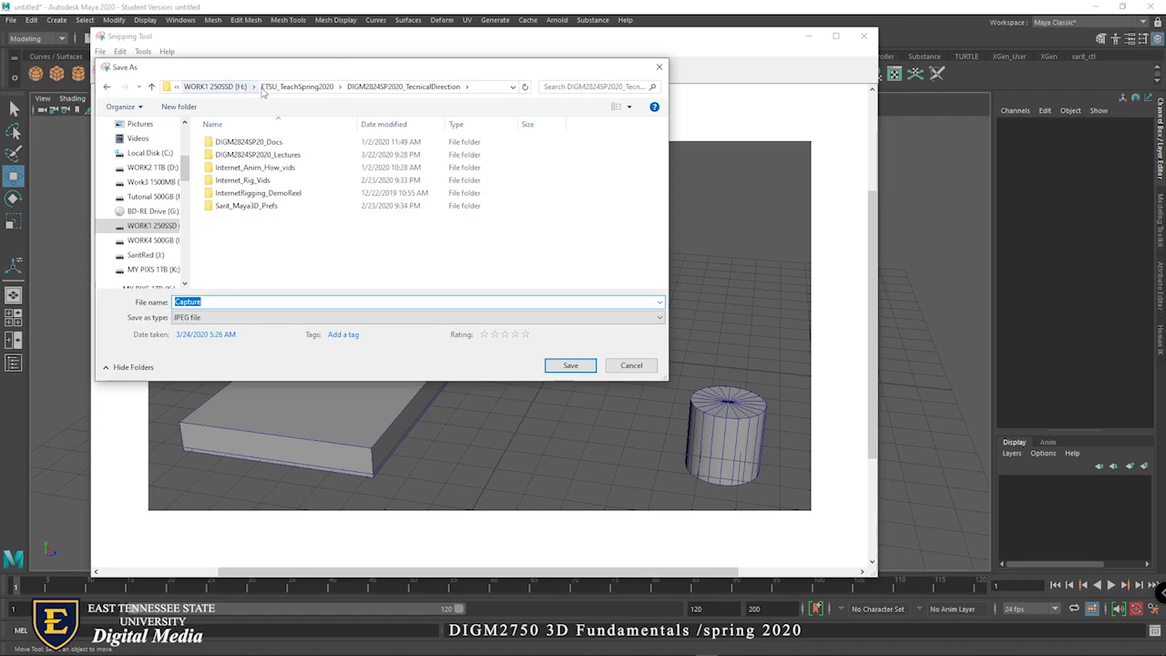
pyautogui.click(297, 87)
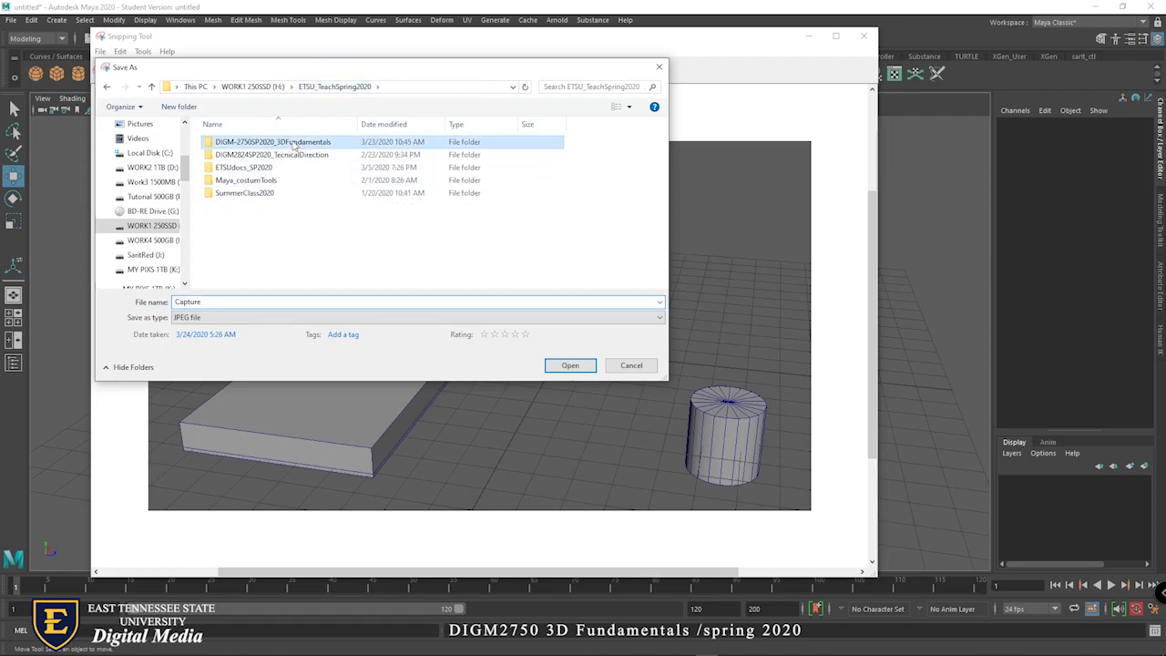
pyautogui.doubleClick(250, 141)
pyautogui.doubleClick(273, 142)
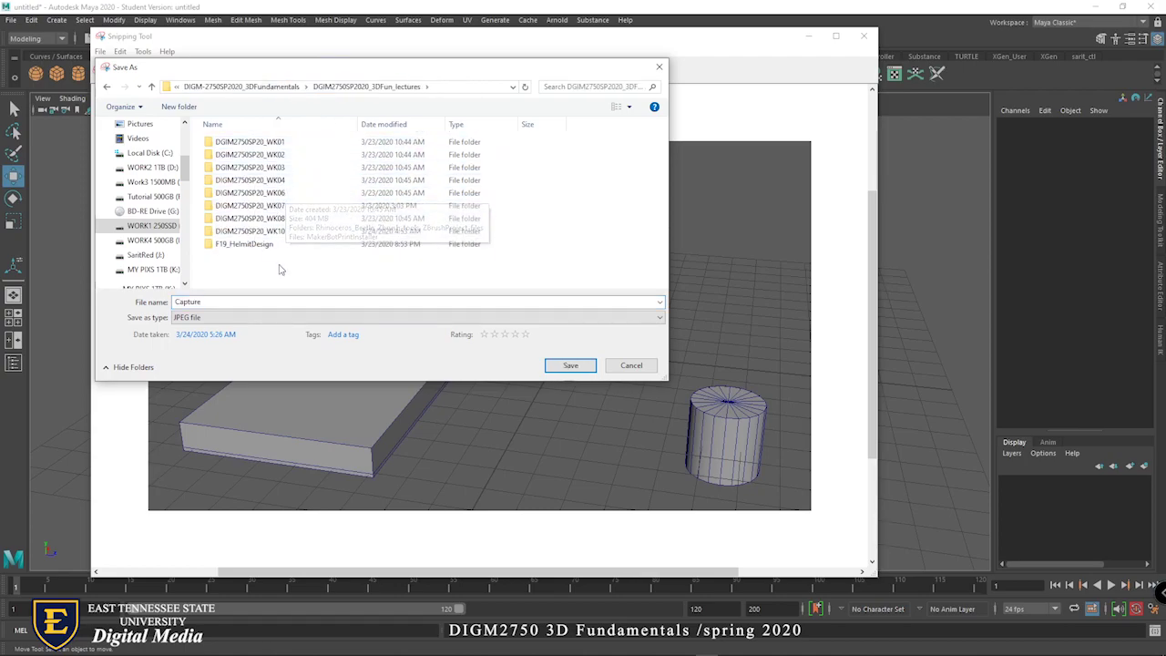
pyautogui.doubleClick(273, 233)
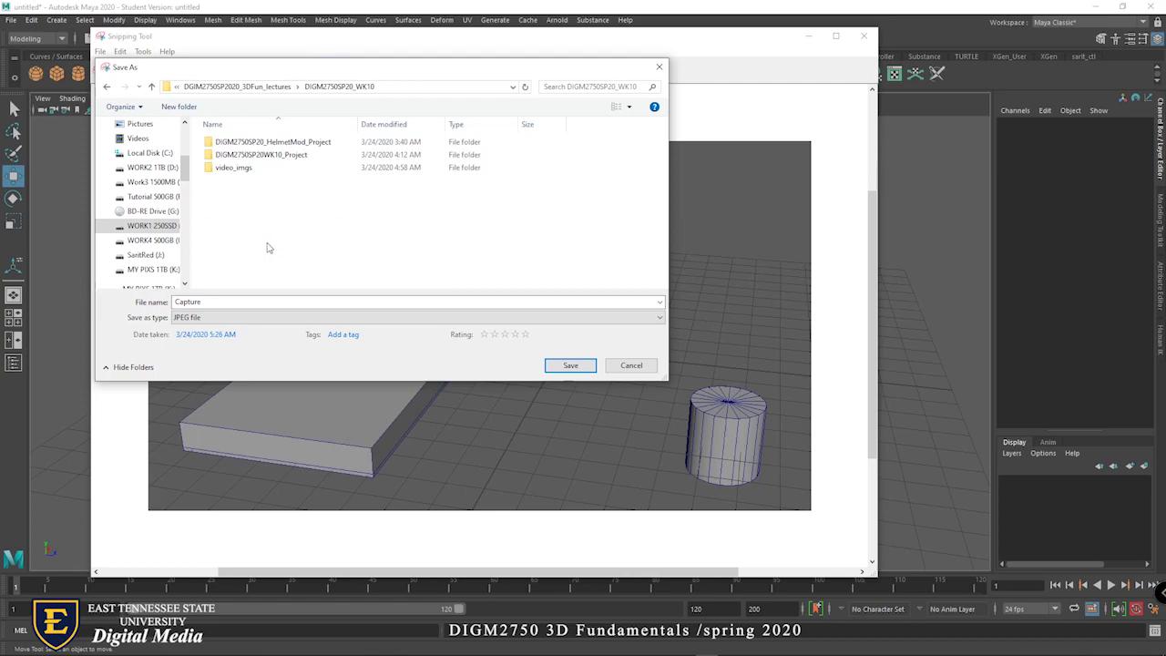
pyautogui.doubleClick(296, 155)
pyautogui.scroll(-1, 264, 259)
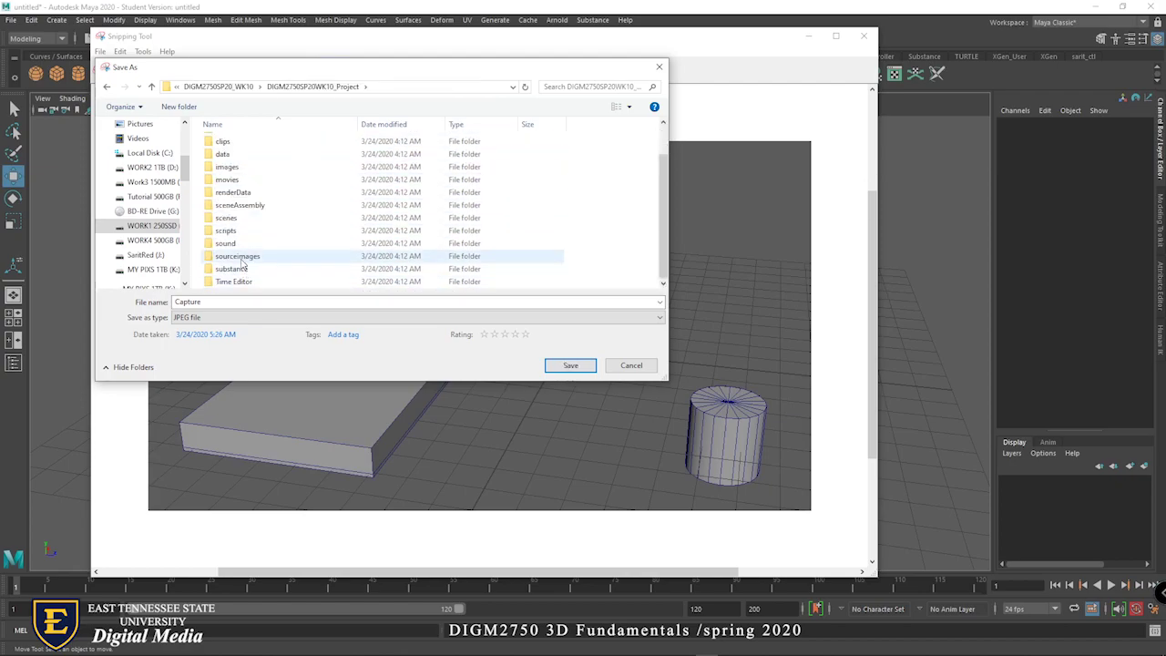
pyautogui.doubleClick(233, 181)
# Name the snip exe01 and save it as a JPEG file
pyautogui.doubleClick(180, 302)
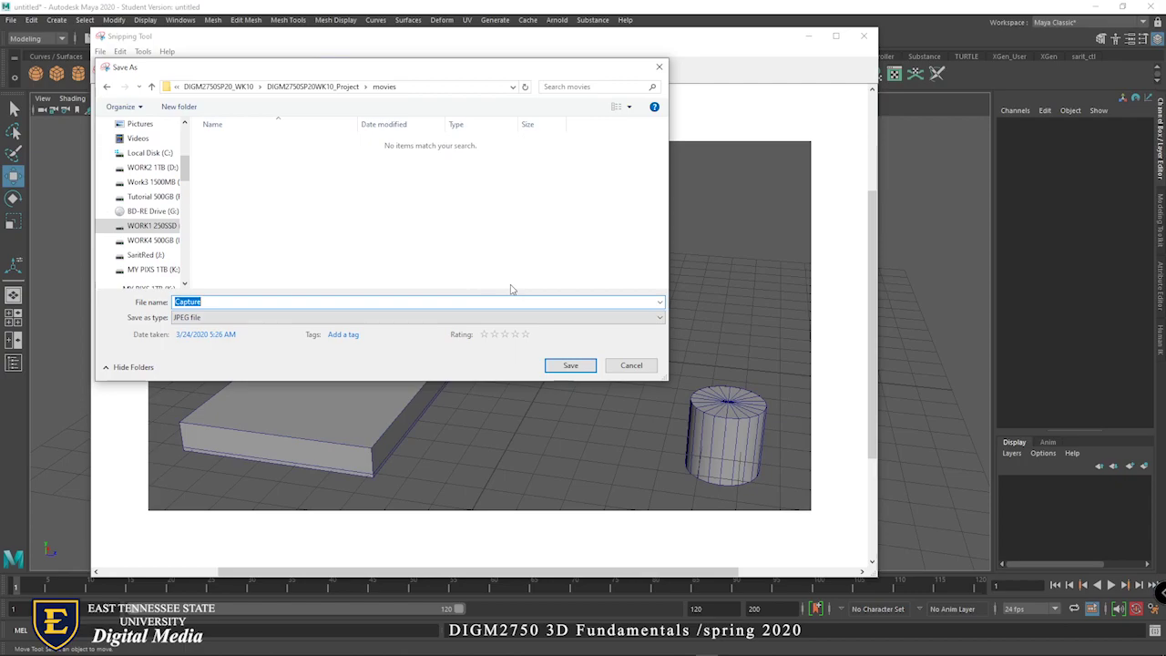
pyautogui.write('exe')
pyautogui.write('01')
pyautogui.click(569, 367)
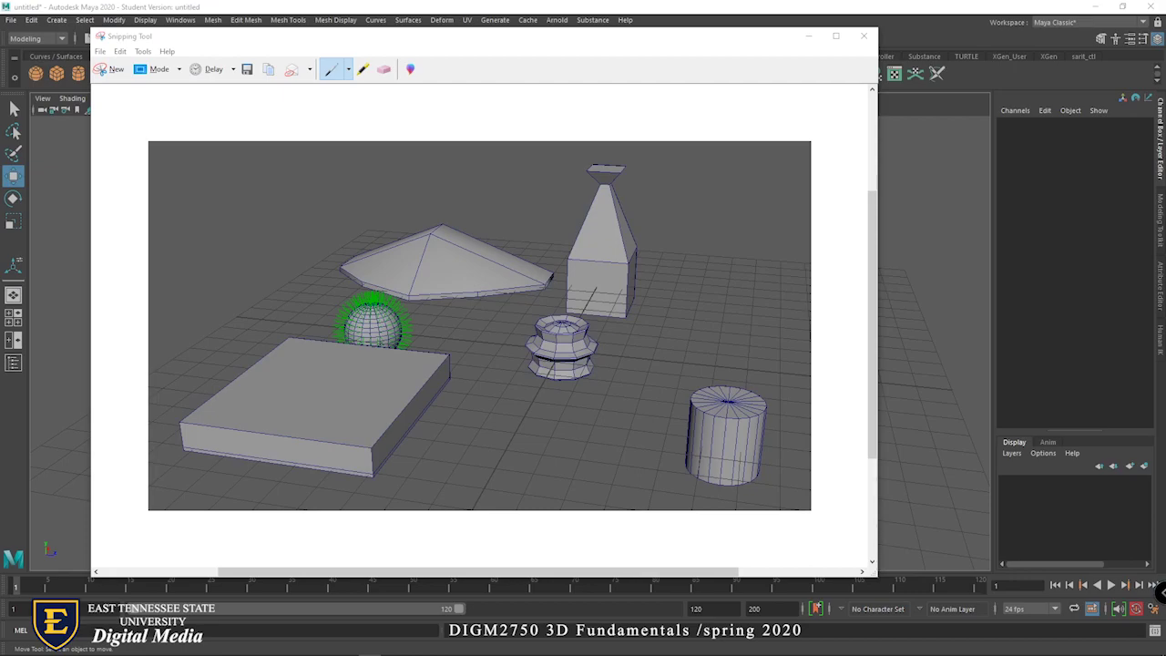
# Switch to the course site in Chrome and title the new discussion "In-Class Exercise 10/01"
pyautogui.moveTo(1165, 82); pyautogui.dragTo(865, 59)
pyautogui.click(442, 289)
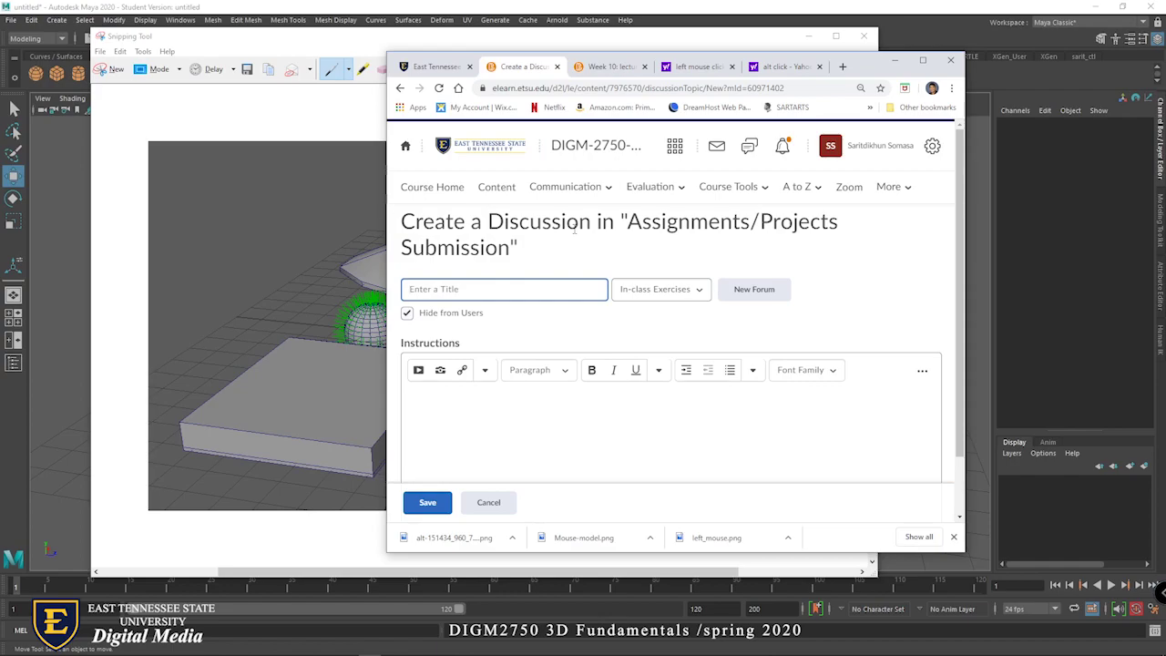
pyautogui.write('I')
pyautogui.write('n_Cla')
pyautogui.write('ss E')
pyautogui.write('xercise')
pyautogui.write(' 01')
pyautogui.press('Left')
pyautogui.press('Left')
pyautogui.write('10/')
pyautogui.moveTo(419, 290); pyautogui.dragTo(412, 290)
pyautogui.write('-')
# Start inserting a file from the computer into the discussion's instructions and open the upload file picker
pyautogui.click(441, 370)
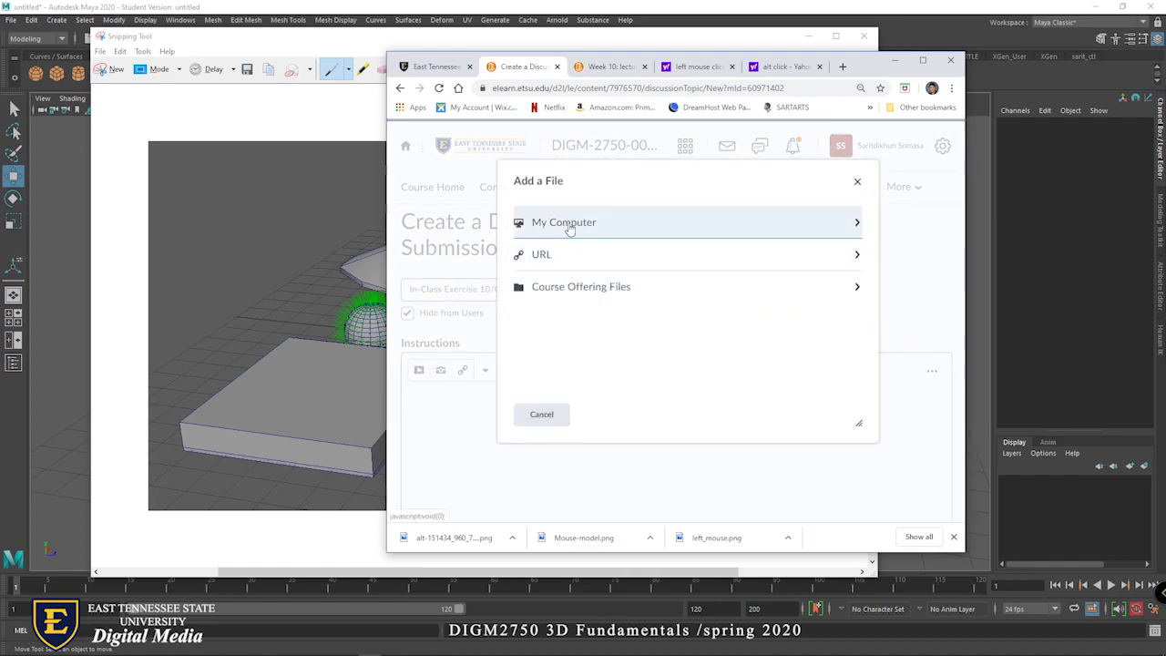
pyautogui.click(569, 226)
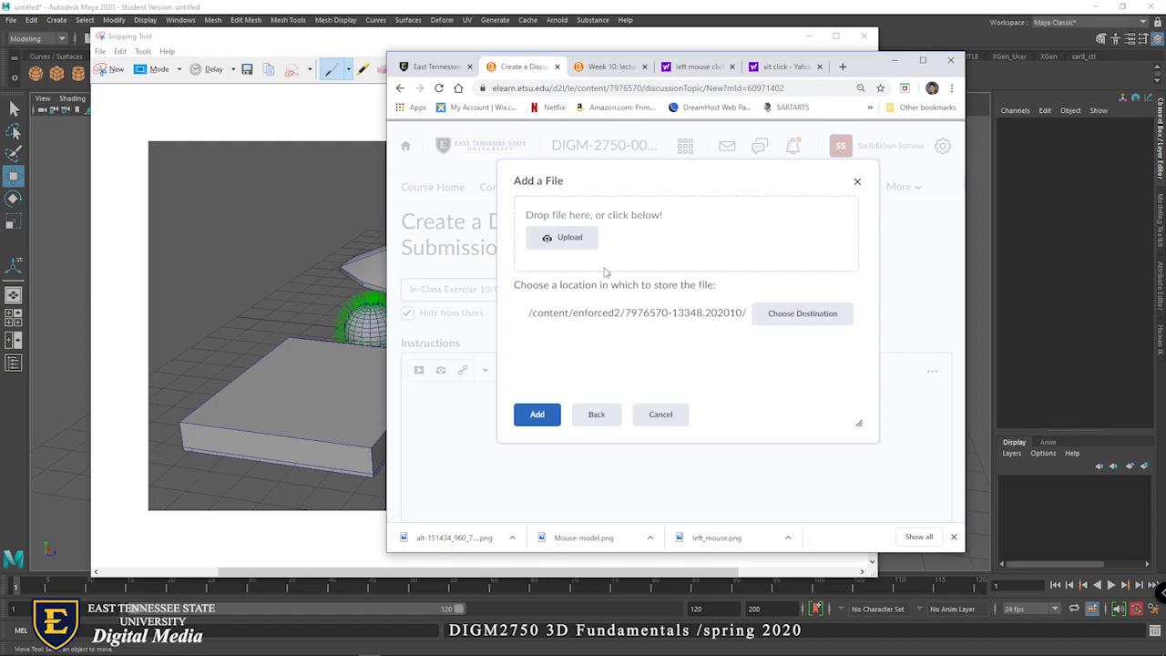
pyautogui.click(570, 239)
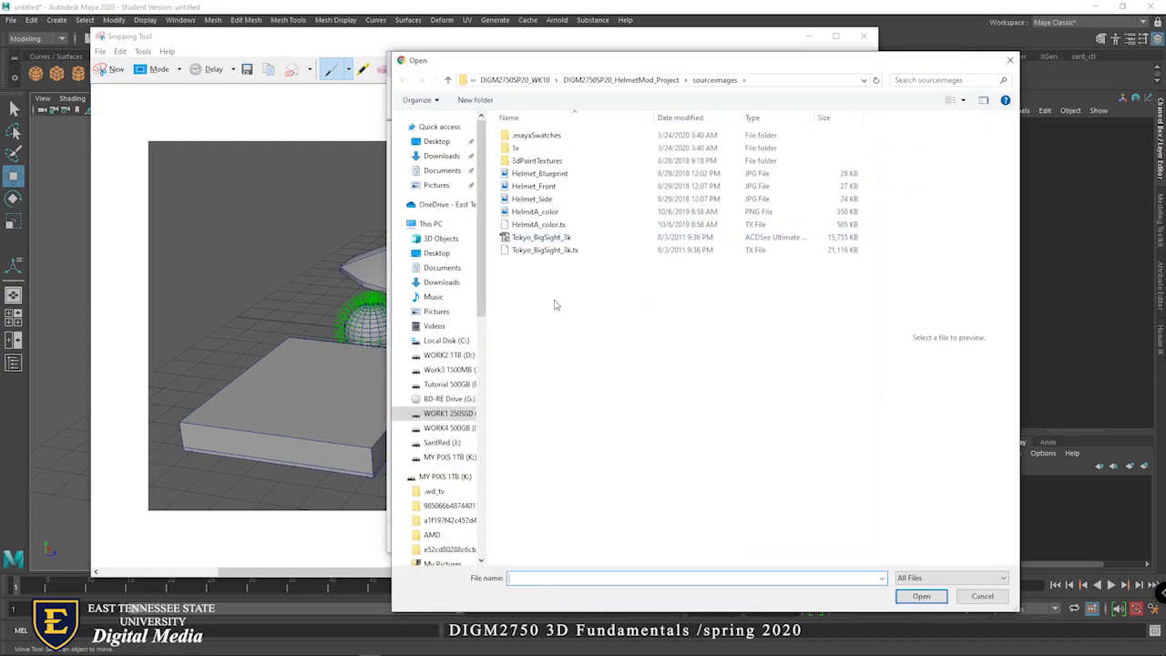
# Look through the images and movies folders of DIGM2750SP20_HelmetMod_Project for the saved snip
pyautogui.click(619, 81)
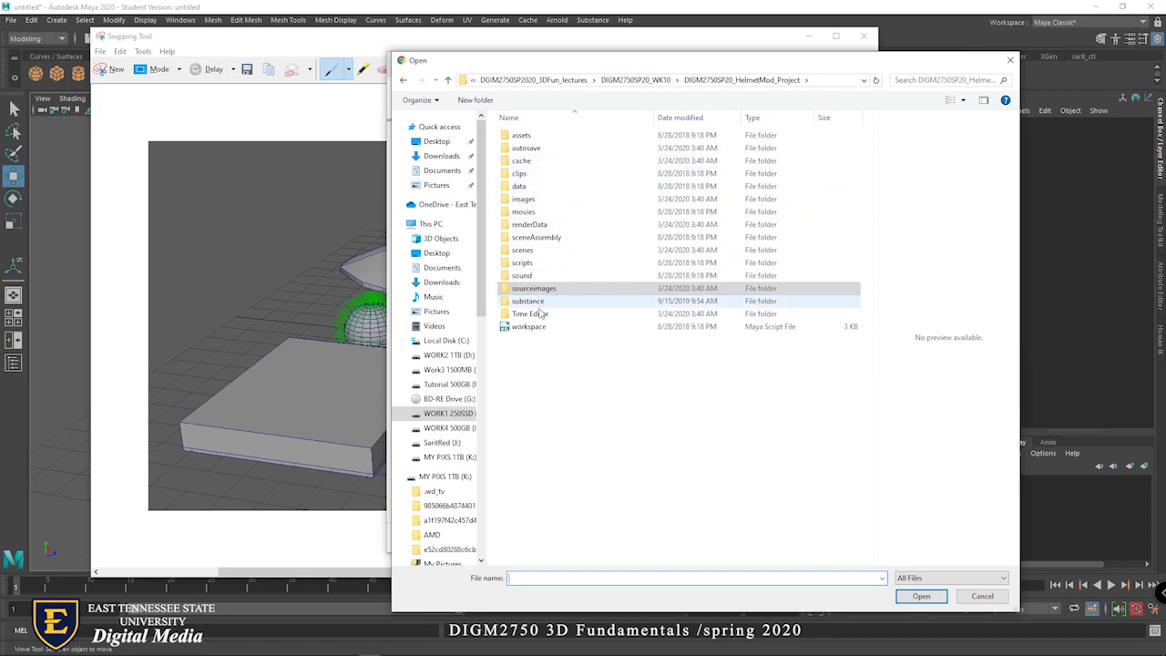
pyautogui.click(526, 201)
pyautogui.doubleClick(528, 205)
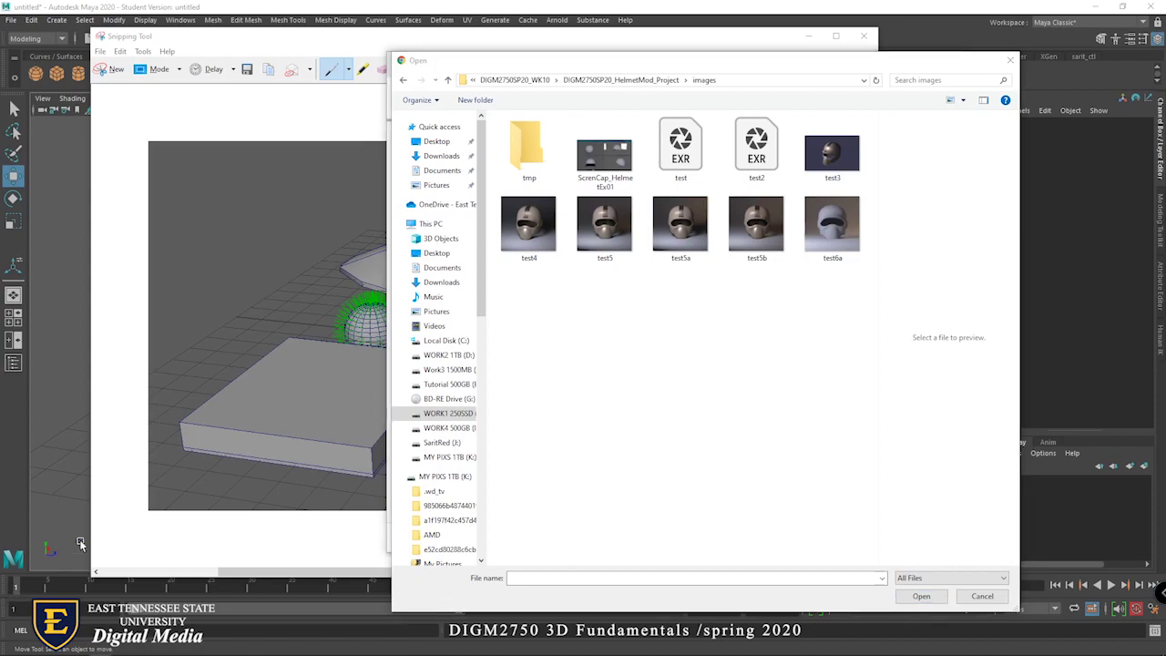
pyautogui.click(620, 80)
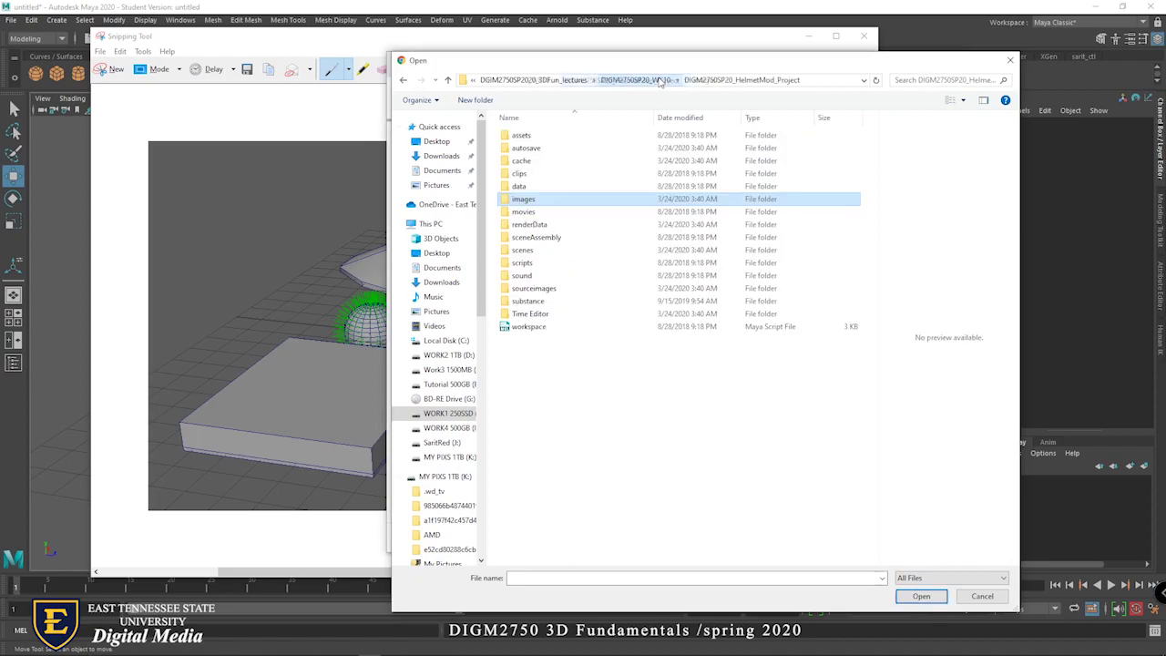
pyautogui.doubleClick(524, 211)
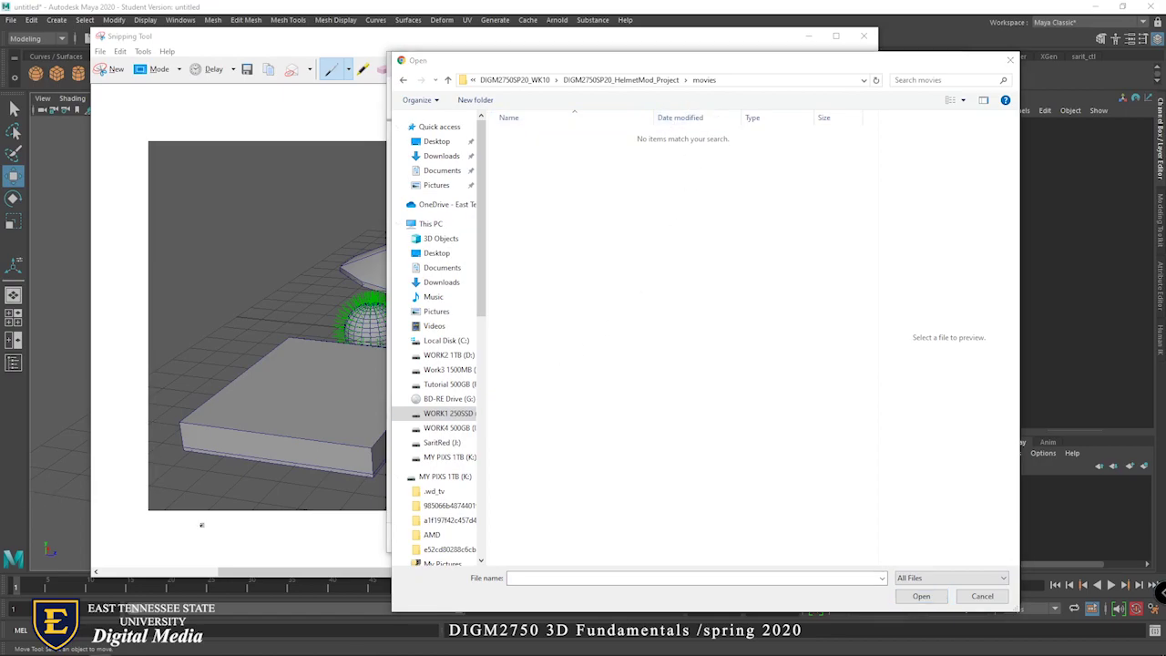
pyautogui.click(620, 79)
pyautogui.doubleClick(540, 200)
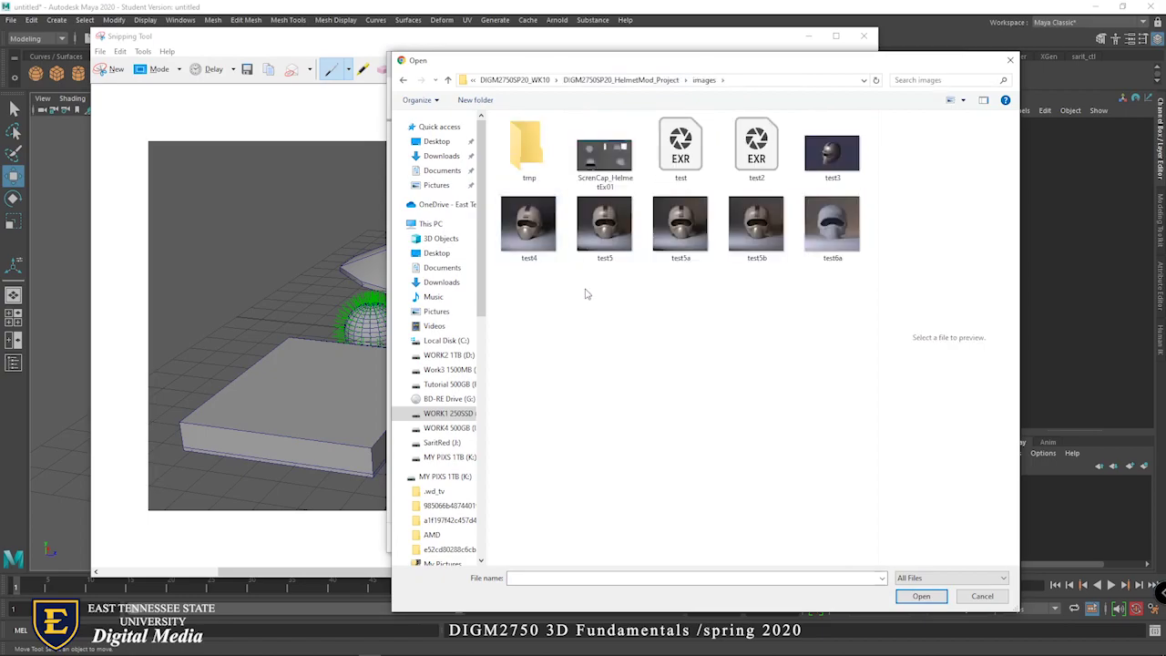
pyautogui.click(947, 578)
pyautogui.click(964, 558)
# Choose the exe01 image from the images folder of DIGM2750SP20WK10_Project for the upload
pyautogui.click(536, 80)
pyautogui.doubleClick(552, 148)
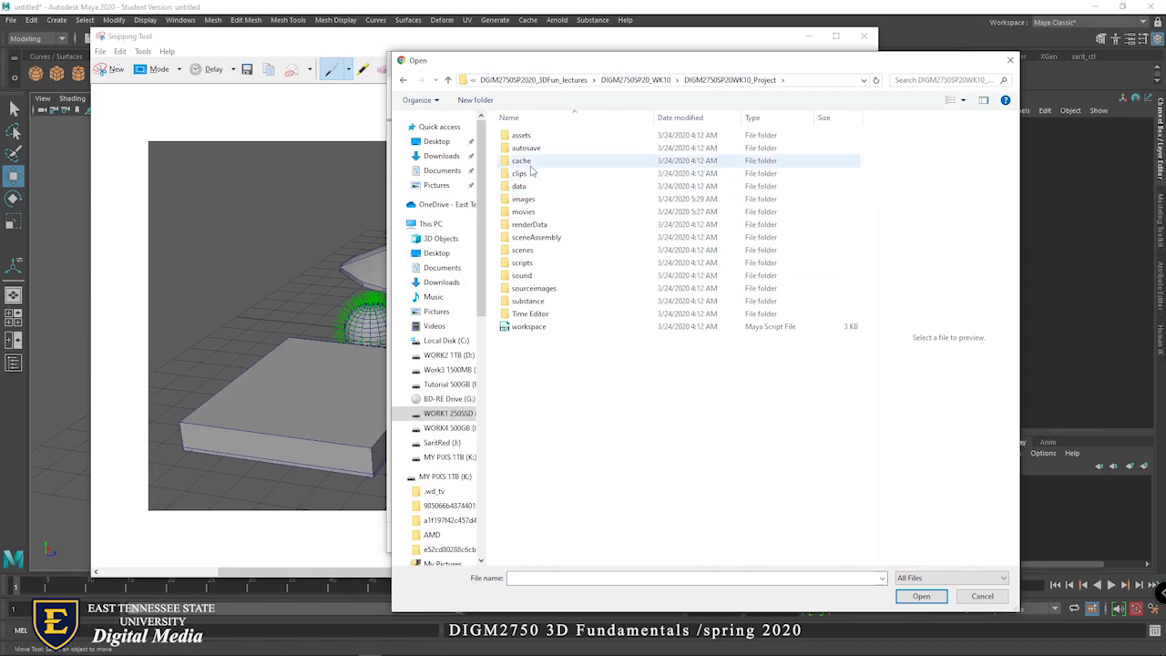
pyautogui.doubleClick(525, 197)
pyautogui.doubleClick(536, 173)
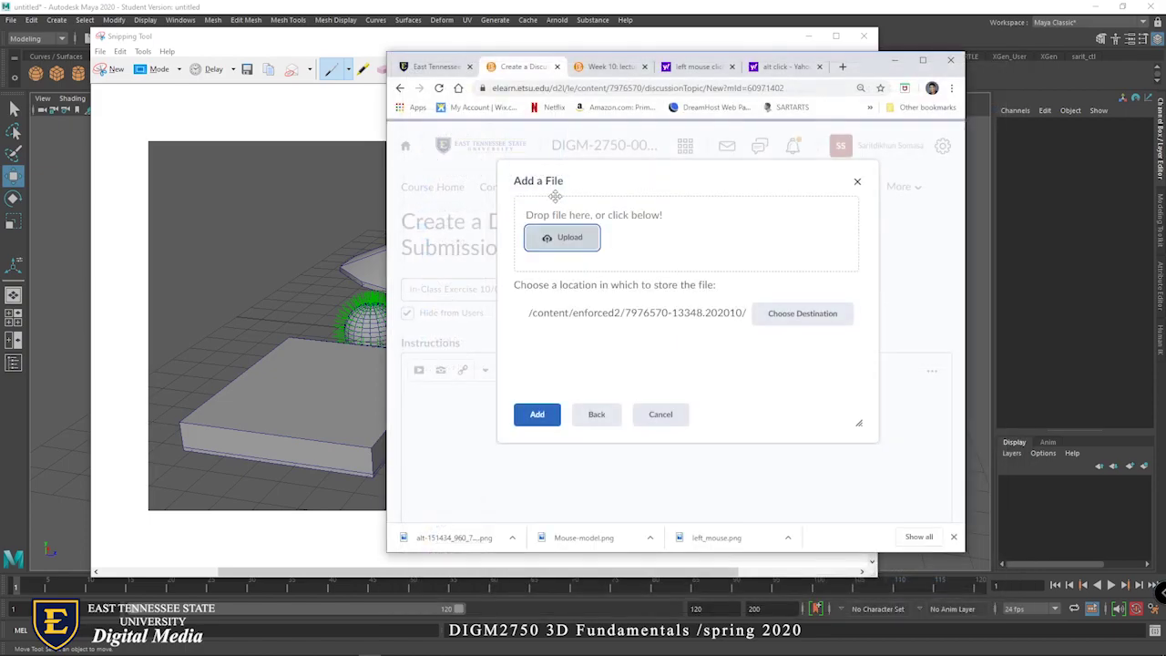
# Add the uploaded image to the discussion's instructions and mark it as decorative
pyautogui.click(539, 416)
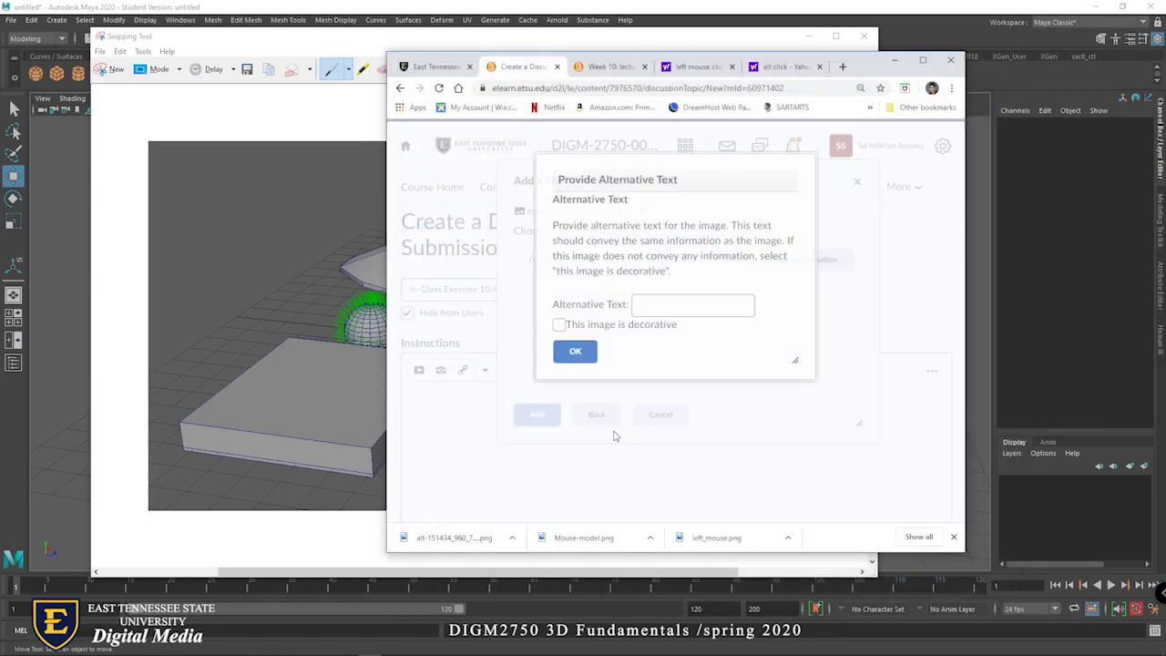
pyautogui.click(558, 323)
pyautogui.click(574, 351)
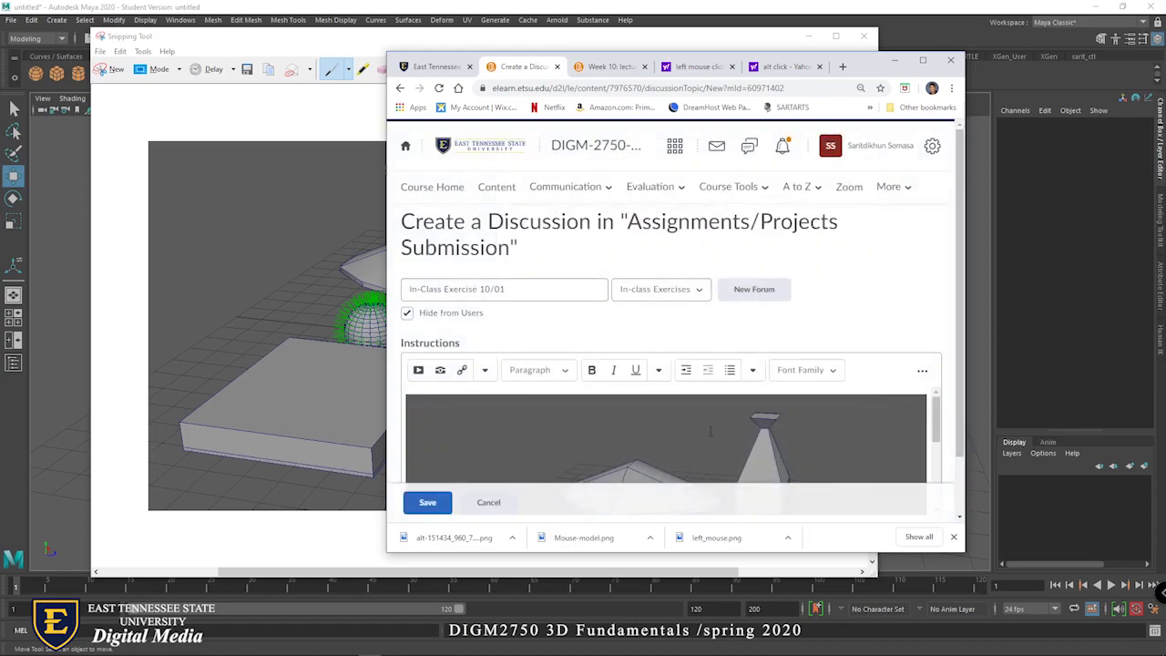
# Add the line "Please submit your screen capture on here by Thursday 27th" above the image in the discussion's instructions
pyautogui.scroll(-5, 713, 429)
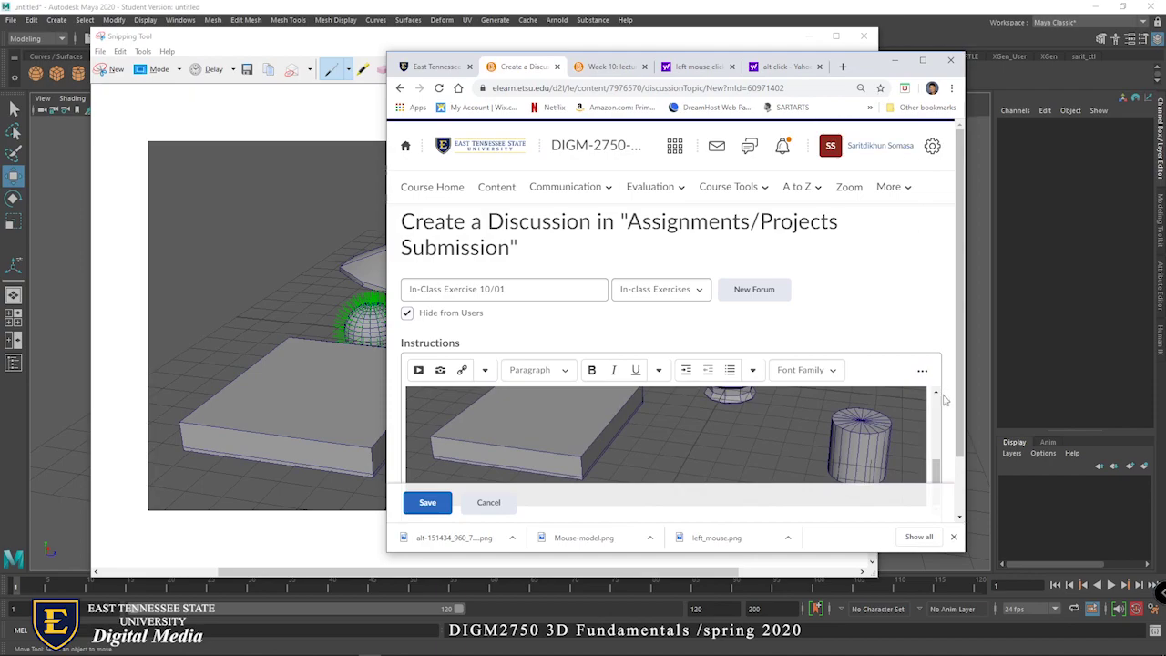
pyautogui.moveTo(936, 470); pyautogui.dragTo(934, 379)
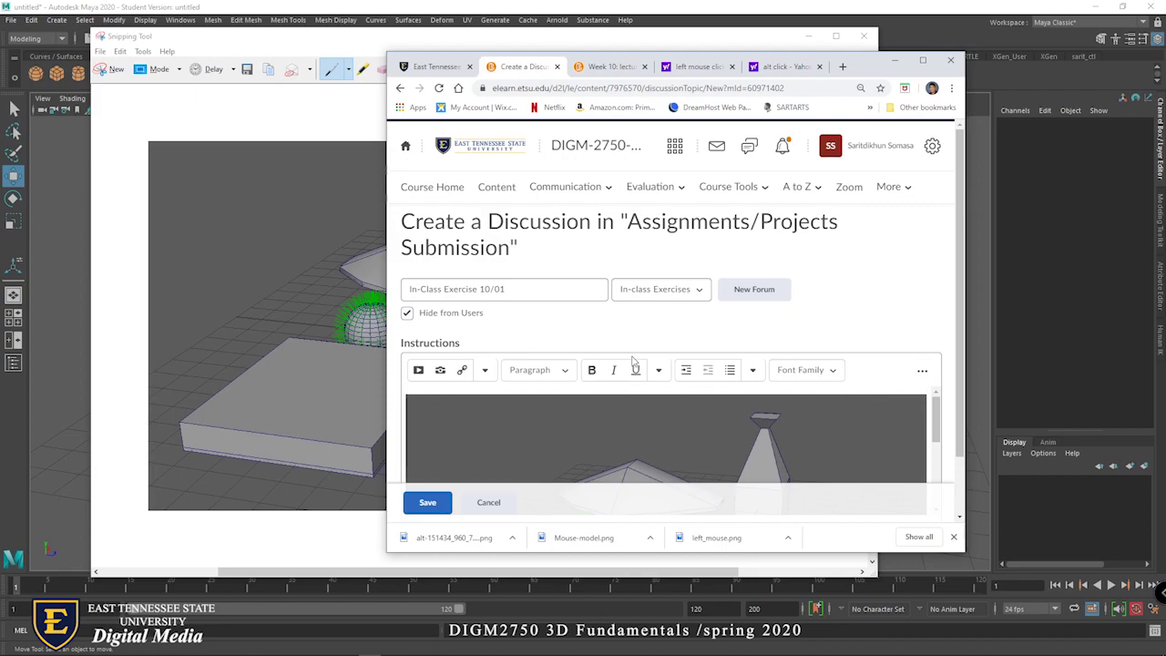
pyautogui.press('Return')
pyautogui.write('Please')
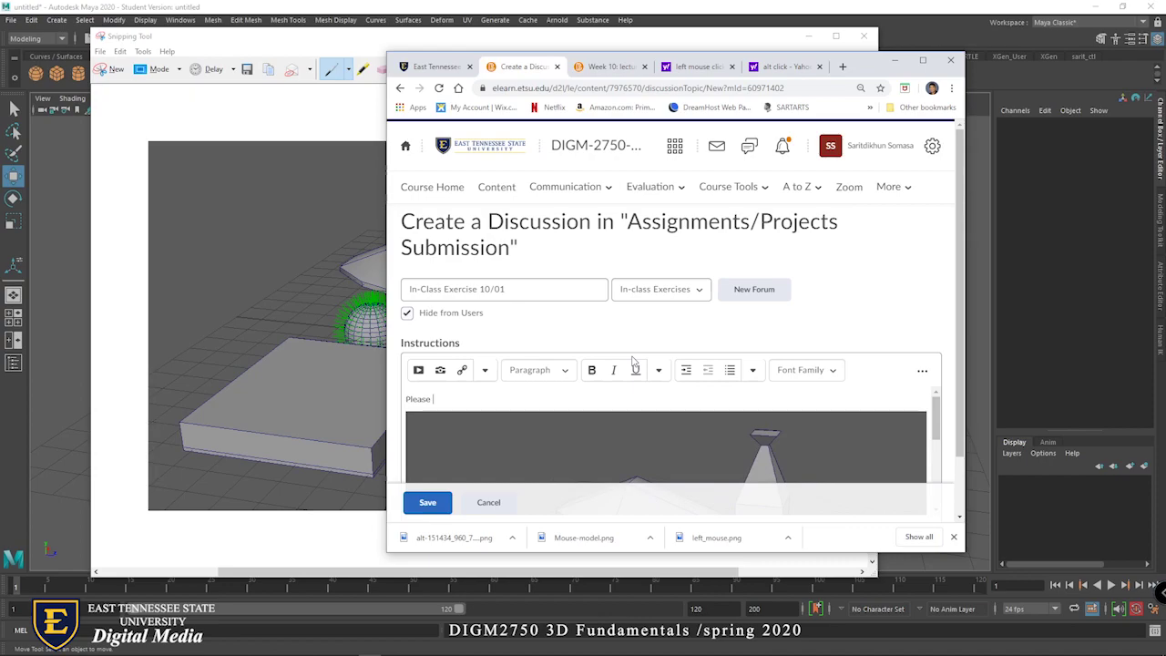
pyautogui.write(' submi')
pyautogui.write('t your ')
pyautogui.write('screen cap')
pyautogui.write('tur')
pyautogui.write('e on this')
pyautogui.write(' po')
pyautogui.write('ere')
pyautogui.write(' b')
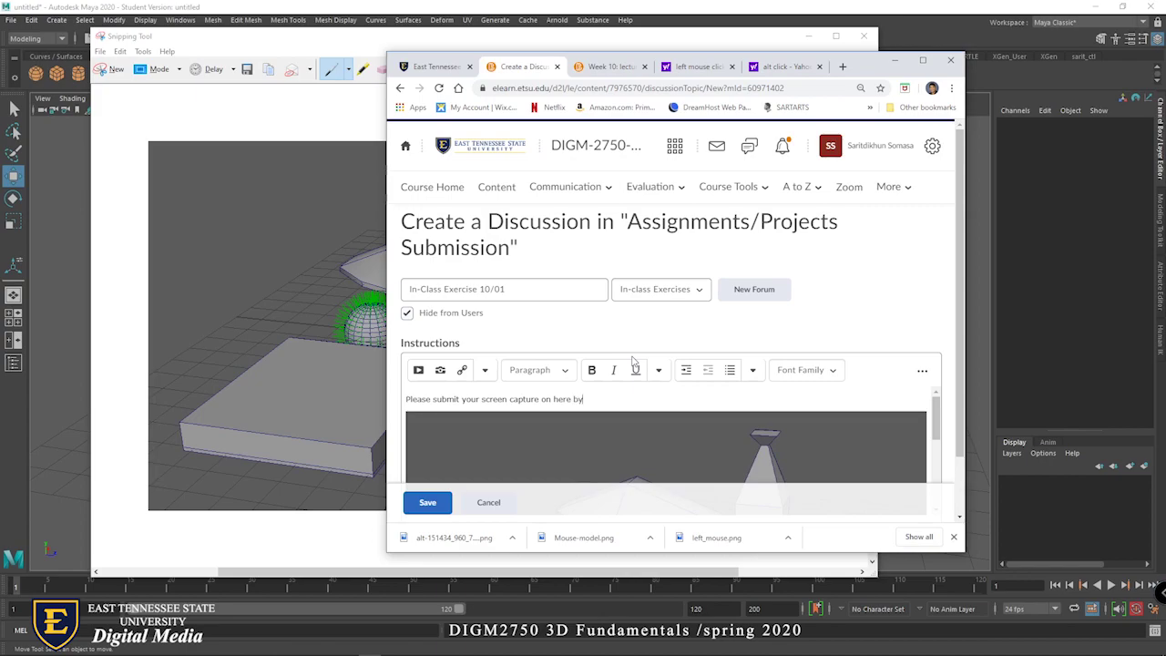
pyautogui.write('y Thursday')
pyautogui.write('7th')
# Save the In-Class Exercise 10/01 discussion and make the topic visible to users
pyautogui.click(436, 502)
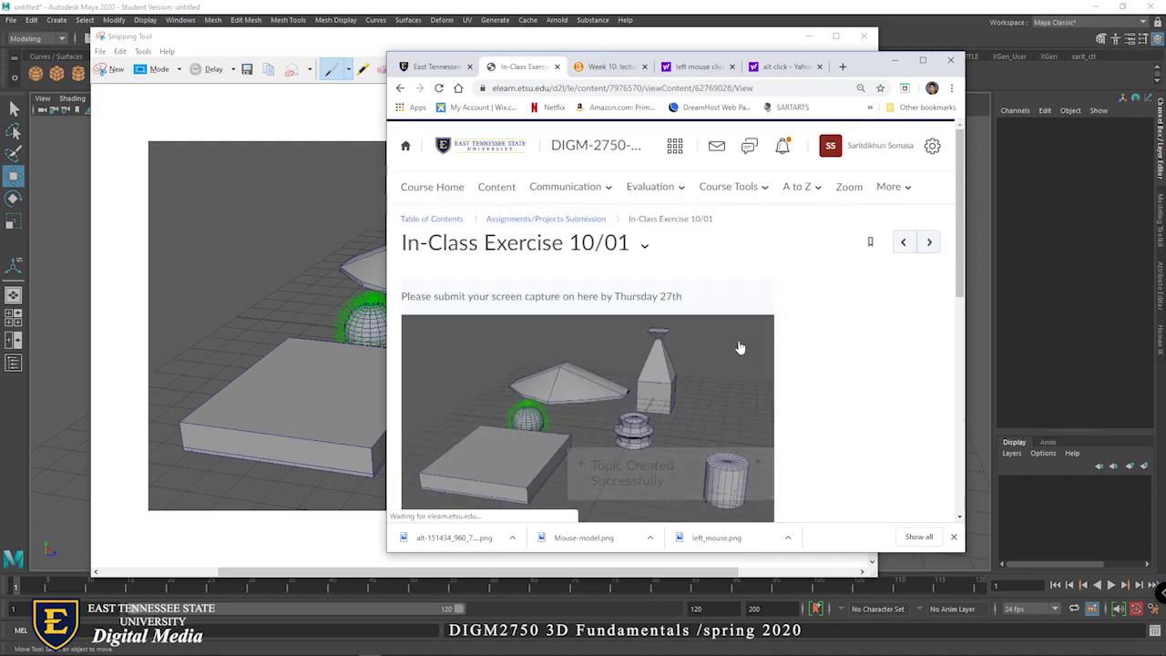
pyautogui.scroll(-5, 765, 354)
pyautogui.click(423, 309)
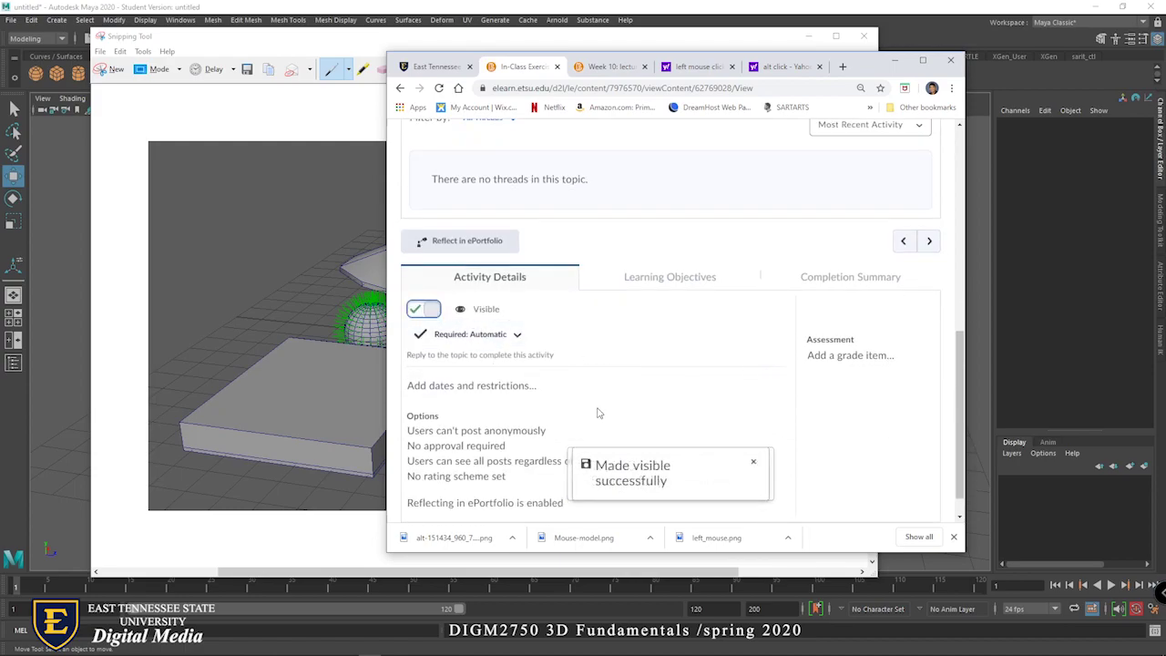
# Return to the course's table of contents and check the In-Class Exercise 10/01 topic in the Assignments/Projects Submission module
pyautogui.scroll(5, 594, 412)
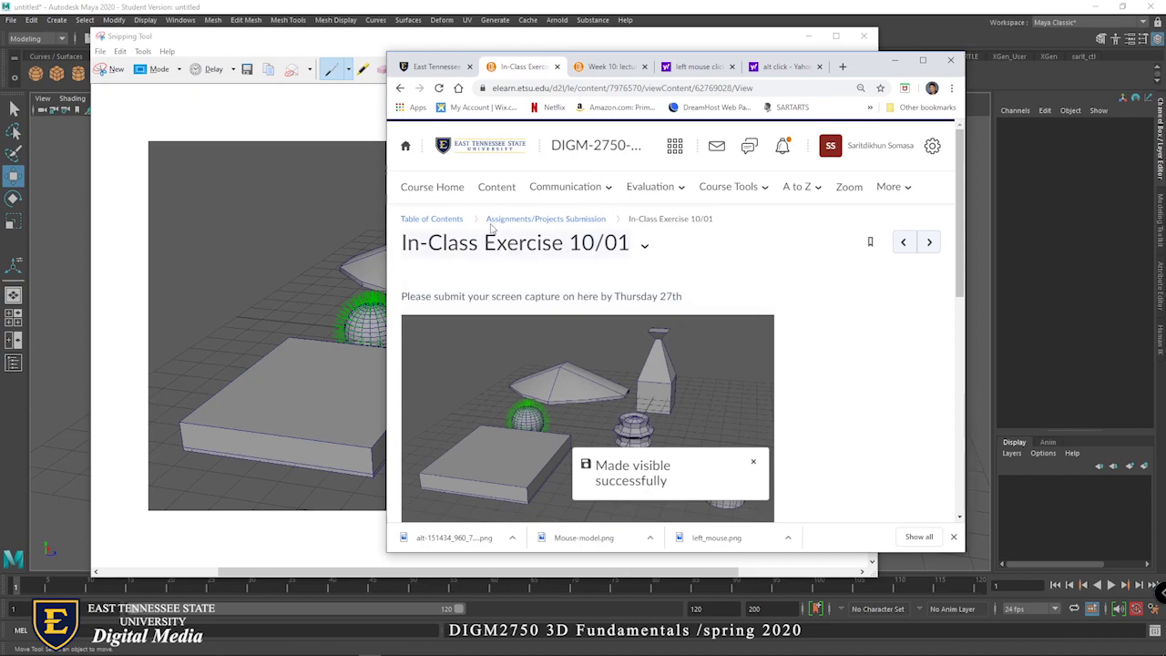
pyautogui.click(425, 223)
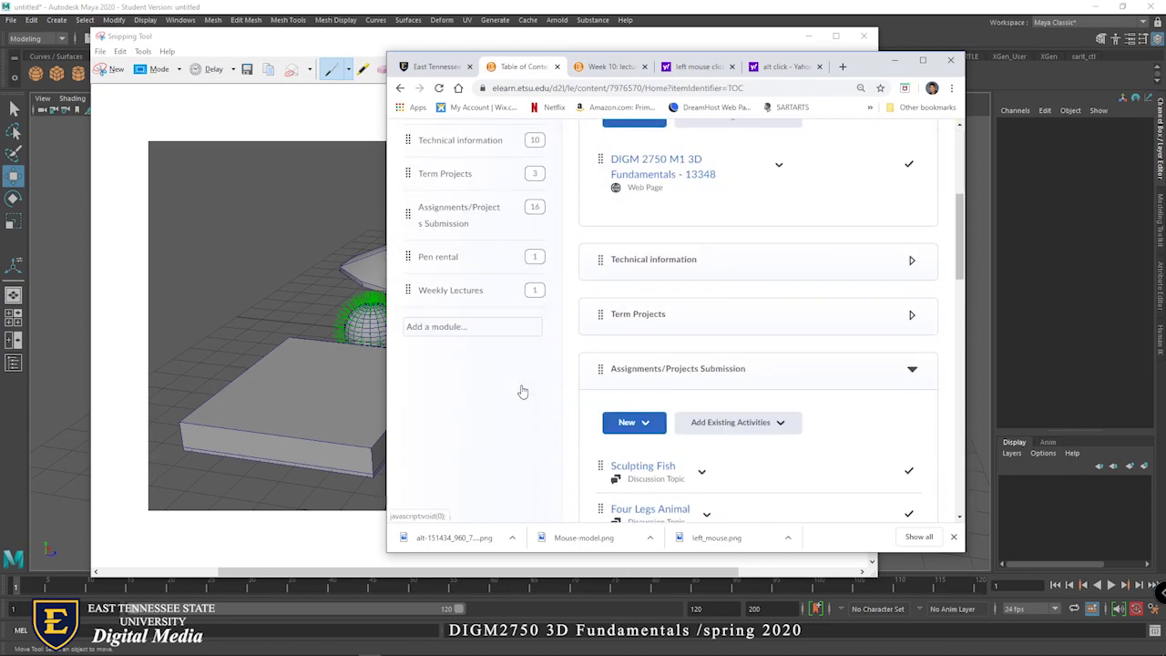
pyautogui.click(458, 215)
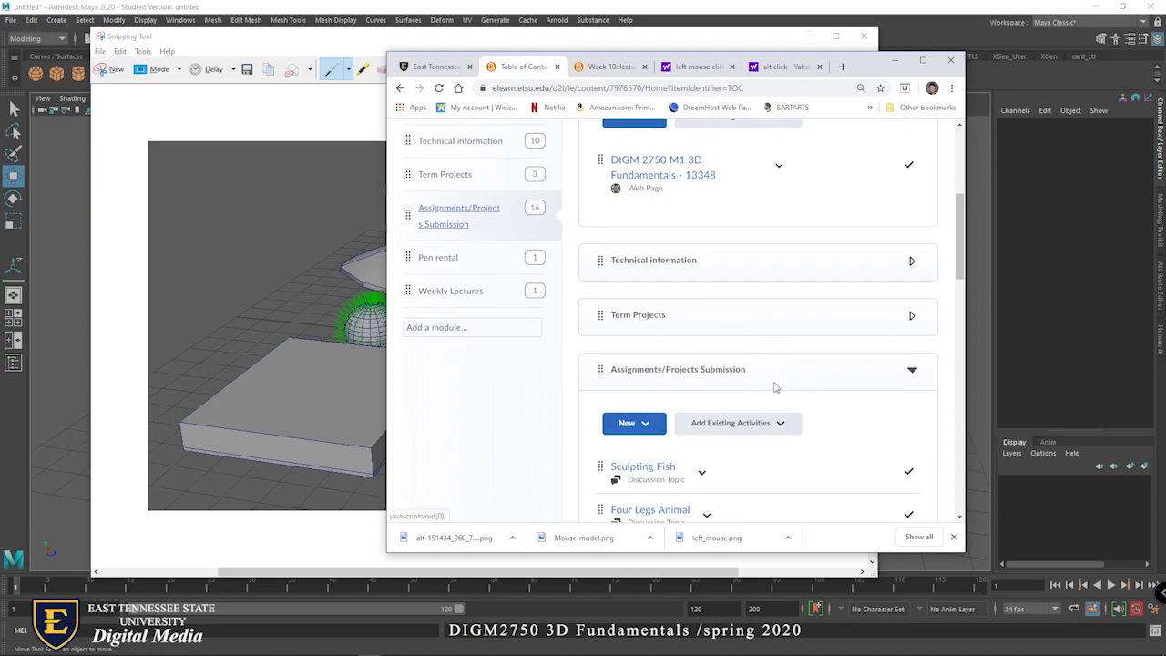
pyautogui.scroll(-20, 774, 379)
pyautogui.scroll(-2, 945, 486)
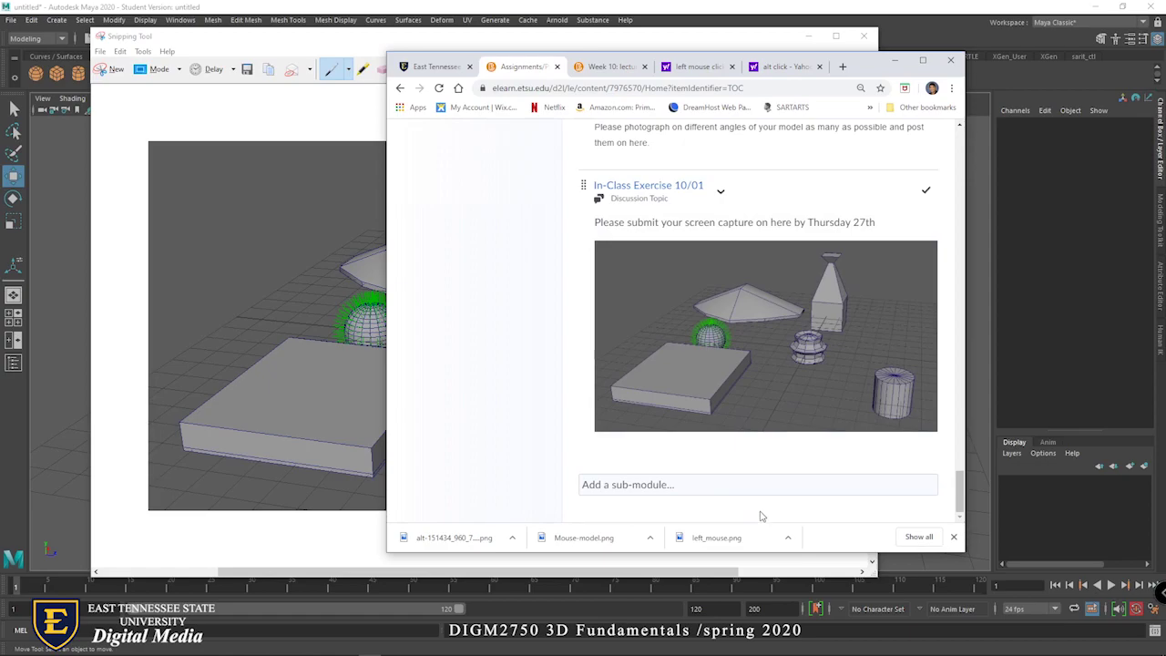